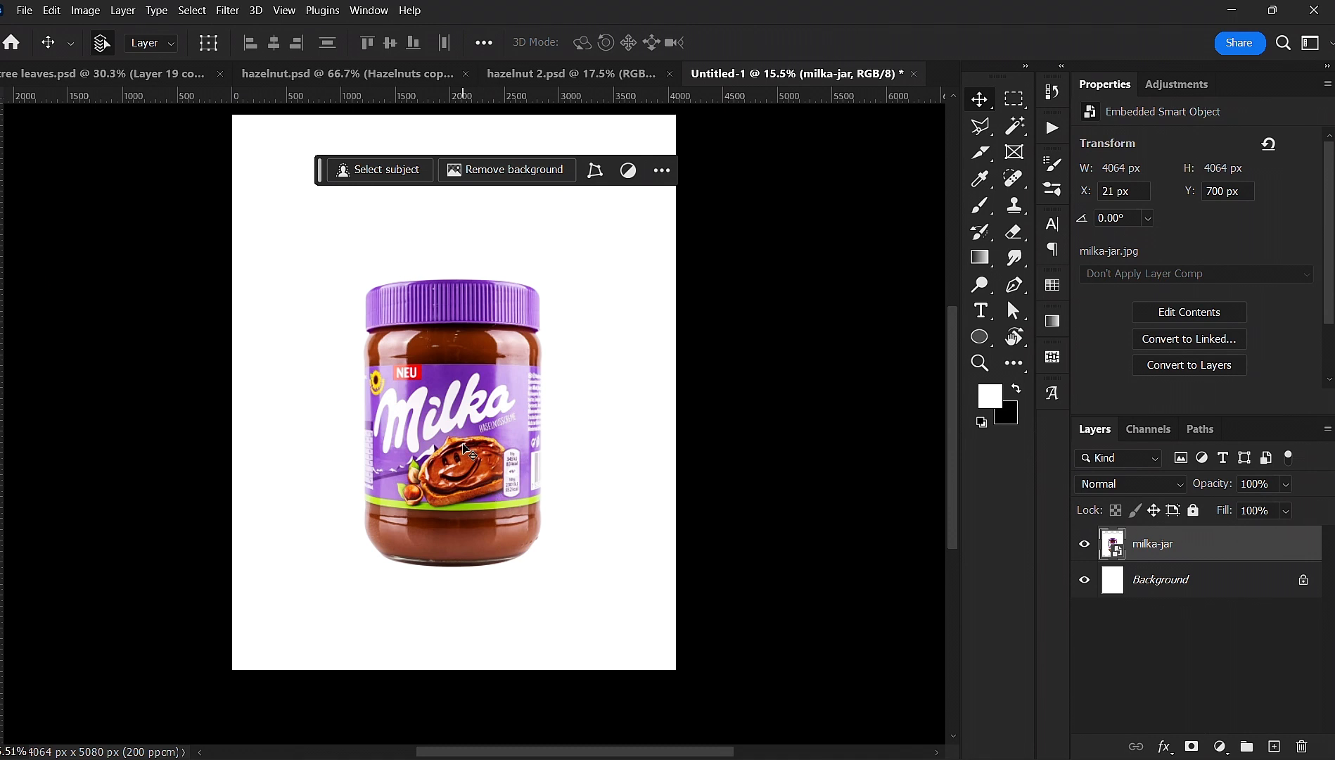
drag(453, 451, 527, 555)
drag(447, 615, 403, 577)
key(ctrl+z)
scroll(507, 422, up, 2)
scroll(506, 422, down, 2)
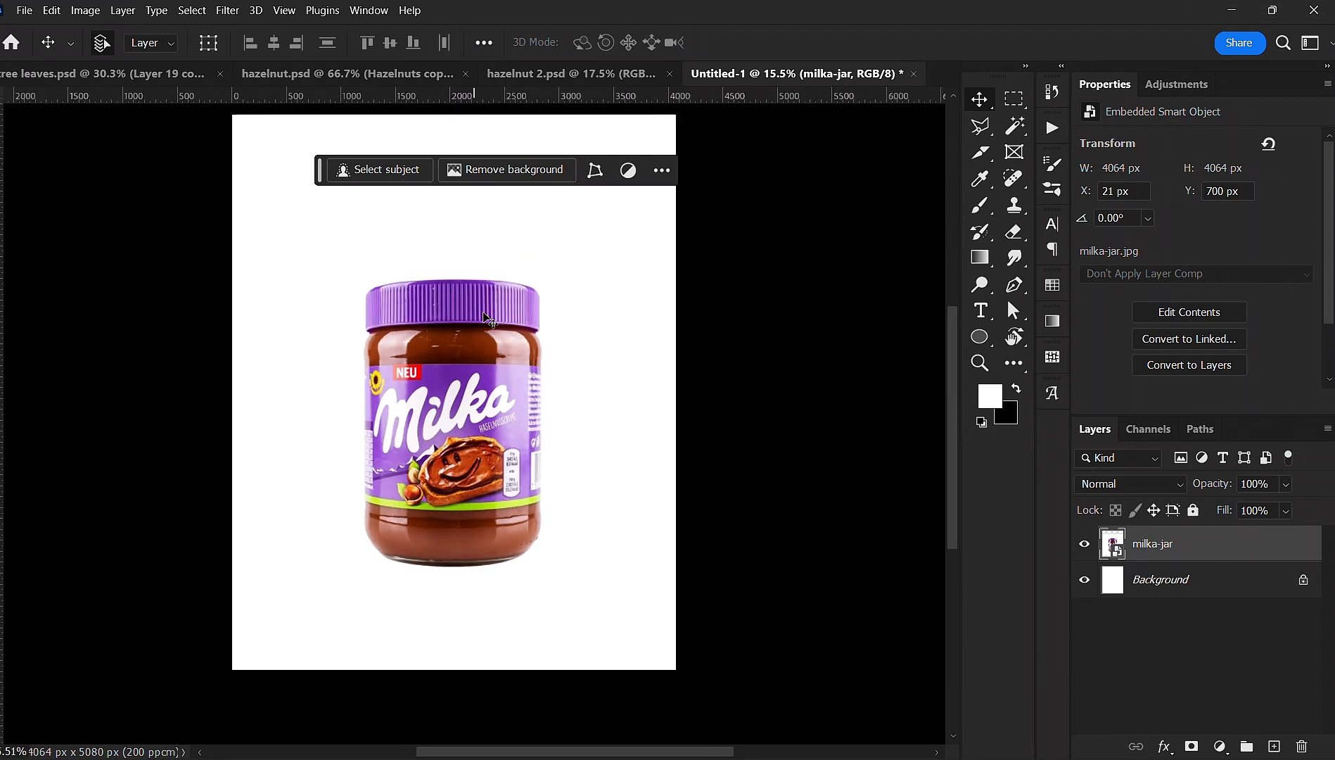
- Hide the Background layer temporarily to examine the image area around the jar, and show it again
scroll(513, 344, up, 1)
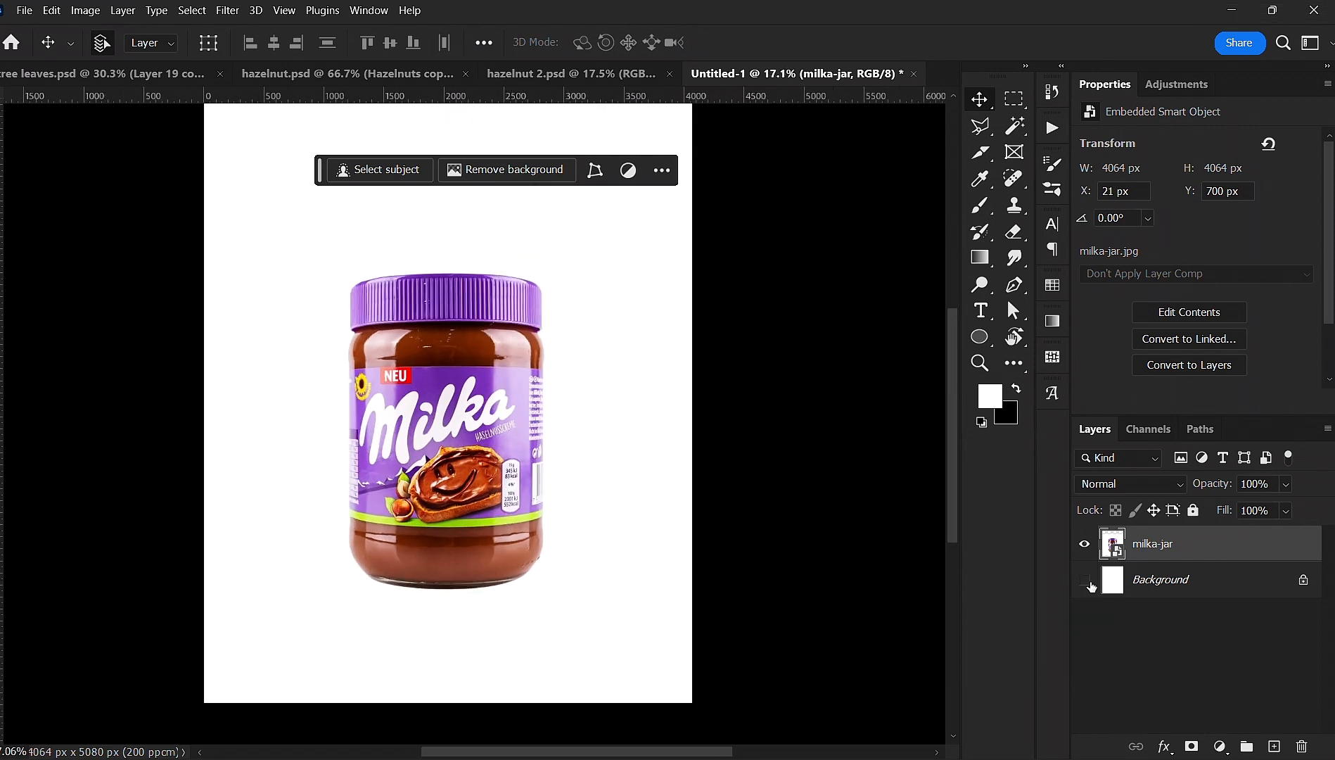
scroll(404, 413, down, 2)
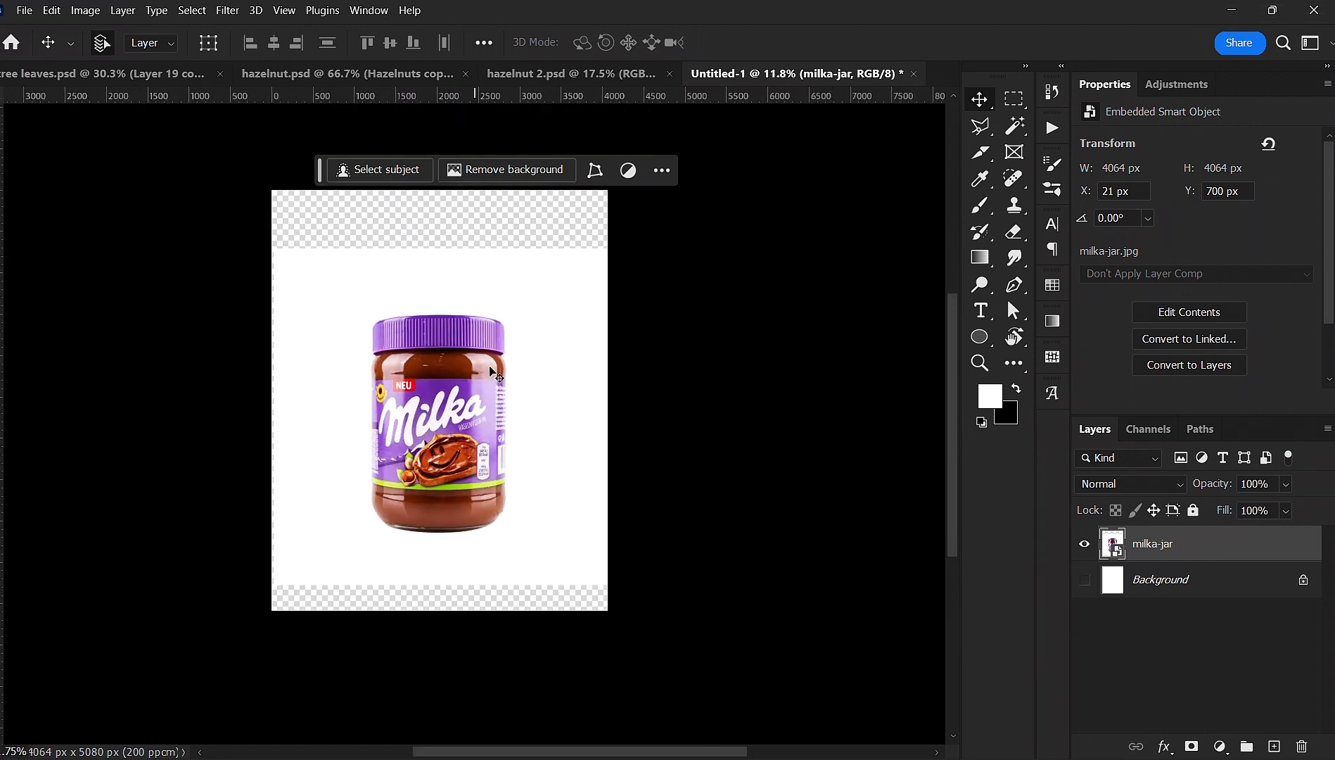
scroll(443, 450, up, 1)
scroll(458, 471, down, 1)
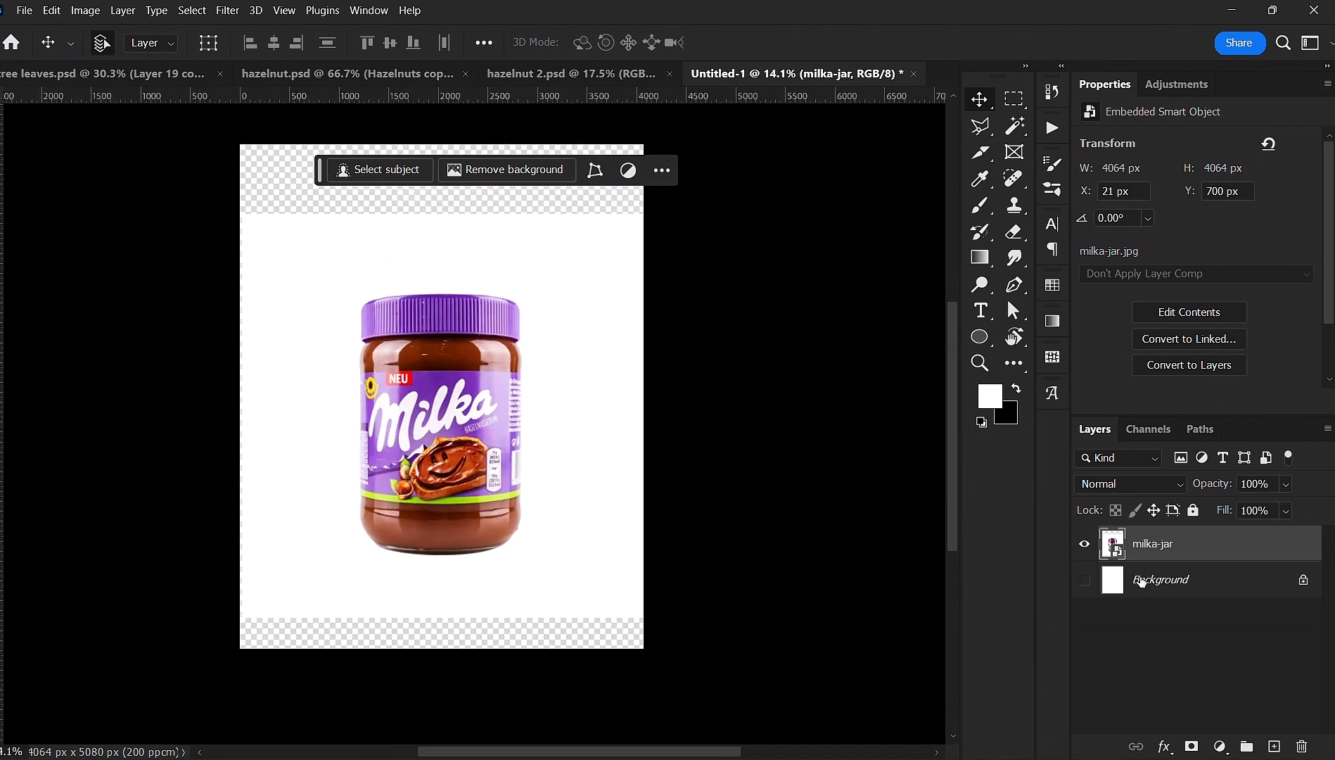
click(1084, 579)
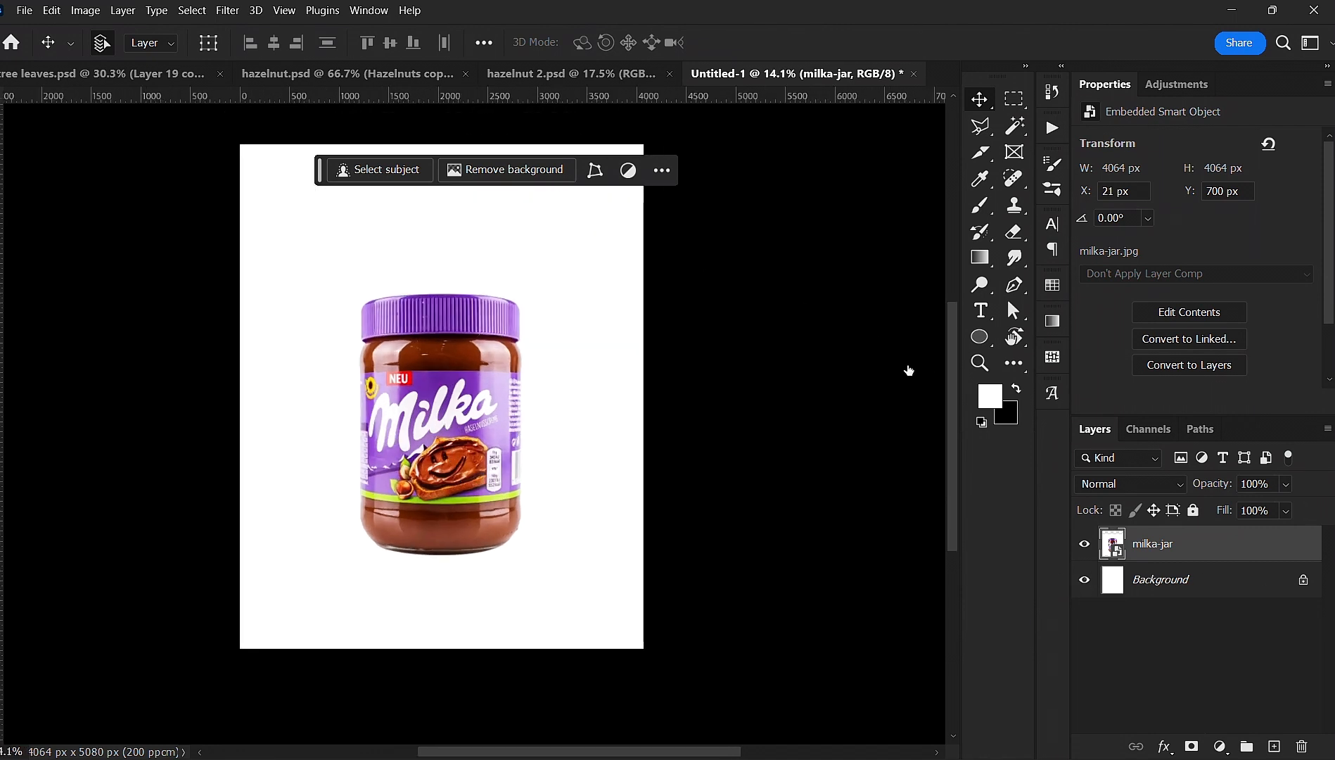
- Remove the white background from the milka-jar layer
click(524, 172)
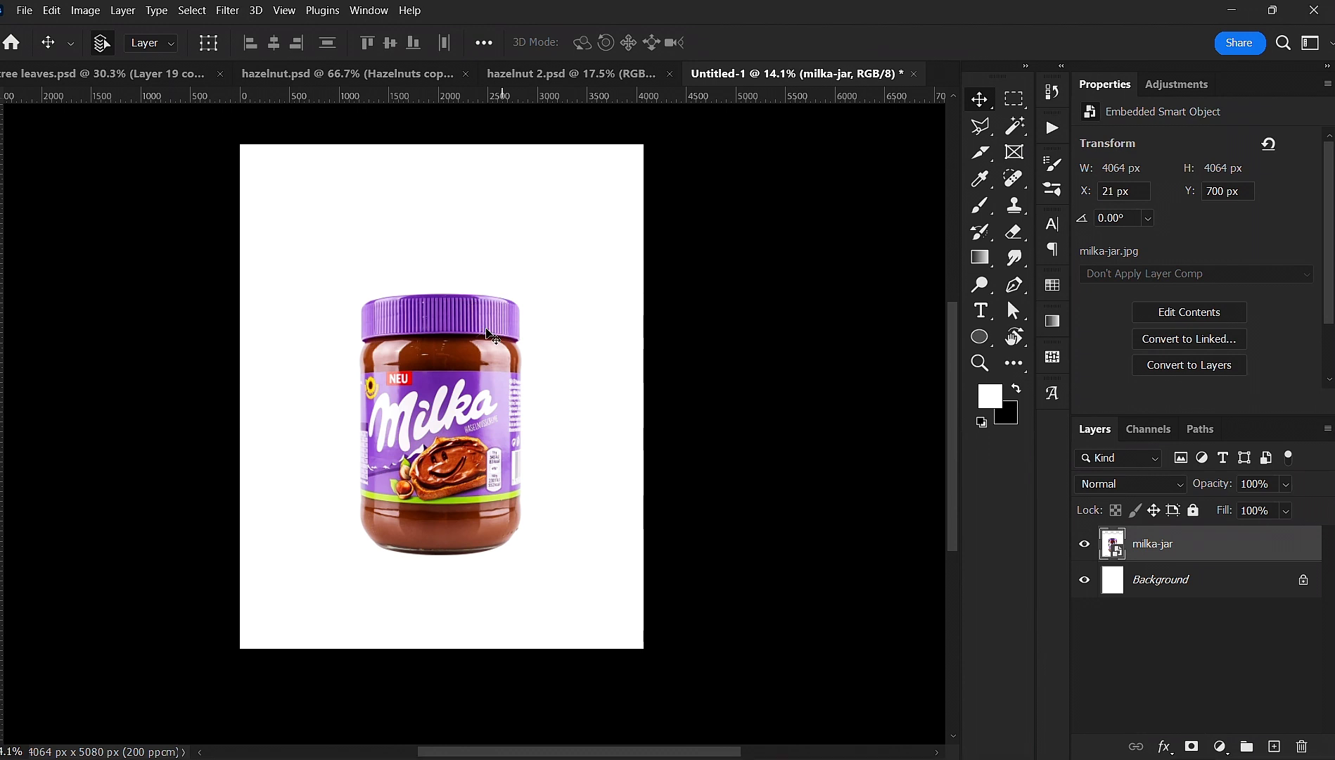
scroll(477, 311, down, 3)
- Add a solid color fill layer above the Background layer, using purple 561d88 sampled from the jar's lid
click(1298, 583)
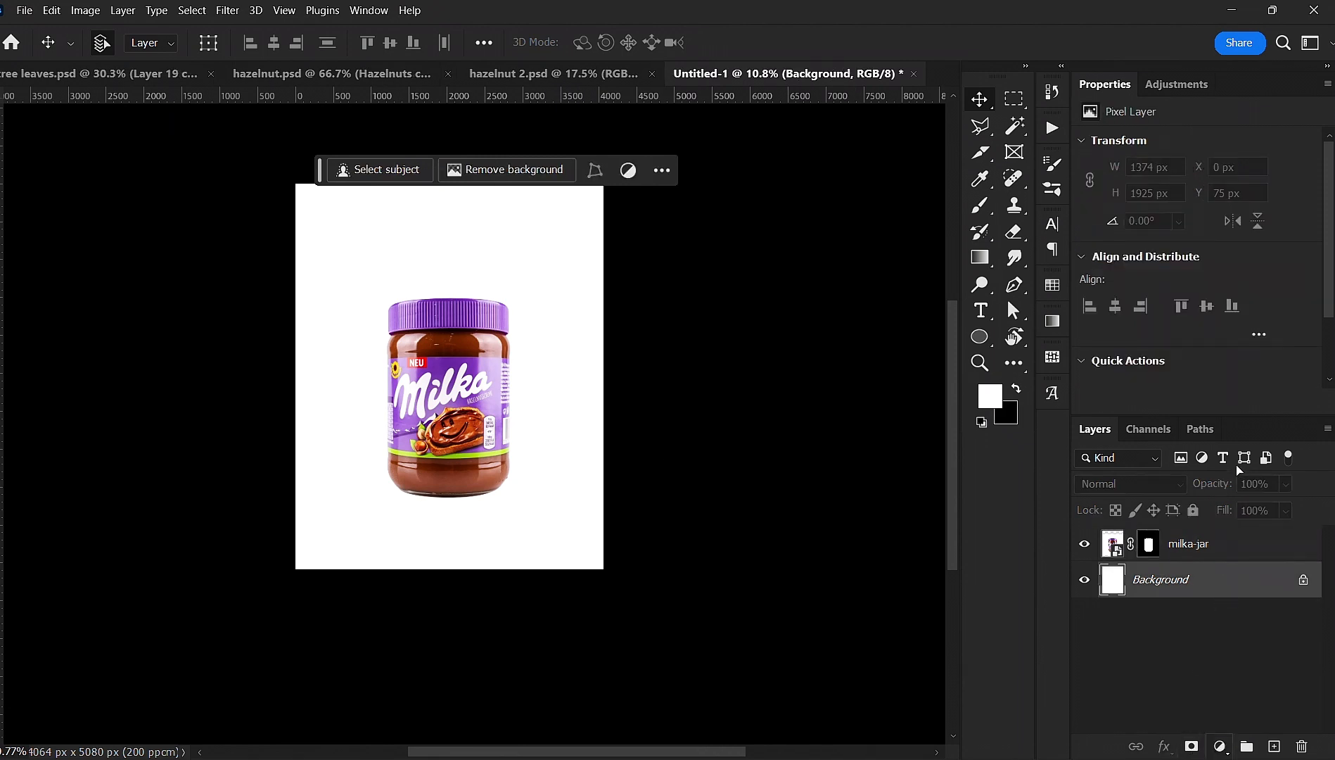
click(1206, 436)
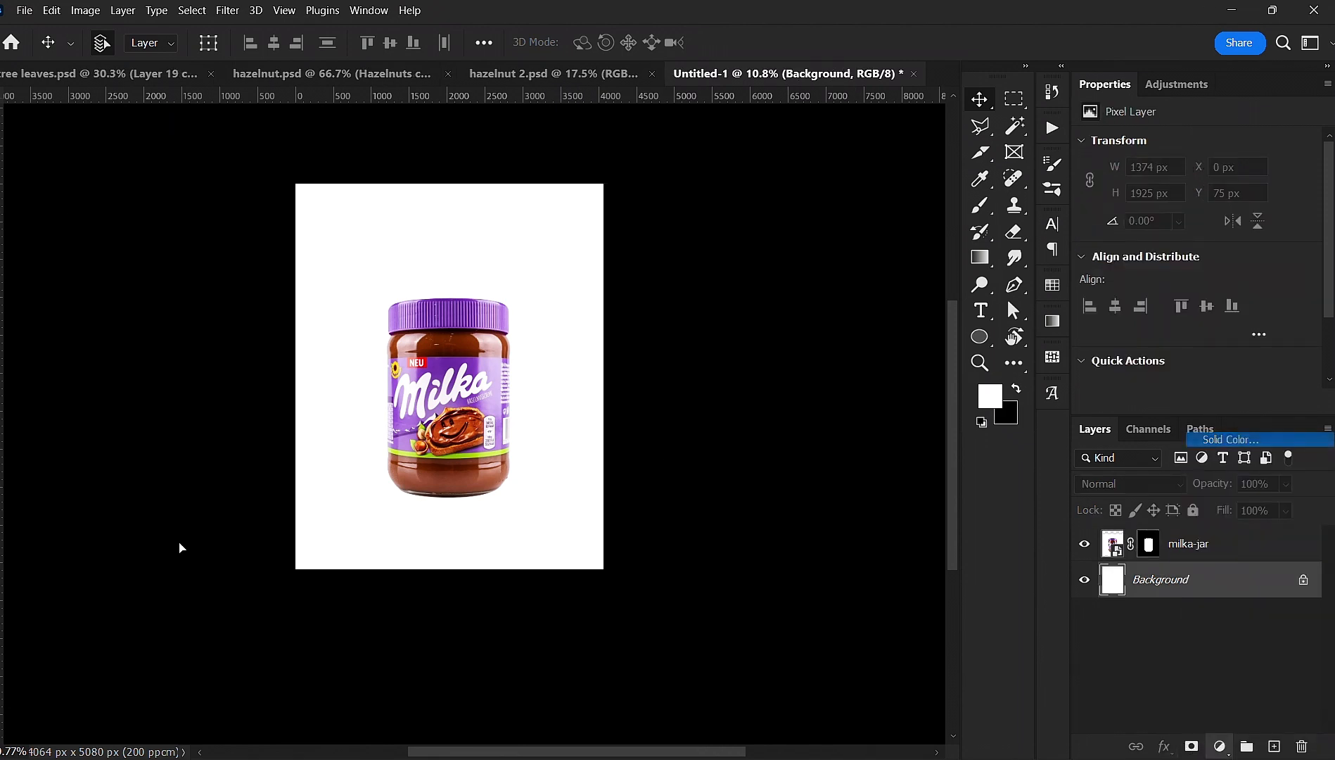
click(497, 368)
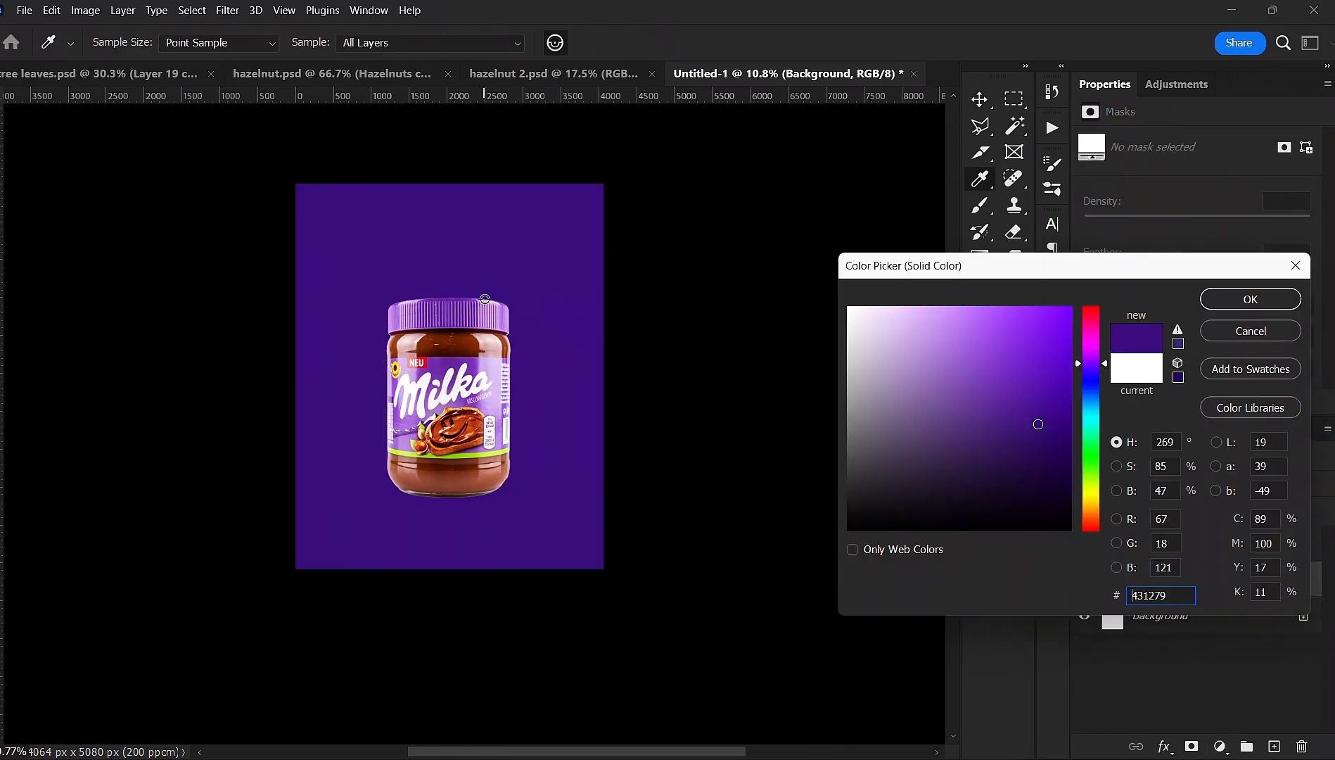
click(467, 303)
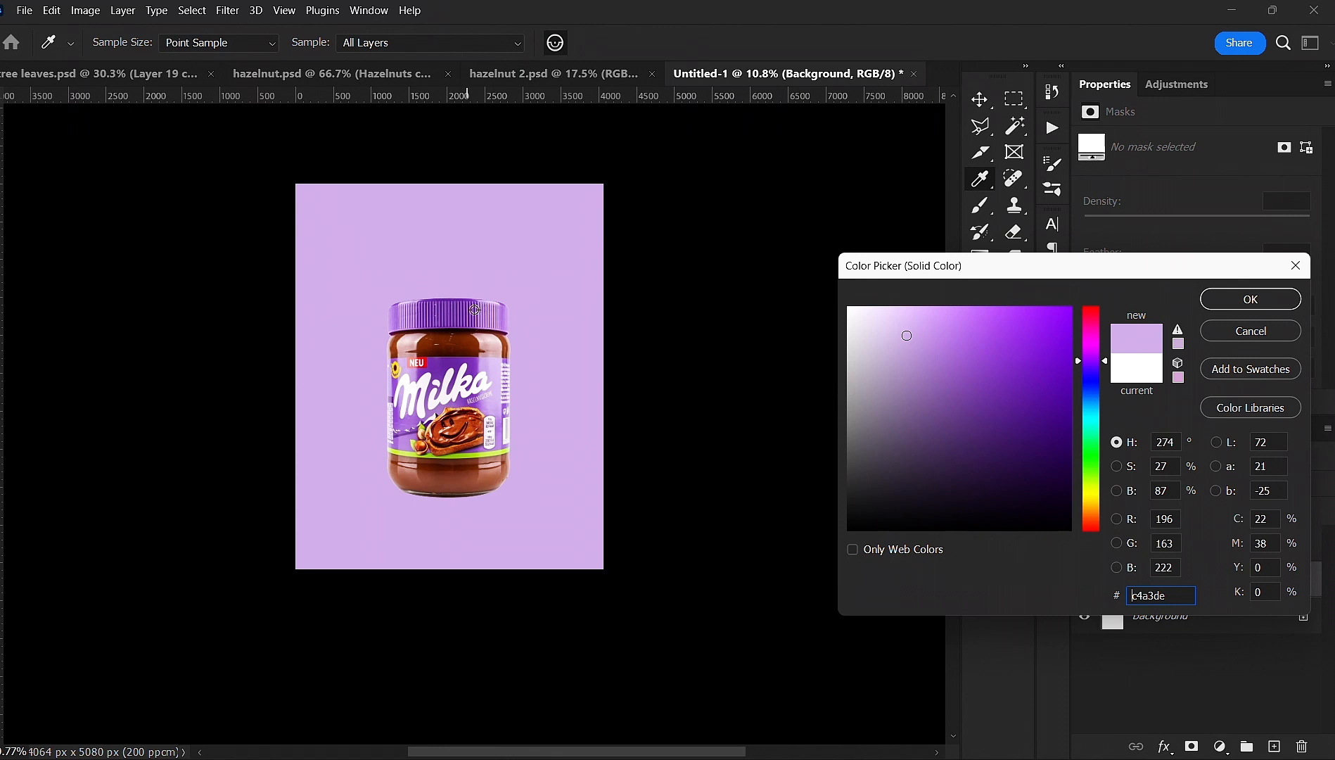
click(414, 302)
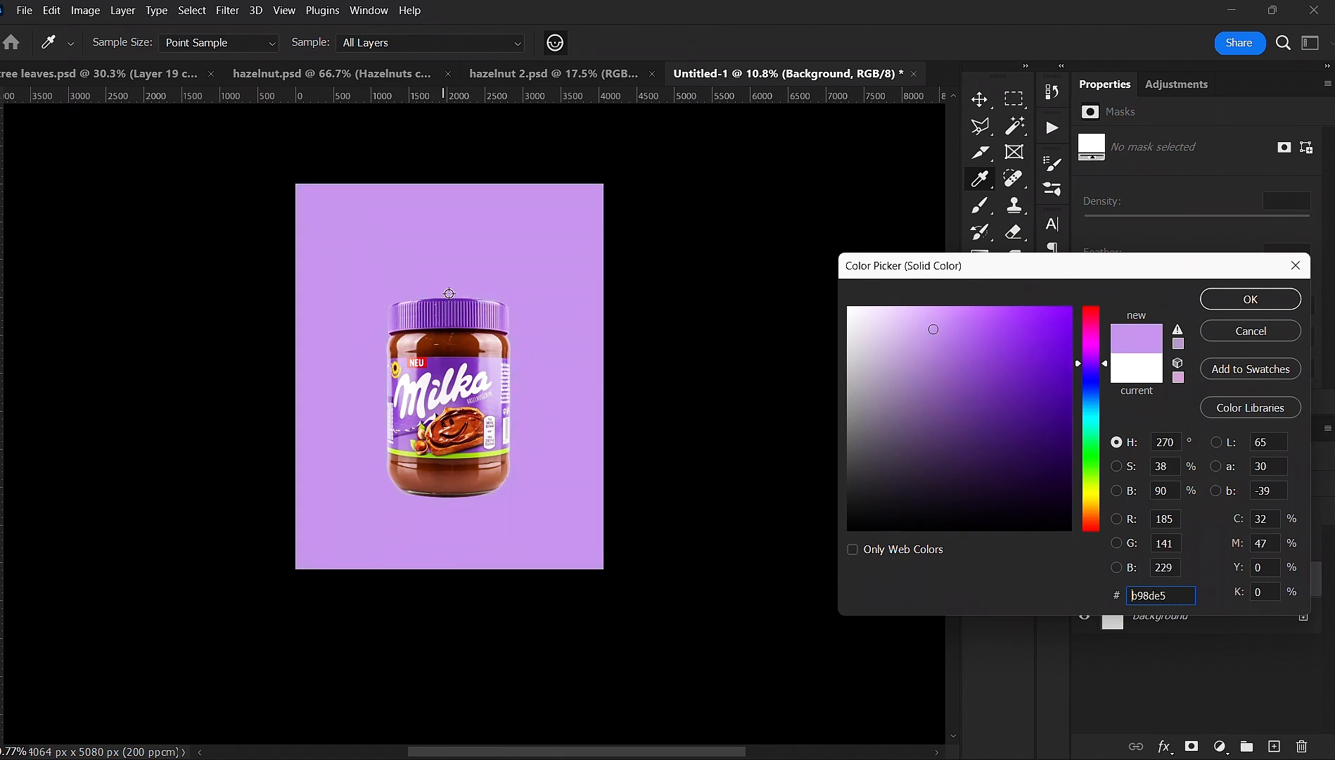
click(453, 300)
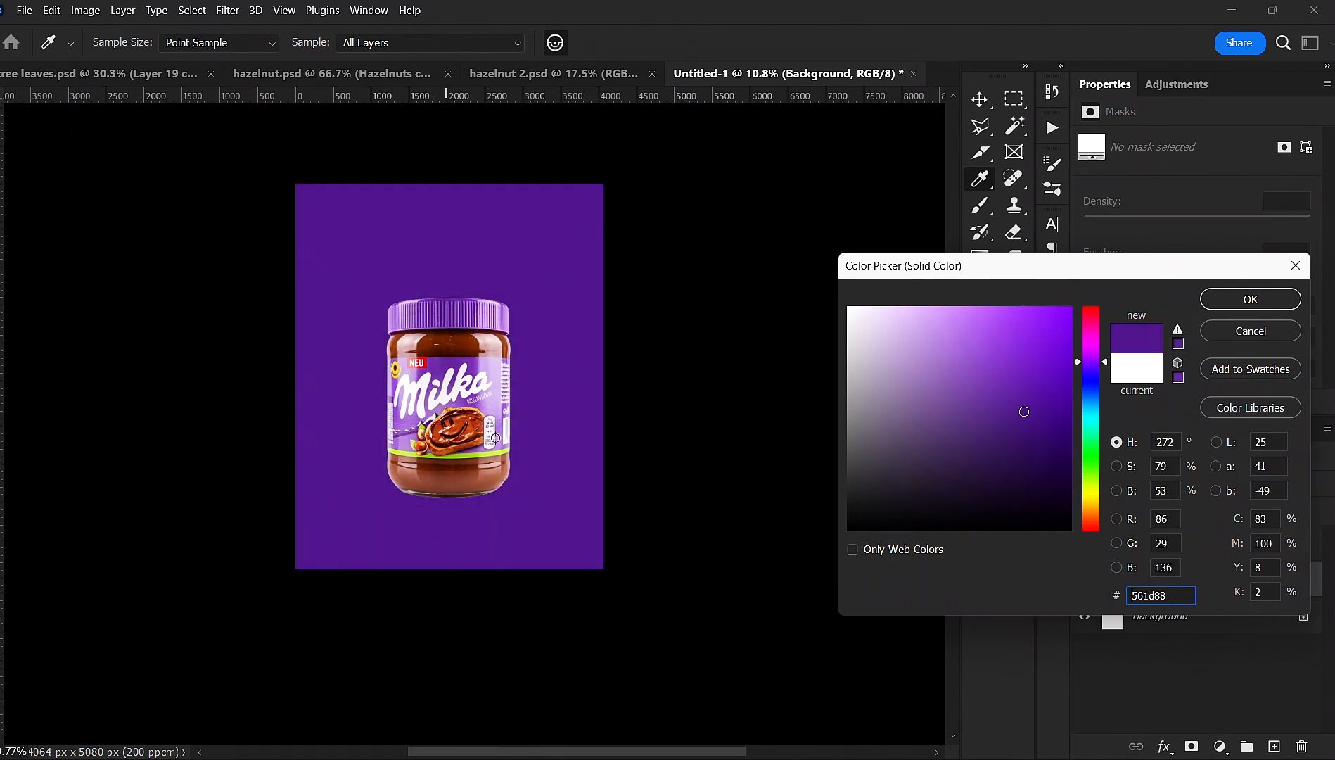
click(1219, 301)
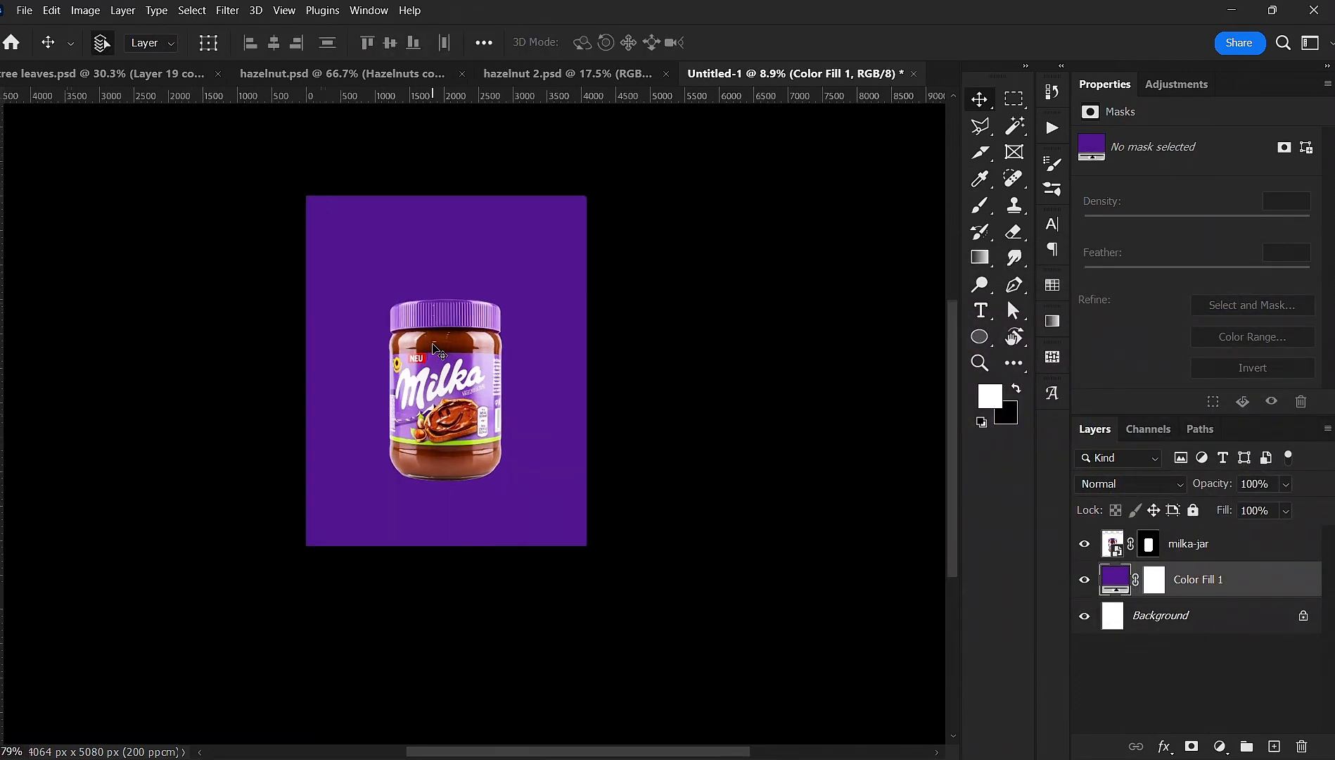
scroll(433, 362, up, 3)
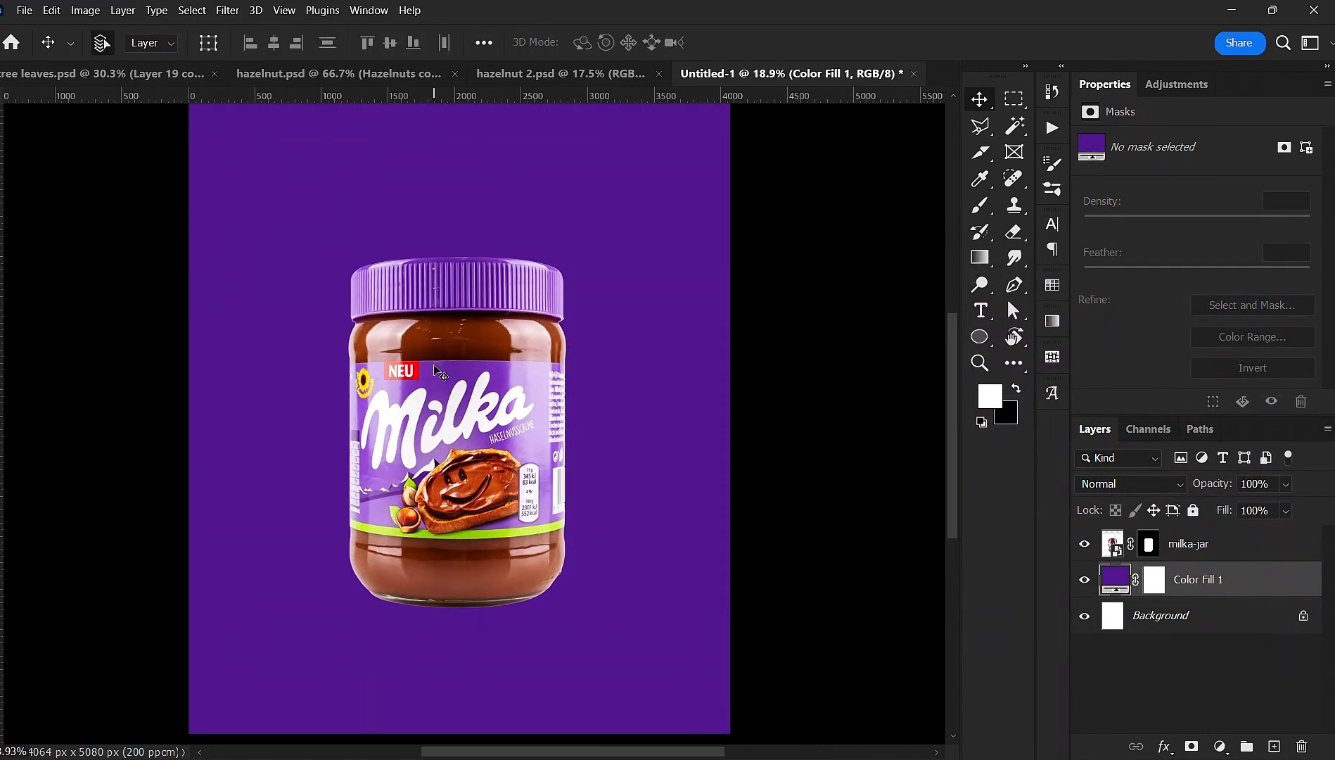
scroll(441, 348, down, 1)
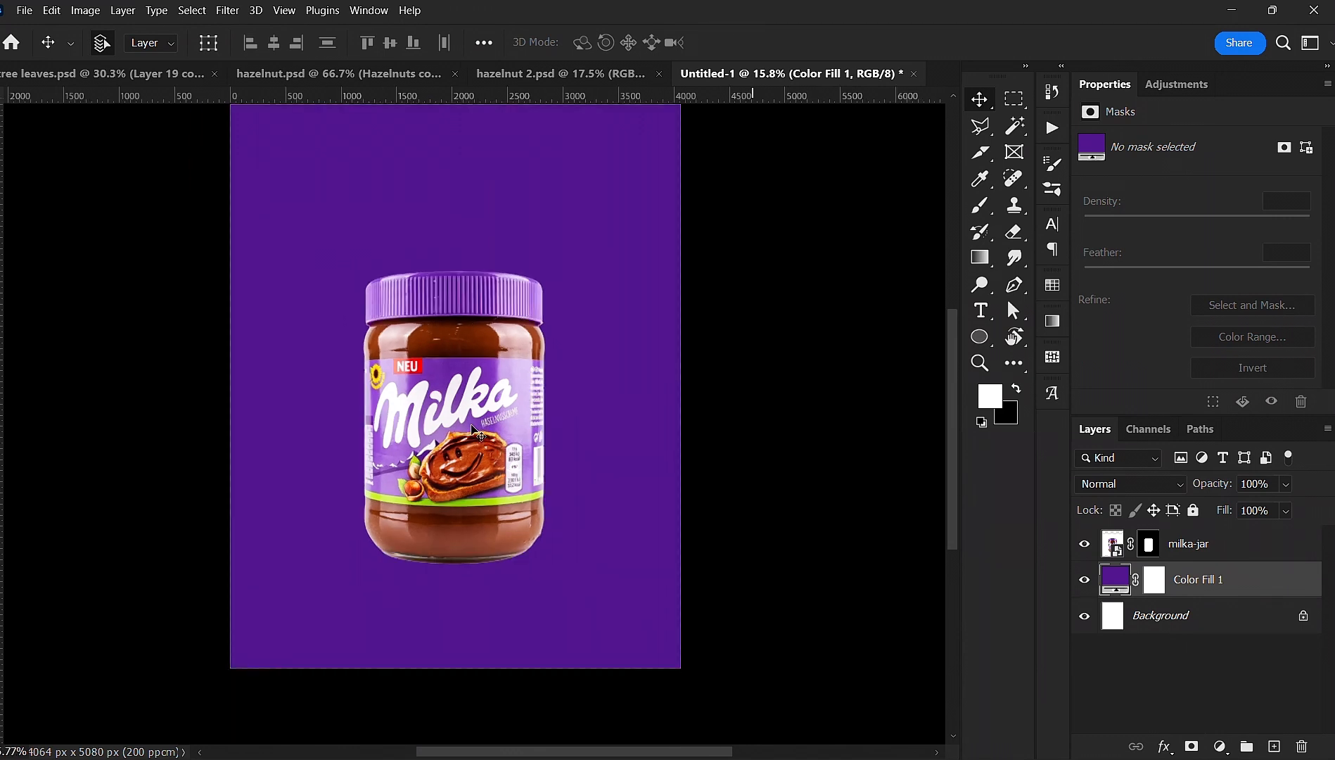
scroll(471, 426, down, 1)
scroll(471, 425, up, 1)
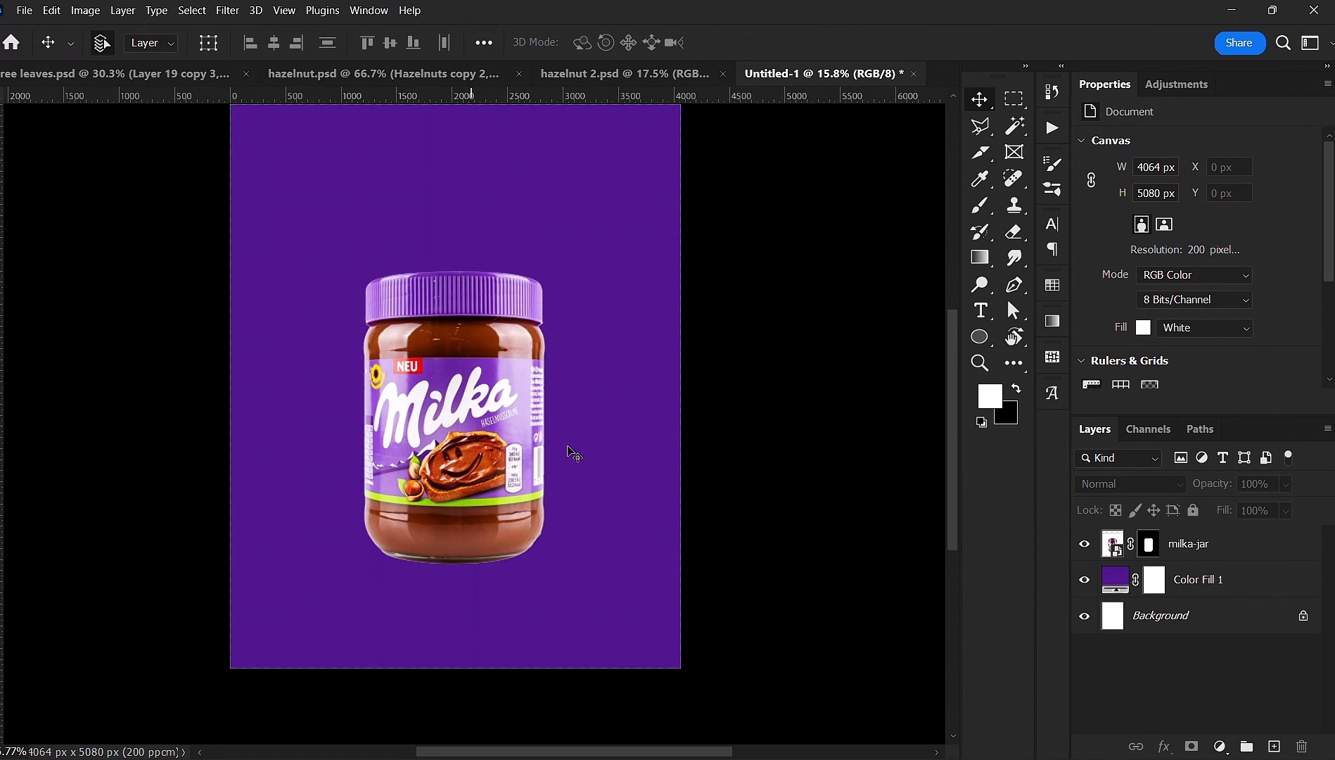
drag(442, 445, 508, 465)
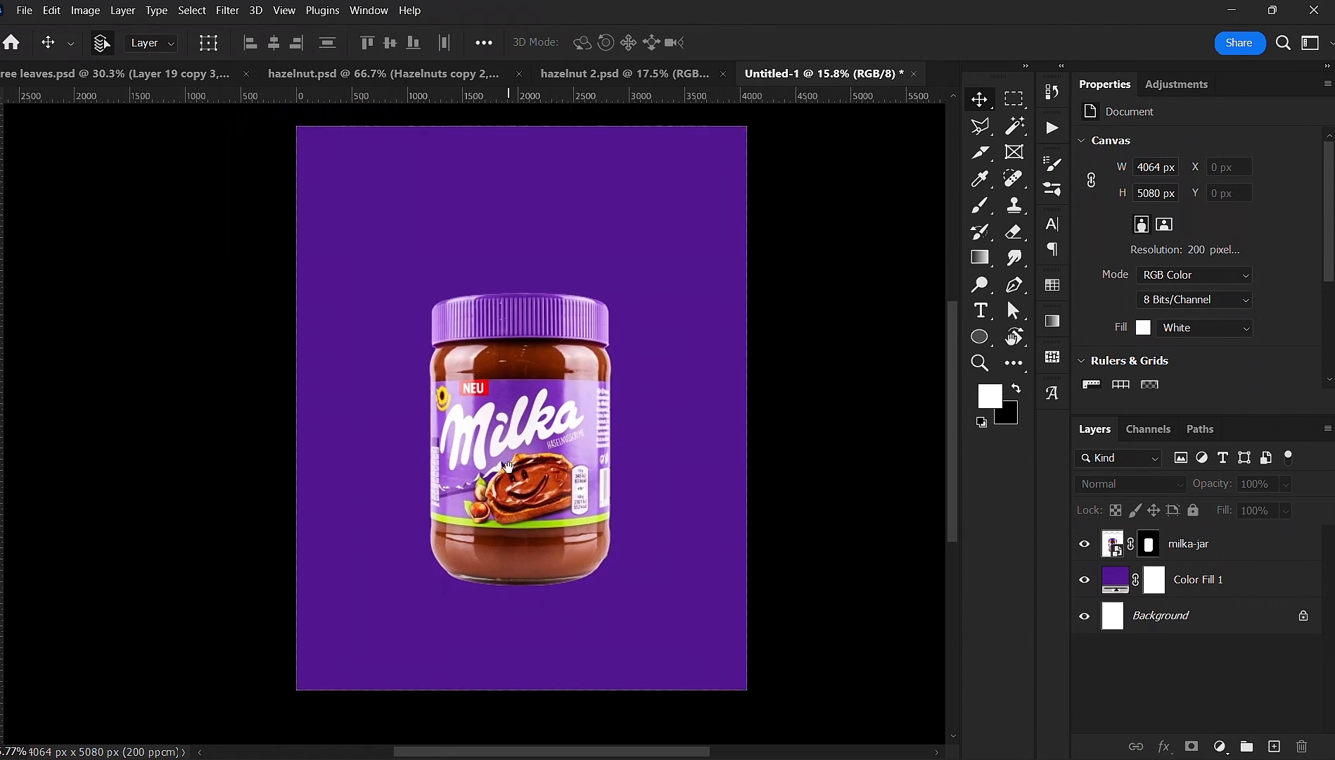
scroll(735, 397, down, 1)
scroll(774, 383, up, 1)
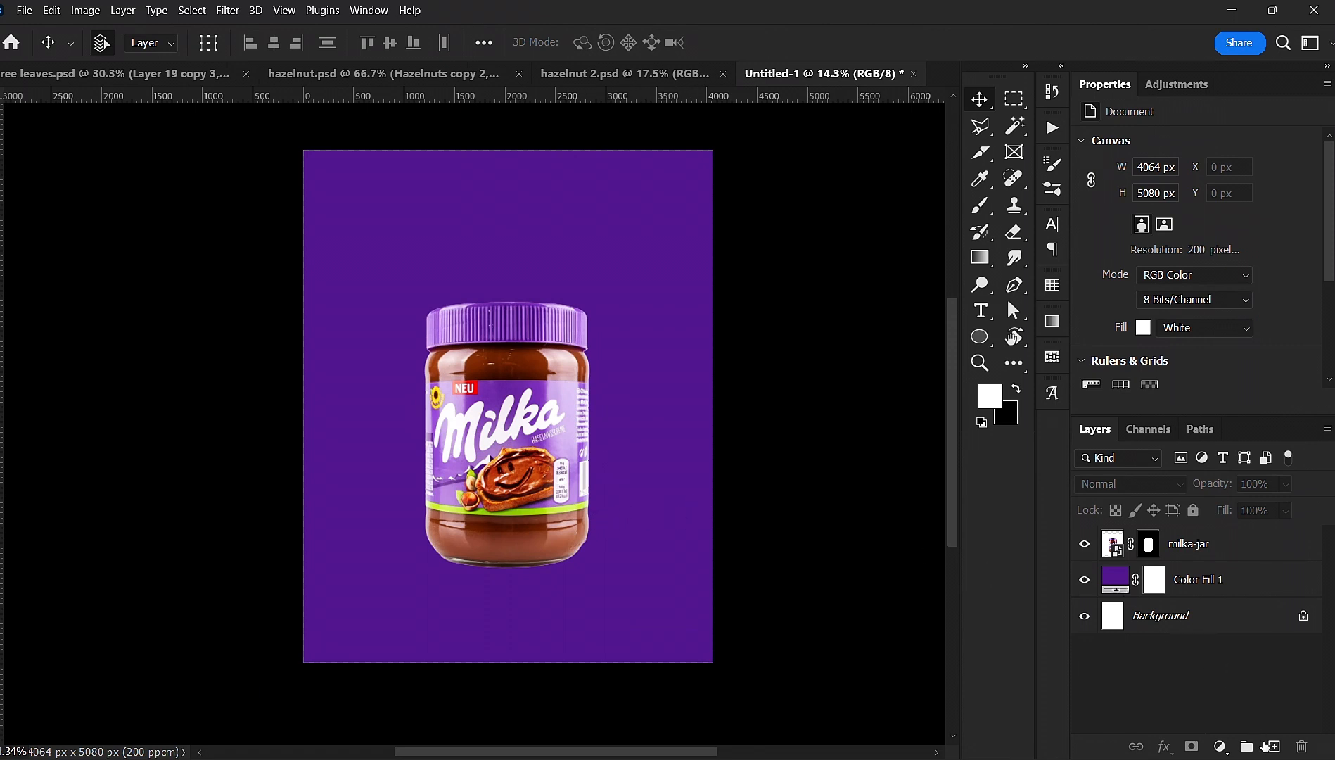
- Try a straight white brush line across the canvas on a new layer above the jar
click(1270, 745)
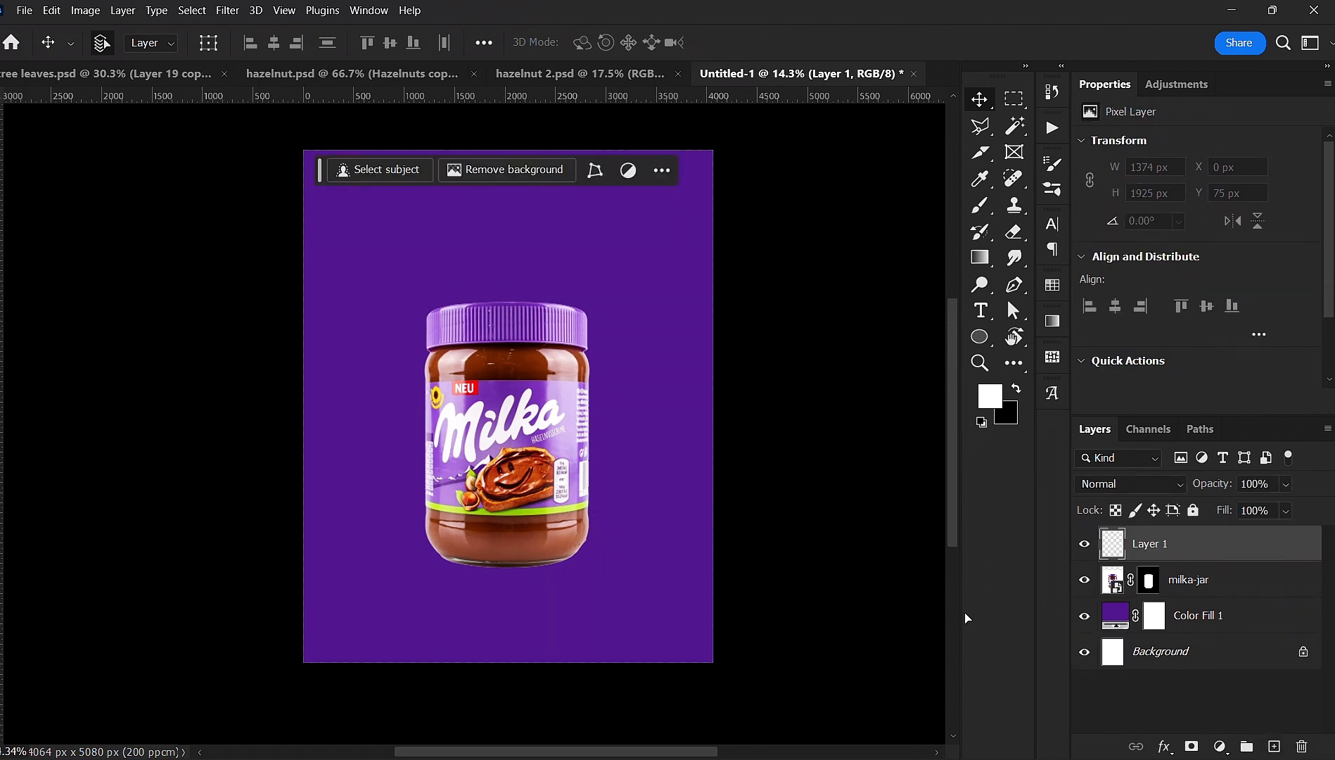
key(b)
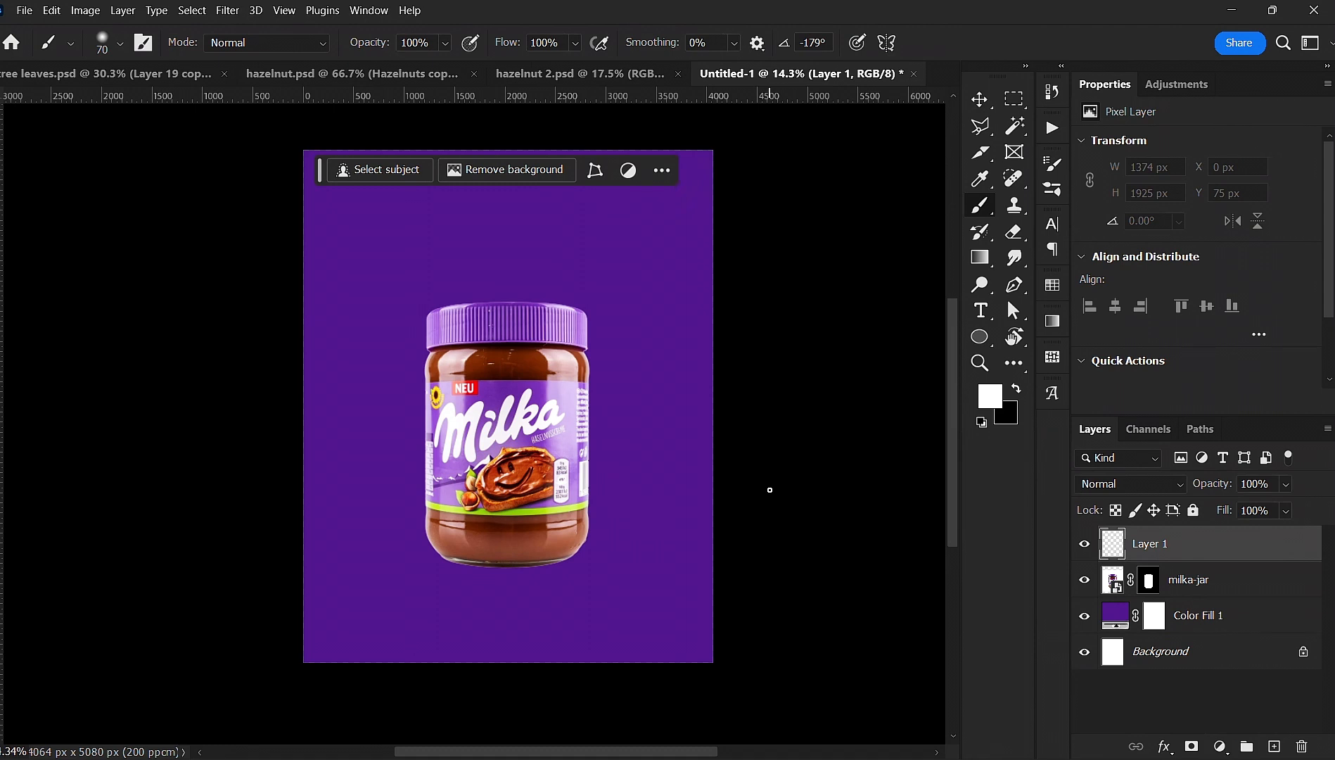
shift+click(770, 489)
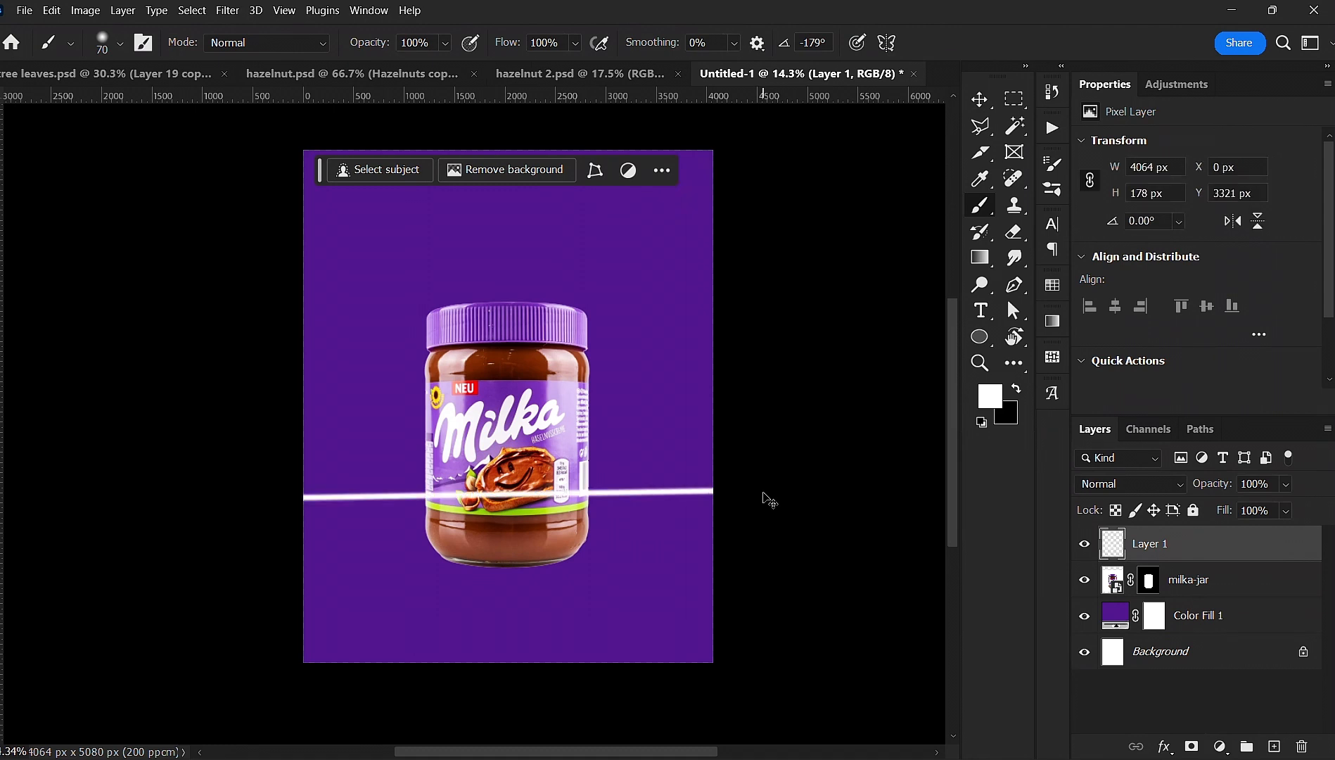
key(ctrl+z)
- Set the brush to 100% hardness and a size of 80 px
right_click(561, 428)
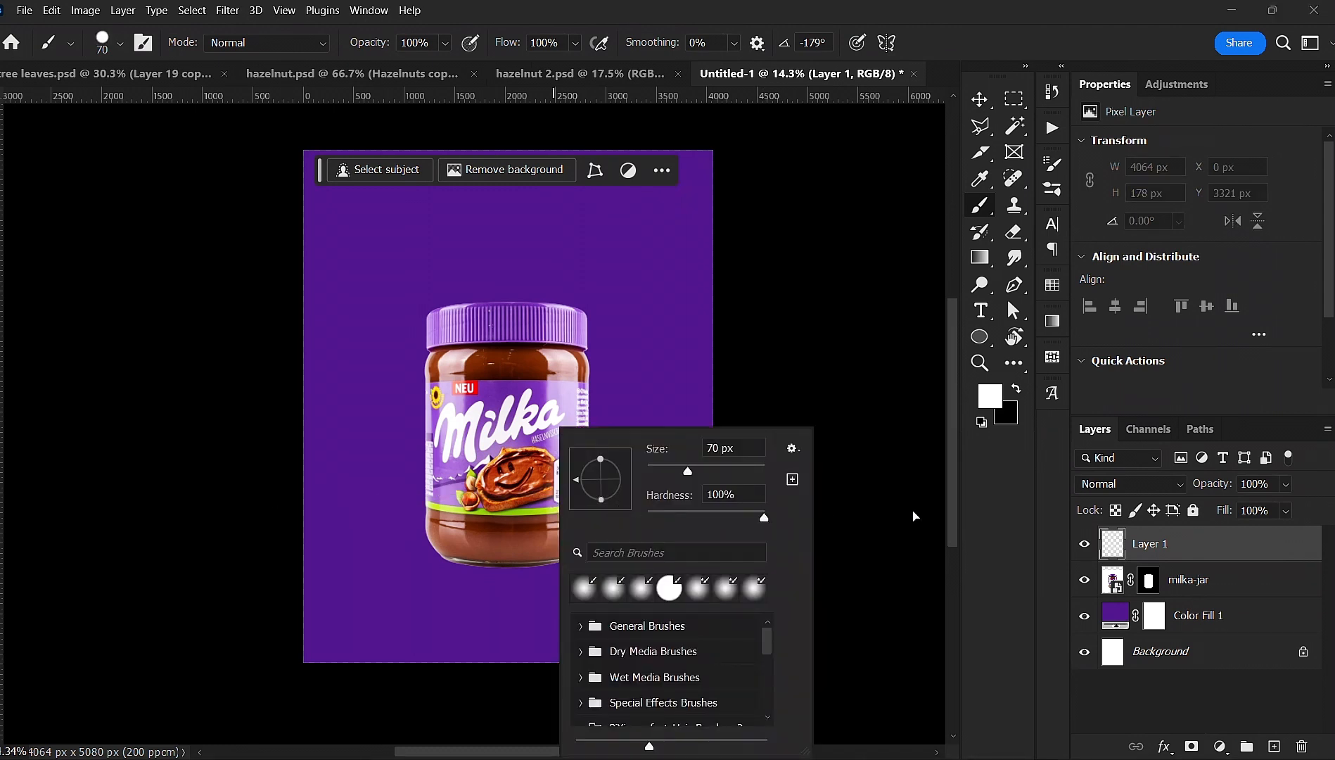
drag(912, 511, 908, 509)
drag(688, 471, 711, 471)
click(825, 357)
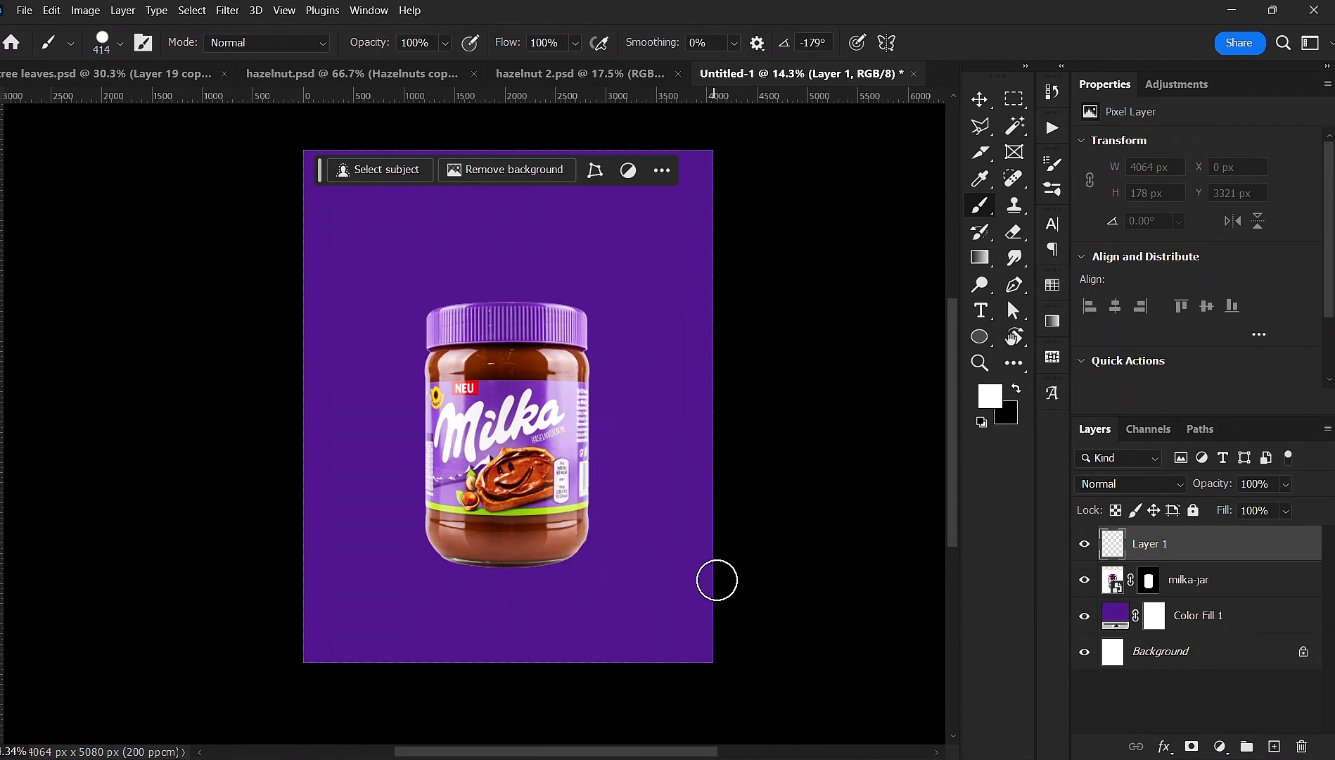
key(bracketleft)
key(bracketleft)
key(bracketleft)
key(bracketleft)
key(bracketleft)
key(bracketleft)
key(bracketleft)
key(bracketleft)
key(bracketleft)
- Try a straight hard white line across the jar, nudge it slightly upward, and delete its layer
shift+click(820, 491)
key(v)
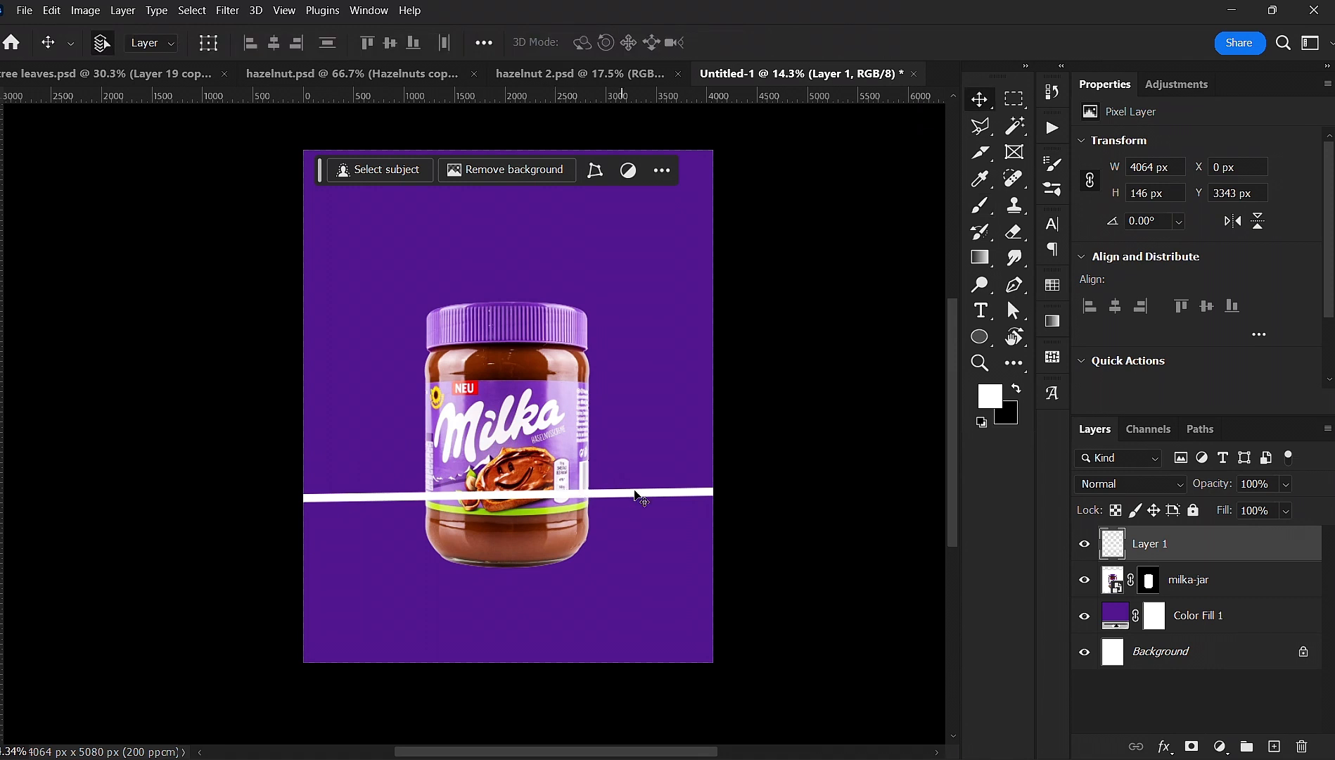
mouse_move(639, 493)
mouse_down()
mouse_move(628, 498)
mouse_move(637, 489)
mouse_up()
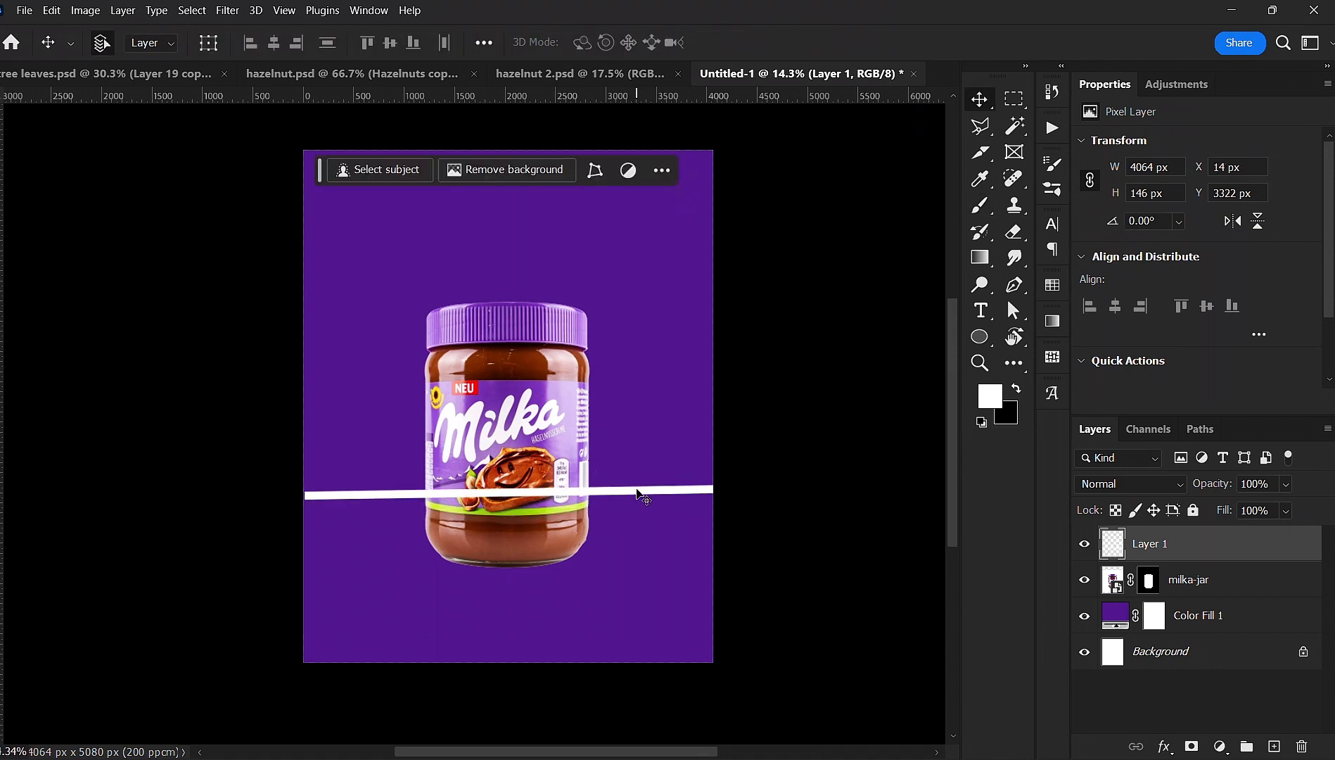
key(Delete)
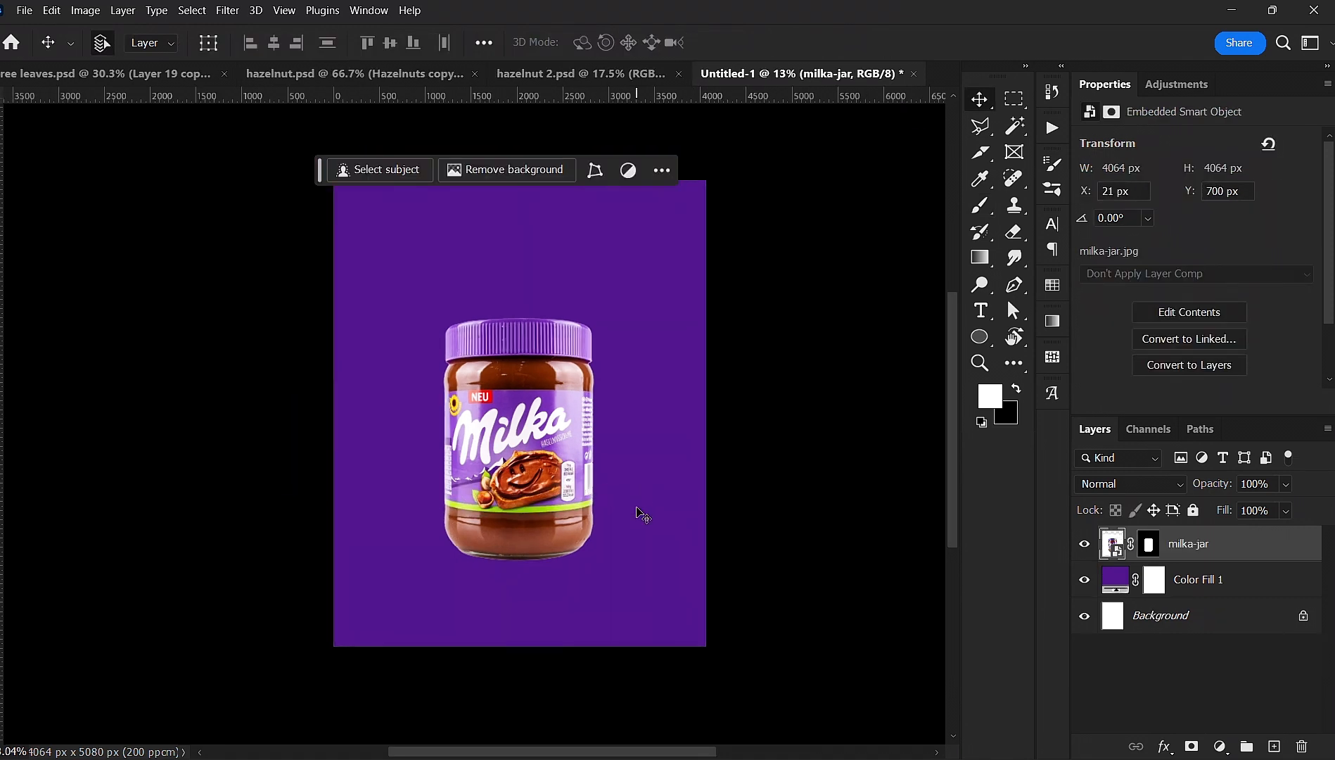
- Add a new layer above the purple color fill and make a full-width rectangular selection of the canvas's lower part, about 4064 × 1975 px
click(1250, 586)
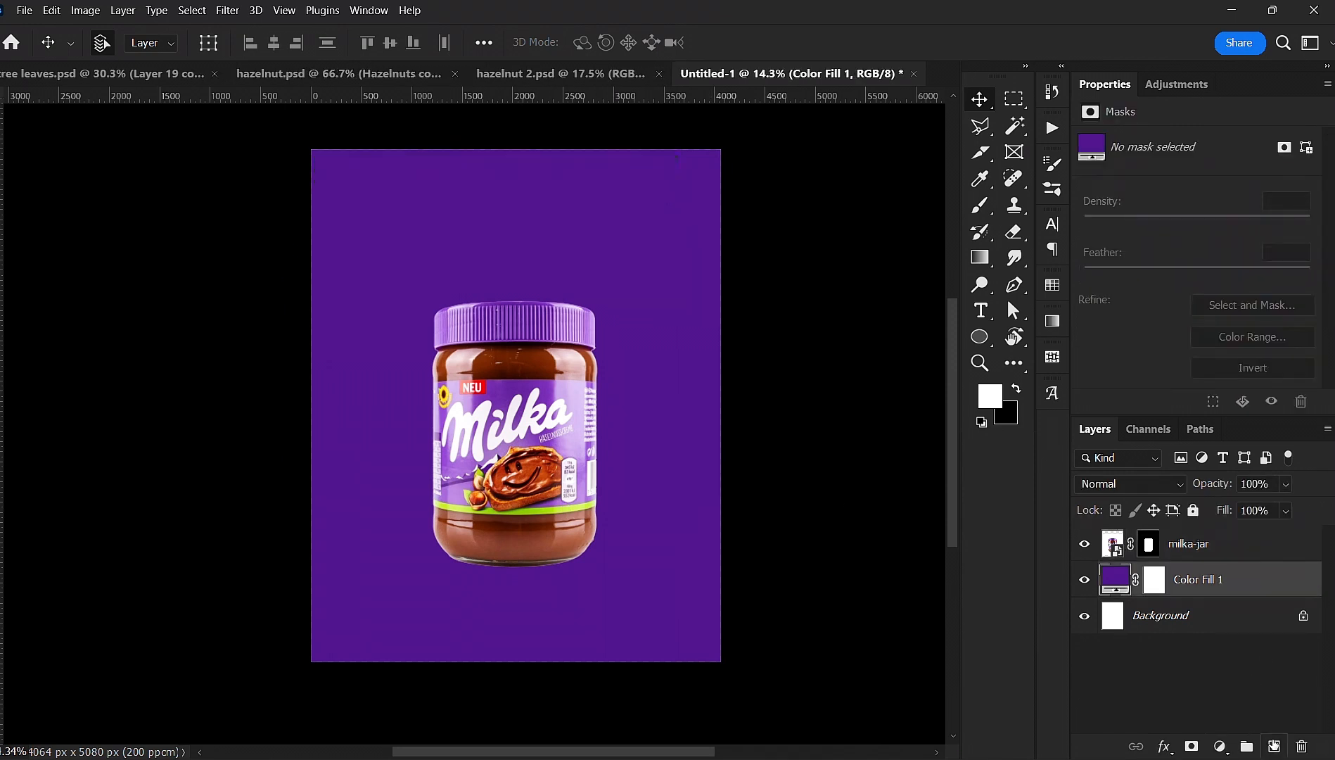
click(1274, 745)
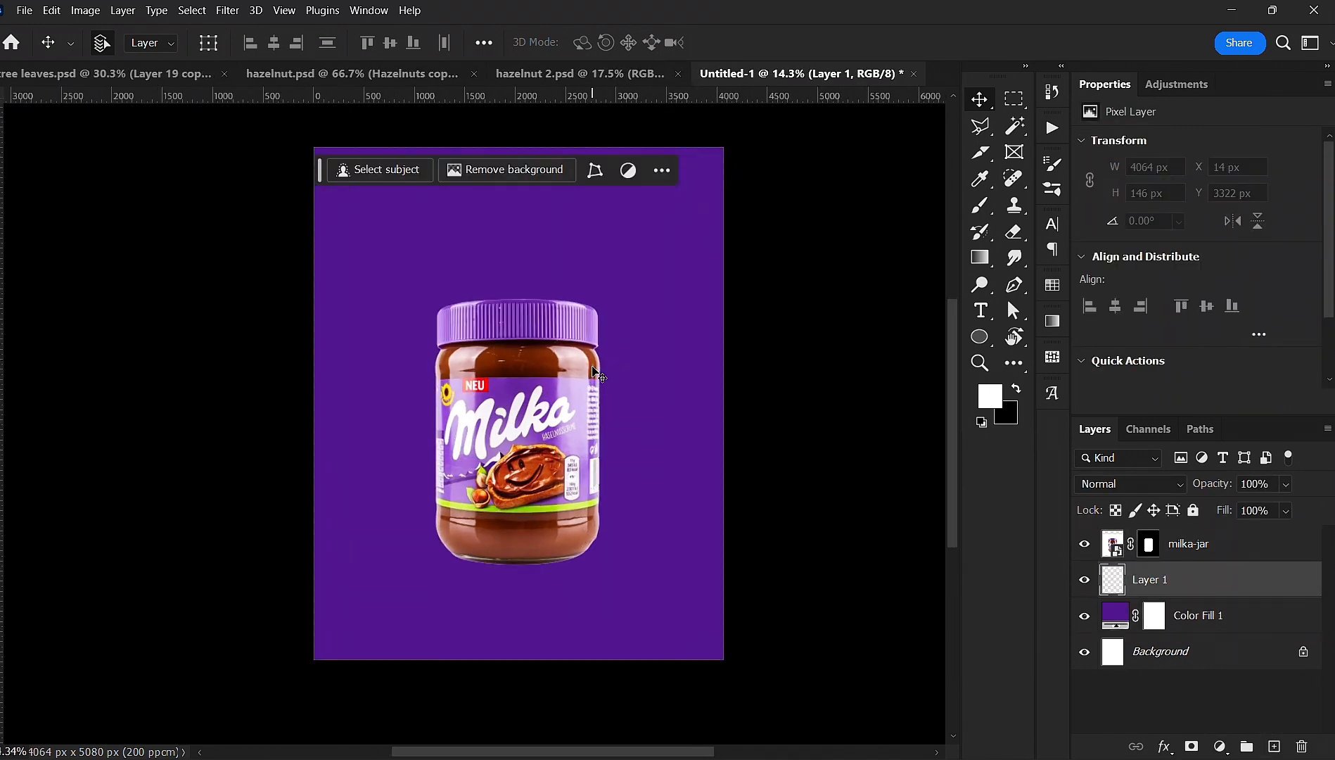
click(1004, 105)
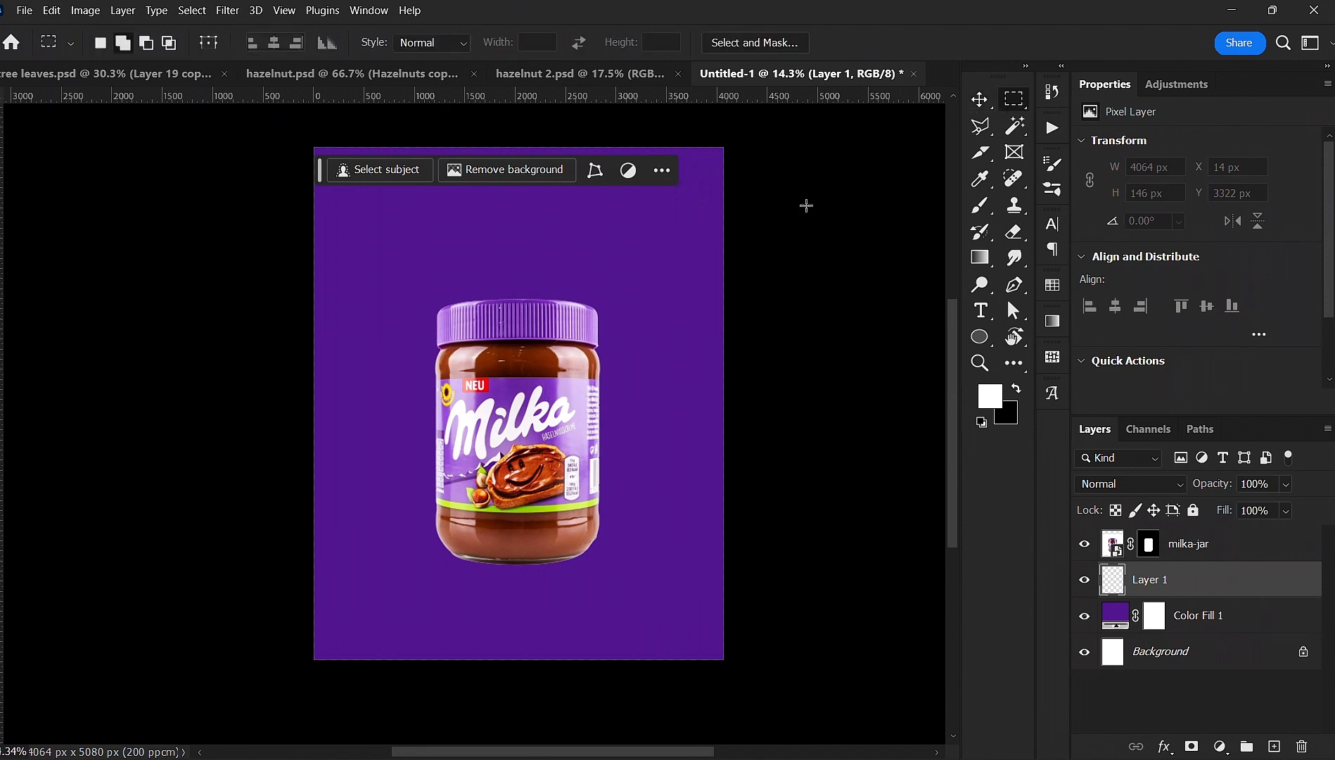
drag(303, 464, 775, 670)
scroll(590, 490, down, 1)
scroll(589, 490, up, 1)
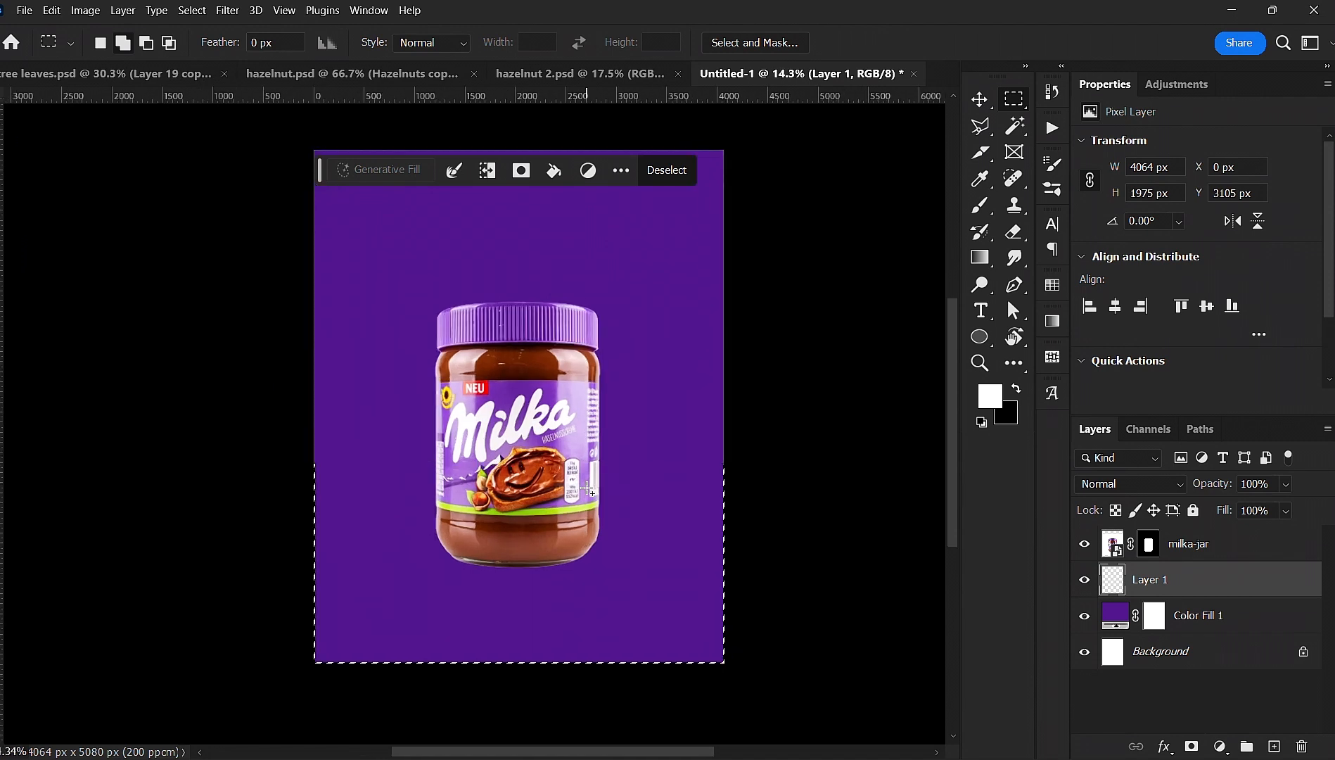
- Set the brush's foreground color to dark purple 220040, starting from the sampled background purple
key(b)
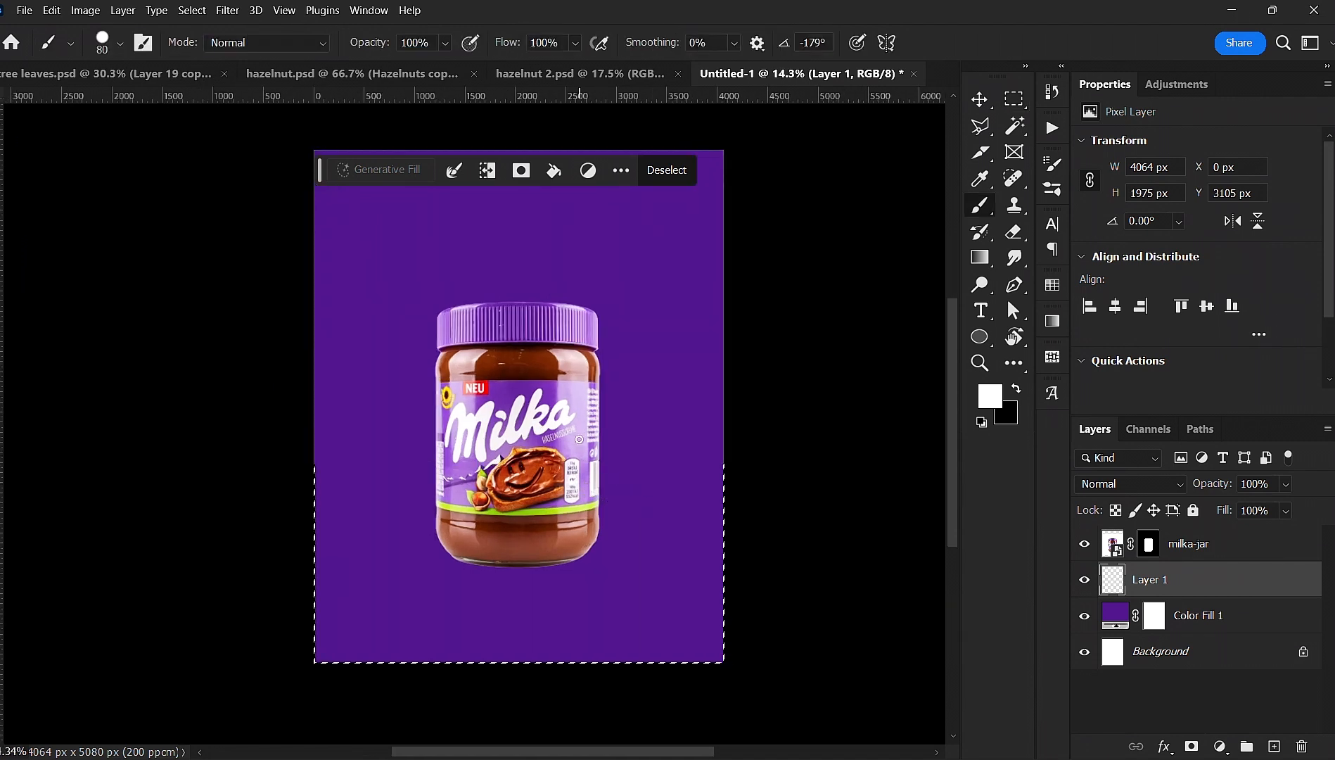
alt+click(641, 423)
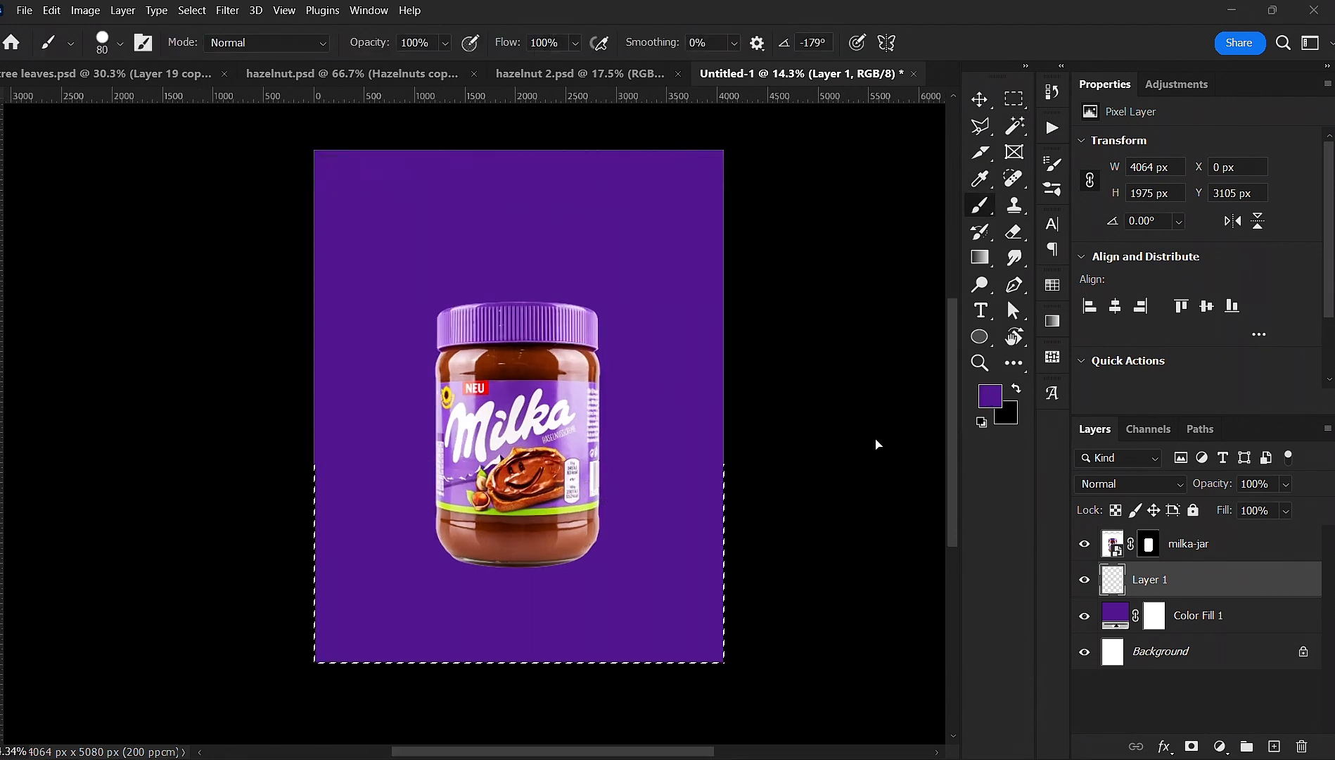
click(989, 396)
text(220040)
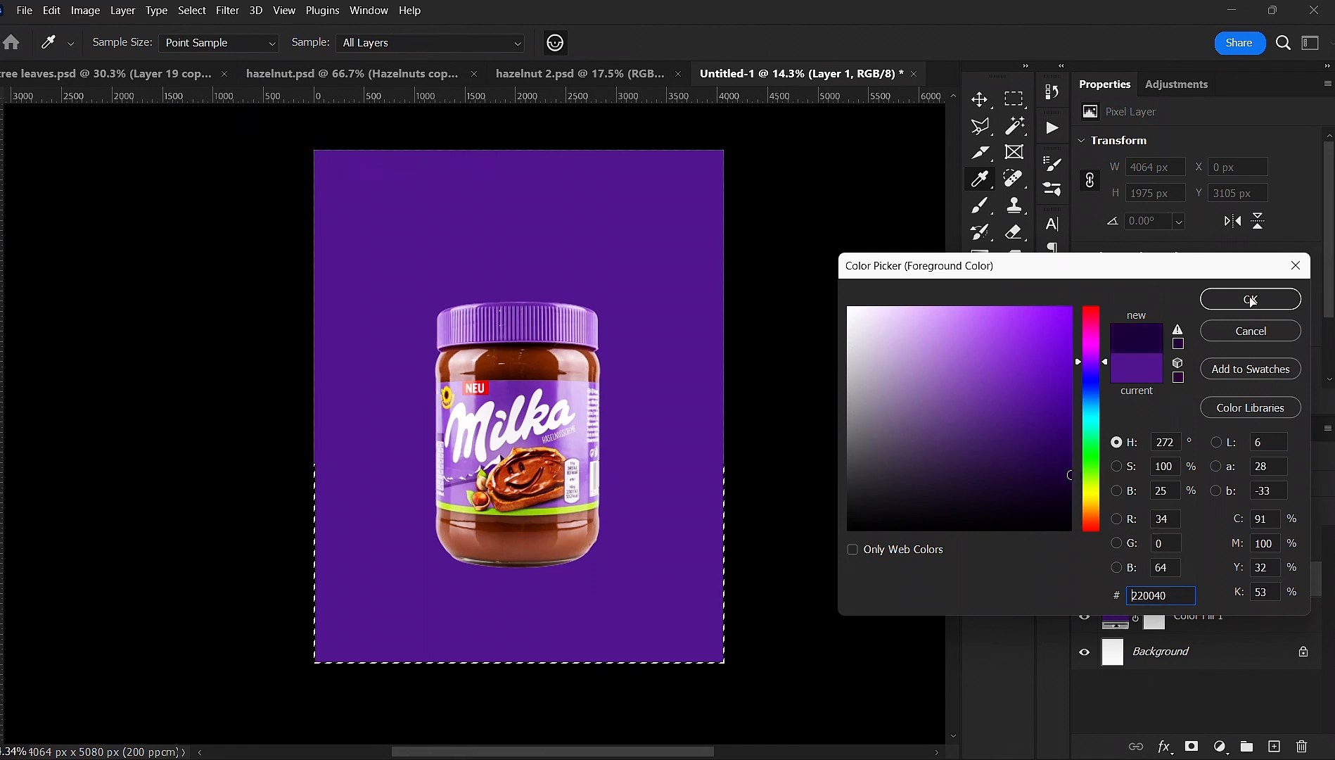
click(1251, 301)
- Accept the dark purple foreground color and enlarge the hard brush to about 3100 px
scroll(570, 429, down, 1)
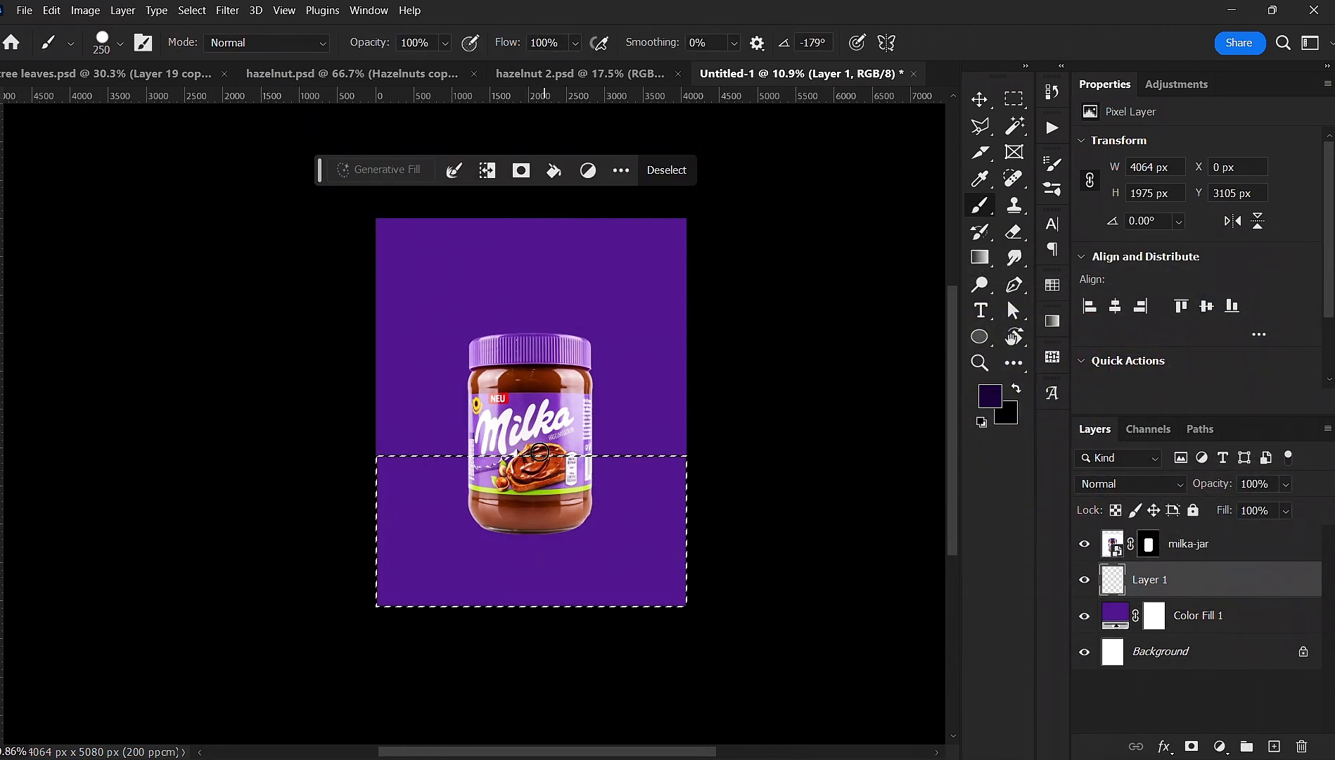
key(bracketright)
key(bracketright)
key(bracketright)
key(bracketright)
key(bracketright)
key(bracketright)
key(bracketright)
key(bracketright)
key(bracketright)
key(bracketright)
key(bracketright)
key(bracketright)
key(bracketright)
key(bracketright)
key(bracketright)
key(bracketright)
key(bracketright)
key(bracketright)
key(bracketright)
key(bracketright)
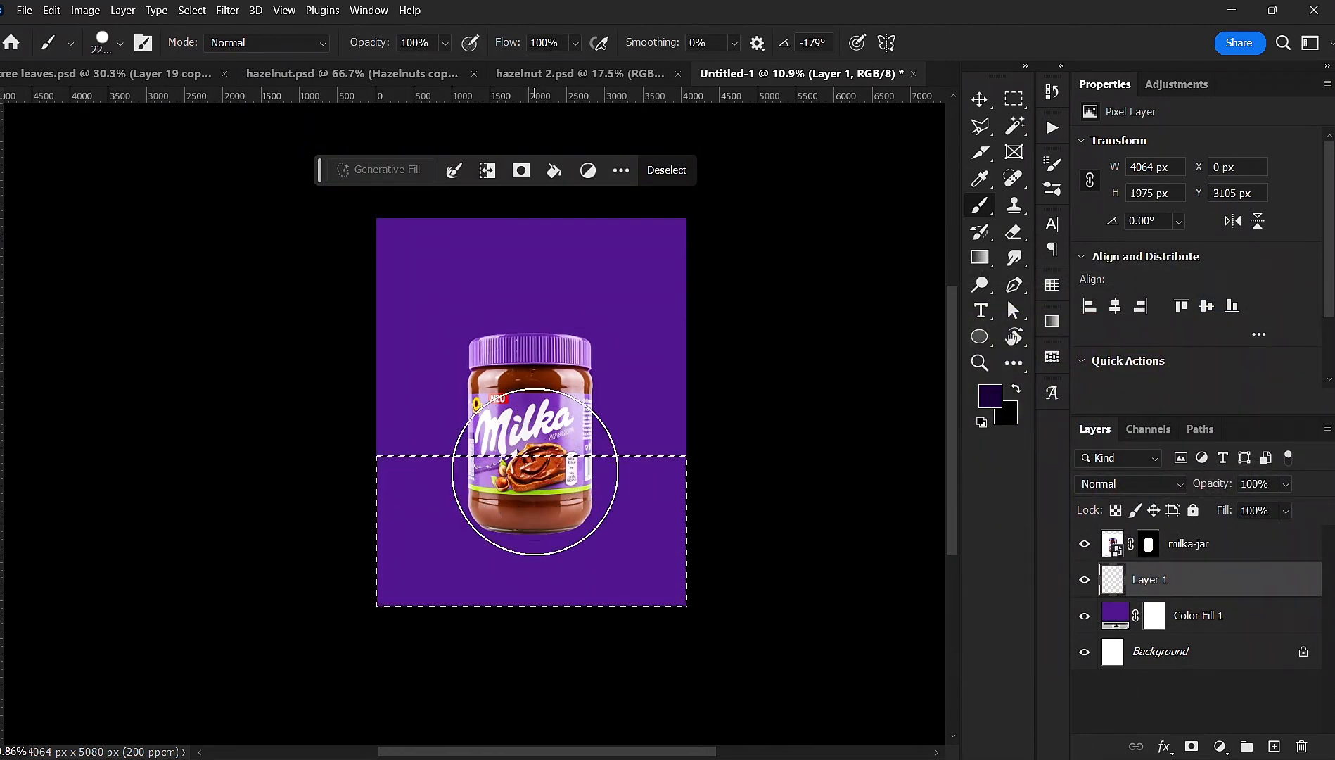
key(bracketright)
key(bracketright)
key(bracketright)
key(bracketright)
key(bracketright)
key(bracketright)
key(bracketright)
key(bracketright)
key(bracketright)
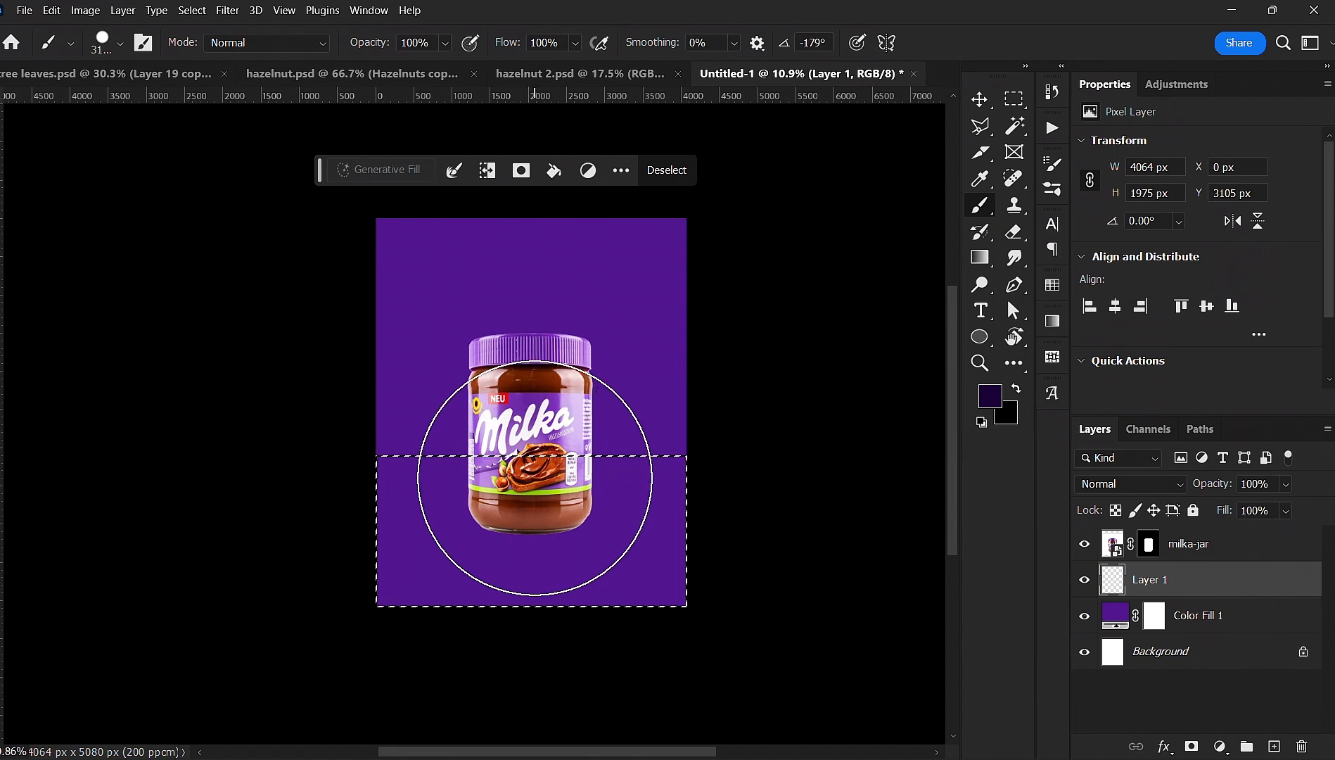
- Try a hard-edged dab inside the selection, undo it, and soften the brush to 0% hardness
click(535, 478)
key(ctrl+z)
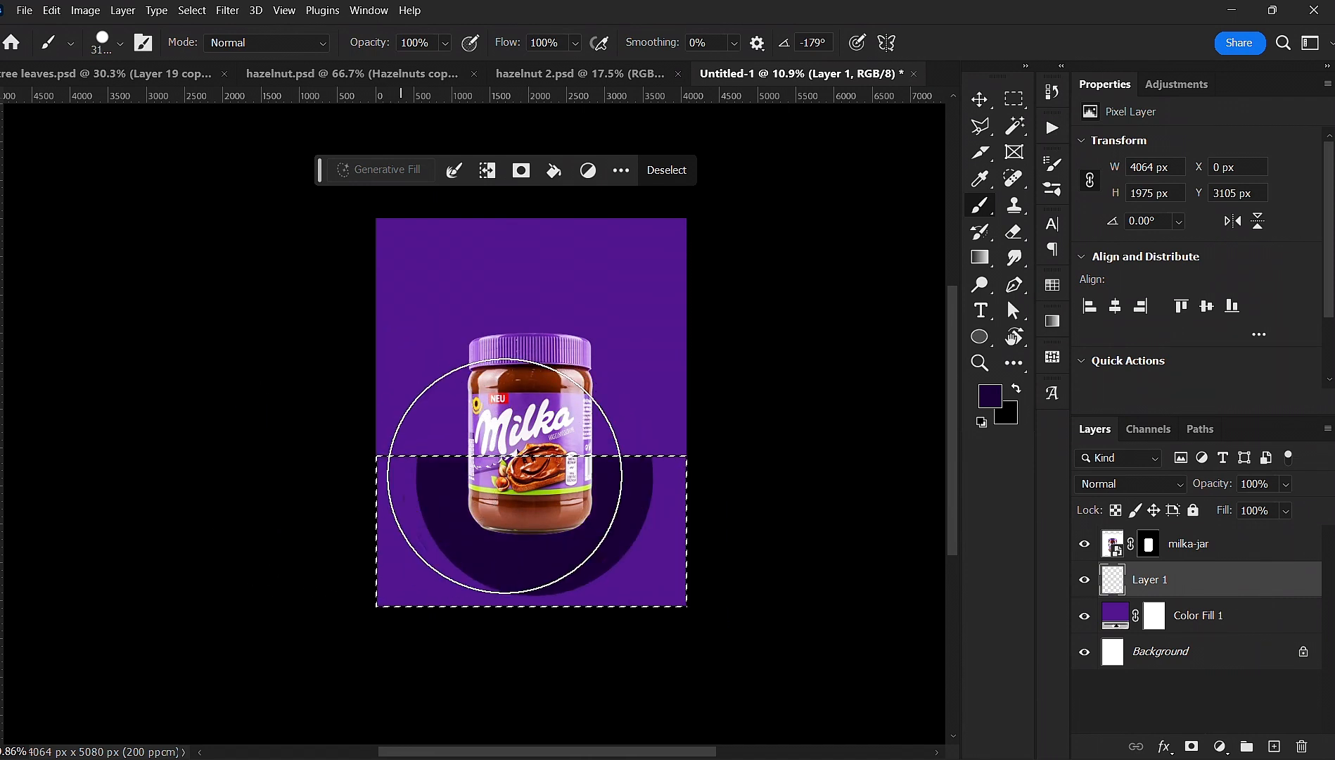
right_click(526, 479)
drag(648, 515, 612, 514)
key(Return)
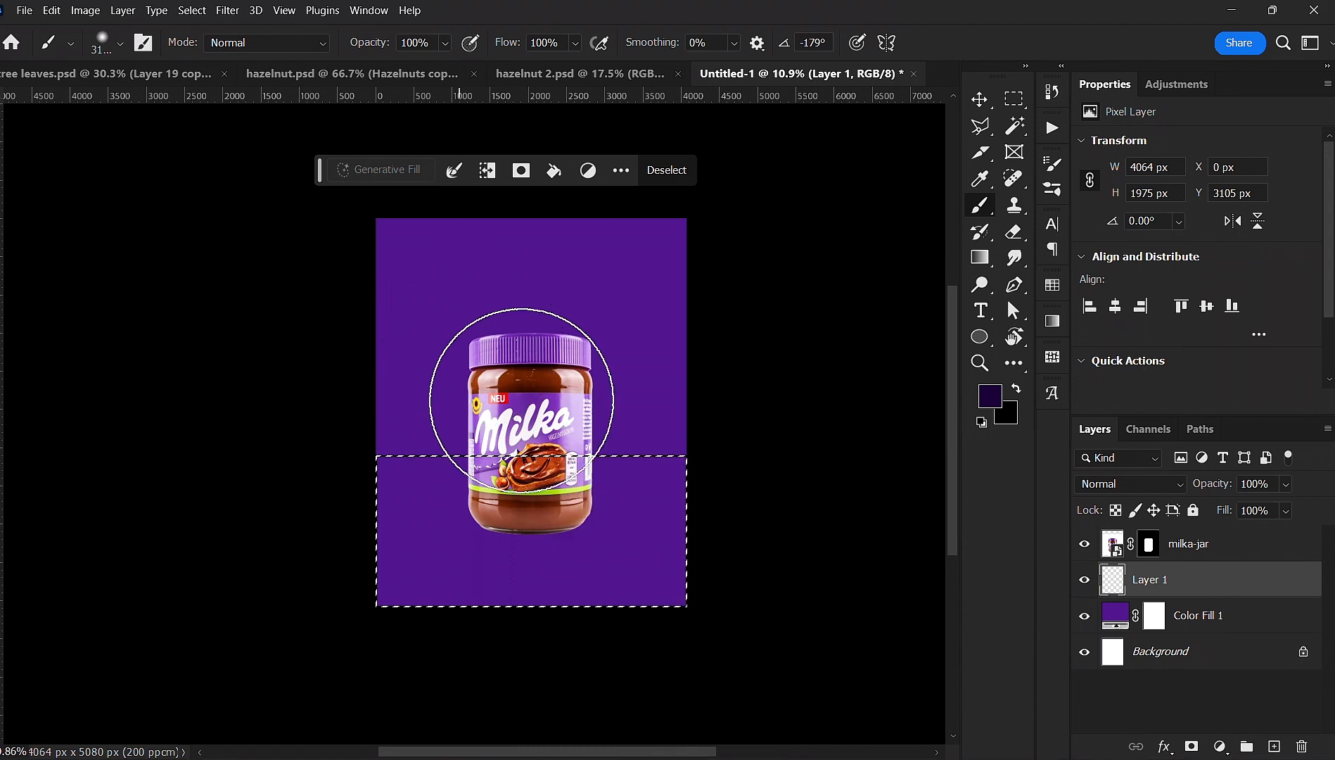
- Paint one soft 3500 px dark purple dab behind the jar inside the selection, and deselect
key(bracketright)
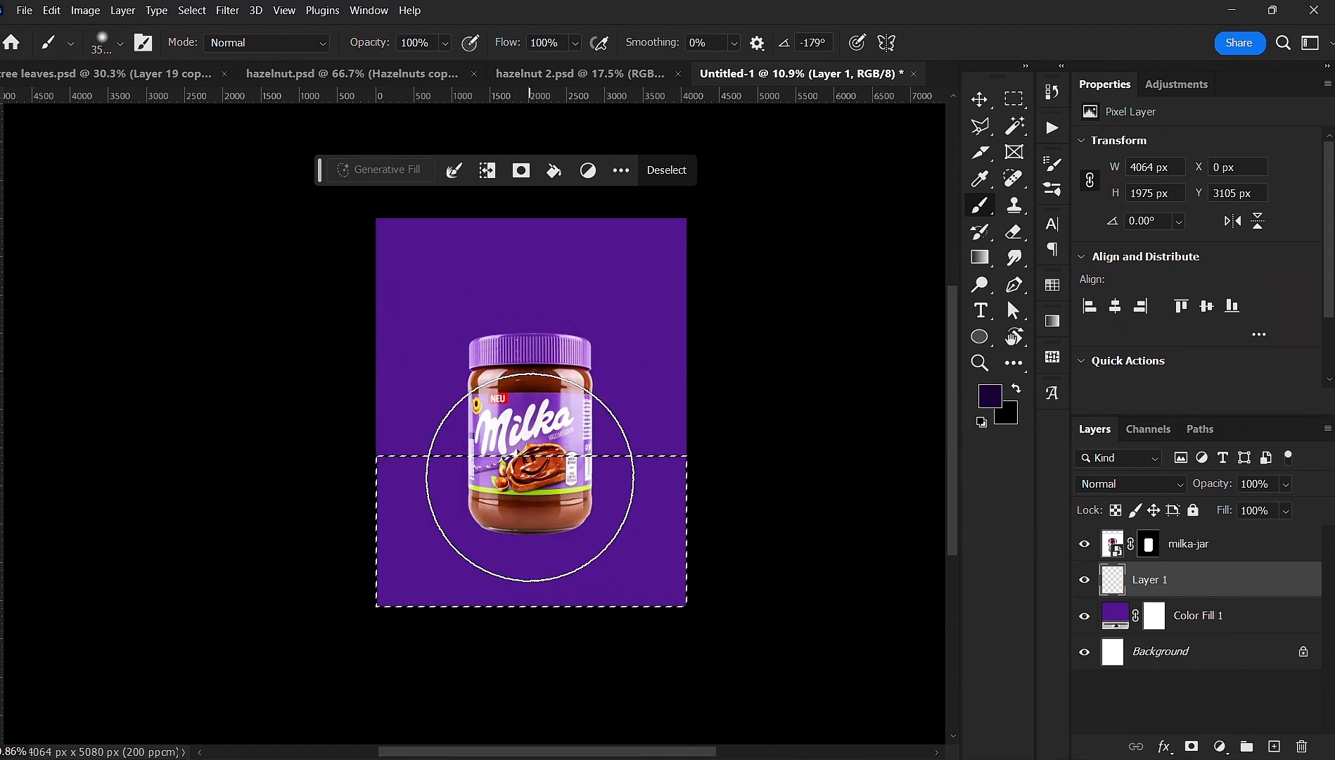
click(530, 477)
key(v)
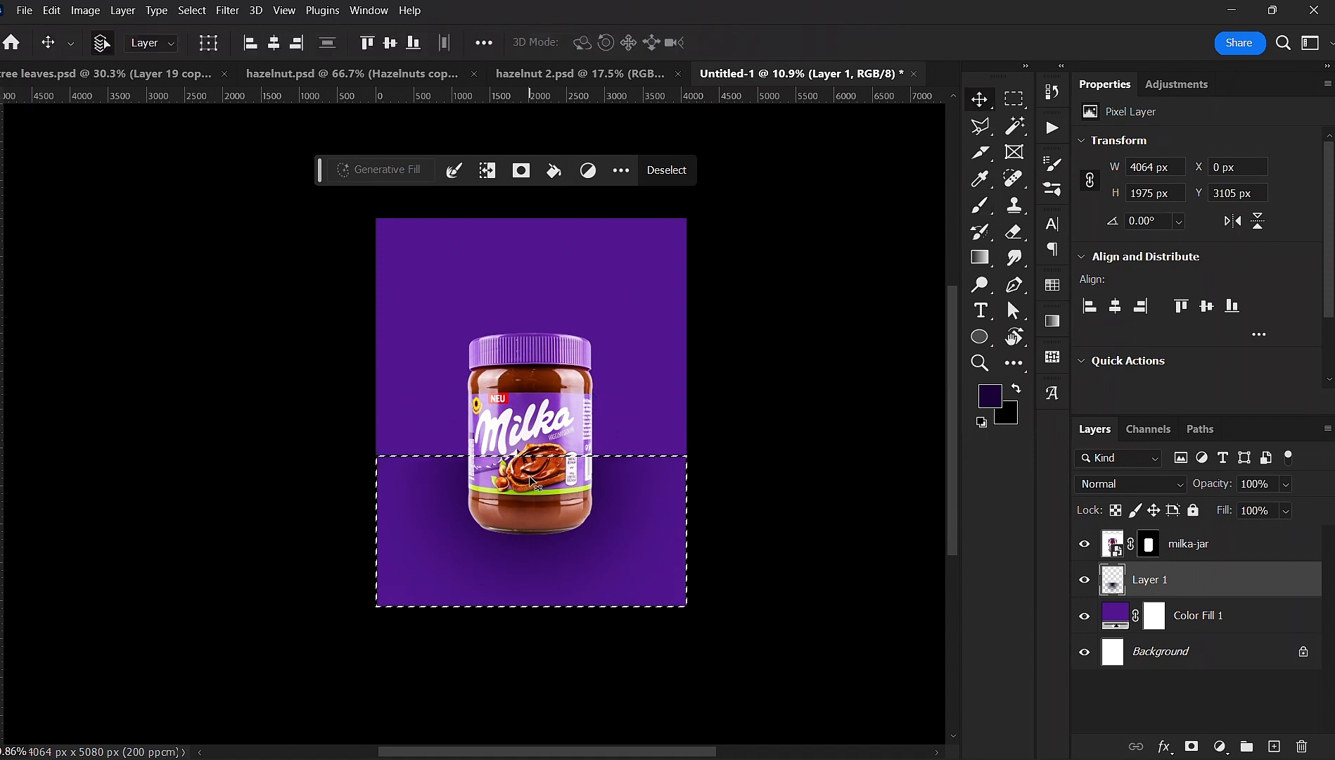
key(ctrl+d)
click(839, 472)
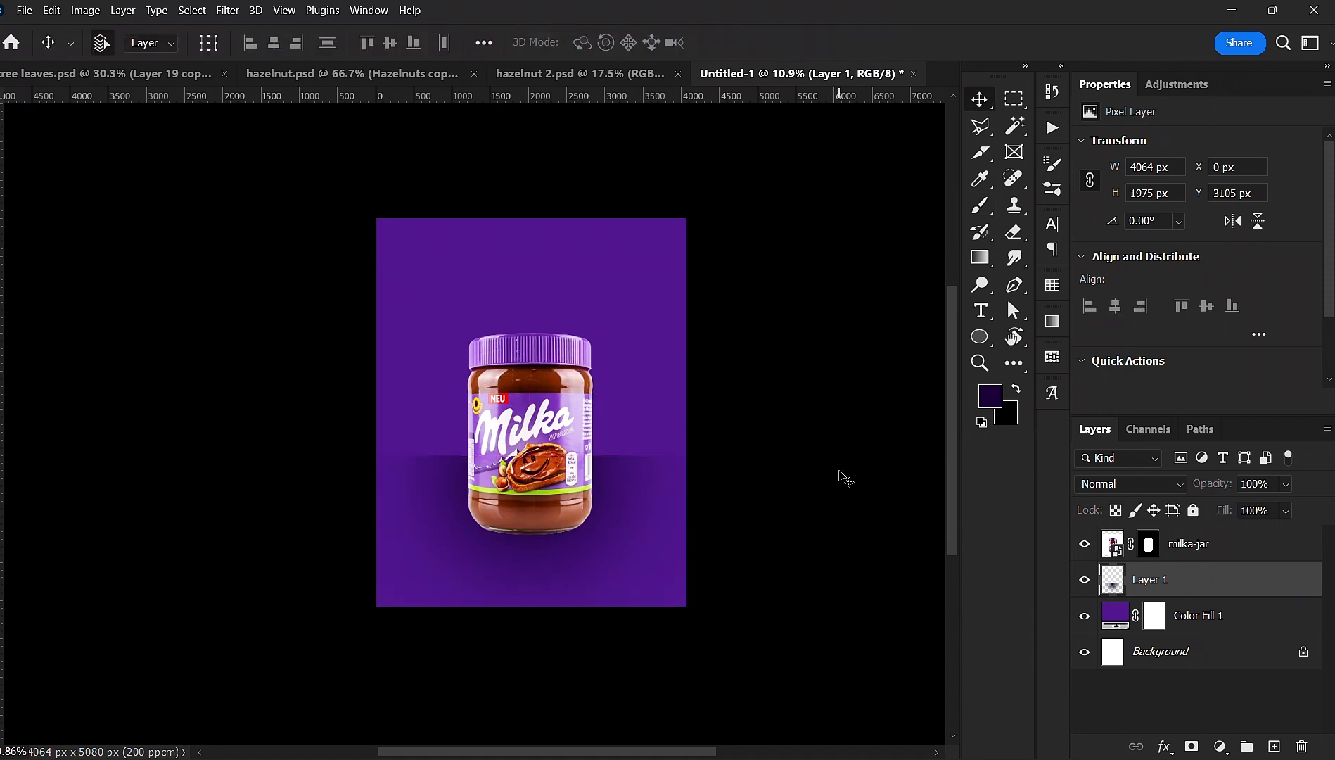
- Shift the dark lower-area layer slightly downward to about Y 3180 px and hide it
scroll(607, 540, up, 1)
scroll(608, 540, up, 3)
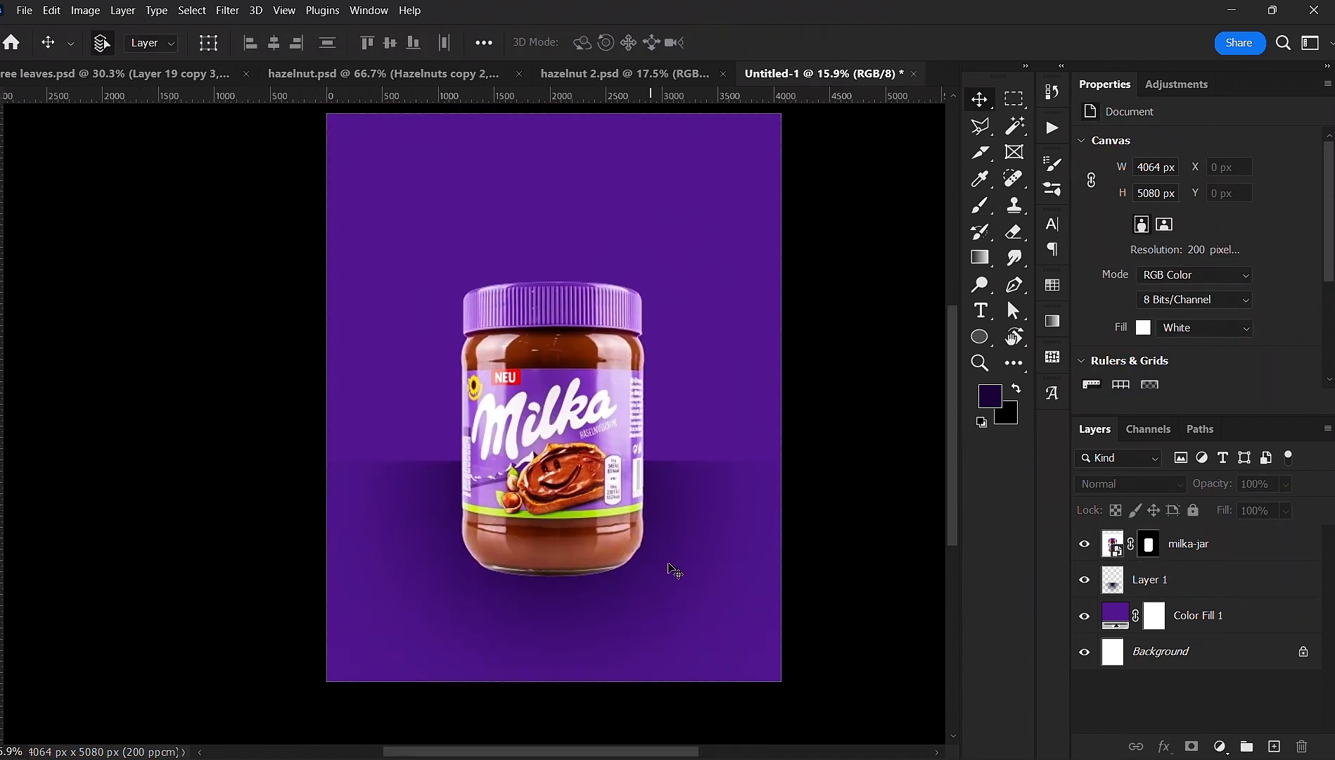
mouse_move(670, 566)
mouse_down()
mouse_move(673, 583)
mouse_move(675, 568)
mouse_up()
scroll(674, 568, down, 1)
click(1083, 579)
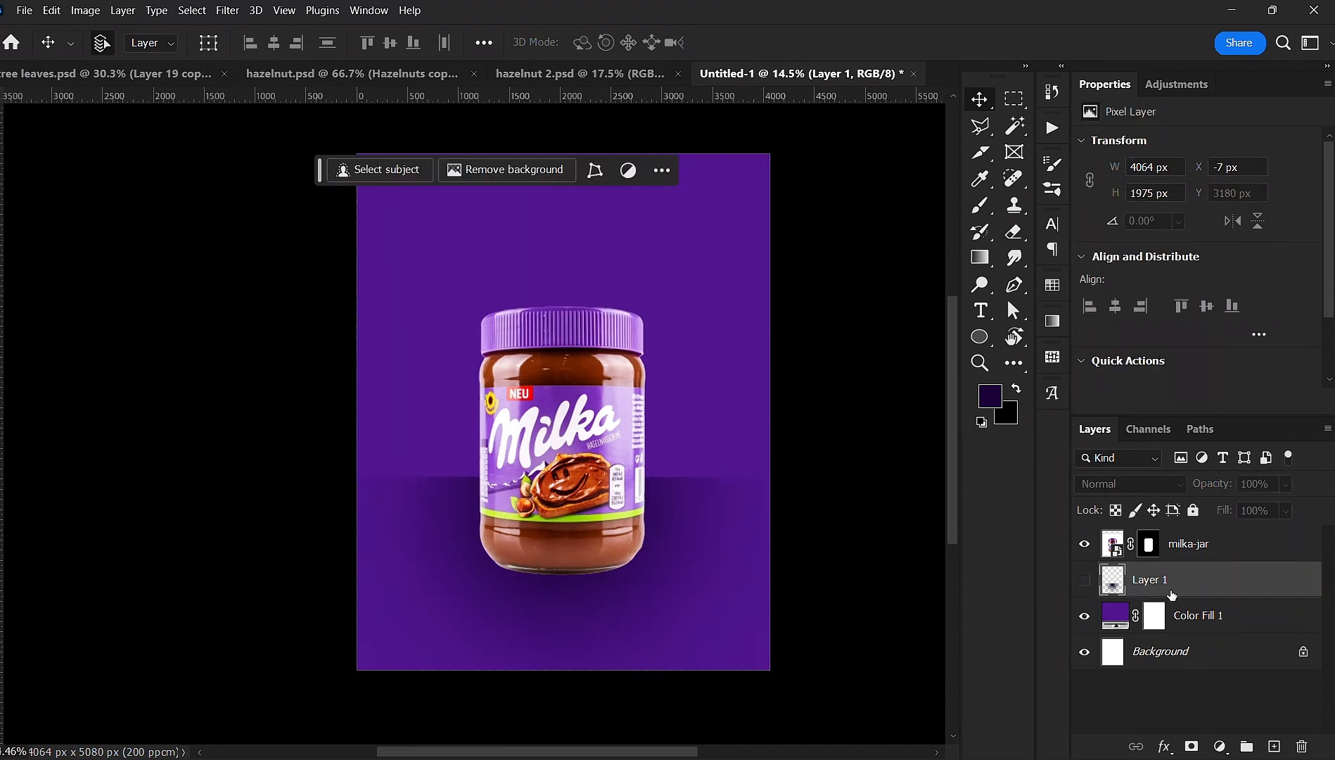
- Add a new empty layer directly above the purple color fill for painting the jar's shadow
click(1273, 621)
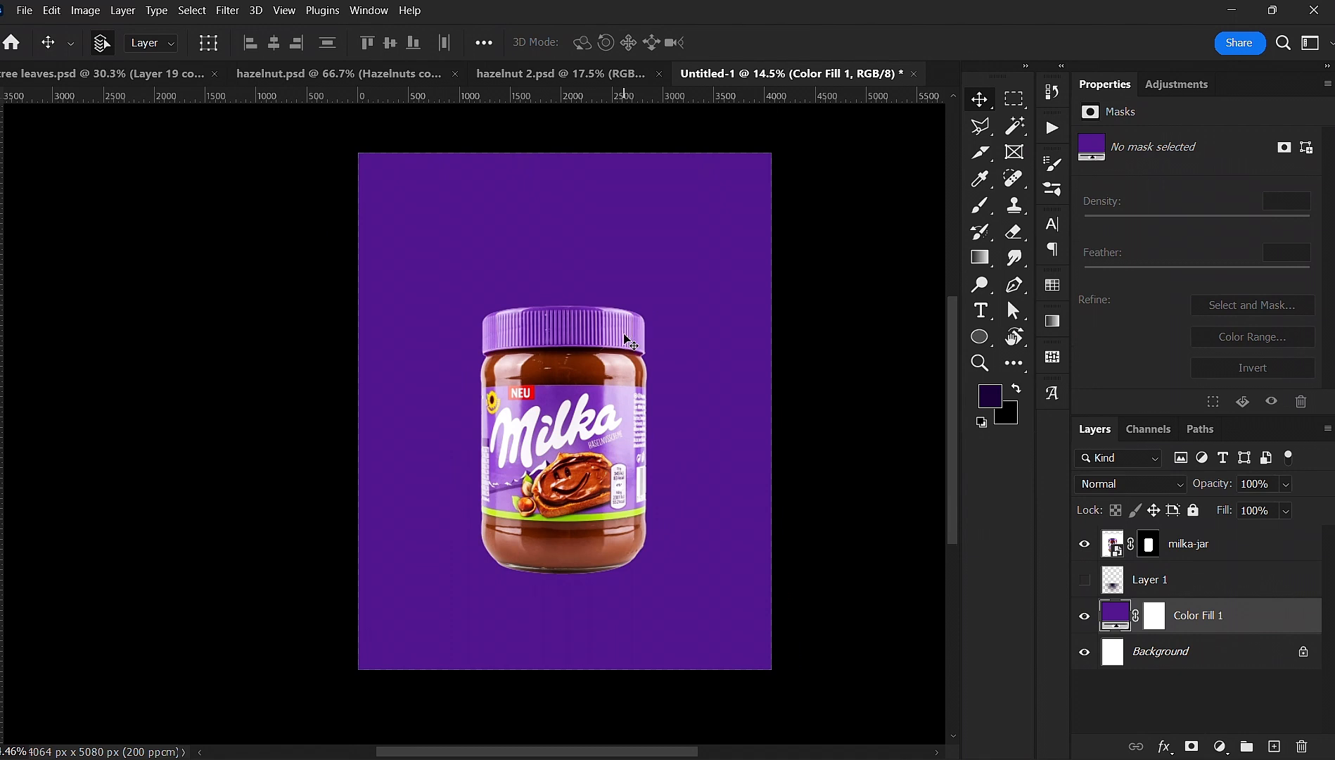
scroll(625, 336, down, 1)
scroll(624, 336, up, 2)
mouse_move(581, 419)
mouse_down()
mouse_move(593, 380)
mouse_move(588, 404)
mouse_up()
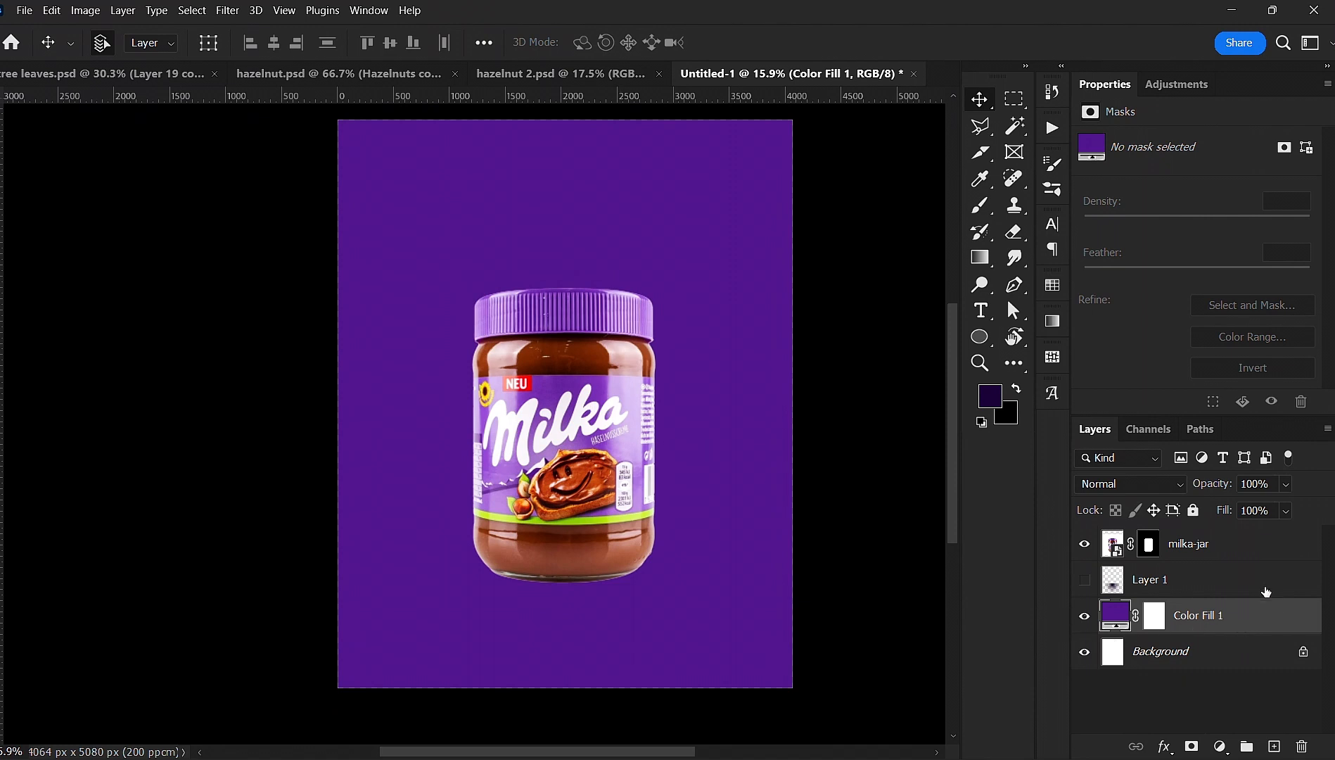
click(1271, 545)
click(1284, 612)
click(1275, 749)
key(b)
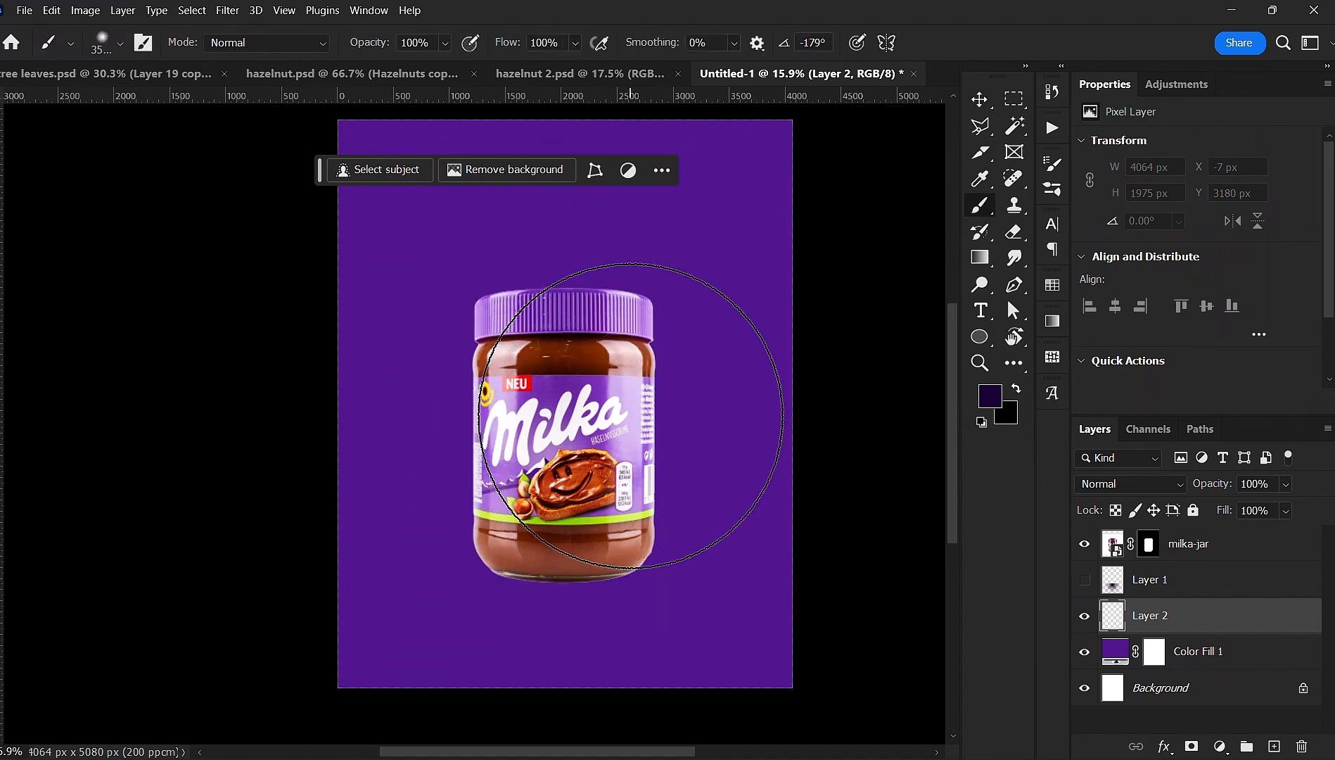
- Sample the near-black tone just below the jar's lid as the brush color
key(i)
click(576, 344)
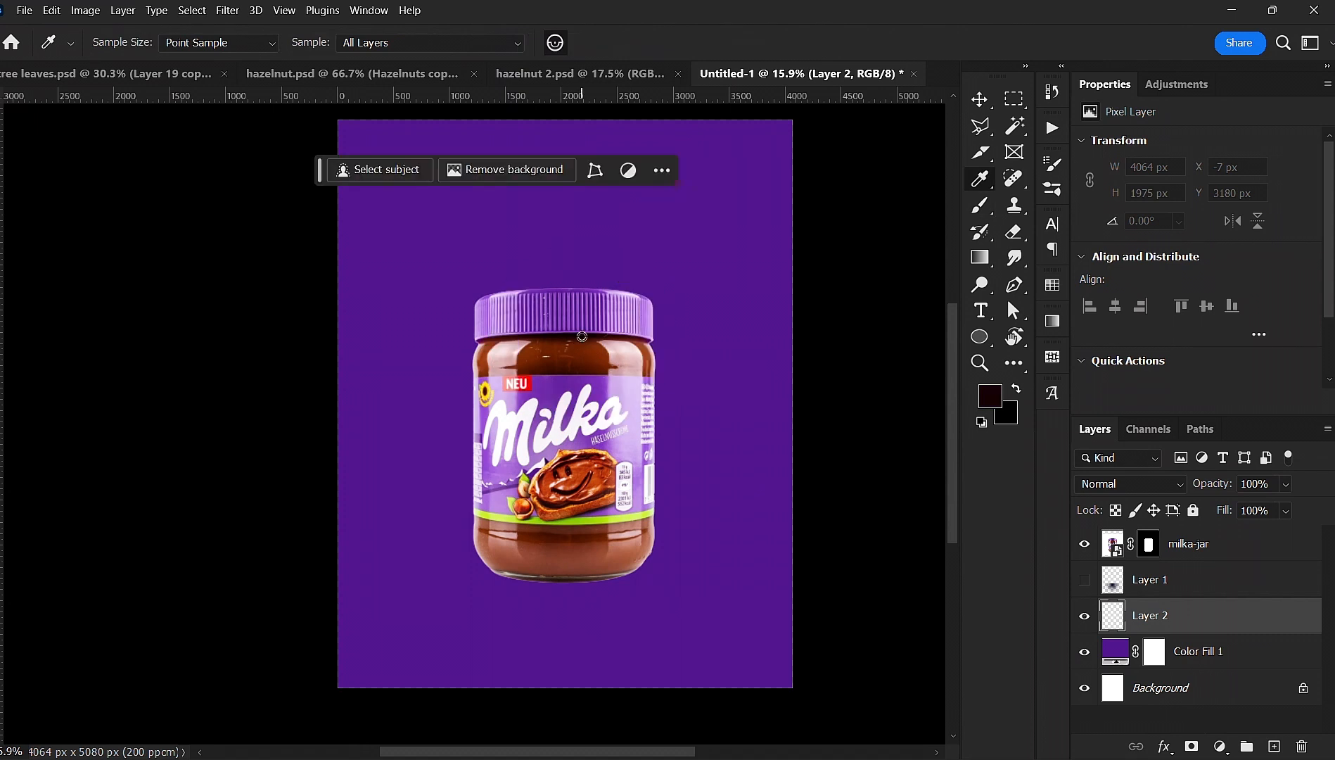
click(583, 333)
click(583, 333)
key(b)
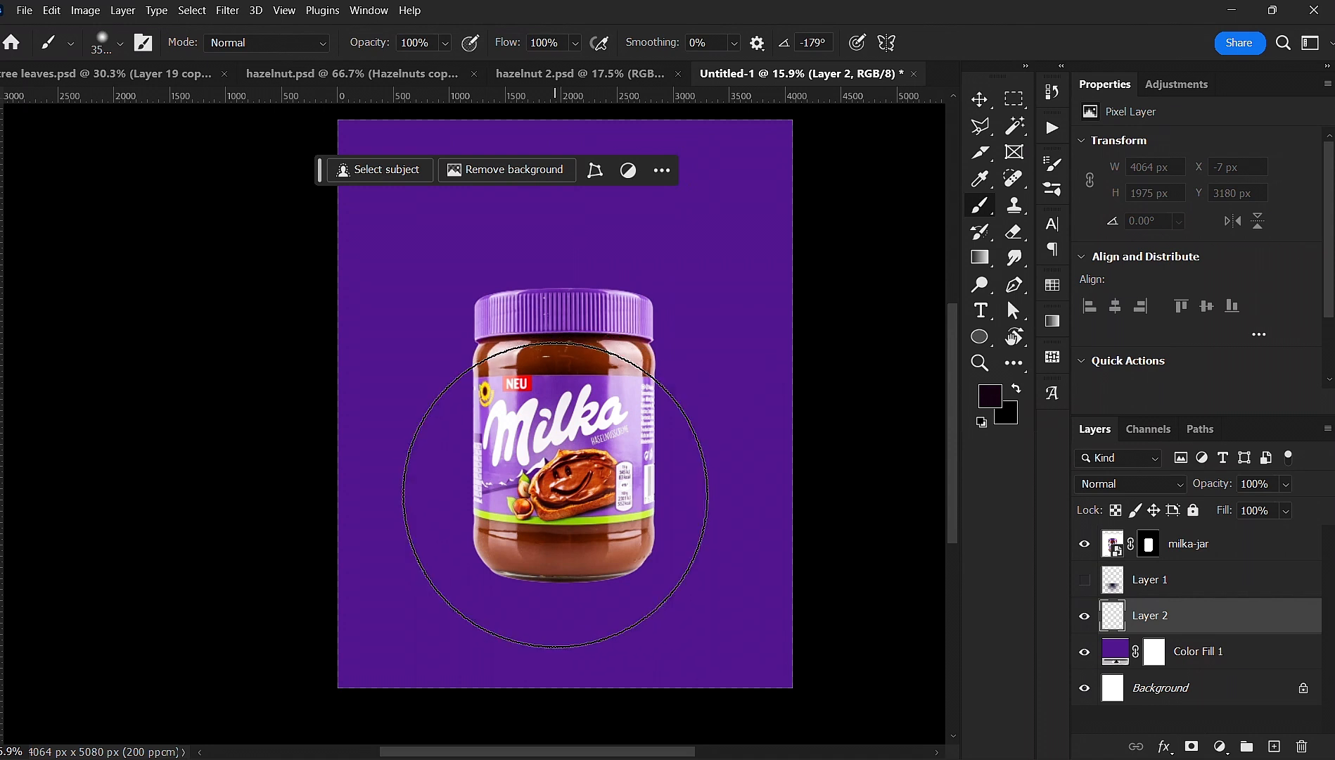
- Flatten the 3500 px soft brush tip into a thin horizontal ellipse at a 0° angle, undoing the trial dabs
click(555, 494)
right_click(555, 495)
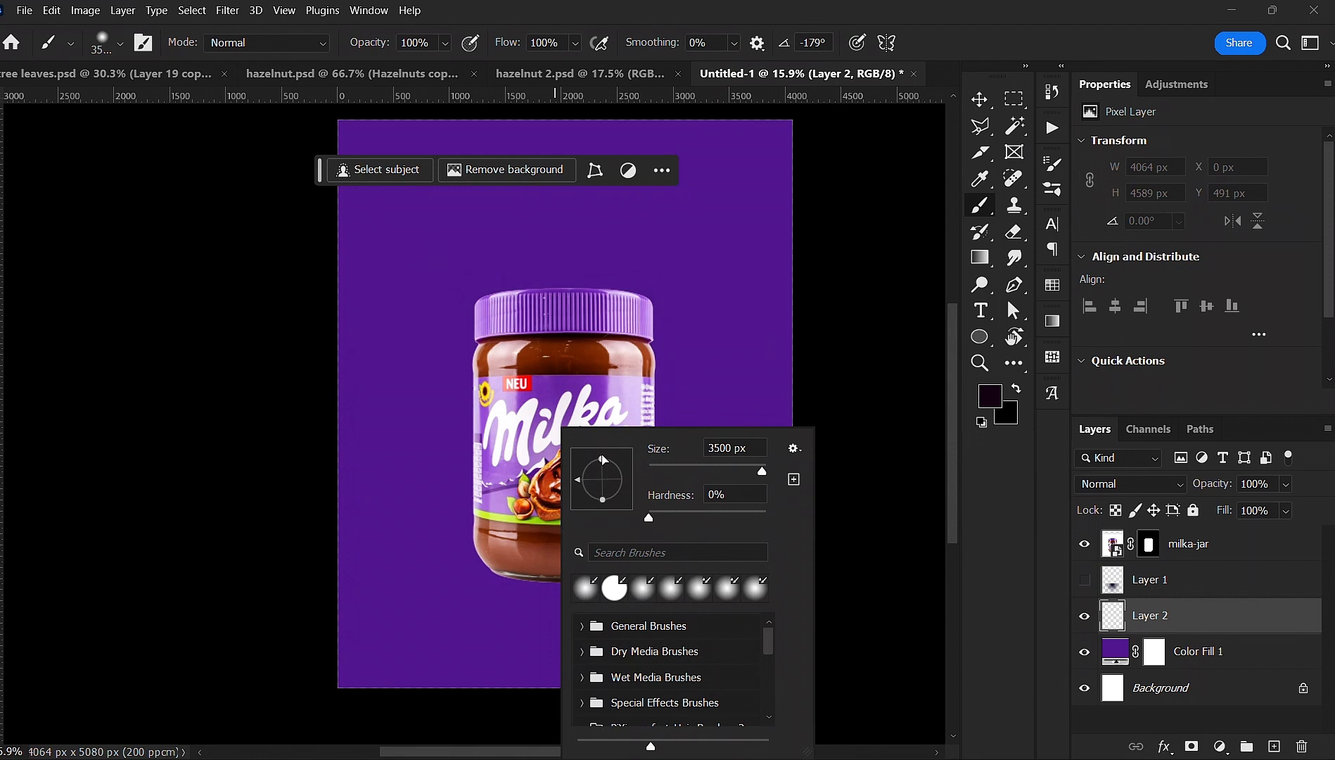
mouse_move(603, 460)
mouse_down()
mouse_move(602, 478)
mouse_move(558, 484)
mouse_move(605, 473)
mouse_move(669, 482)
mouse_up()
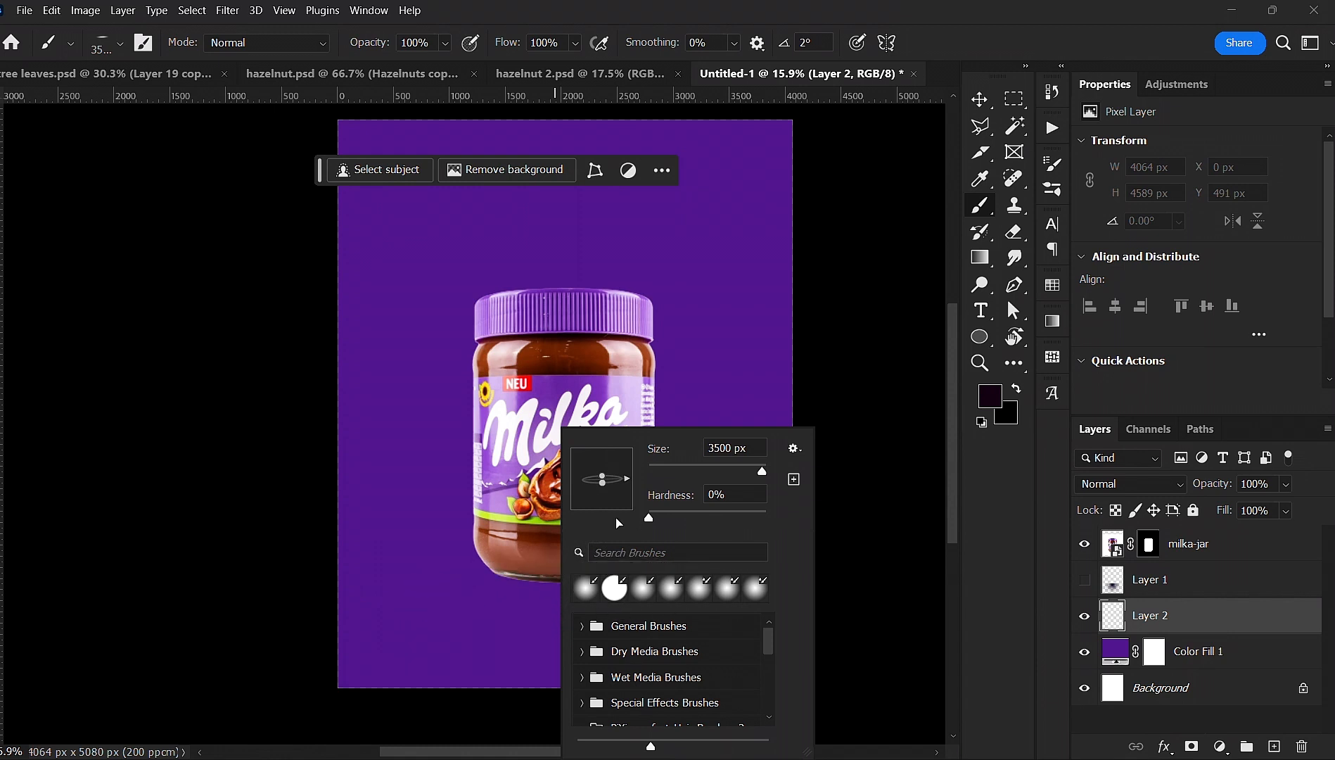
drag(609, 481, 609, 484)
click(806, 386)
key(ctrl+z)
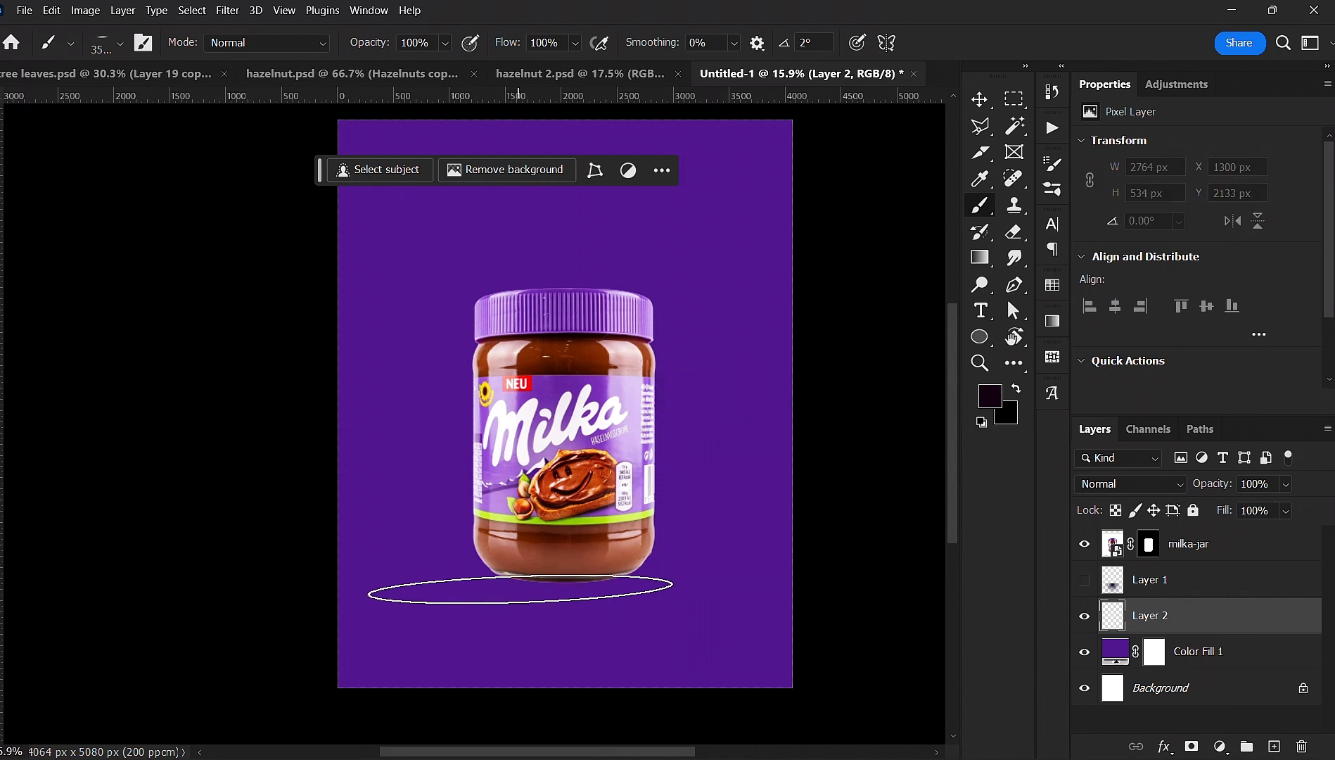
key(Right)
key(Right)
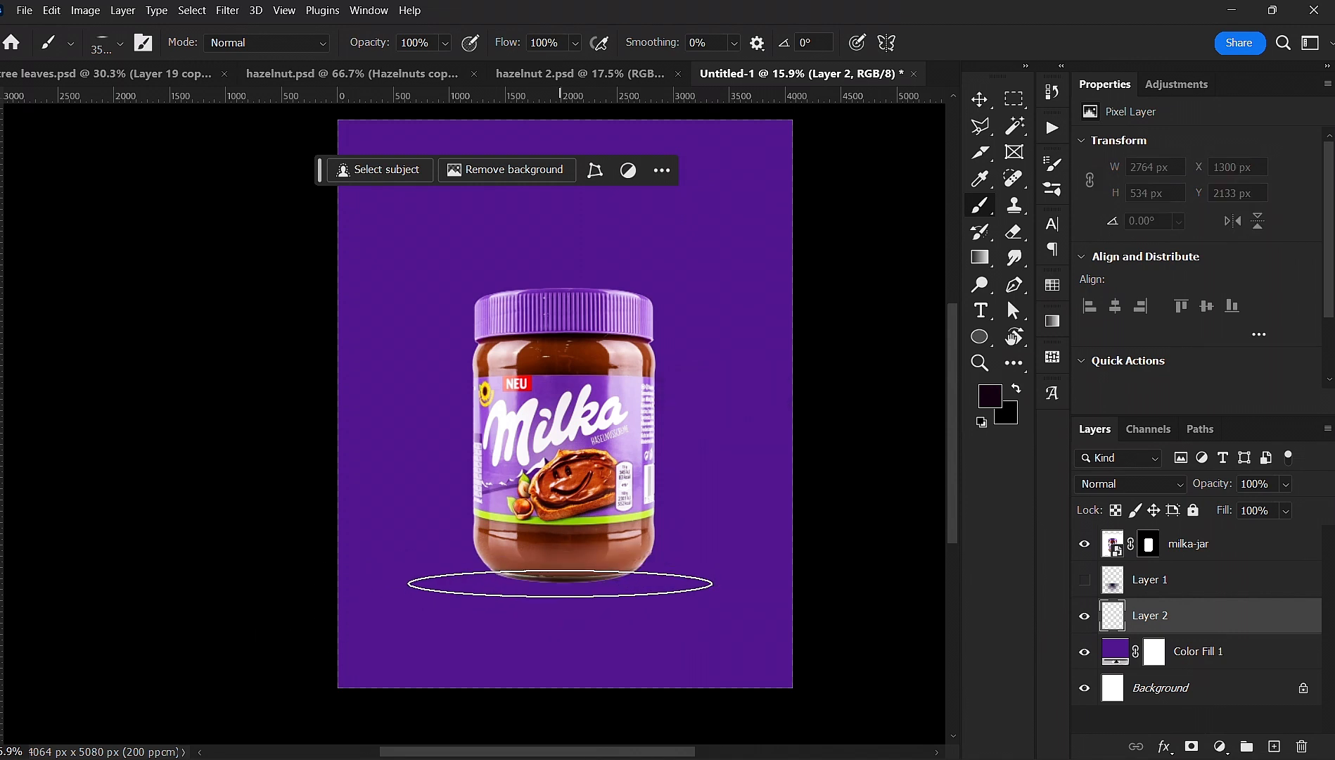
- Paint one flat soft shadow under the jar's base, about 4064 × 519 px
click(559, 583)
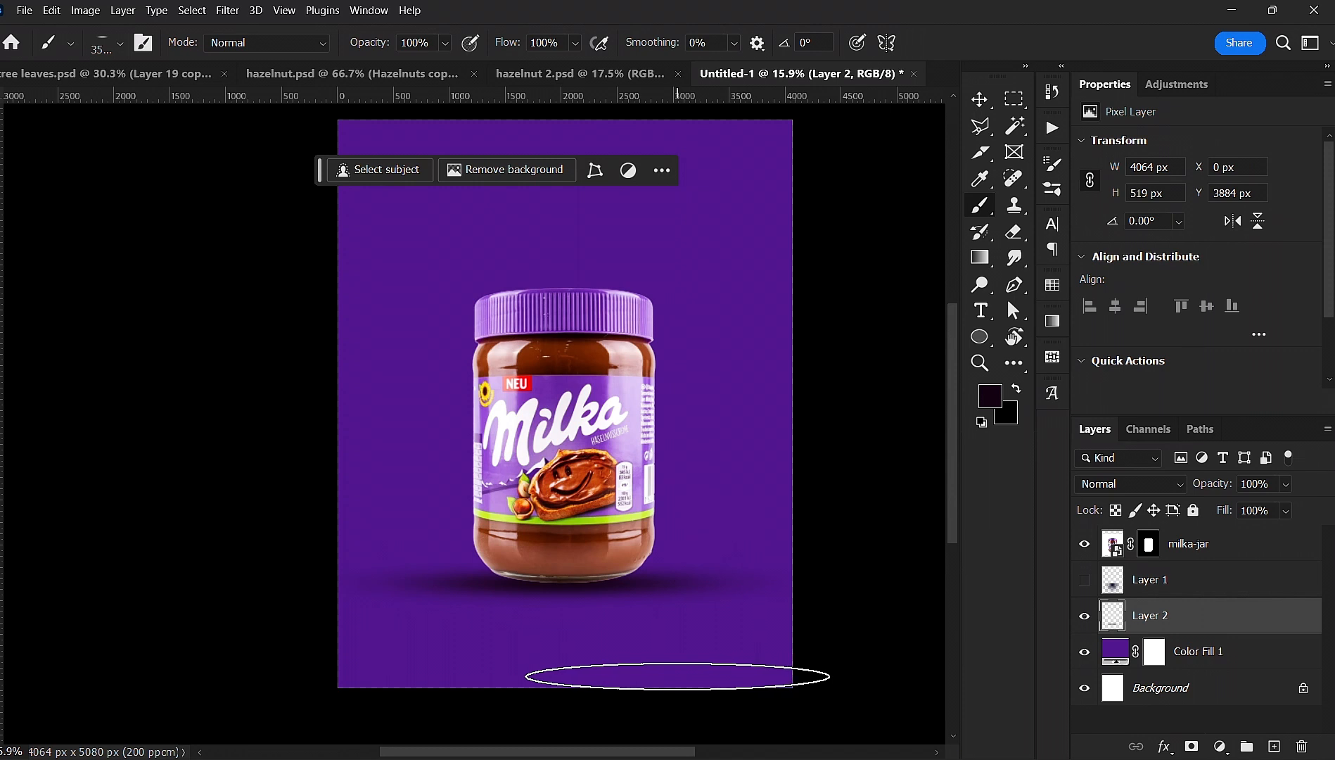
key(v)
scroll(684, 673, up, 3)
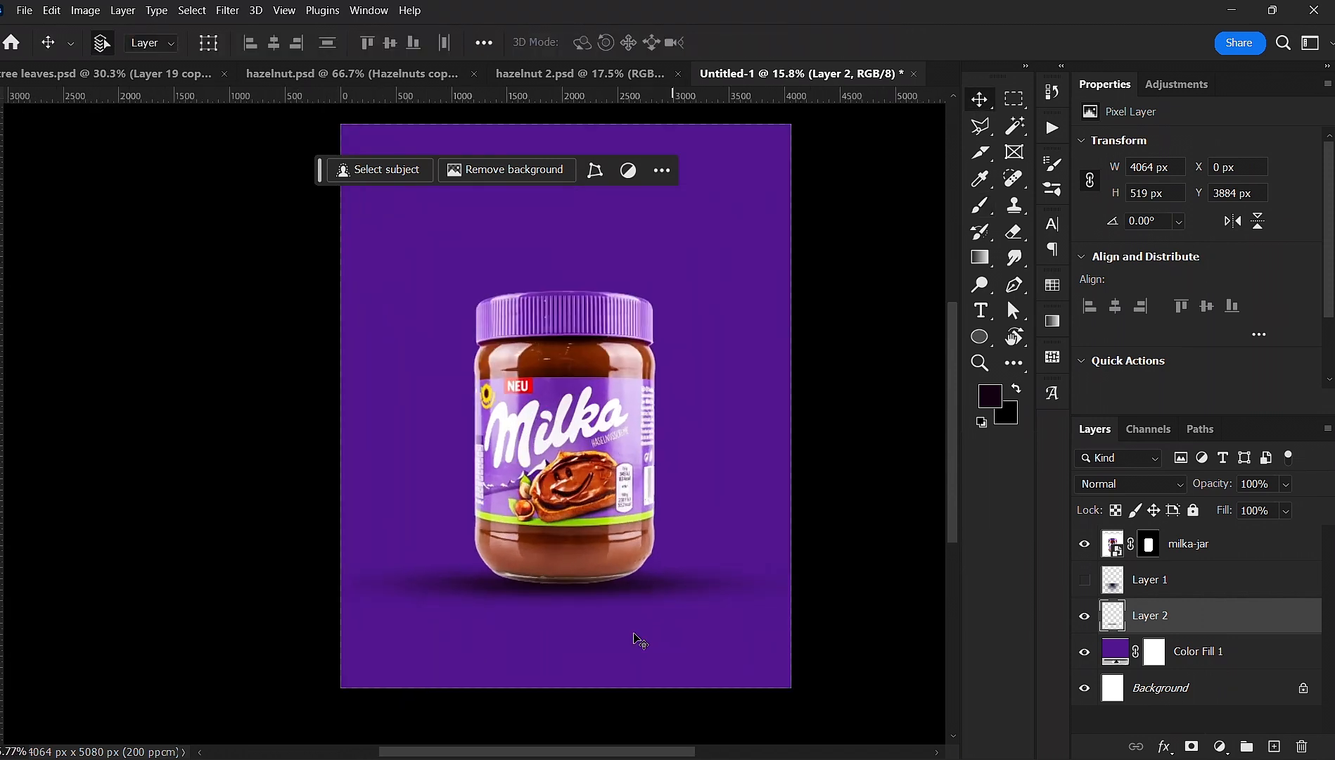
scroll(594, 616, up, 2)
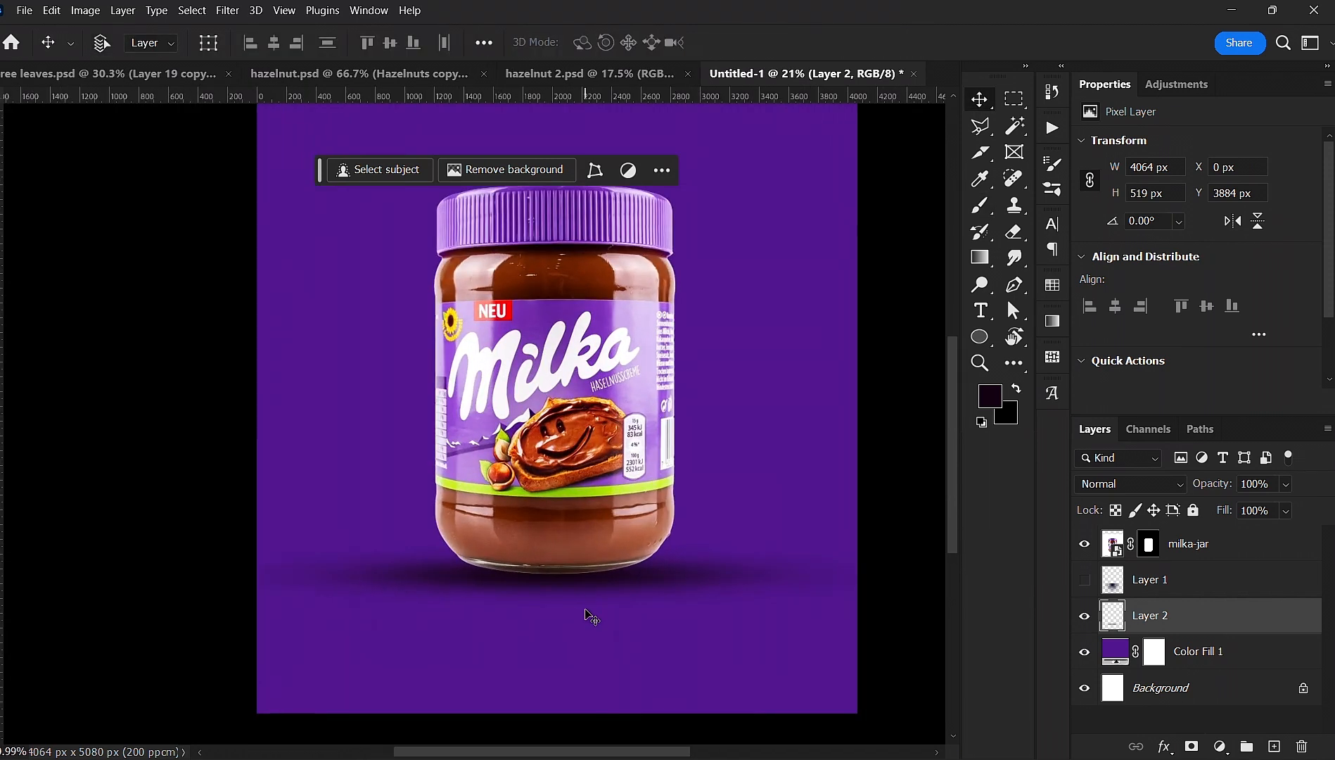
- Stretch the jar's shadow vertically to a height of about 686 px
key(ctrl+t)
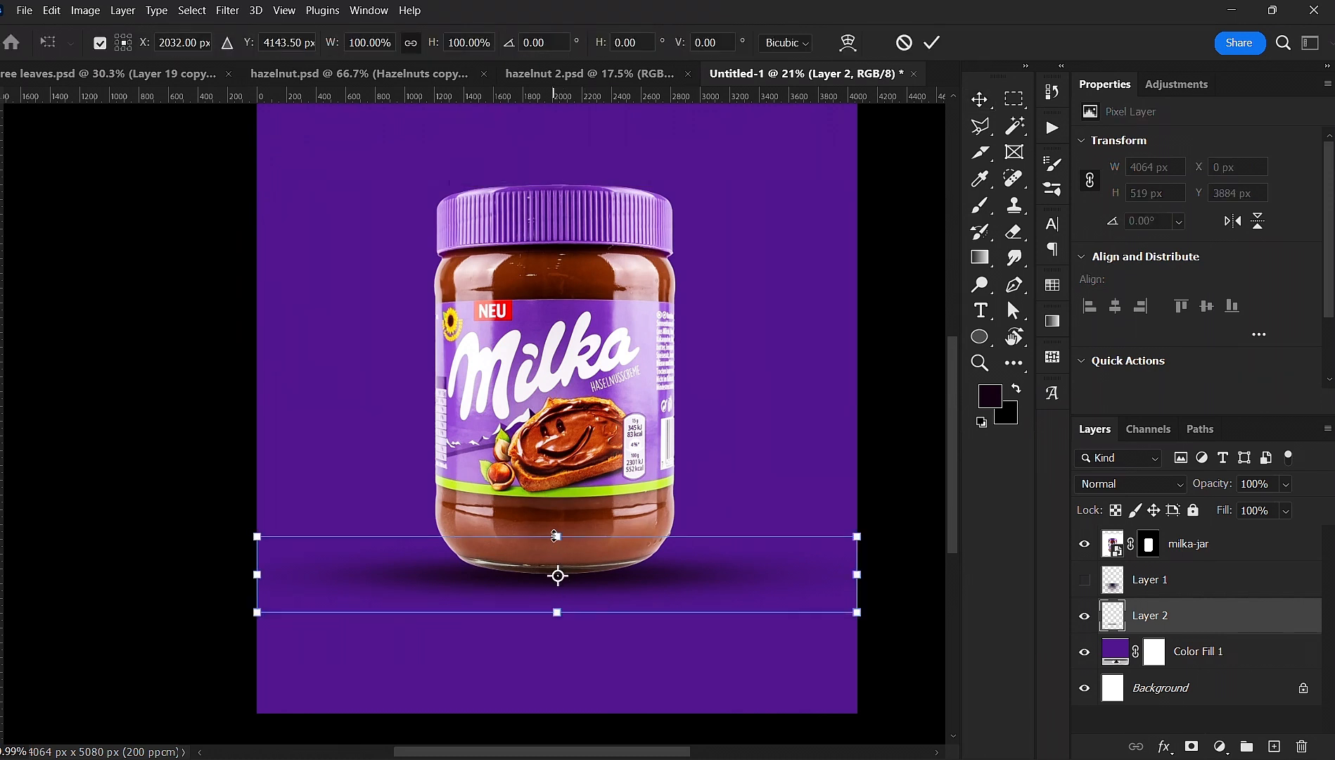
drag(557, 536, 571, 561)
key(Return)
scroll(570, 560, down, 3)
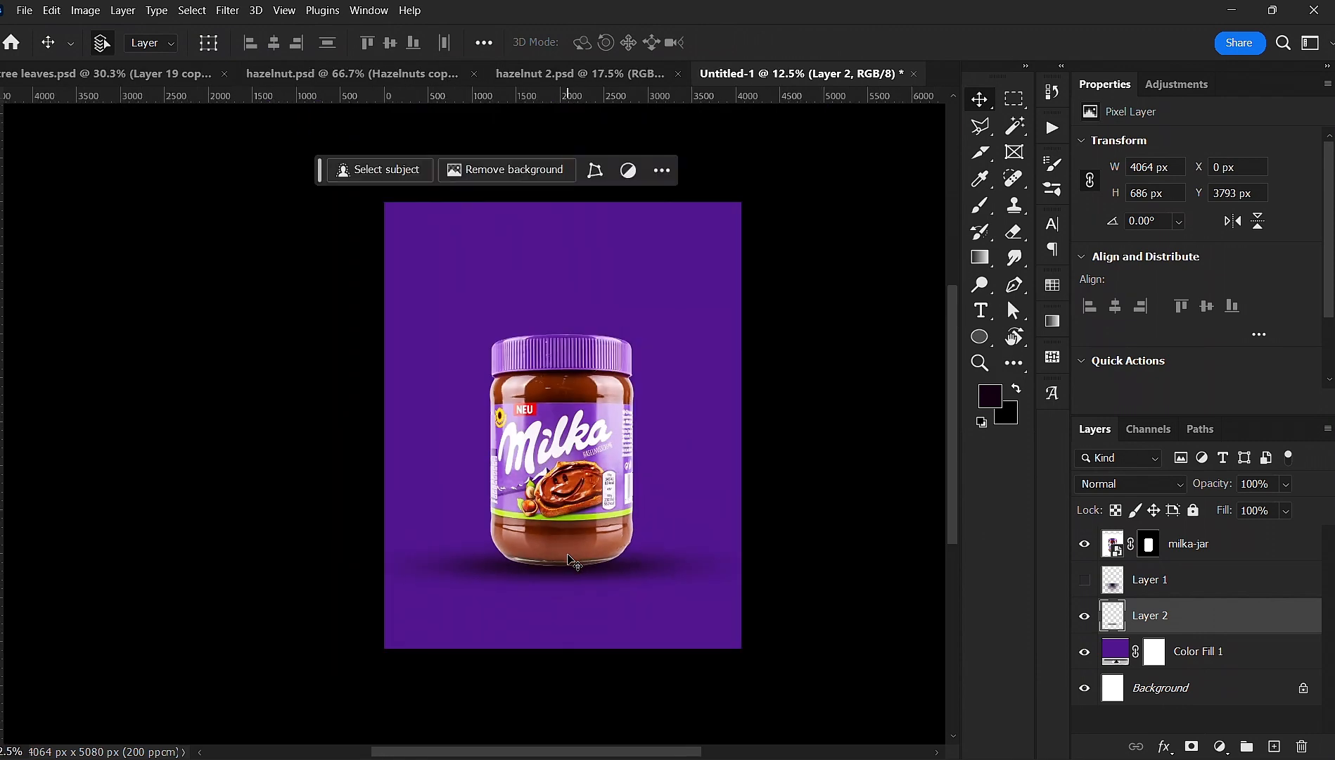
scroll(568, 556, up, 2)
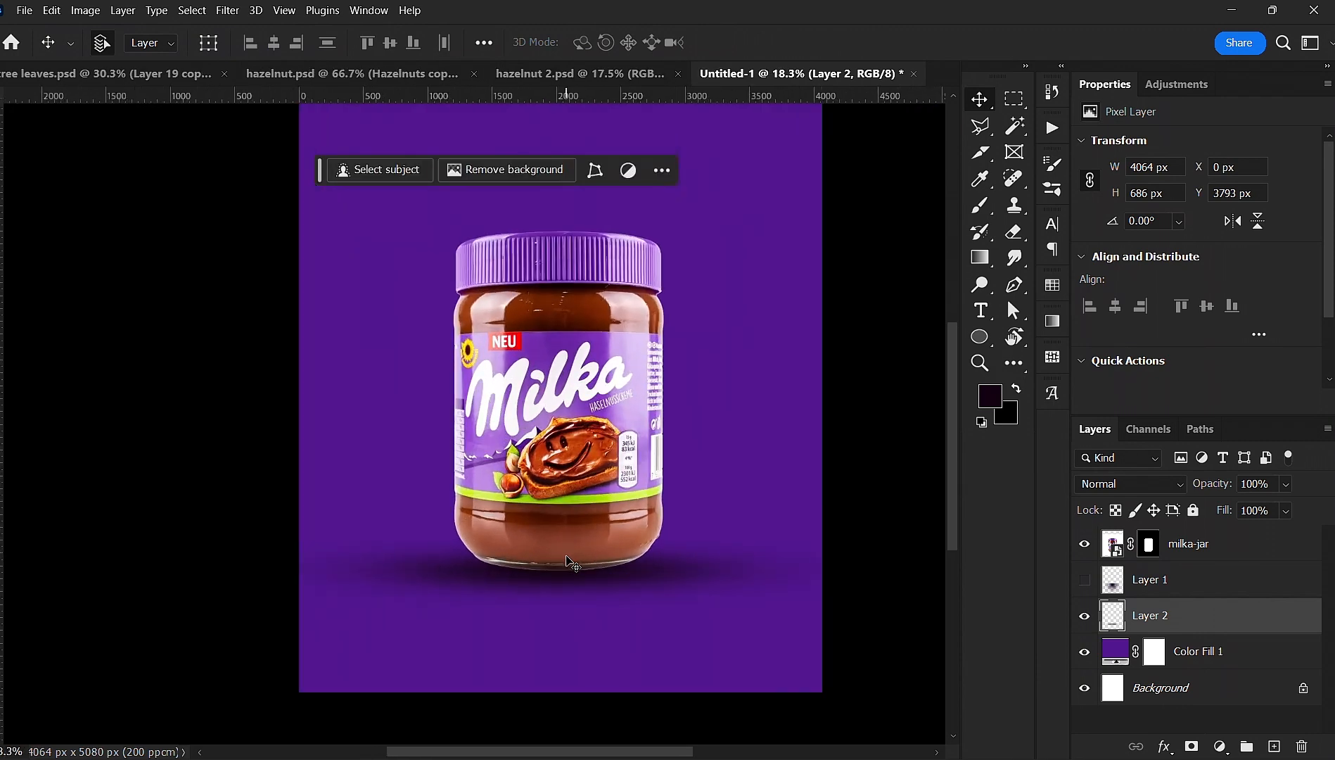
drag(568, 562, 598, 590)
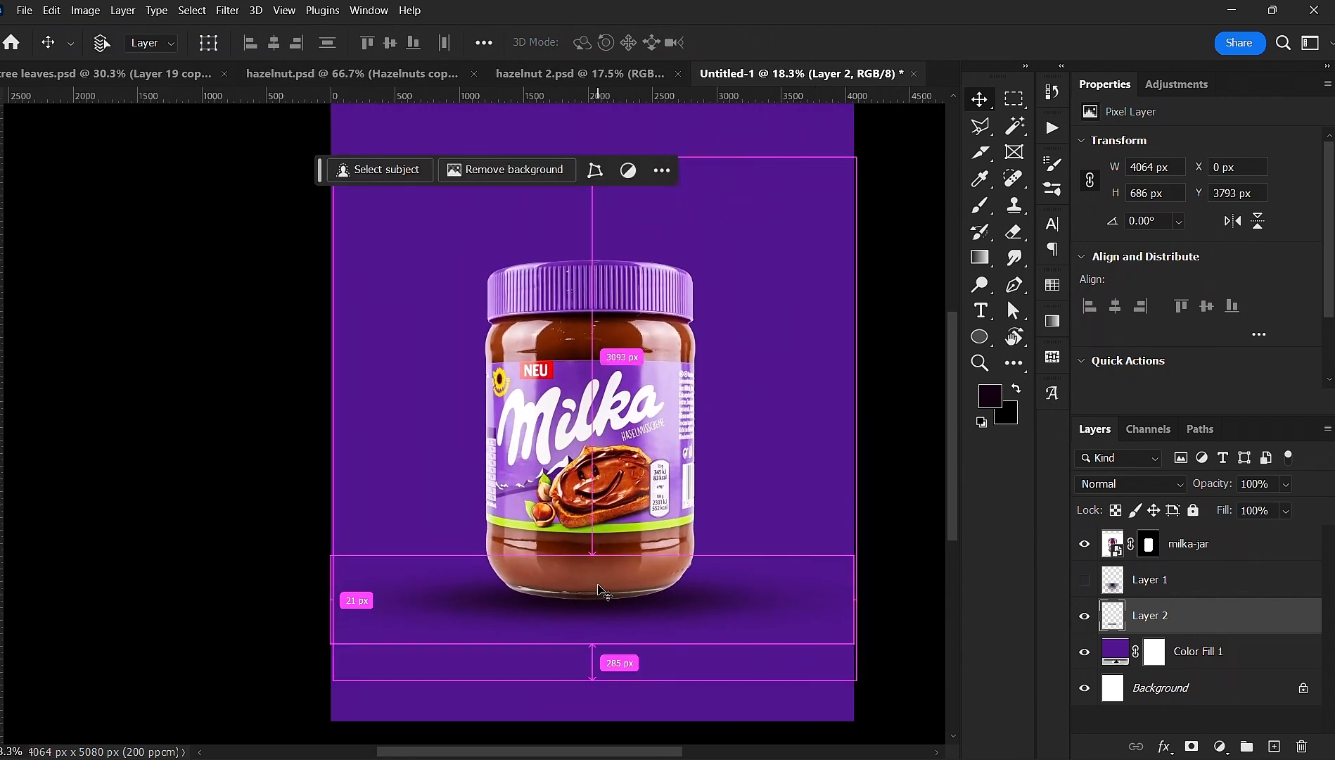
scroll(599, 589, up, 1)
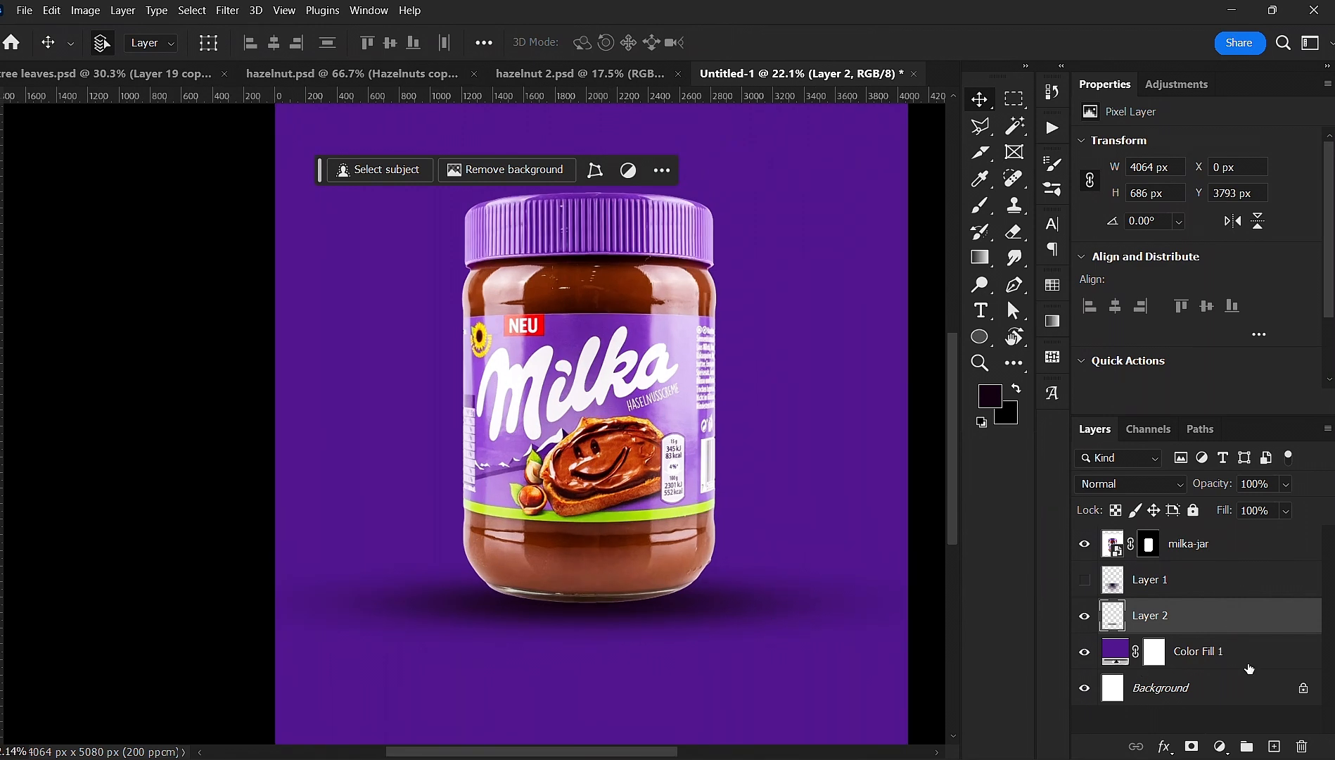
- Shrink the elliptical brush to about 1100 px, narrower than the jar's base
key(b)
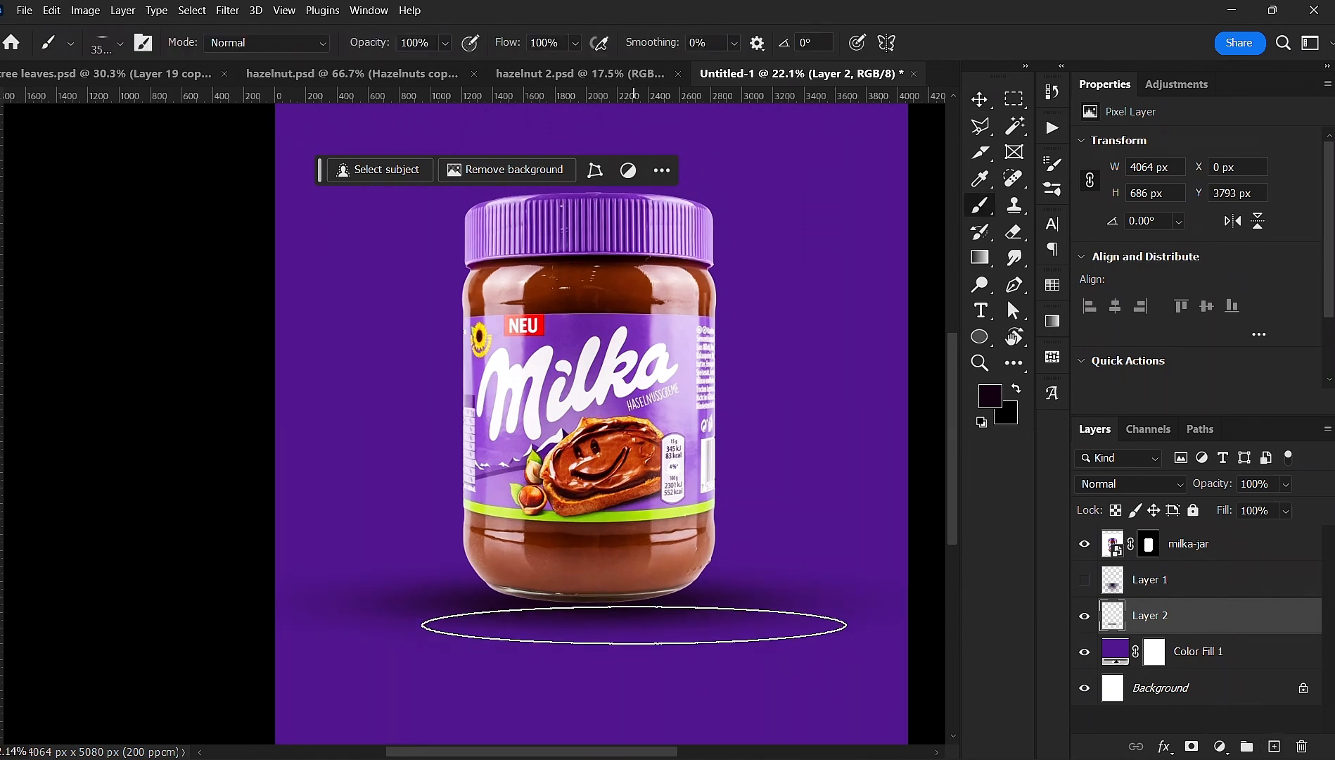
key(bracketleft)
key(bracketleft)
key(bracketleft)
key(bracketleft)
key(bracketleft)
key(bracketleft)
key(bracketleft)
key(bracketleft)
key(bracketleft)
key(bracketleft)
key(bracketleft)
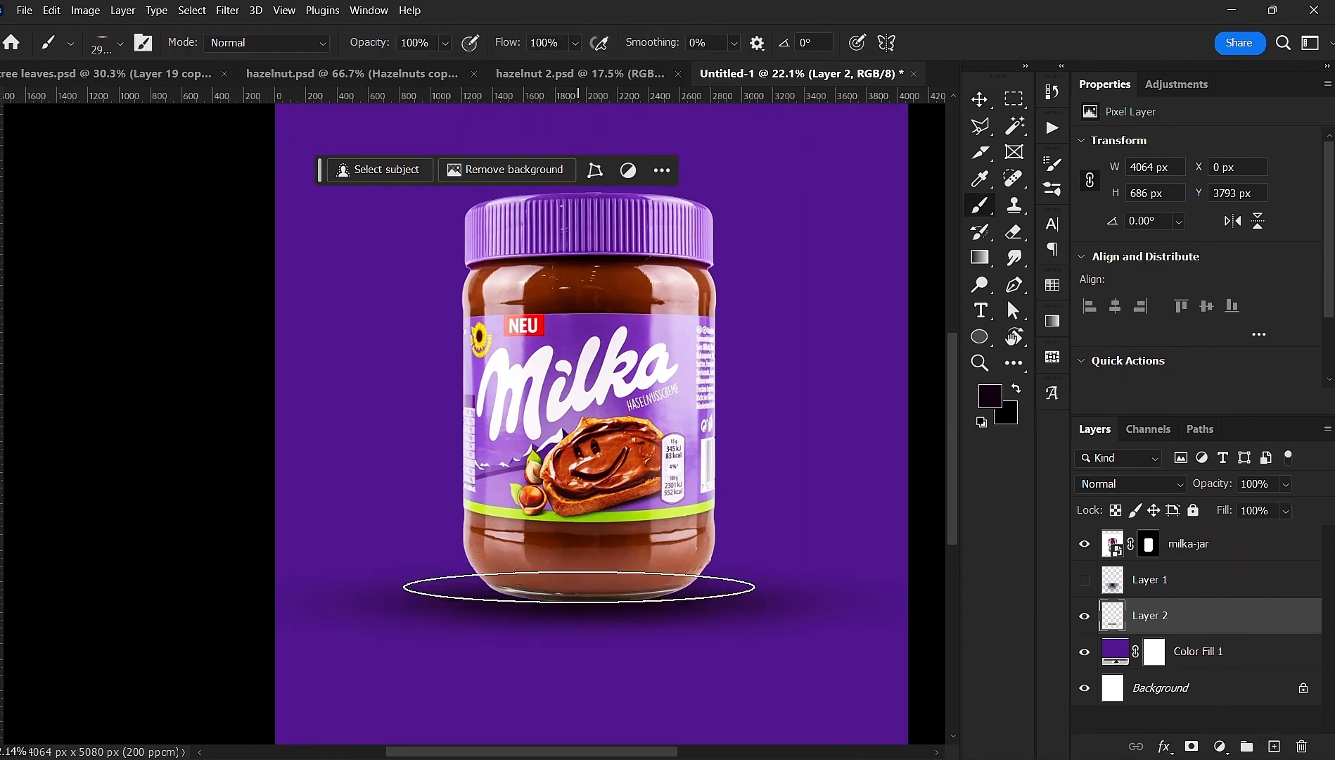
key(bracketleft)
key(bracketleft)
key(bracketleft)
key(bracketleft)
key(bracketleft)
key(bracketleft)
key(bracketleft)
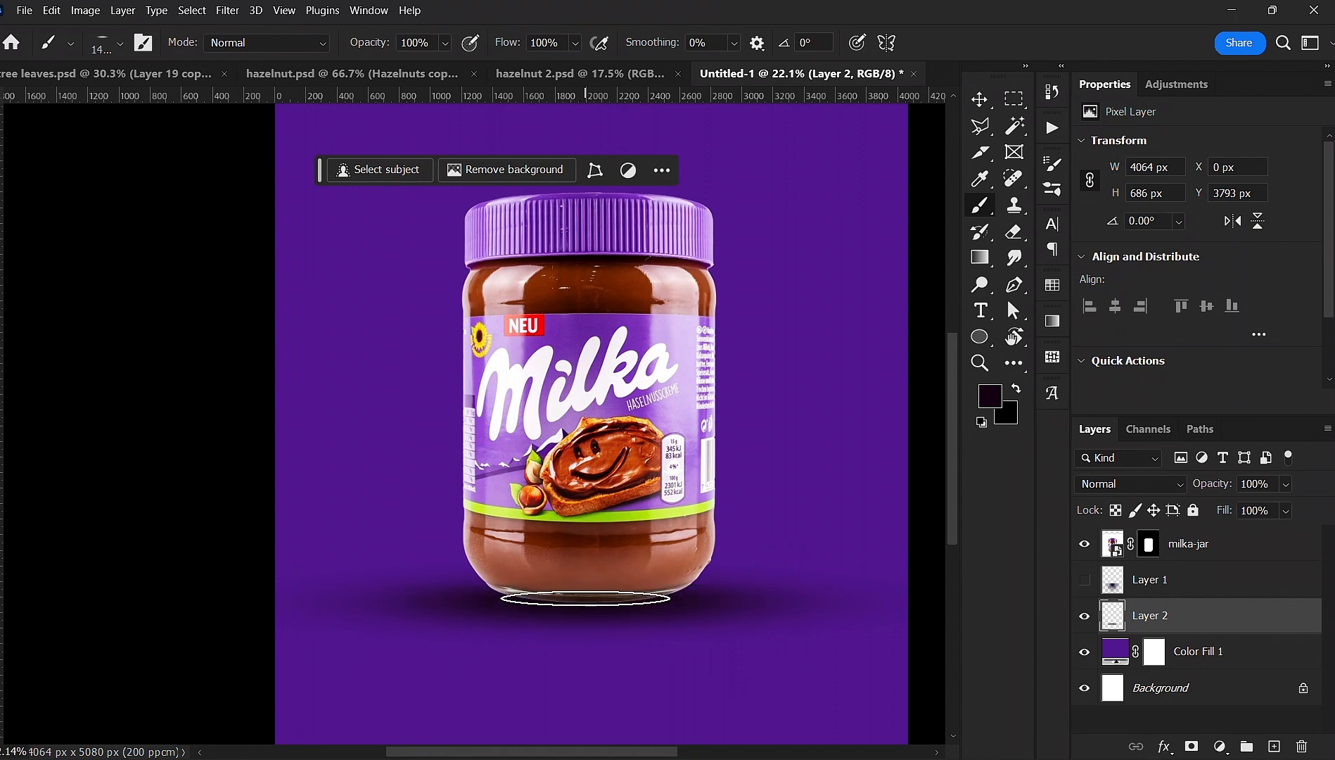
key(bracketleft)
key(bracketleft)
key(bracketleft)
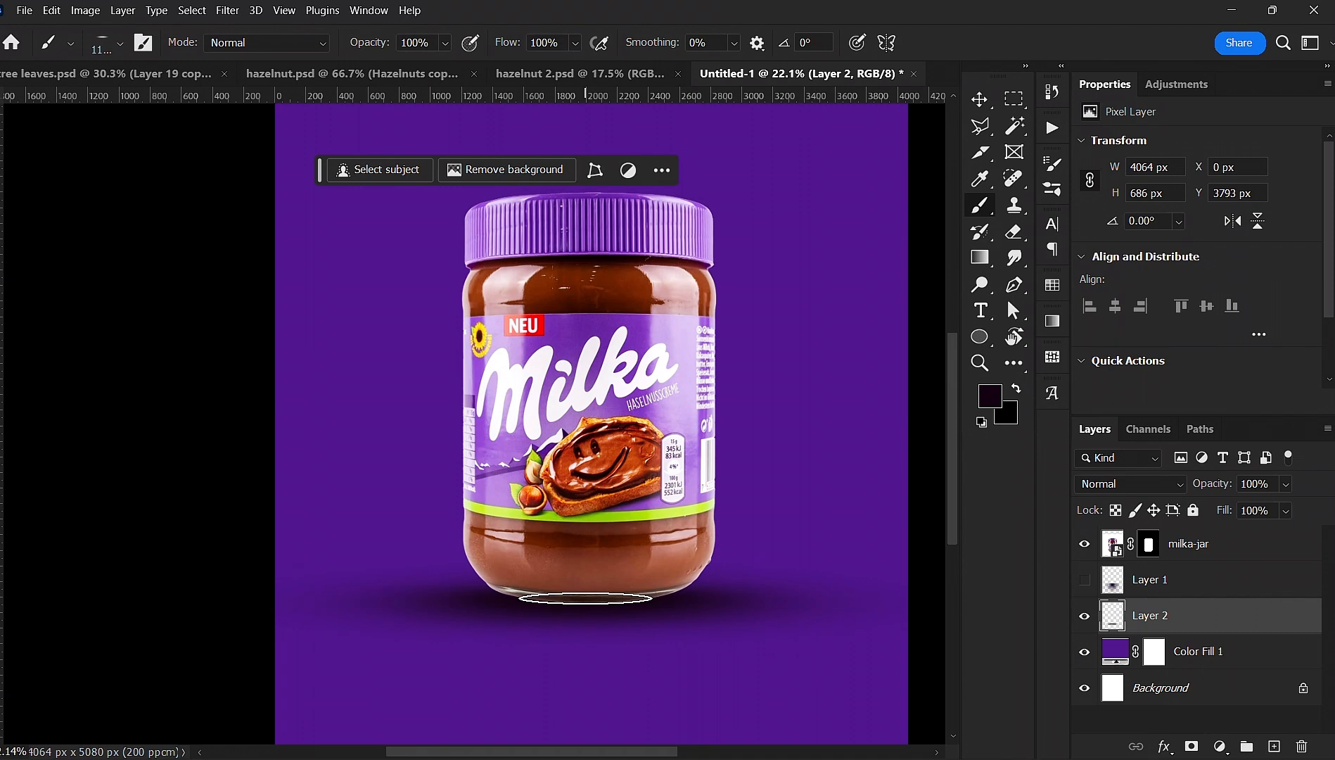
- Scale the shadow layer up to about 6592 × 1277 px and offset it toward the left beneath the jar
key(v)
scroll(590, 605, down, 1)
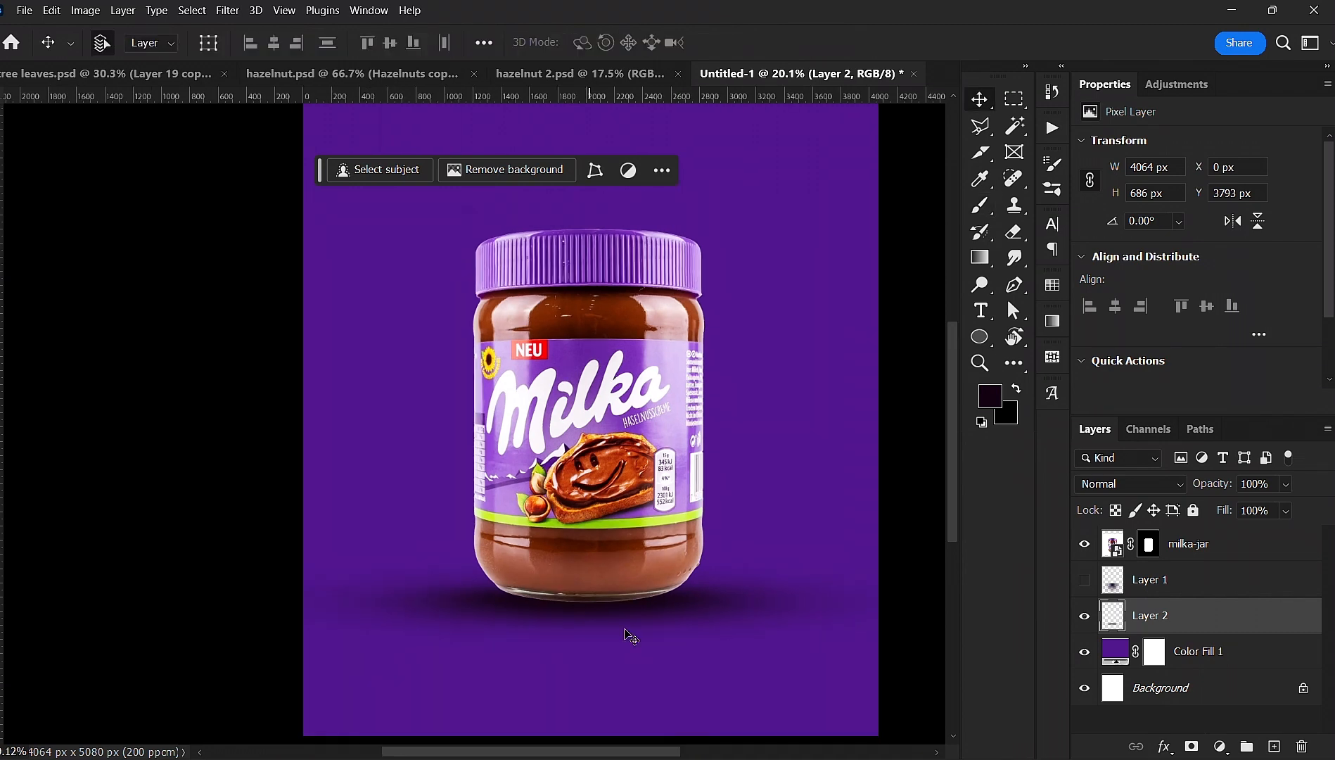
key(ctrl+t)
scroll(534, 591, down, 5)
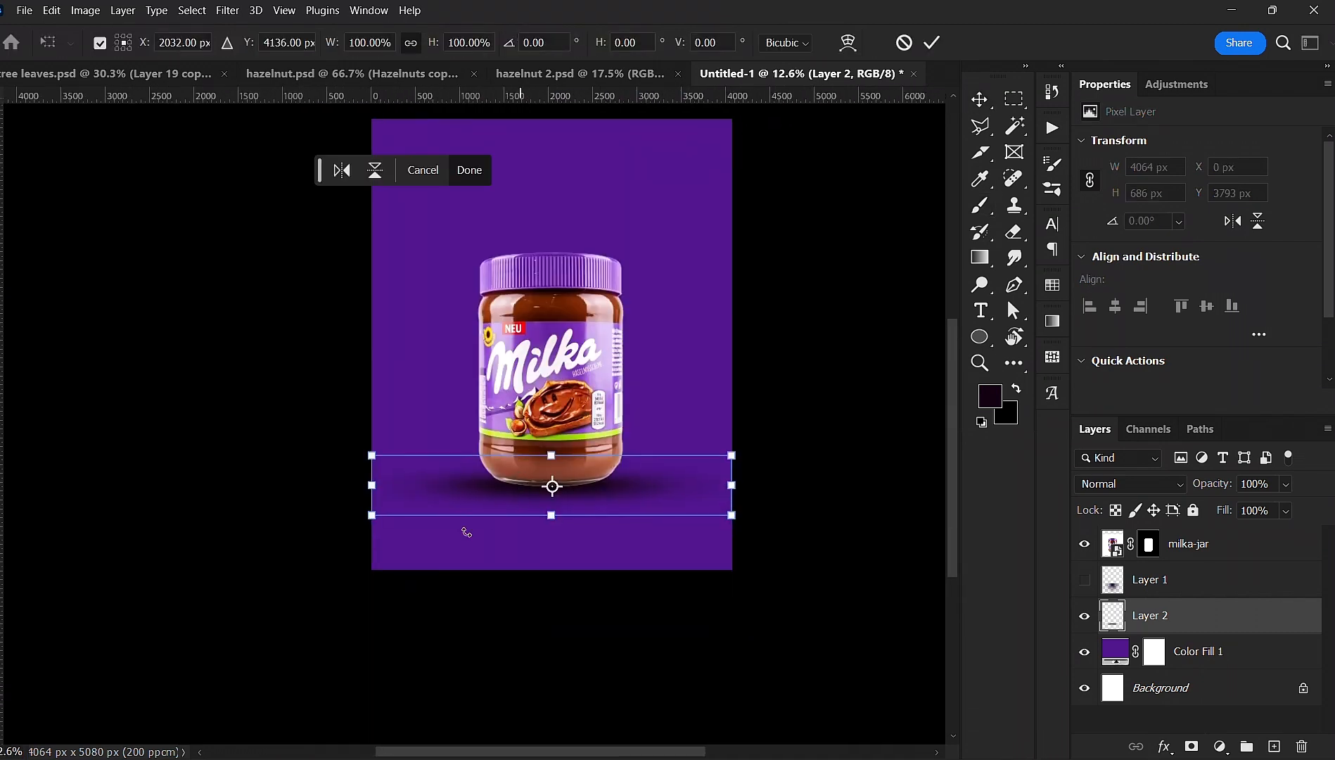
drag(371, 515, 80, 600)
drag(597, 513, 571, 504)
key(Return)
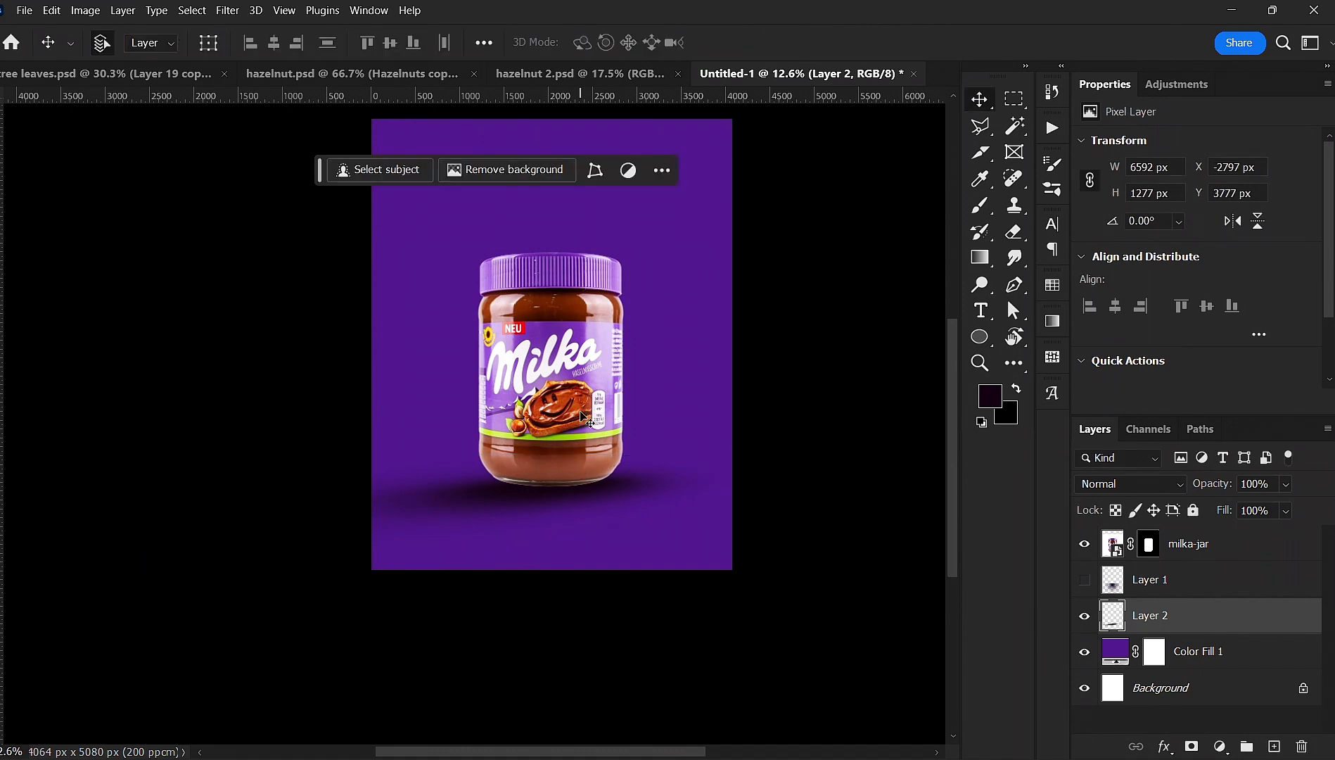
scroll(577, 418, down, 2)
scroll(577, 417, up, 3)
drag(576, 418, 589, 492)
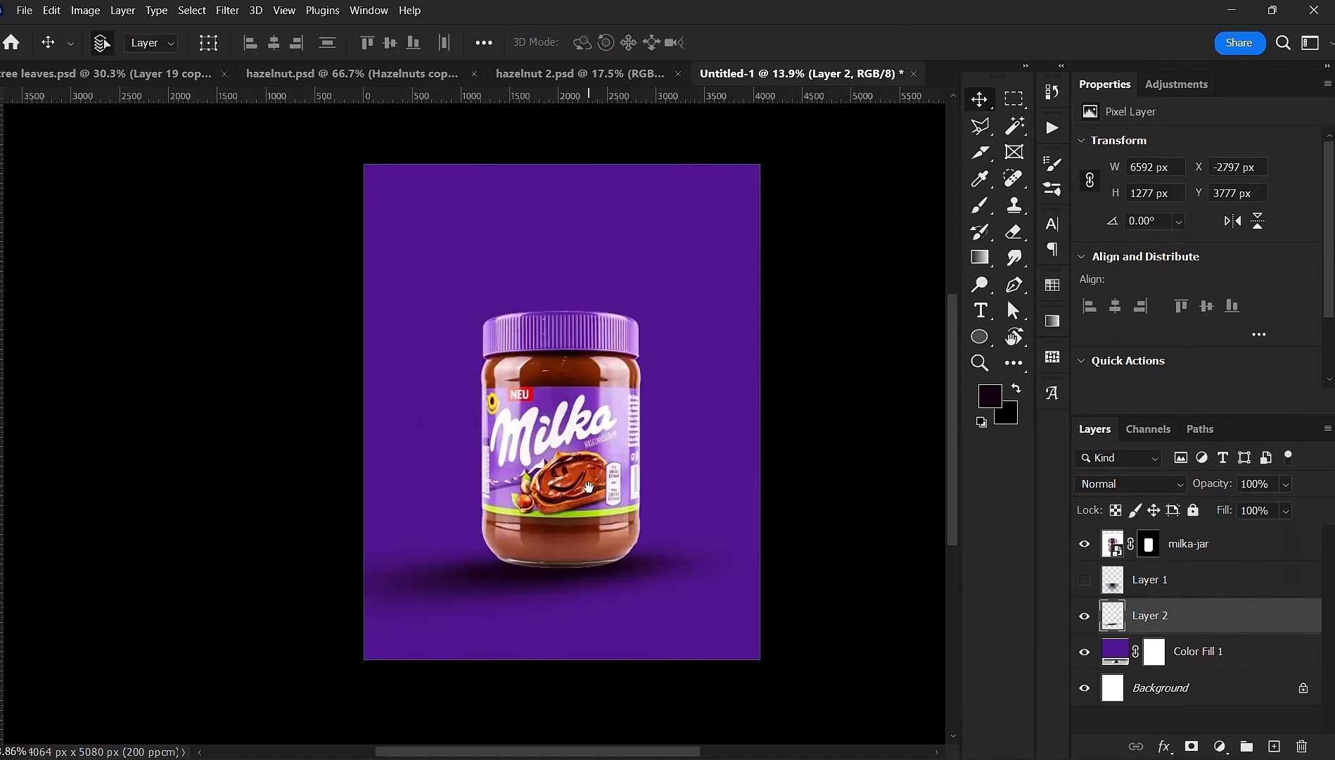
- Add a blank layer directly above the purple colour fill, beneath the jar's shadow layer
click(1292, 664)
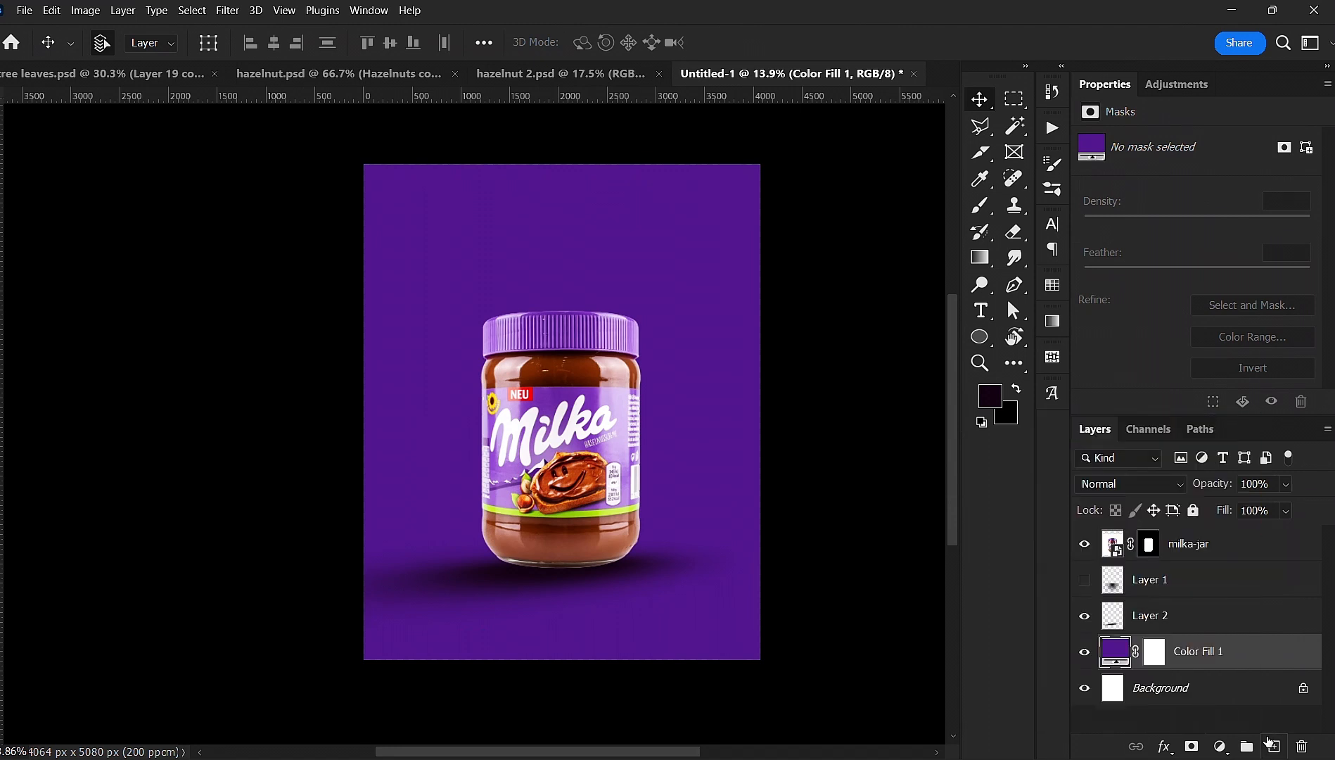
click(1268, 740)
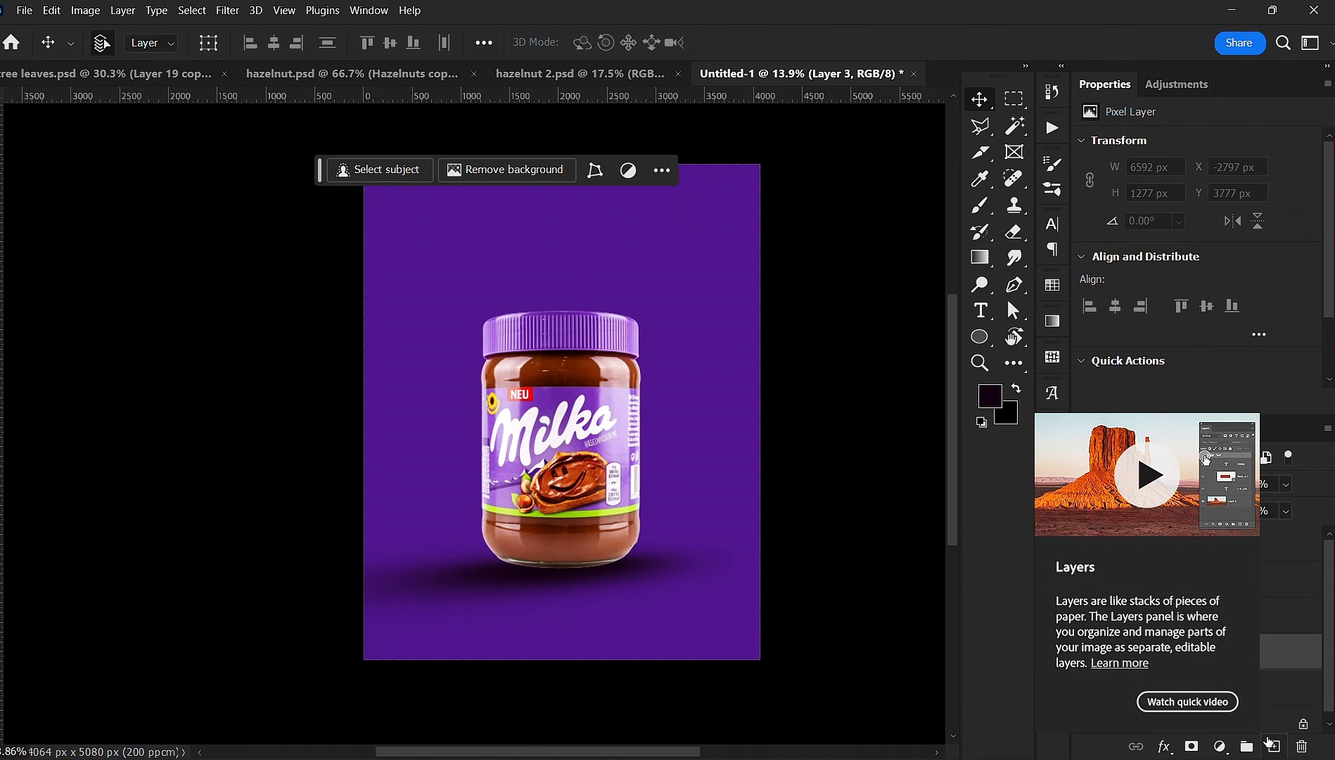
scroll(1268, 742, down, 1)
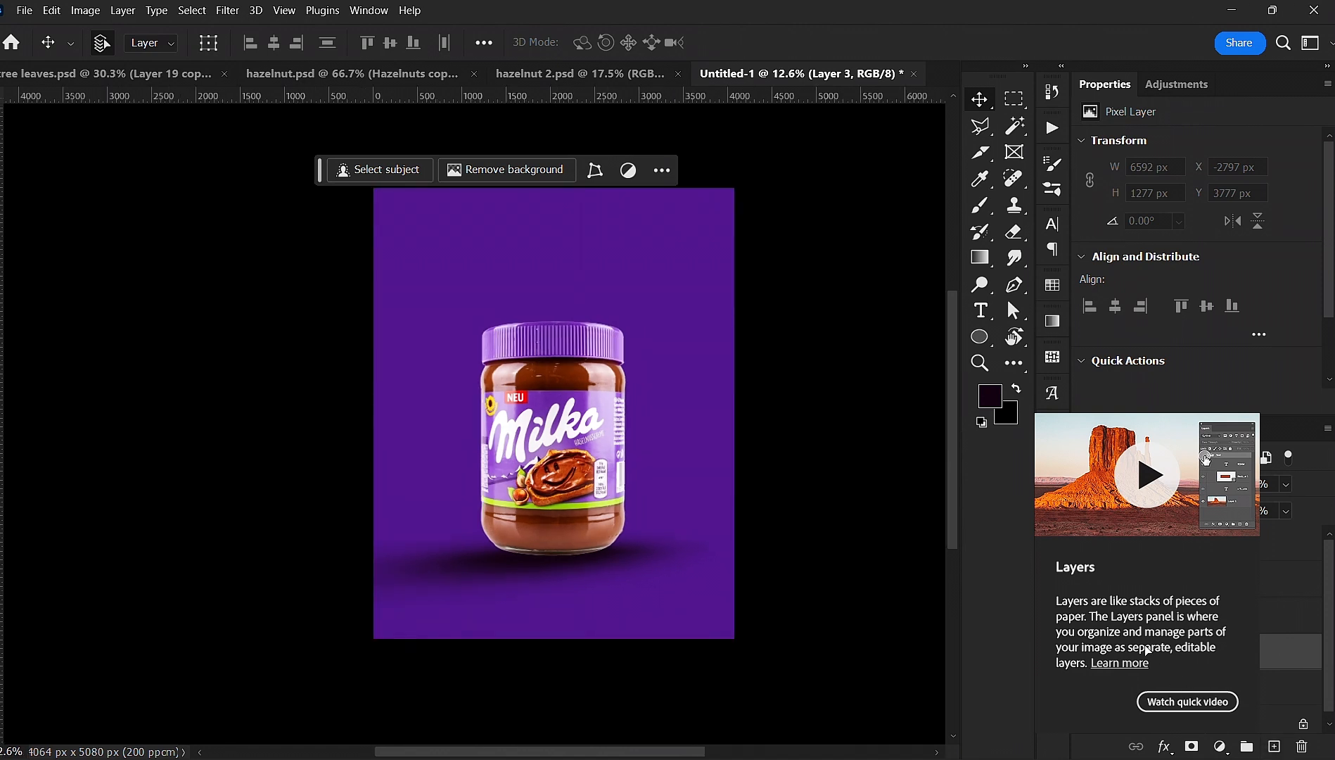
click(822, 470)
click(1268, 687)
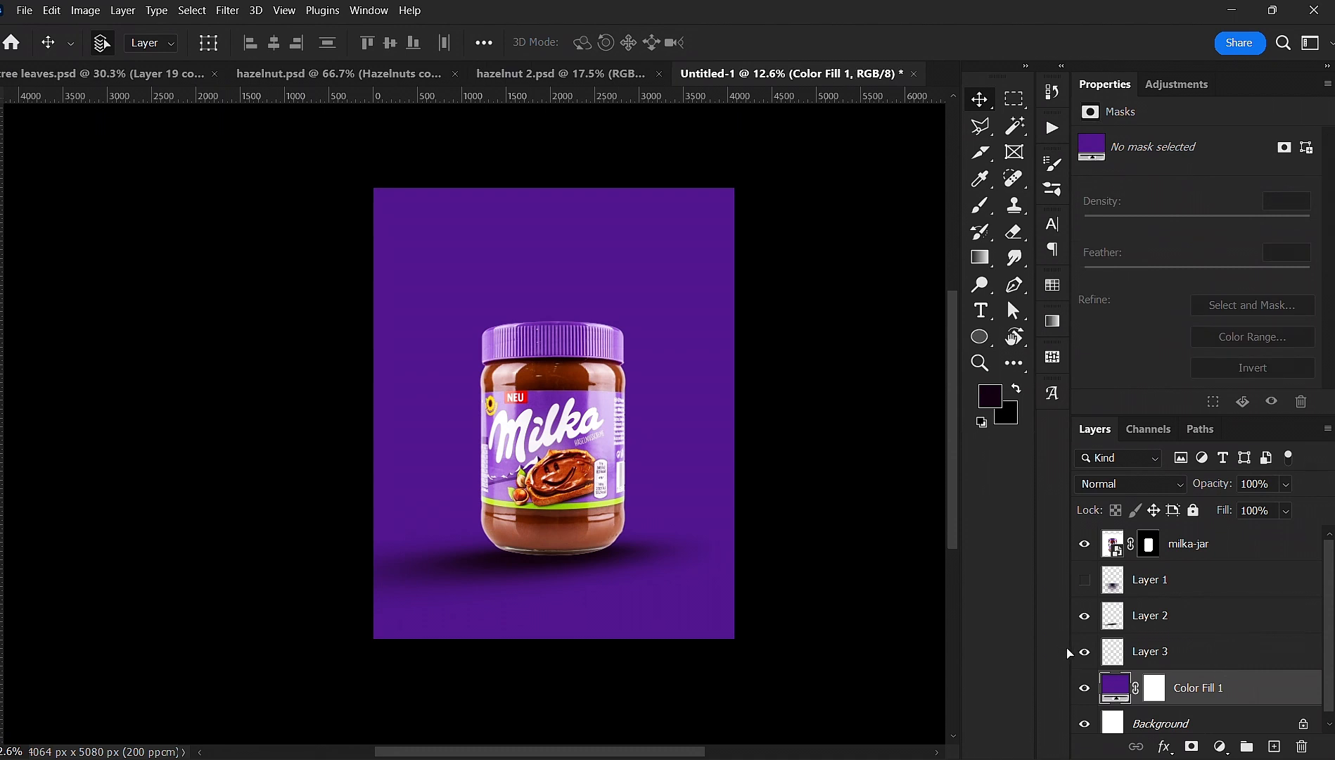
- On the new blank layer, restore the brush tip to a full circle and choose a soft round brush with 0% hardness
click(1218, 661)
key(b)
right_click(587, 436)
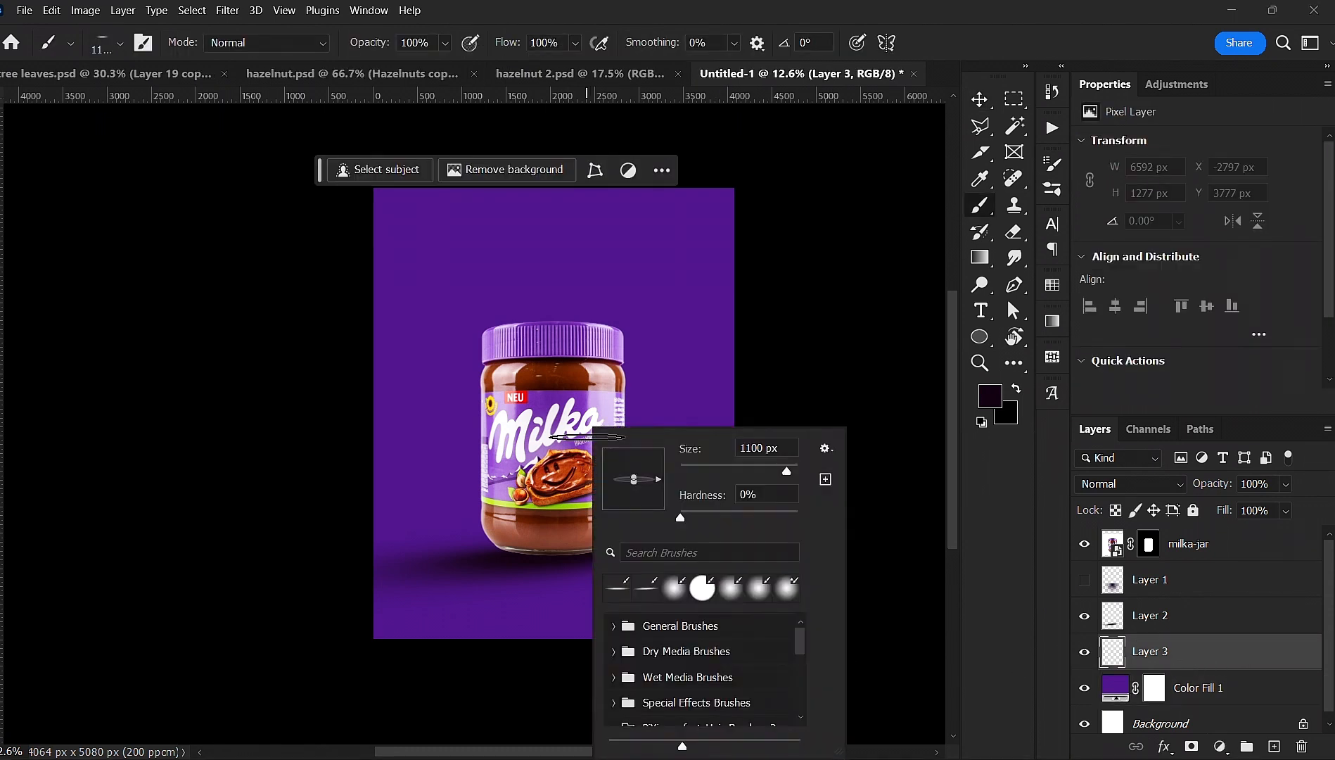
drag(636, 485, 638, 541)
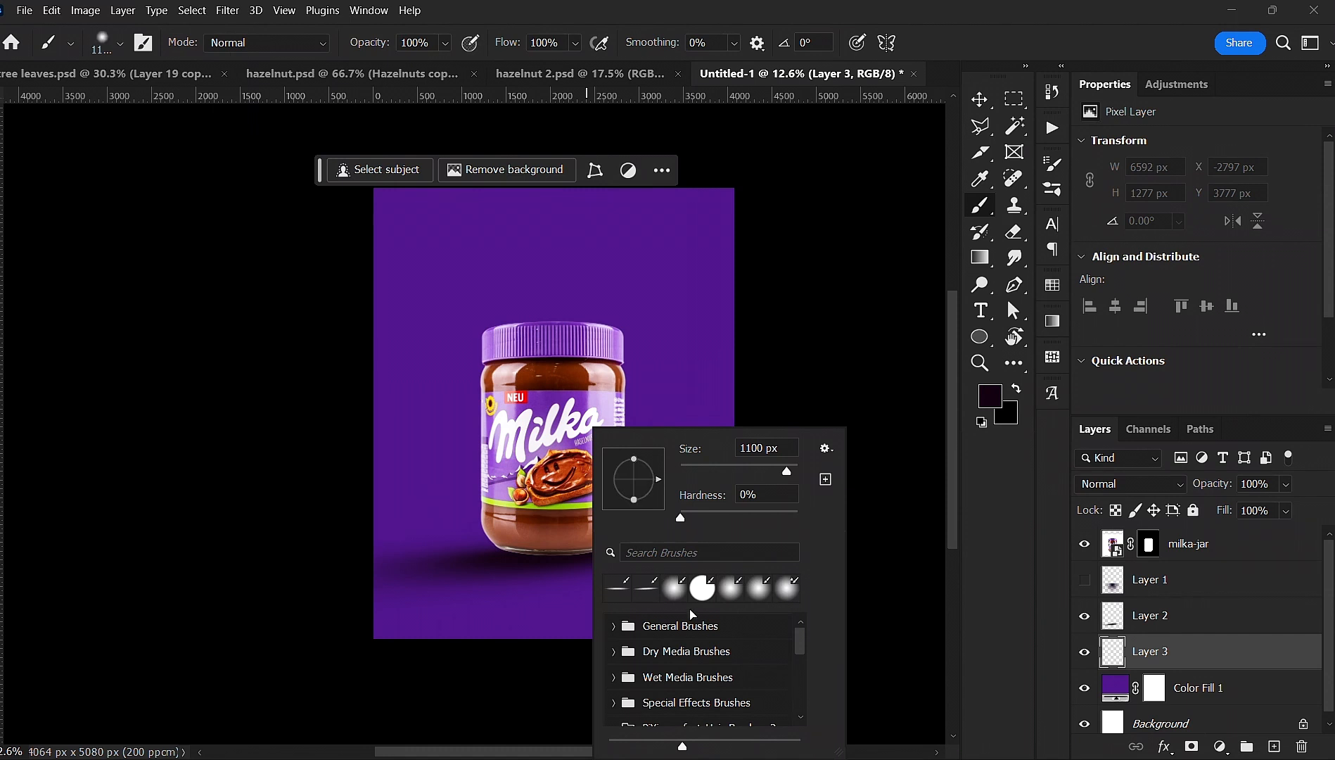
click(672, 592)
- Set the foreground colour to pure white (ffffff)
click(989, 398)
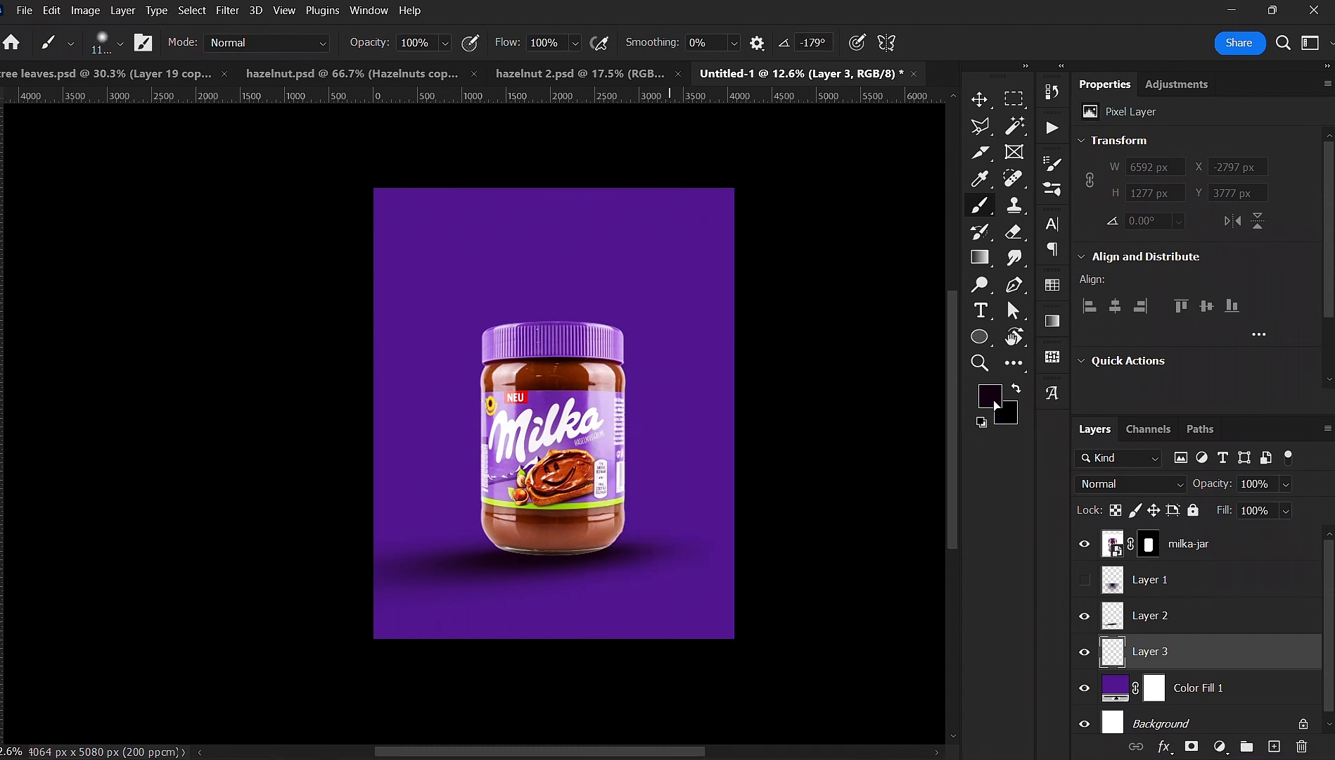
drag(975, 409, 725, 206)
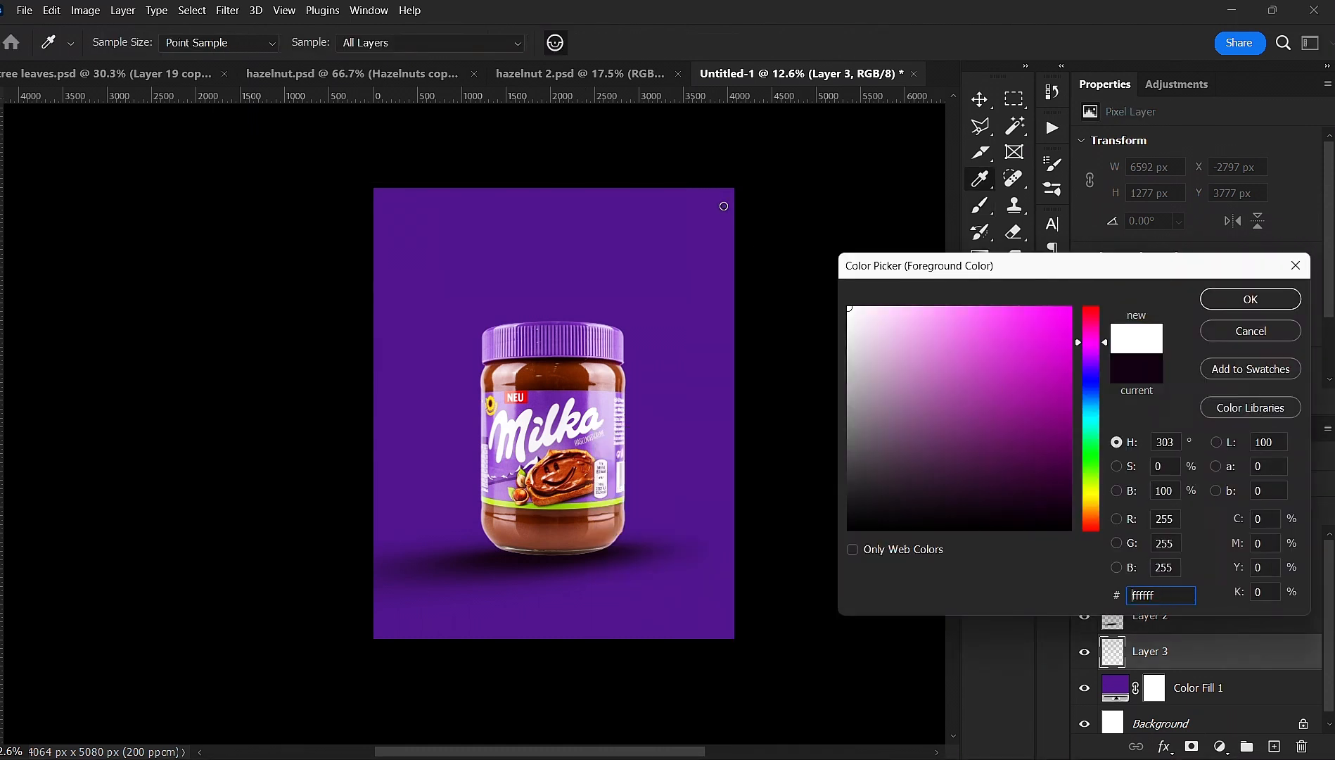
click(1287, 297)
- Enlarge the soft brush until it is much wider than the jar and paint one white glow centred behind the jar
key(bracketright)
key(bracketright)
key(bracketright)
key(bracketright)
key(bracketright)
key(bracketright)
key(bracketright)
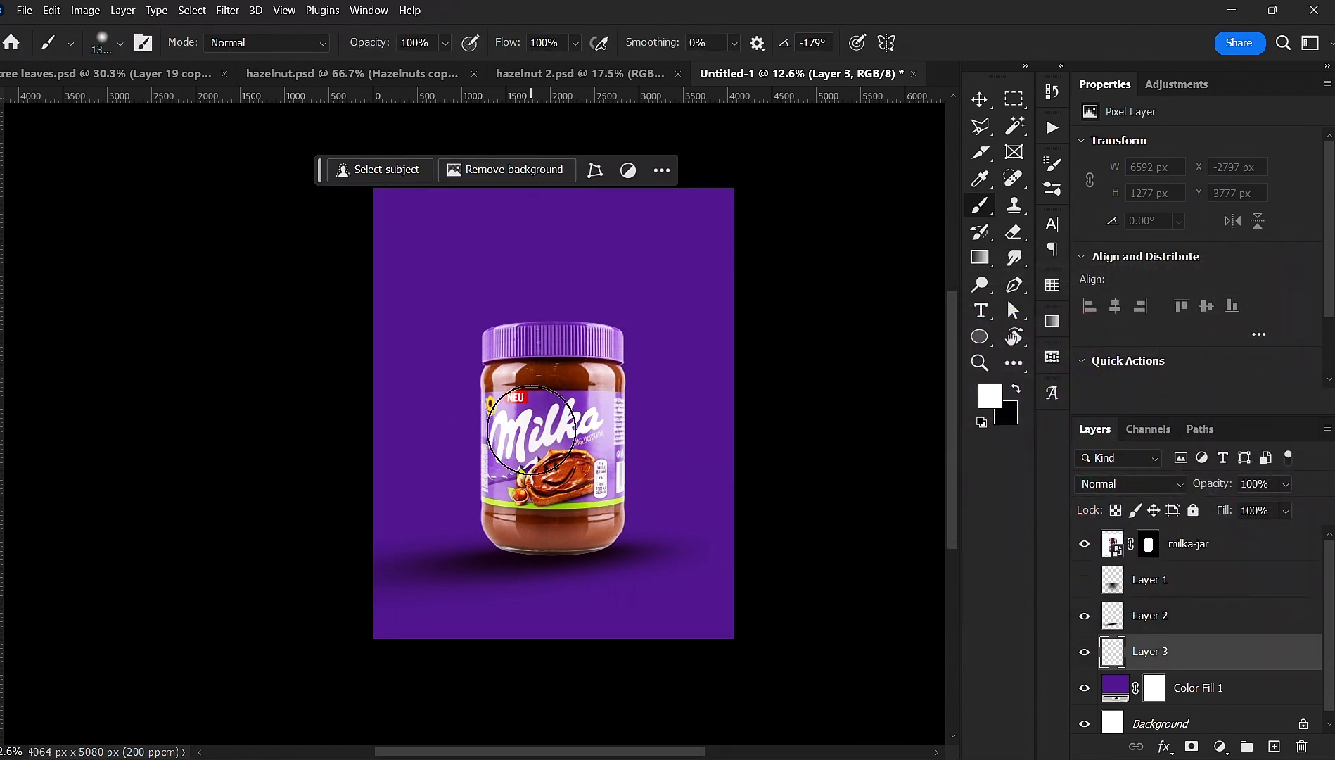
key(bracketright)
key(bracketright)
key(bracketright)
key(bracketright)
key(bracketright)
key(bracketright)
key(bracketright)
key(bracketright)
key(bracketright)
key(bracketright)
key(bracketright)
key(bracketright)
key(bracketright)
key(bracketright)
key(bracketright)
key(bracketright)
key(bracketright)
key(bracketright)
key(bracketright)
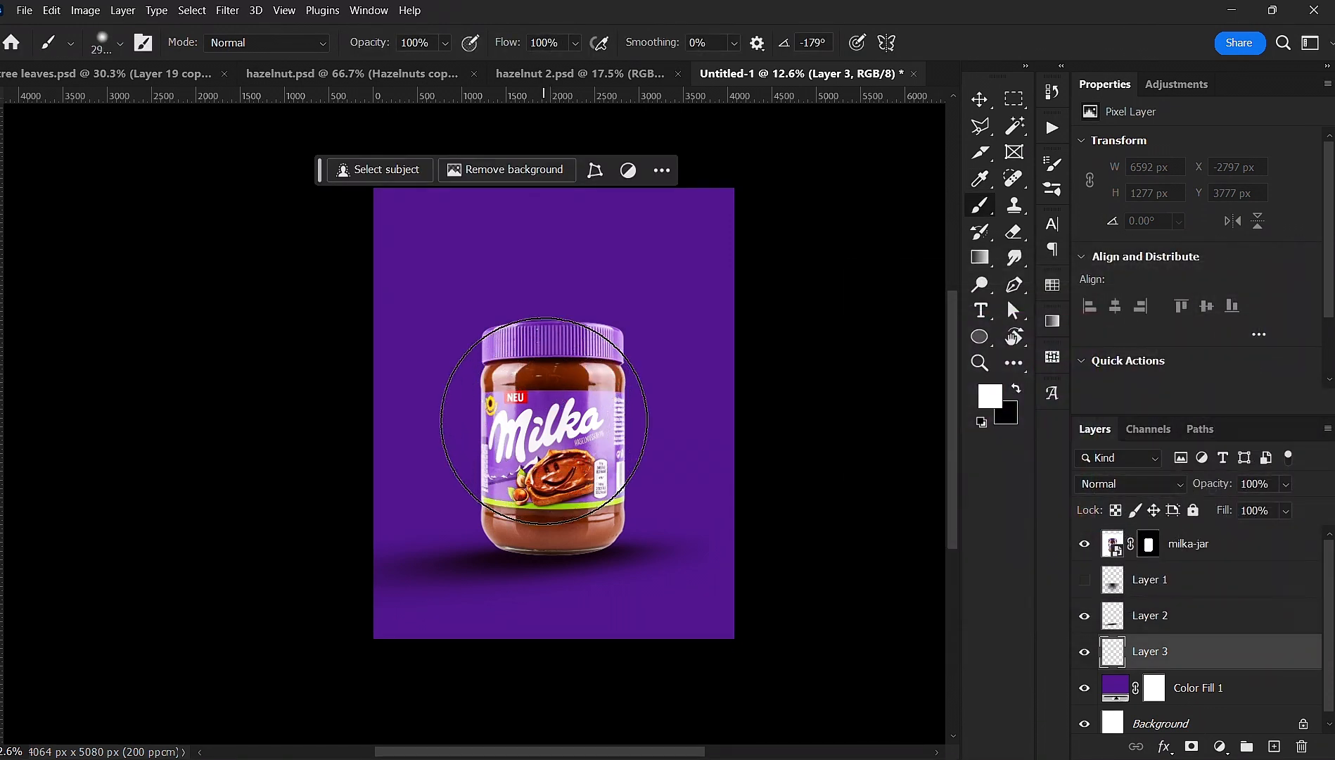
key(bracketright)
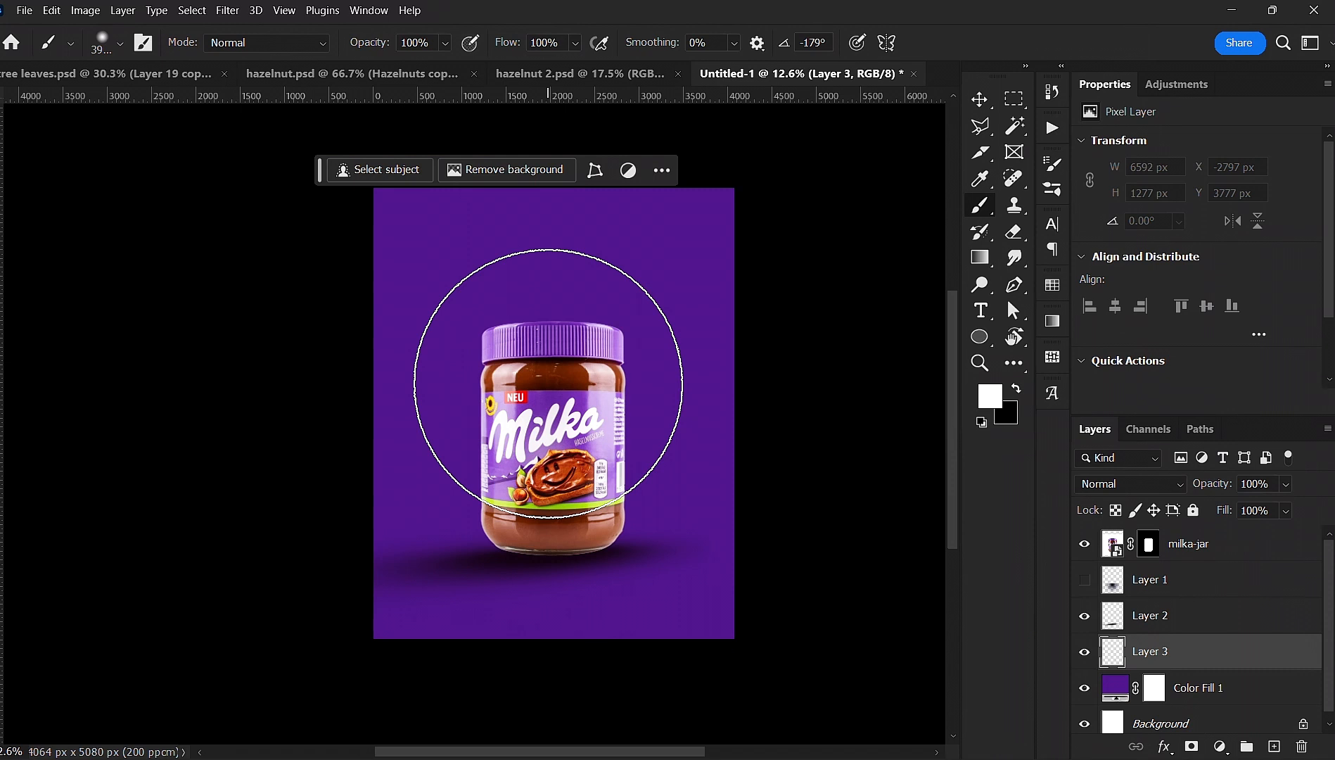
click(553, 398)
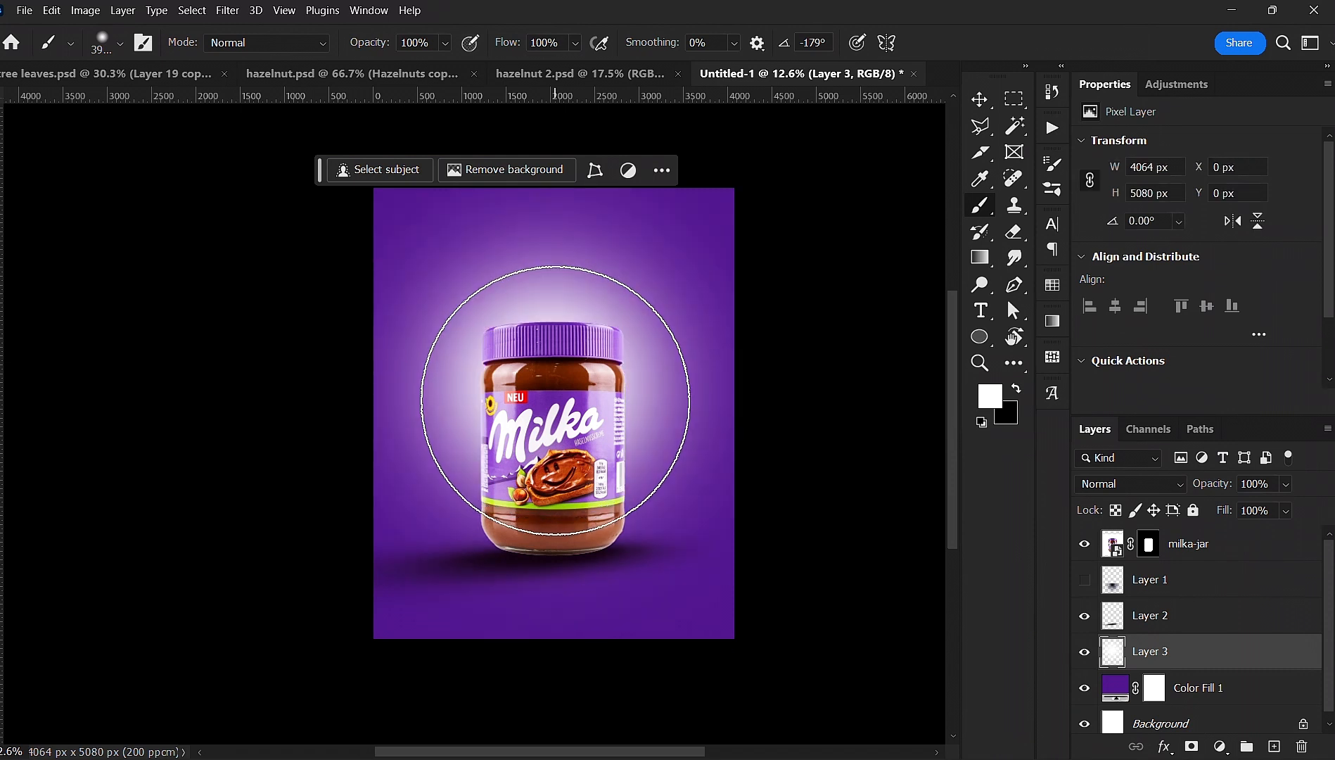
- Set the white glow layer's blend mode to Overlay and compare the poster with and without the glow
key(v)
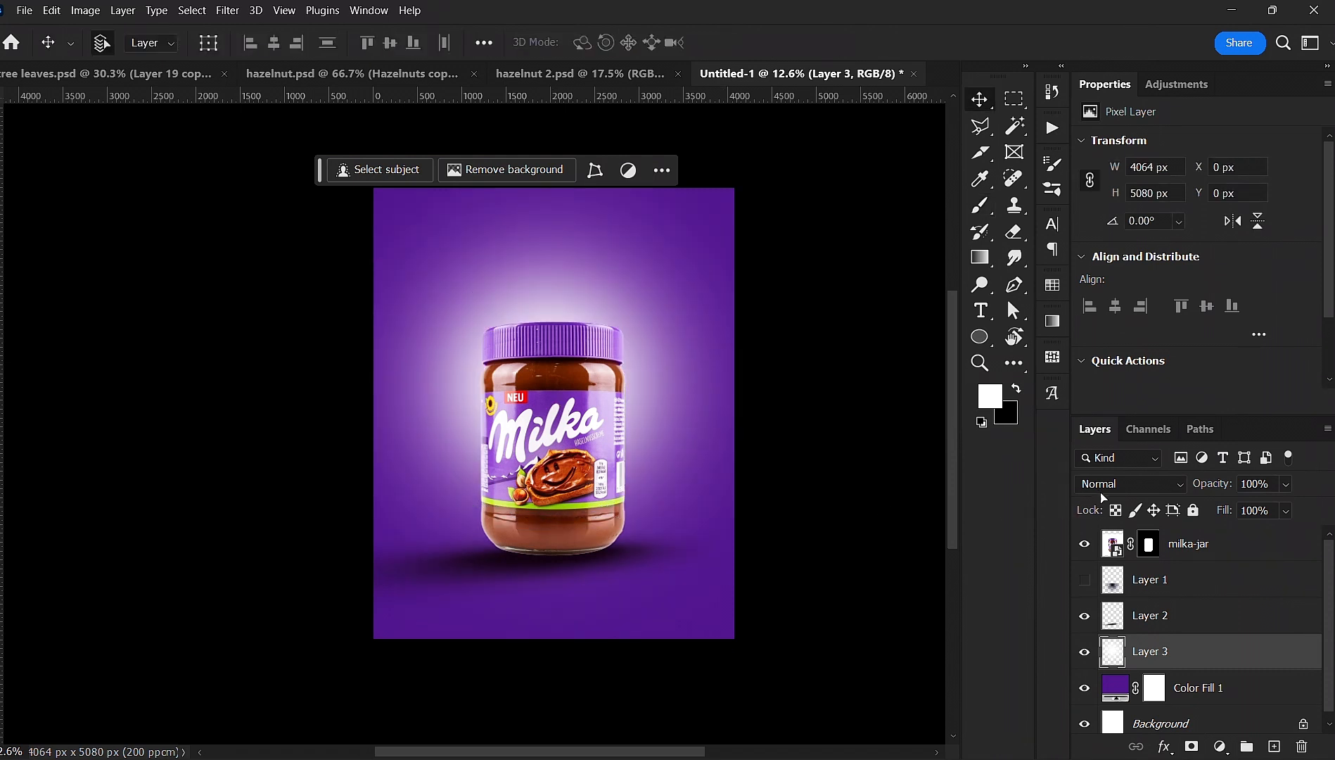
click(1102, 491)
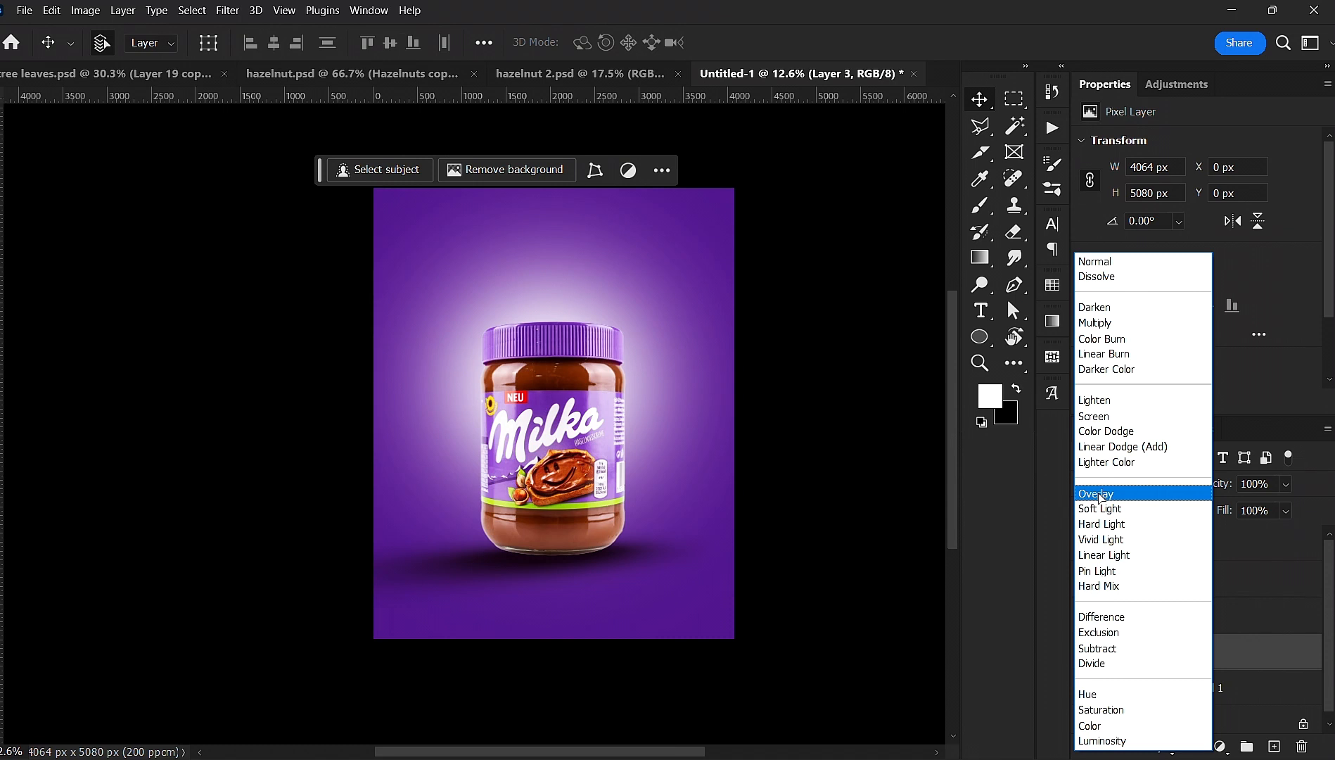
click(1100, 495)
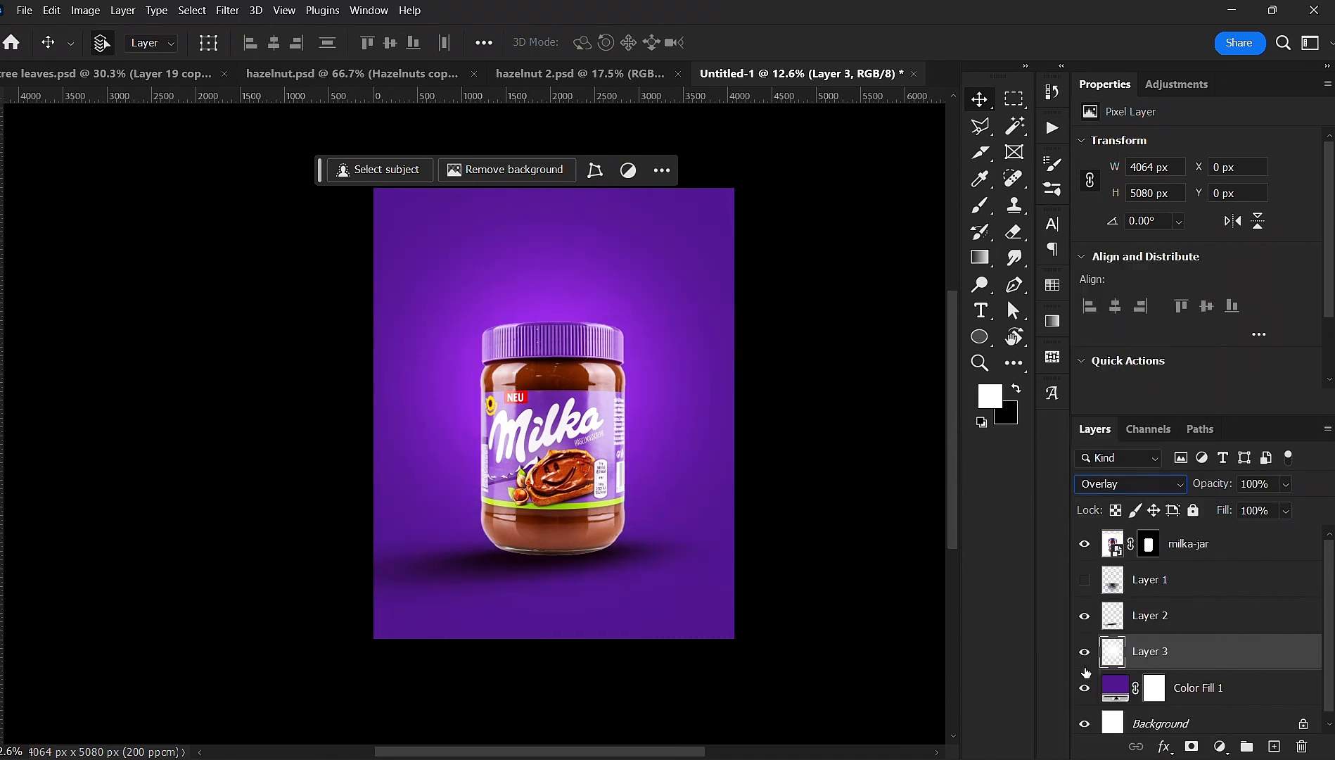
click(870, 500)
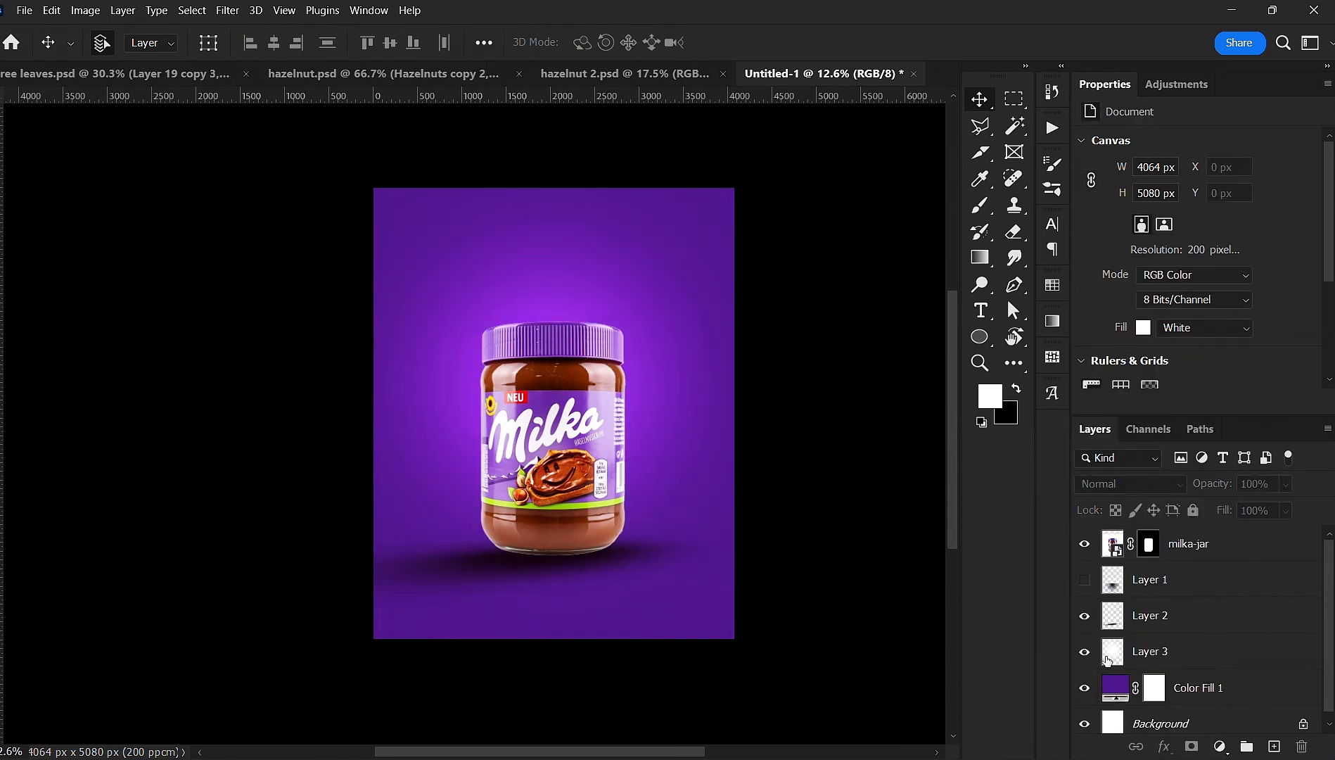
click(1084, 658)
click(1084, 658)
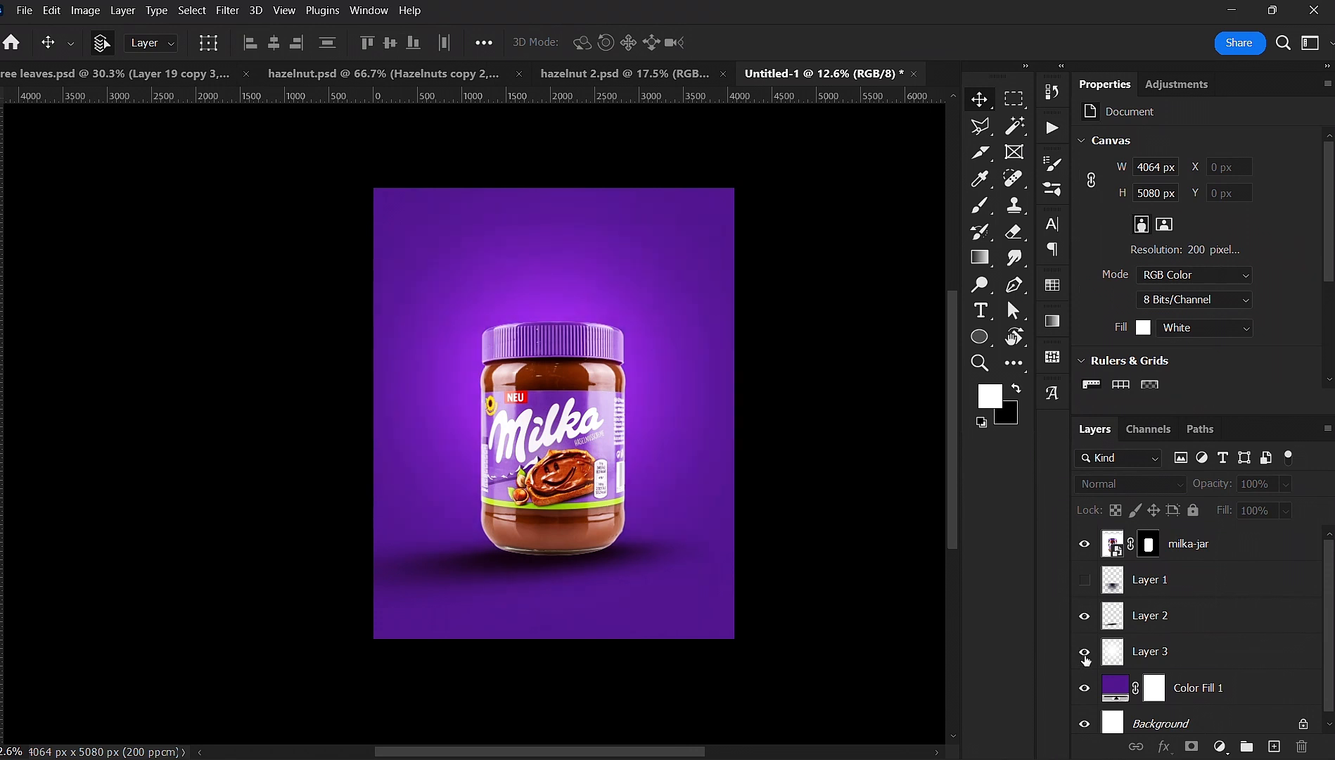
- Duplicate the Overlay glow layer and scale both glow layers together to 113.65%, about 4618 × 5773 px, behind the jar
click(1234, 654)
key(ctrl+j)
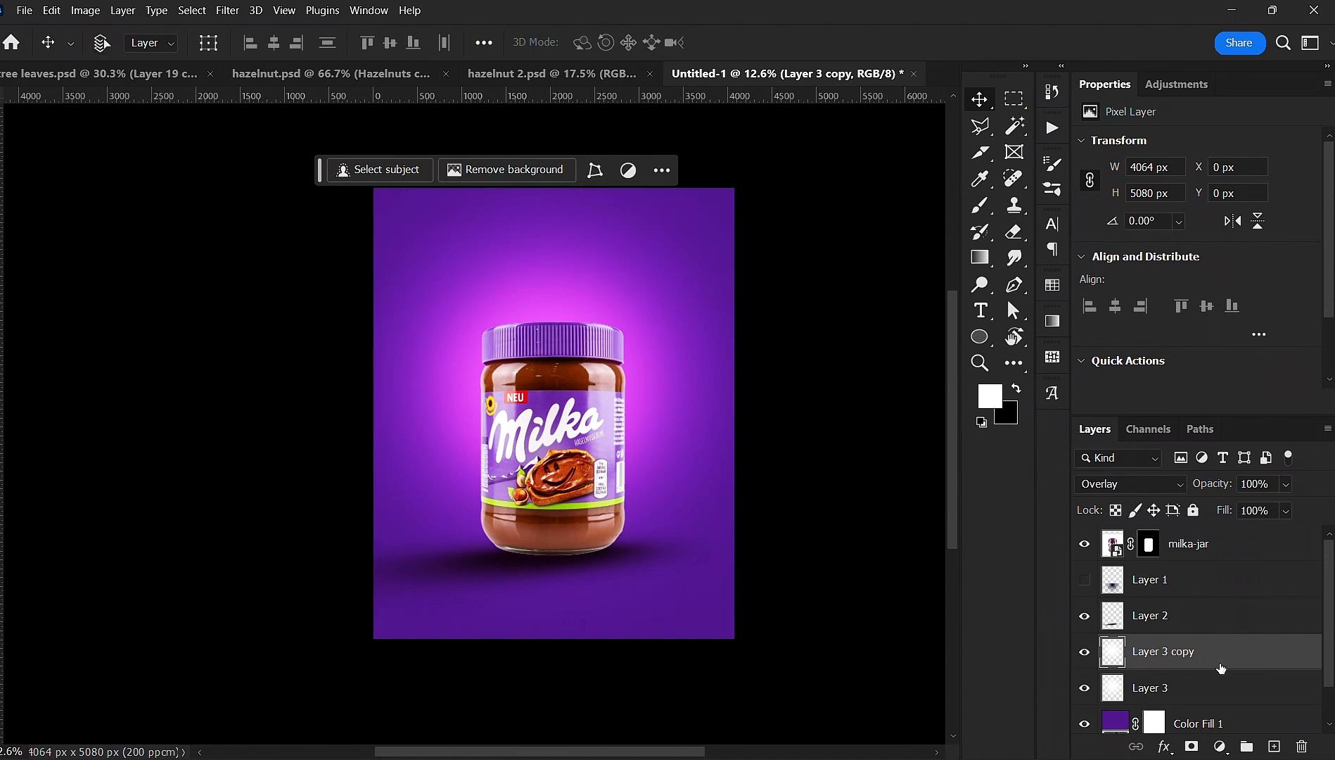
shift+click(1221, 686)
key(ctrl+t)
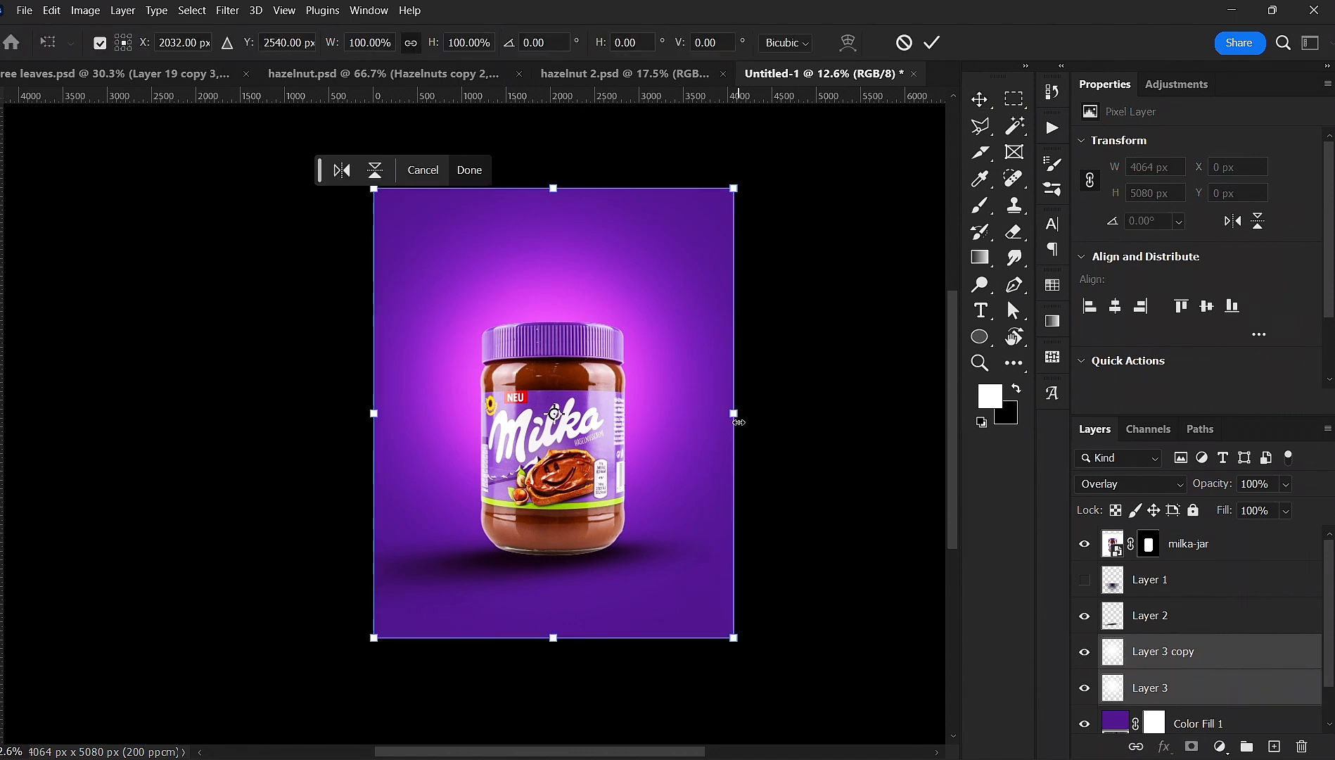
drag(739, 418, 764, 429)
mouse_move(632, 320)
mouse_down()
mouse_move(649, 349)
mouse_move(634, 341)
mouse_up()
key(Return)
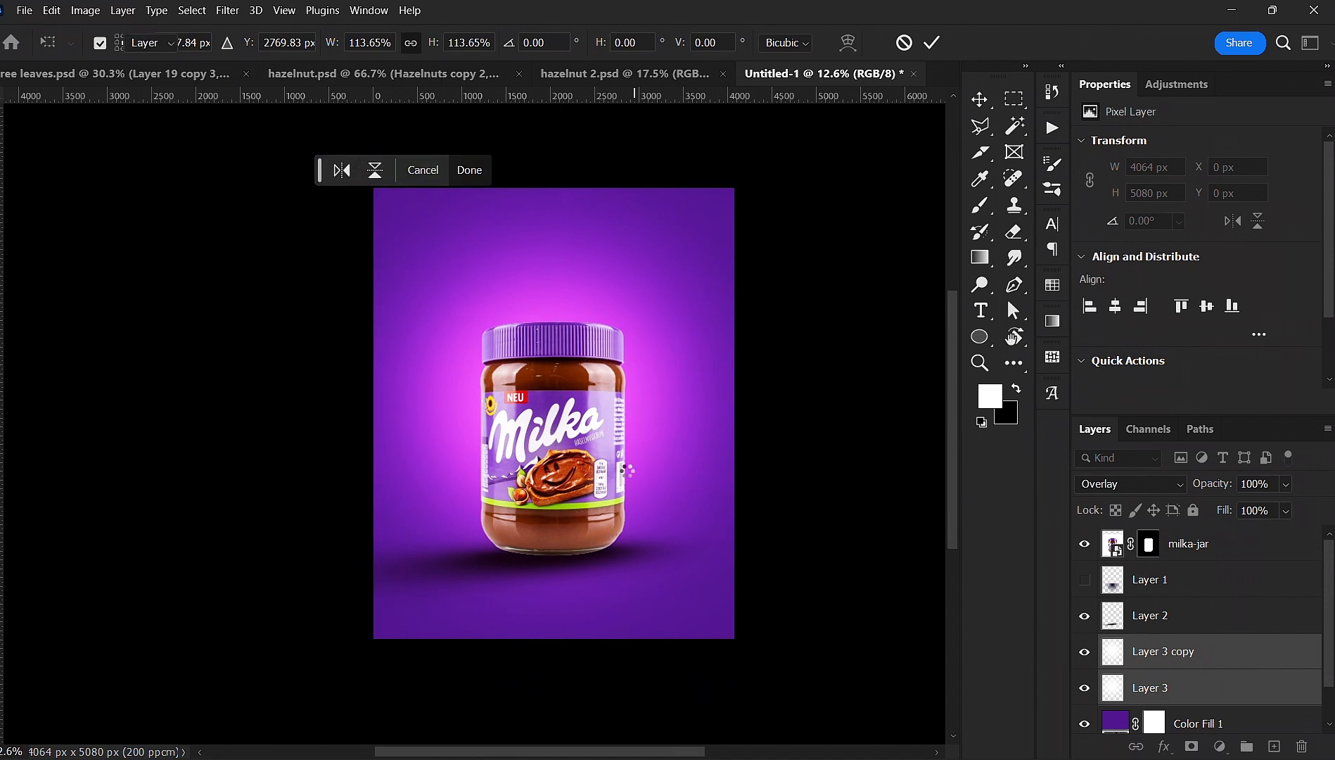
- Examine the enlarged glow around the jar and the shadow at its base, at several magnifications
scroll(636, 418, down, 1)
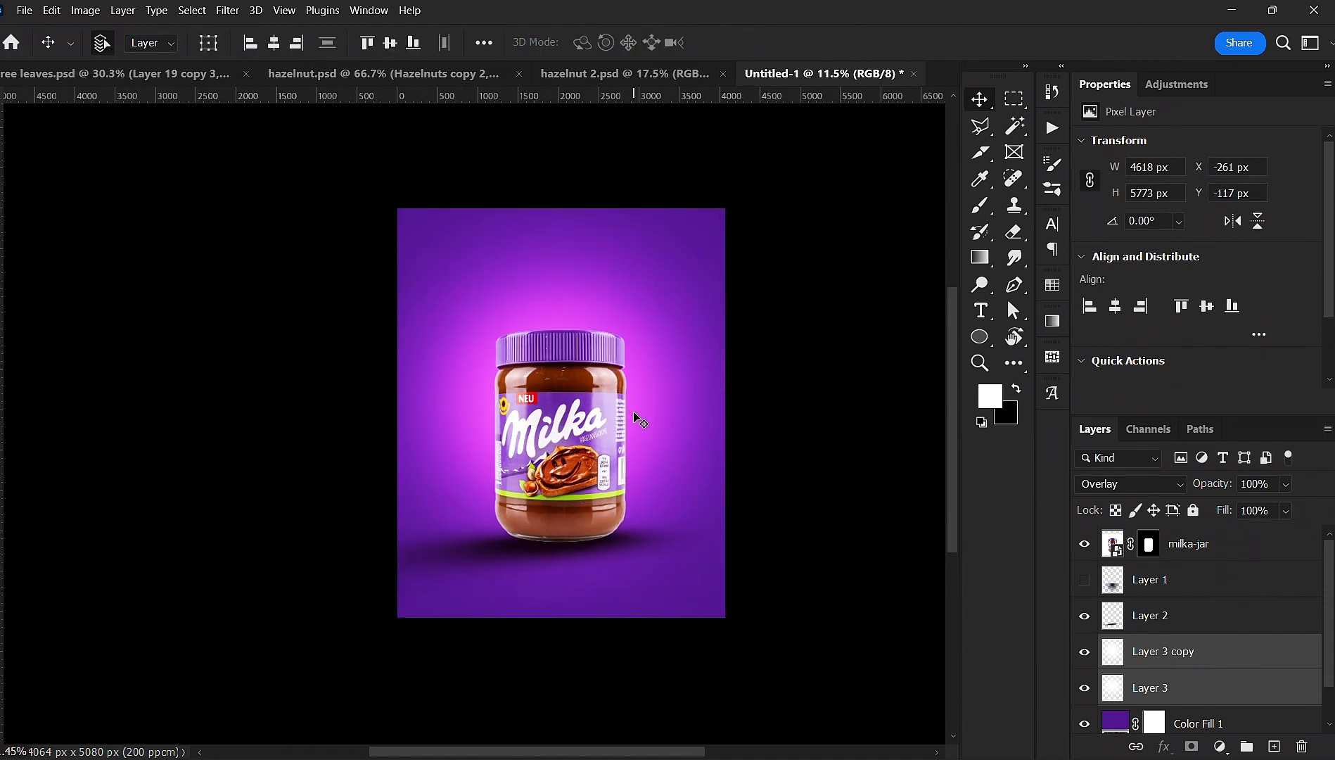
scroll(634, 424, up, 1)
scroll(673, 501, up, 1)
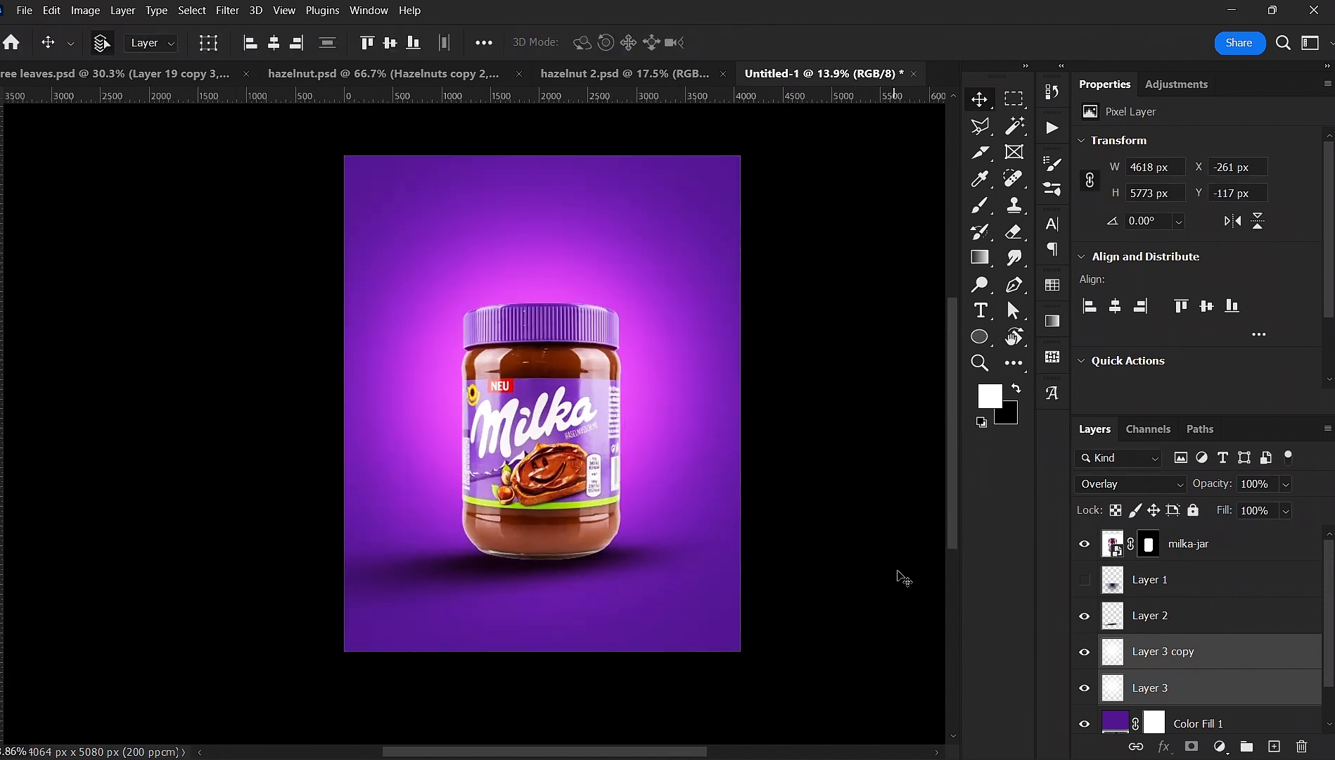
click(955, 591)
key(ctrl+0)
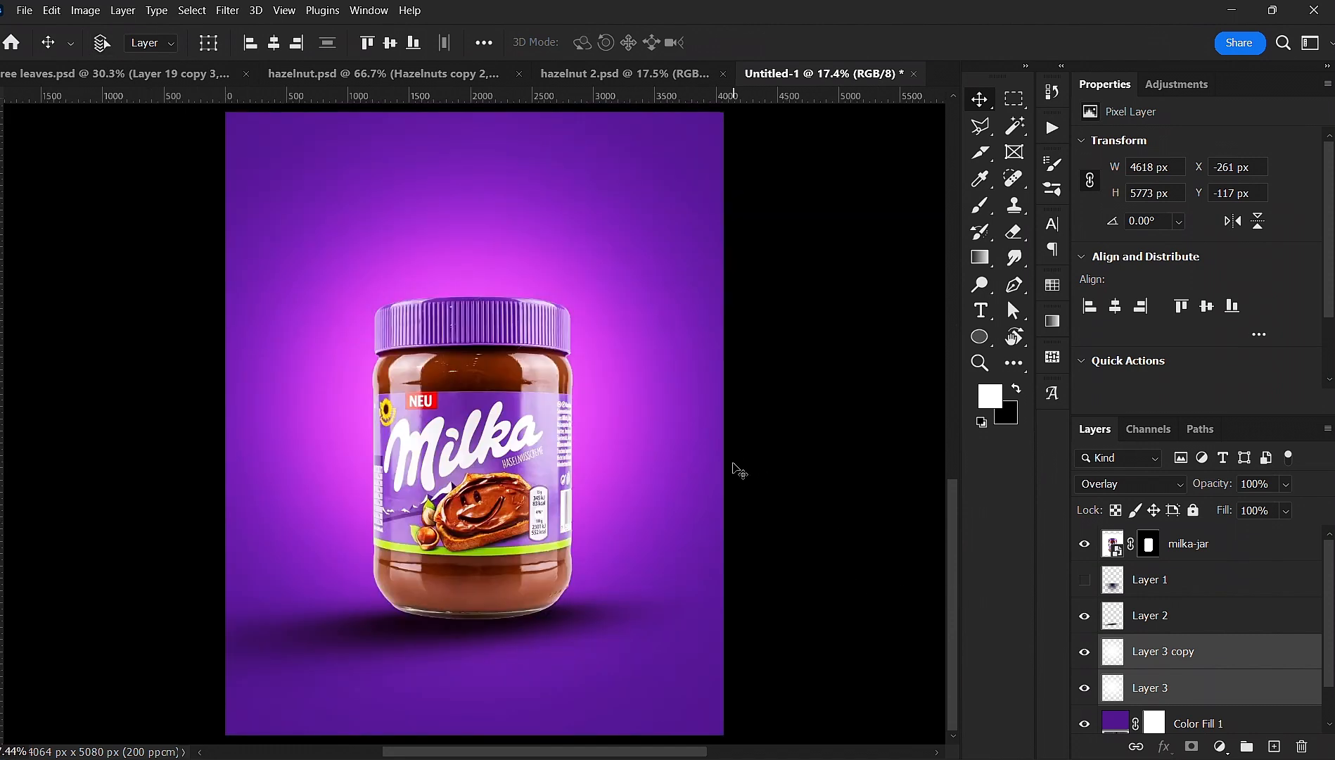
scroll(648, 476, down, 2)
drag(573, 488, 635, 442)
scroll(673, 552, up, 2)
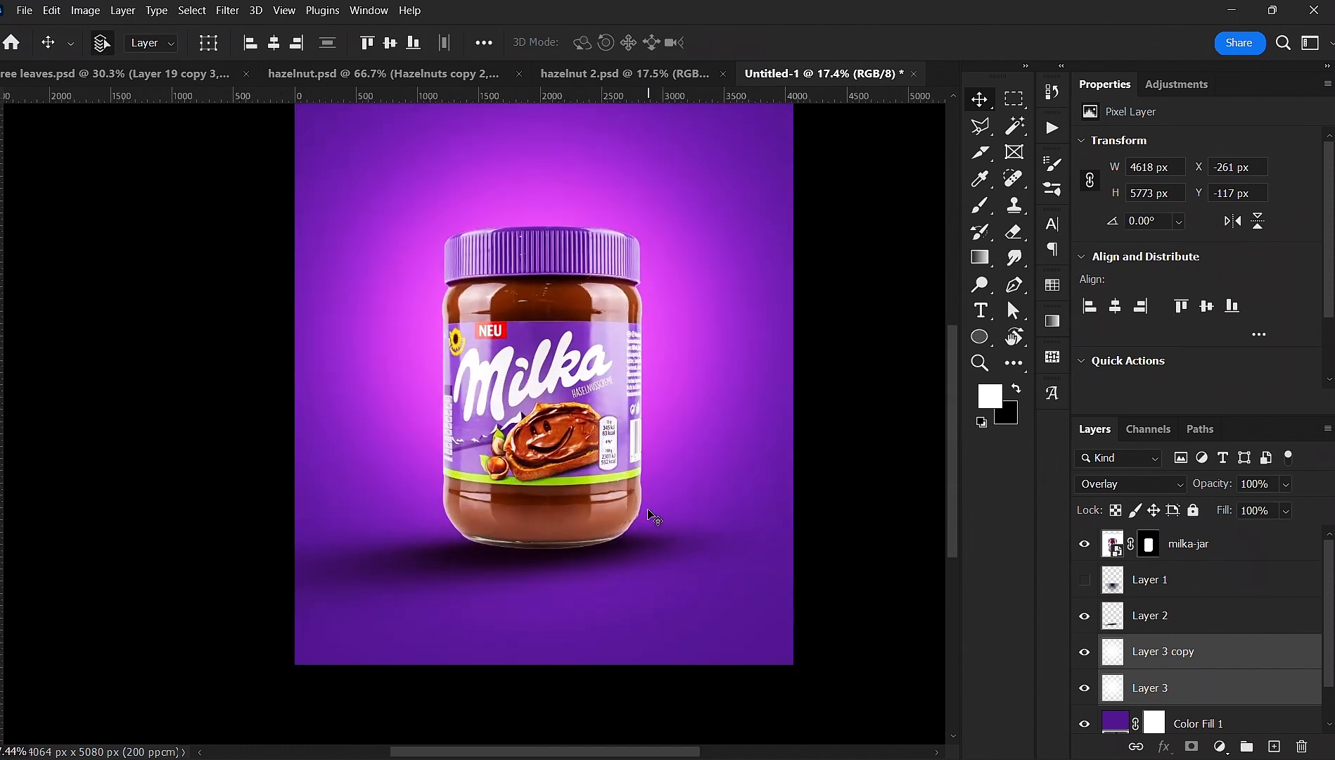
scroll(654, 517, up, 1)
click(885, 521)
- Add another blank layer directly above the purple colour fill, beneath both glow layers
scroll(1253, 682, down, 1)
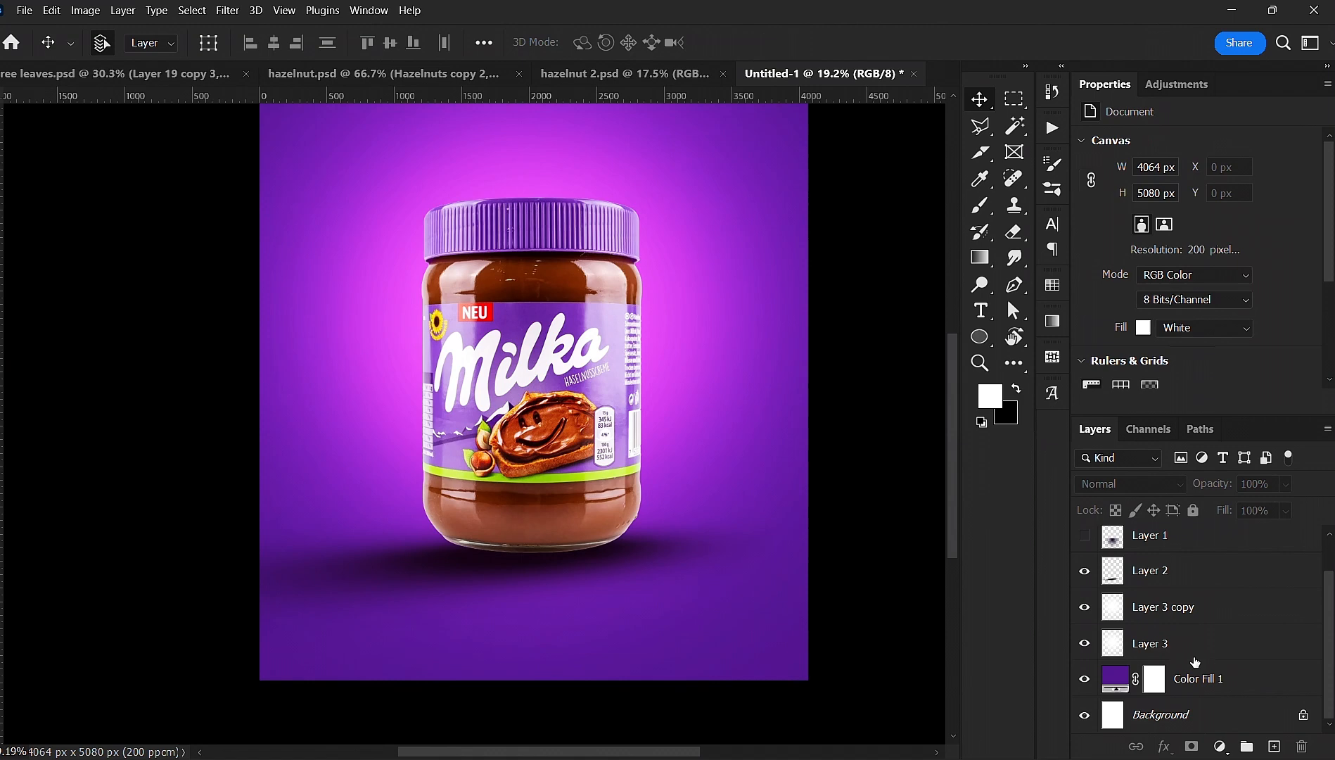
click(1254, 682)
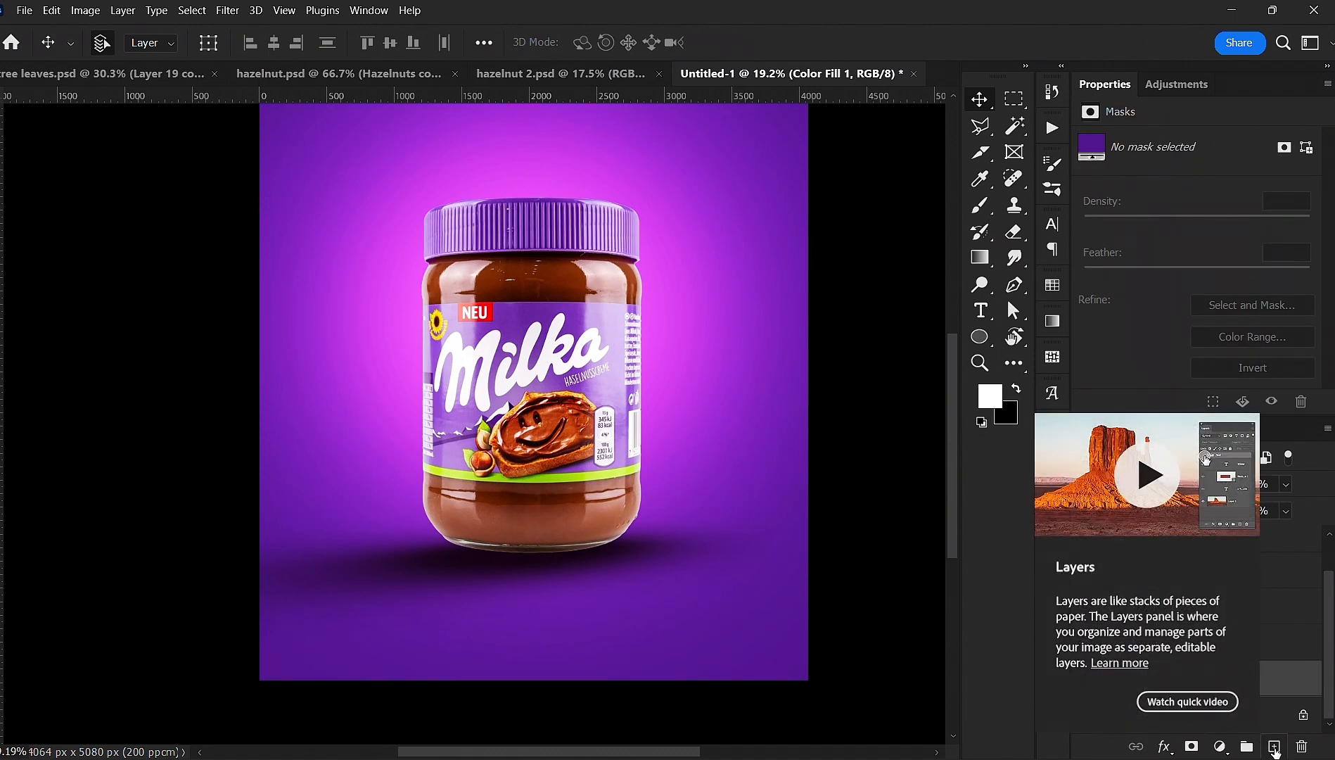
scroll(898, 558, down, 5)
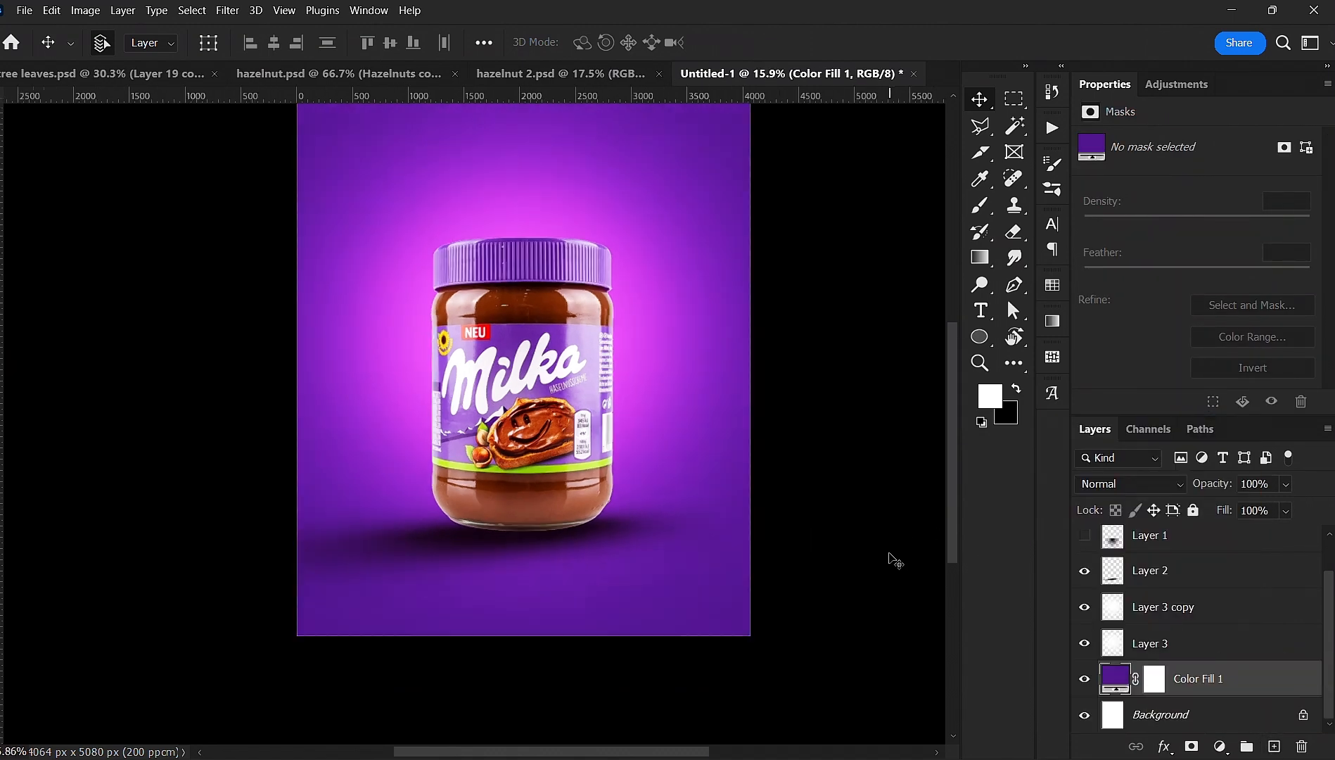
scroll(577, 551, up, 2)
drag(571, 551, 648, 586)
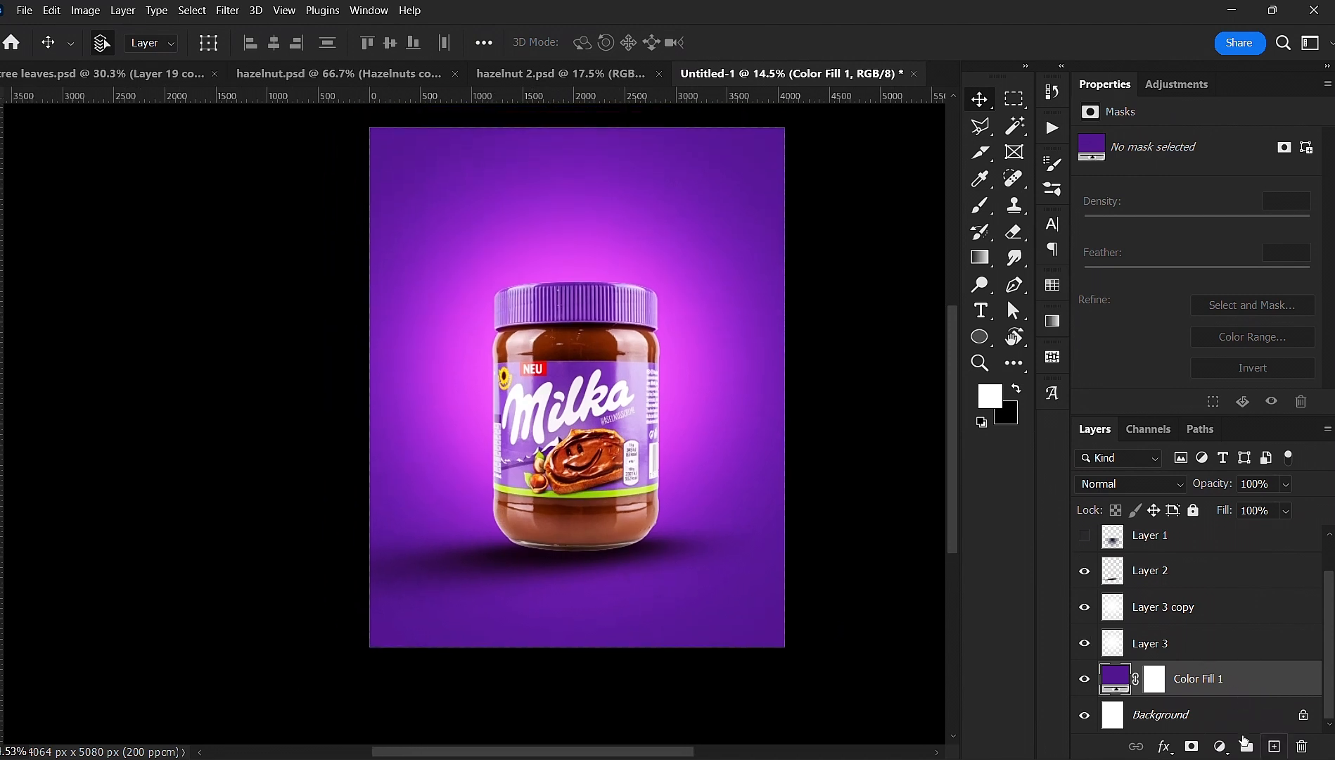
click(1273, 745)
- Select the lower part of the canvas across its full width with a rectangular marquee of about 4064 × 2060 px
scroll(715, 405, down, 3)
scroll(479, 459, up, 1)
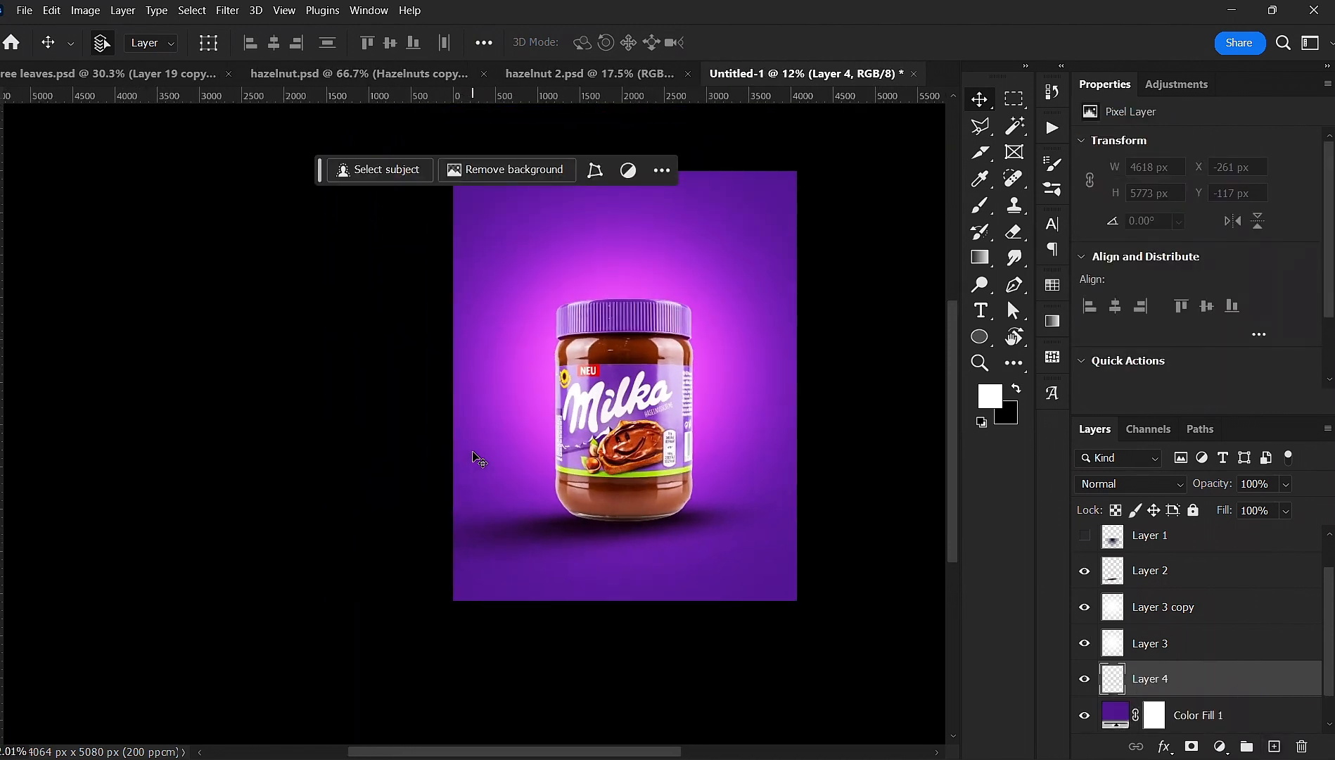
key(m)
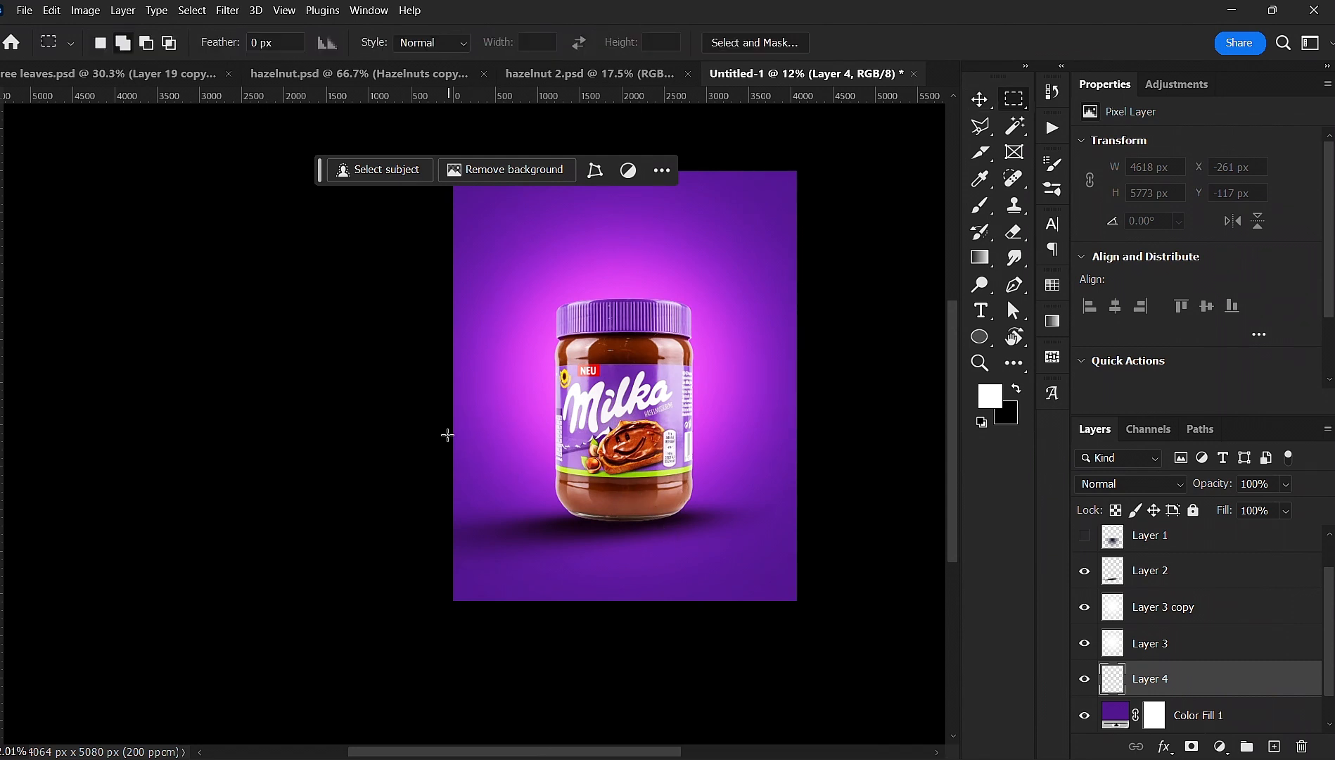
drag(450, 428, 837, 640)
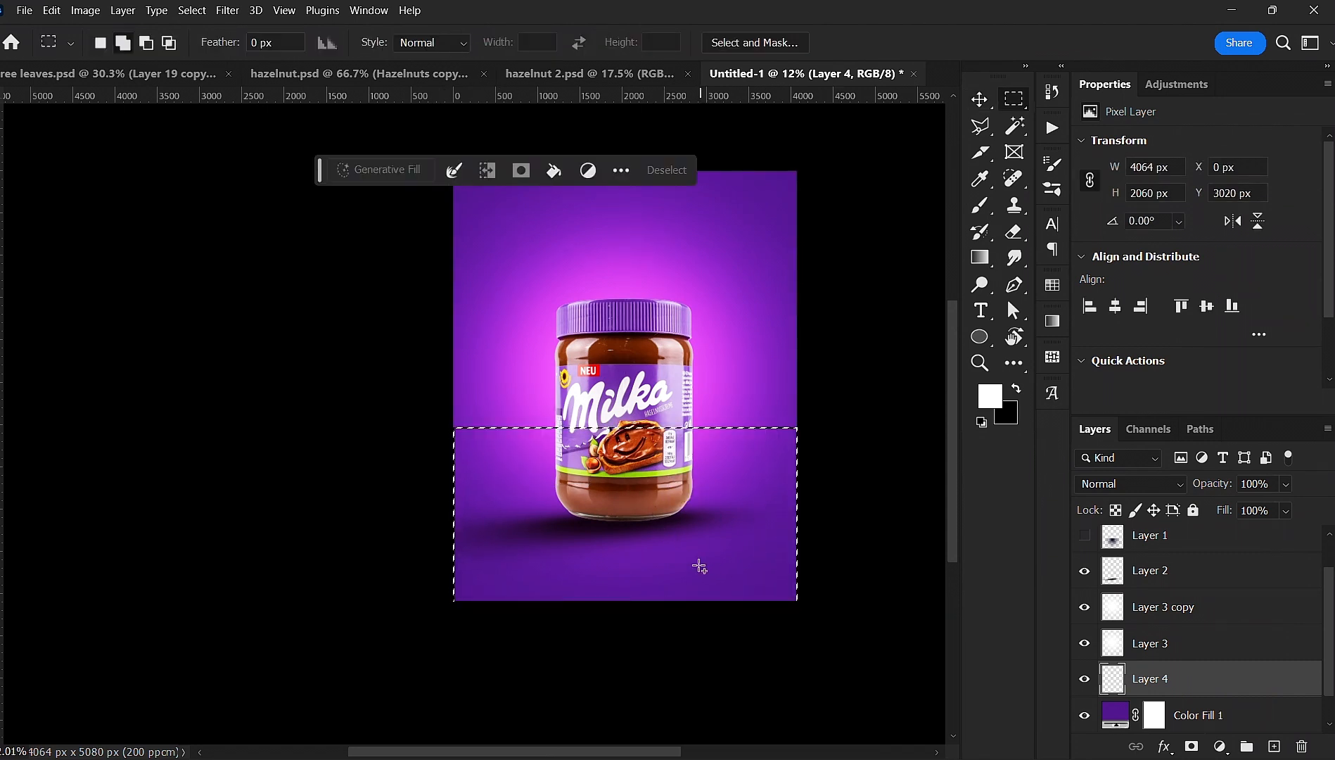
- Set the Gradient tool to the foreground-to-transparent preset from Basics and make black the foreground colour
key(g)
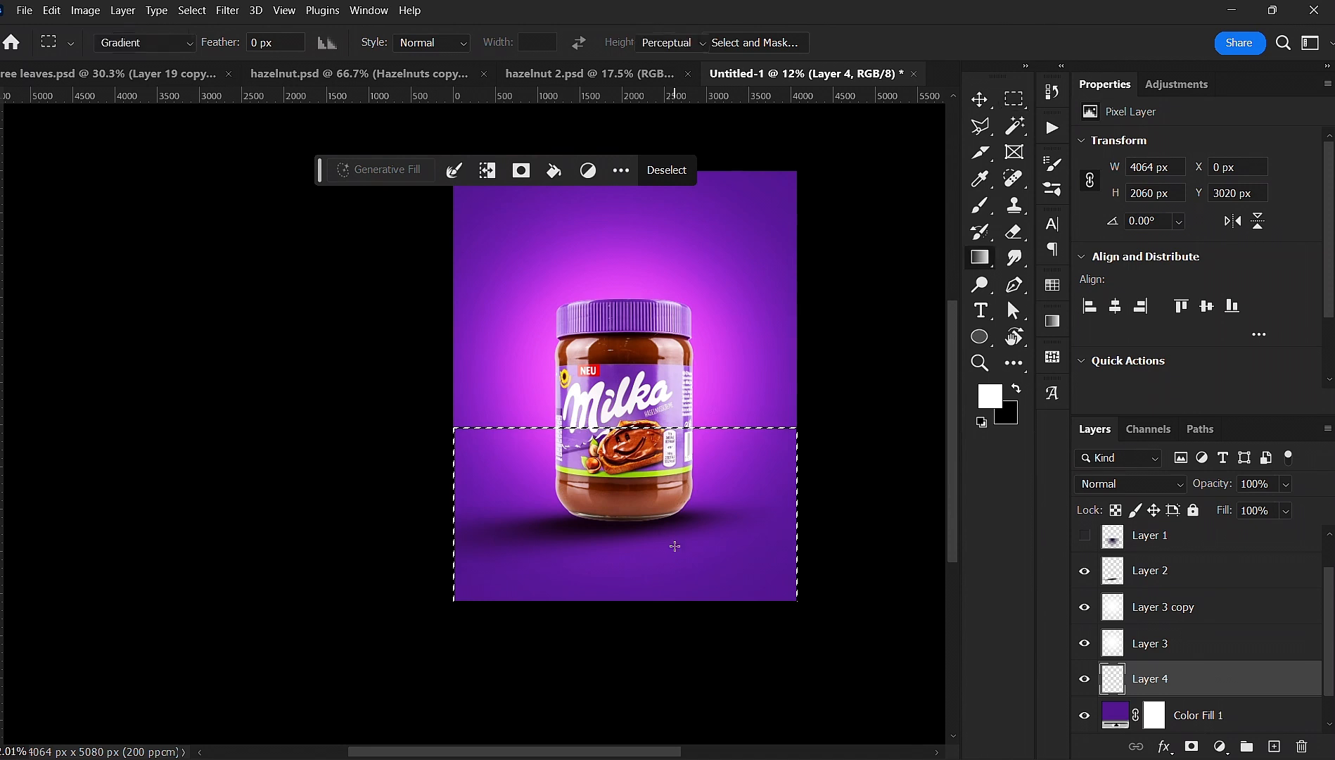
click(283, 44)
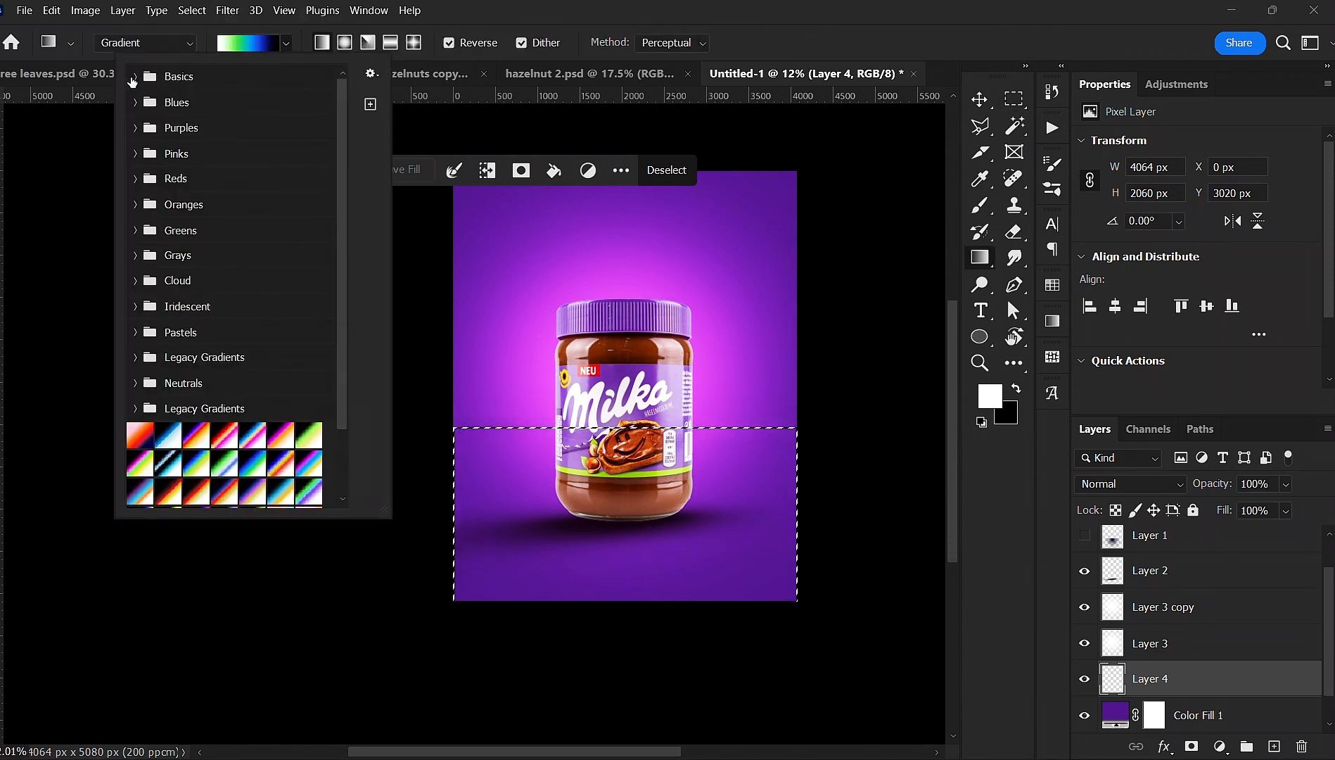
click(136, 77)
click(186, 103)
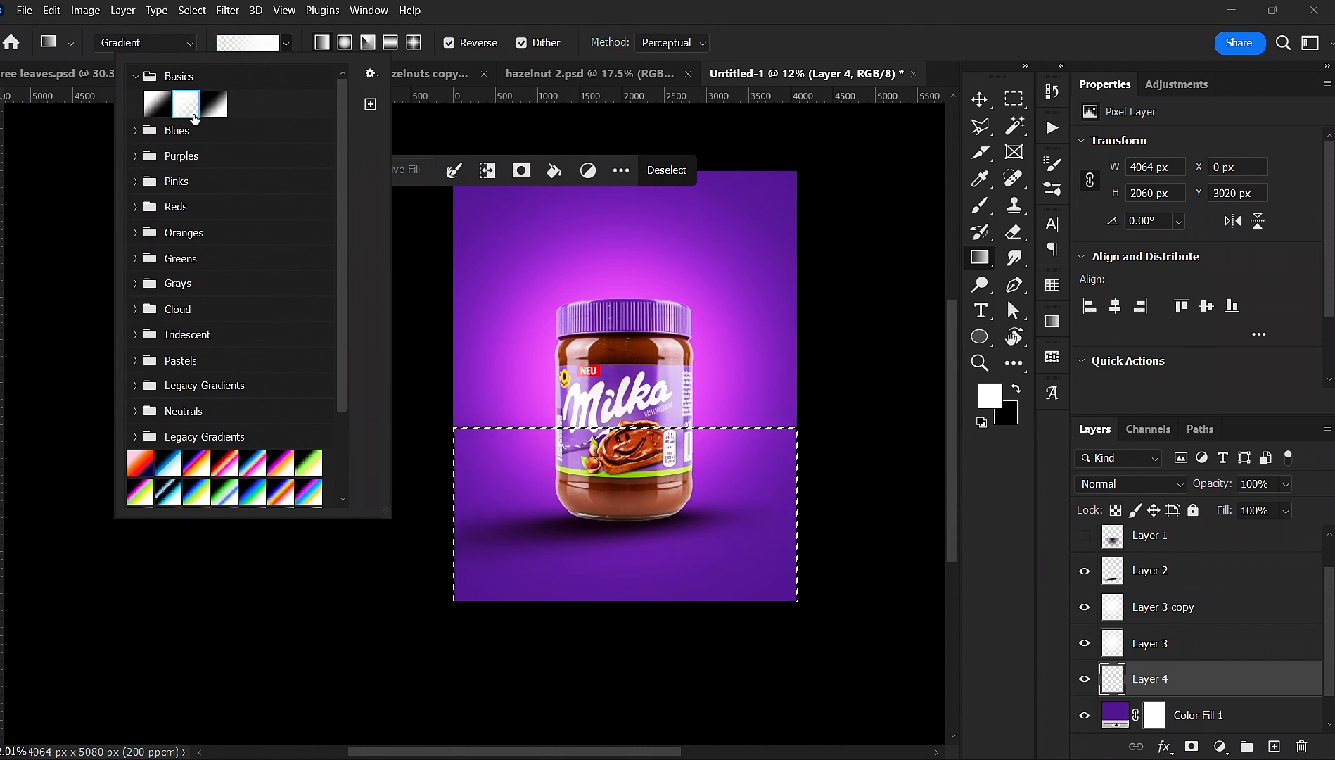
click(294, 55)
key(x)
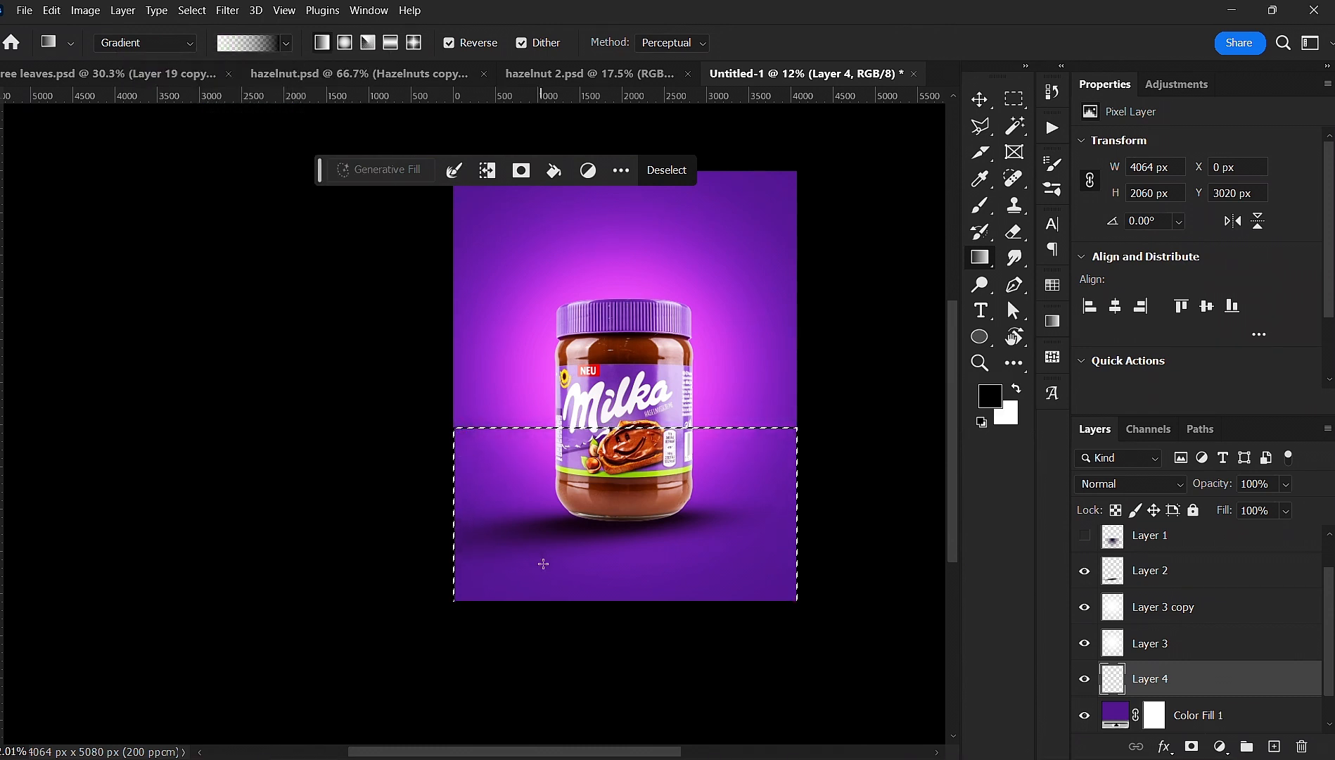
- Draw a vertical black-to-transparent linear gradient across the selected floor area, darkest at its upper edge, with an angle of about 90° and scale about 87%
drag(617, 657, 620, 379)
drag(723, 522, 604, 284)
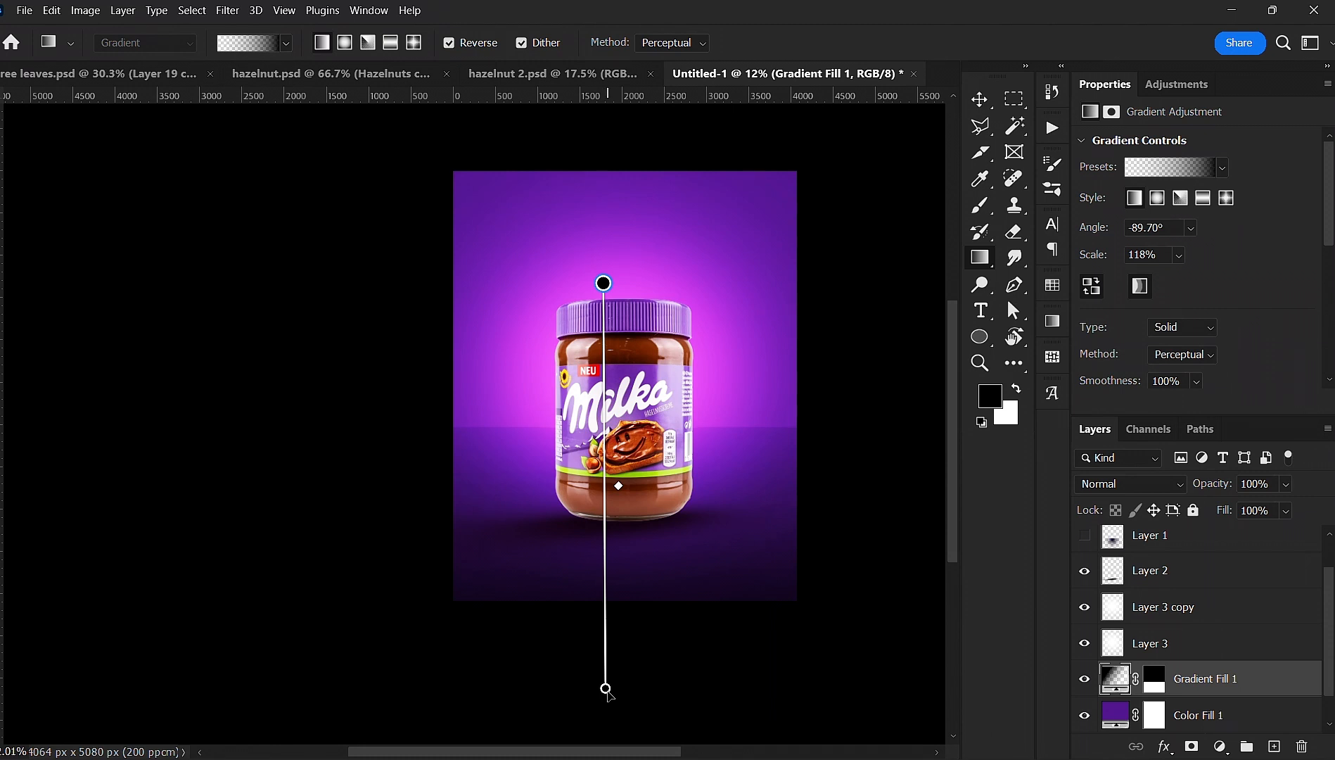
drag(606, 690, 608, 645)
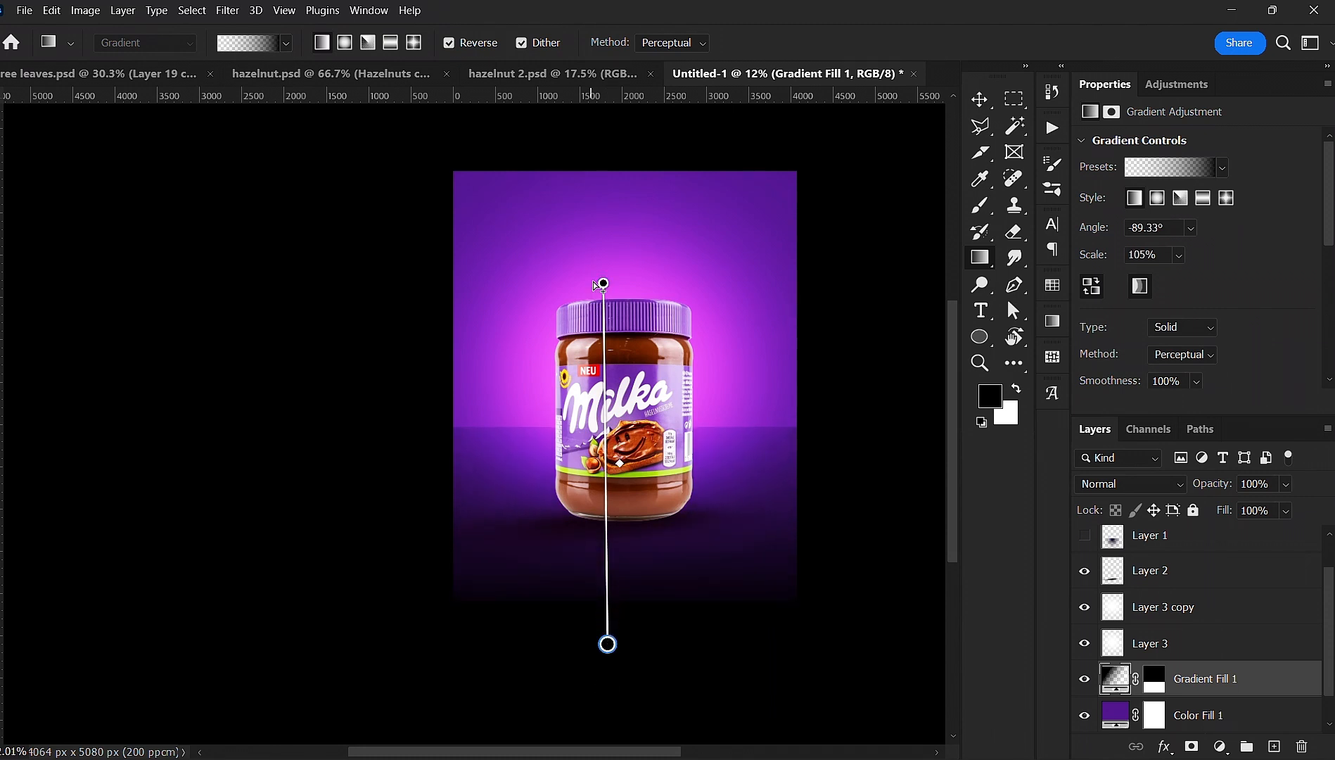
drag(603, 283, 582, 726)
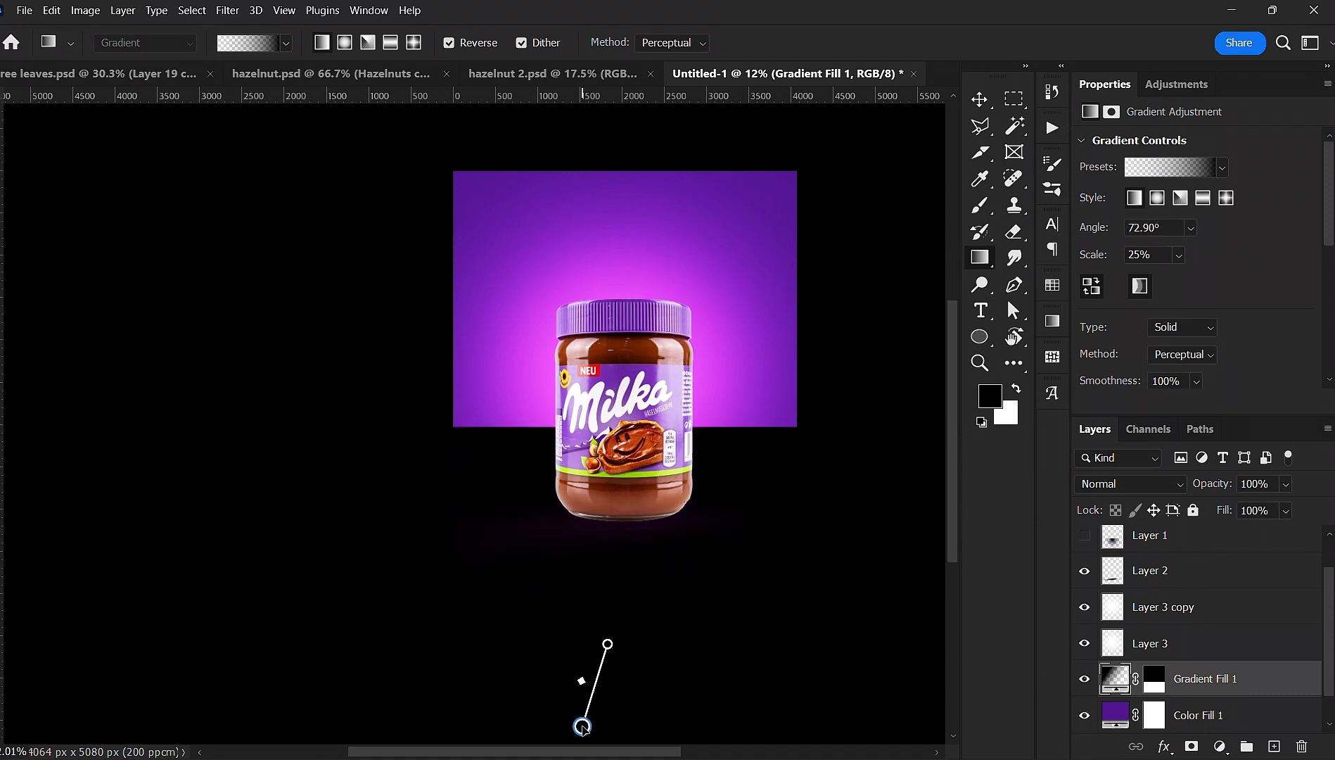
drag(607, 645, 619, 420)
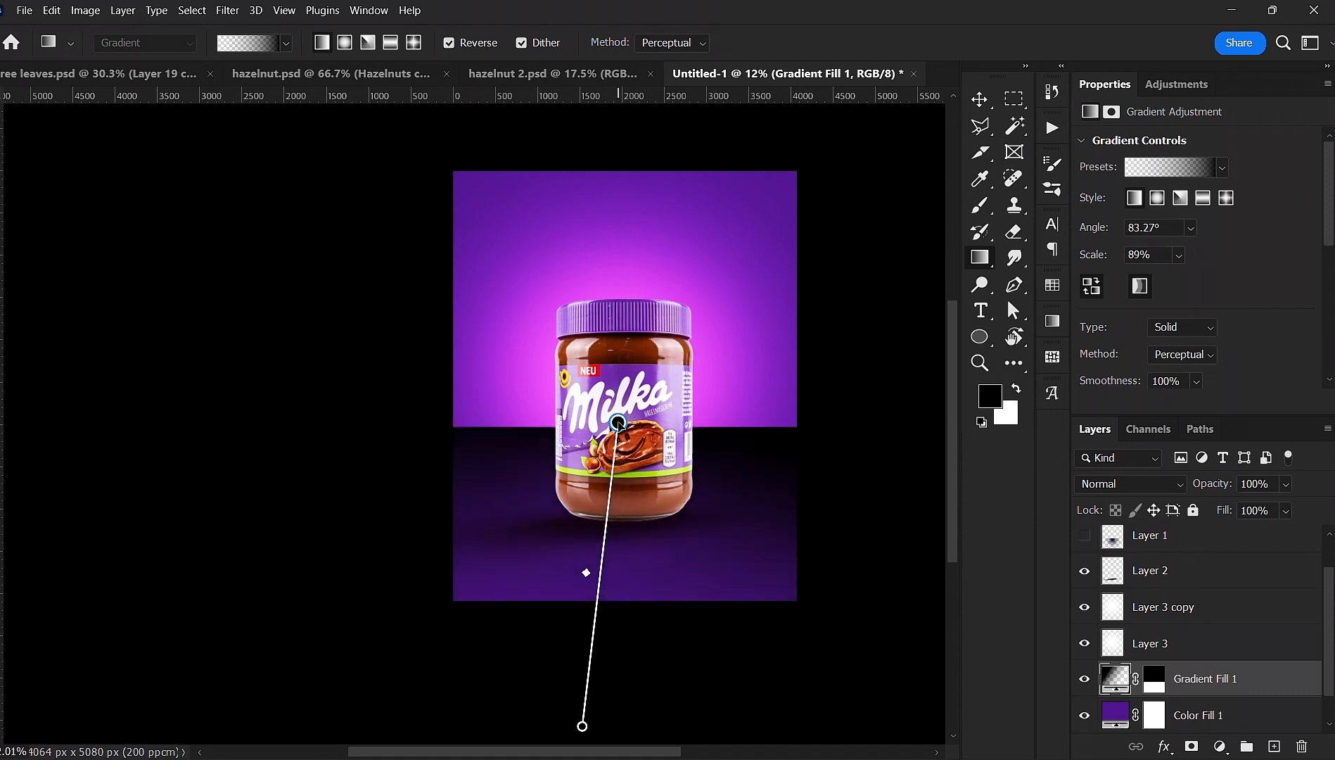
scroll(575, 652, down, 3)
drag(583, 624, 621, 554)
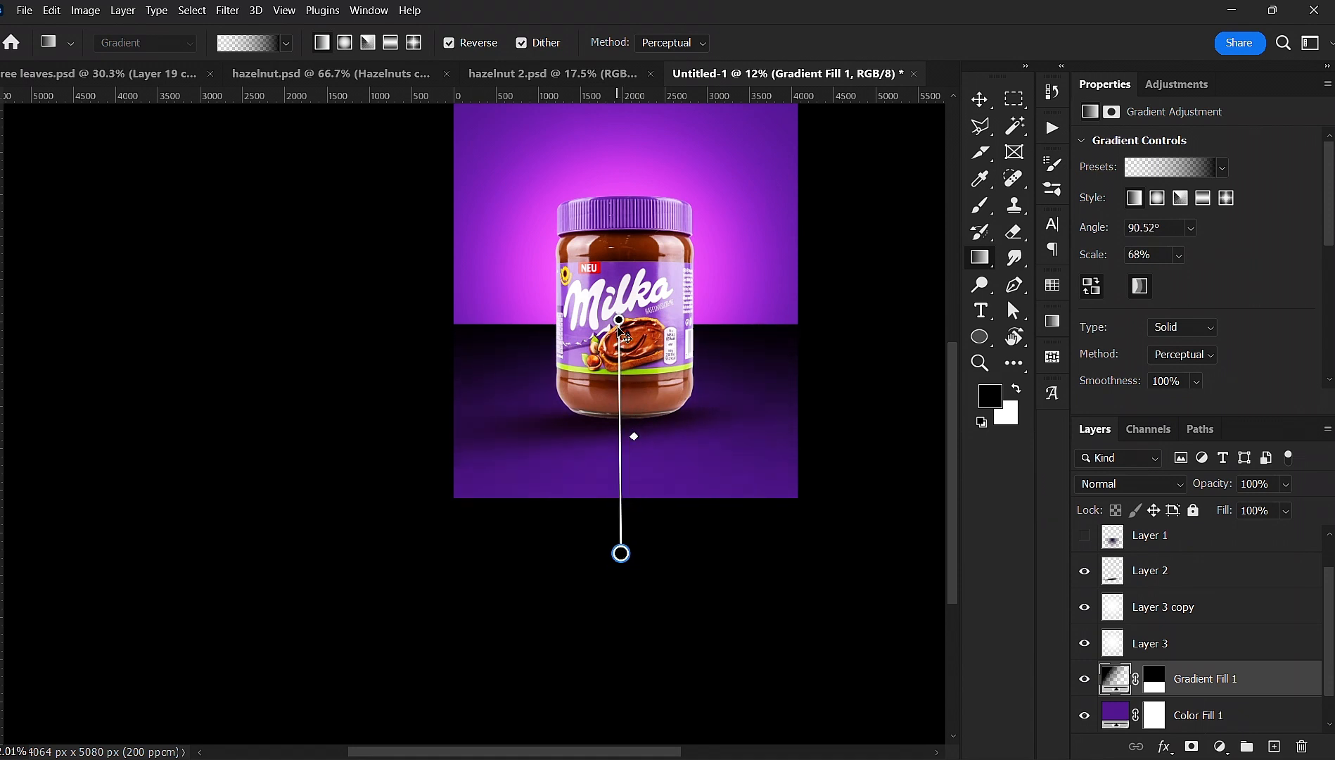
drag(618, 320, 618, 255)
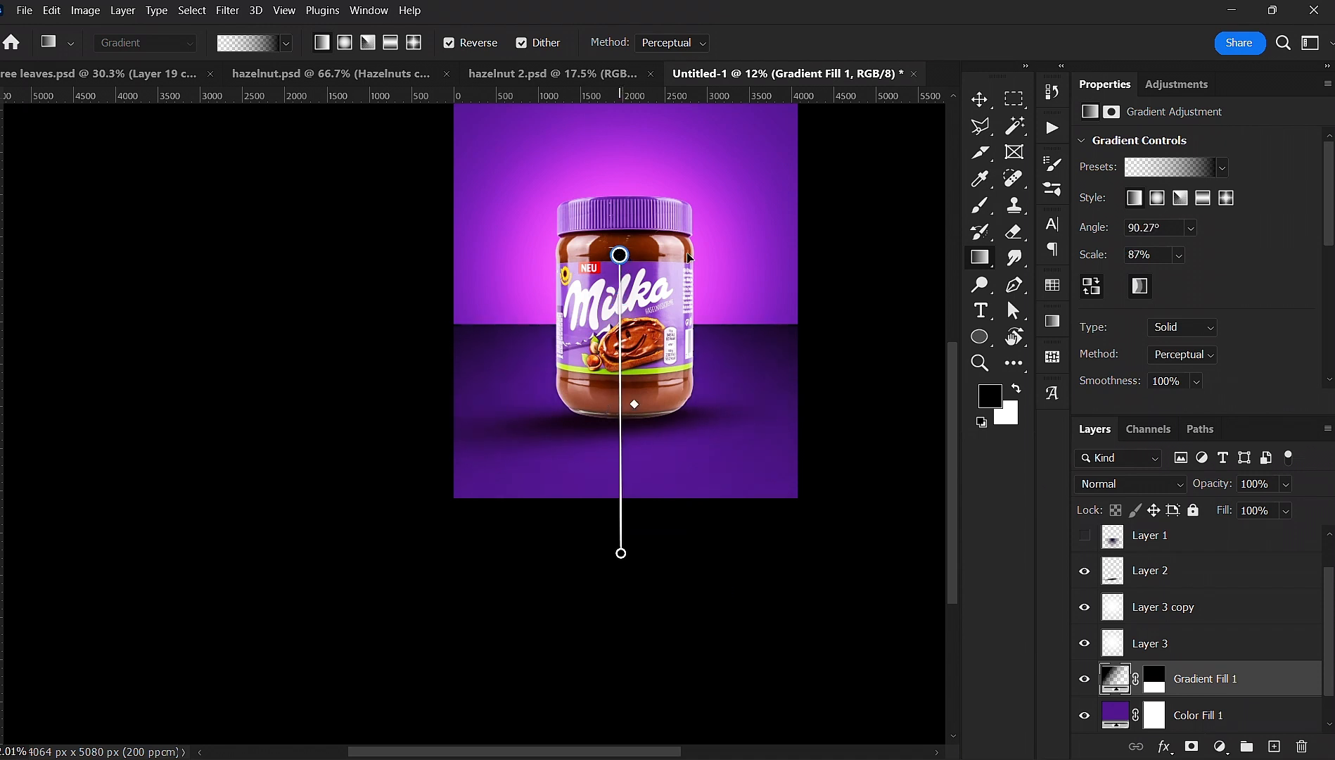
- Move the floor gradient straight down with Free Transform to a Y position of about 3286 px
click(979, 99)
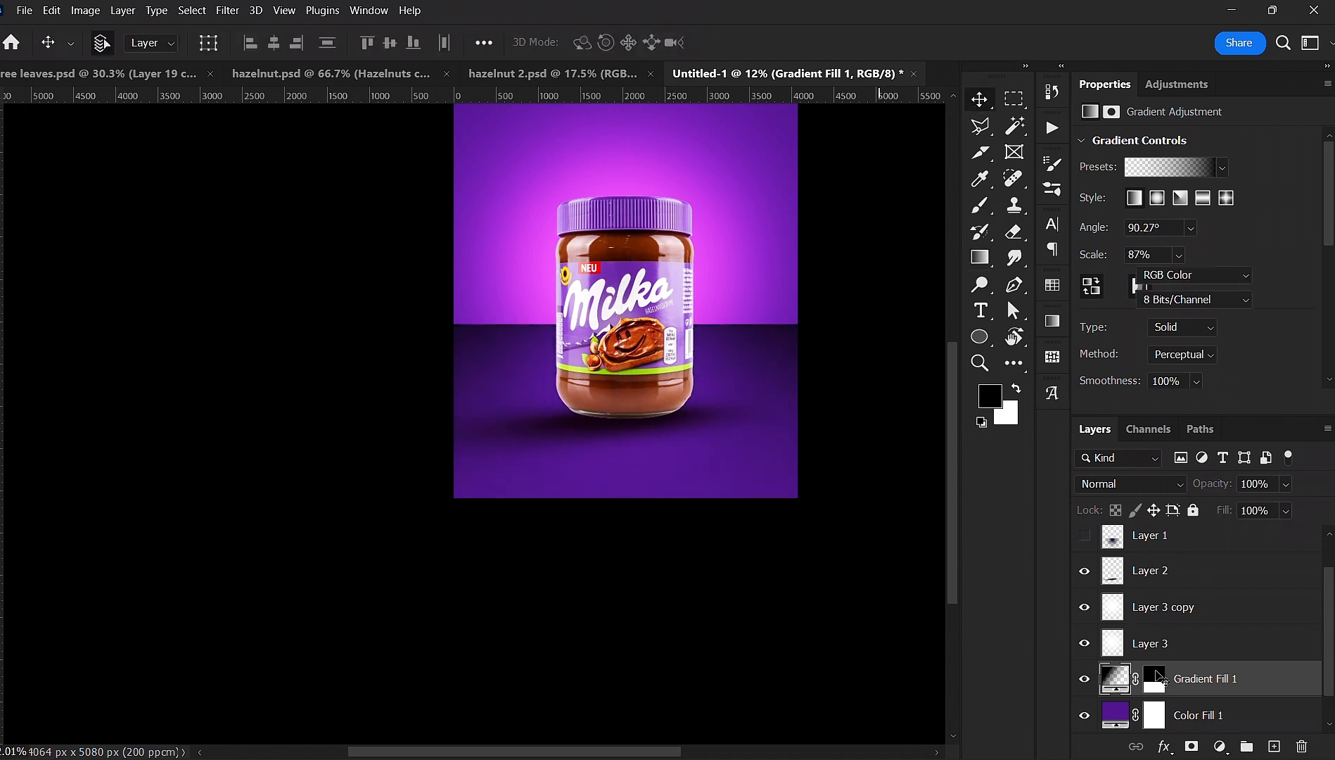
click(1300, 688)
key(ctrl+t)
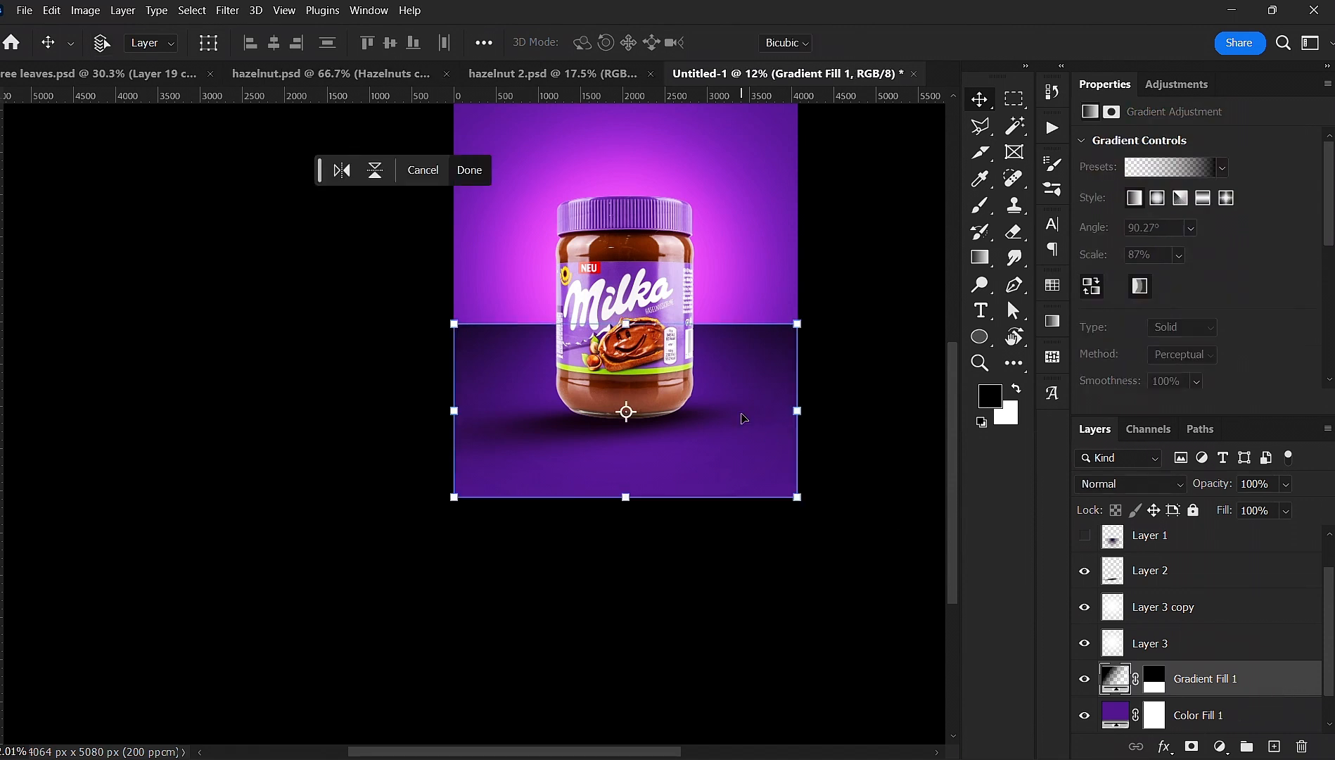
drag(742, 417, 743, 434)
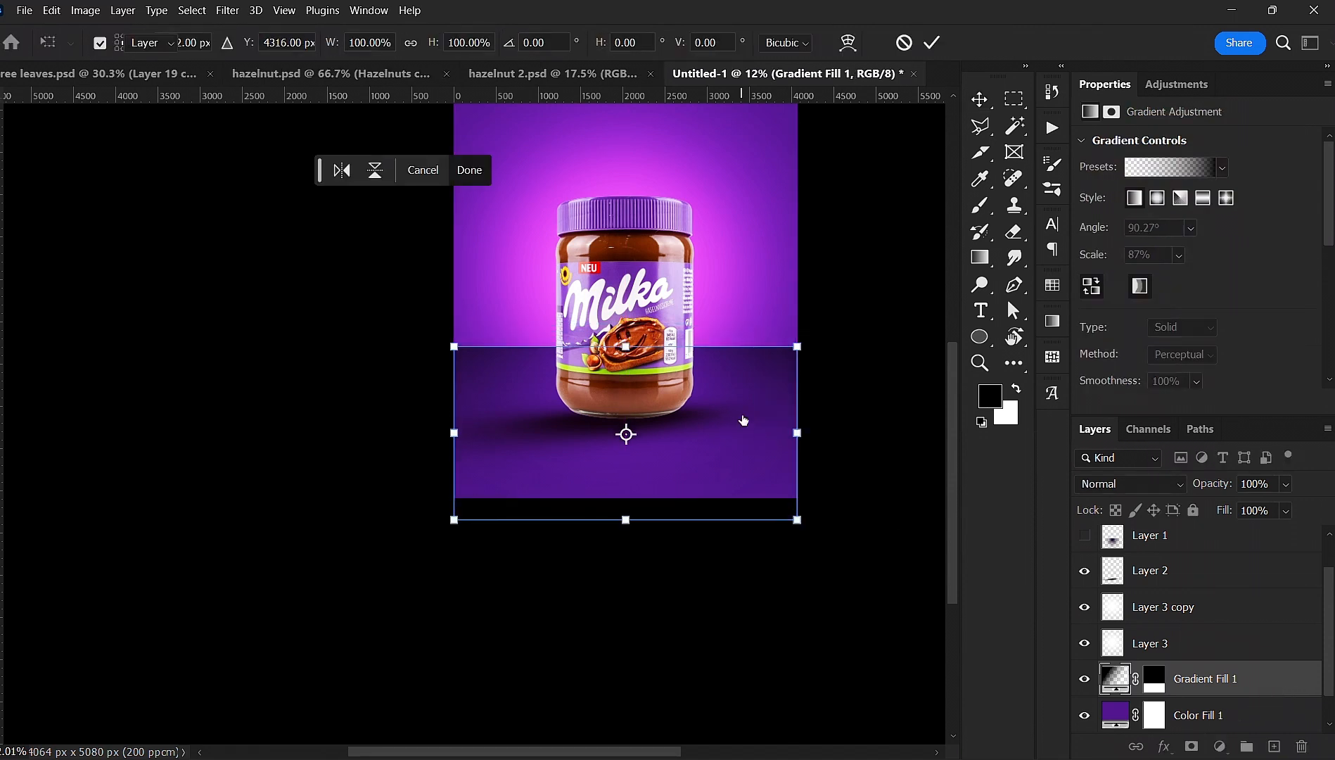
key(Return)
- Try converting the floor gradient layer to a smart object, and undo the conversion
right_click(1281, 697)
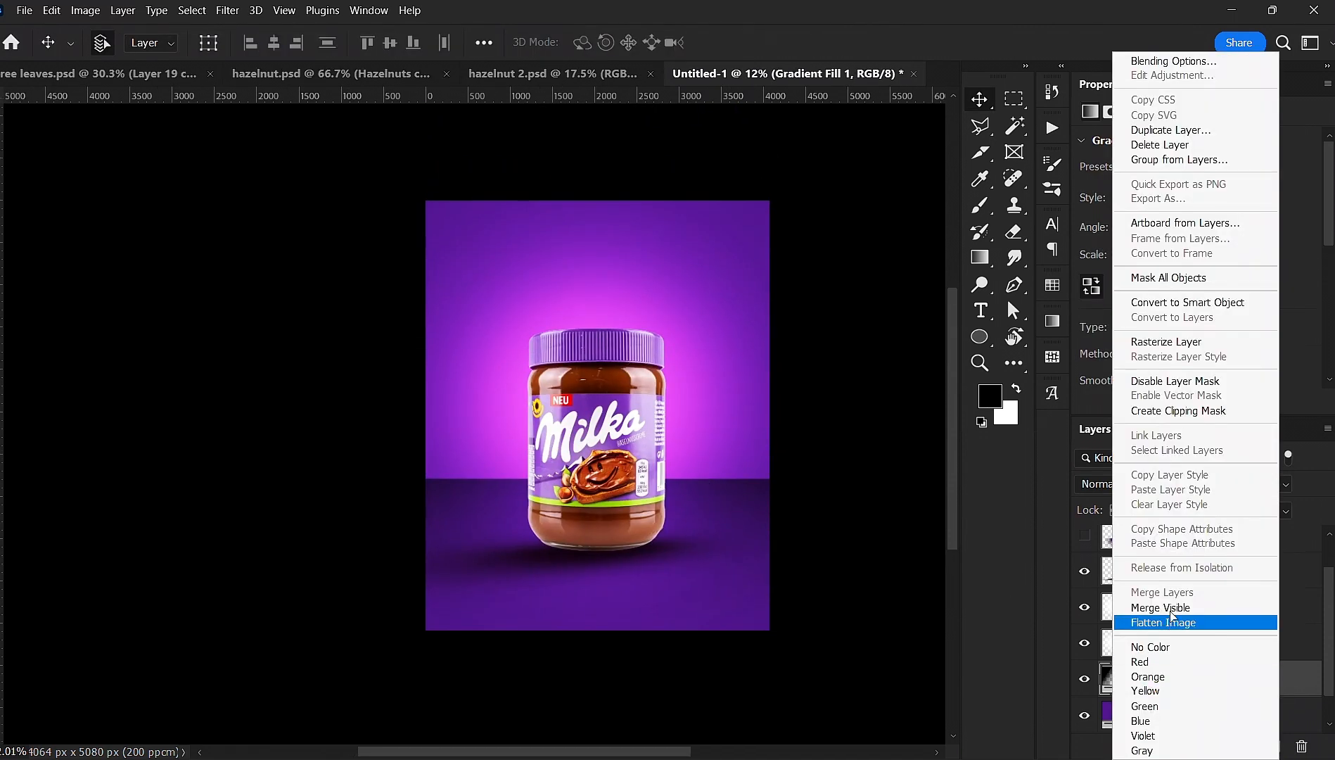
click(1196, 303)
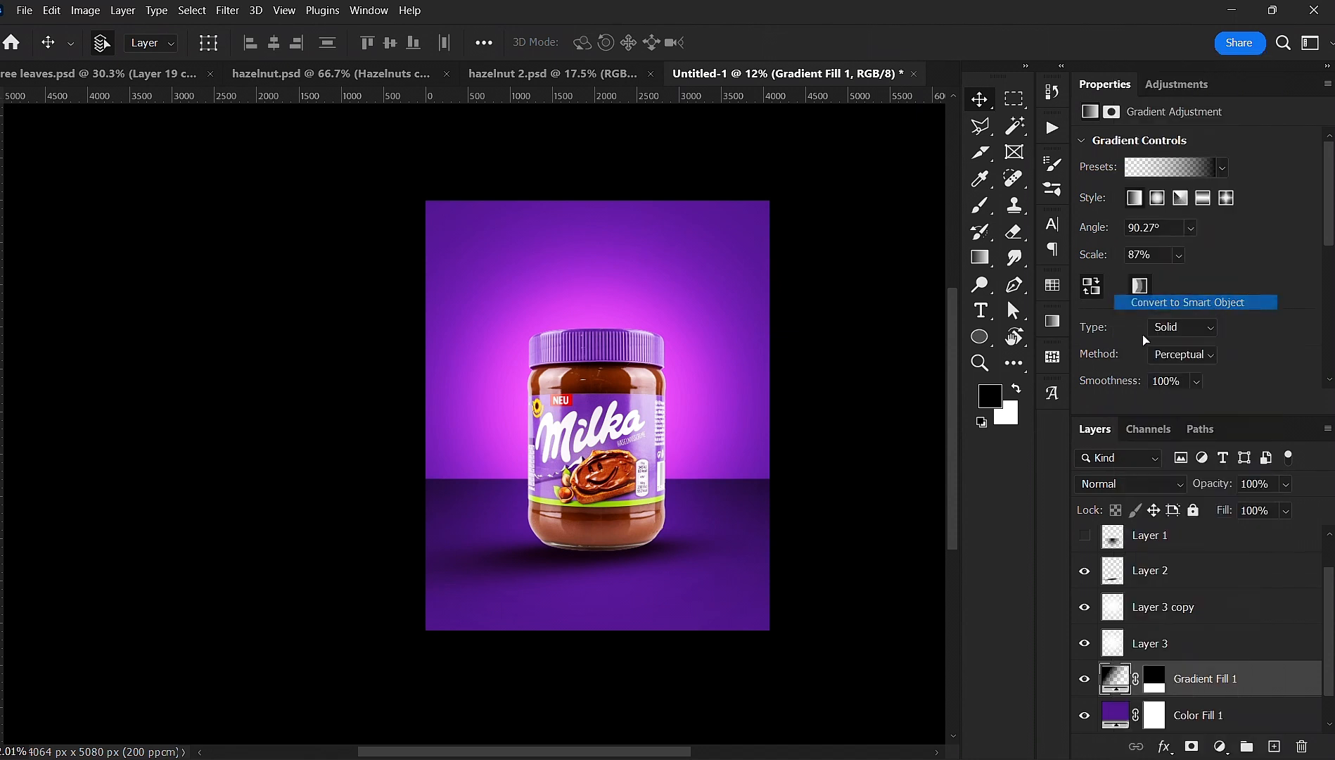
scroll(613, 435, up, 2)
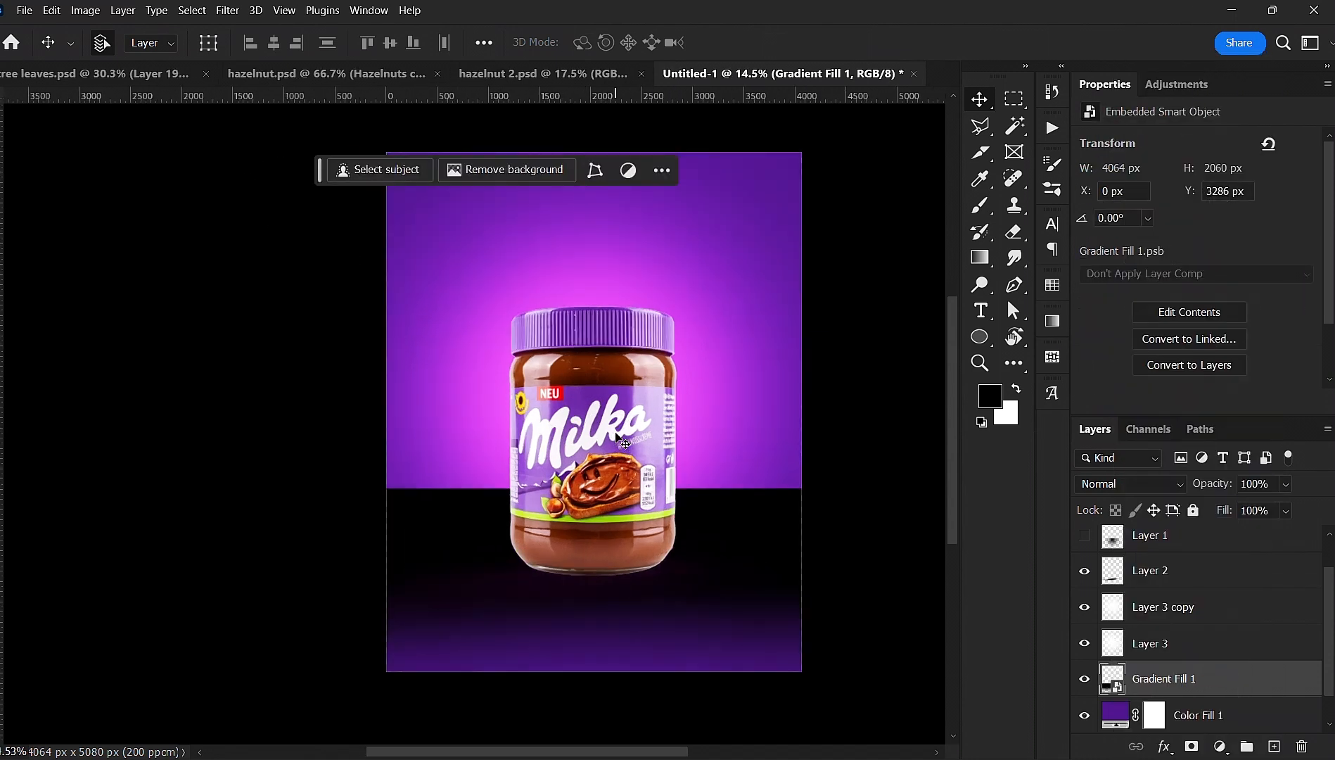
scroll(614, 435, down, 1)
drag(645, 505, 618, 476)
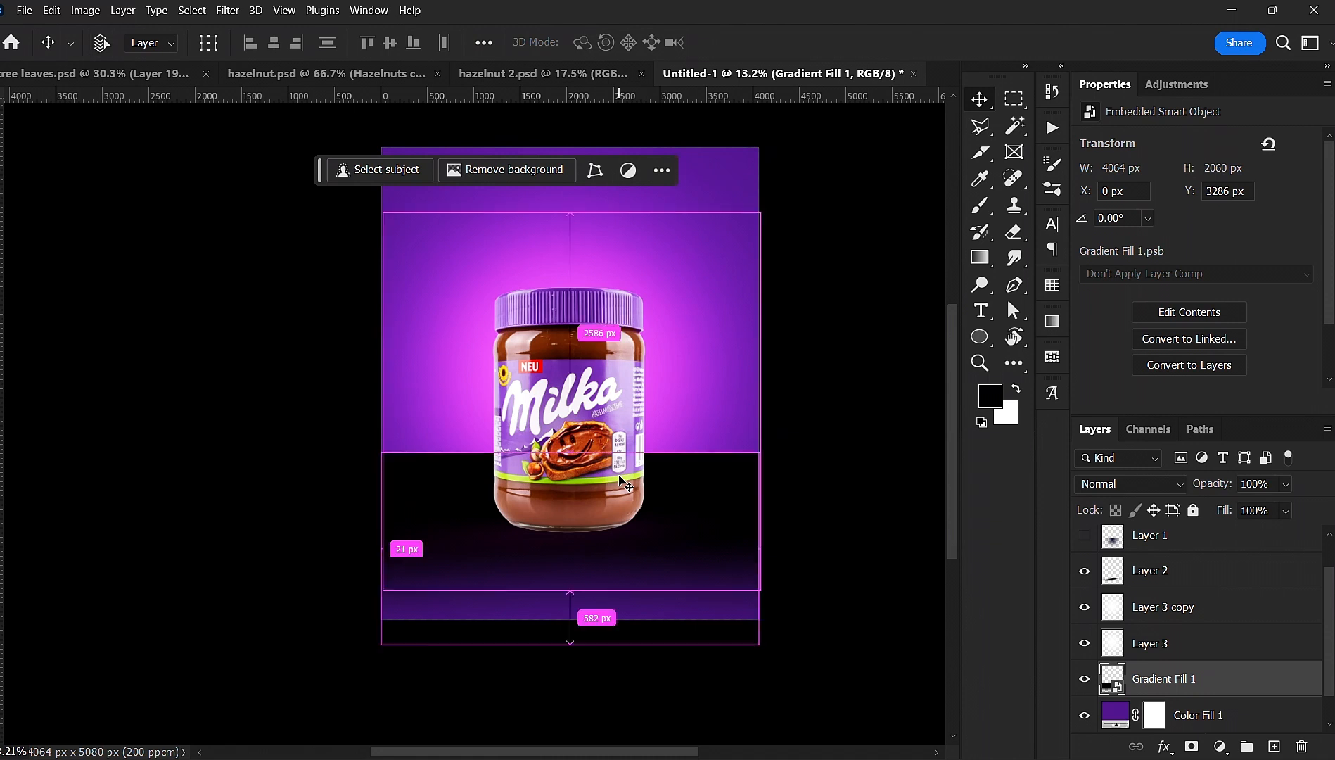
key(ctrl+z)
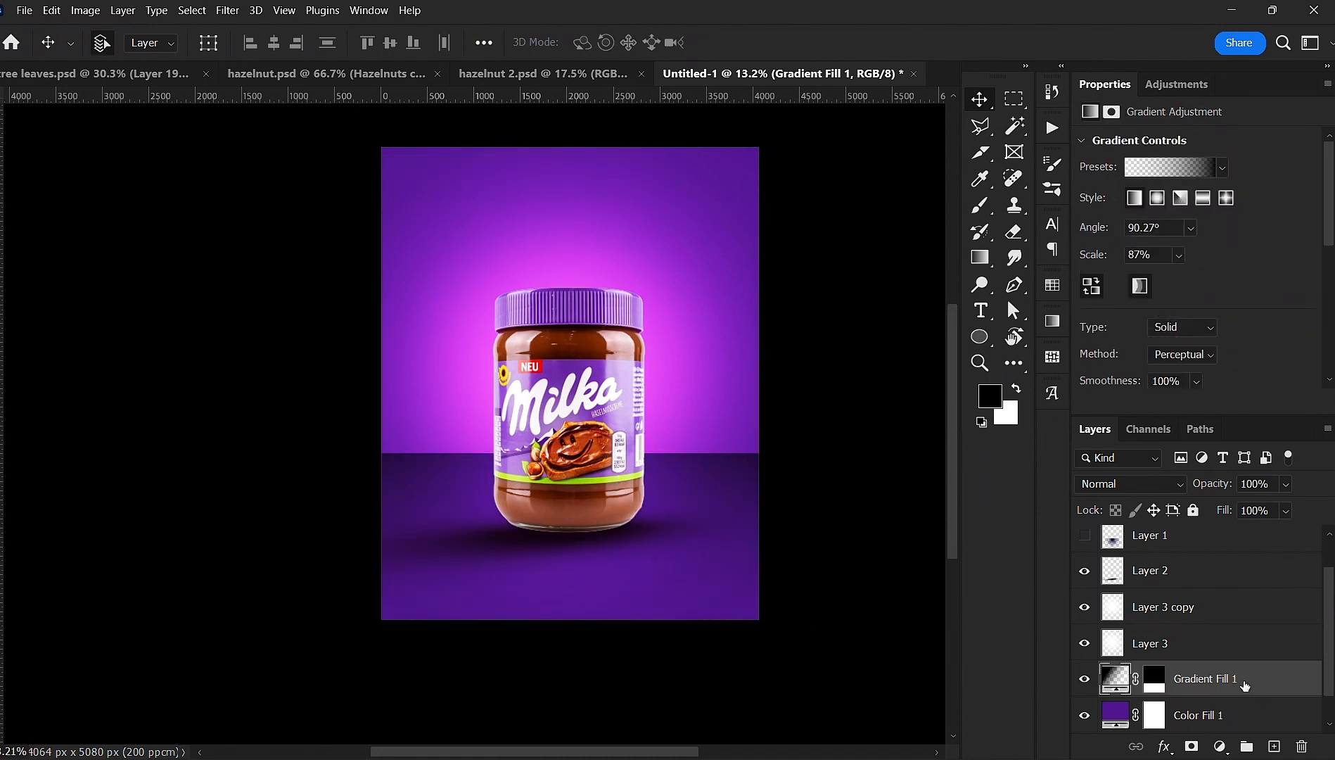
- Try disabling the floor gradient's layer mask, and undo it
right_click(1152, 681)
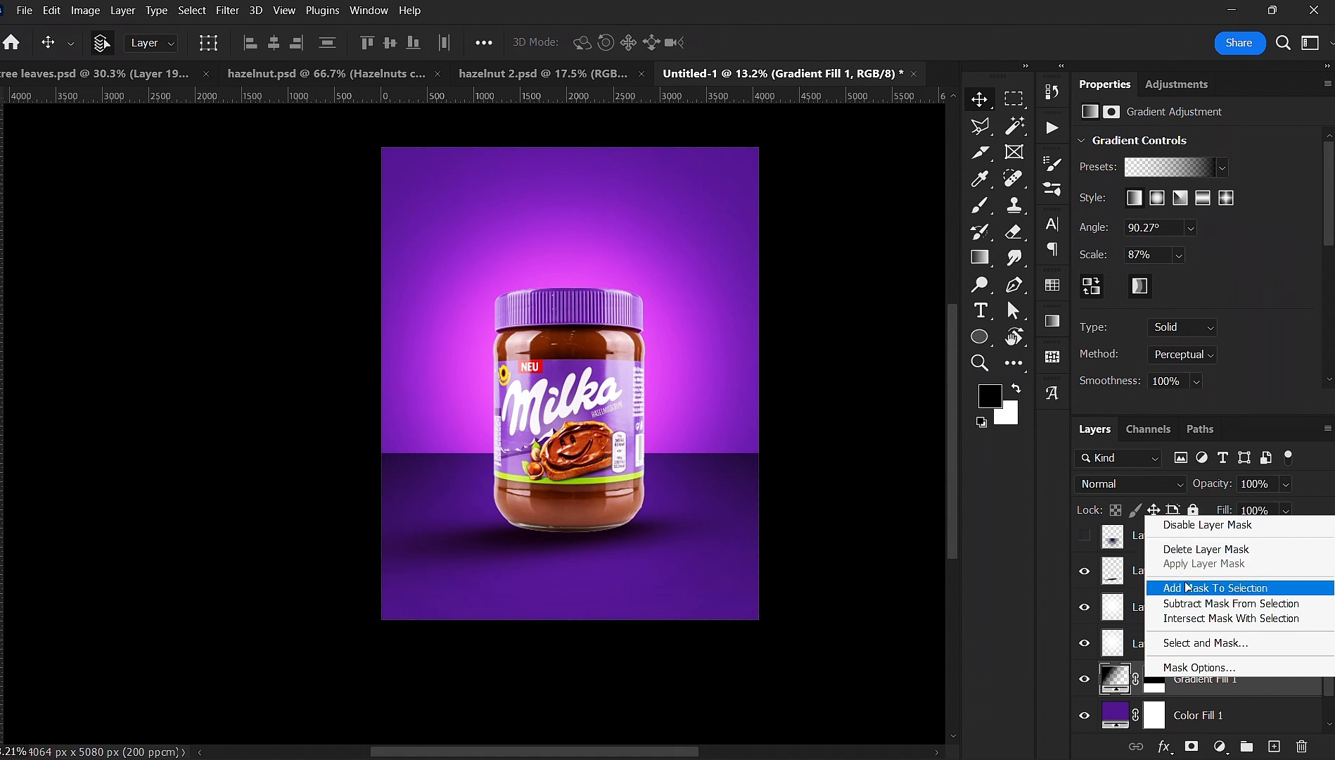
click(1196, 524)
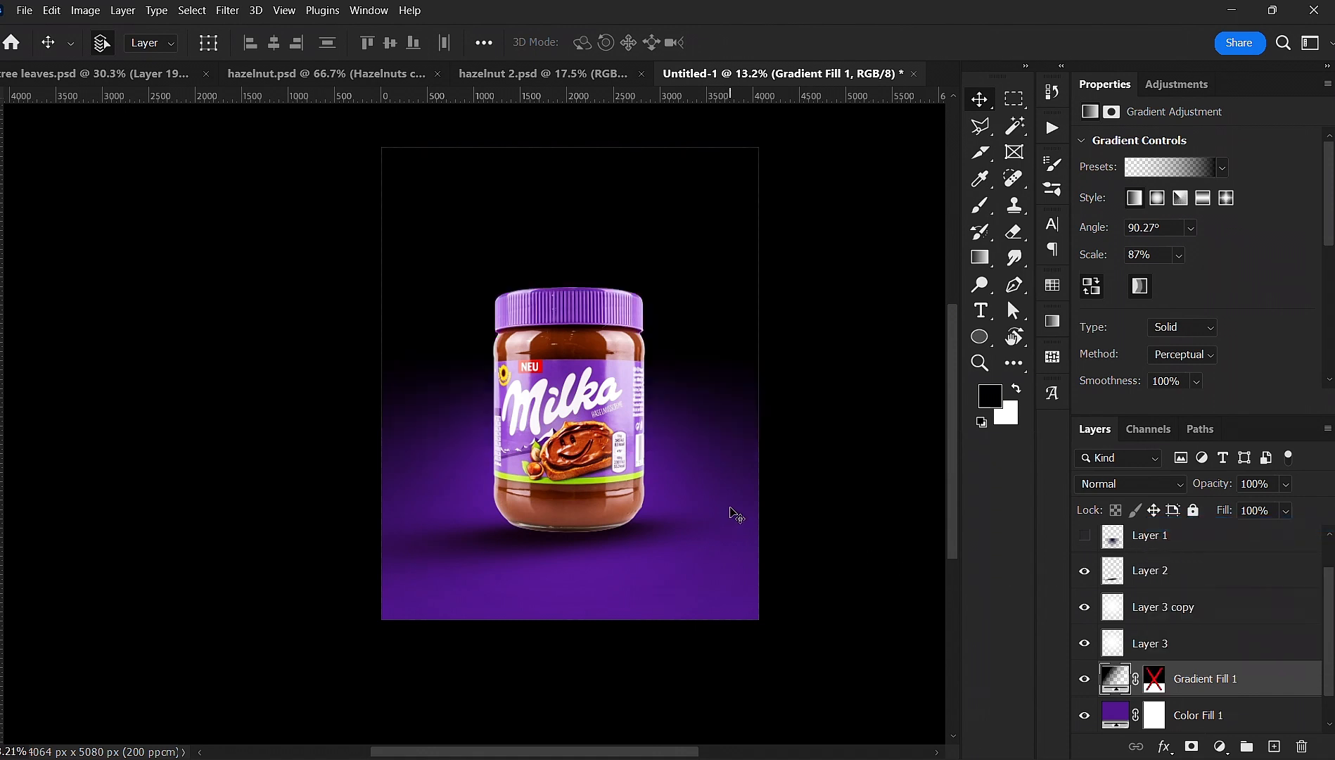
key(ctrl+z)
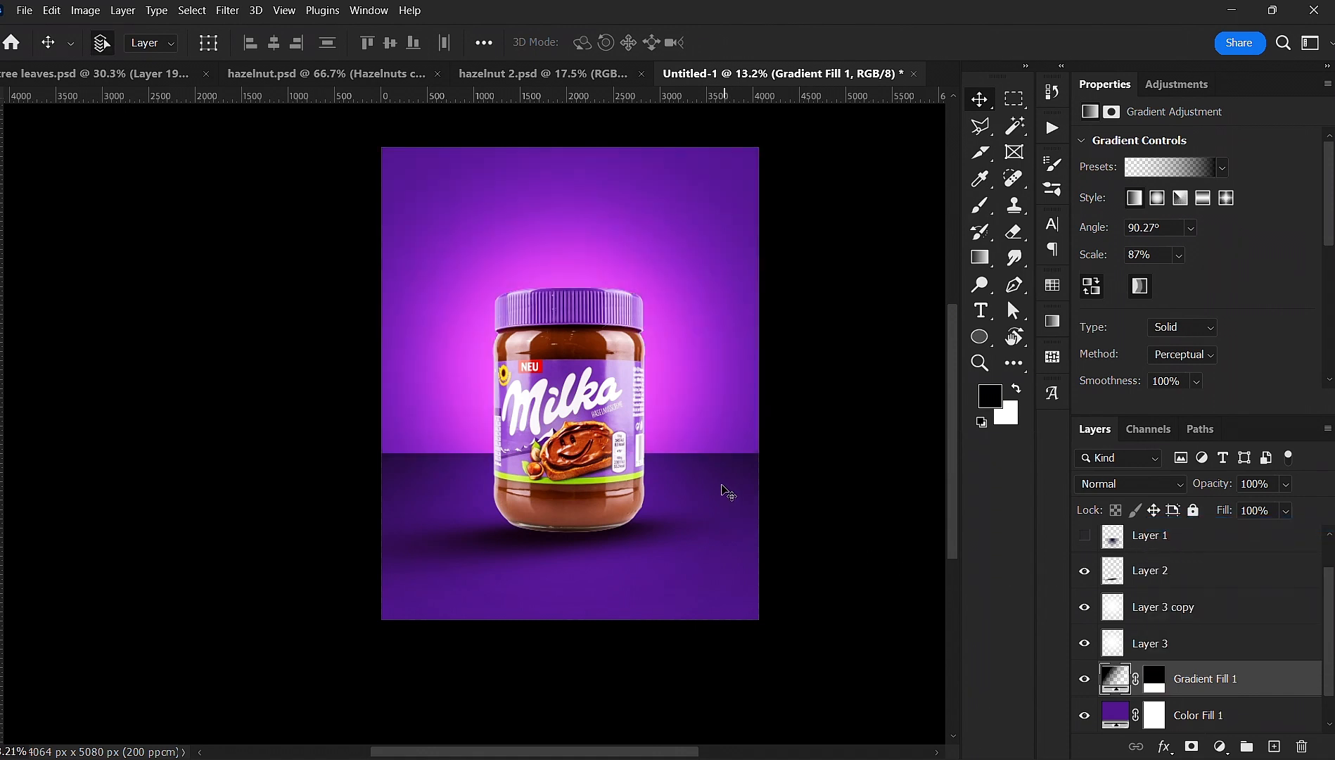
right_click(1282, 682)
click(871, 532)
- Apply a Gaussian Blur with a radius of about 107.1 pixels to the floor gradient, converting it to a smart object
click(228, 10)
mouse_move(288, 242)
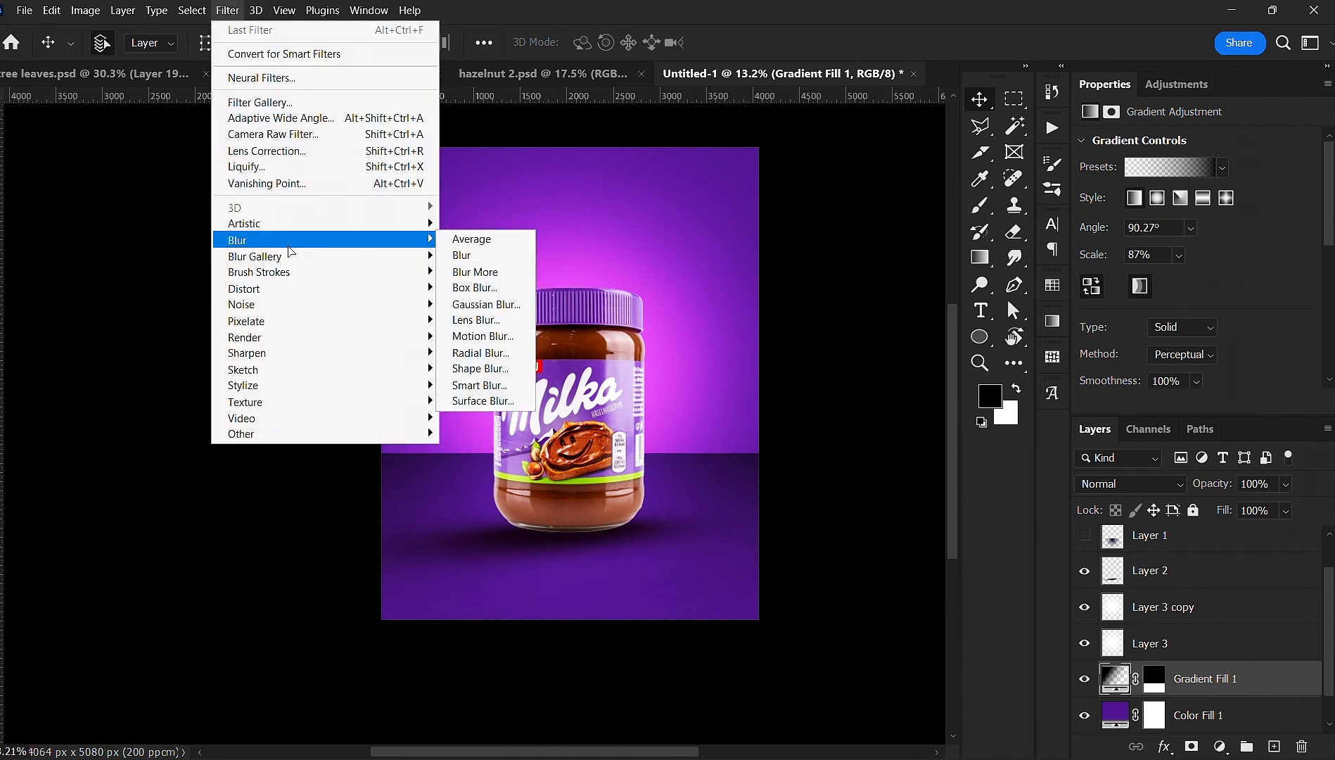
click(509, 304)
click(720, 304)
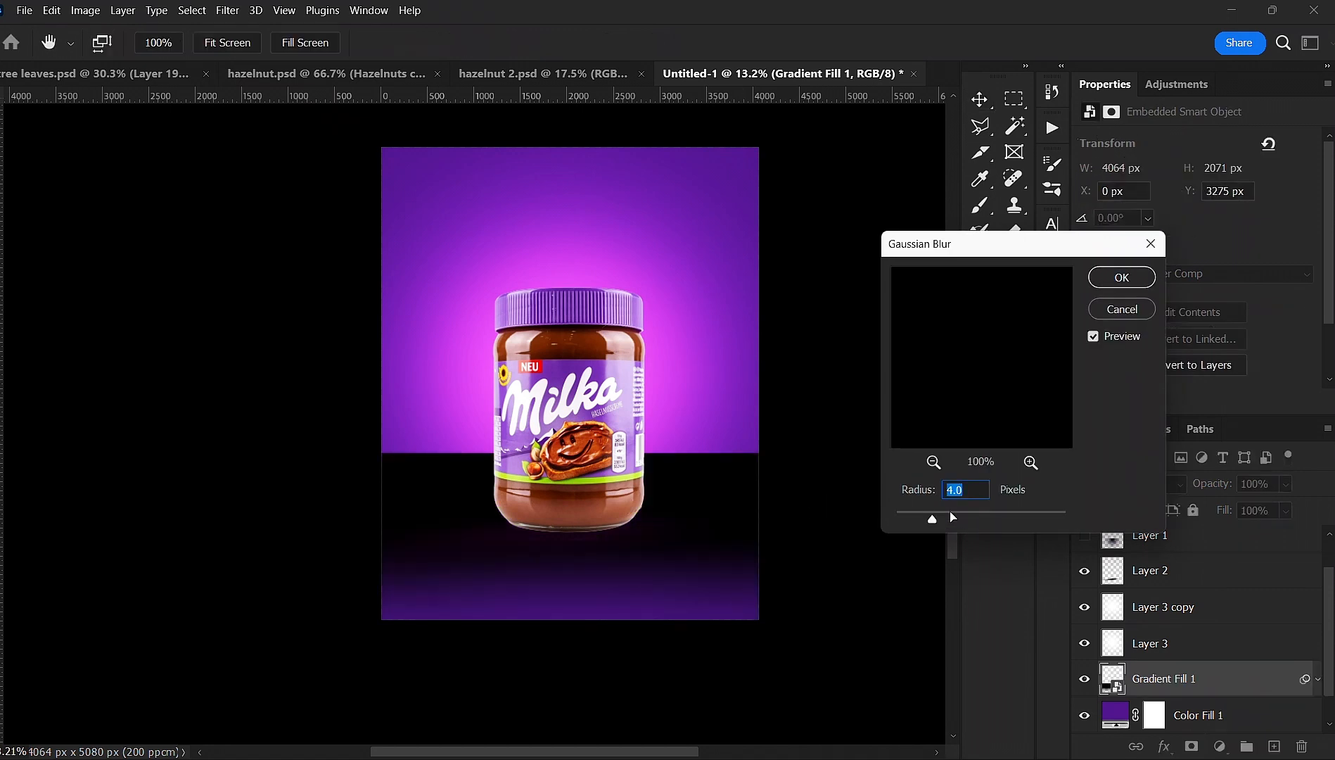
drag(969, 519, 1002, 526)
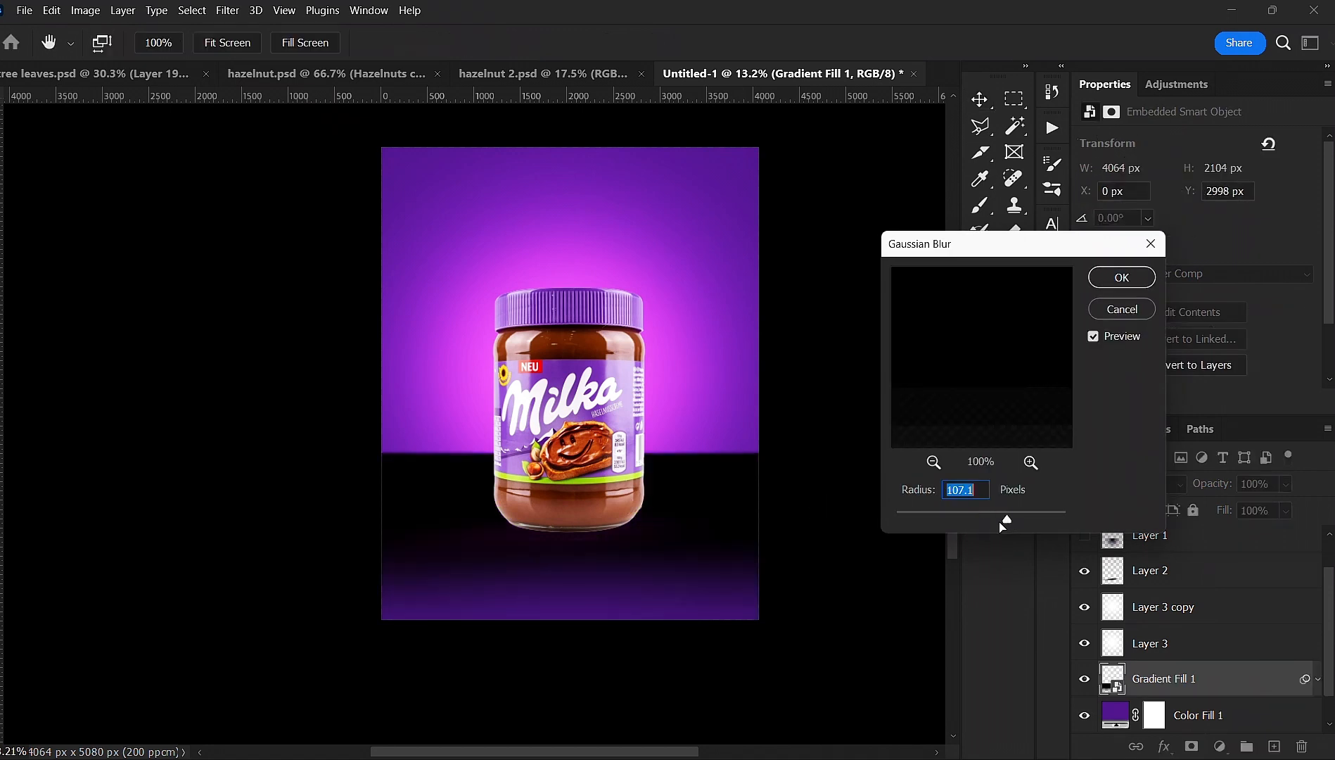
click(1121, 277)
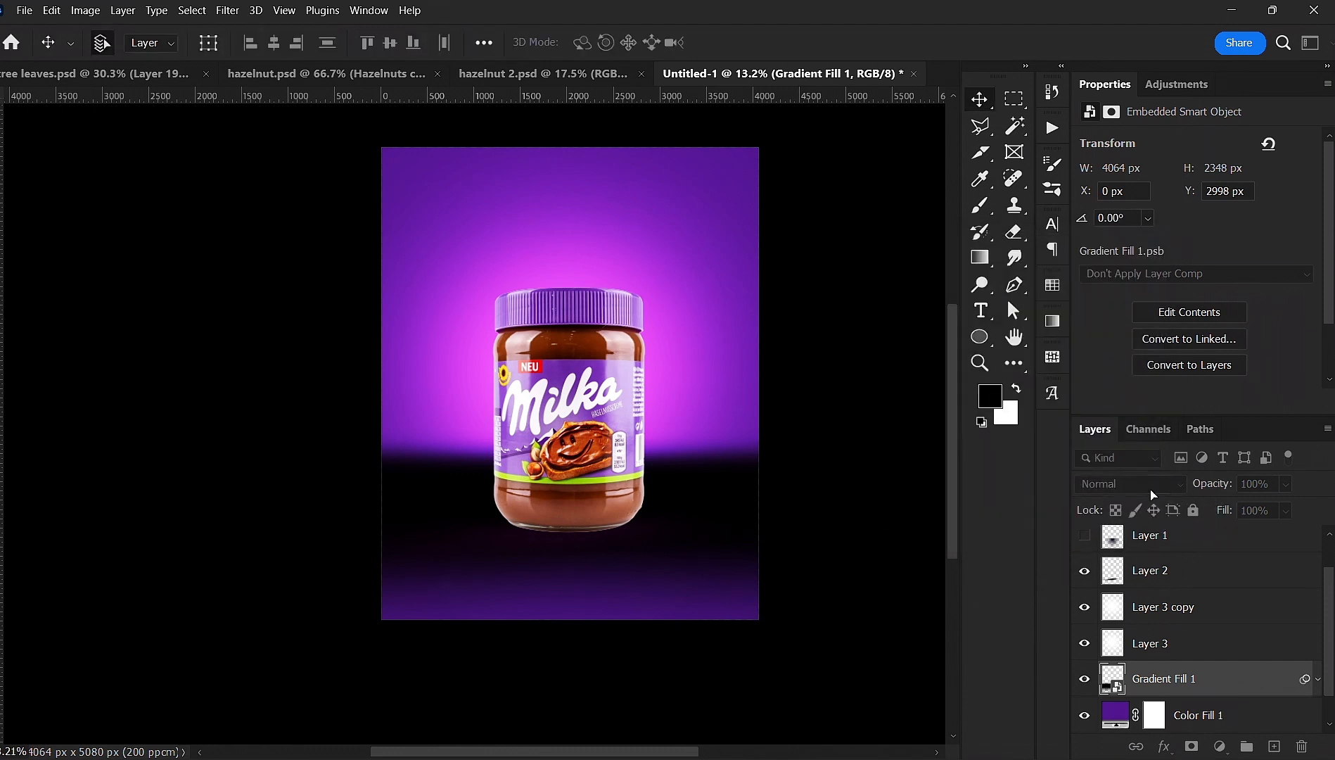
- Set the blurred floor gradient layer to Overlay blending with a 38% fill
click(1149, 486)
click(1146, 497)
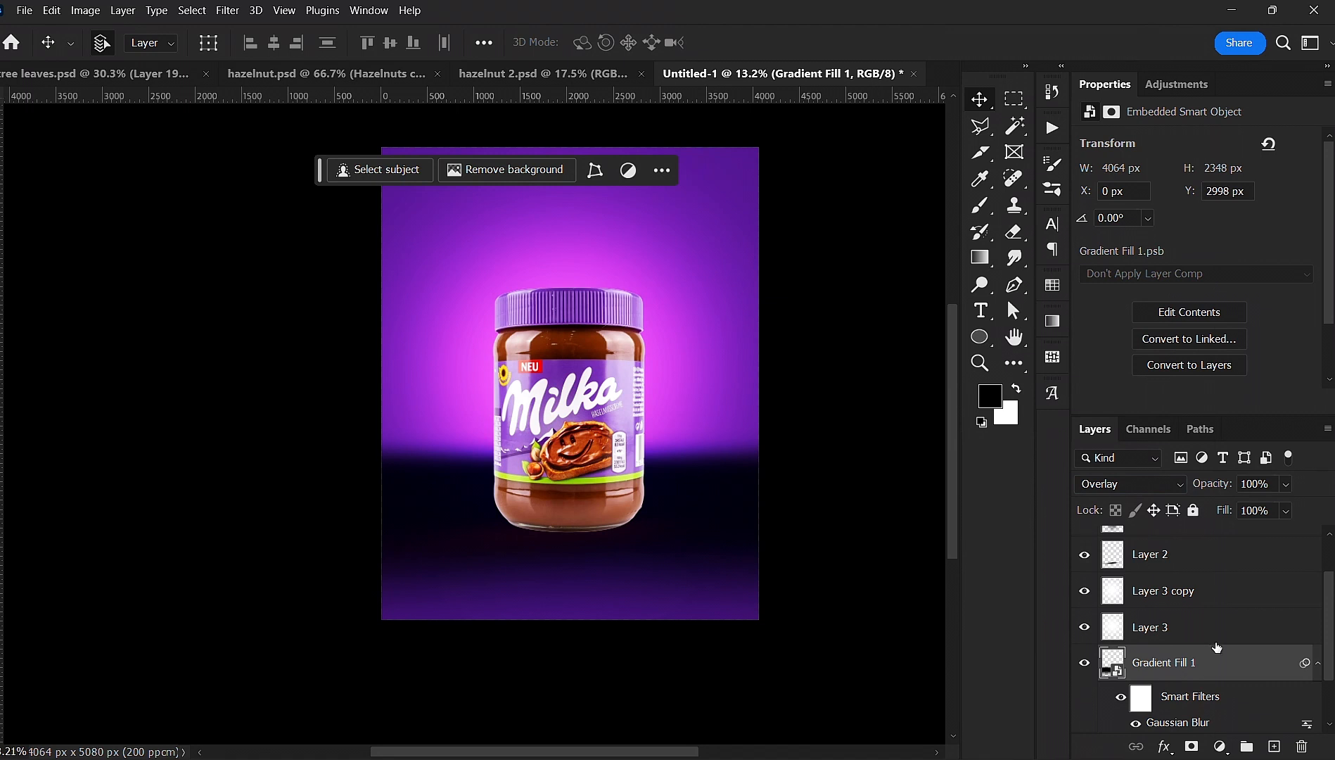
drag(1222, 511, 1101, 515)
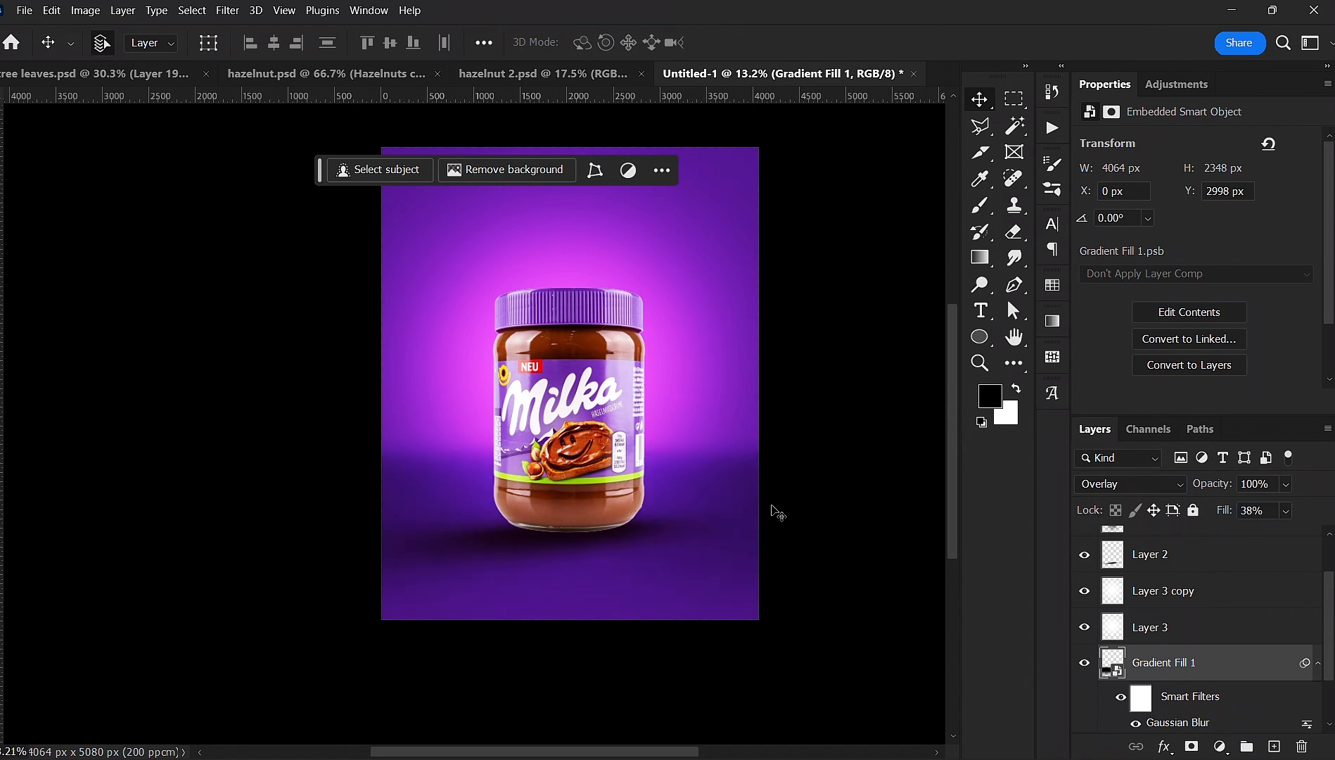
click(816, 521)
- Collapse the smart filter list beneath the floor gradient layer
scroll(697, 471, down, 2)
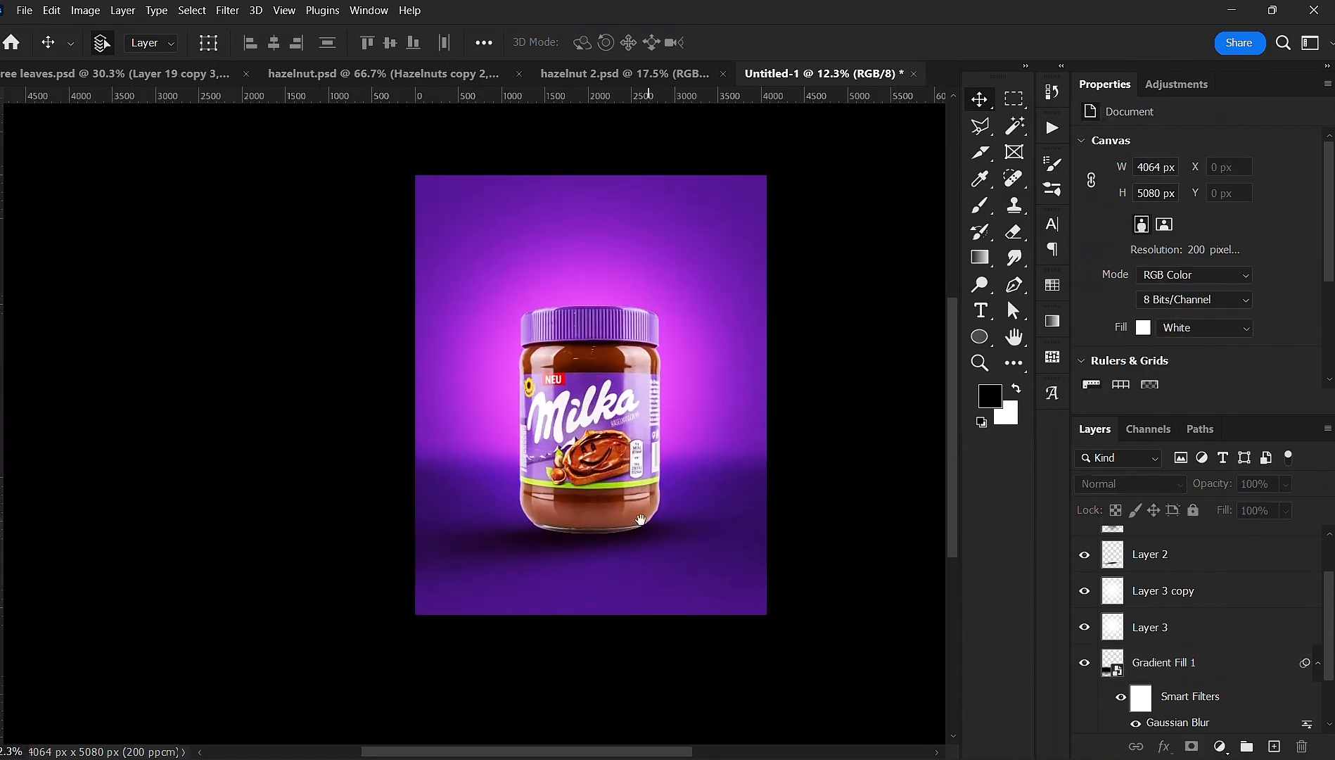
scroll(793, 568, up, 1)
scroll(1160, 638, down, 1)
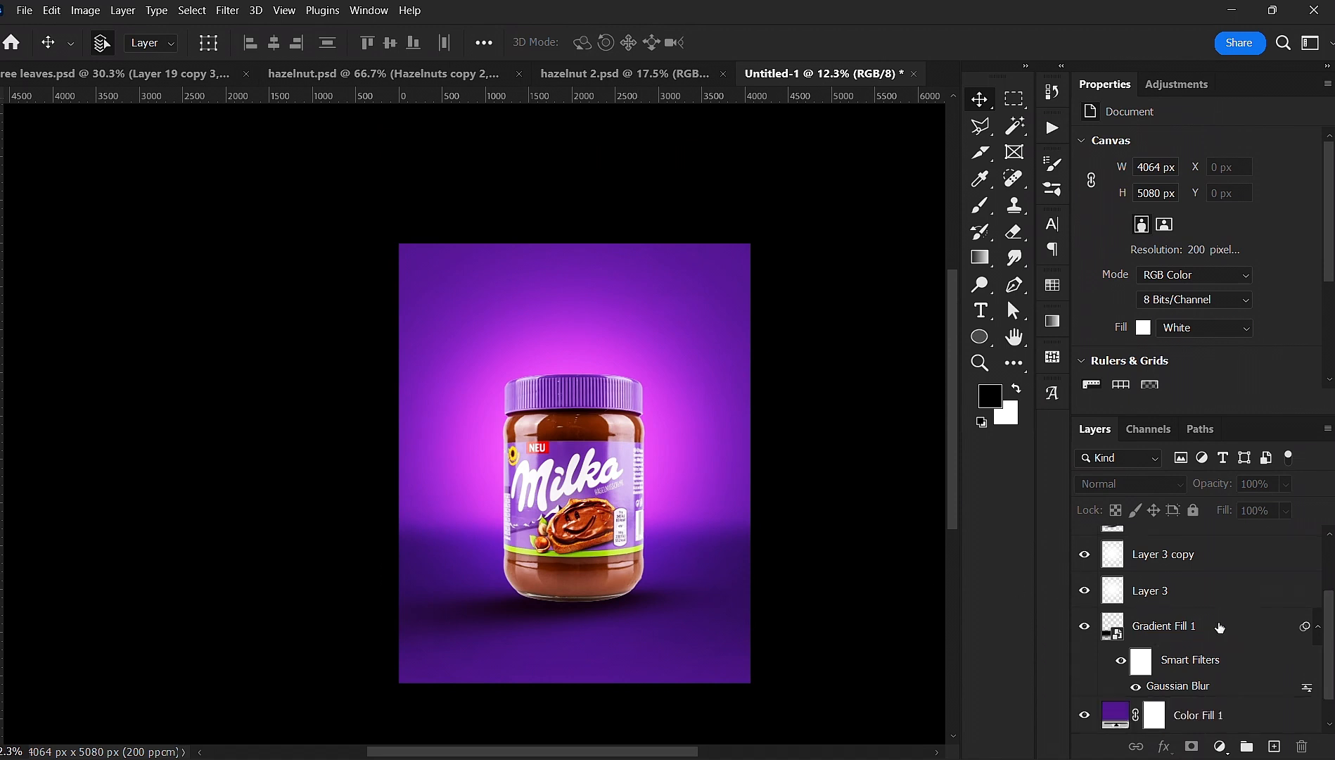
scroll(1219, 626, down, 1)
click(1317, 592)
scroll(826, 545, down, 1)
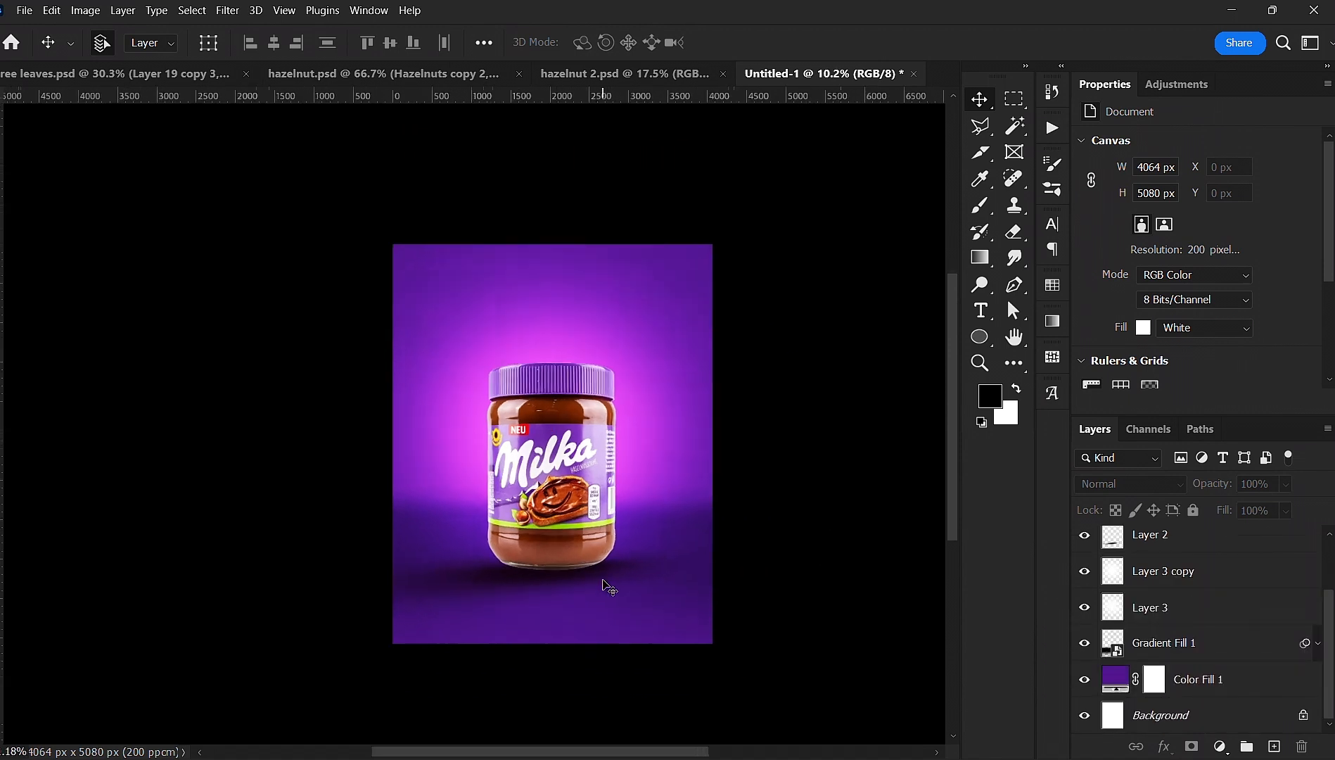
- Duplicate the masked Milka jar layer
scroll(605, 585, up, 2)
drag(631, 572, 656, 570)
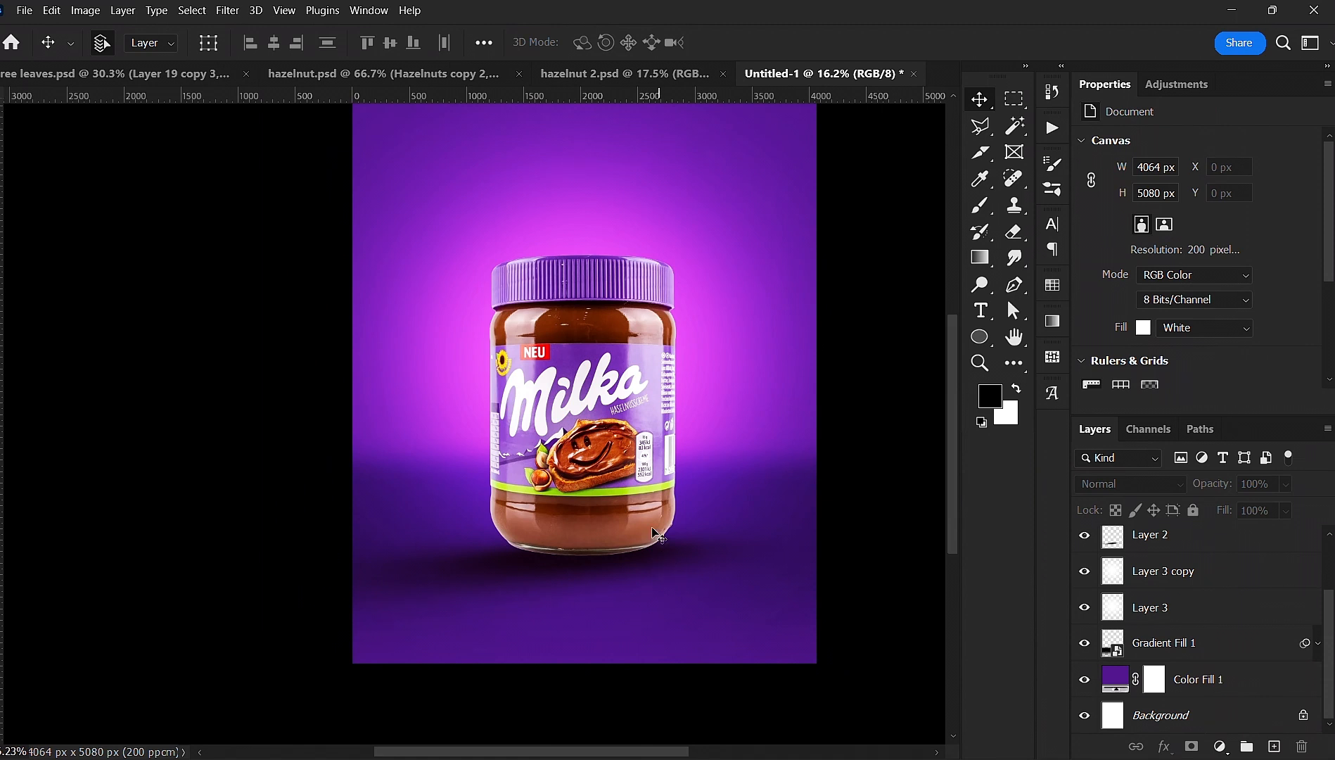
click(658, 534)
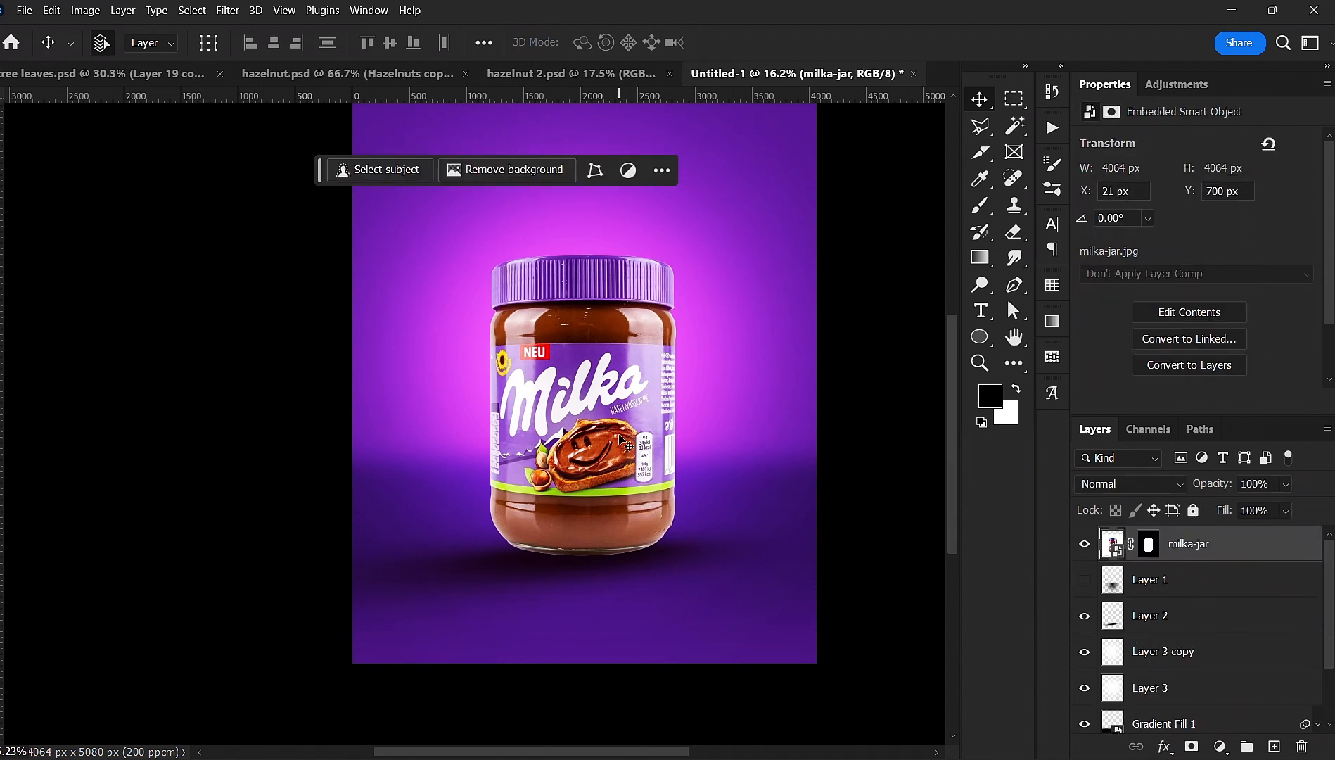
key(ctrl+j)
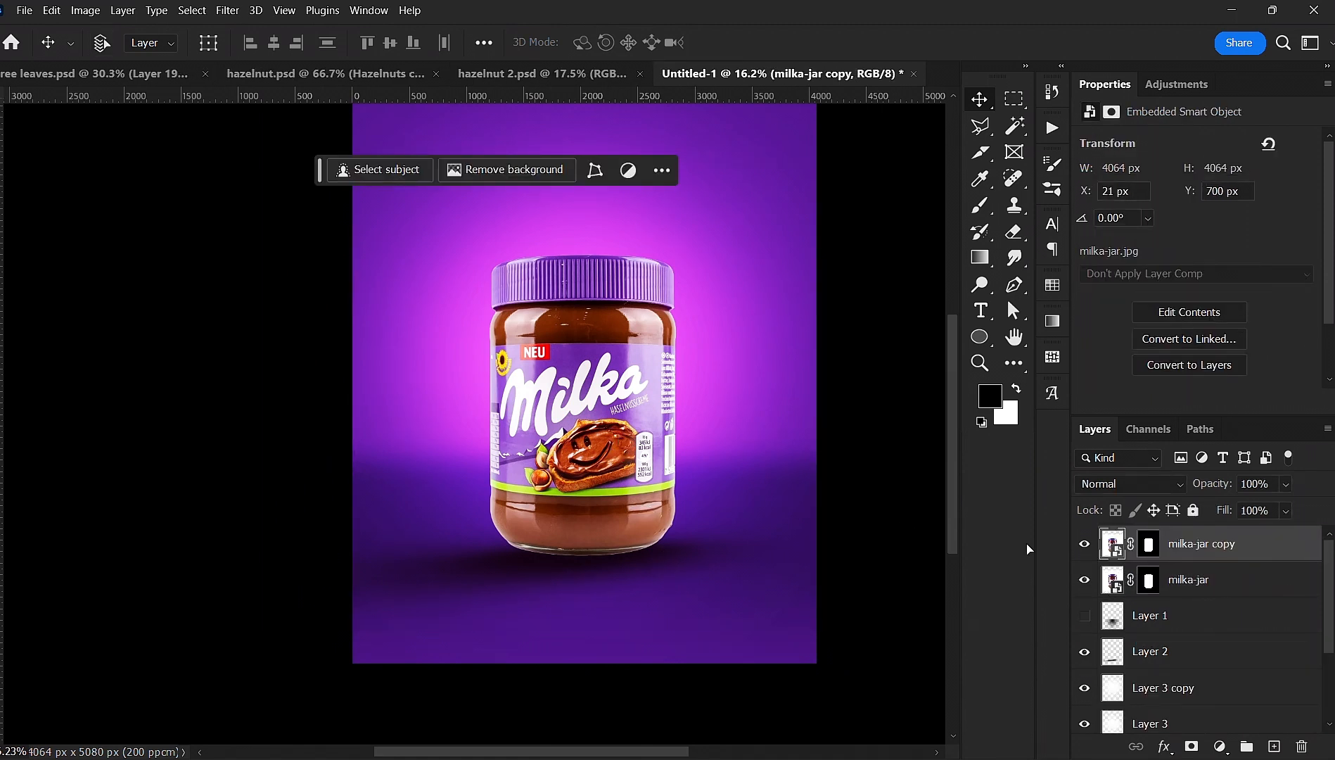
ctrl+click(1115, 548)
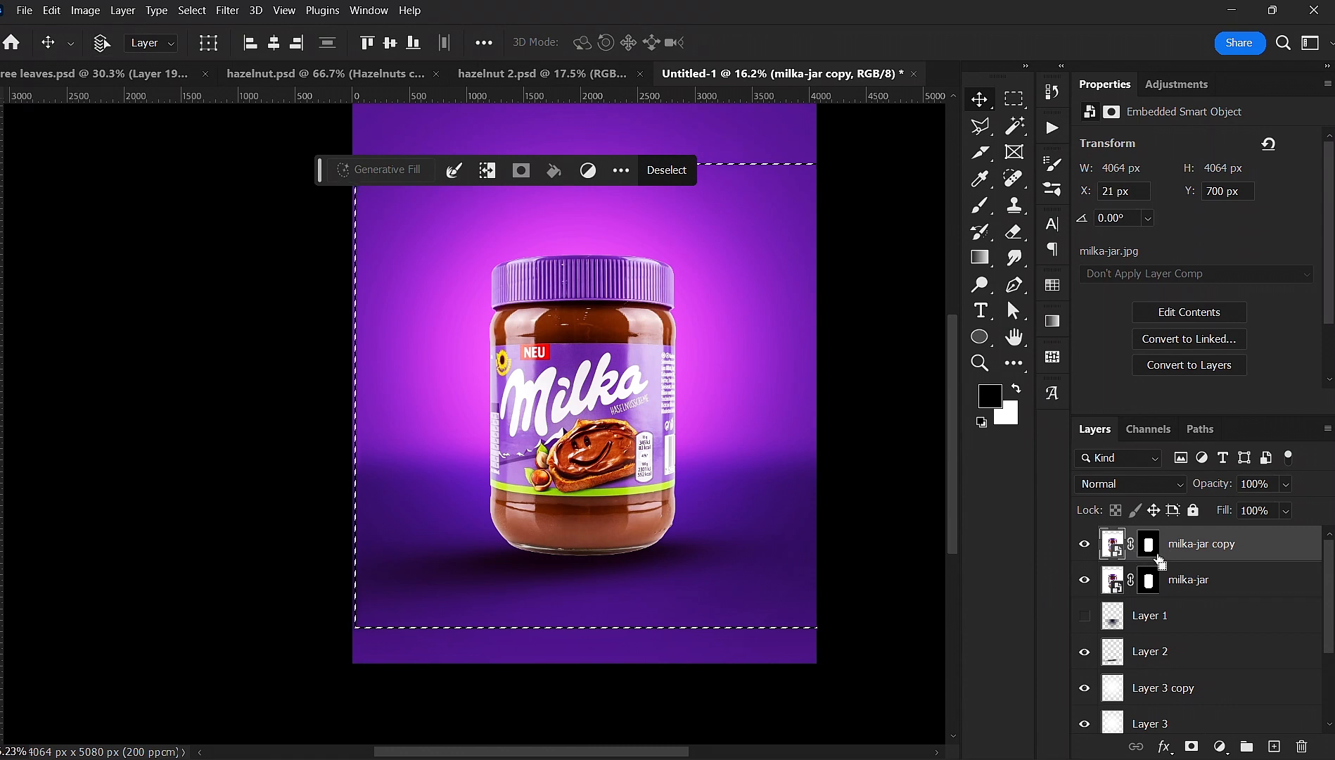
key(ctrl+d)
right_click(1223, 552)
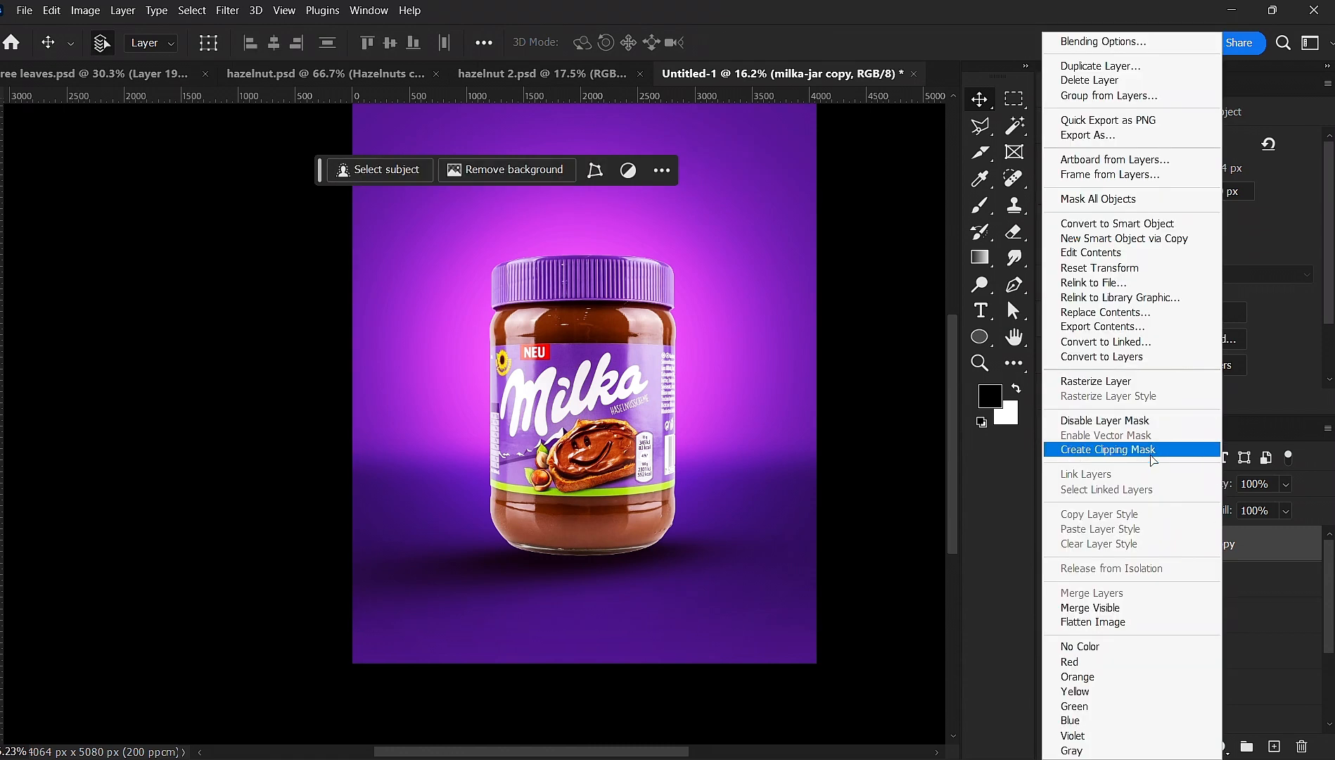
click(1263, 538)
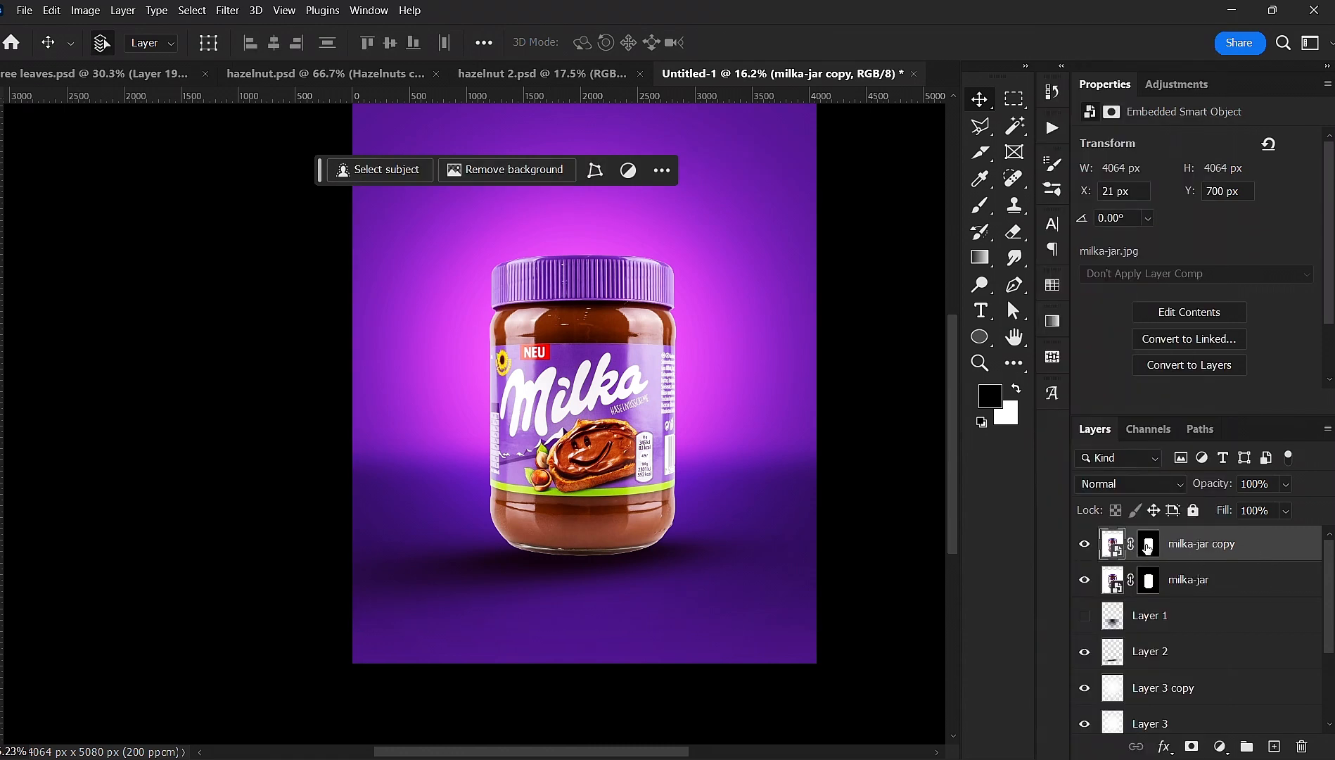
- Load the duplicated jar layer's mask as a selection around the jar's outline
right_click(1142, 543)
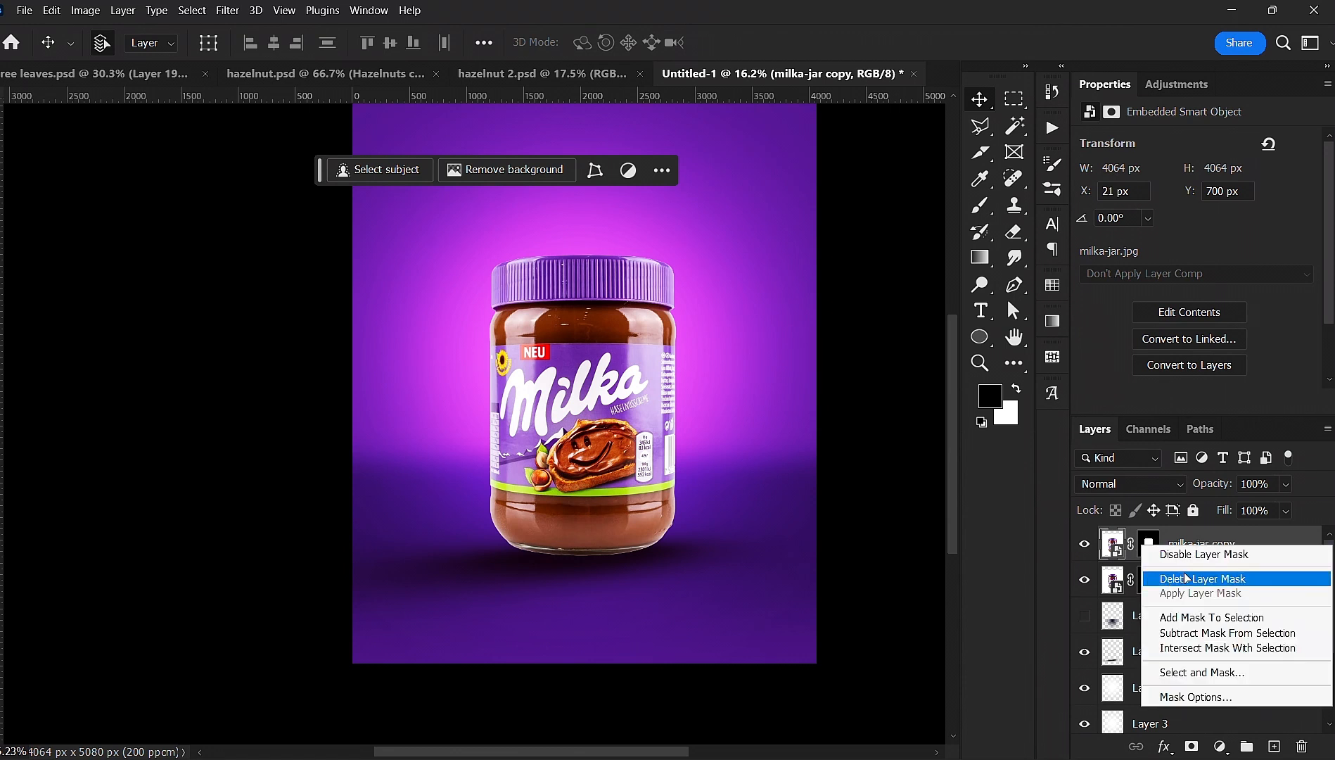
click(1190, 617)
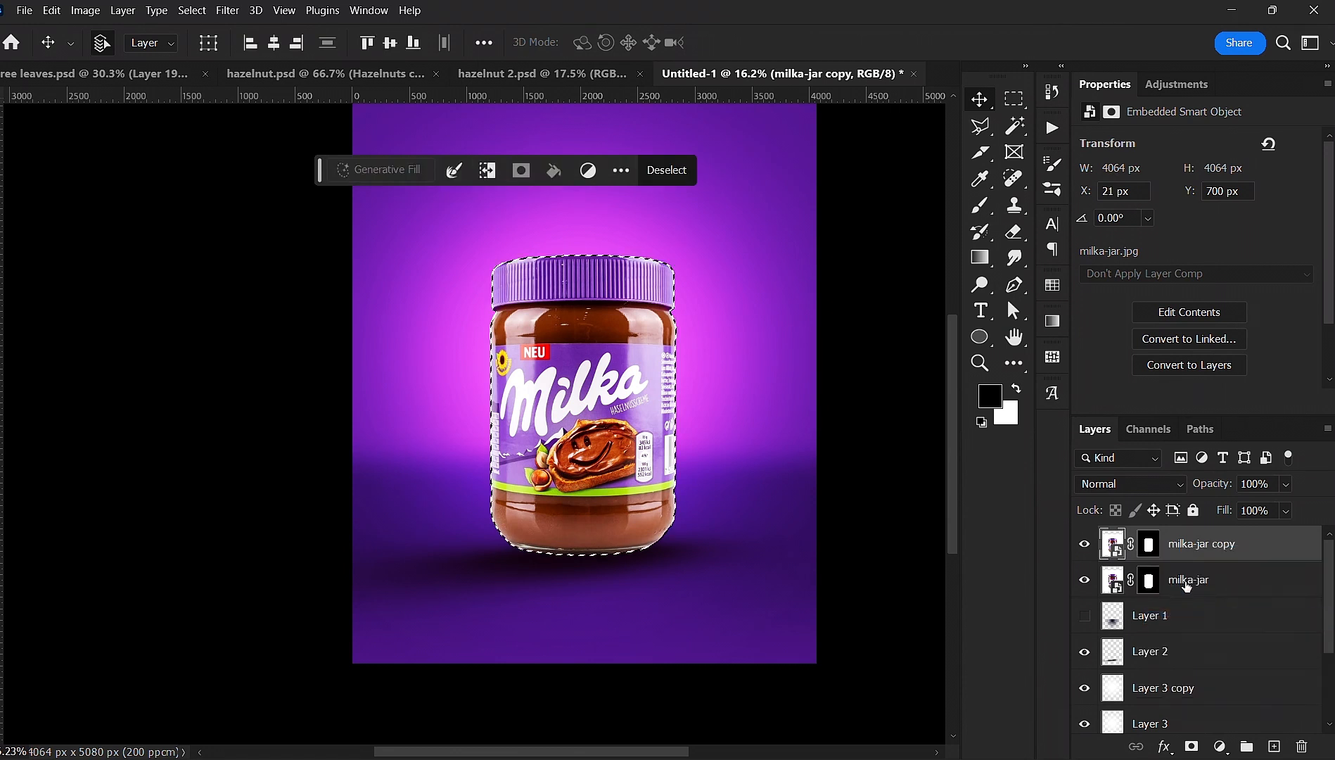
scroll(661, 461, down, 1)
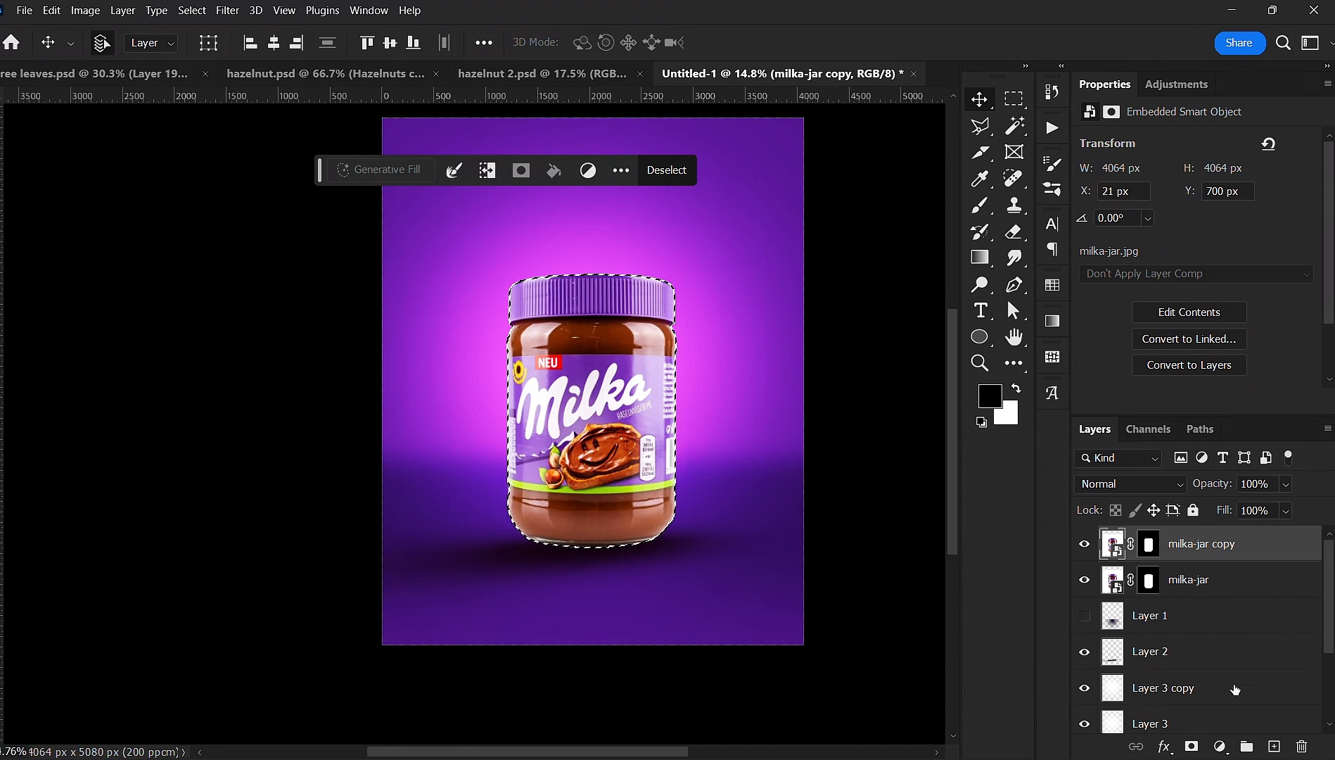
- Paint the jar-shaped selection solid black on a new layer with a large soft brush, and clear the selection
click(1271, 744)
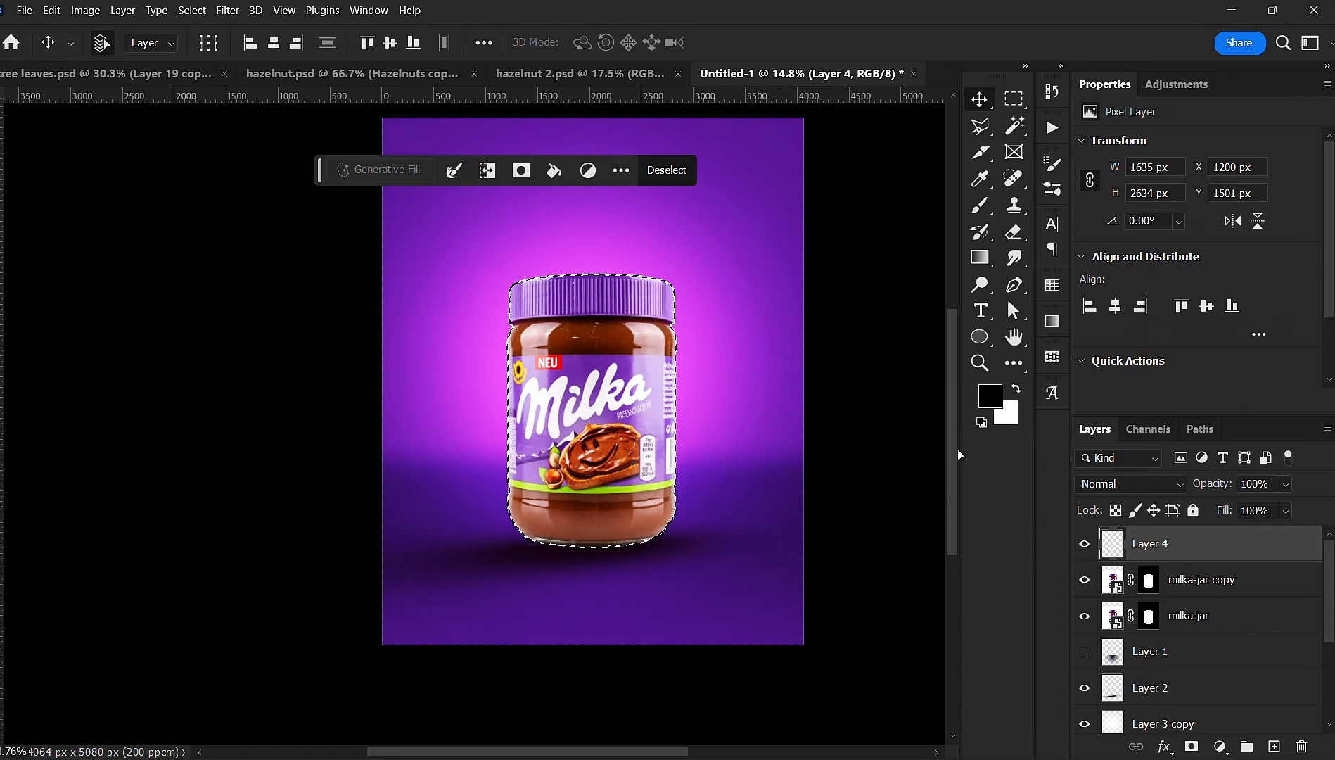
scroll(732, 420, down, 1)
scroll(731, 422, up, 1)
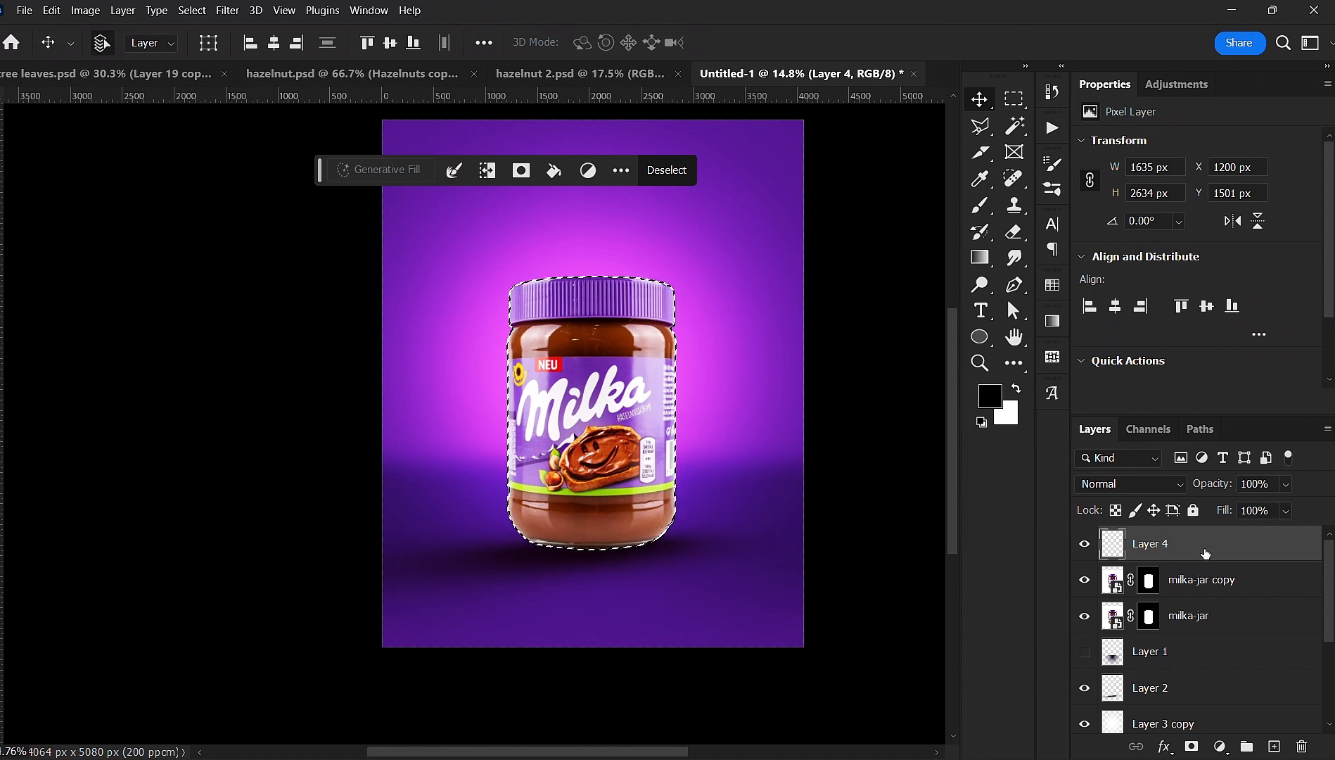
key(b)
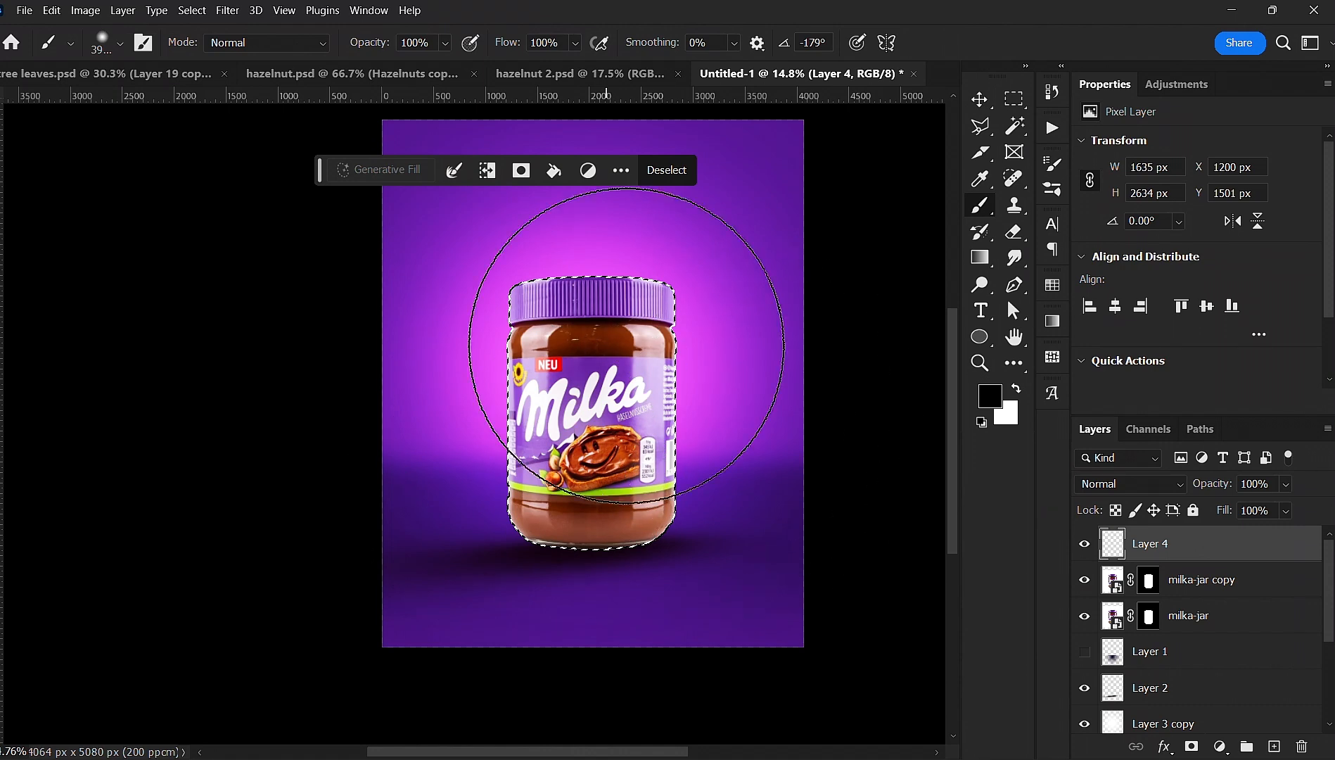
mouse_move(572, 256)
mouse_down()
mouse_move(745, 417)
mouse_move(631, 283)
mouse_move(546, 351)
mouse_up()
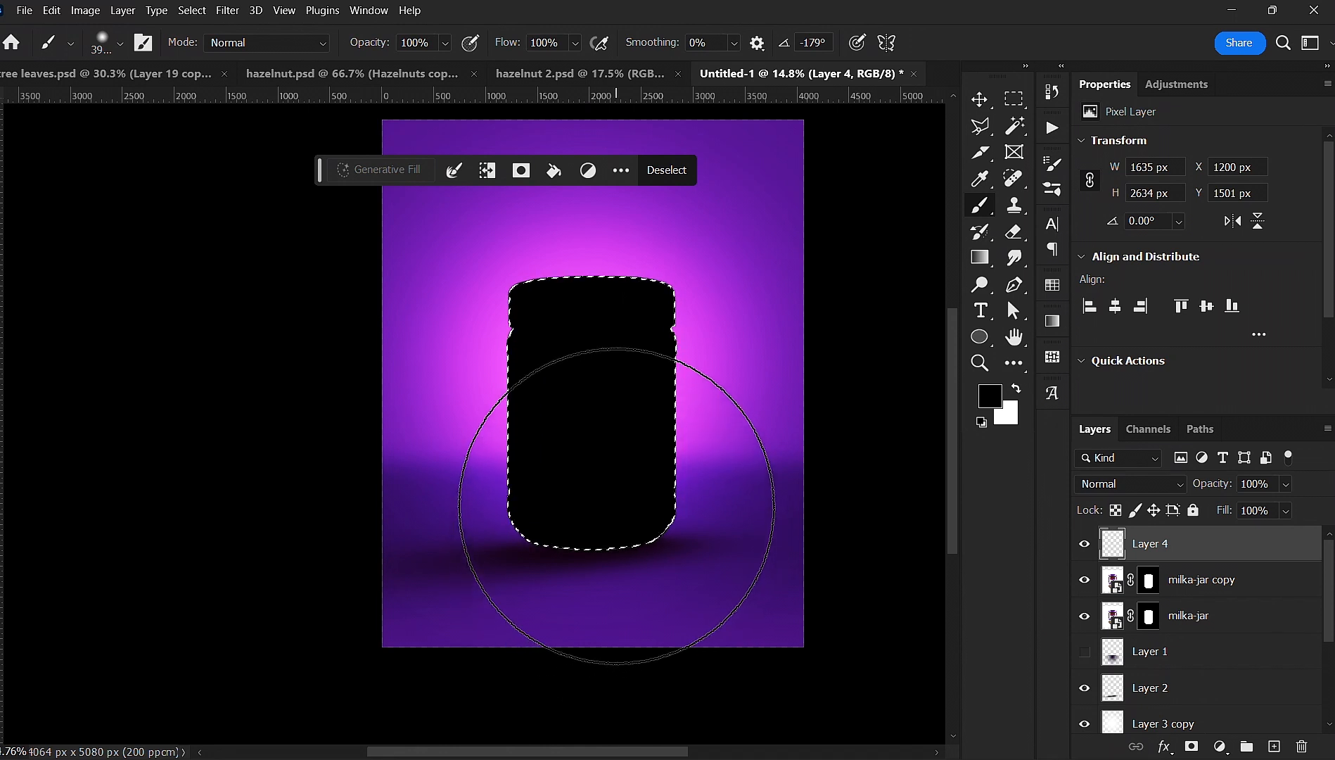
key(ctrl+d)
key(v)
scroll(622, 513, down, 1)
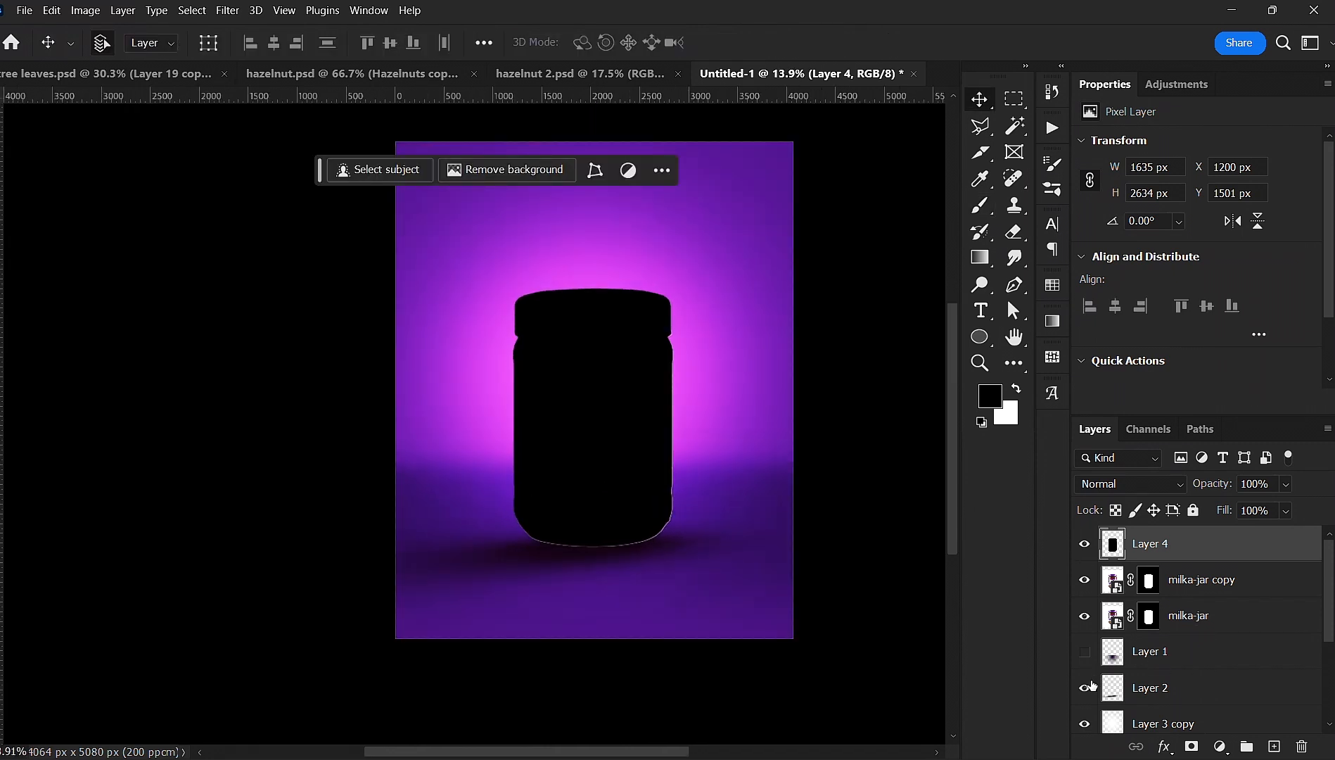
- Hide the old soft shadow on Layer 2 and move the black silhouette layer beneath both jar layers
click(1084, 688)
click(870, 540)
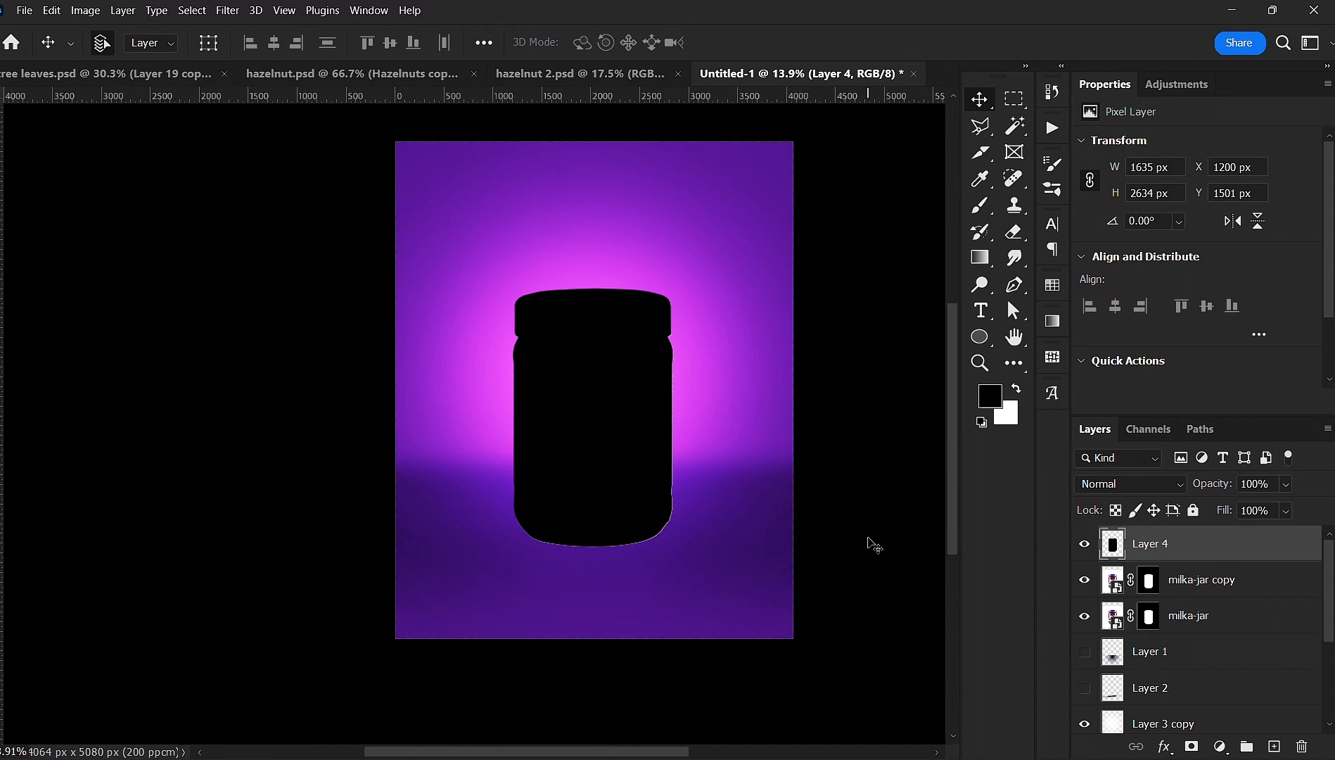
click(1229, 552)
drag(1245, 559, 1196, 630)
- Rotate the black silhouette 180° and place it upside down below the jar, with its upper end behind the base
key(ctrl+t)
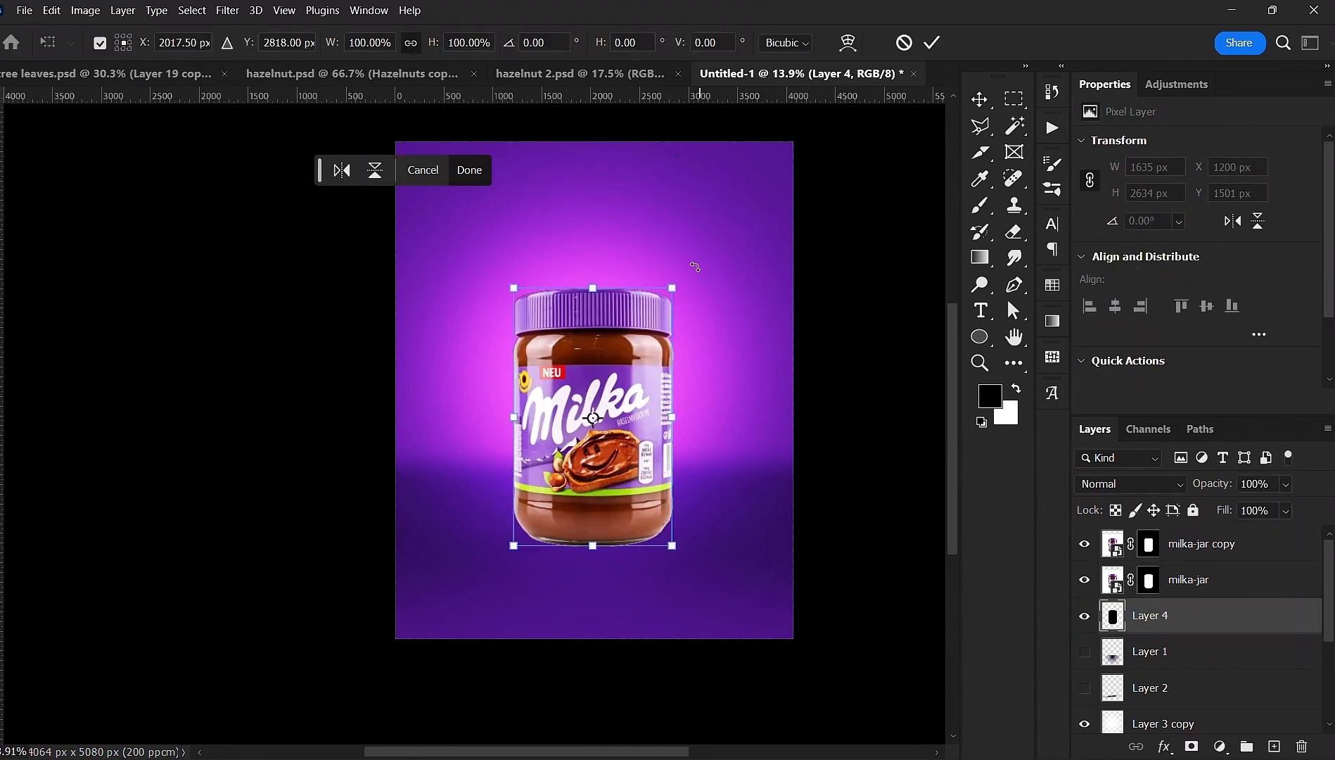
drag(751, 349, 529, 586)
drag(586, 478, 591, 621)
drag(590, 565, 582, 394)
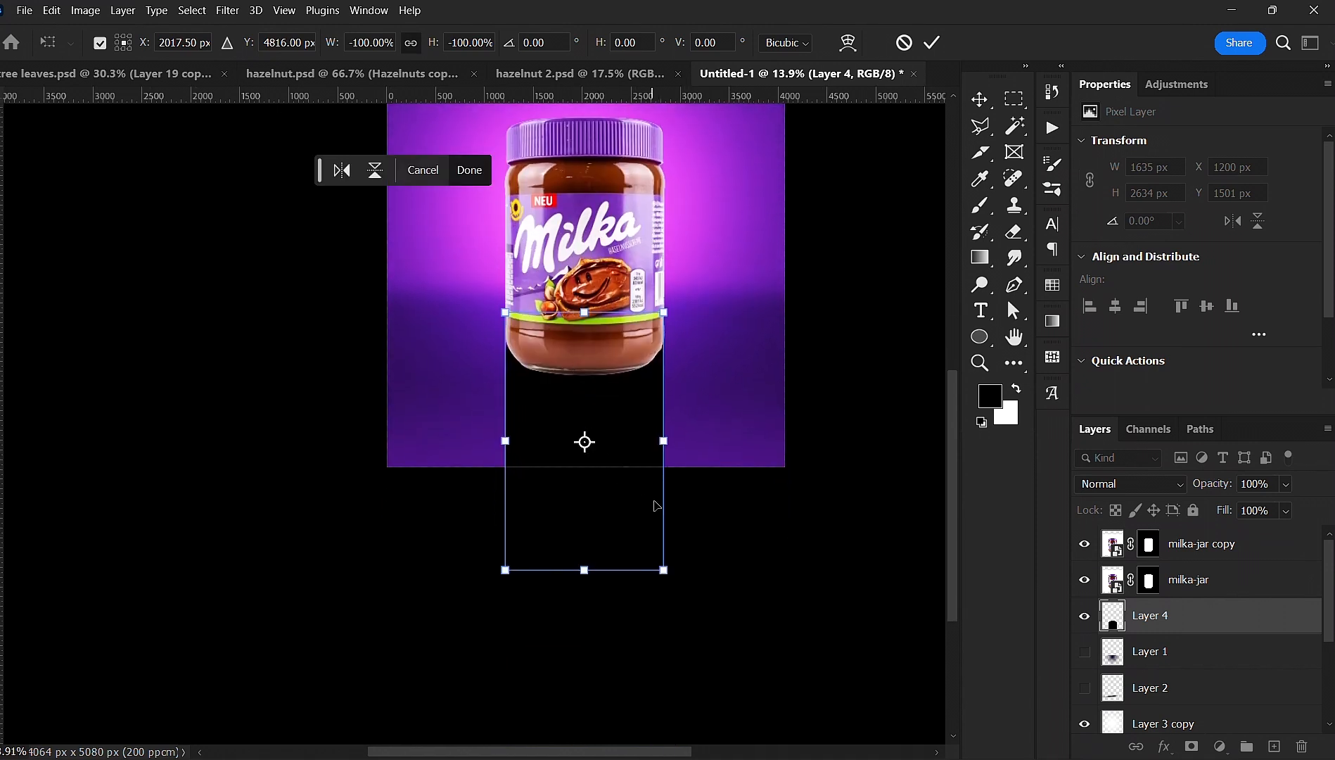
- Apply a perspective transform that flares the silhouette's far end symmetrically to about 236% width
right_click(621, 391)
click(665, 482)
drag(666, 576, 778, 591)
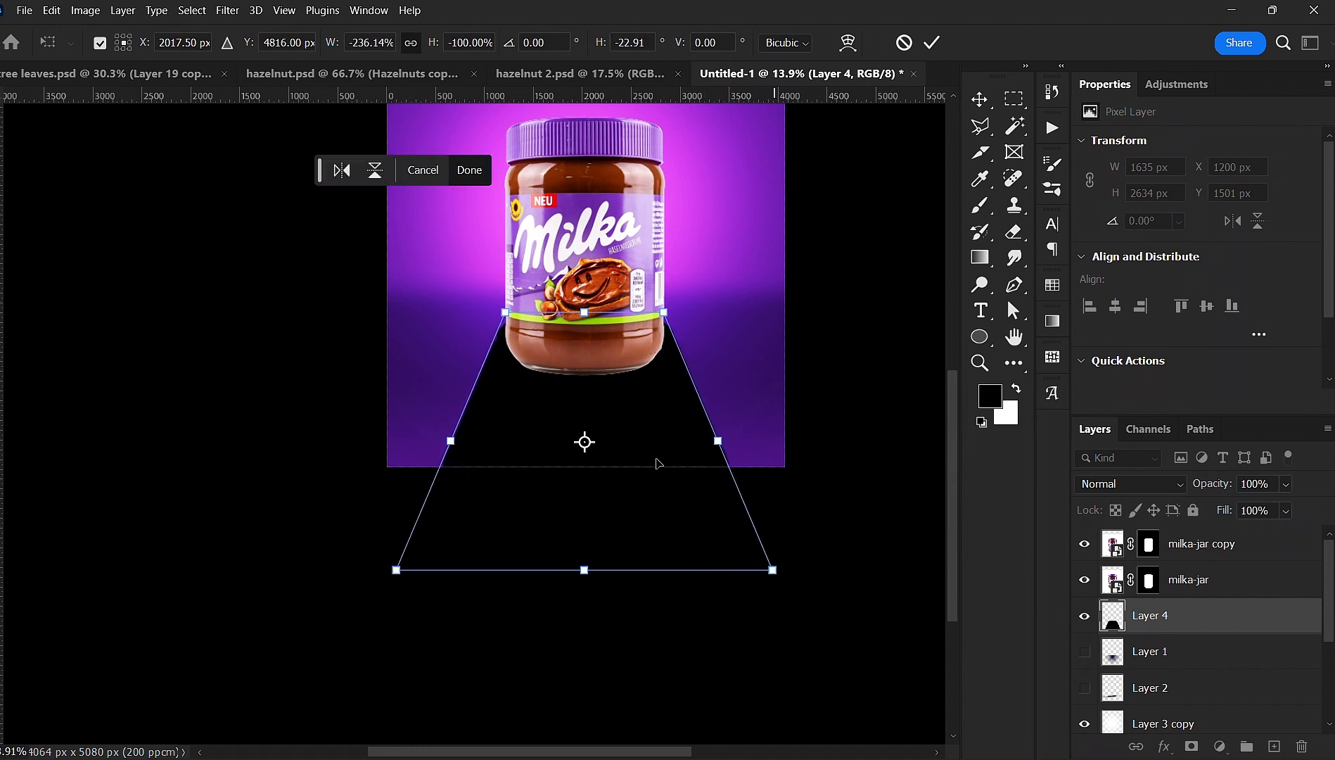
key(Return)
- Move the flared silhouette down toward the jar's base and scale it proportionally to 88.66%
scroll(657, 462, down, 2)
scroll(656, 462, up, 1)
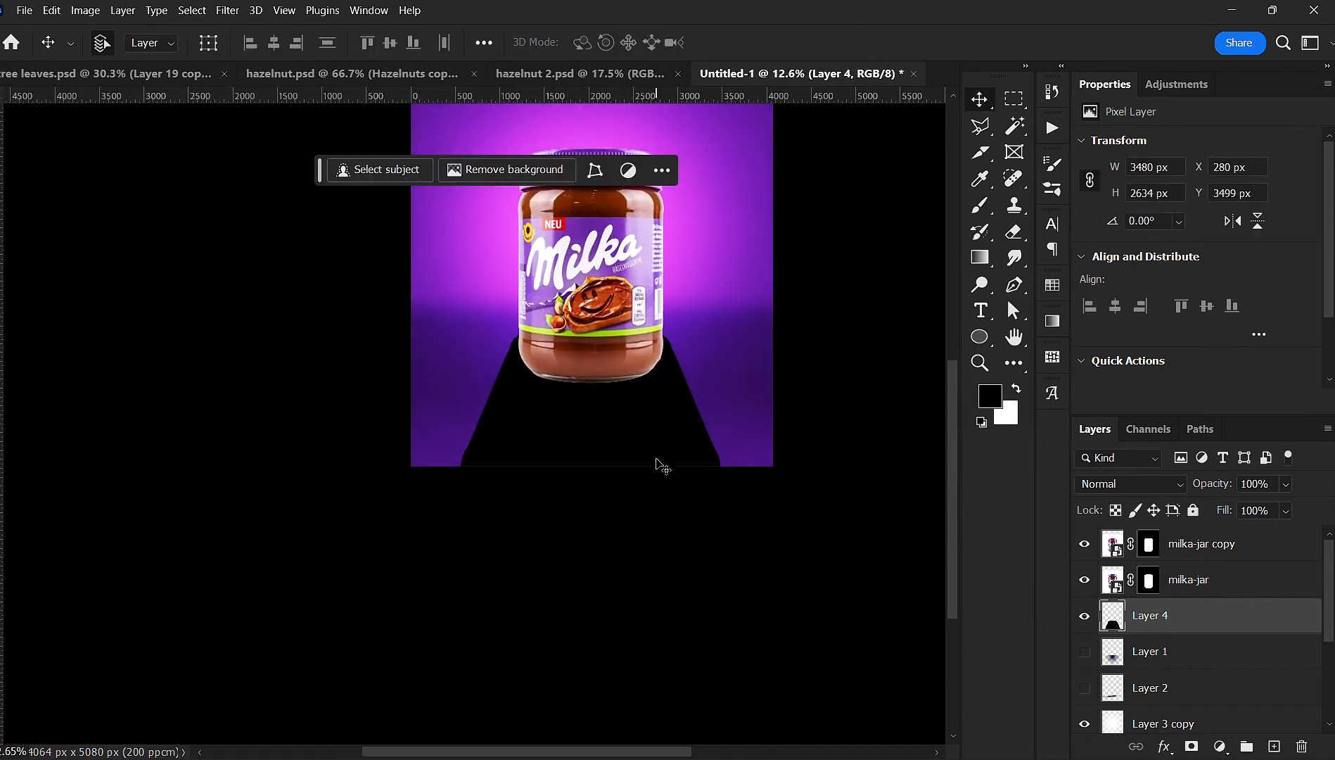
drag(651, 459, 660, 505)
mouse_move(645, 451)
mouse_down()
mouse_move(644, 493)
mouse_move(644, 472)
mouse_up()
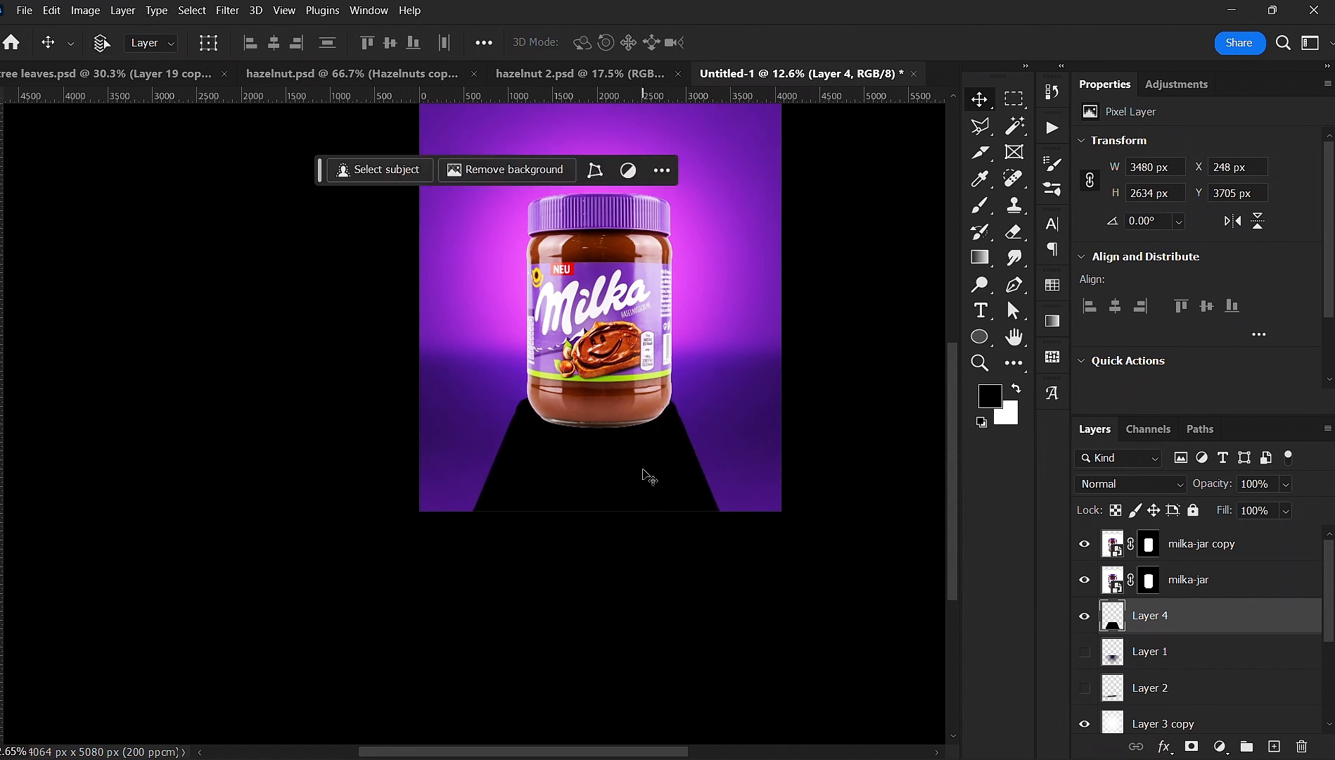
key(ctrl+t)
drag(754, 505, 707, 491)
drag(642, 463, 642, 457)
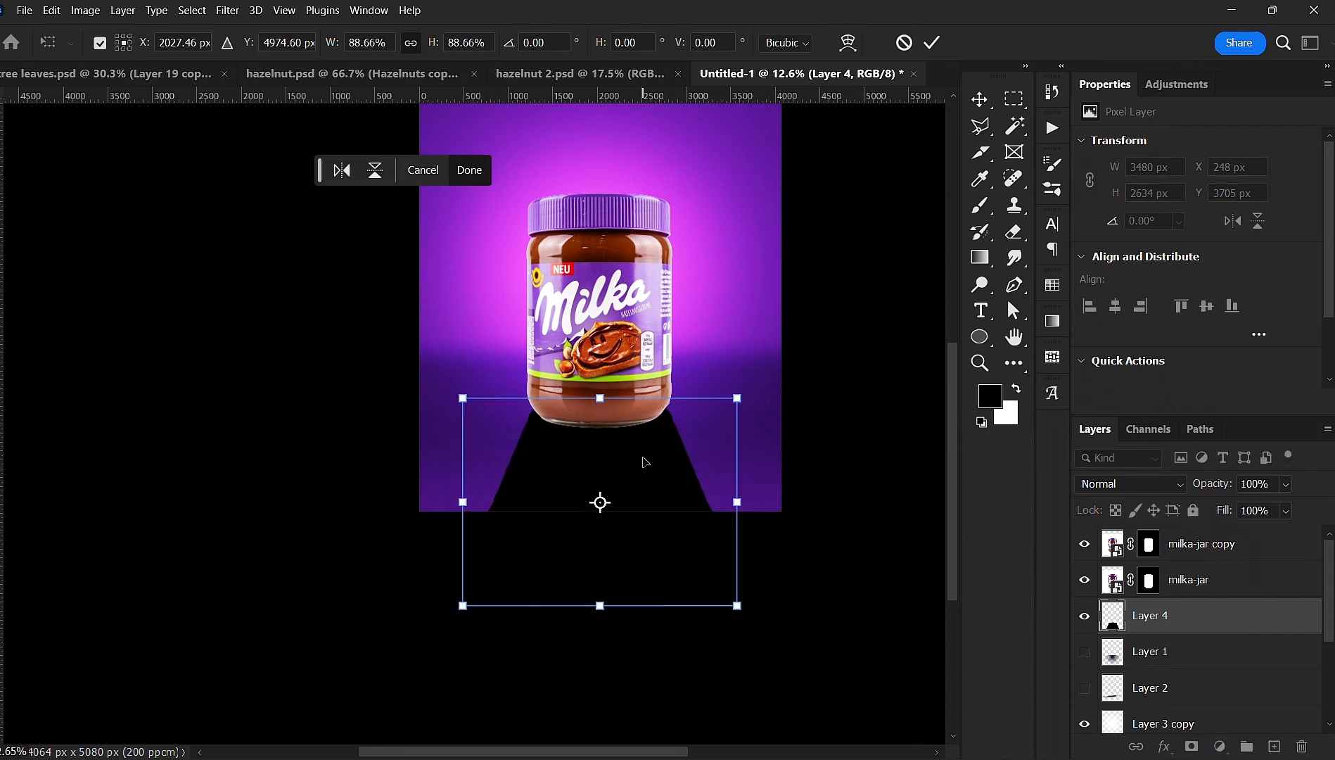
key(Return)
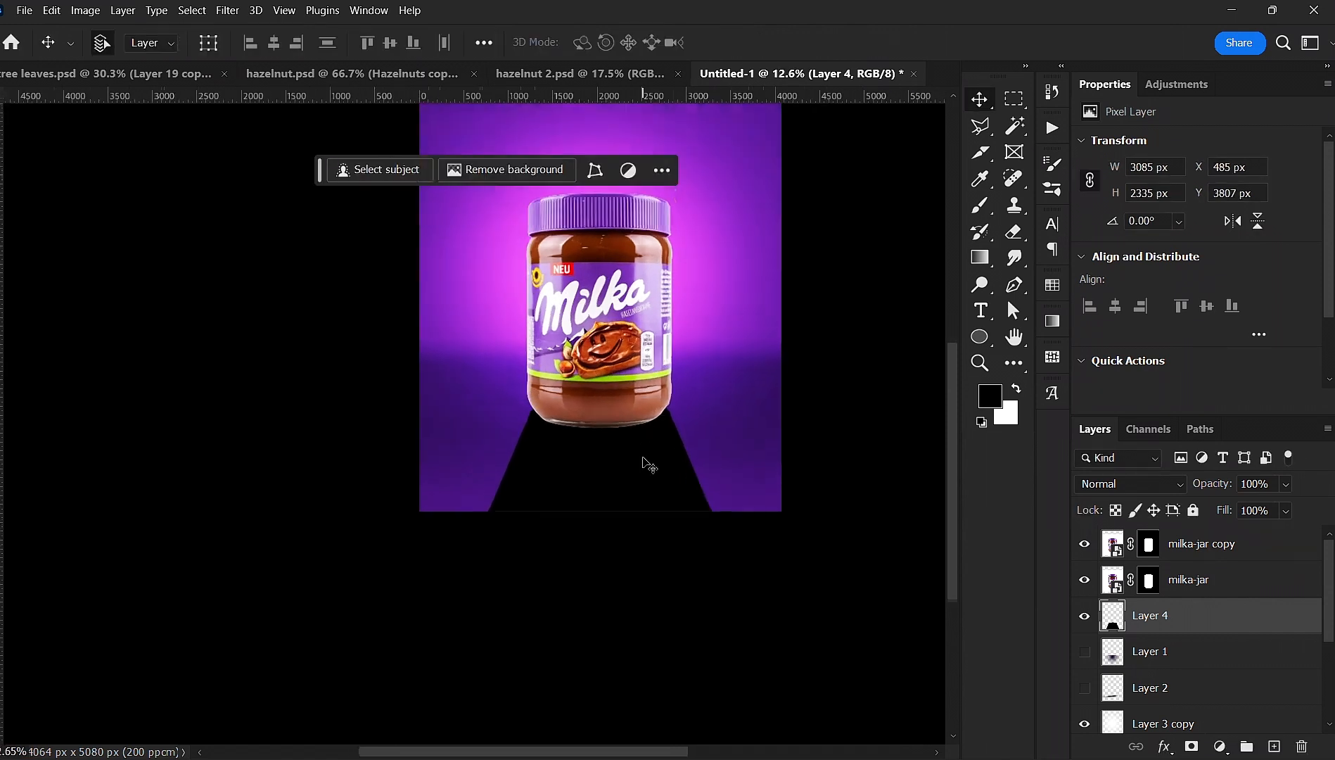
- Soften the silhouette shadow with a Gaussian Blur of about 167.6 pixels radius
scroll(644, 464, up, 1)
click(227, 10)
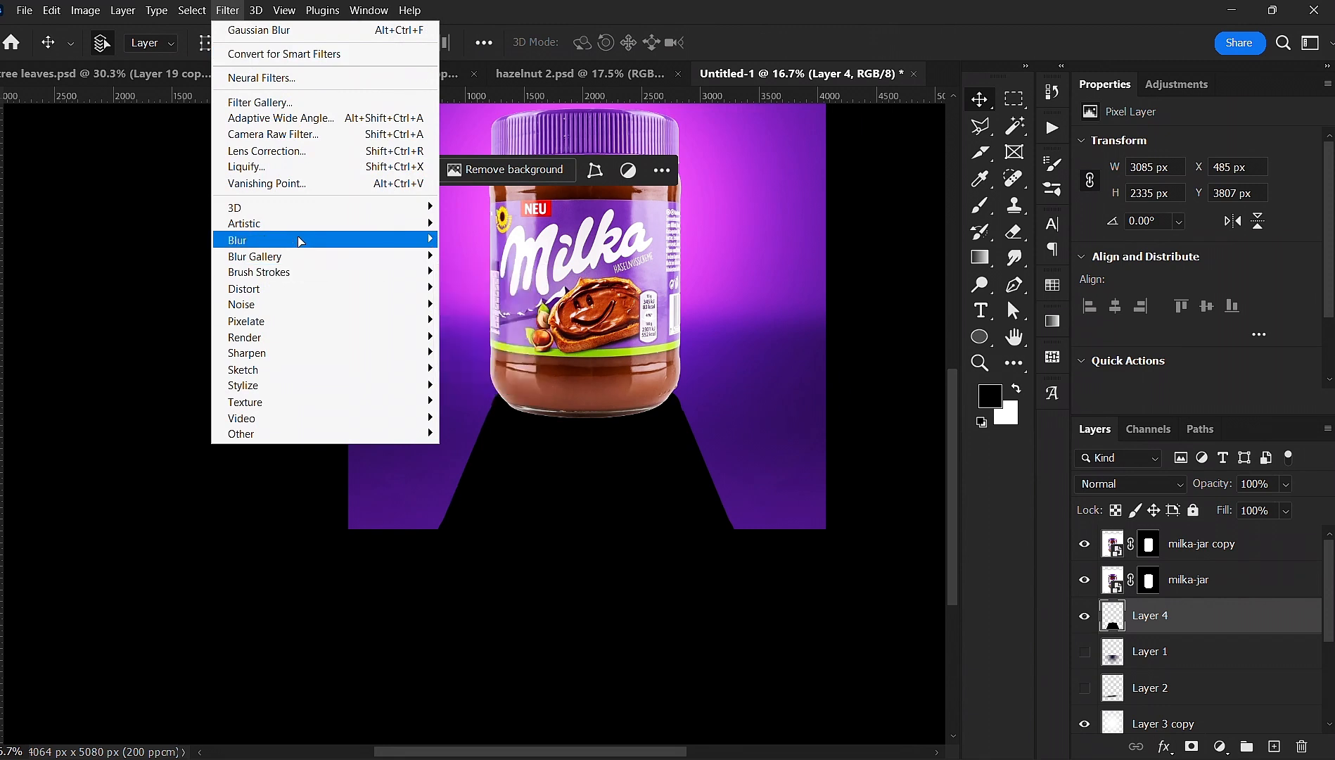
mouse_move(301, 240)
click(485, 303)
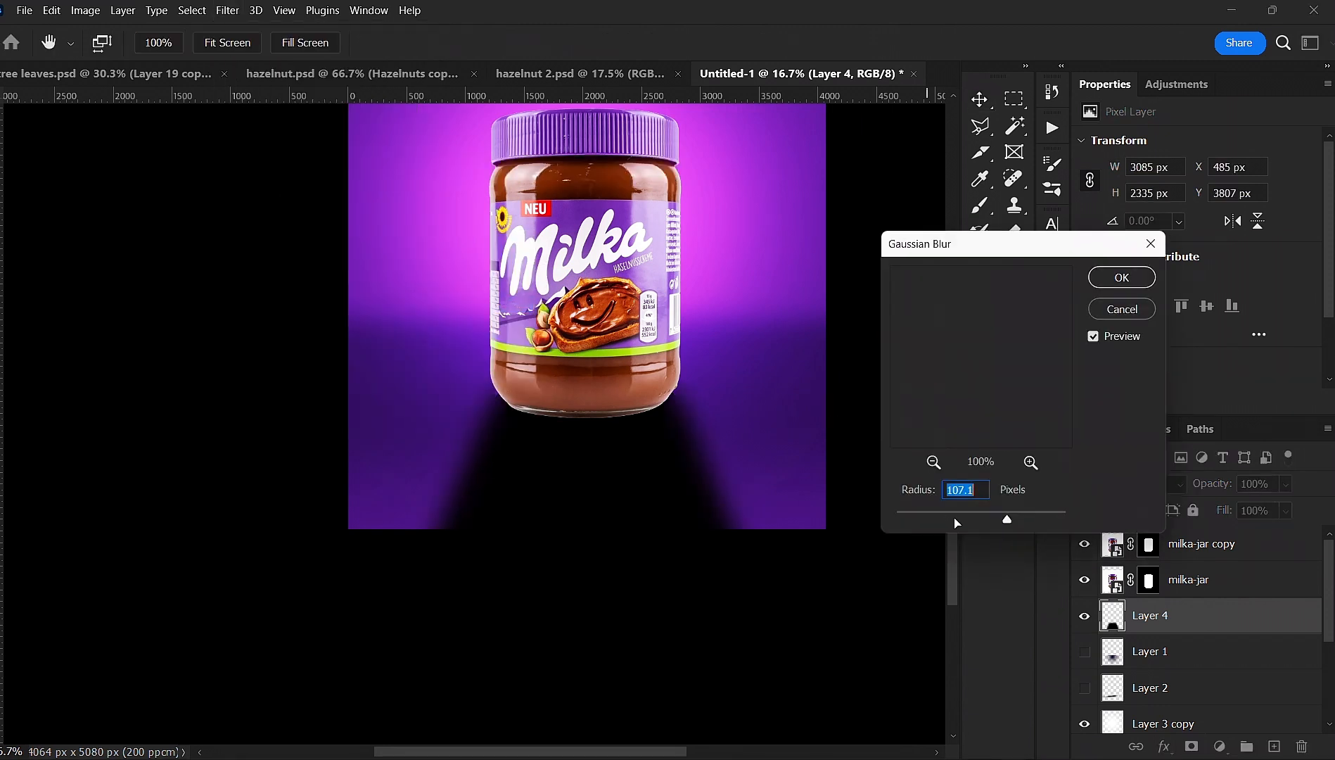
drag(1009, 520, 1026, 520)
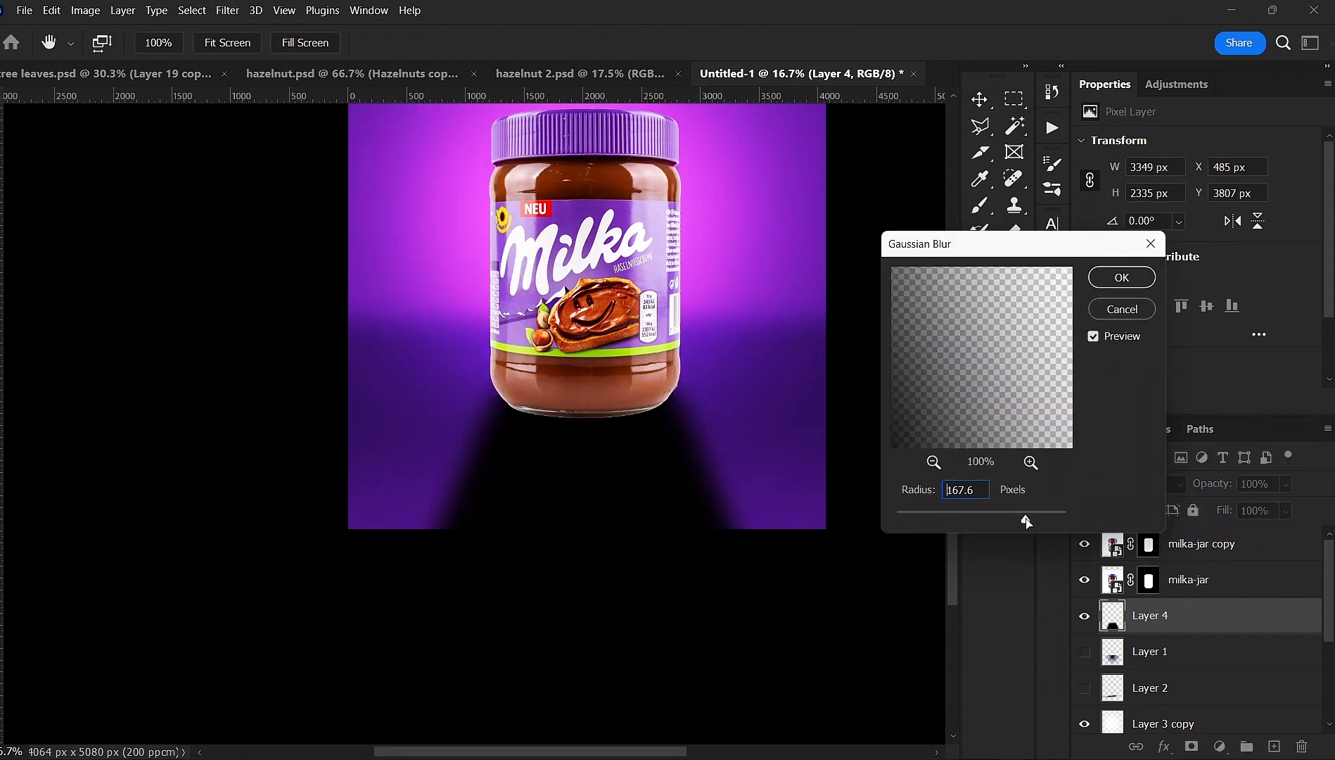
click(1111, 281)
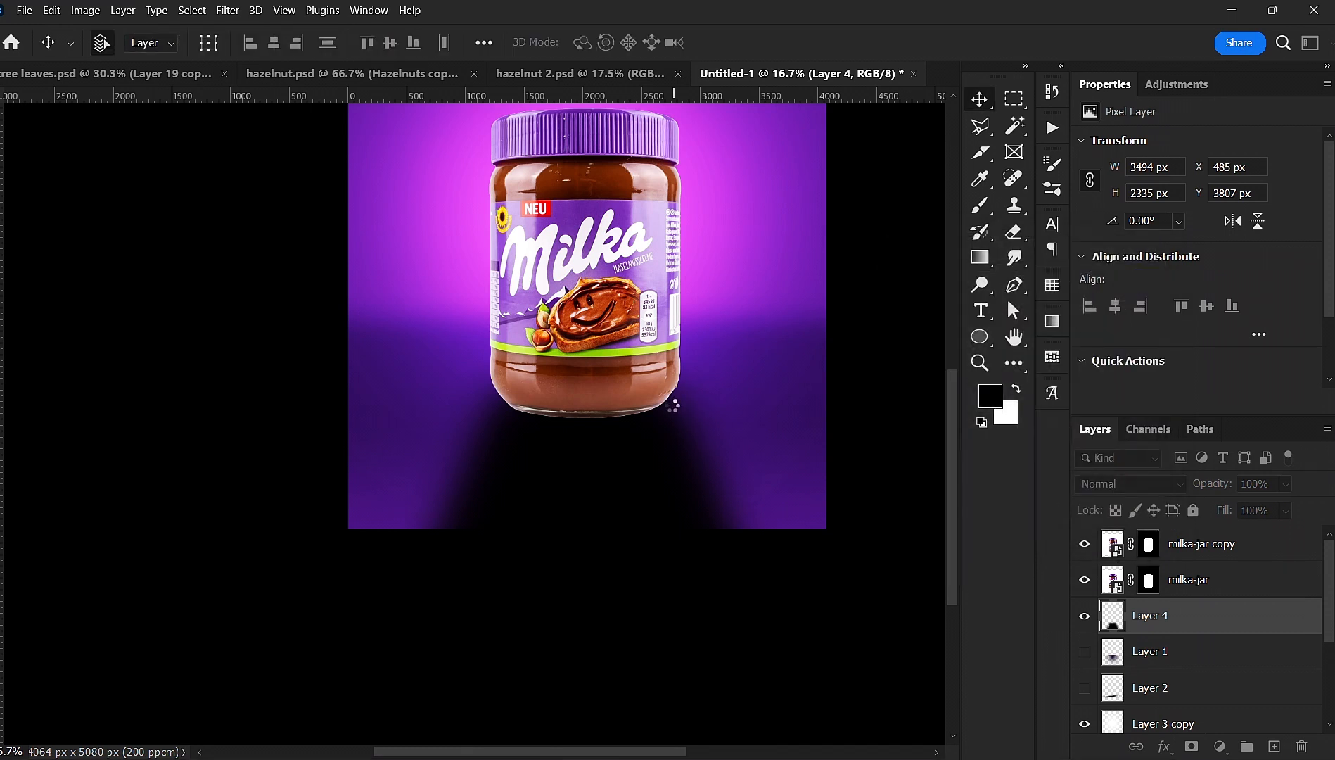
- Skew and flatten the blurred shadow to about 56% height so it falls from the jar's base toward the poster's lower left
scroll(641, 468, down, 2)
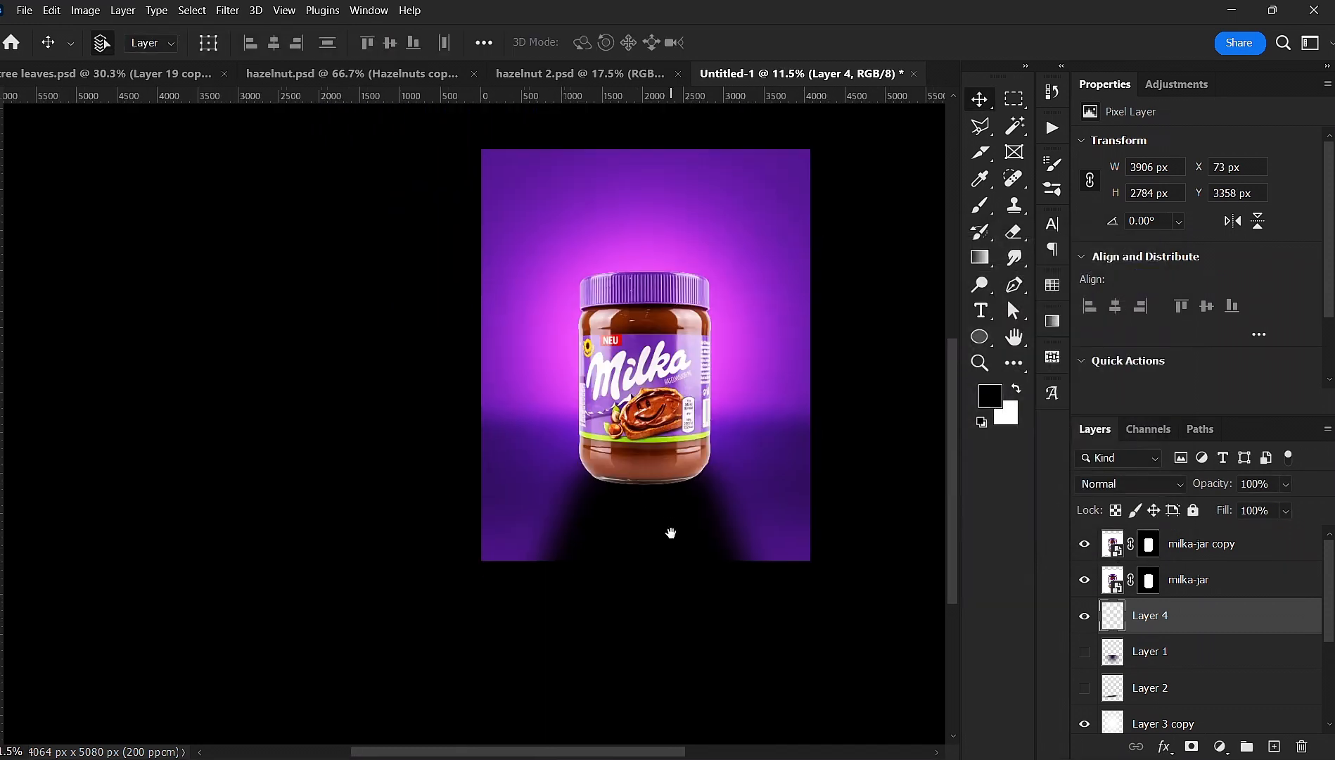
key(ctrl+t)
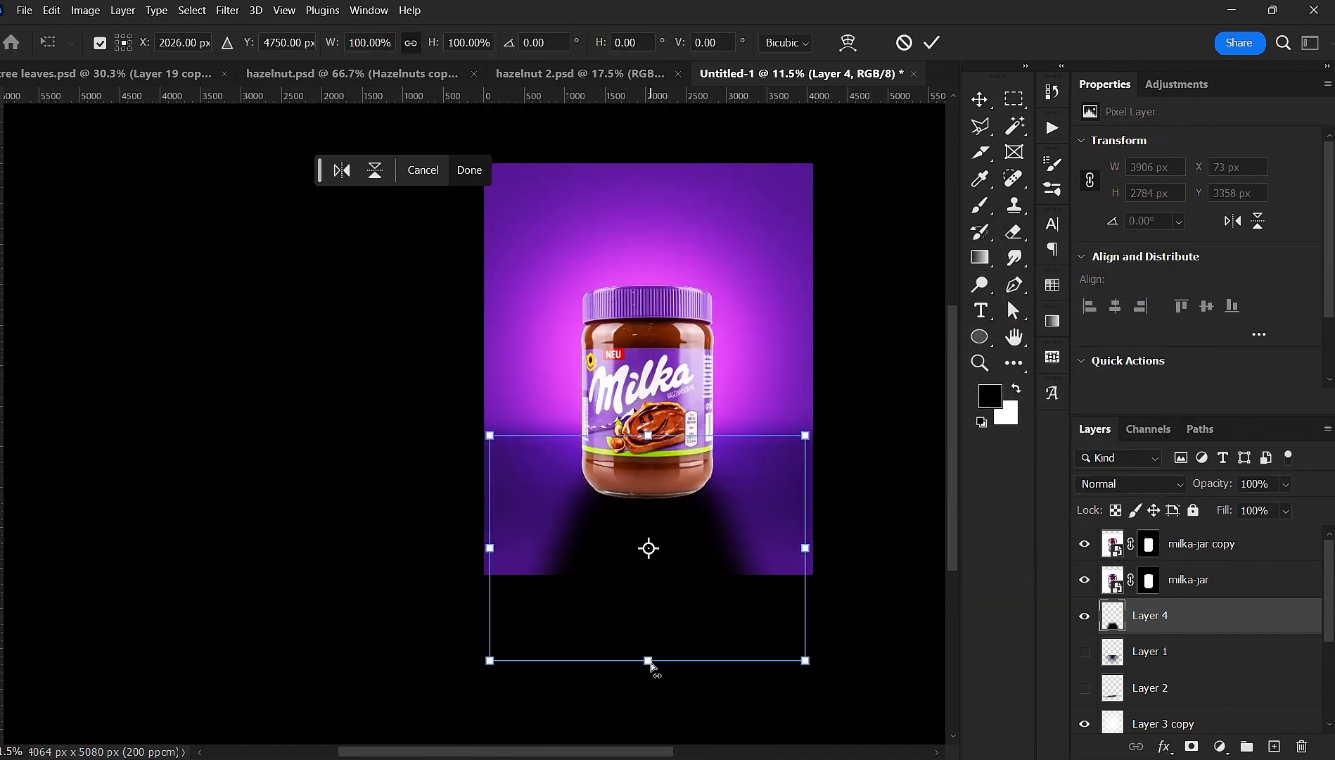
drag(650, 662, 483, 629)
drag(579, 499, 613, 495)
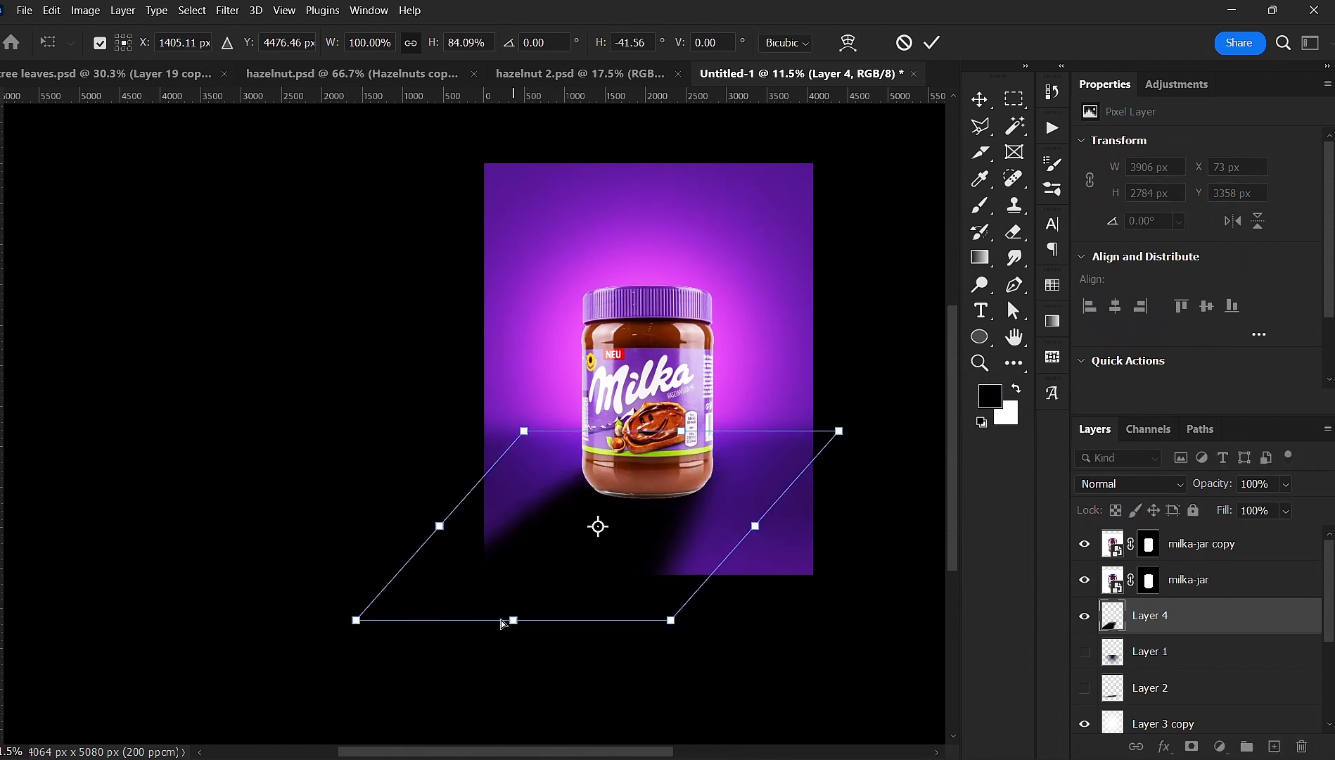
drag(514, 621, 476, 527)
drag(601, 481, 616, 521)
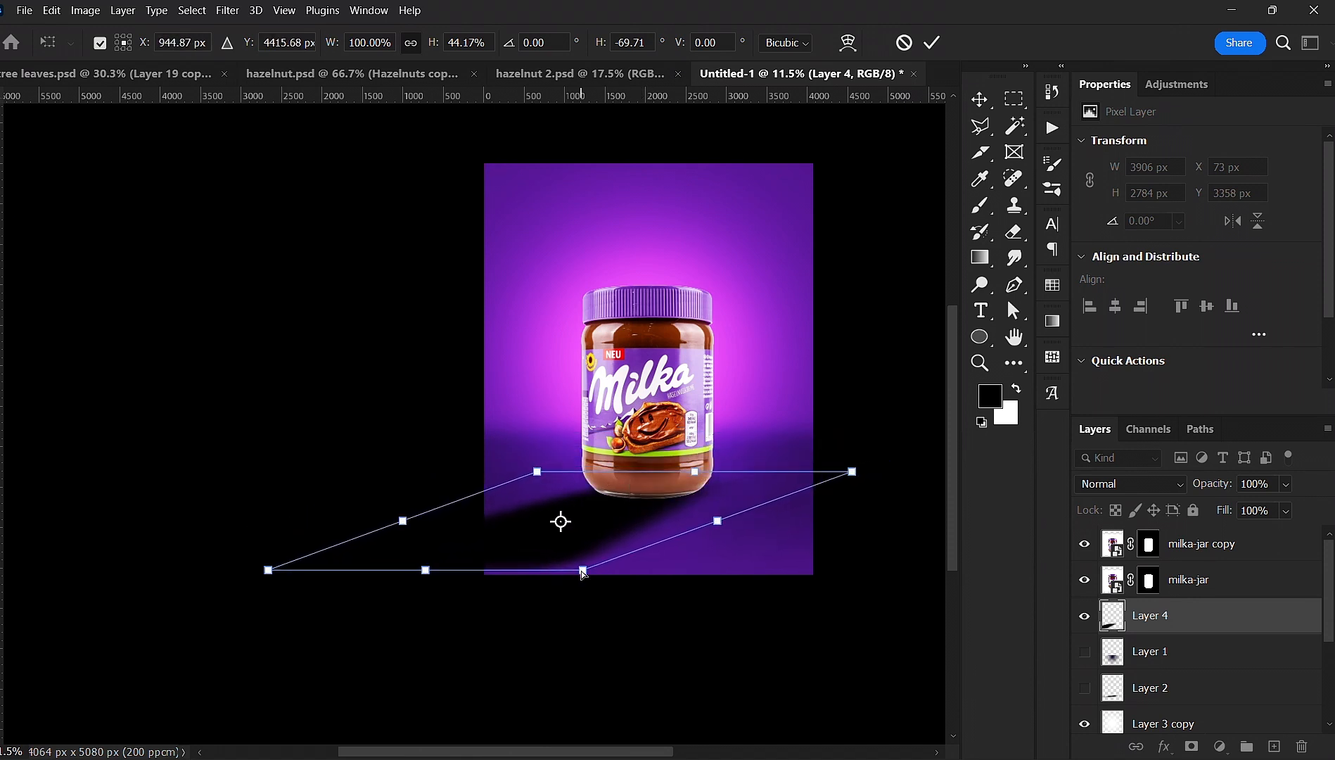
drag(582, 569, 571, 596)
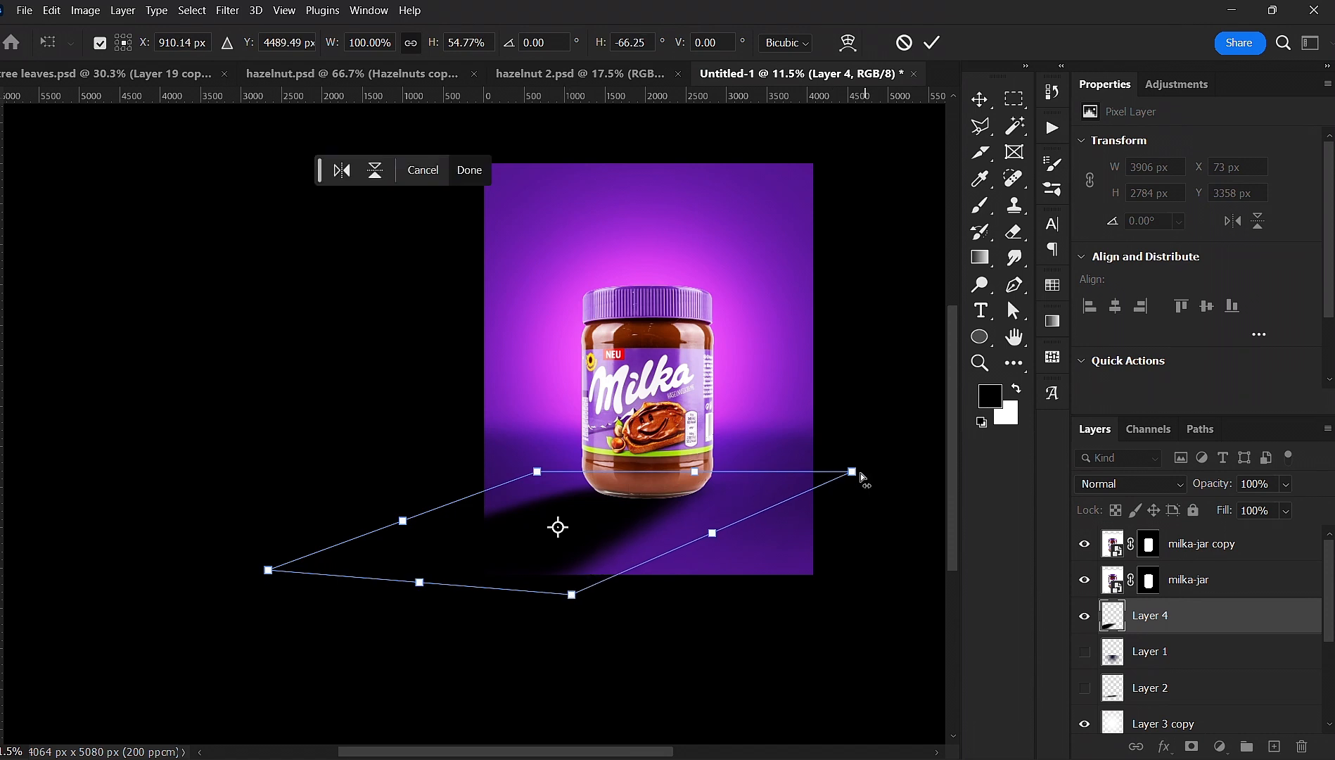
drag(853, 476, 868, 477)
drag(535, 469, 547, 466)
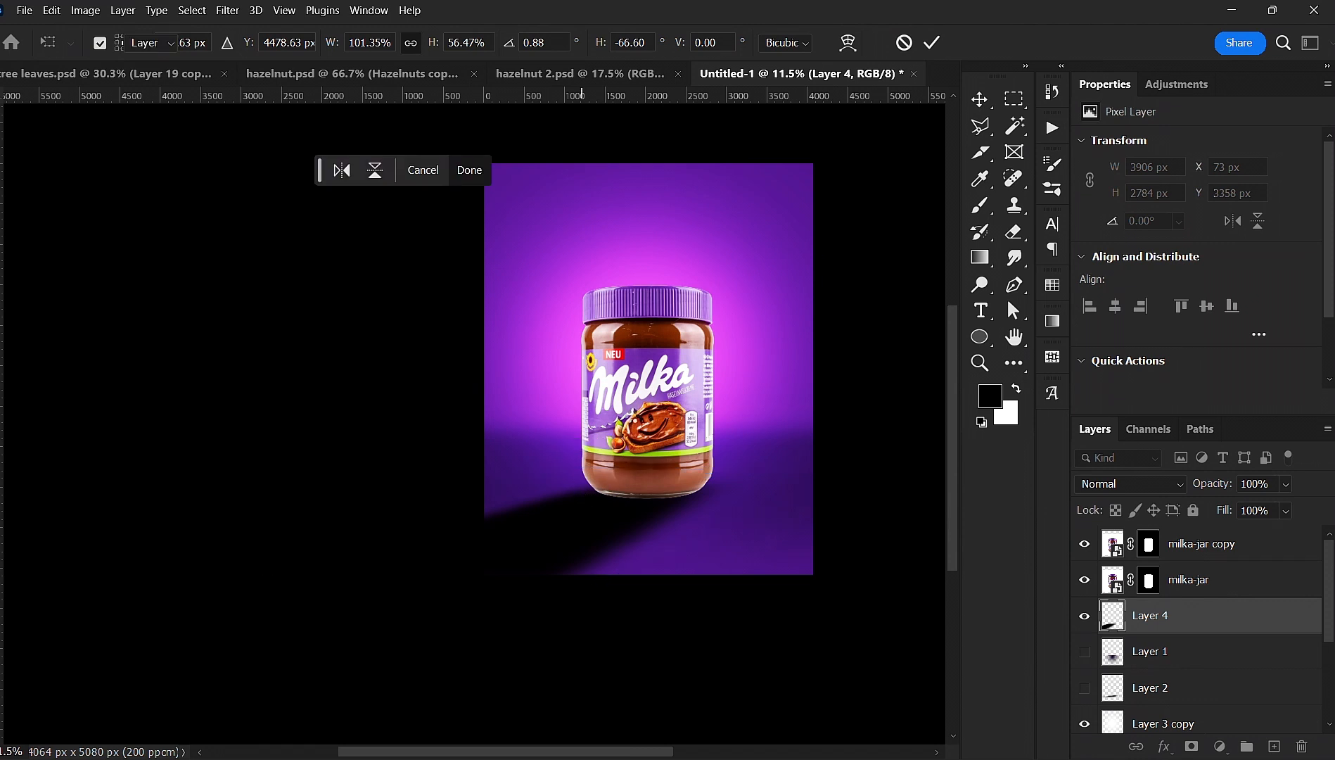
key(Return)
- Add a mask to the shadow layer and fade the shadow's far end with a diagonal linear gradient
click(1190, 745)
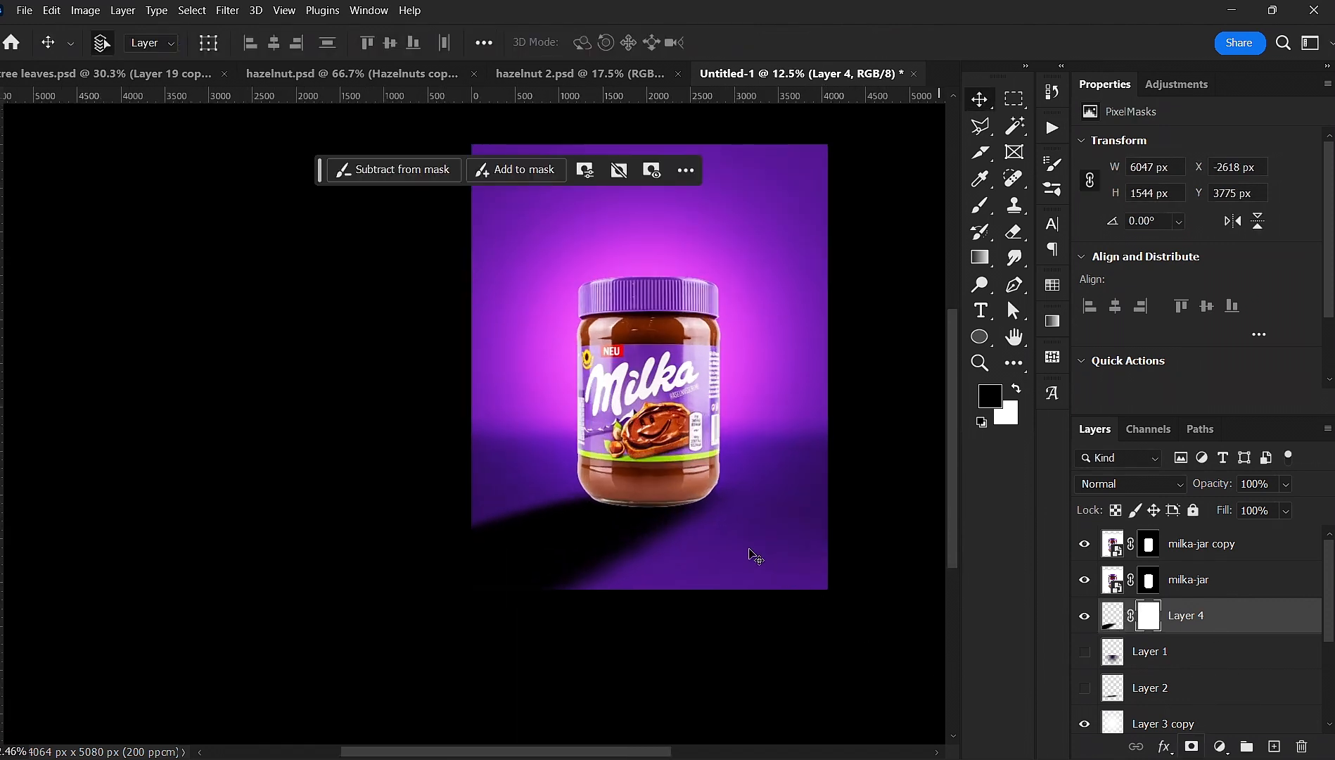
key(g)
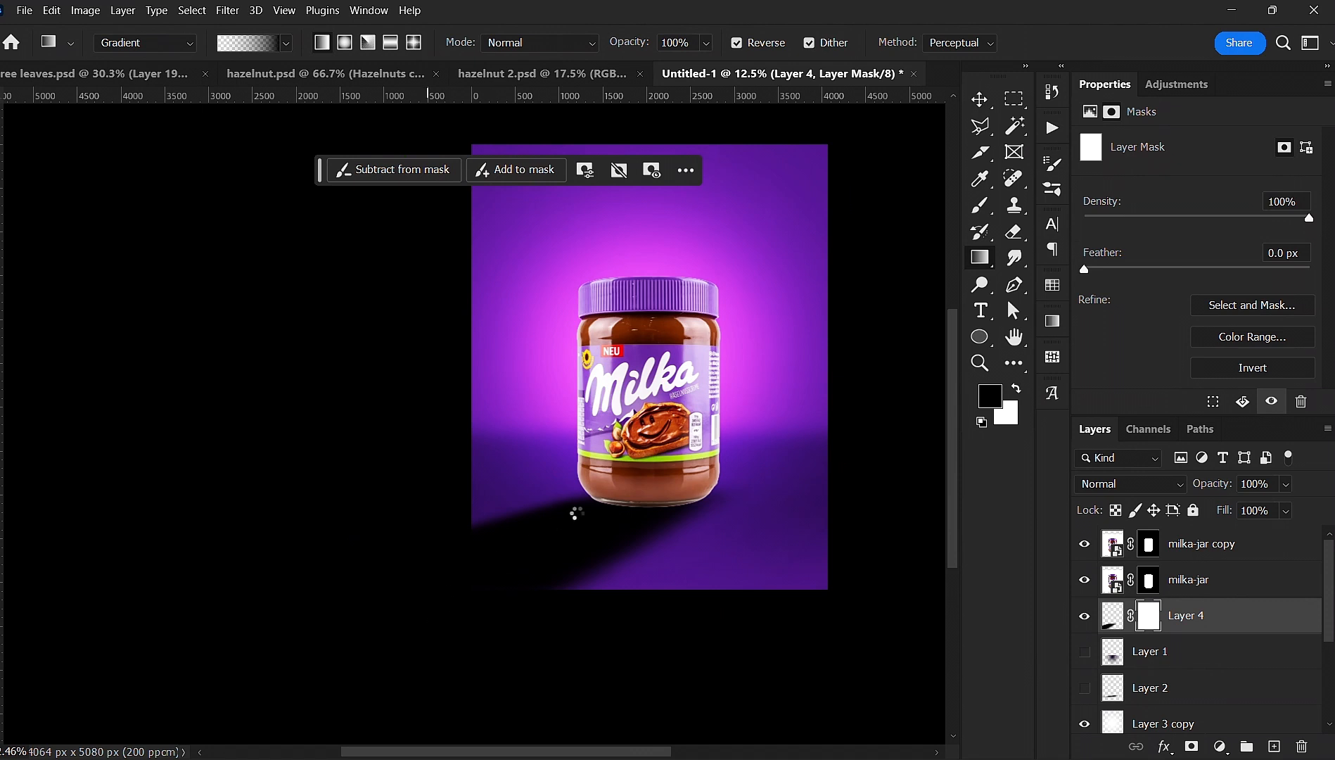
drag(426, 619, 630, 508)
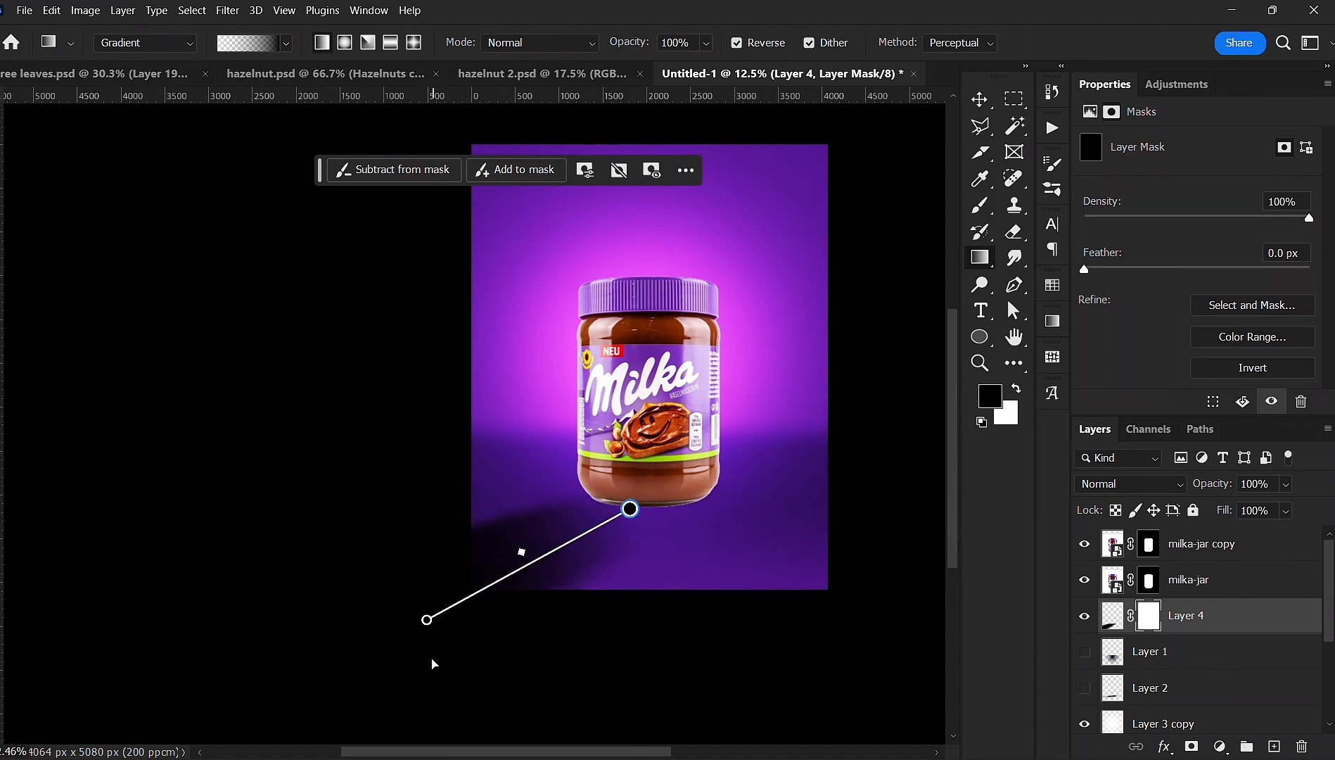
drag(432, 659, 706, 464)
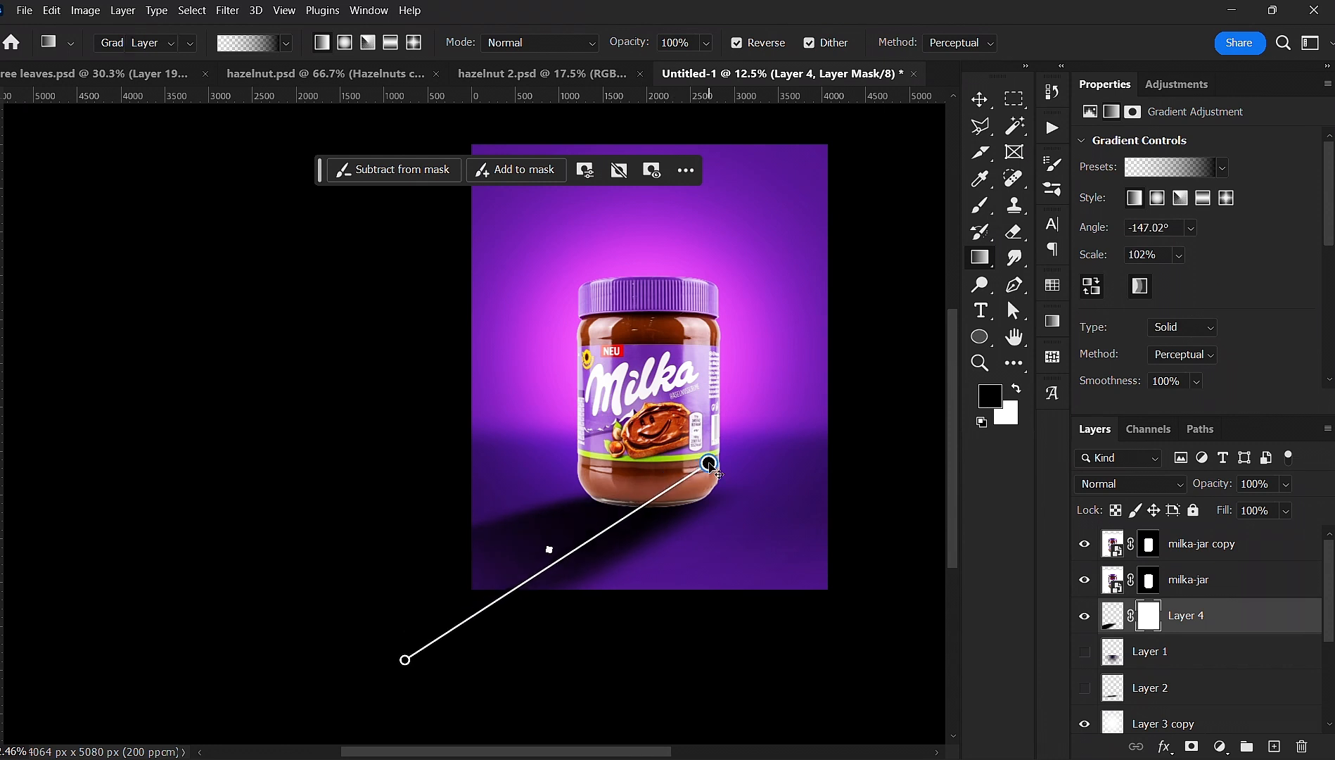
key(v)
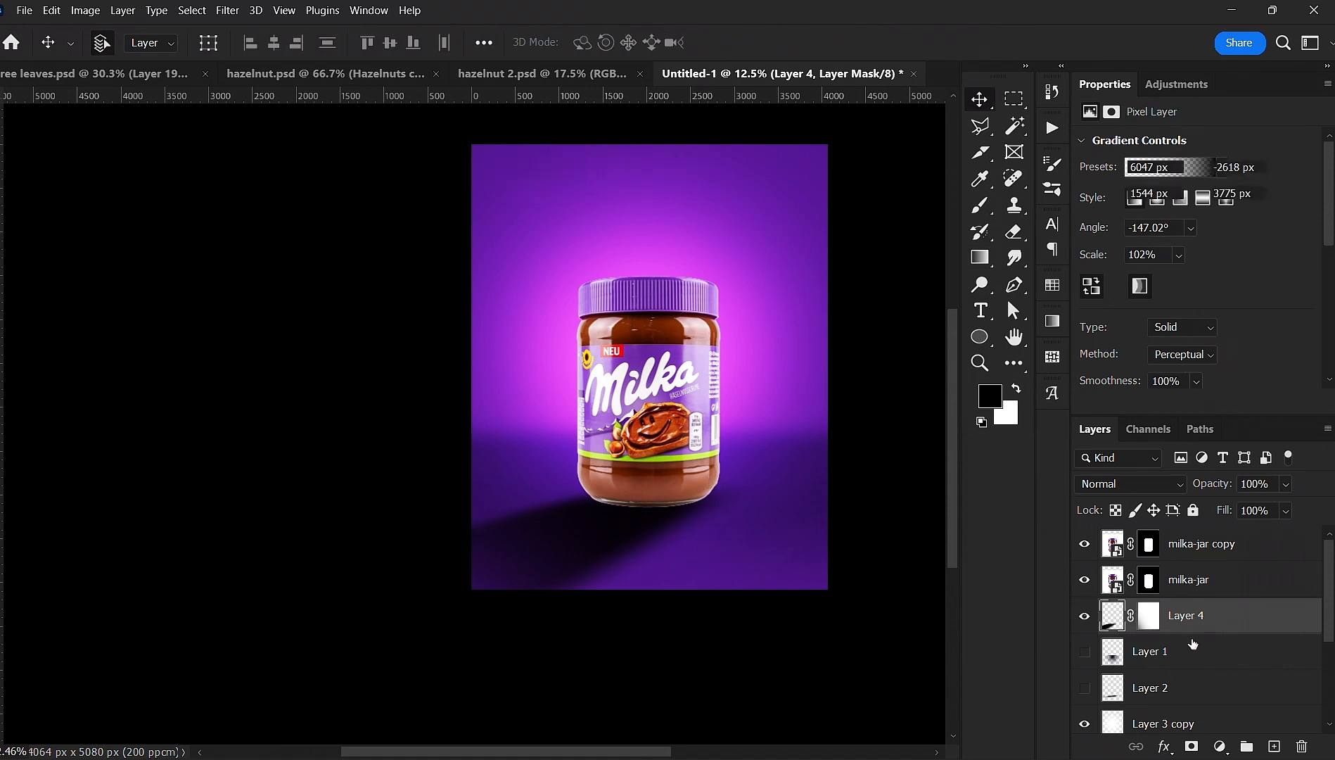
- Skew the masked shadow's far end upward and distort its near corners to narrow it along the floor
click(1112, 616)
key(ctrl+t)
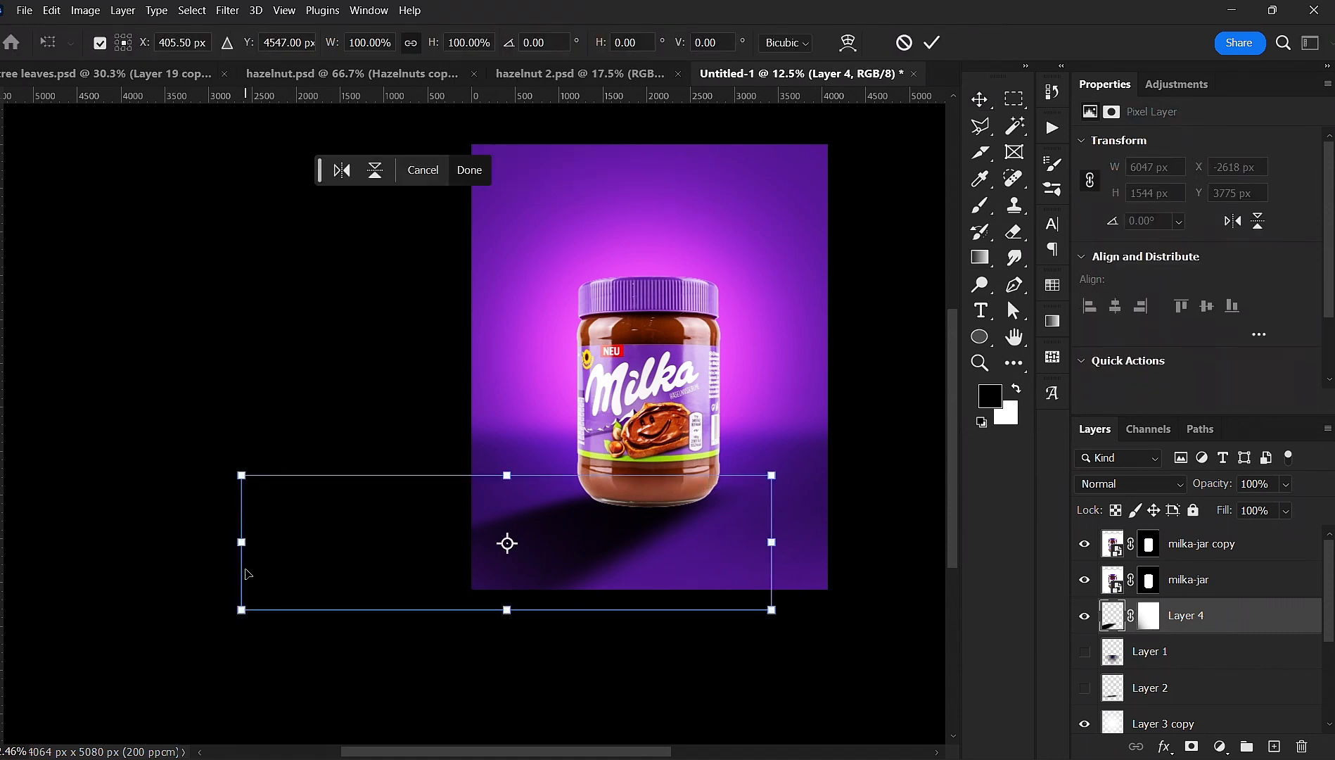
drag(242, 541, 235, 495)
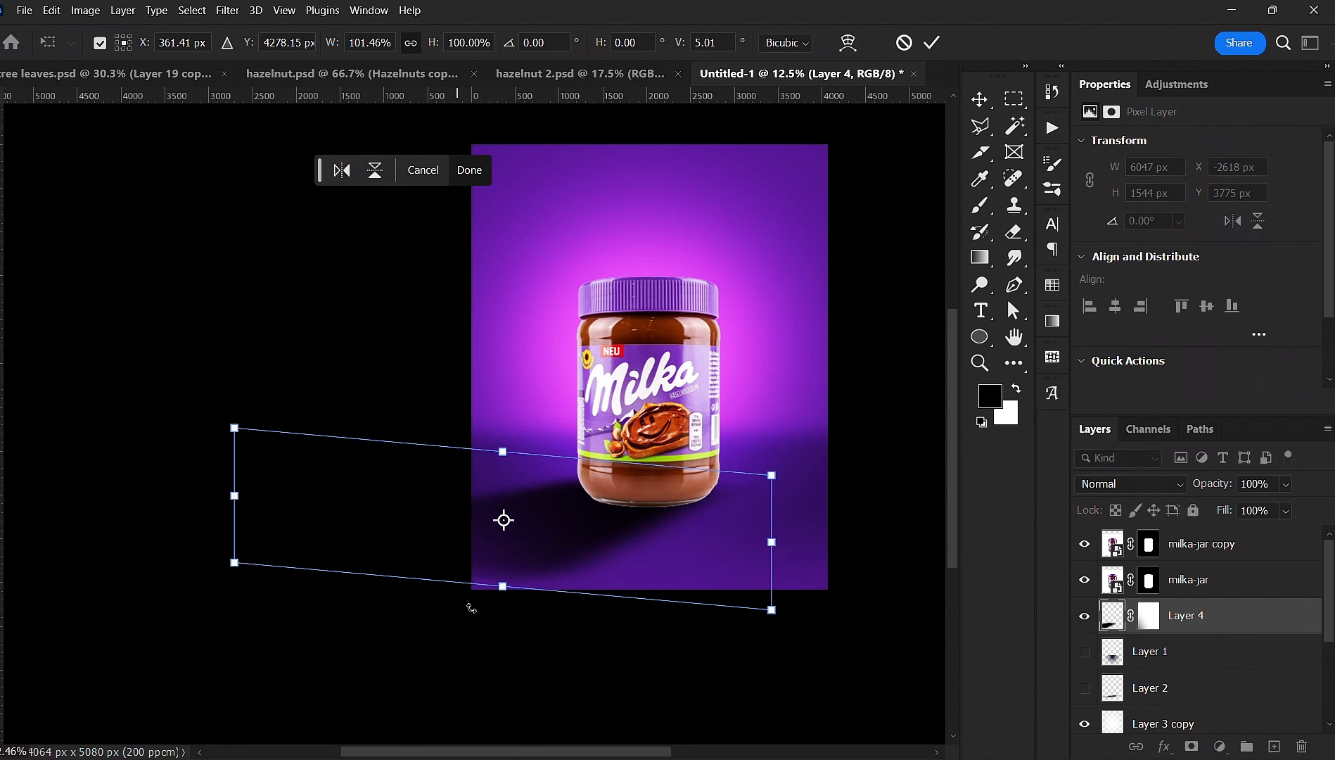
drag(774, 614, 695, 595)
mouse_move(771, 477)
mouse_down()
mouse_move(787, 488)
mouse_move(777, 480)
mouse_up()
drag(460, 575, 437, 576)
key(Return)
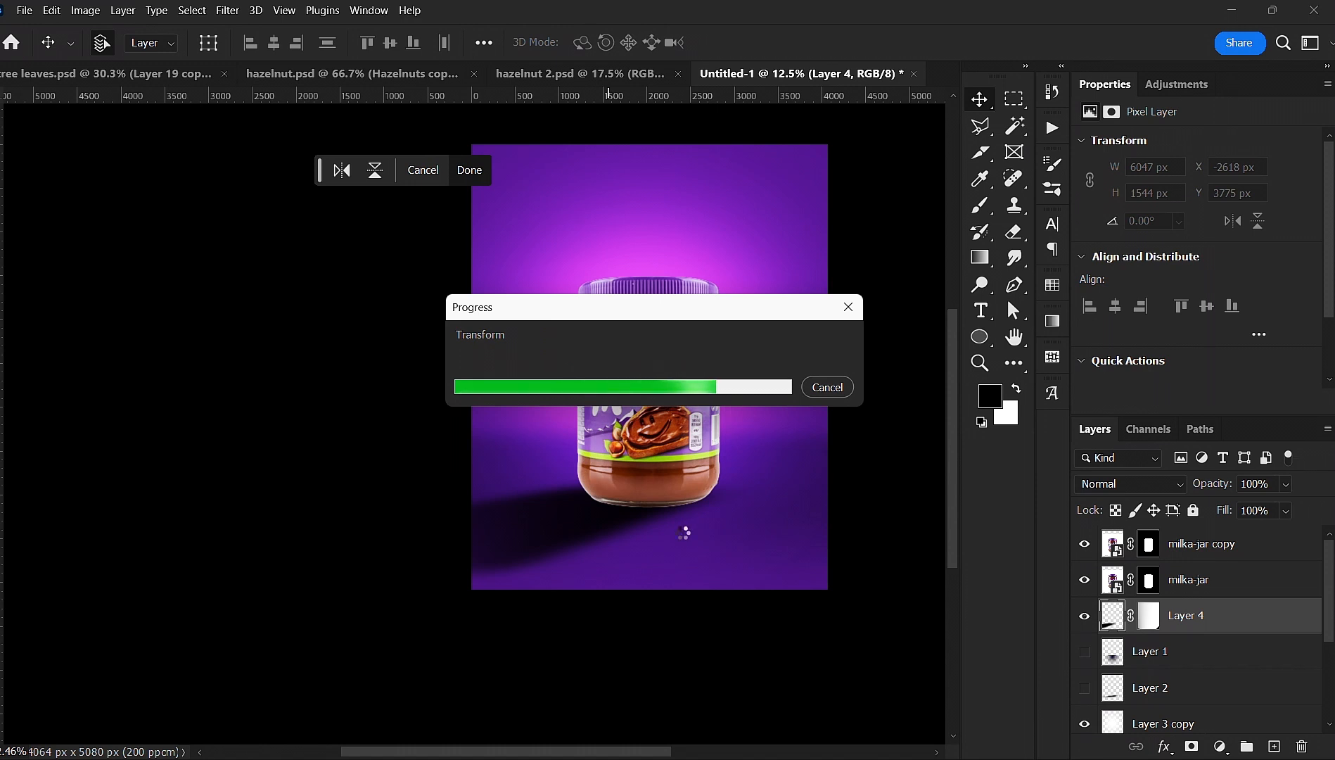
scroll(683, 533, down, 2)
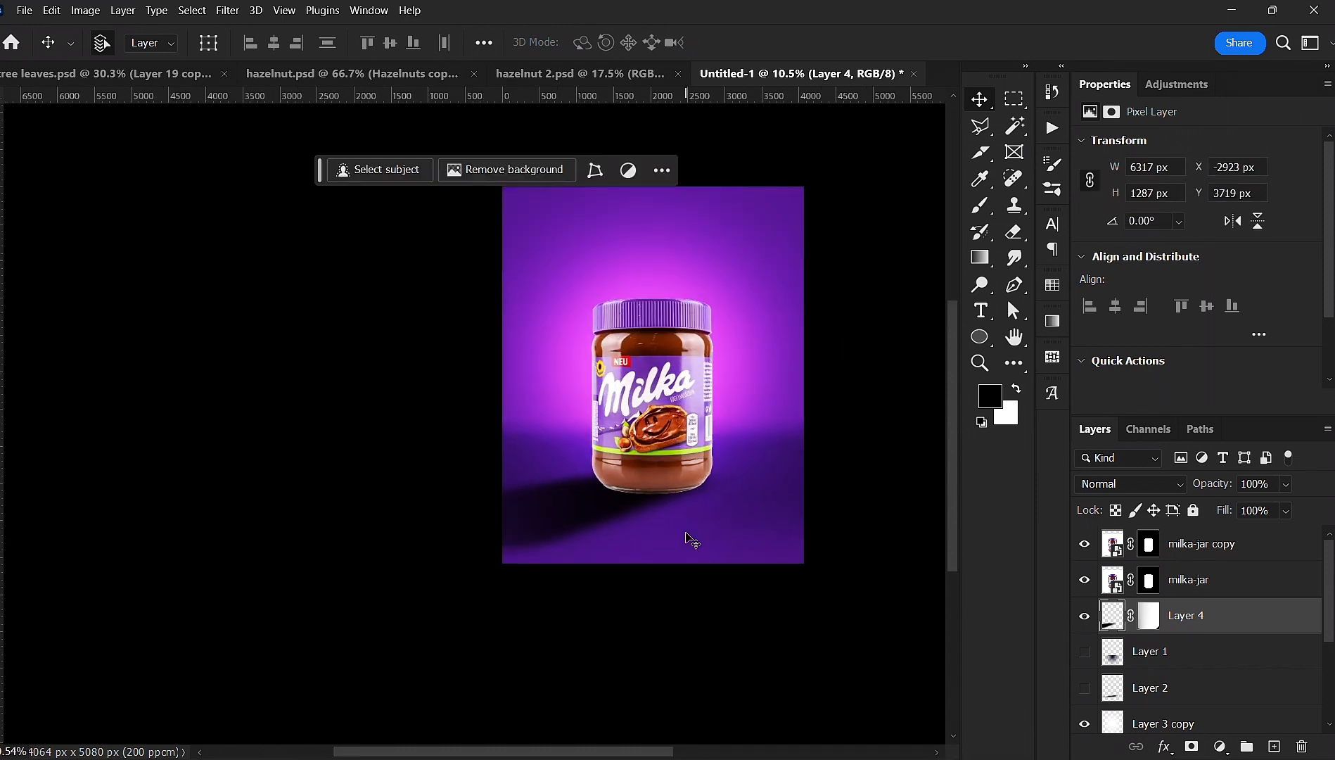
- Set the cast shadow layer to Overlay blending with a 52% fill
scroll(688, 536, up, 4)
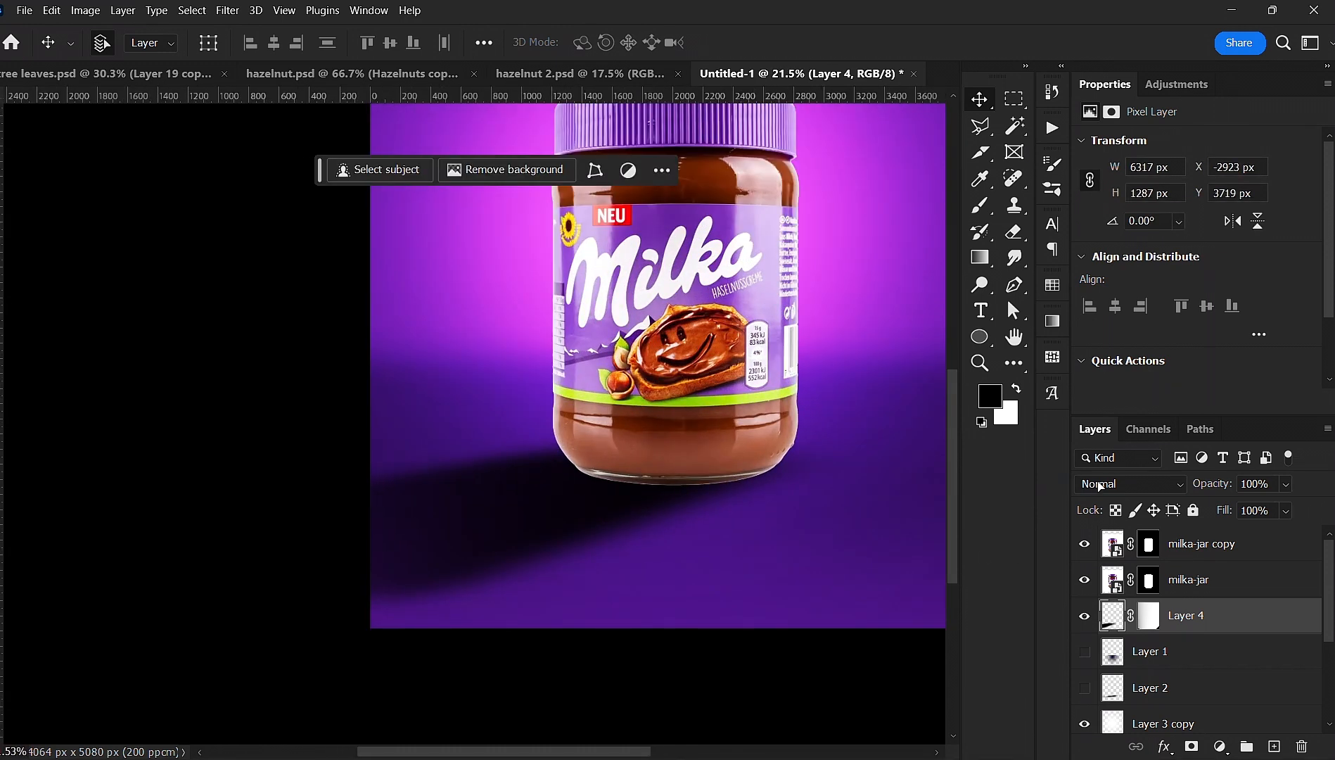
click(1100, 484)
click(1102, 493)
drag(1220, 513, 1176, 528)
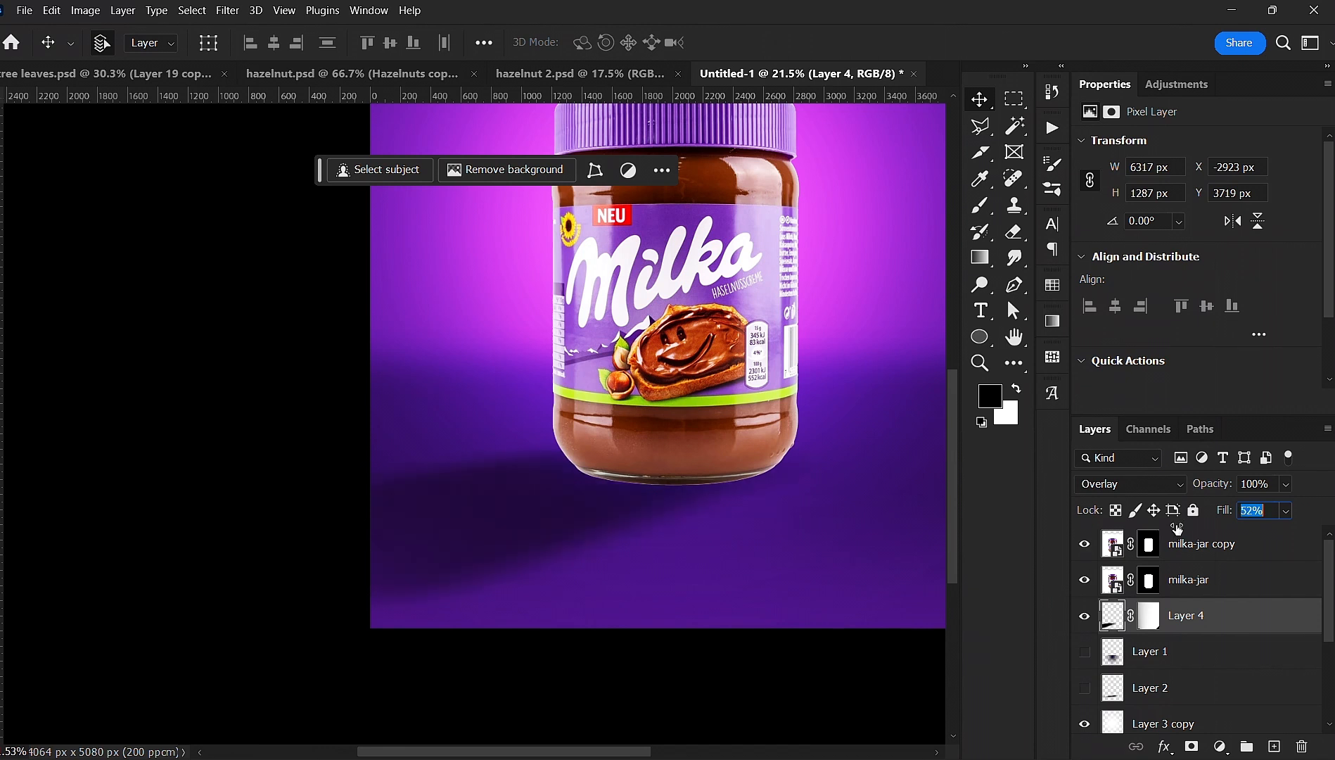
click(807, 668)
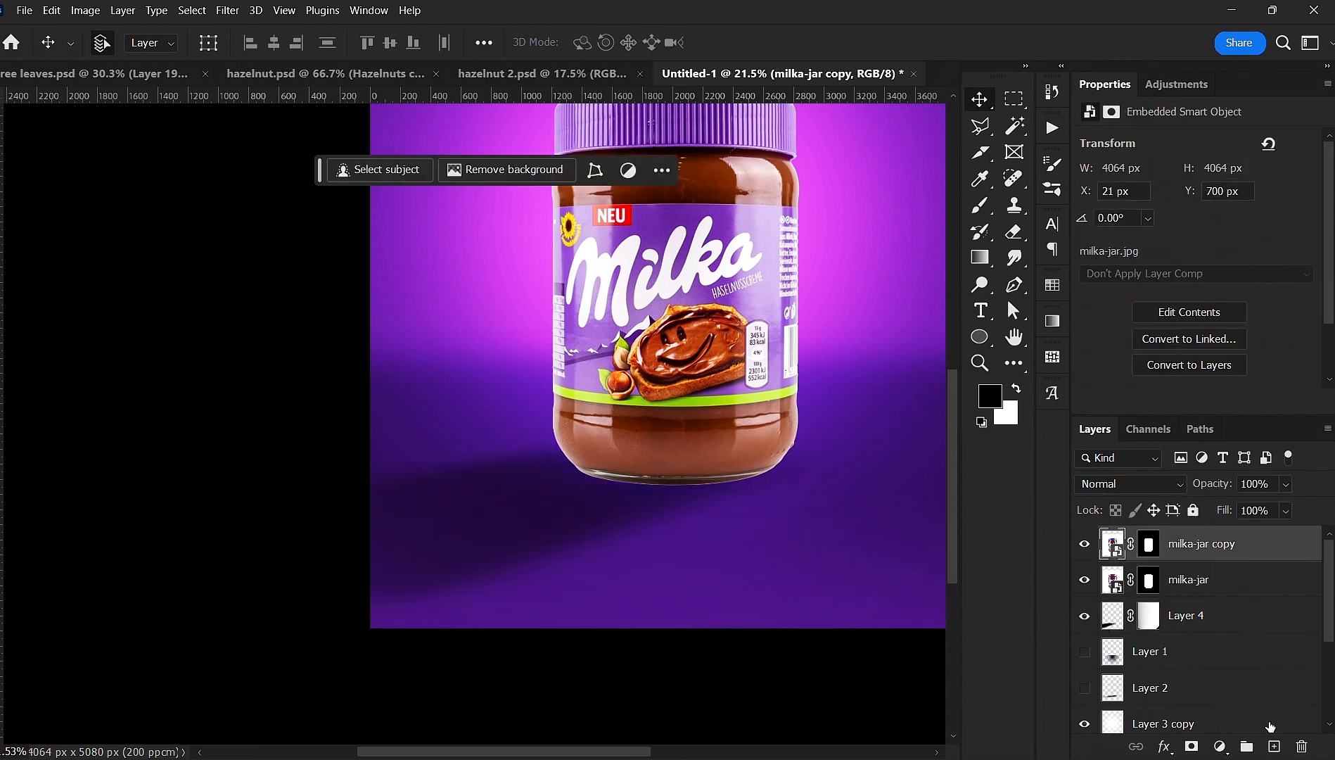
- Add a new layer below the top jar layer and shape the soft 3900 px brush into a flat, nearly horizontal ellipse
ctrl+click(1274, 746)
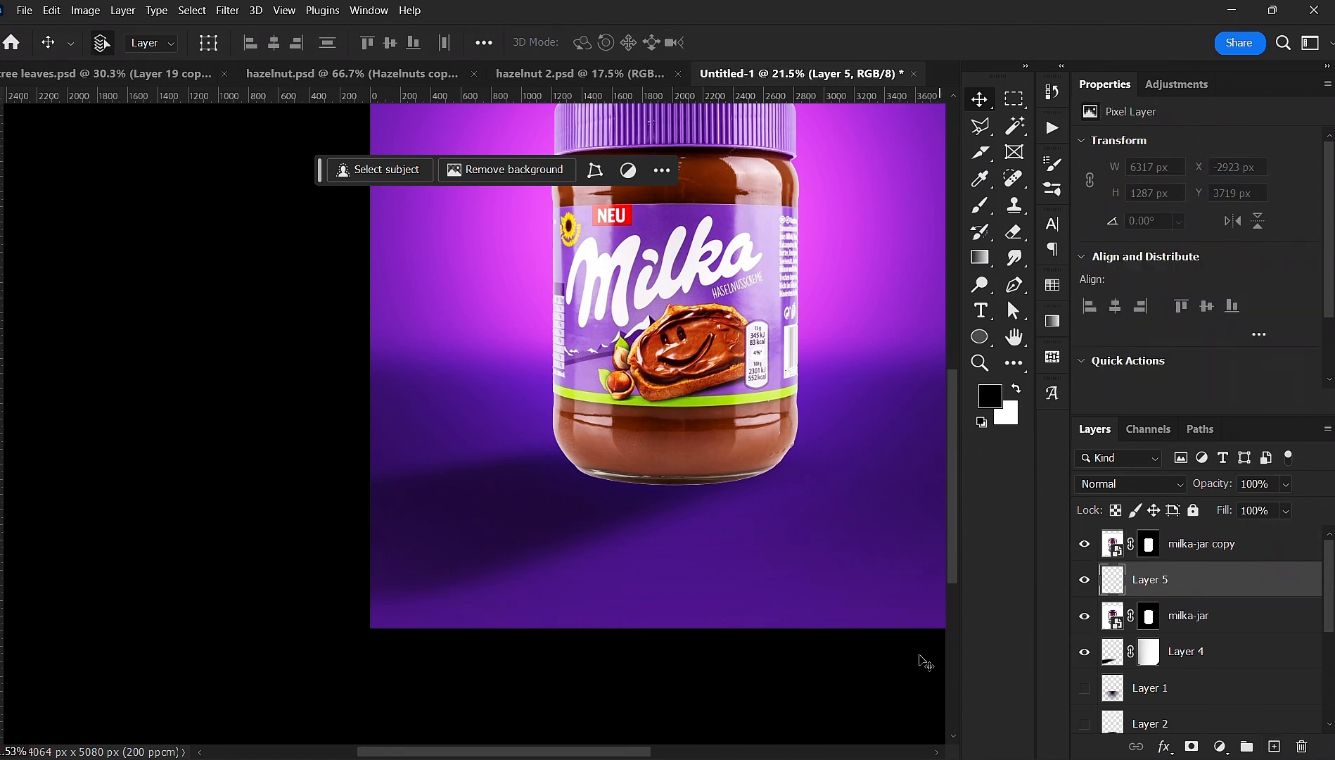
key(b)
right_click(676, 460)
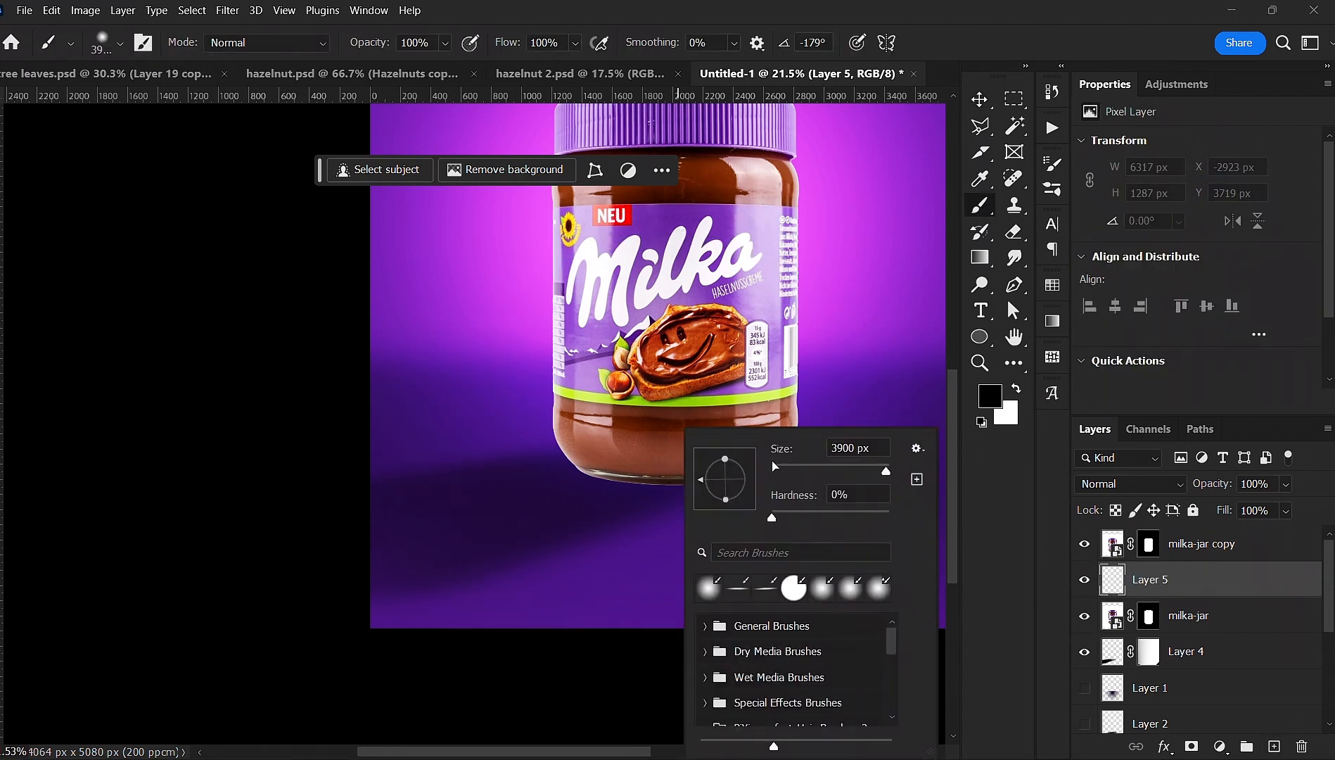
mouse_move(725, 460)
mouse_down()
mouse_move(740, 470)
mouse_move(732, 491)
mouse_up()
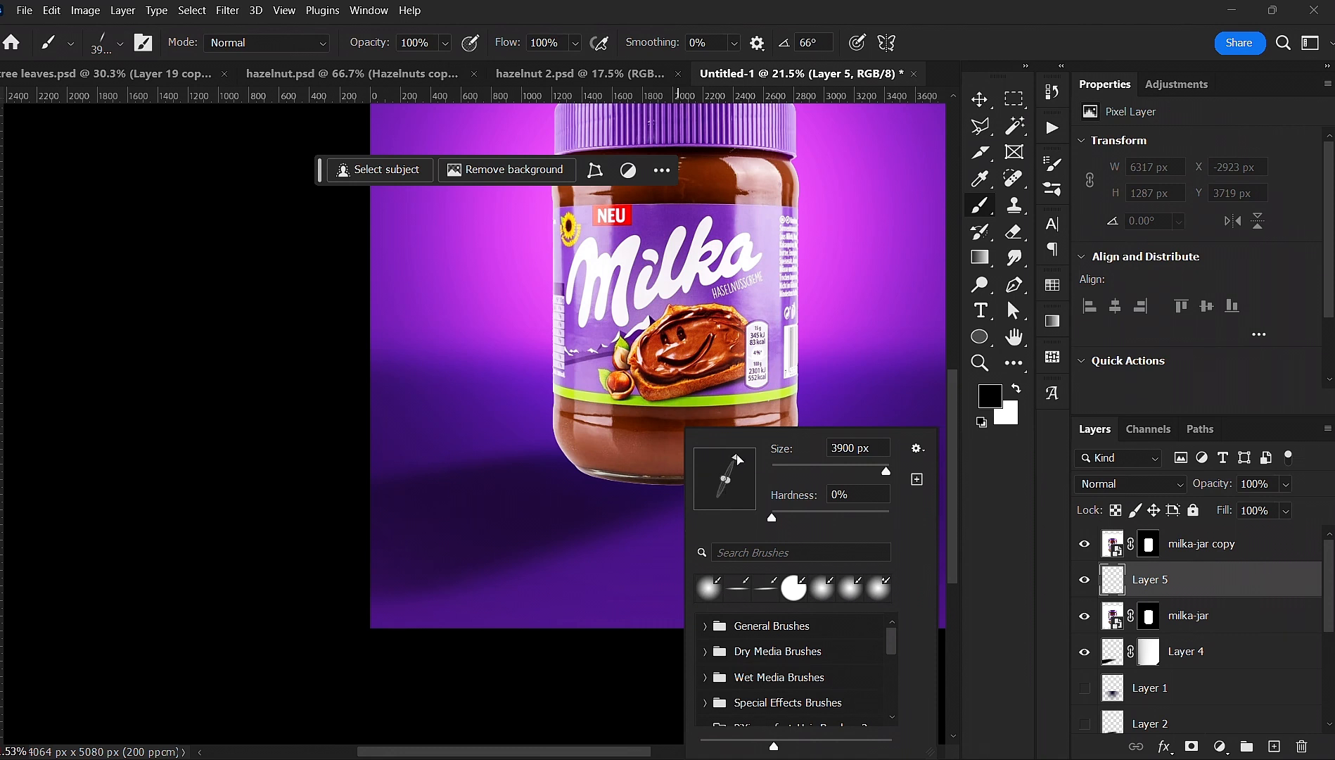
drag(737, 460, 790, 491)
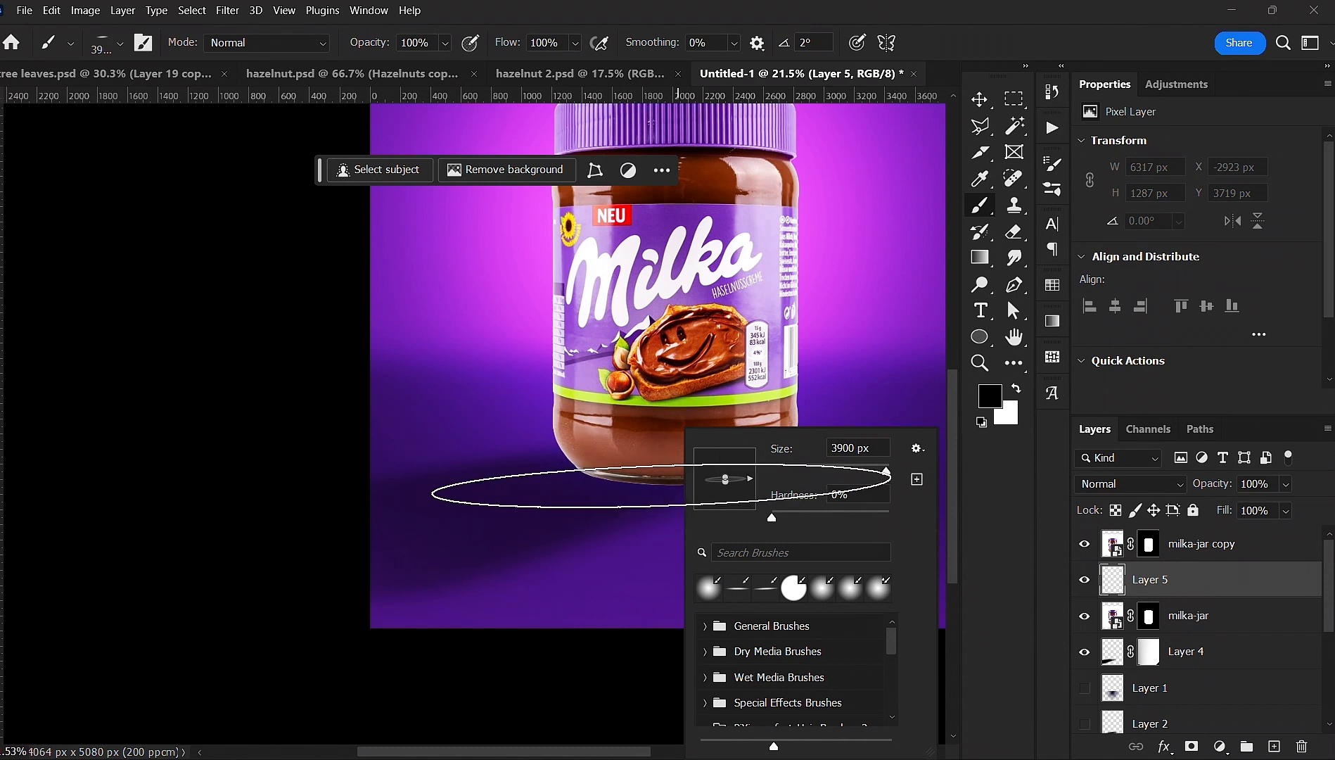
click(662, 478)
click(661, 485)
key(ctrl+z)
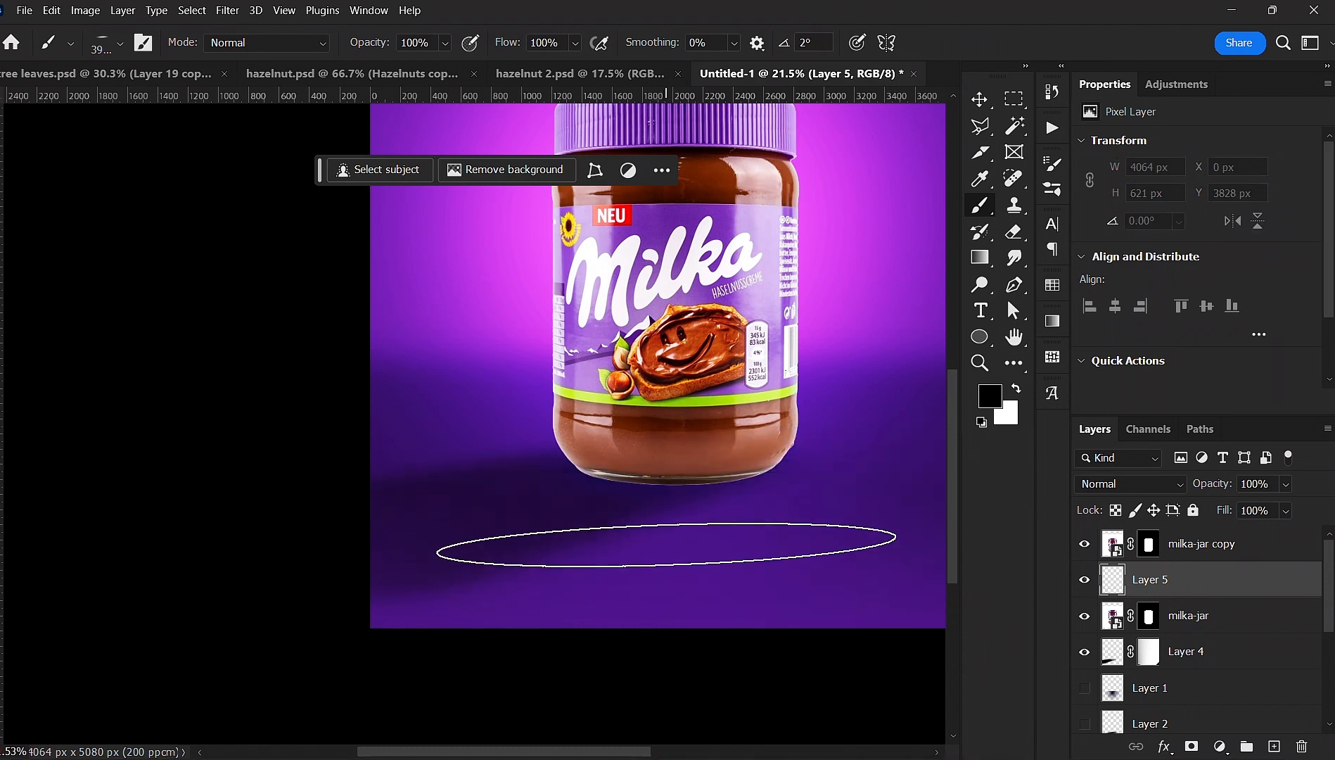
- Level the brush angle to 0°, shrink it to roughly the jar's width, and stamp a soft black contact shadow under the jar's base
key(Right)
key(Right)
key(bracketleft)
key(bracketleft)
key(bracketleft)
key(bracketleft)
key(bracketleft)
key(bracketleft)
key(bracketleft)
key(bracketleft)
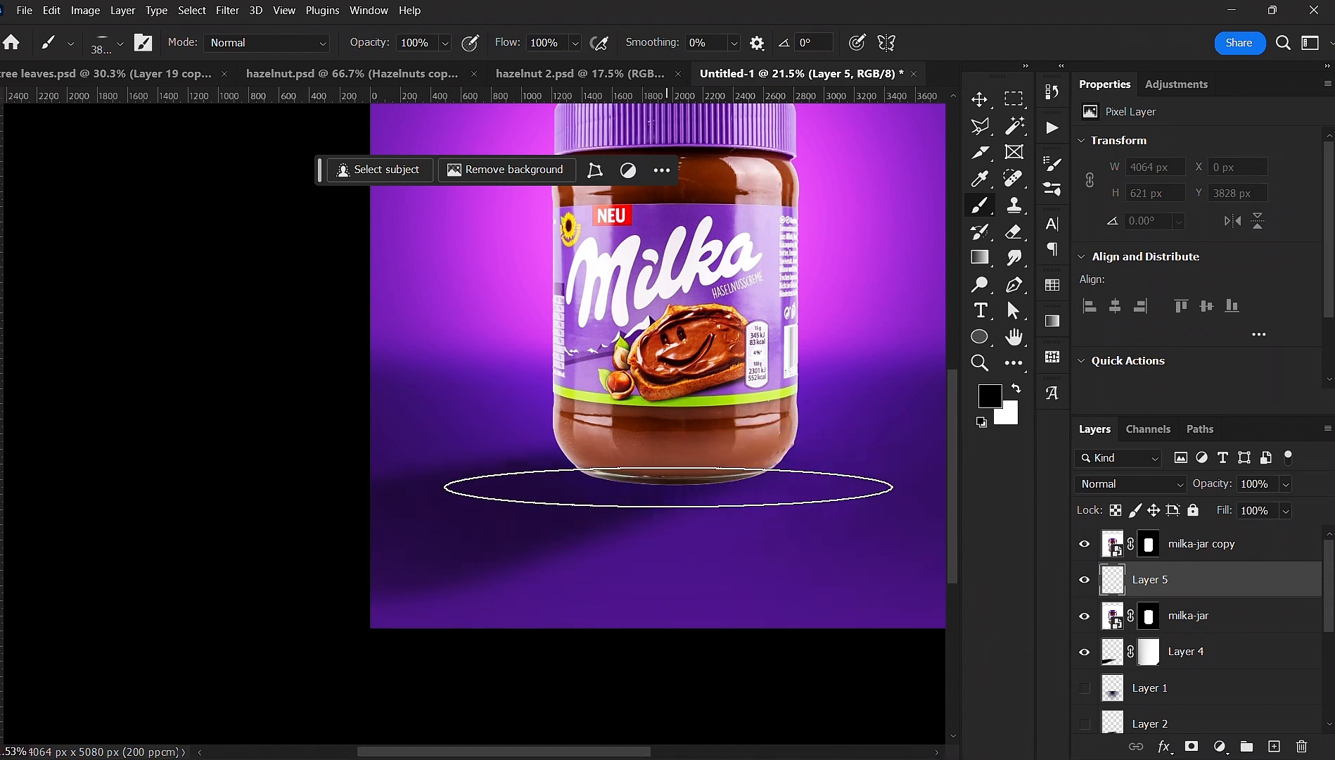
key(bracketleft)
key(bracketleft)
key(bracketleft)
key(bracketleft)
key(bracketleft)
key(bracketleft)
key(bracketleft)
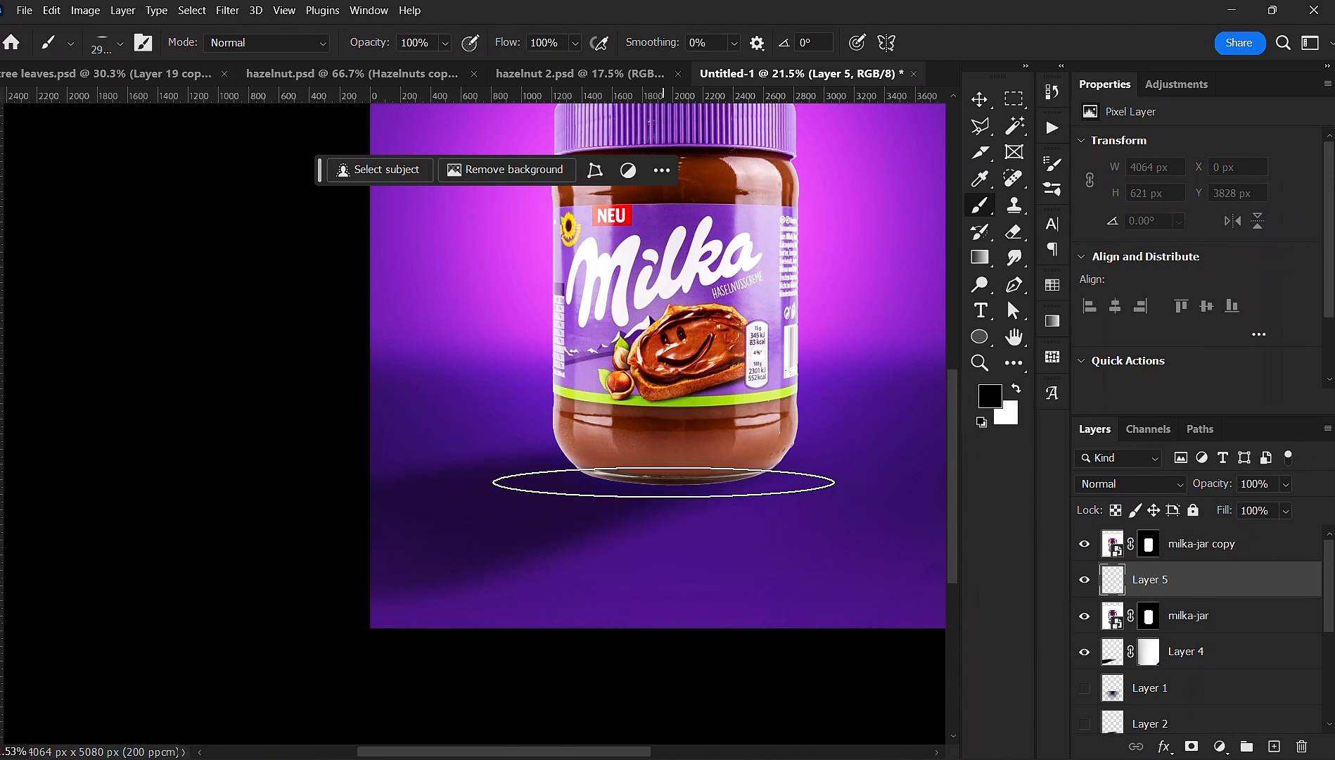
key(bracketleft)
key(bracketleft)
key(bracketleft)
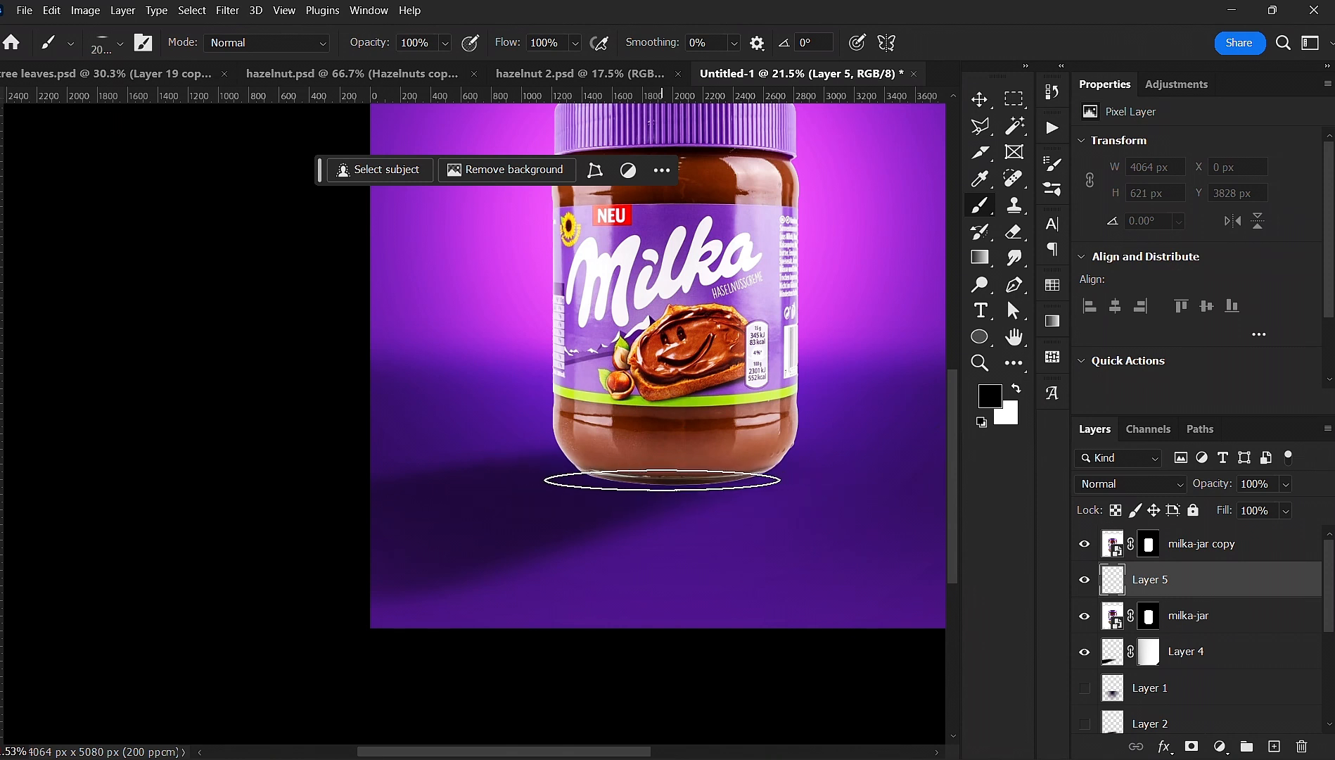
click(661, 480)
key(bracketleft)
key(bracketleft)
key(bracketleft)
key(bracketleft)
key(bracketleft)
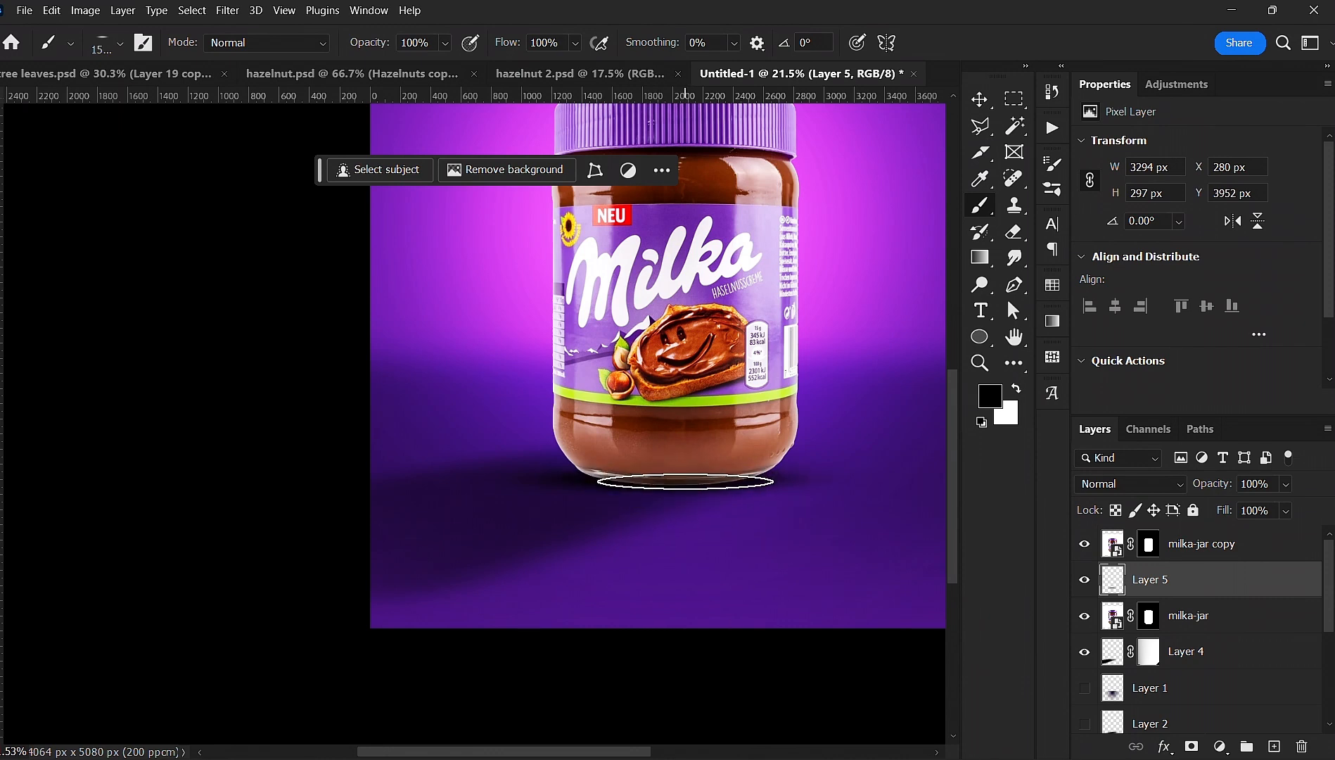
scroll(622, 526, down, 3)
scroll(605, 512, up, 2)
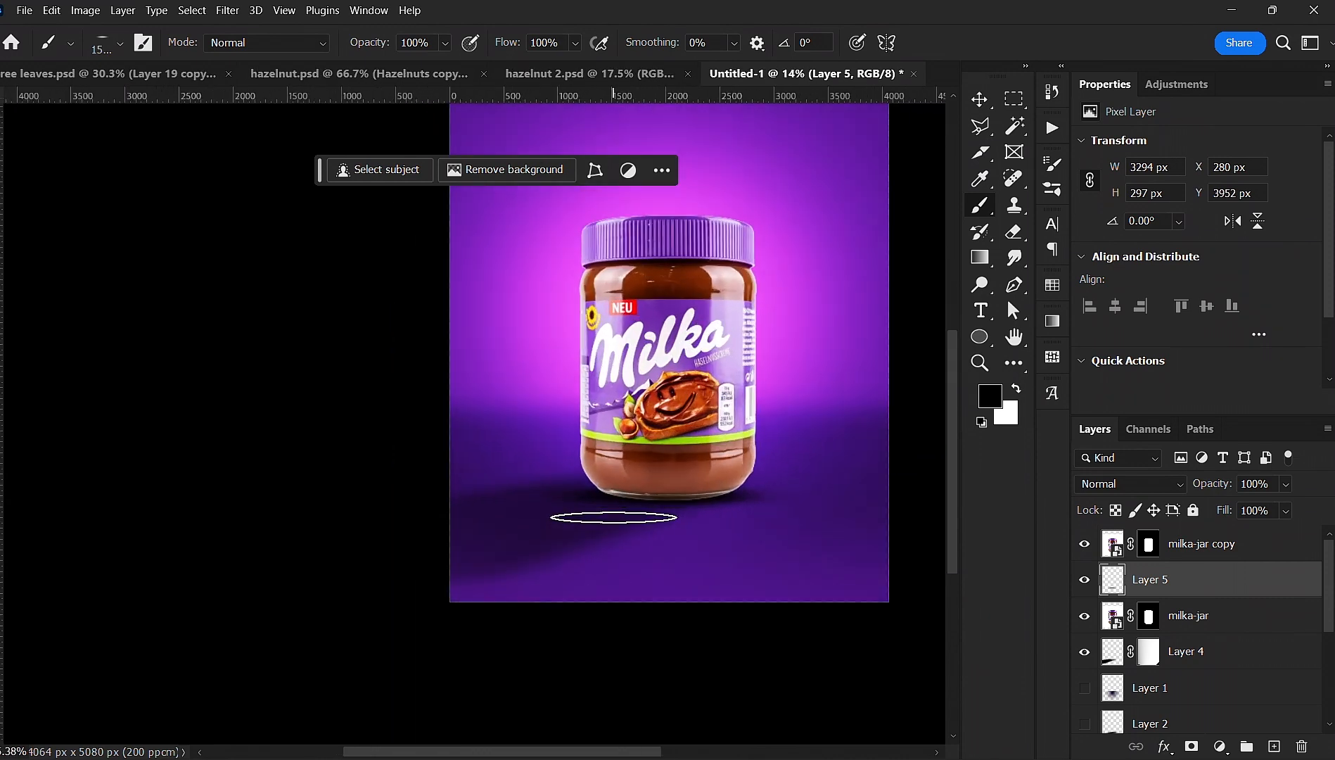
- Nudge the cast shadow layer slightly toward the poster's lower right
key(v)
drag(545, 542, 563, 555)
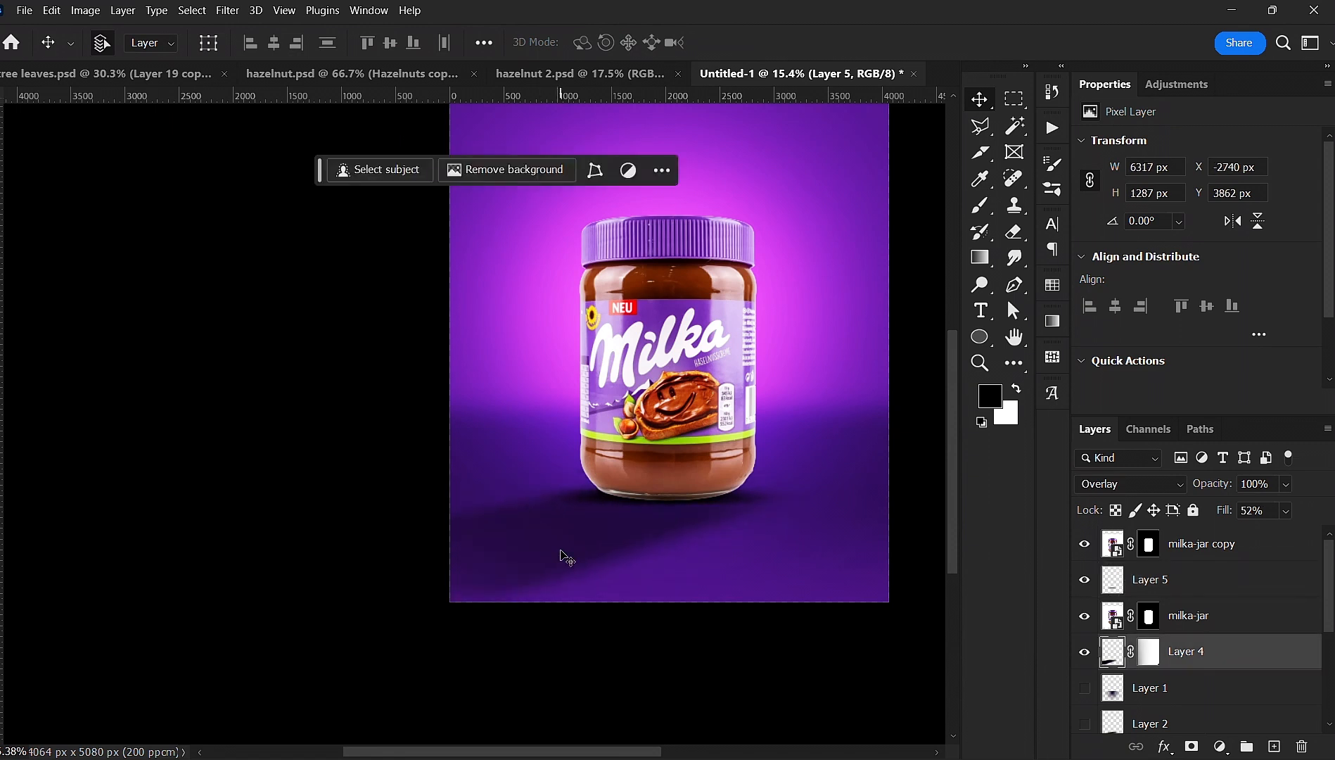
scroll(562, 554, down, 2)
scroll(613, 532, up, 1)
drag(633, 502, 599, 566)
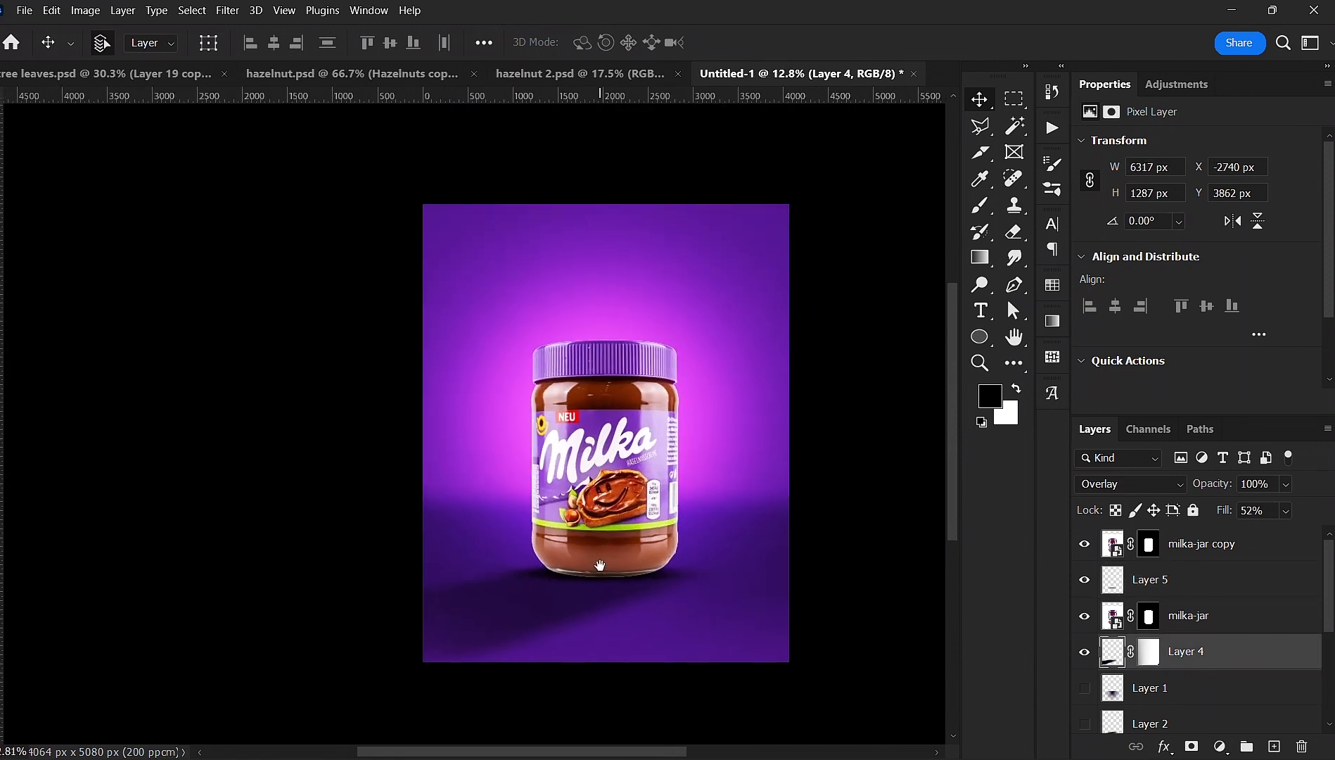
- Duplicate the top jar layer, rotate the copy 180°, and place it upside down beneath the jar's base
click(864, 467)
click(654, 468)
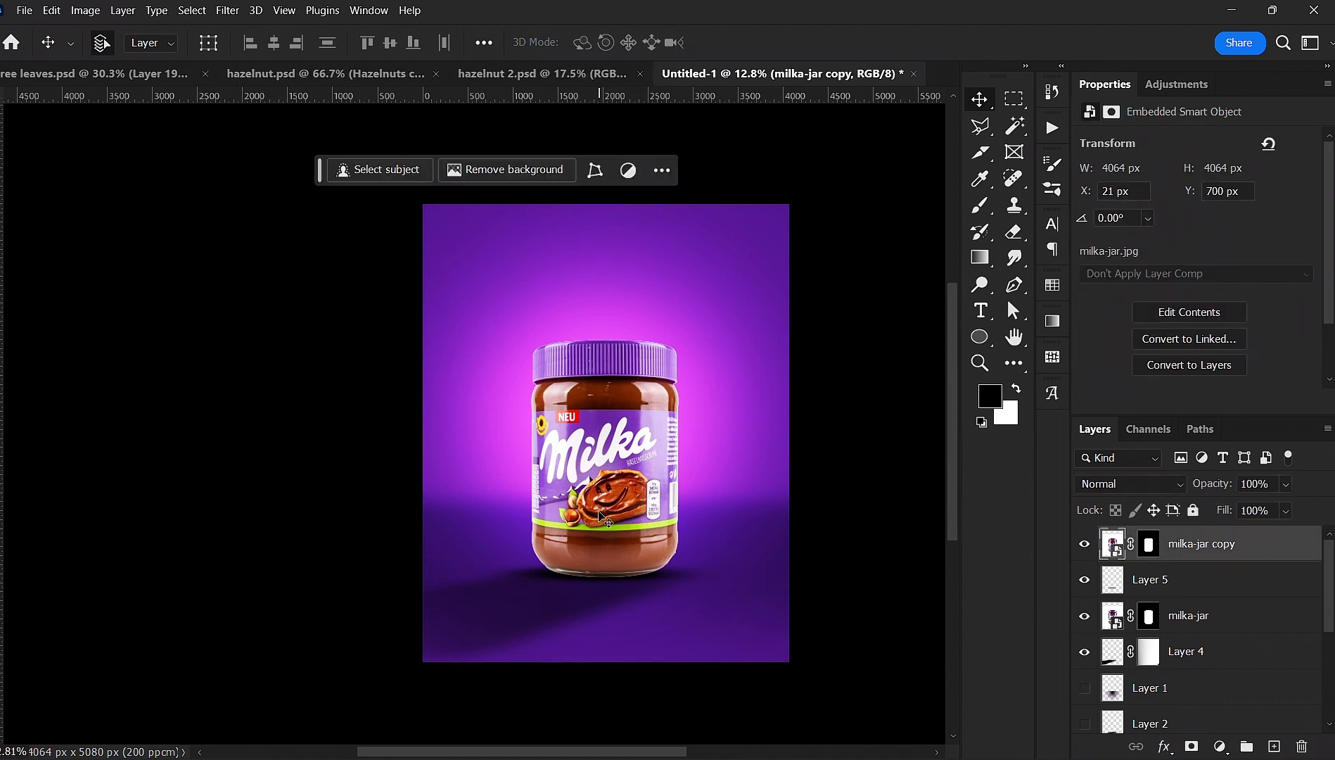
scroll(631, 506, up, 2)
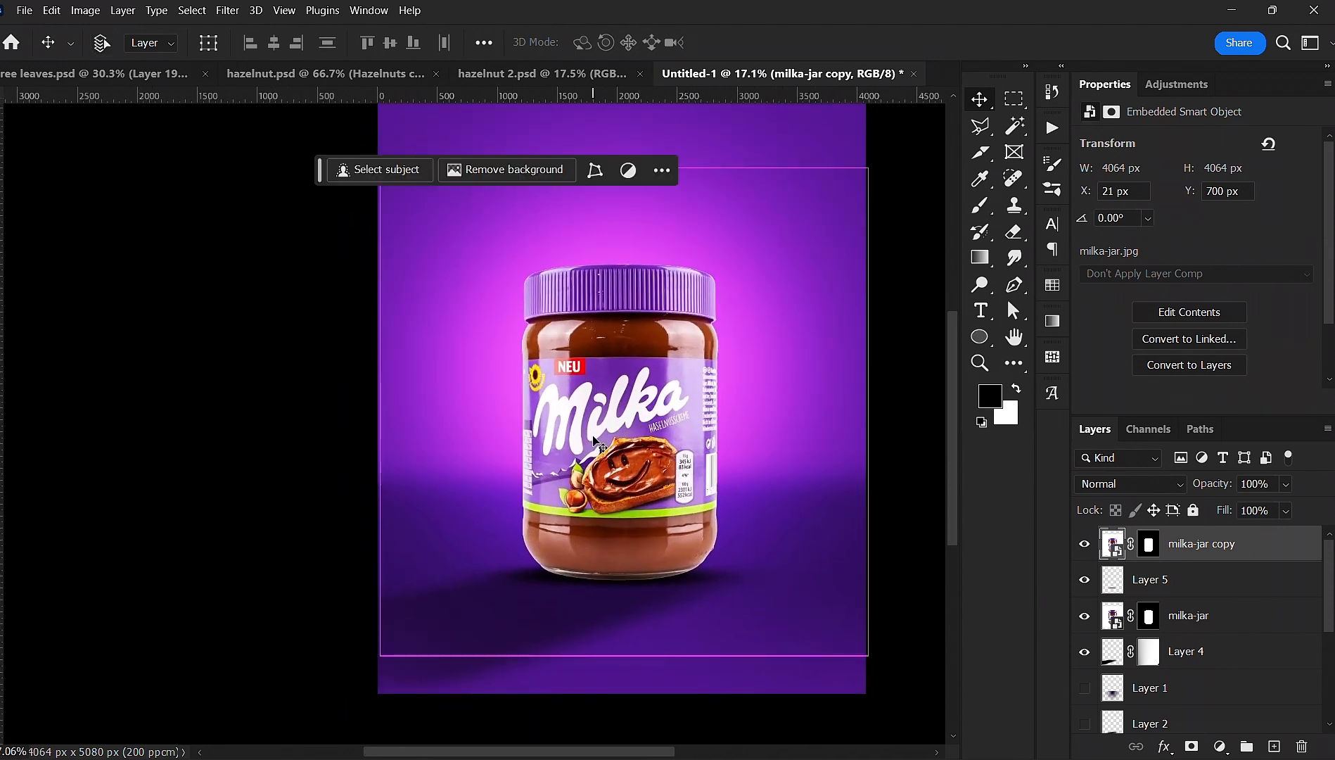
key(ctrl+j)
key(ctrl+t)
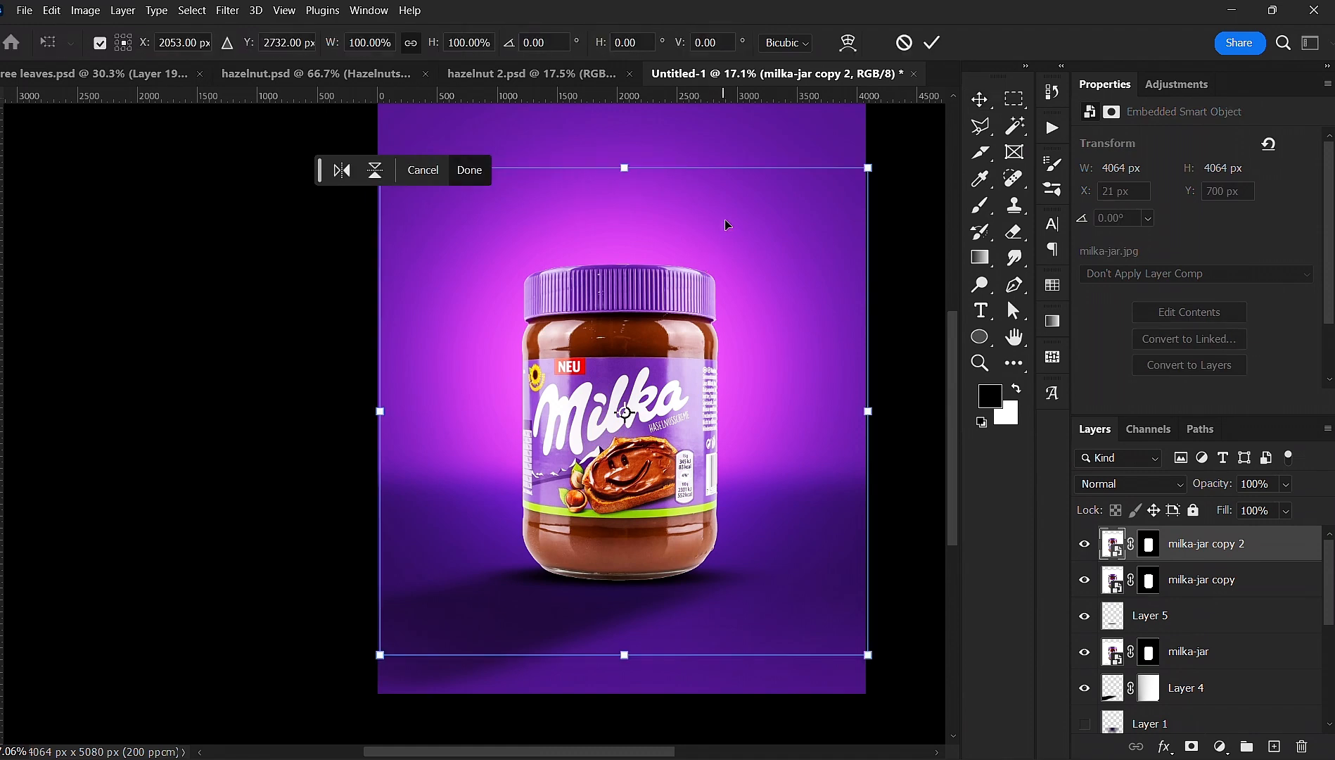
drag(819, 226, 582, 575)
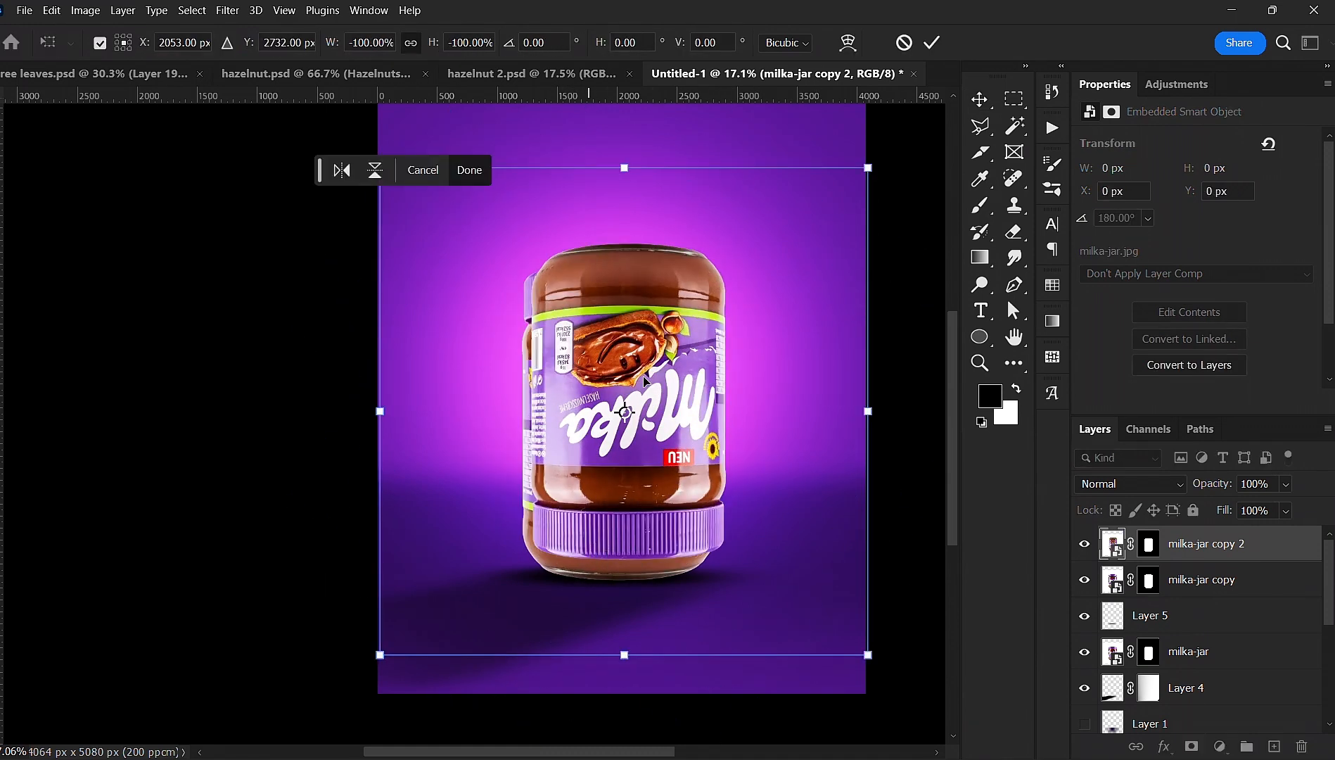
drag(641, 456, 625, 636)
drag(619, 542, 633, 451)
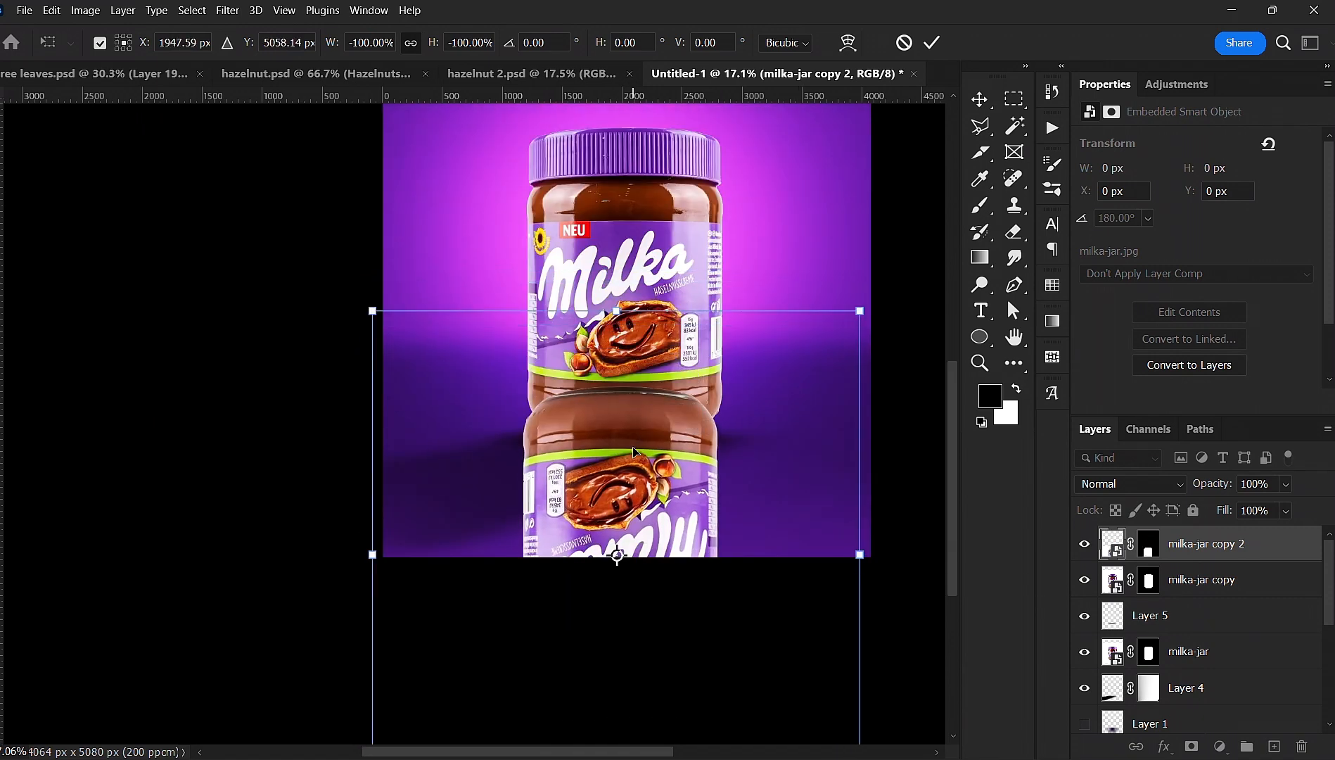
key(Return)
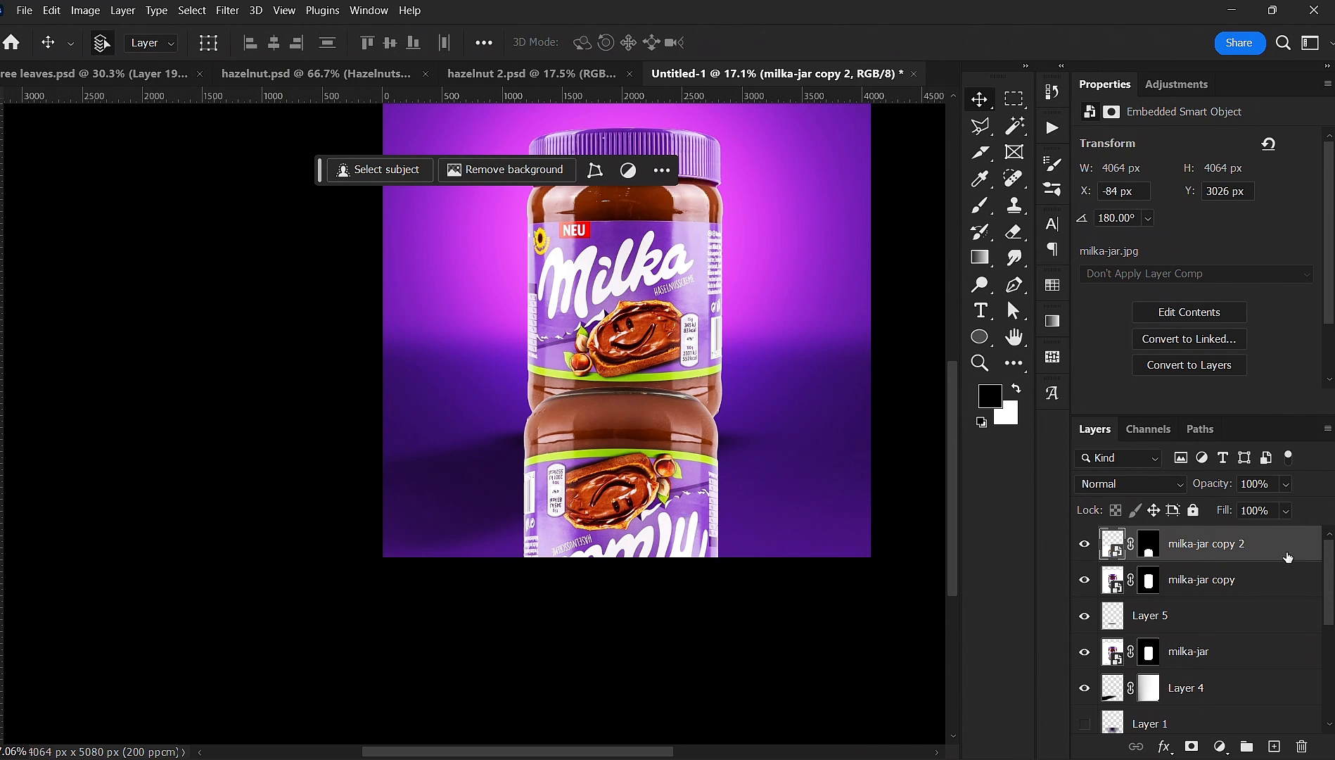
- Move the inverted jar copy behind the top jar layer, squash it to about 52.5% height, and tuck it up against the base
drag(1287, 556, 1273, 598)
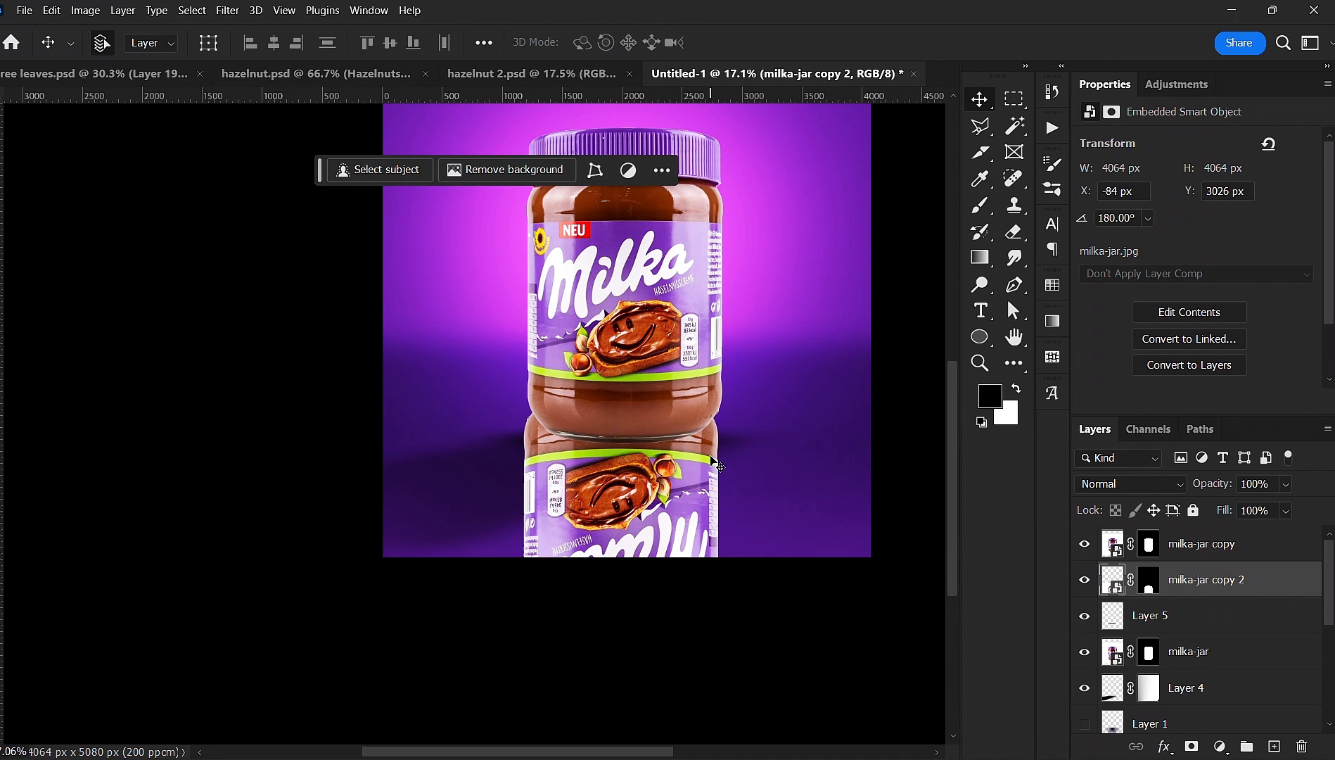
scroll(710, 415, up, 1)
key(ctrl+t)
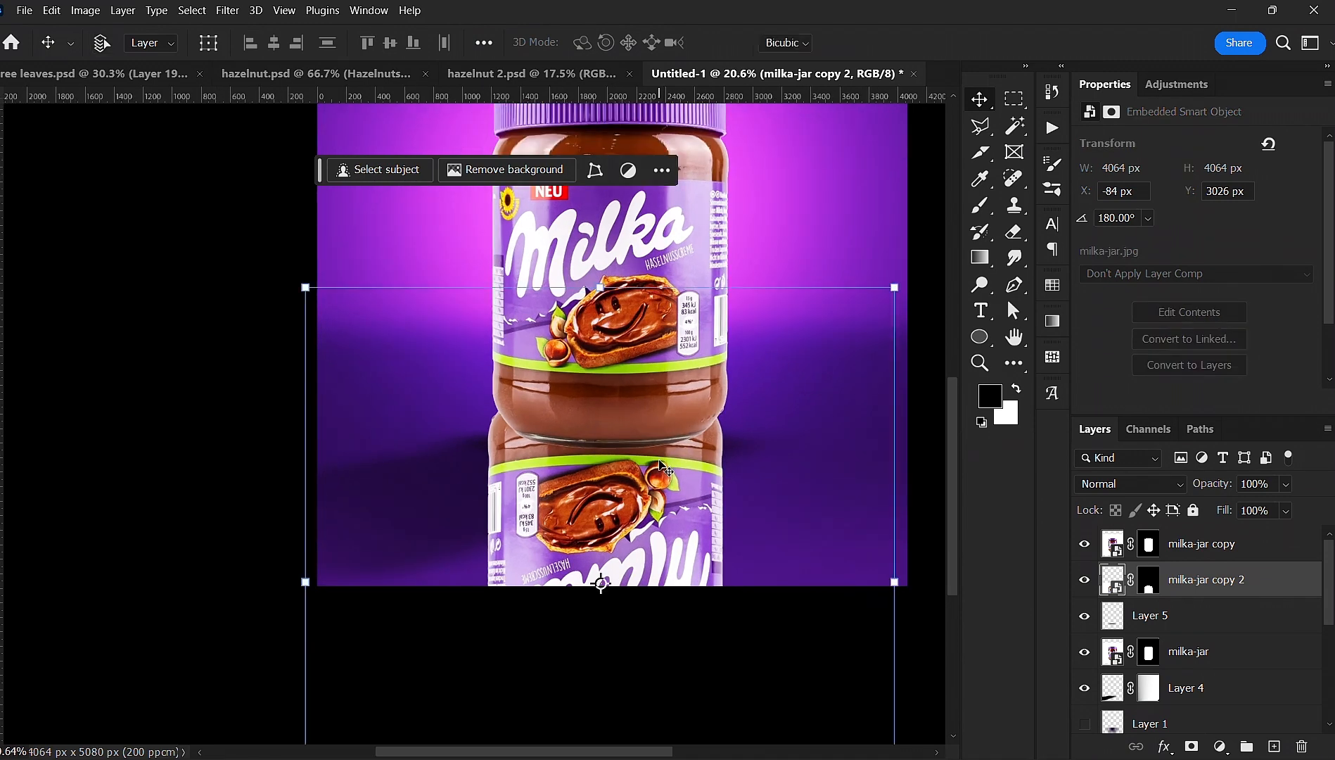
scroll(634, 385, down, 2)
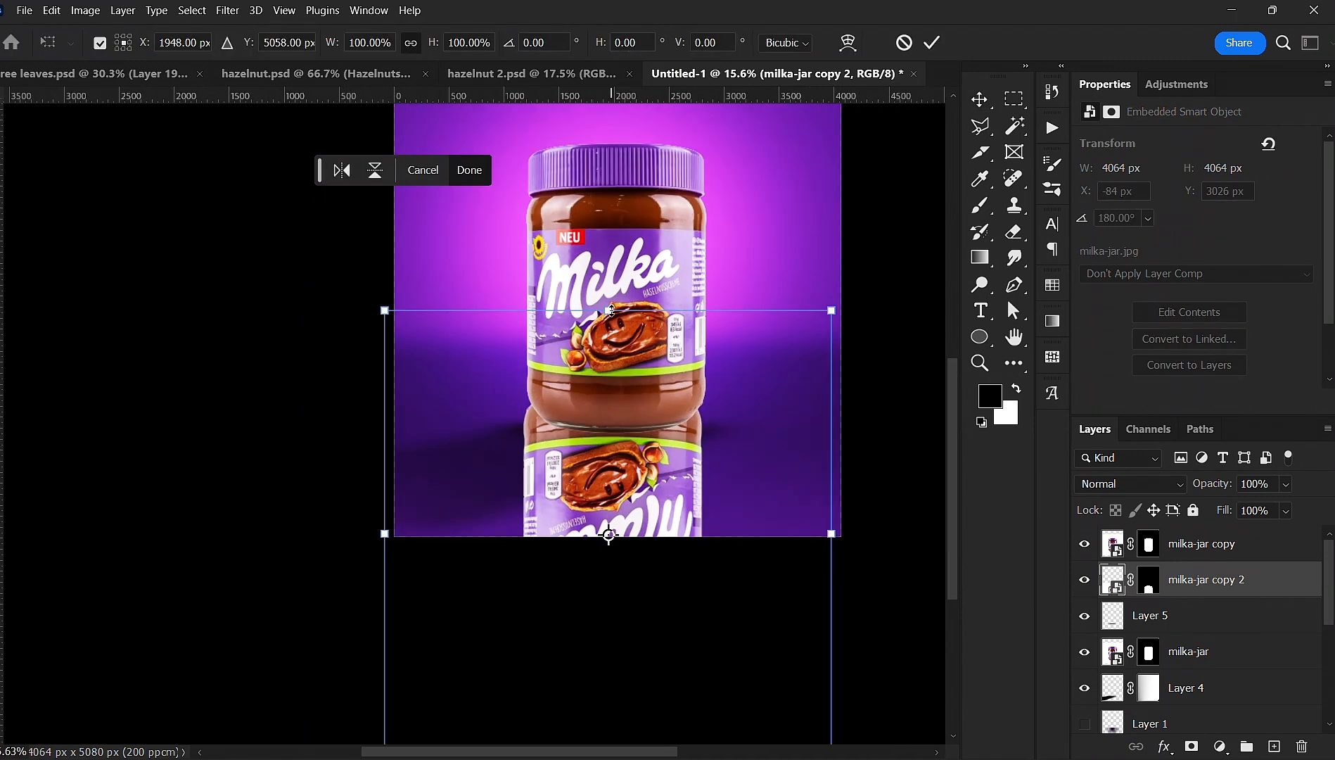
drag(608, 307, 611, 433)
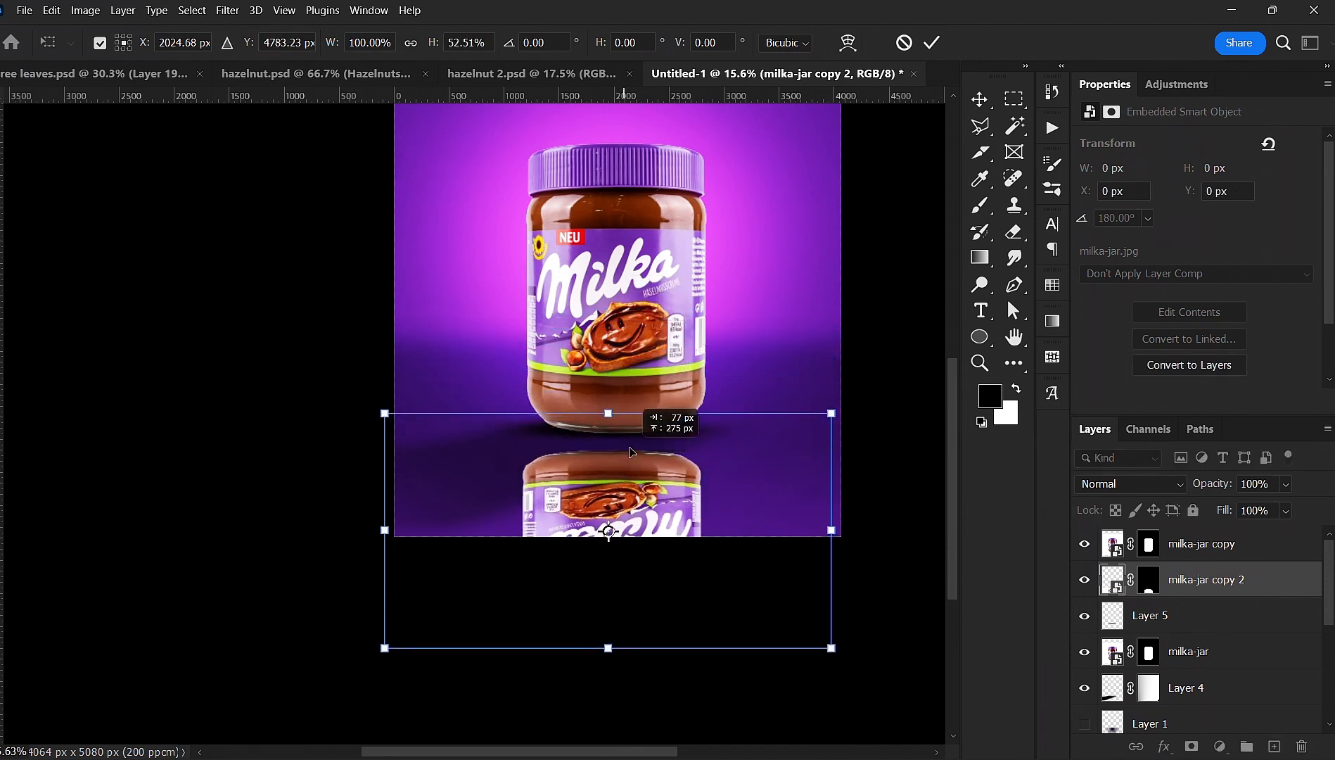
drag(619, 490, 617, 426)
key(Return)
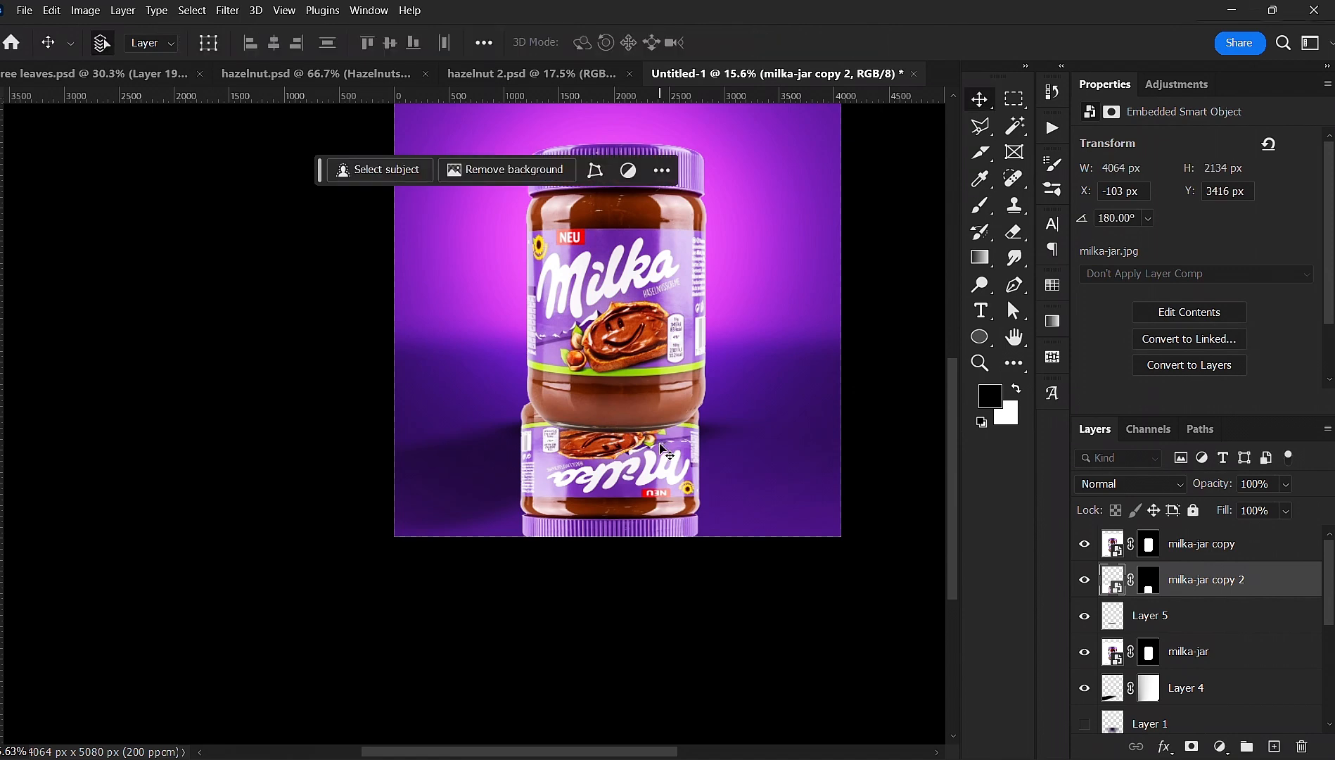
- Convert the masked, inverted jar copy to a smart object
scroll(661, 450, up, 2)
scroll(661, 450, up, 1)
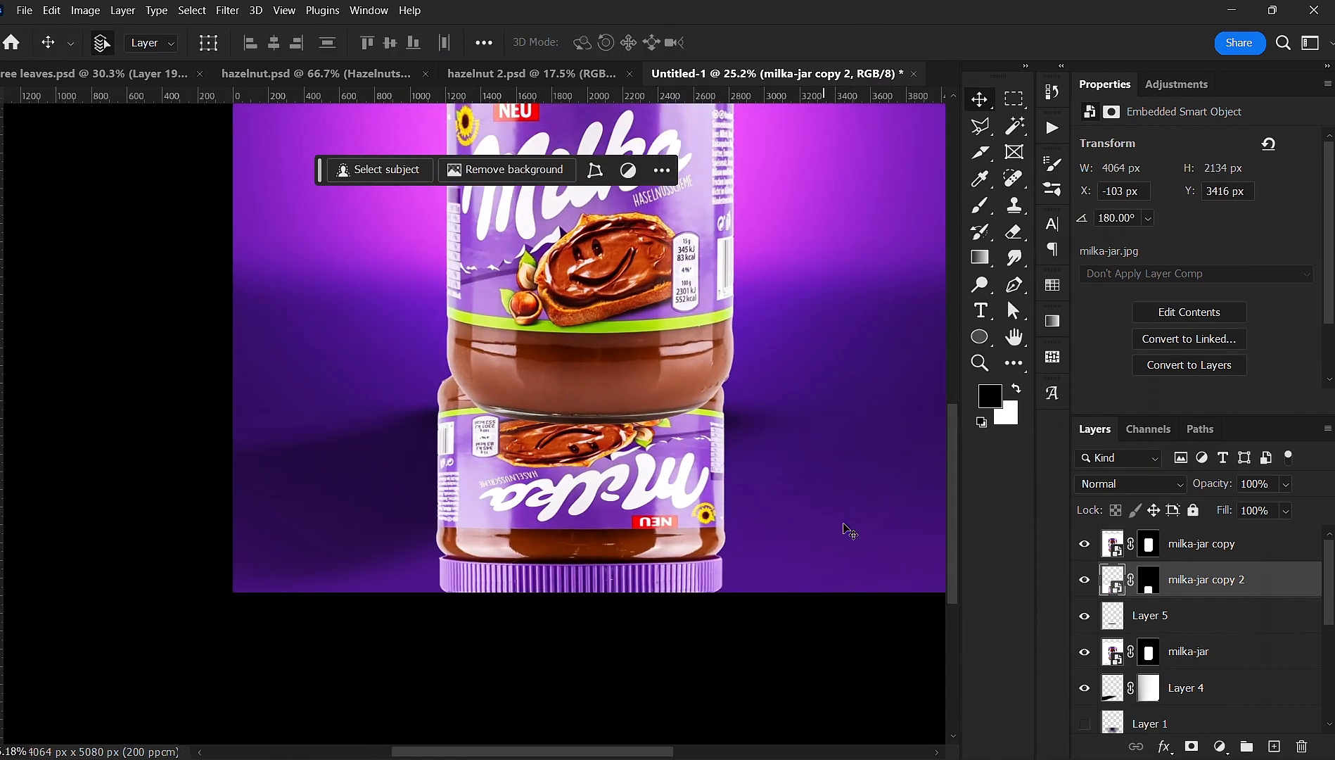
click(1146, 593)
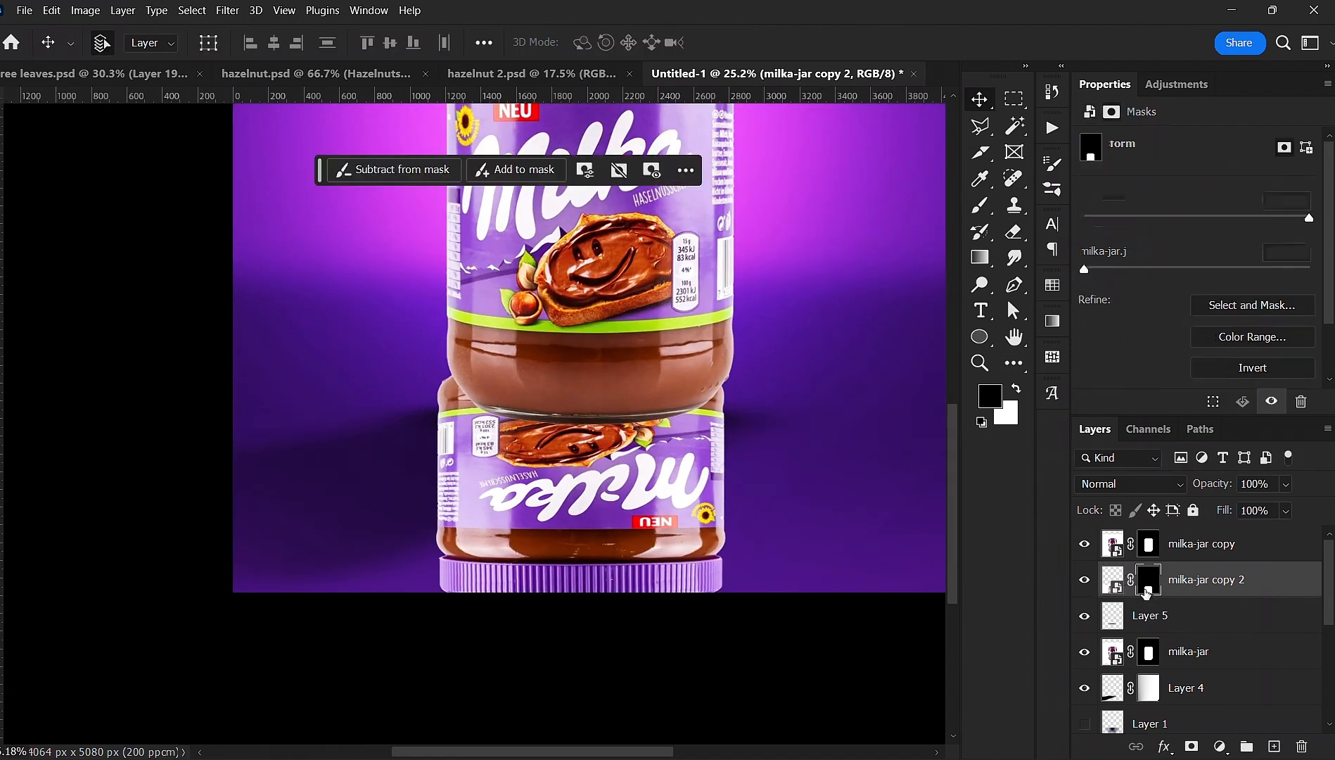
right_click(1223, 589)
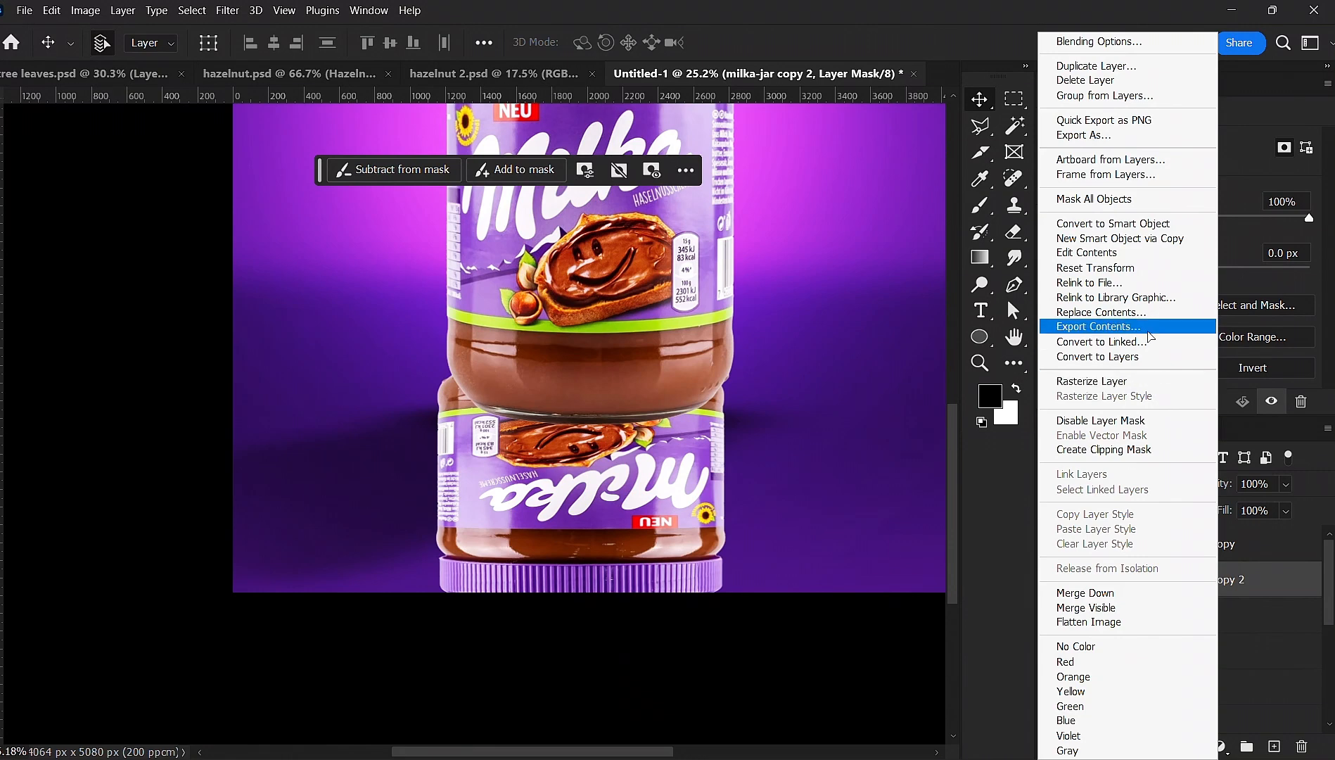
click(1129, 225)
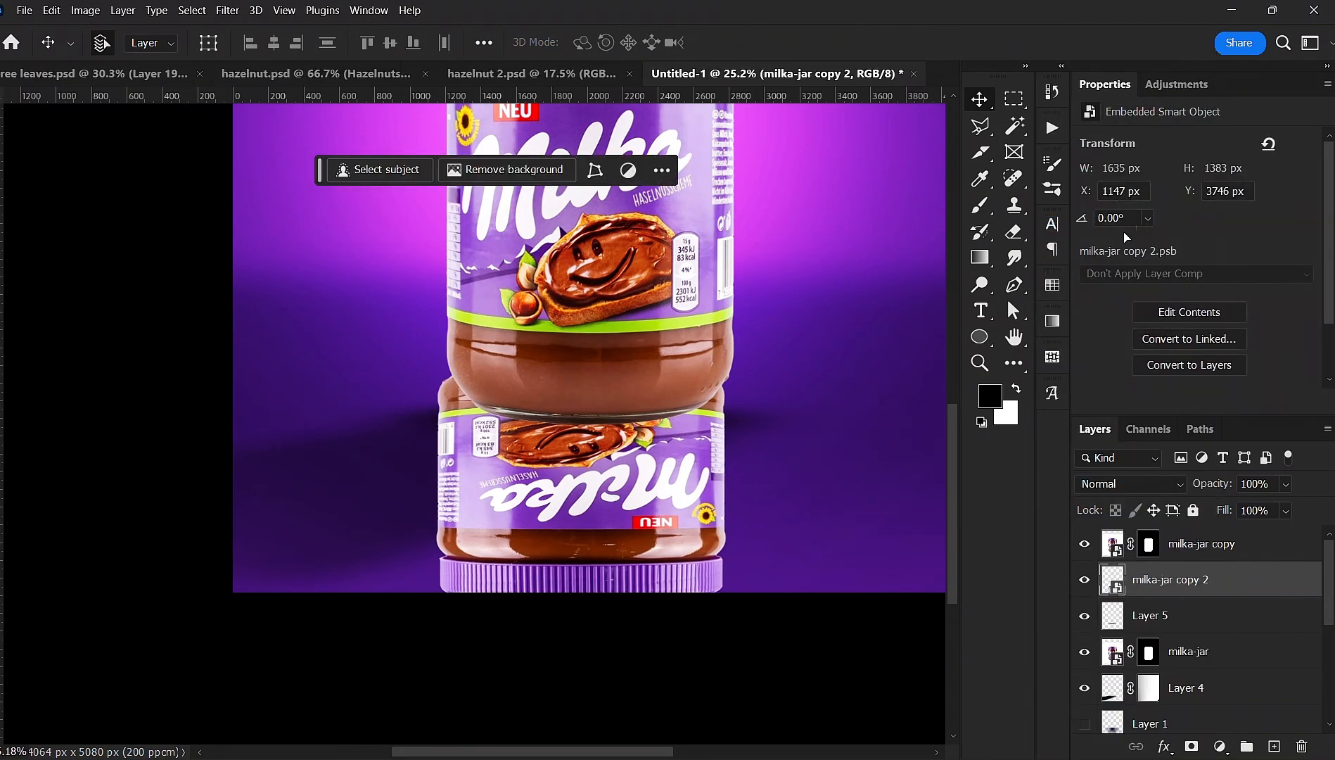
- Add a mask to the inverted jar copy and fade its far end with a vertical linear gradient to form a reflection
scroll(830, 485, down, 1)
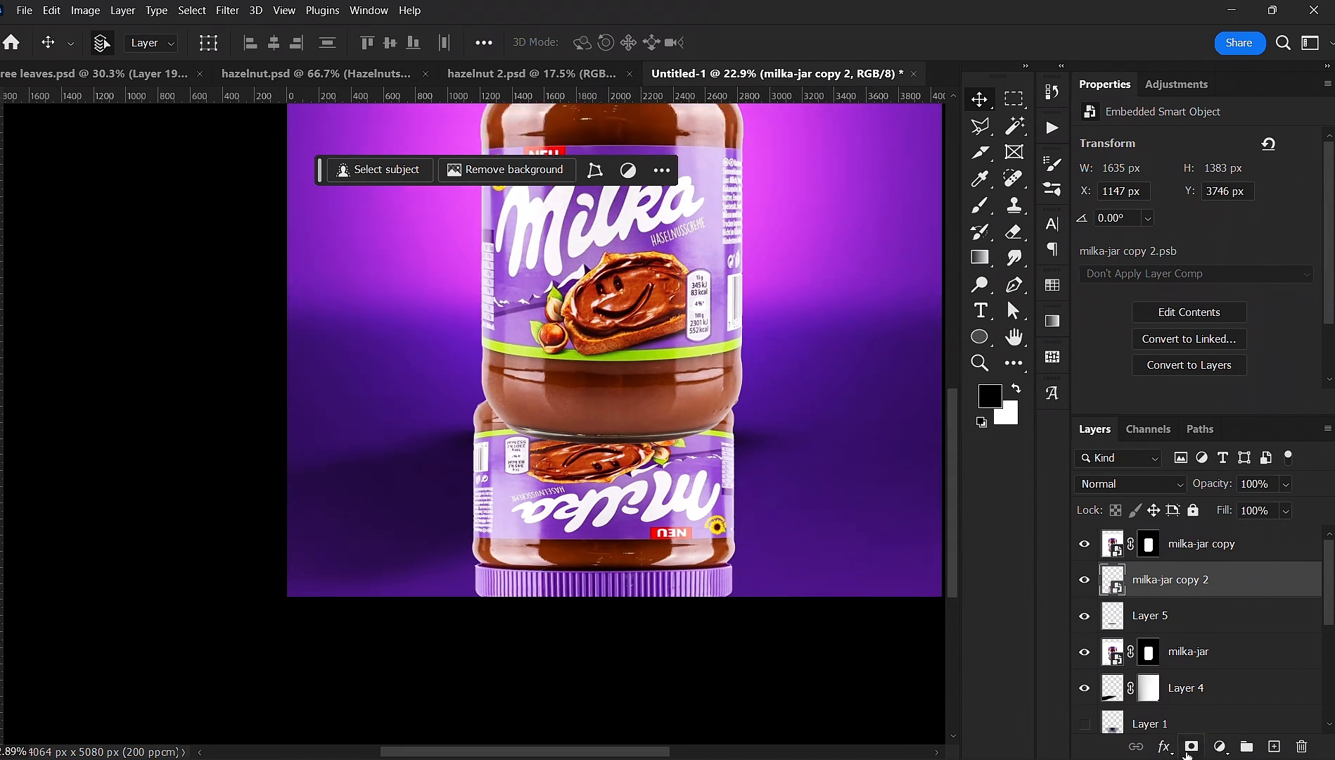
click(1190, 747)
key(g)
drag(607, 653, 600, 361)
drag(627, 666, 608, 549)
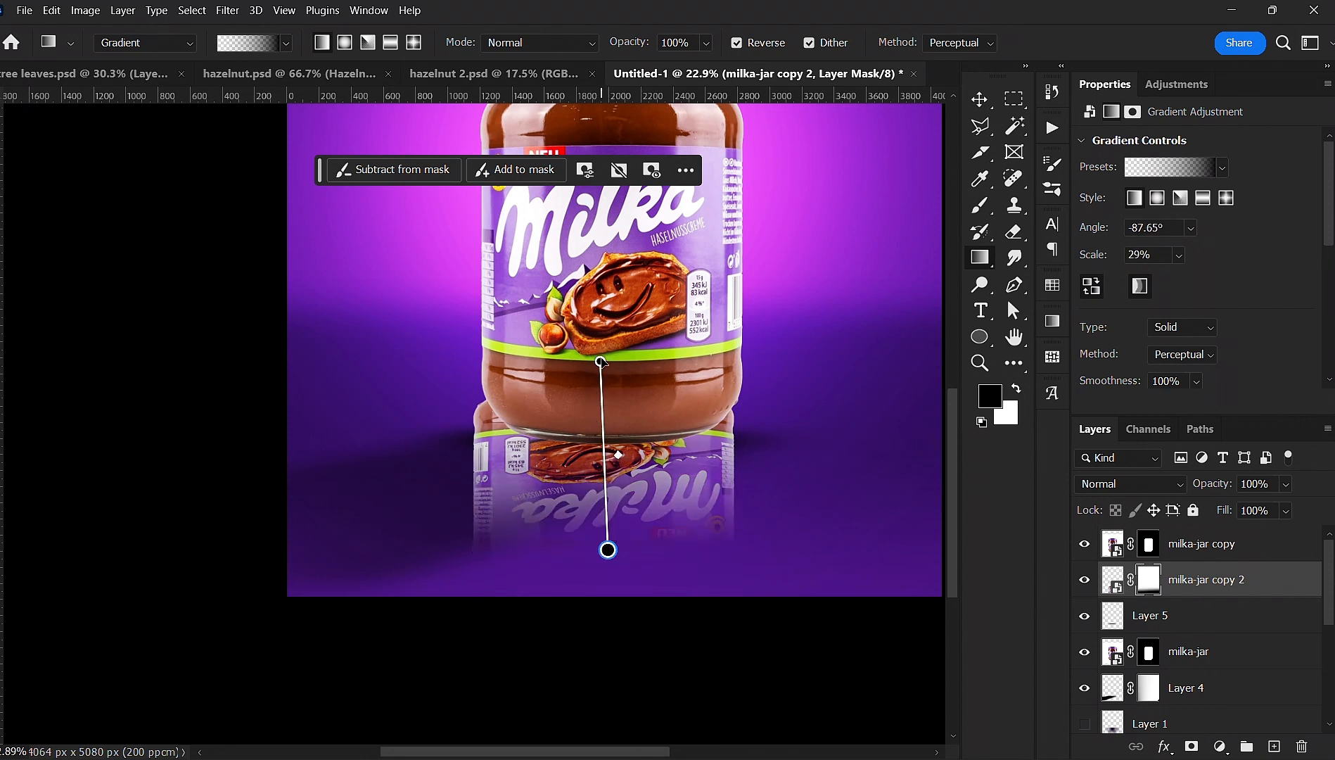
drag(601, 362, 608, 237)
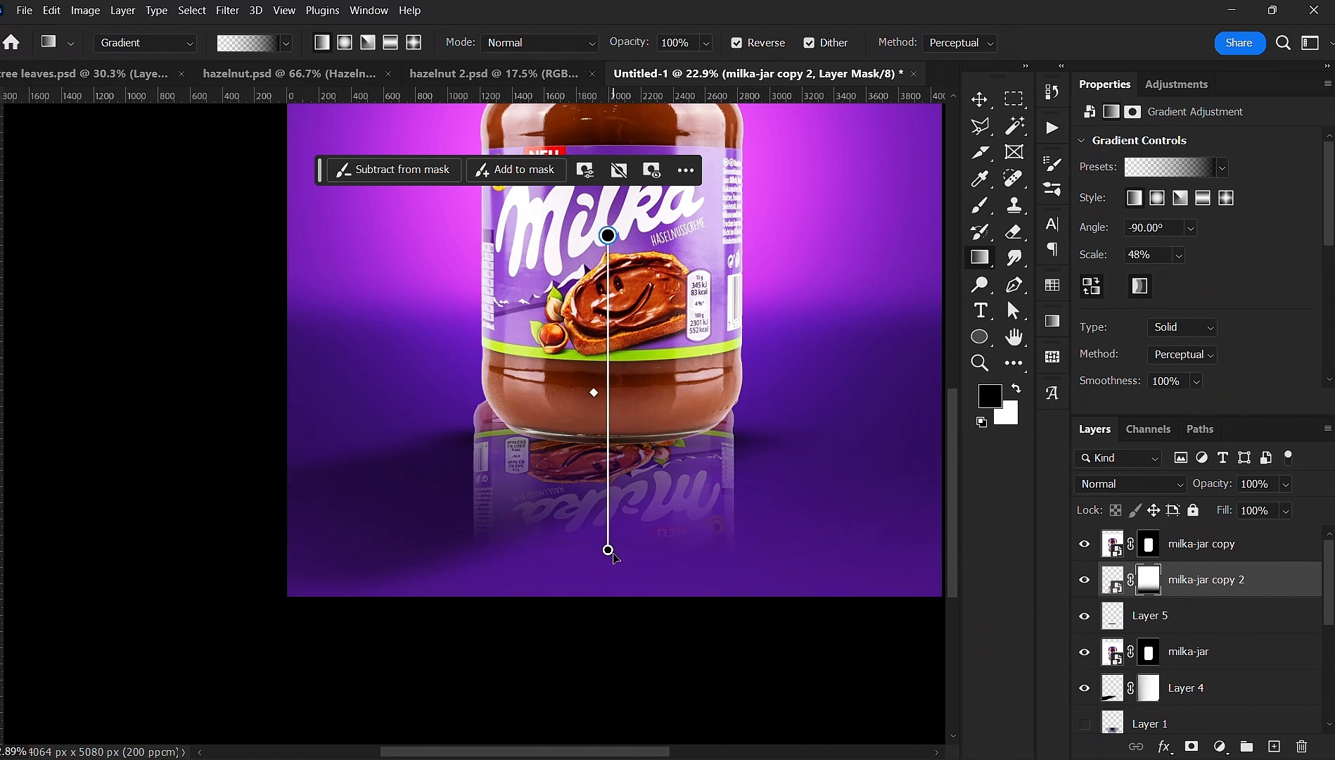
drag(607, 550, 643, 539)
key(Return)
- Lock the cast shadow layer, Layer 4, against further changes
key(v)
scroll(608, 470, down, 5)
scroll(608, 482, up, 3)
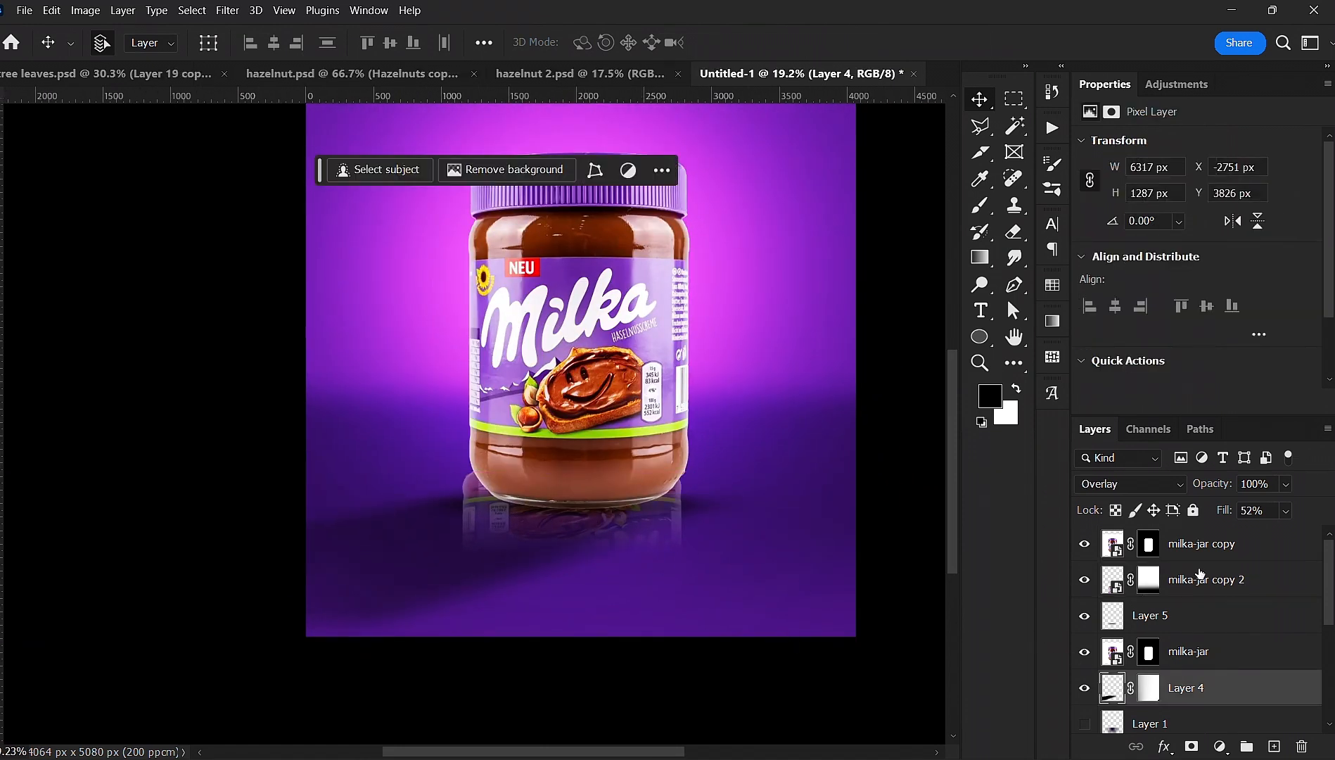
click(1194, 511)
click(1224, 651)
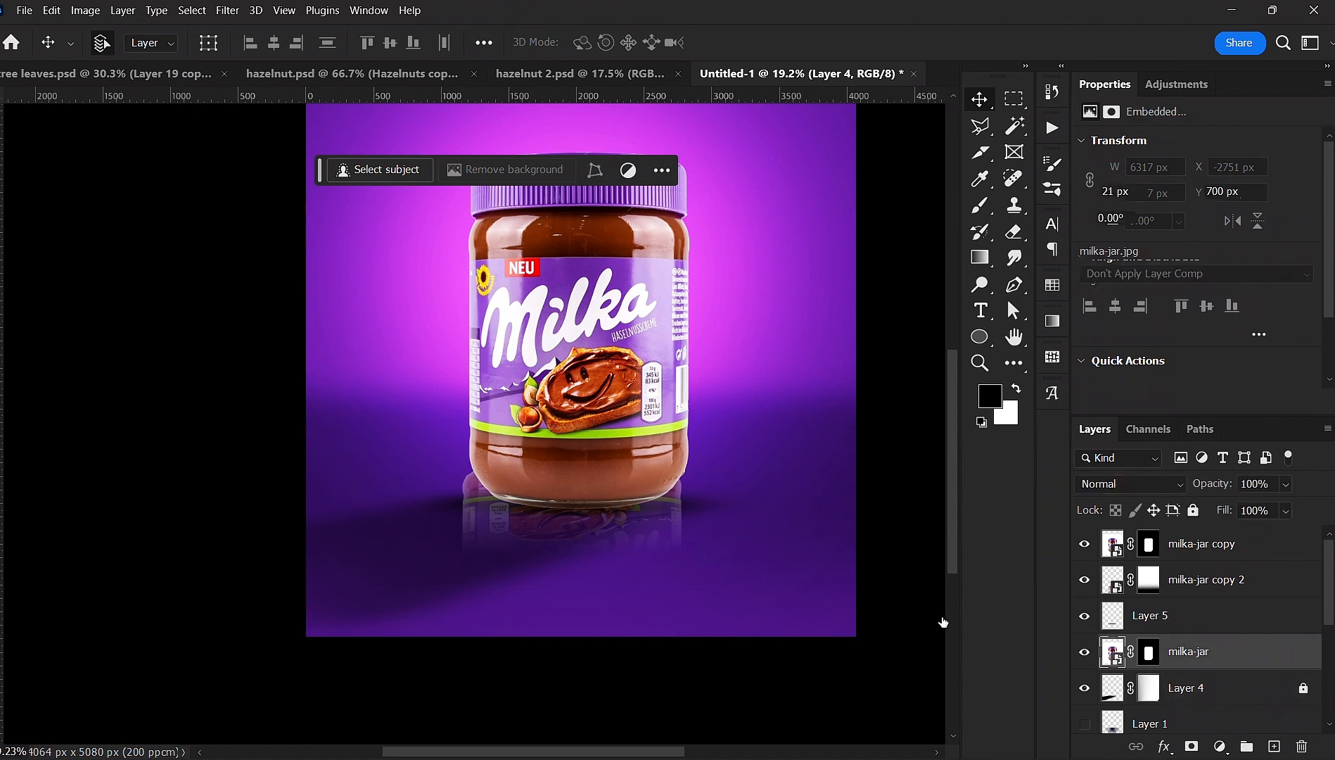
- Pull the faded reflection down away from the jar's base and delete its layer
click(1083, 579)
drag(651, 523, 651, 585)
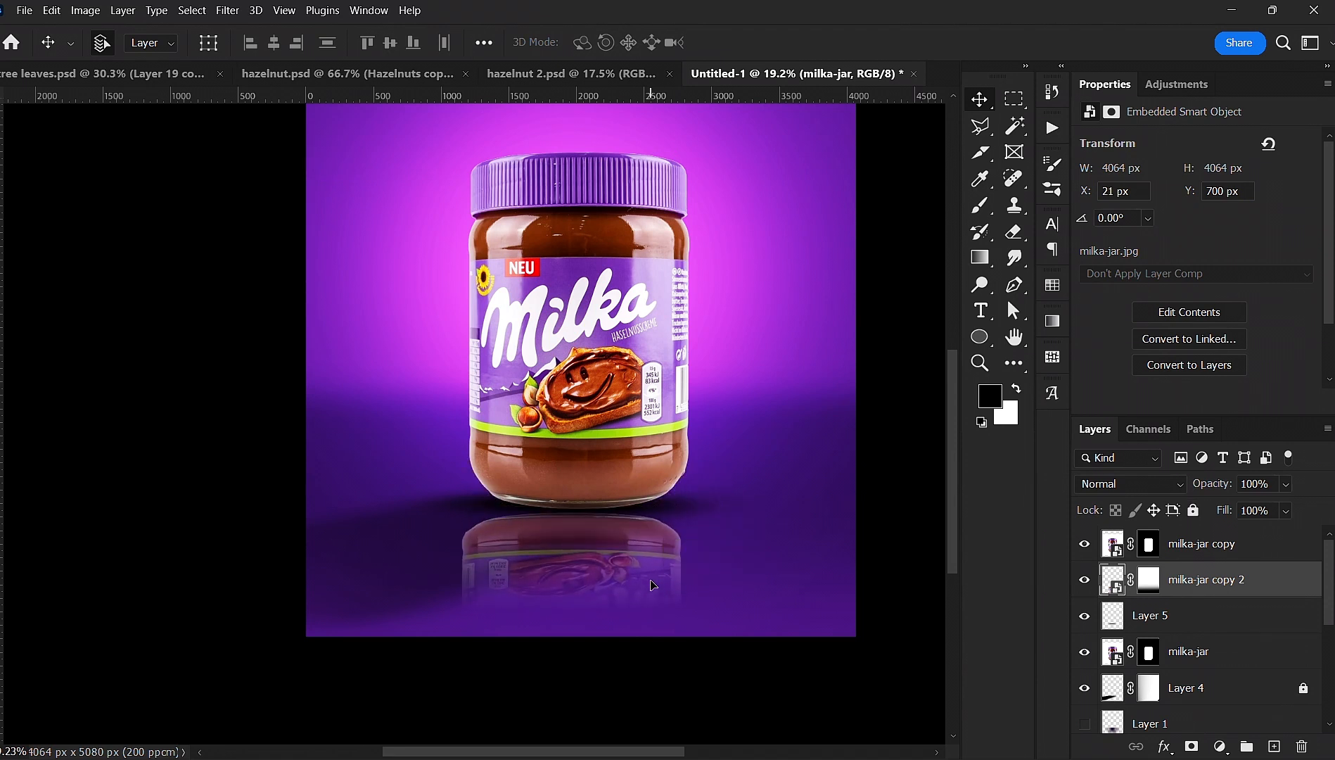
key(Delete)
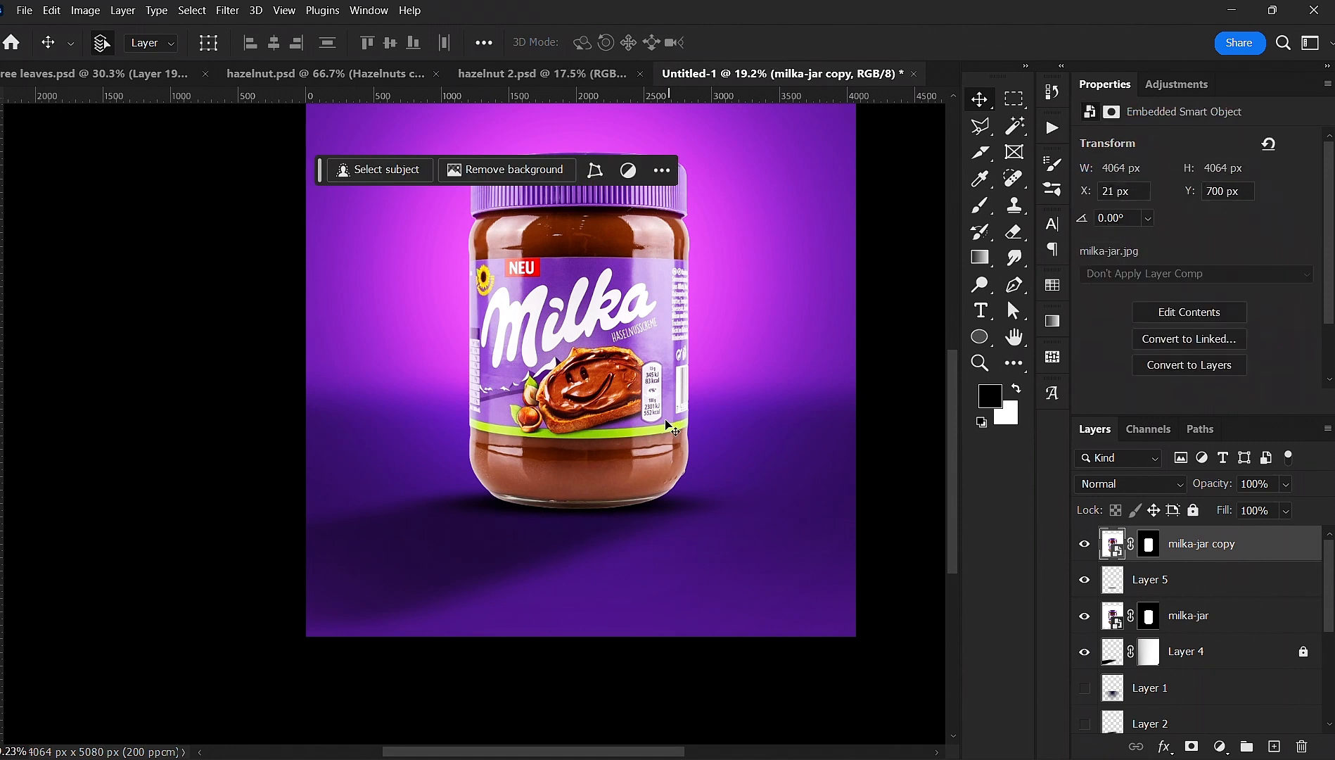
- Duplicate the top jar layer, milka-jar copy, and flip the duplicate vertically
key(ctrl+j)
key(ctrl+t)
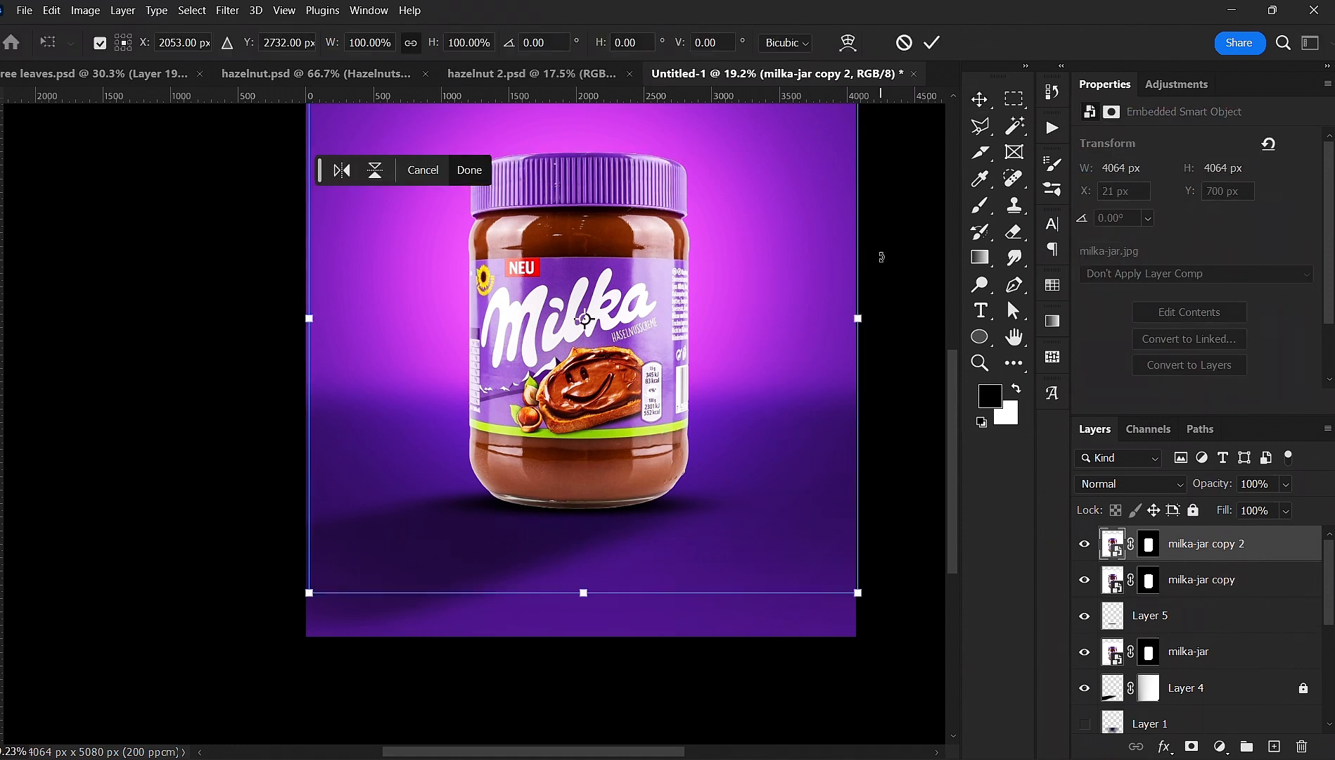
click(375, 171)
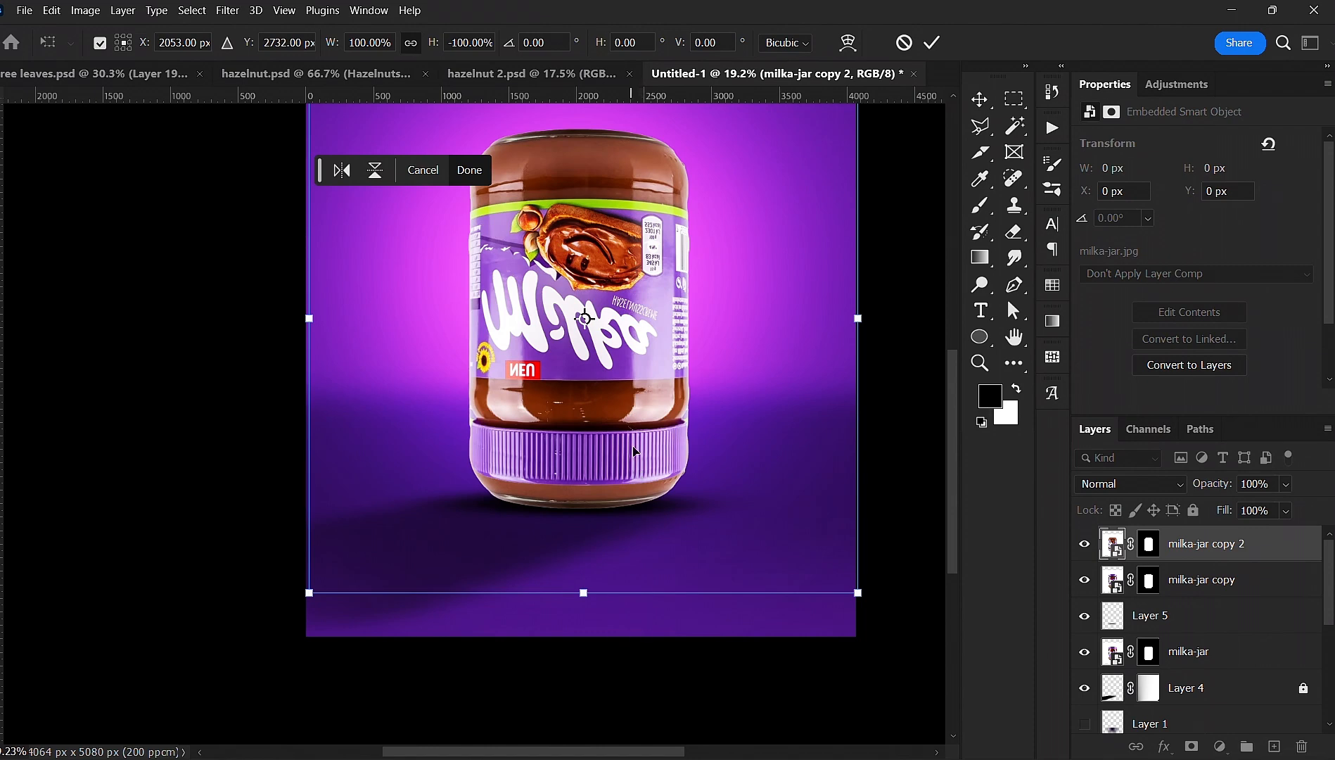
- Place the flipped jar under the upright one, with its layer below milka-jar copy and its base tucked behind the jar's base
drag(666, 253, 658, 600)
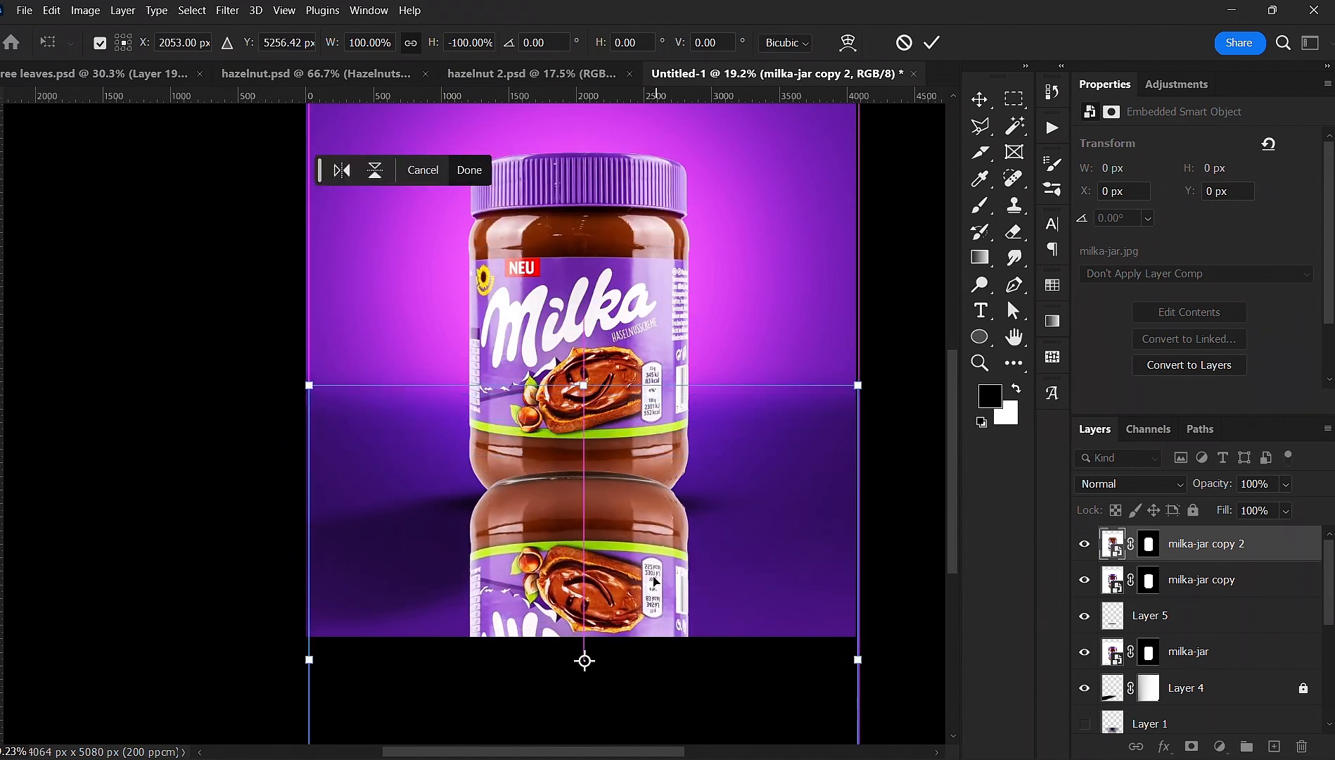
right_click(655, 567)
click(849, 55)
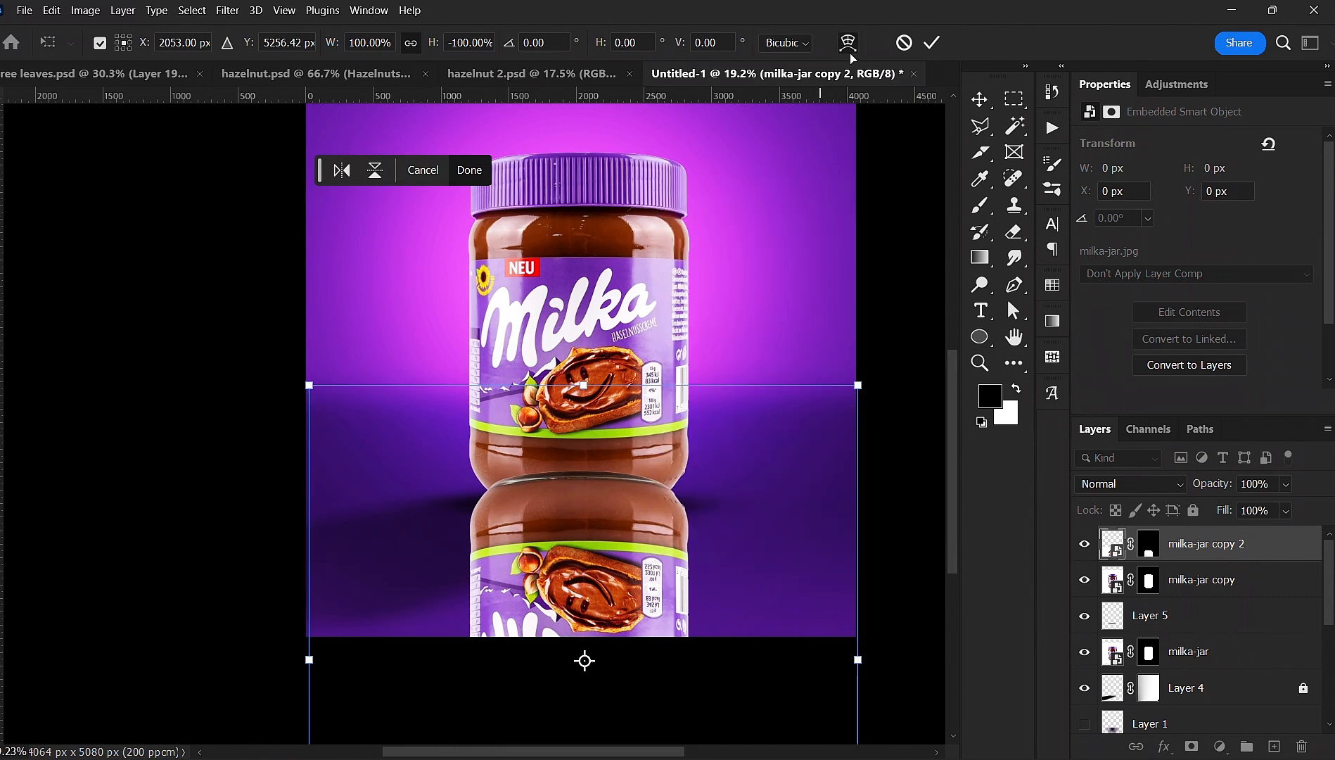
click(731, 320)
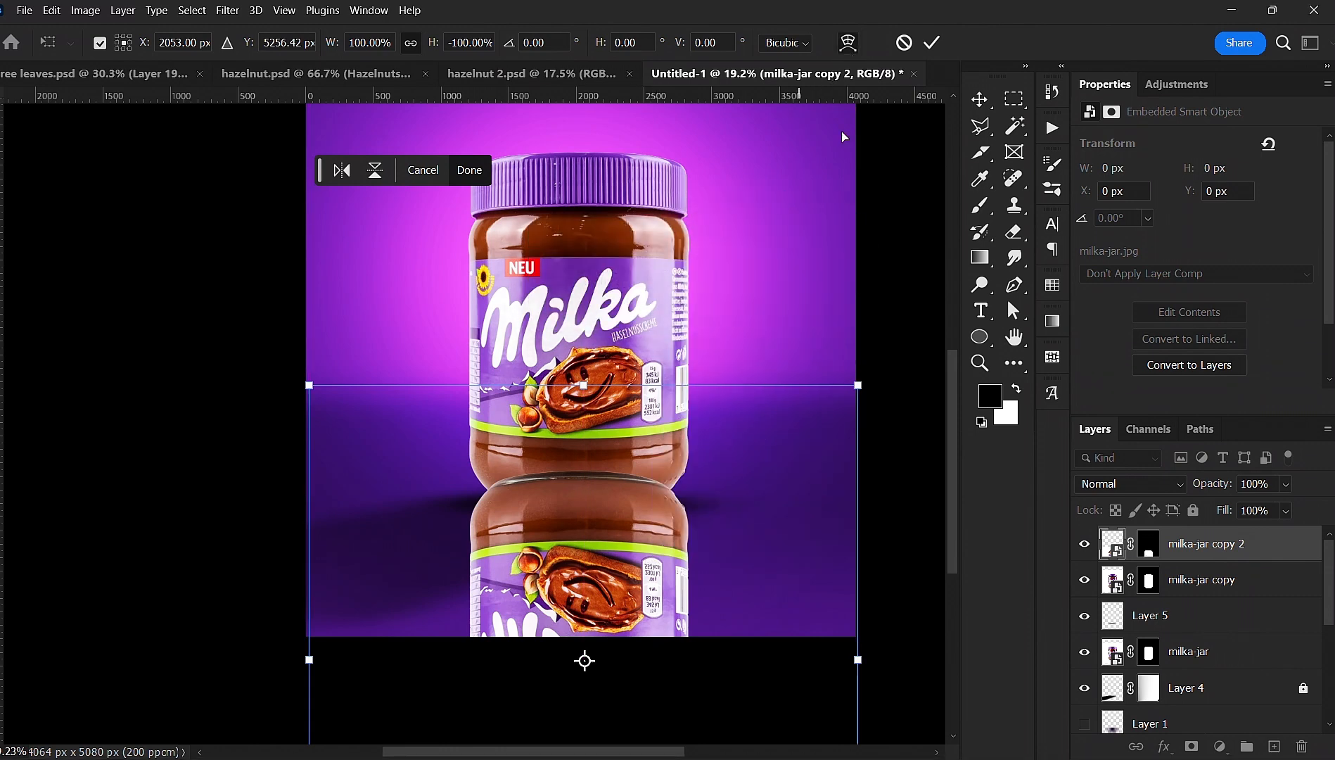
click(932, 42)
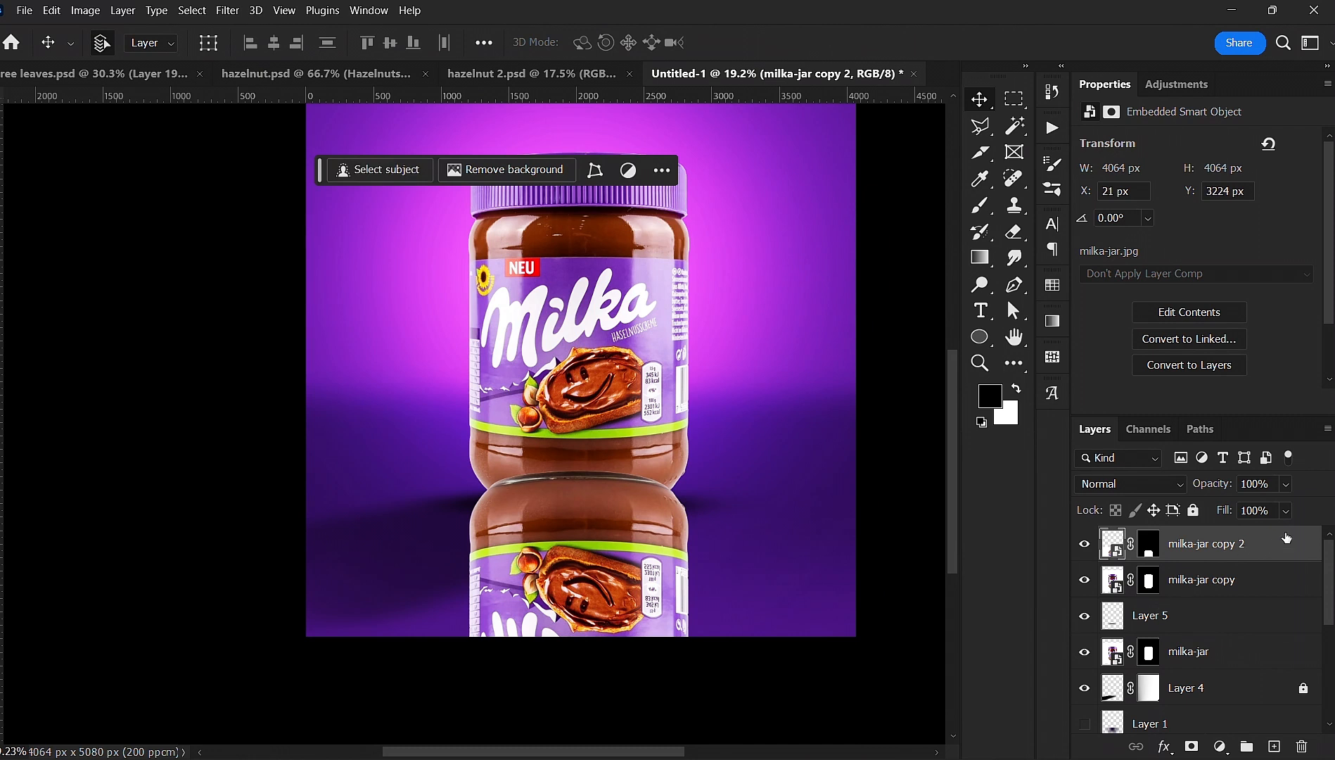
drag(1286, 538, 1284, 596)
drag(593, 587, 590, 552)
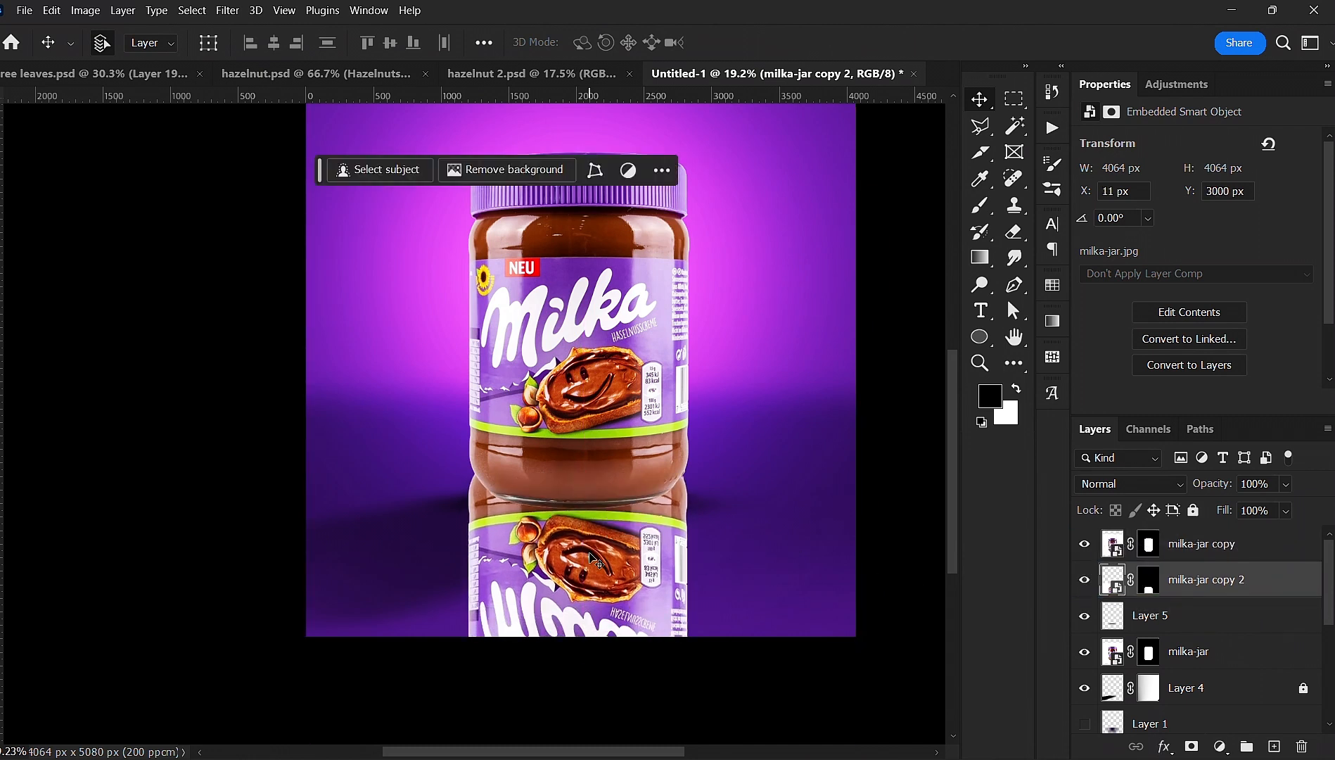
click(227, 11)
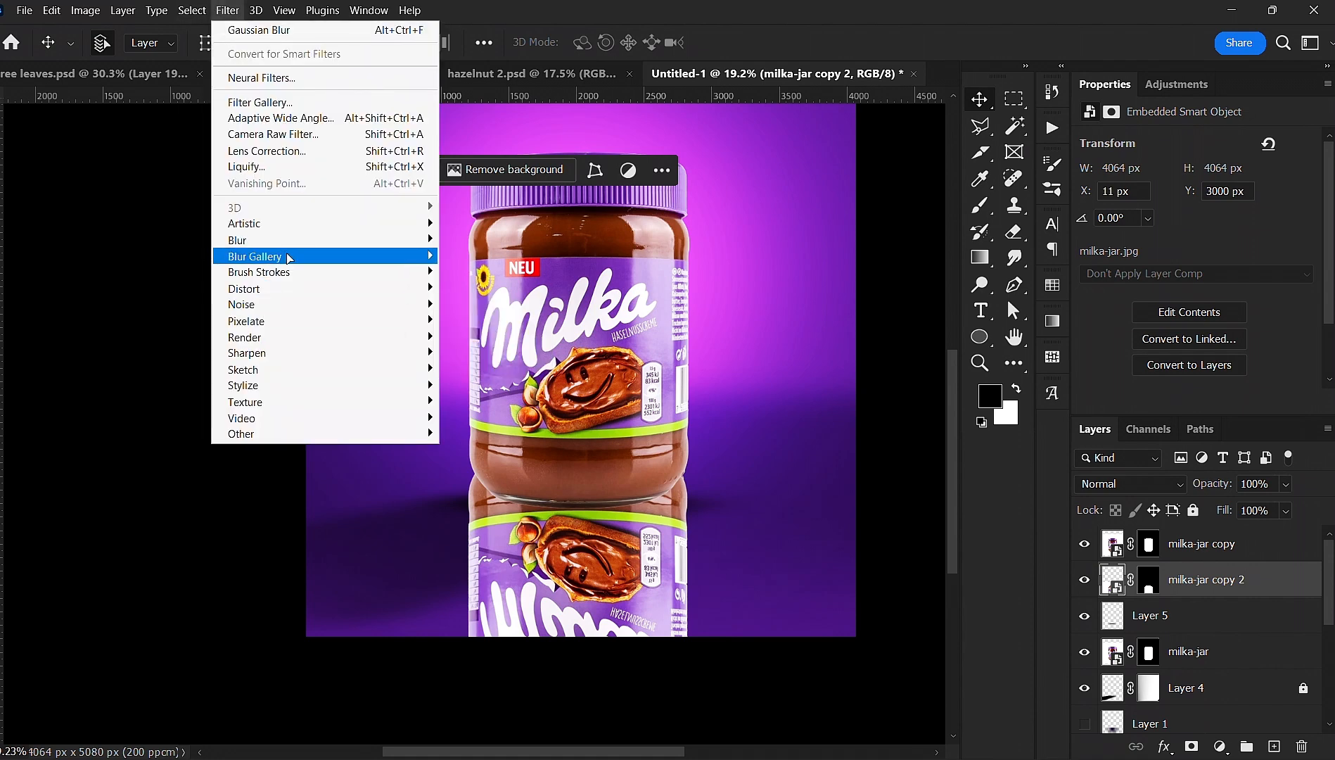
mouse_move(292, 255)
click(479, 303)
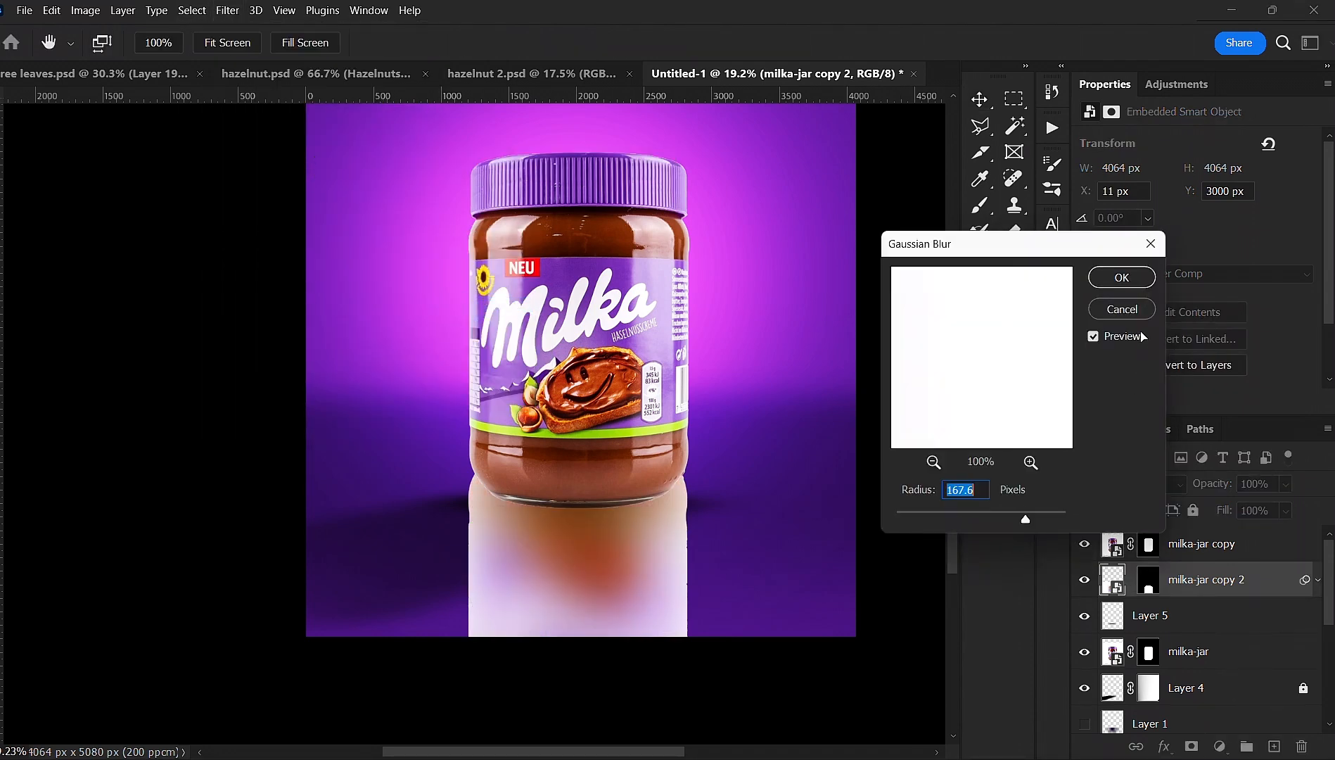
click(1121, 309)
- Convert the flipped jar layer to a smart object and apply a Motion Blur with angle -89° and distance 222 pixels
right_click(1250, 582)
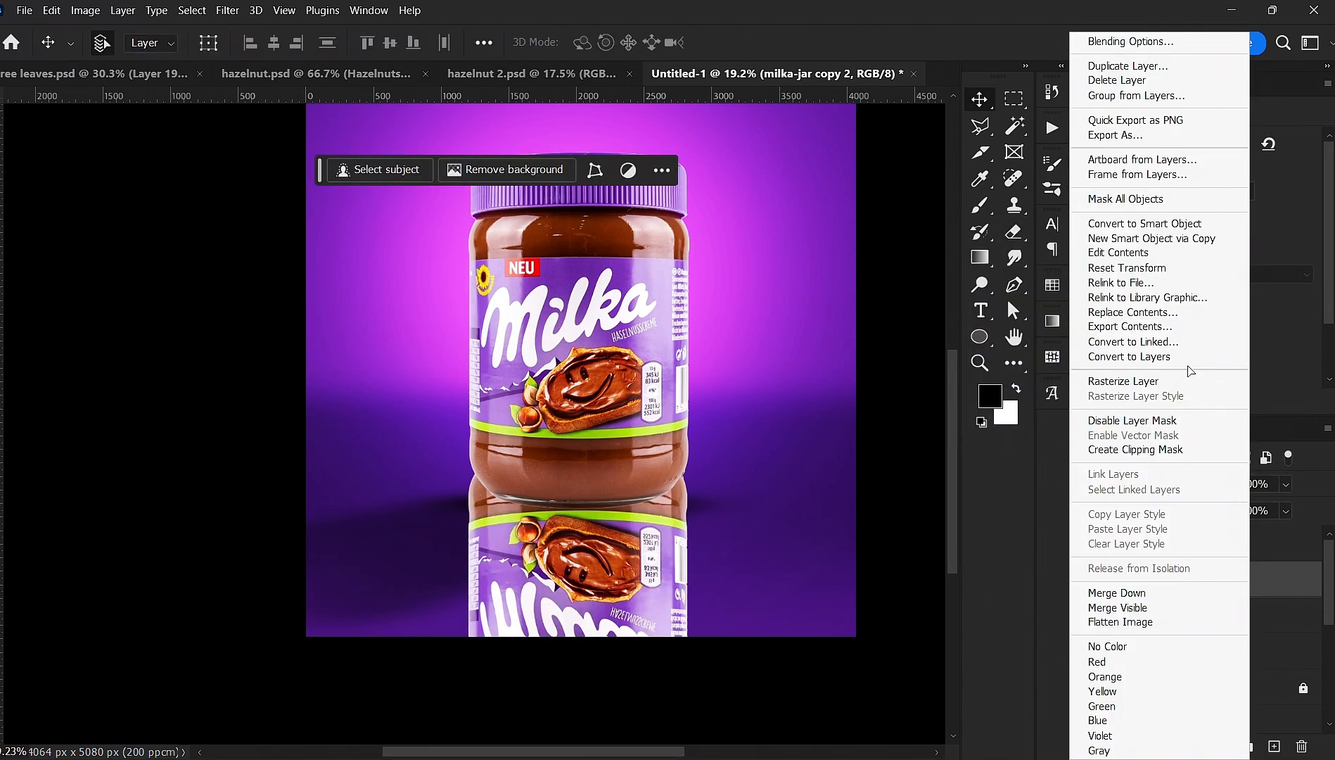
click(1173, 222)
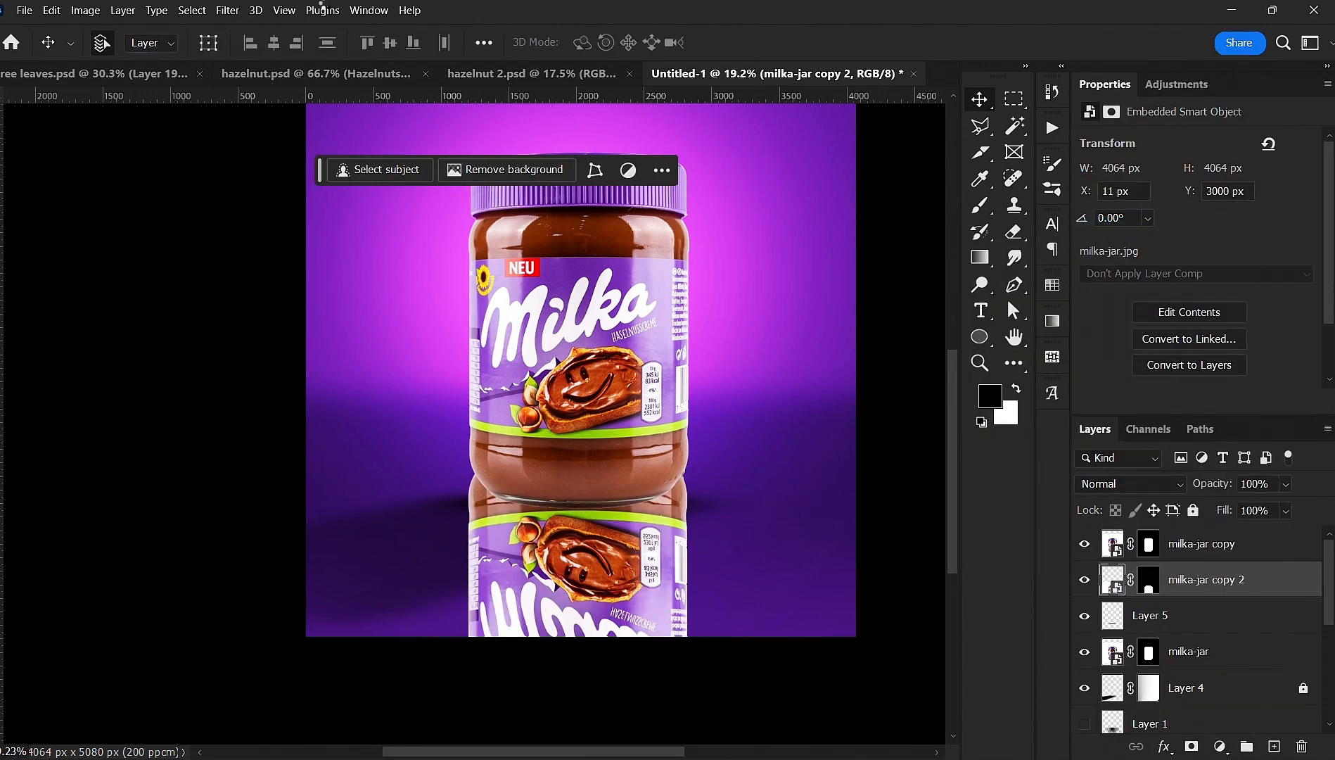
click(227, 11)
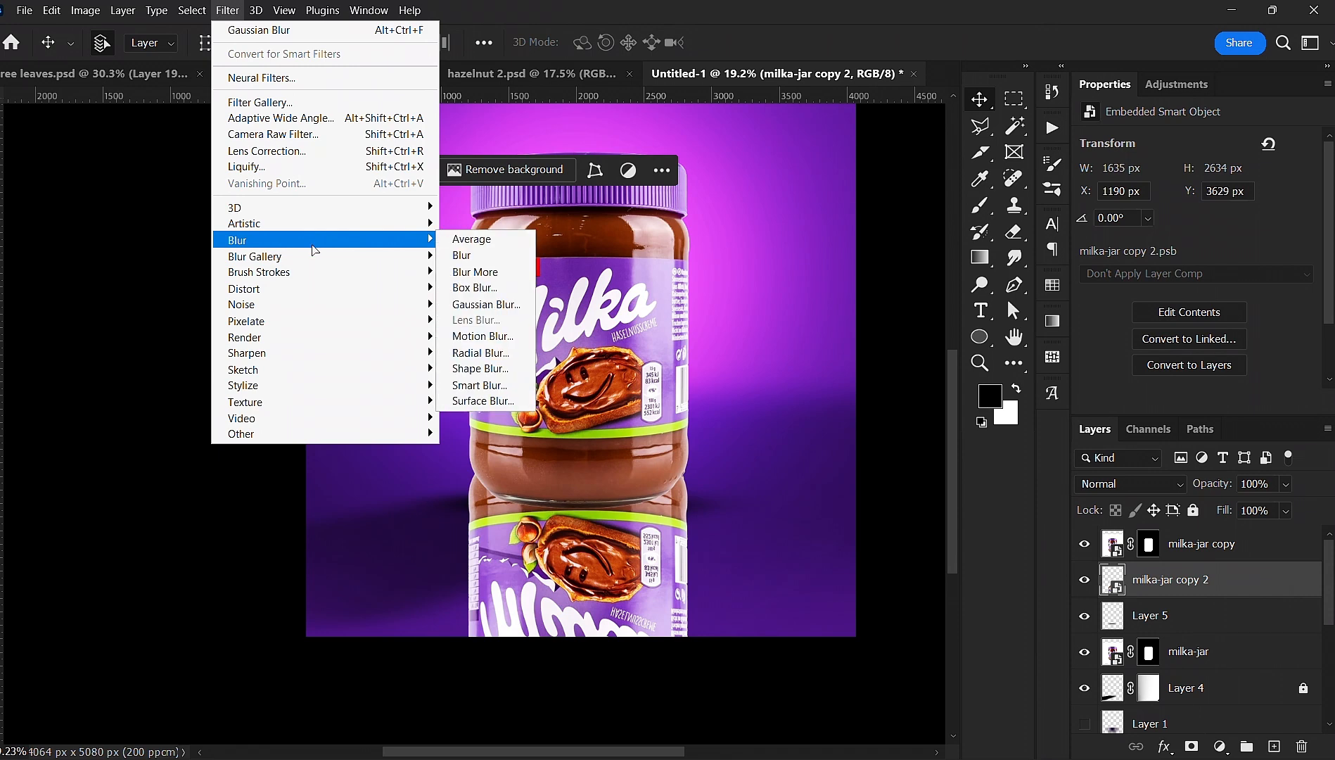
mouse_move(372, 247)
click(481, 335)
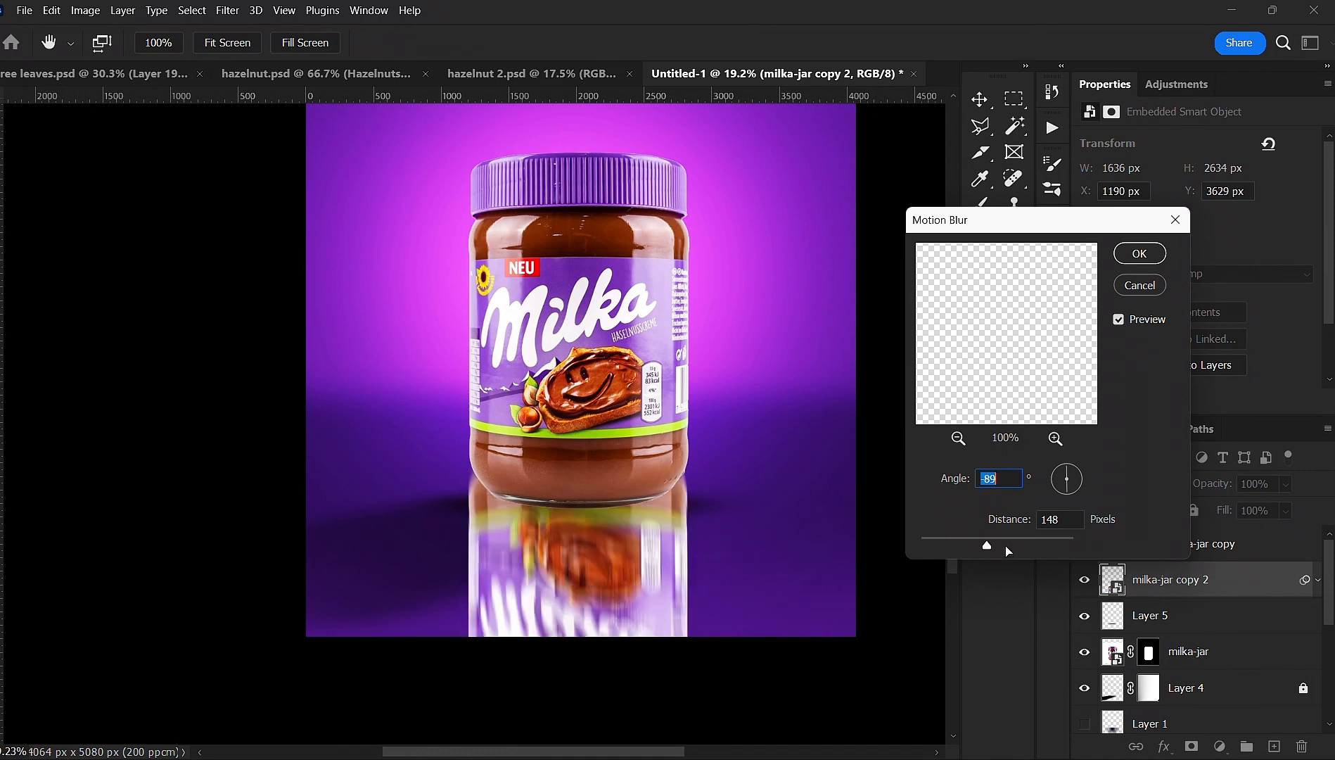
click(1007, 546)
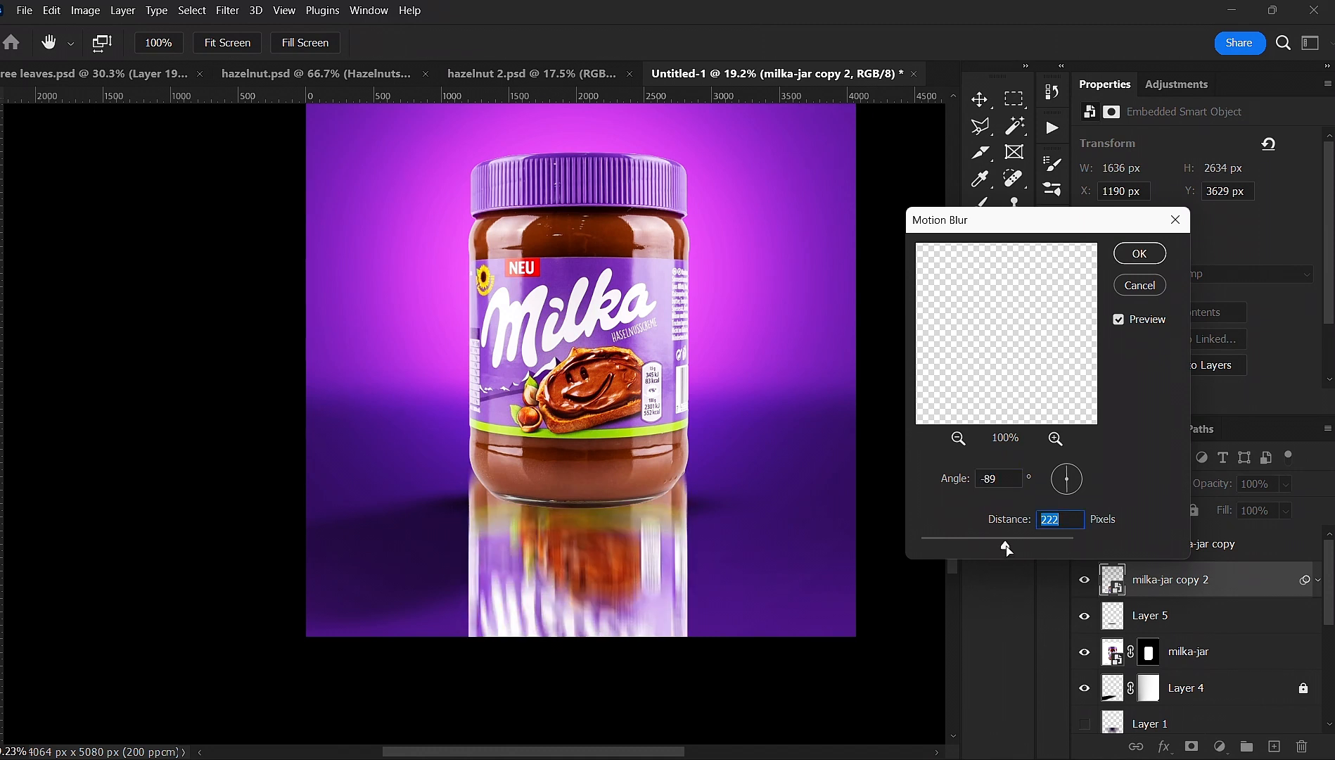
click(1159, 269)
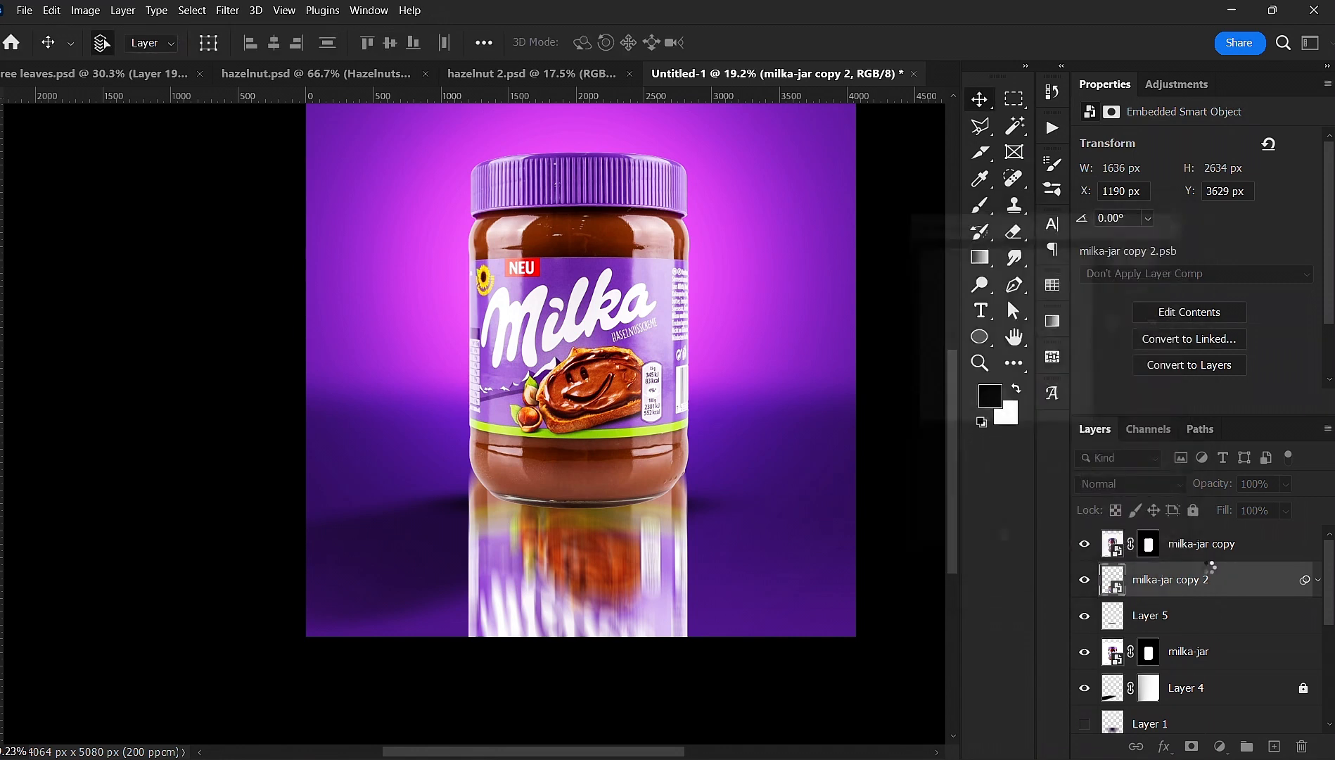
- Add a mask to the blurred reflection, fade its lower end with a linear gradient, and lower the reflection to the jar's base
click(1195, 746)
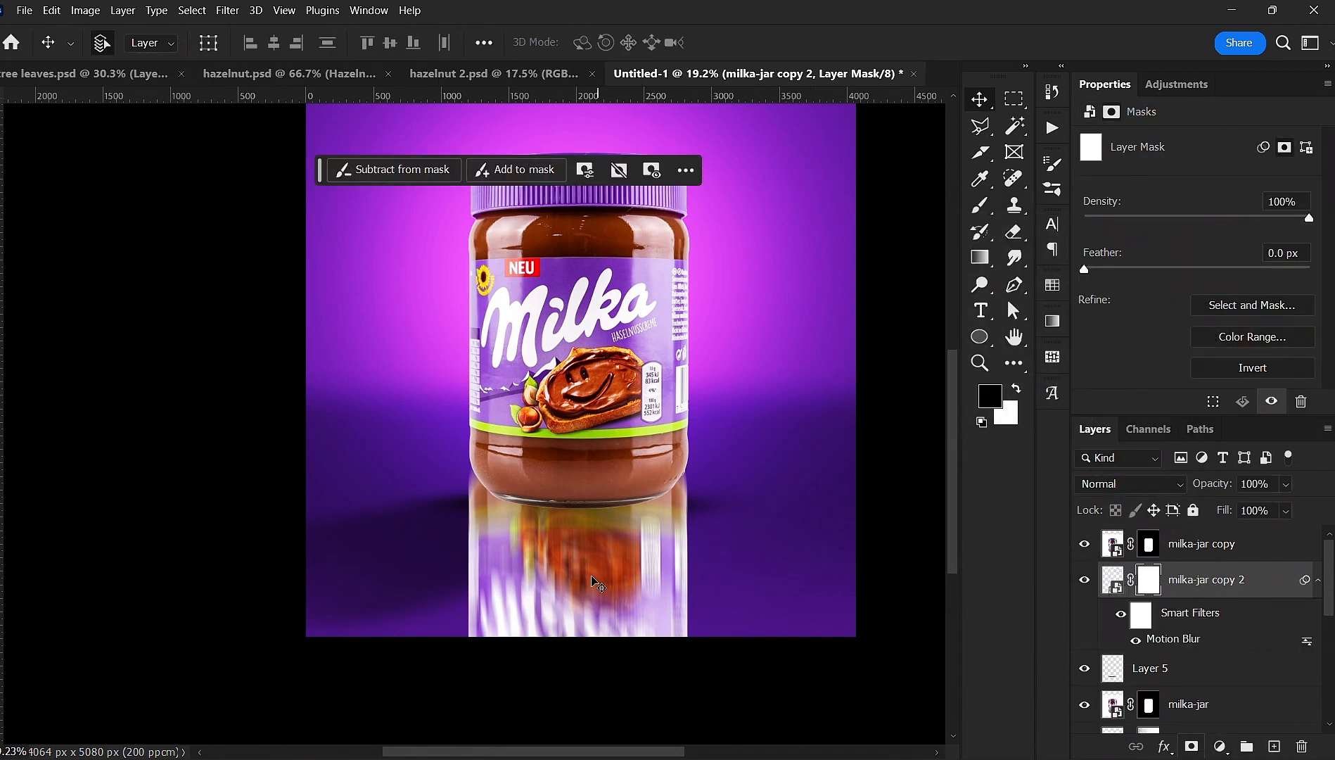
scroll(547, 606, down, 1)
key(j)
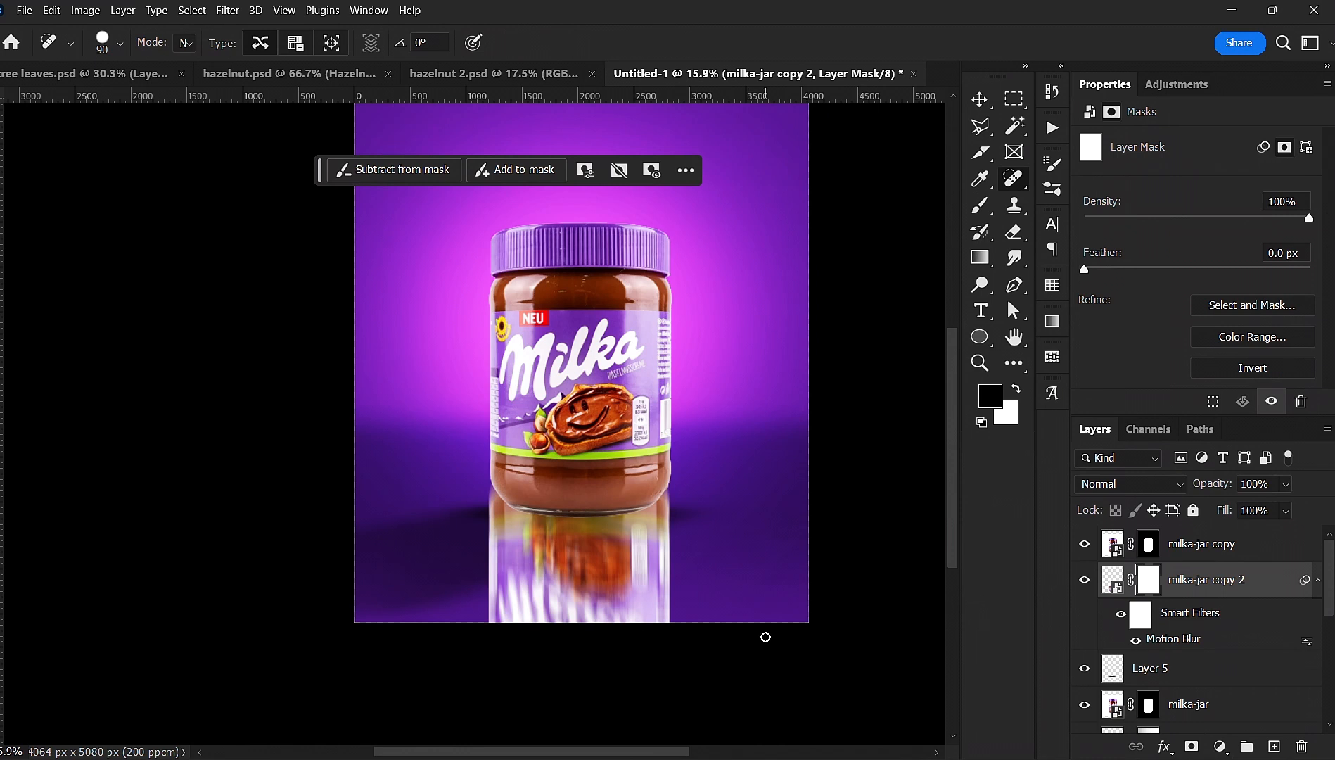
key(g)
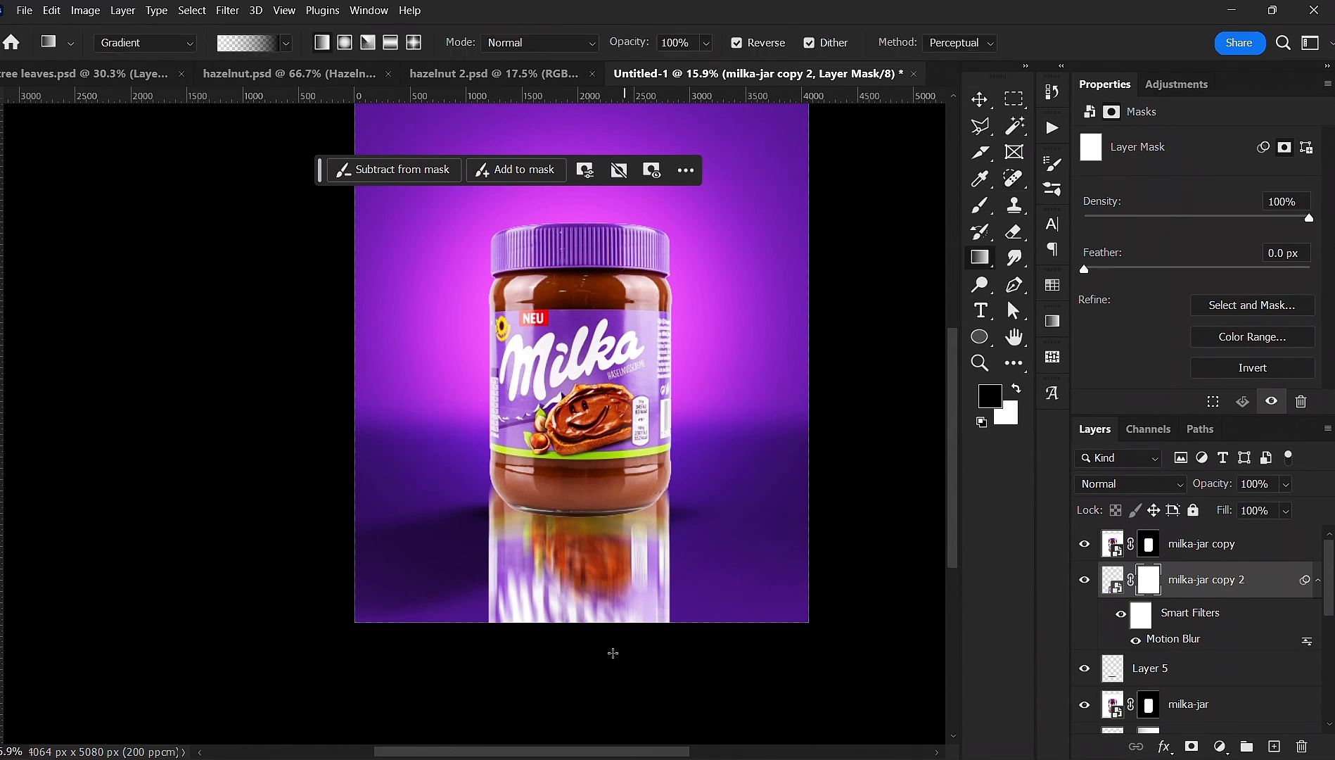
mouse_move(611, 652)
mouse_down()
mouse_move(590, 471)
mouse_move(593, 524)
mouse_up()
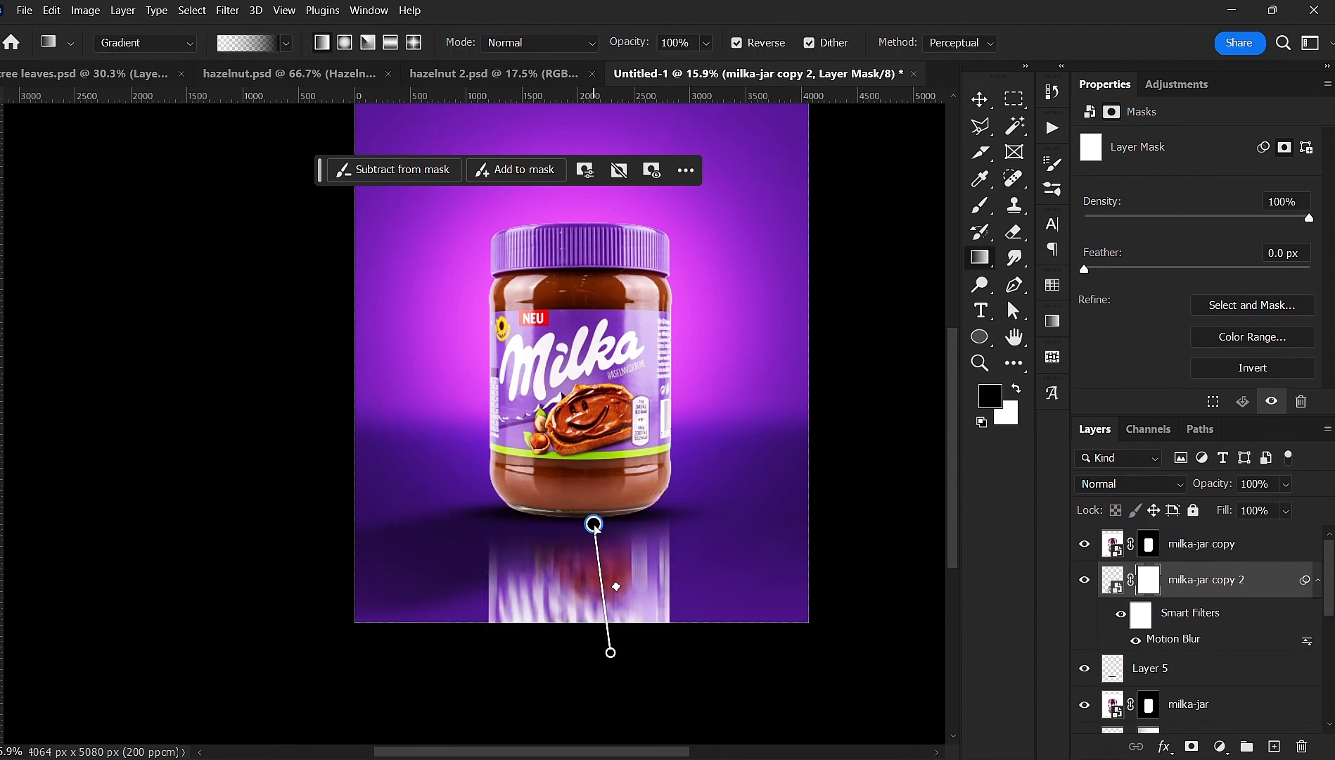
drag(615, 662, 587, 403)
drag(605, 675, 627, 611)
key(v)
scroll(625, 538, up, 3)
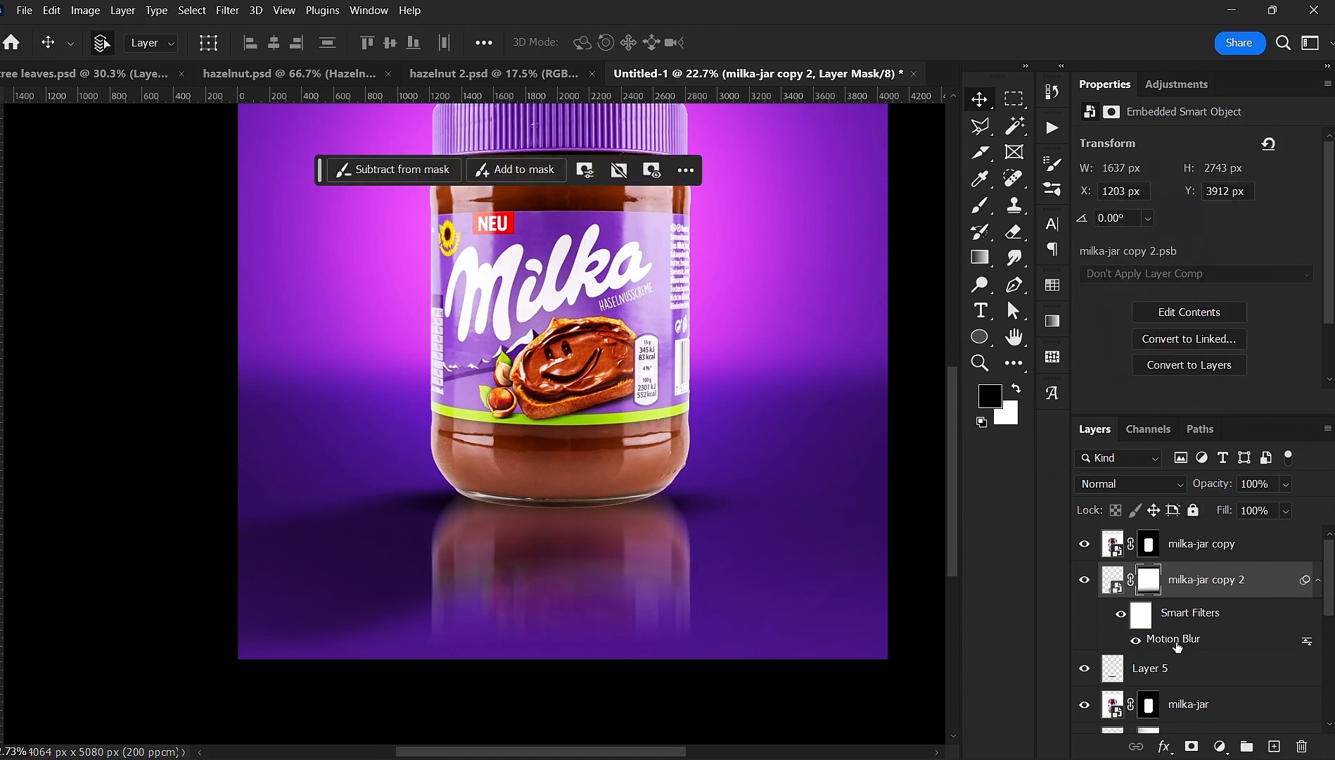
- Set the blend mode of the reflection layer, milka-jar copy 2, to Overlay
click(1131, 489)
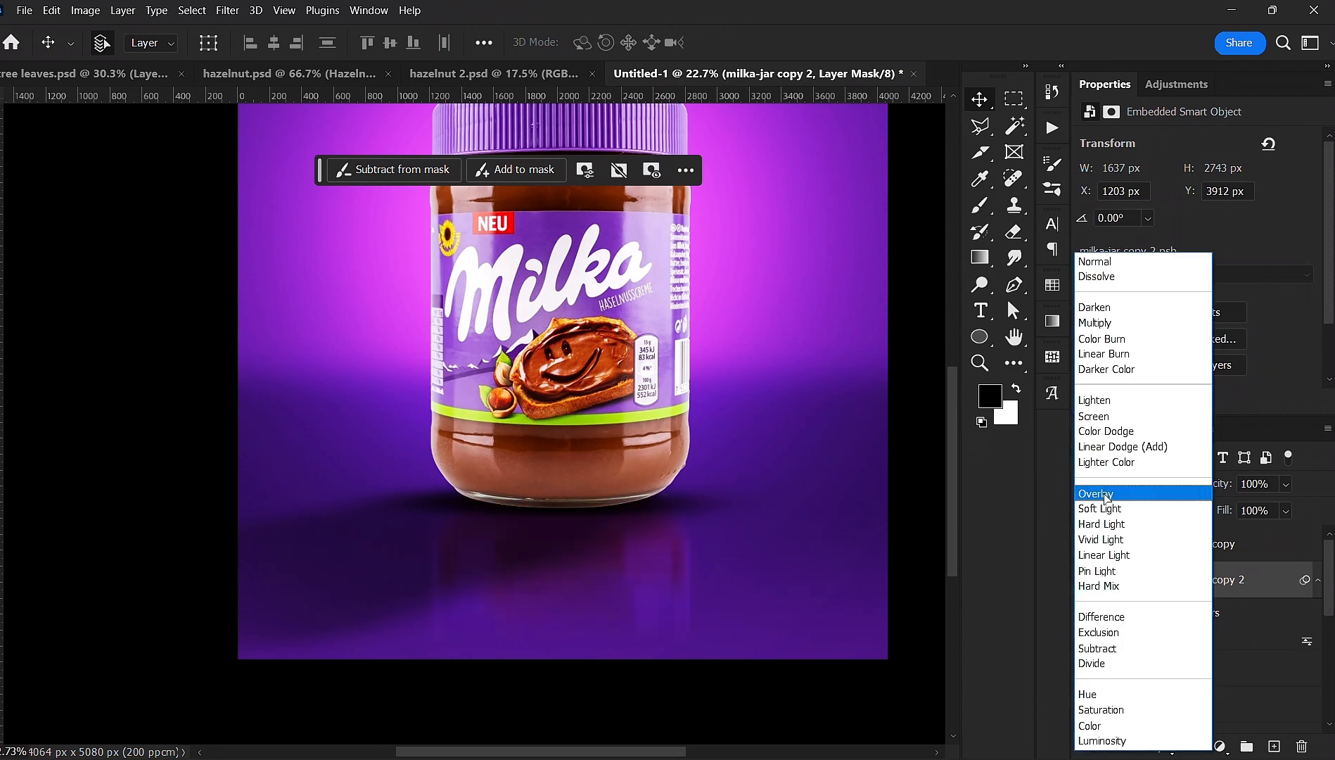
click(1104, 492)
click(751, 696)
scroll(662, 556, down, 4)
scroll(638, 561, up, 4)
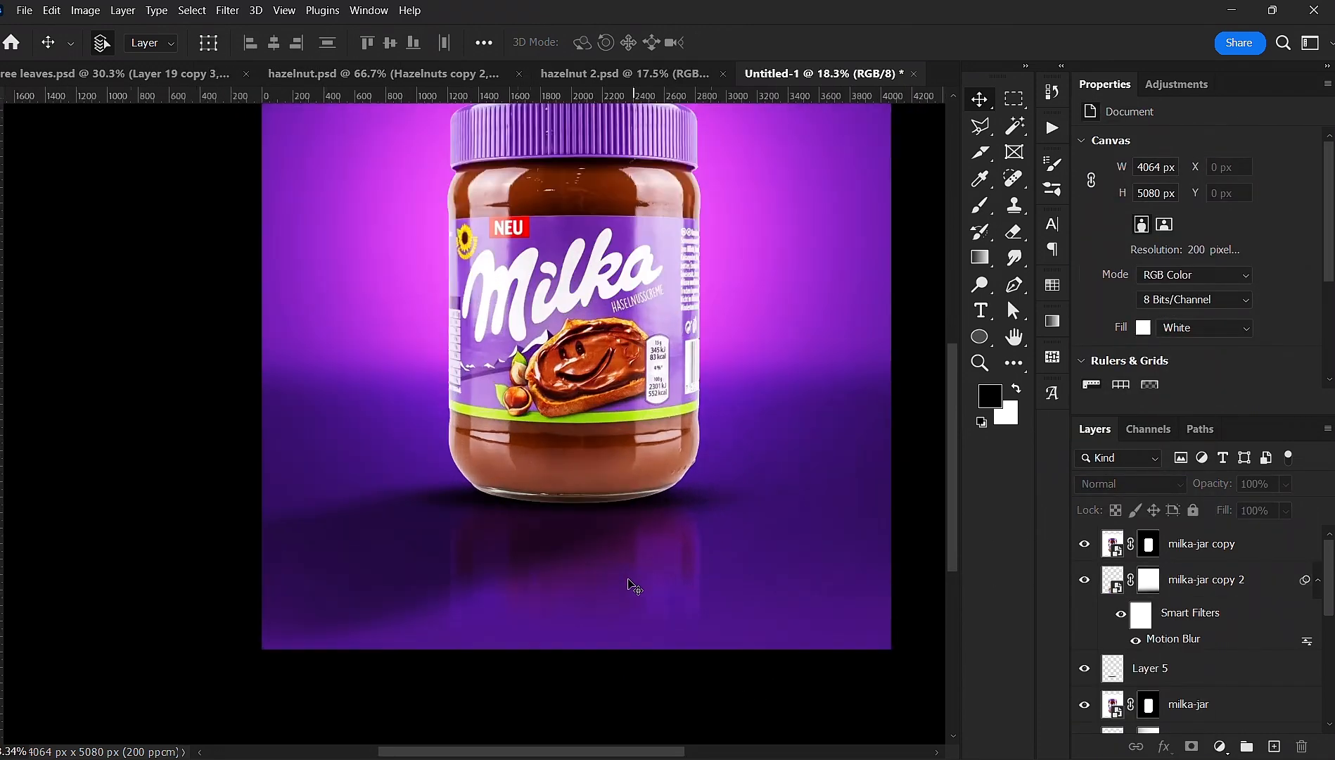
mouse_move(616, 597)
mouse_down()
mouse_move(628, 632)
mouse_move(621, 616)
mouse_move(640, 609)
mouse_up()
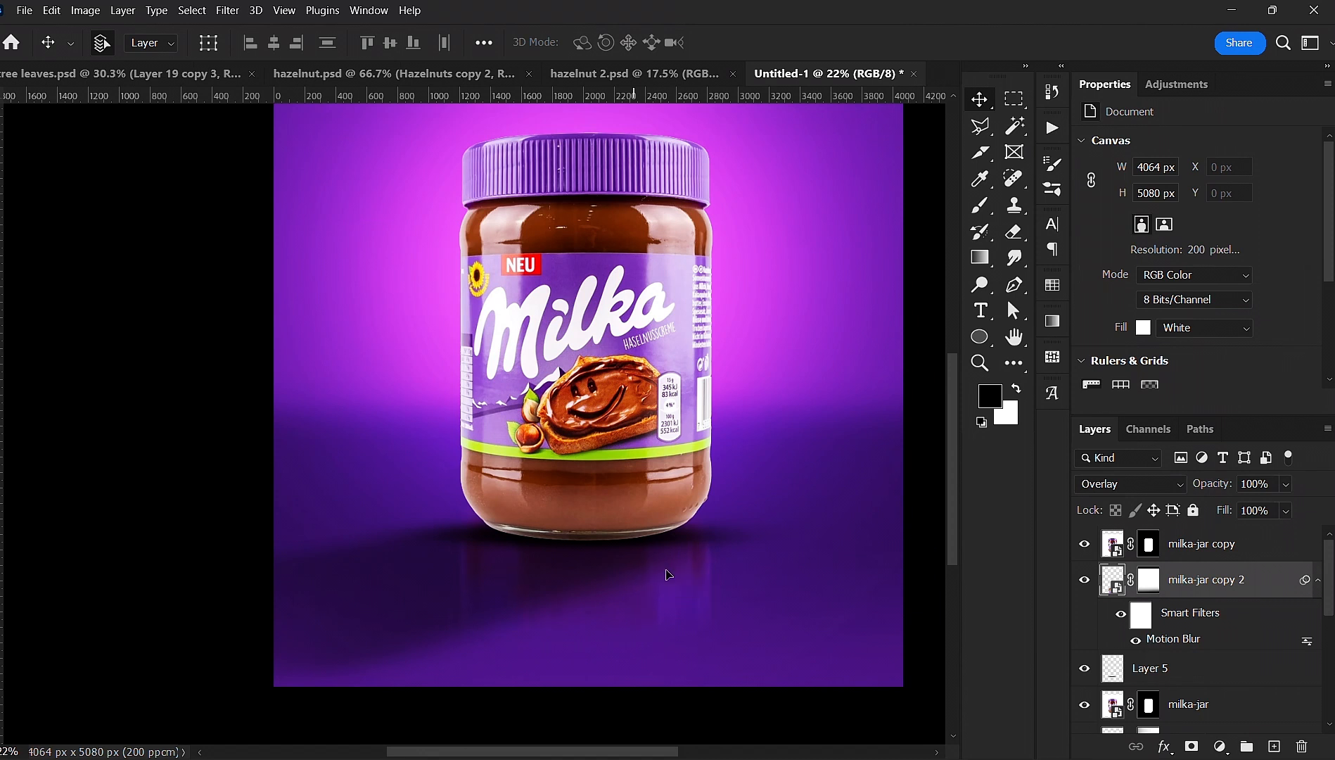
- Paint black on the reflection's mask with the flat elliptical brush to soften the reflection beneath the jar
click(1149, 579)
key(b)
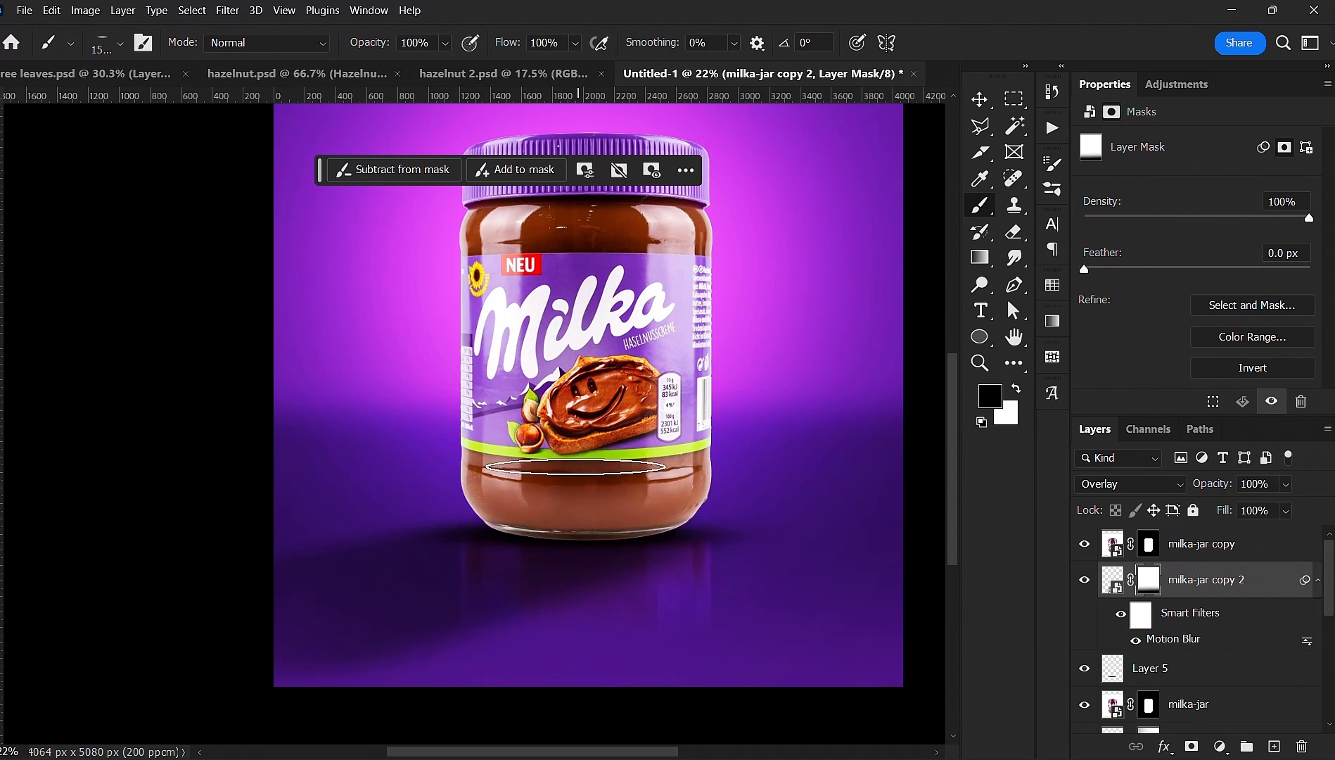
key(v)
scroll(599, 545, down, 3)
scroll(611, 531, up, 2)
mouse_move(611, 530)
mouse_down()
mouse_move(609, 512)
mouse_move(602, 575)
mouse_up()
scroll(610, 465, down, 3)
scroll(602, 478, up, 3)
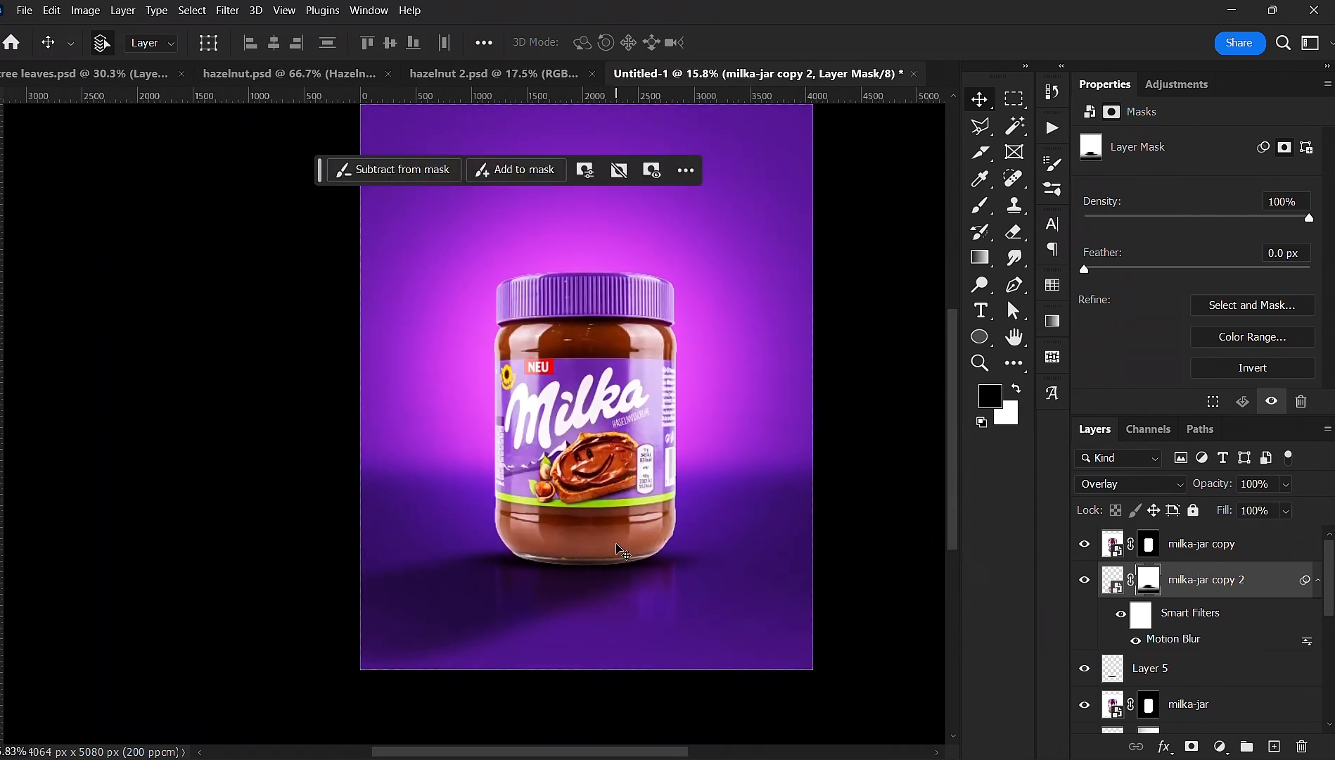
scroll(651, 551, down, 3)
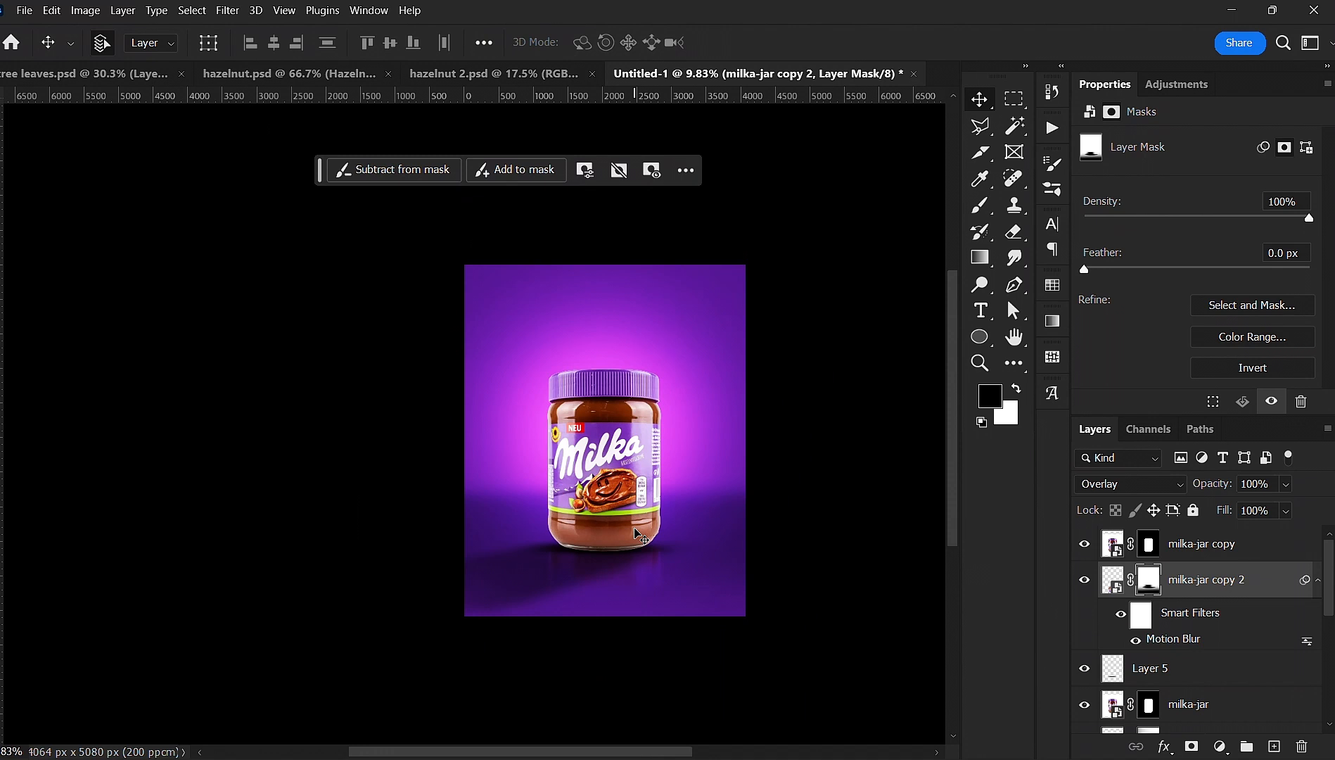
- Try to apply Shadows/Highlights to a new layer above the jar copy, and delete that layer
click(622, 448)
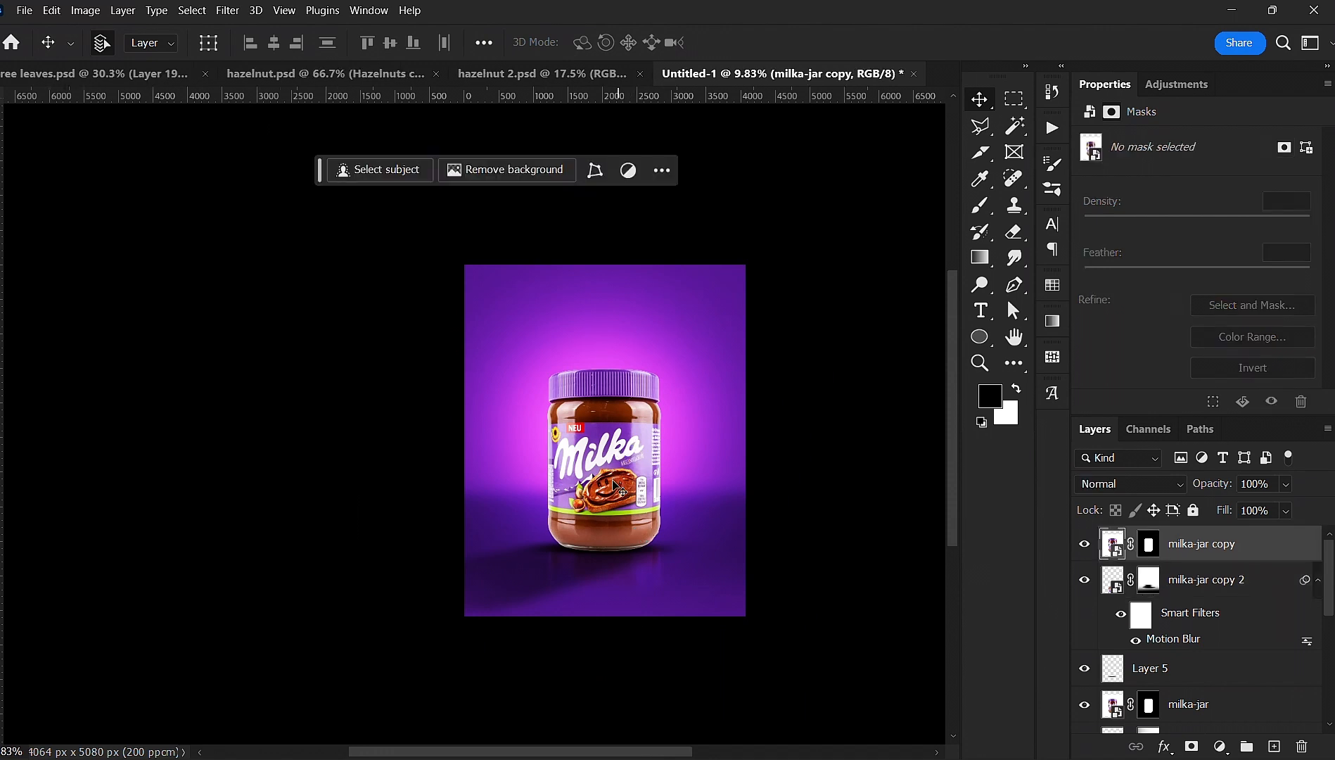
scroll(614, 475, up, 3)
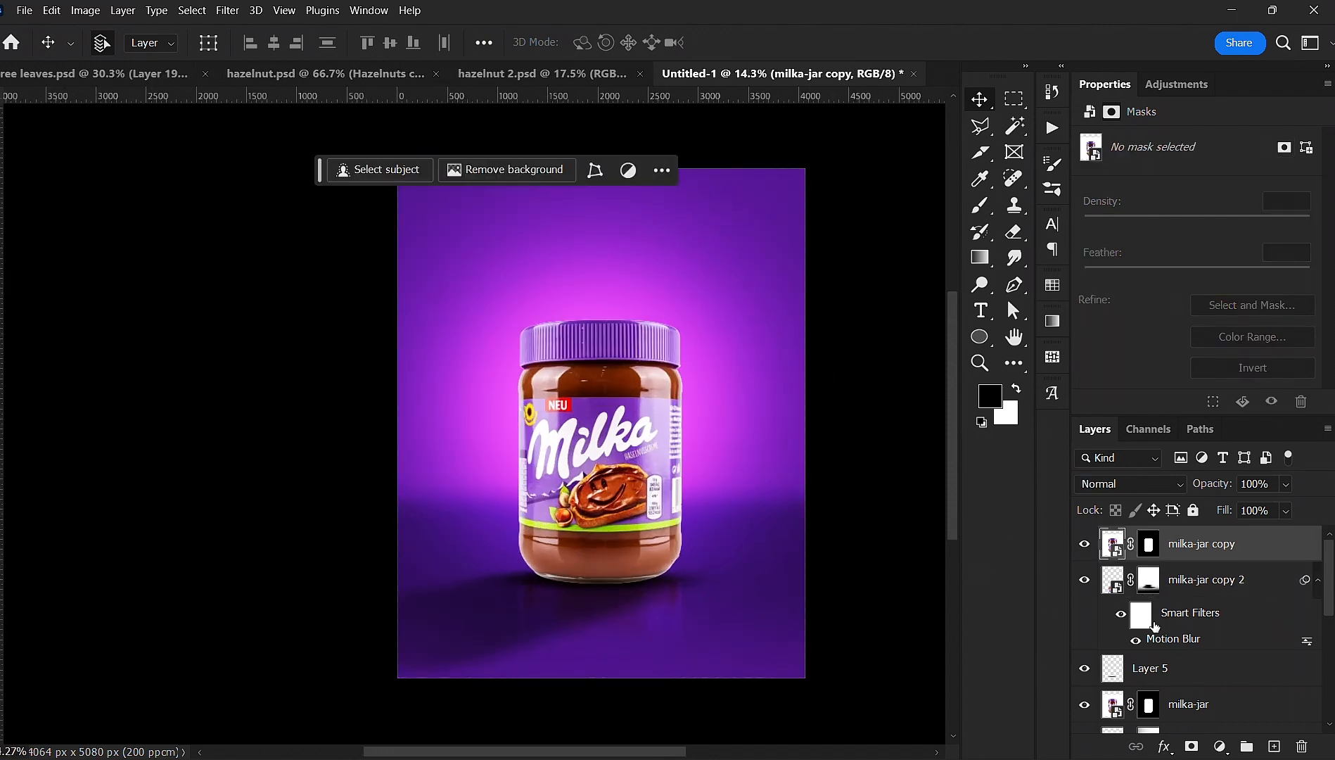
key(ctrl+shift+alt+n)
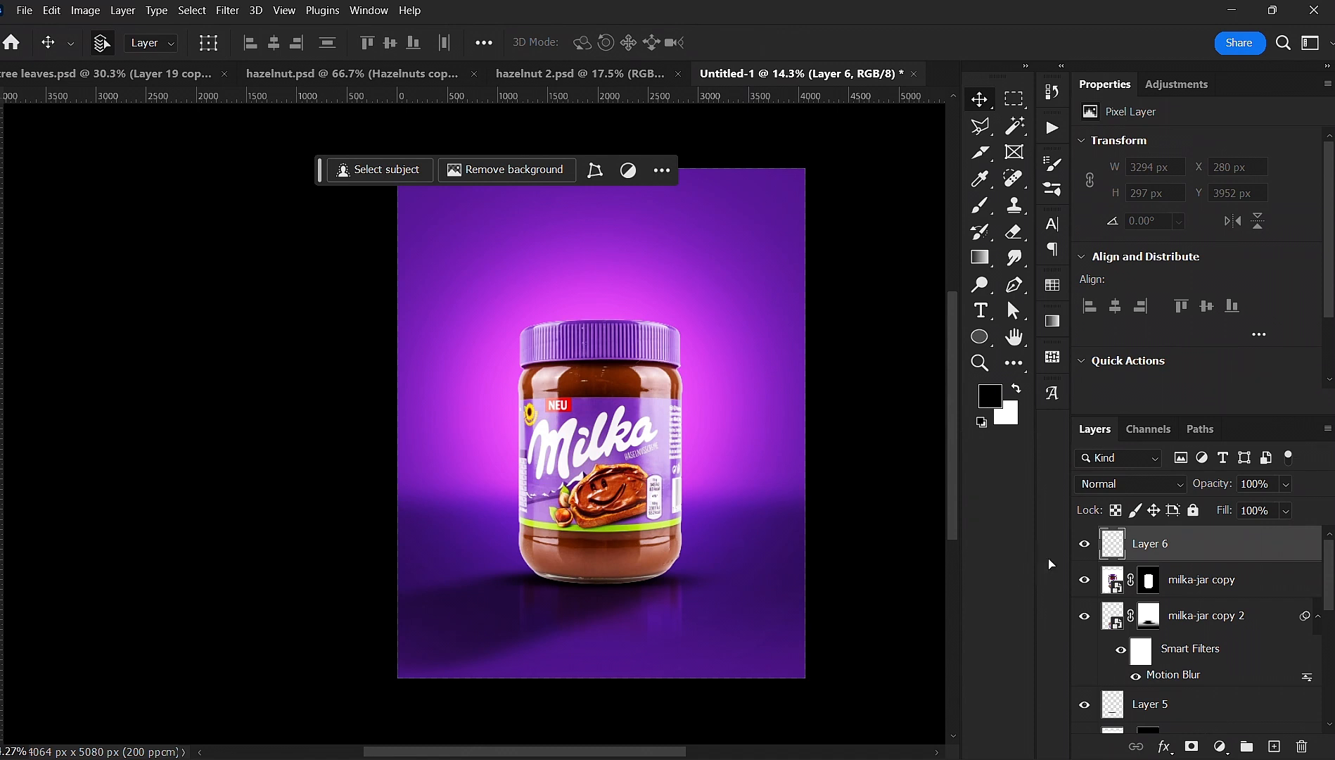
click(1084, 545)
click(85, 10)
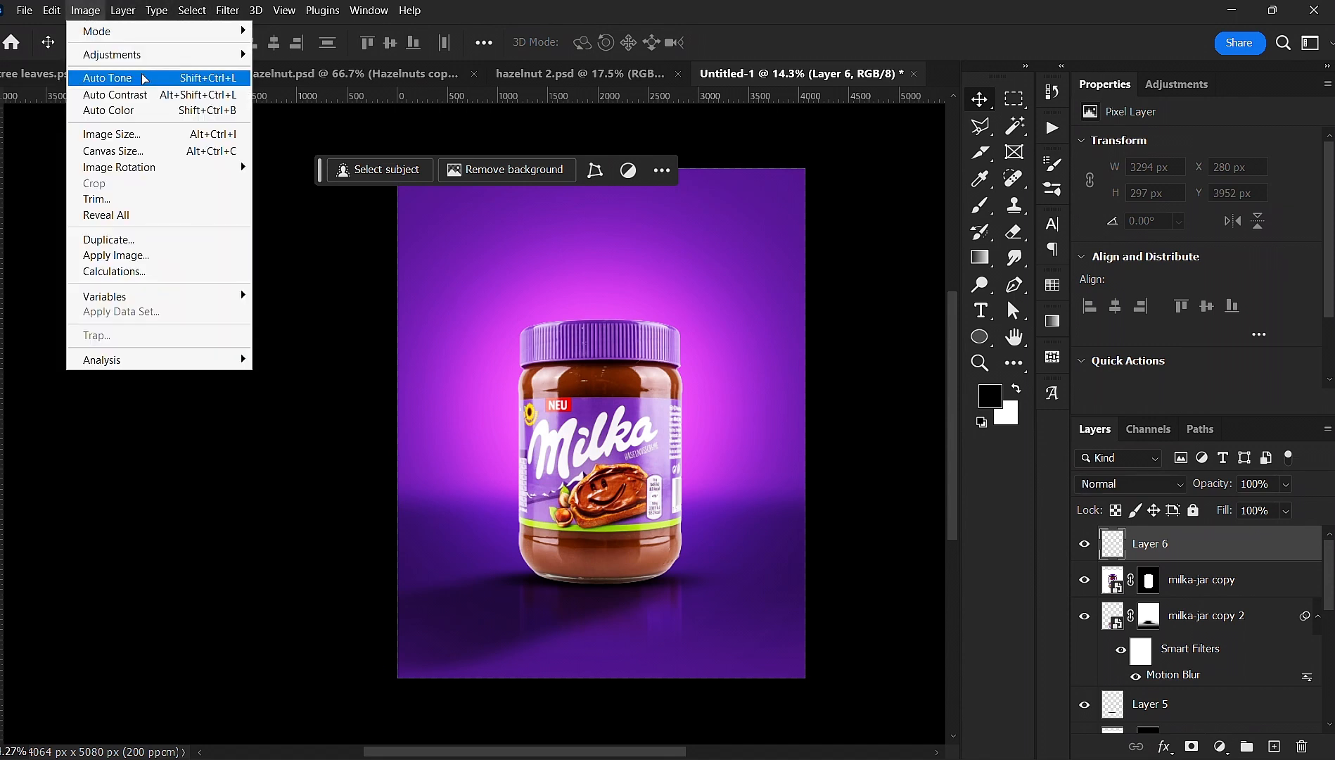
mouse_move(159, 56)
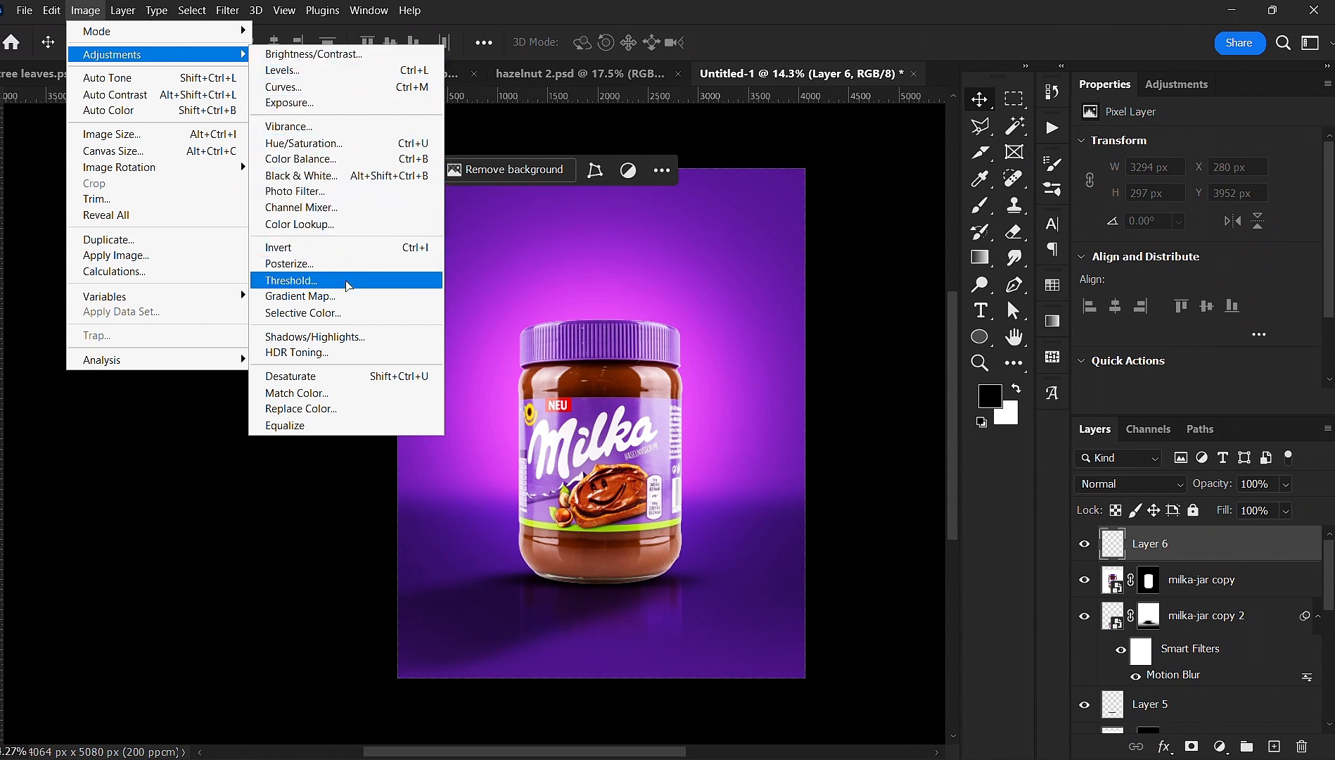
click(342, 336)
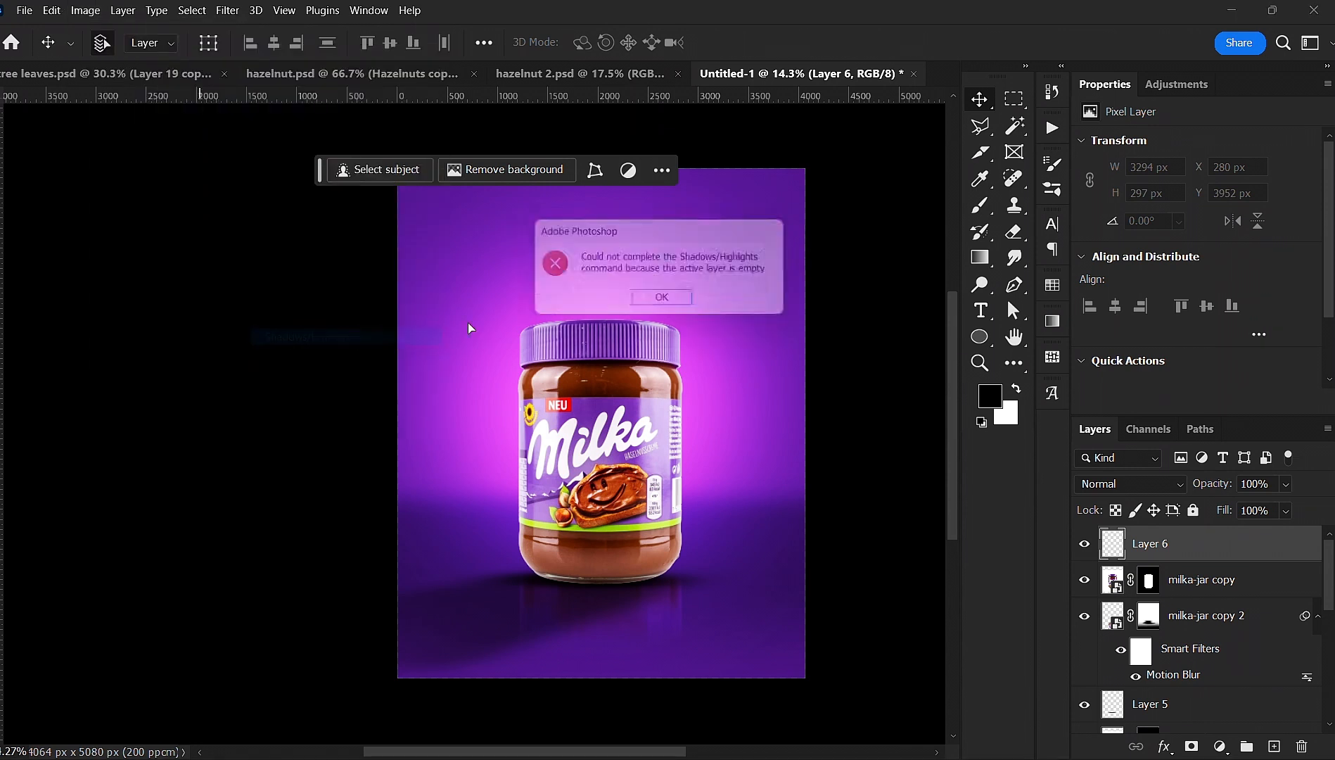
click(669, 303)
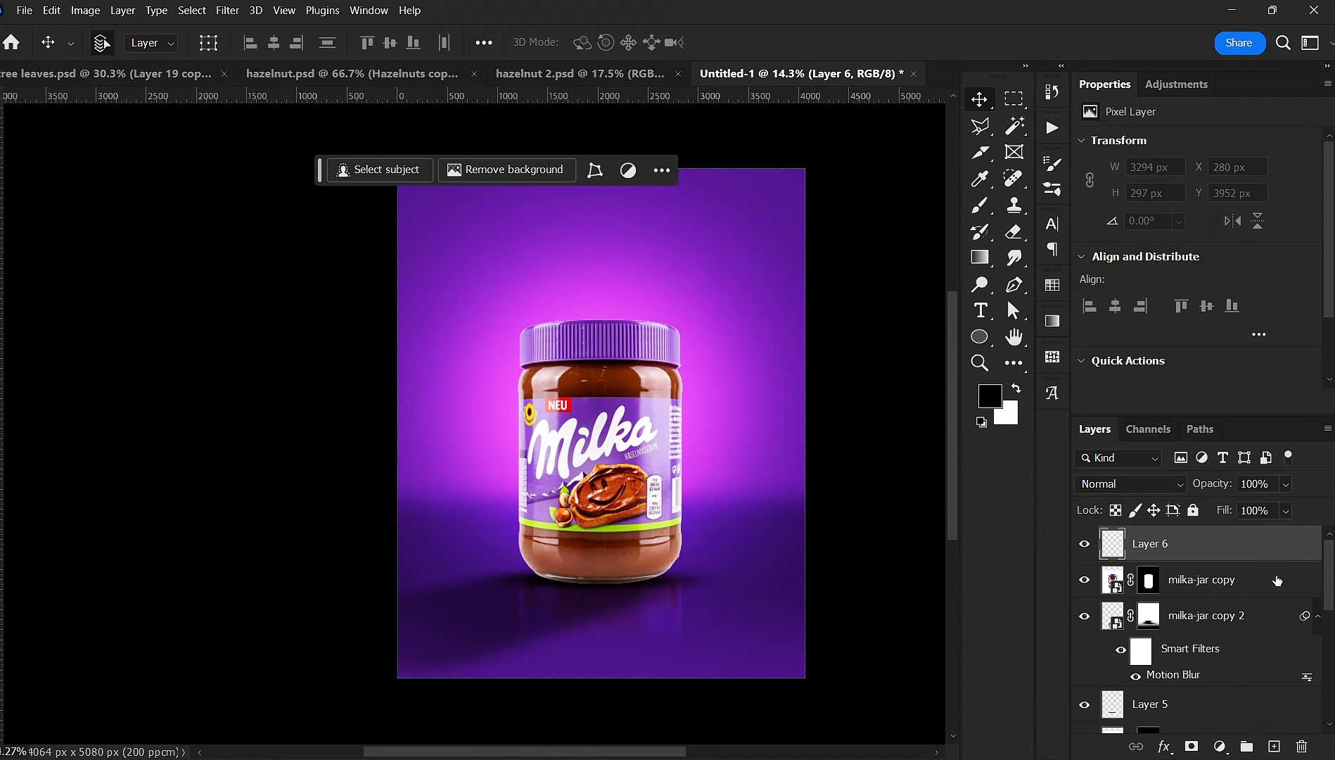
key(Delete)
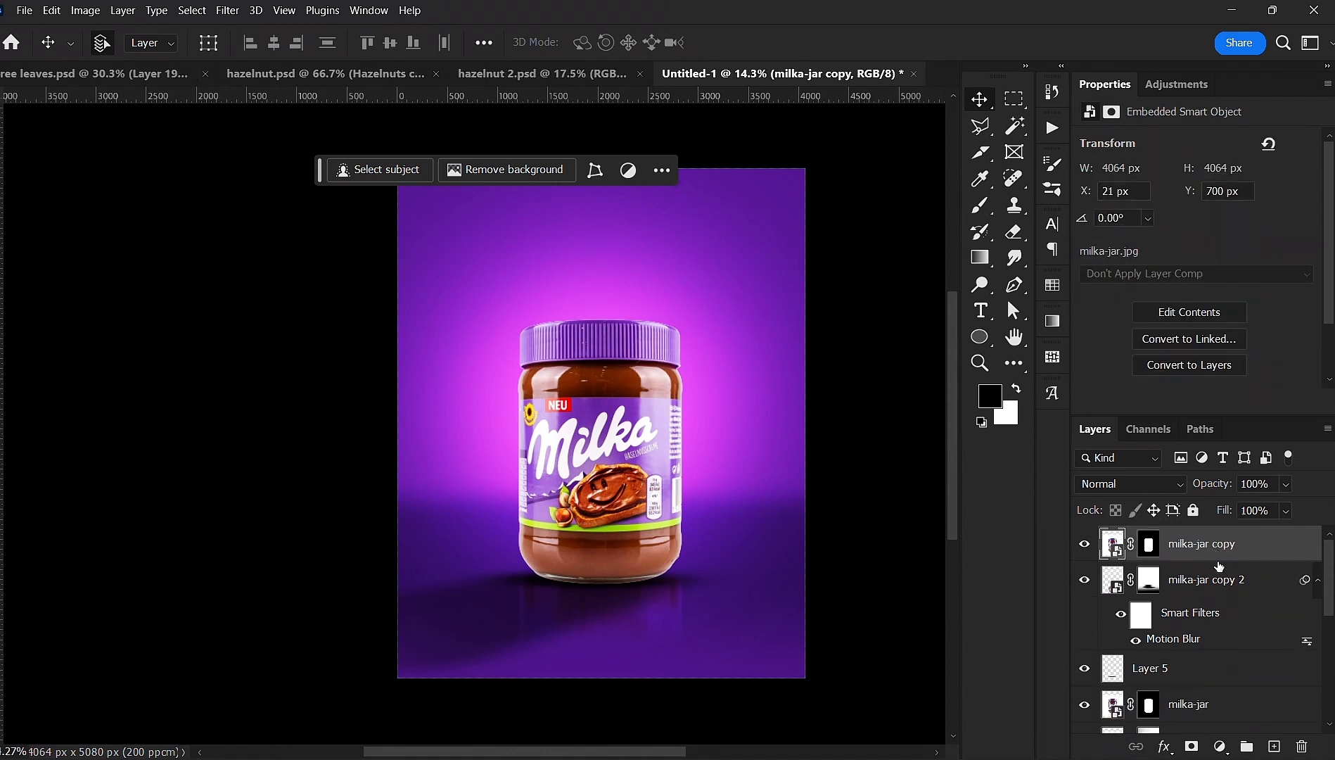
- Add a Brightness/Contrast adjustment clipped to the milka-jar copy layer, with brightness set to -96
click(1220, 750)
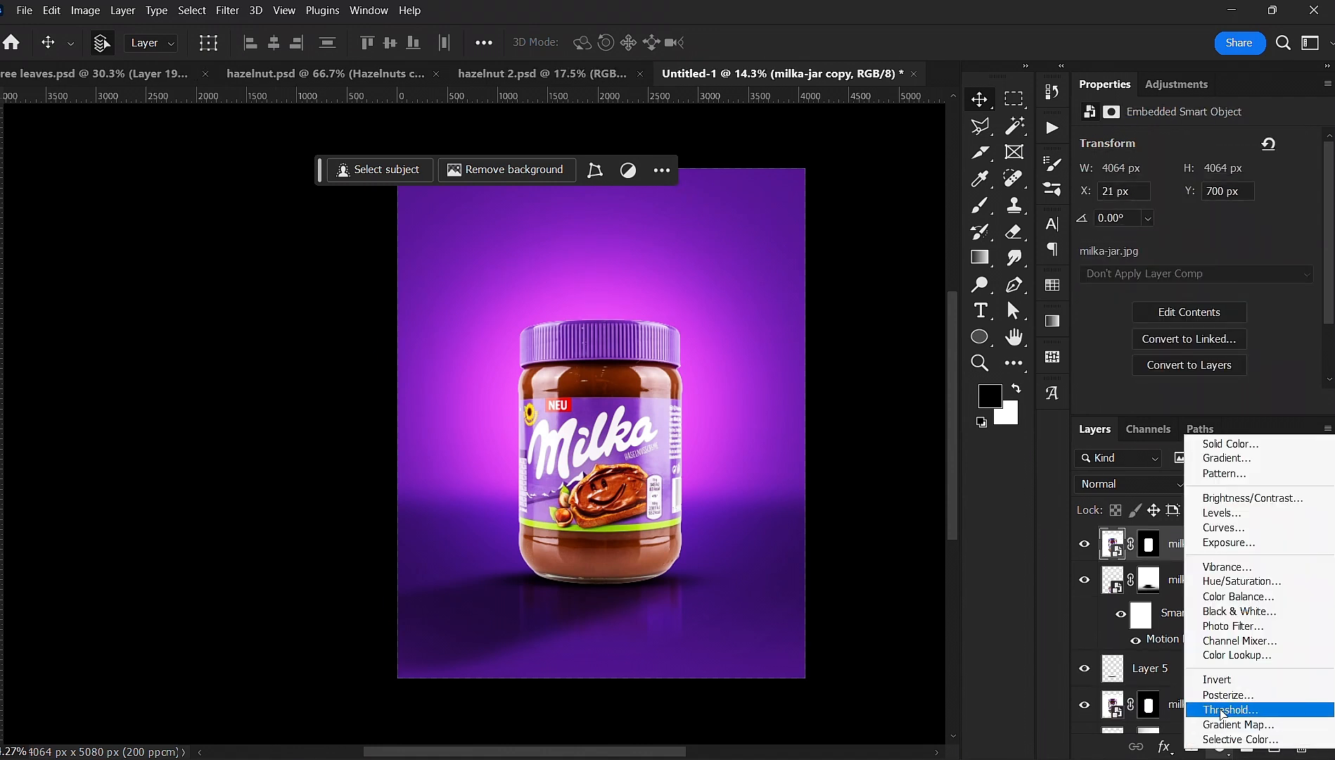
click(1240, 500)
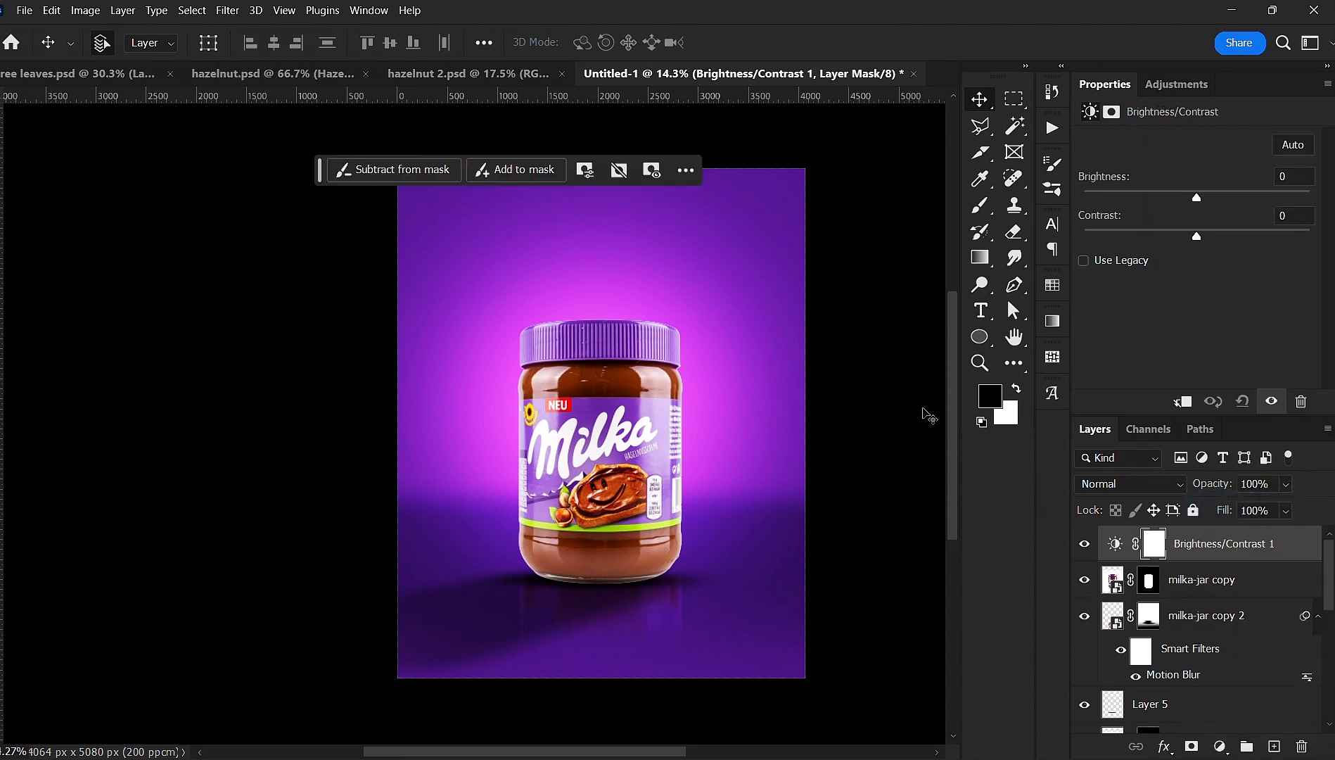
drag(1195, 196, 1128, 200)
alt+click(1236, 560)
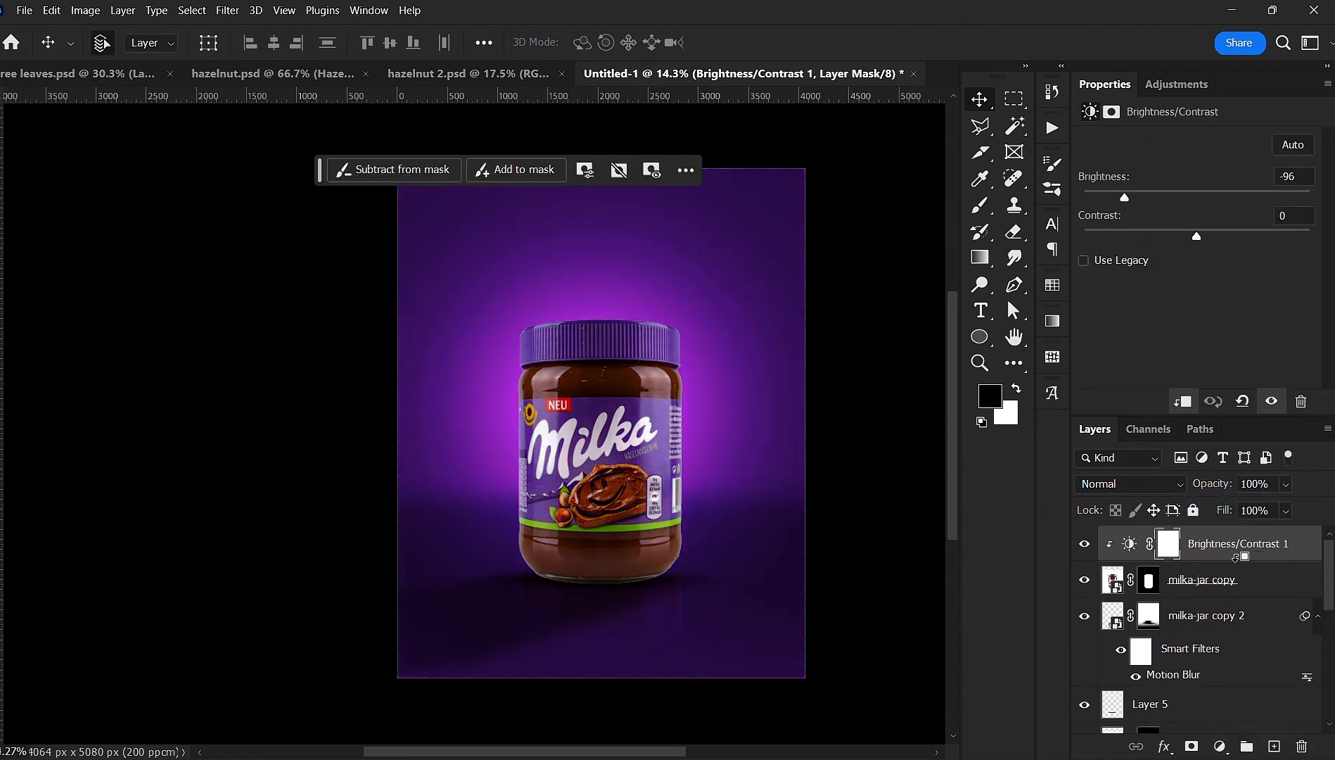
- Invert the Brightness/Contrast mask and paint white with a 1500 px soft round brush down the jar's left side
click(1167, 550)
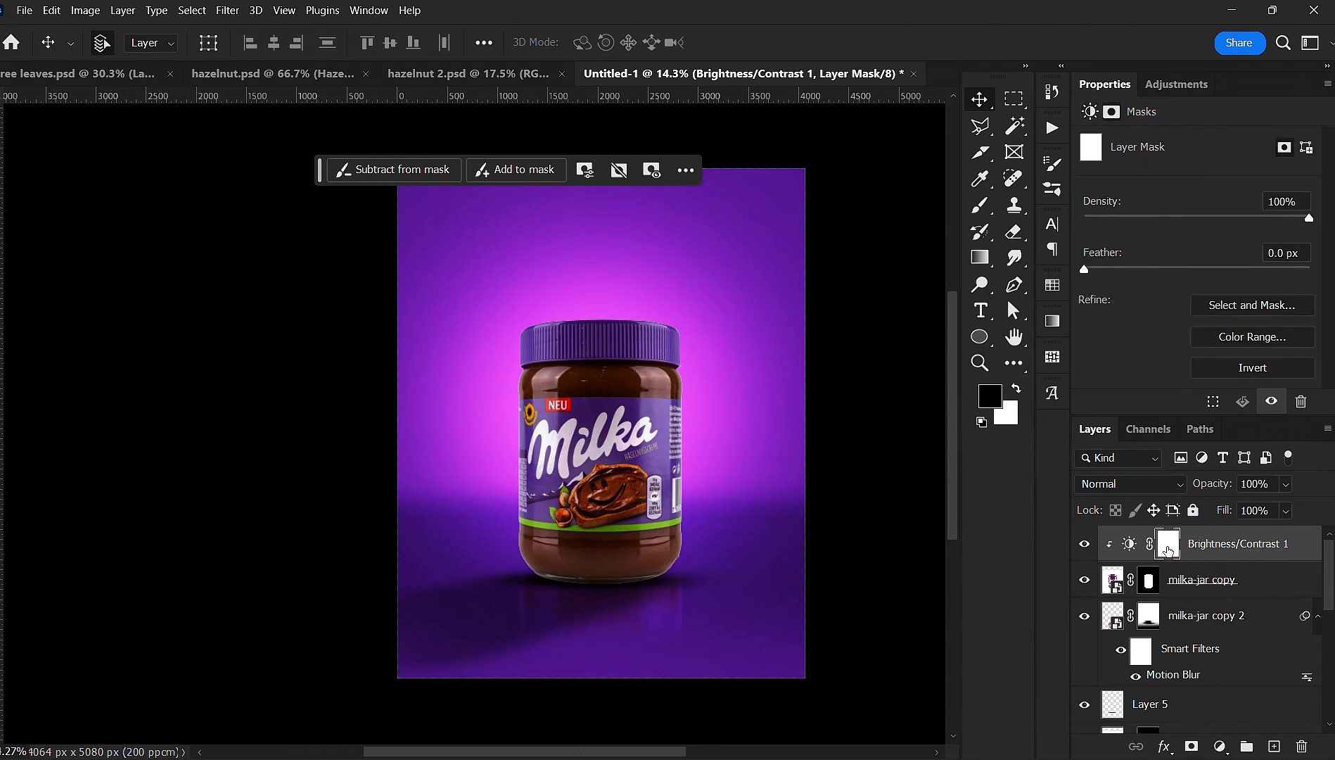
key(ctrl+i)
key(b)
scroll(490, 503, up, 2)
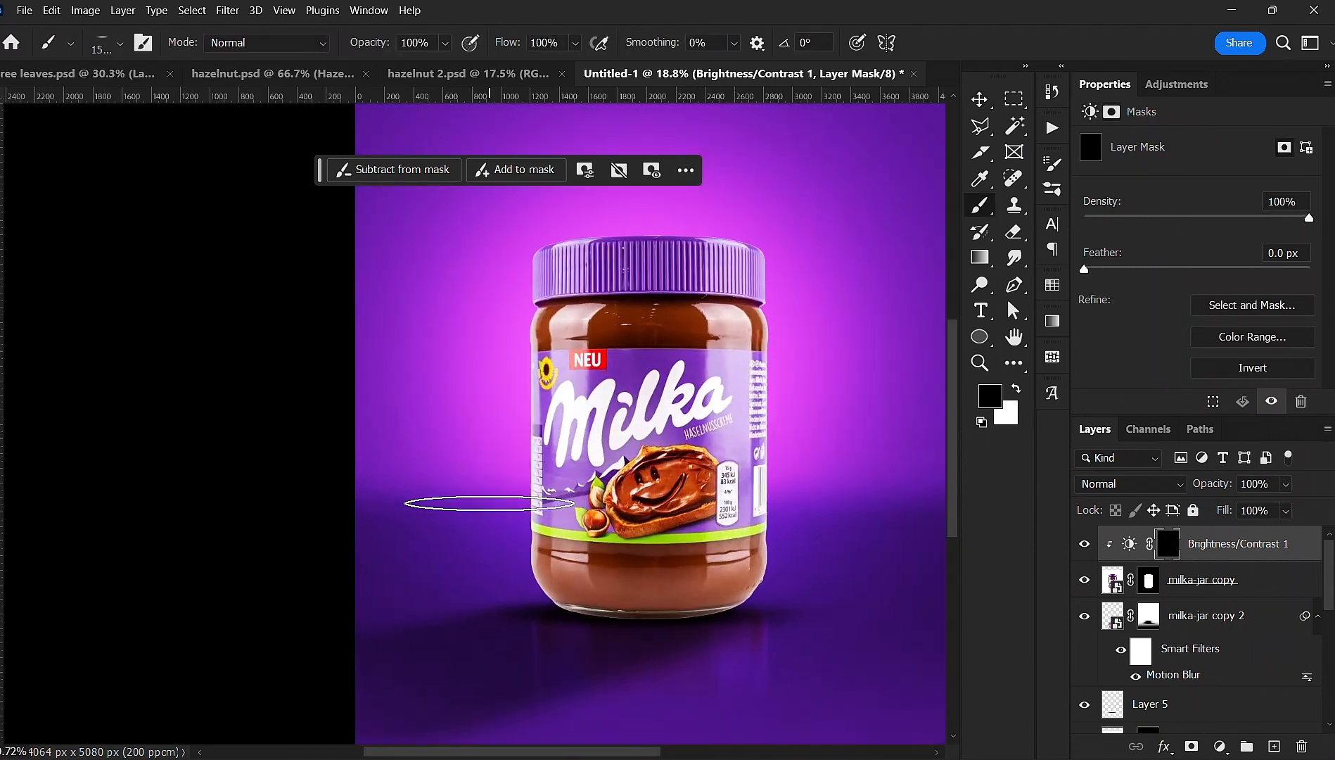
right_click(488, 502)
click(594, 598)
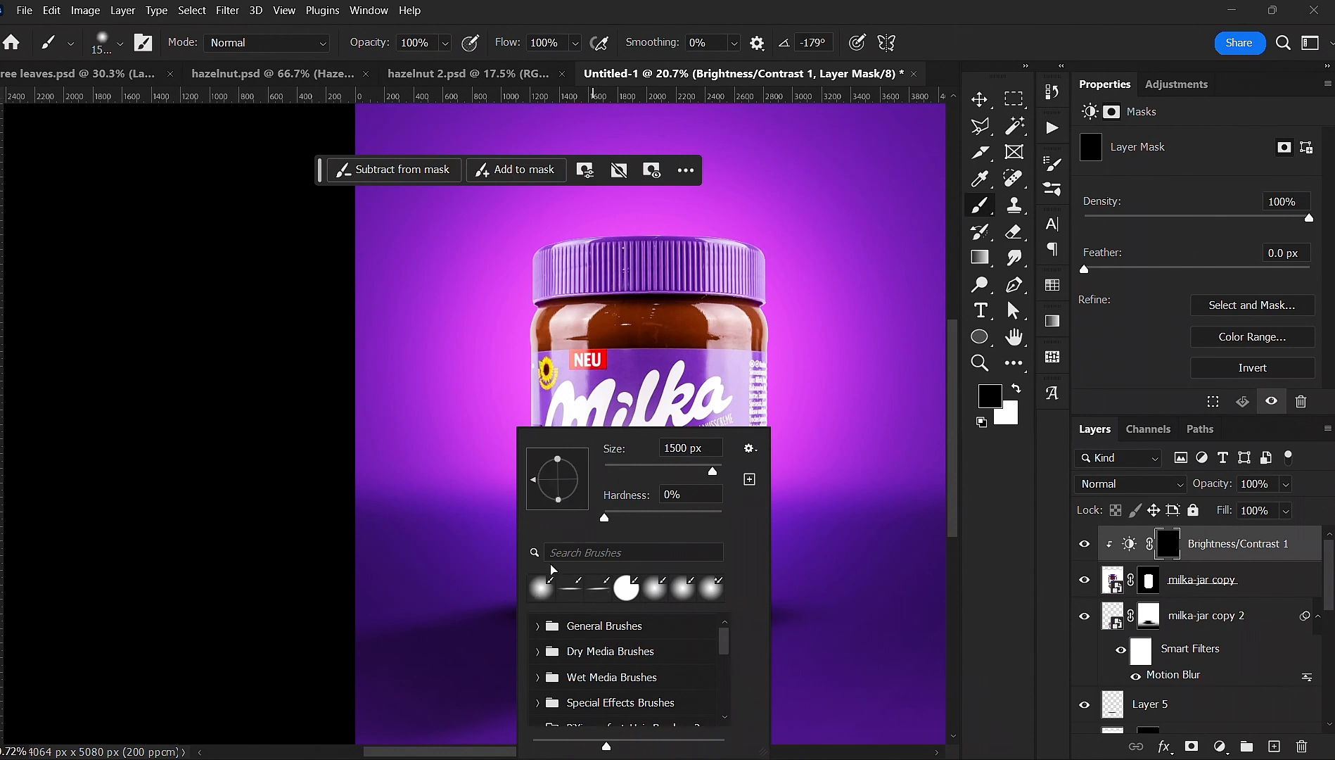
click(455, 386)
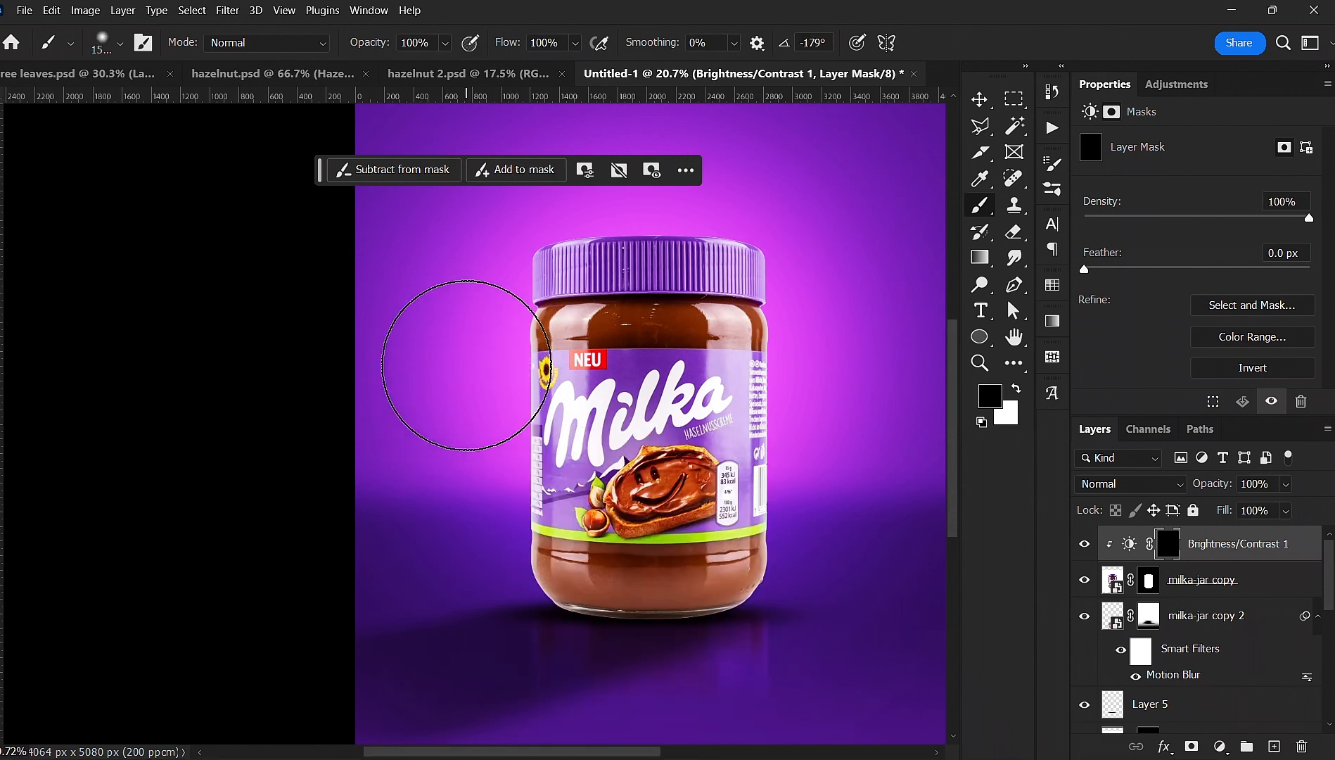
key(x)
mouse_move(462, 313)
mouse_down()
mouse_move(465, 518)
mouse_move(482, 587)
mouse_move(551, 641)
mouse_move(506, 626)
mouse_move(520, 610)
mouse_move(476, 343)
mouse_move(472, 470)
mouse_up()
- Set the Brightness/Contrast adjustment to Overlay and paint its mask over the jar's lower right with the soft brush, reducing its size
click(1110, 484)
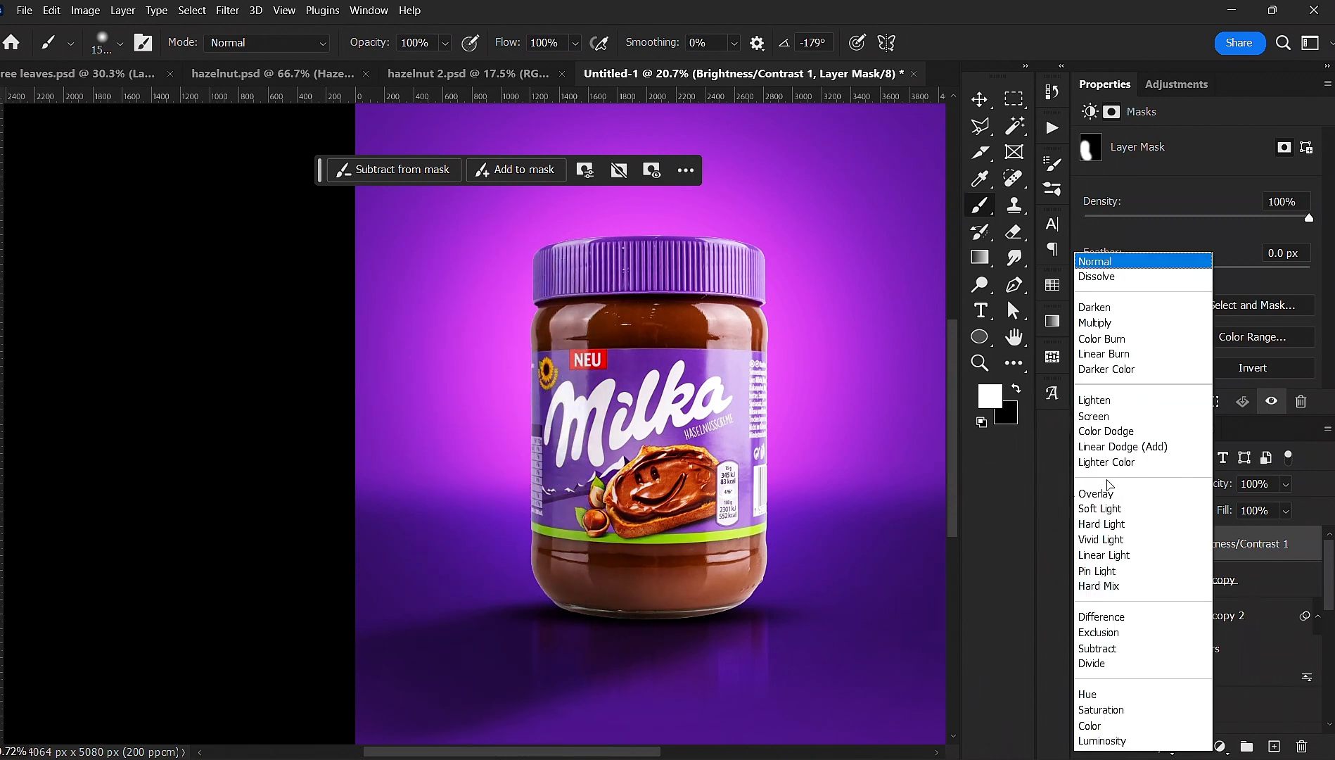
click(1099, 494)
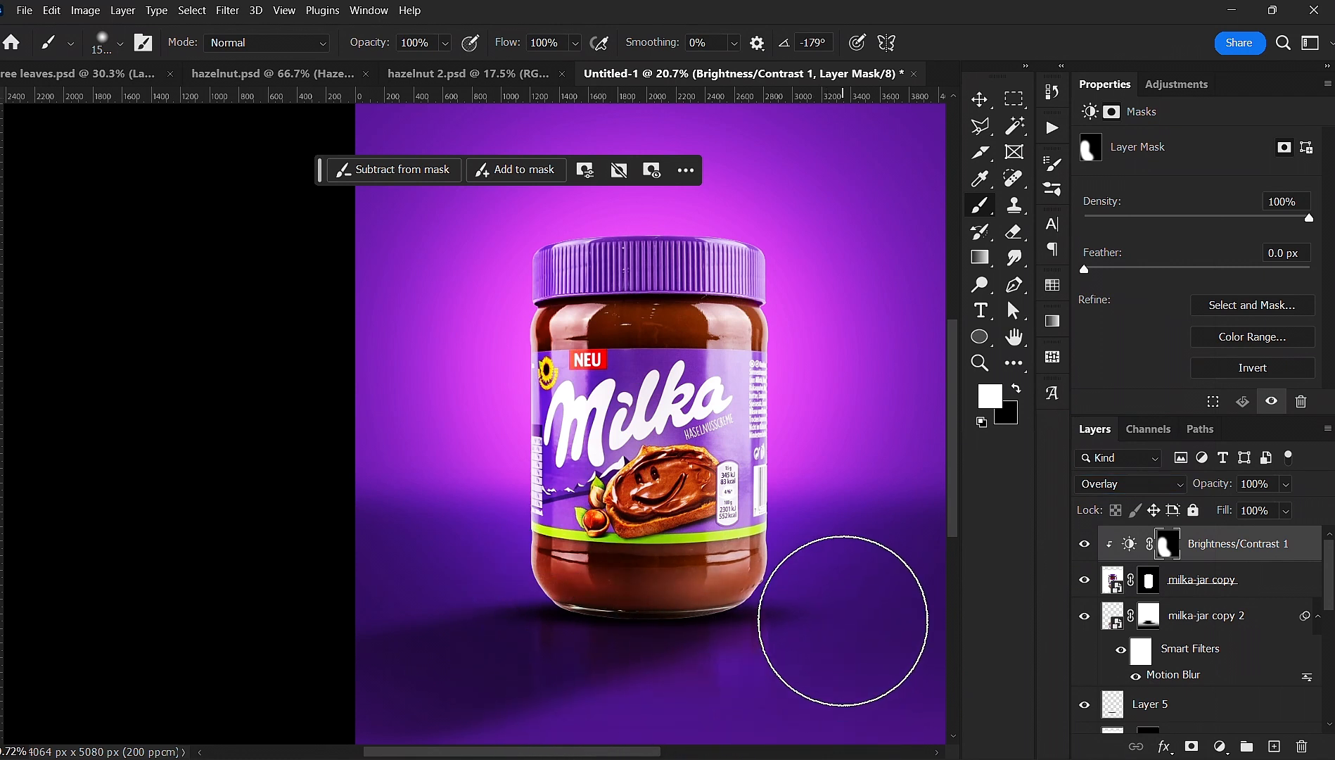
key(bracketleft)
key(bracketleft)
key(bracketleft)
key(bracketleft)
key(bracketleft)
key(bracketleft)
key(bracketleft)
key(bracketleft)
key(bracketleft)
key(bracketleft)
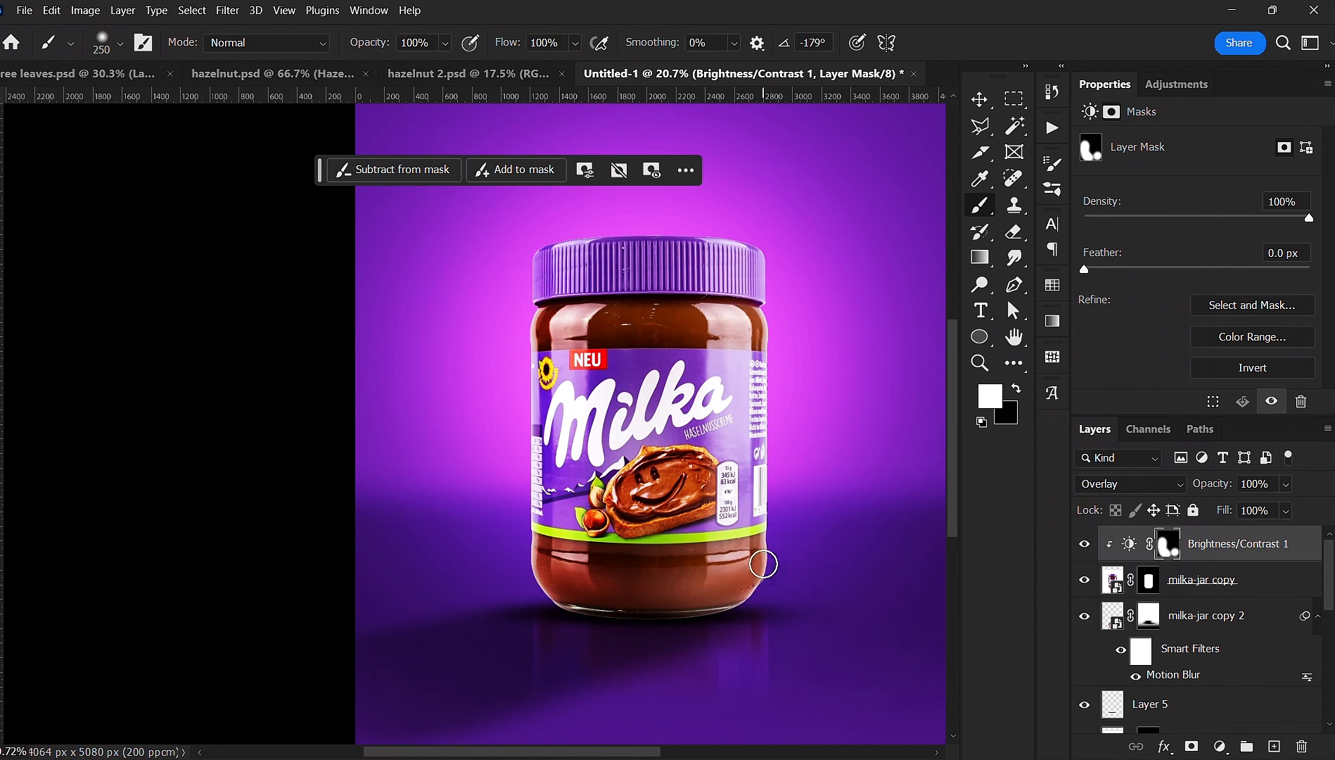
- Extend the darkening on the Brightness/Contrast mask over the jar's base and lid, enlarging the soft brush
key(bracketright)
key(bracketright)
key(bracketright)
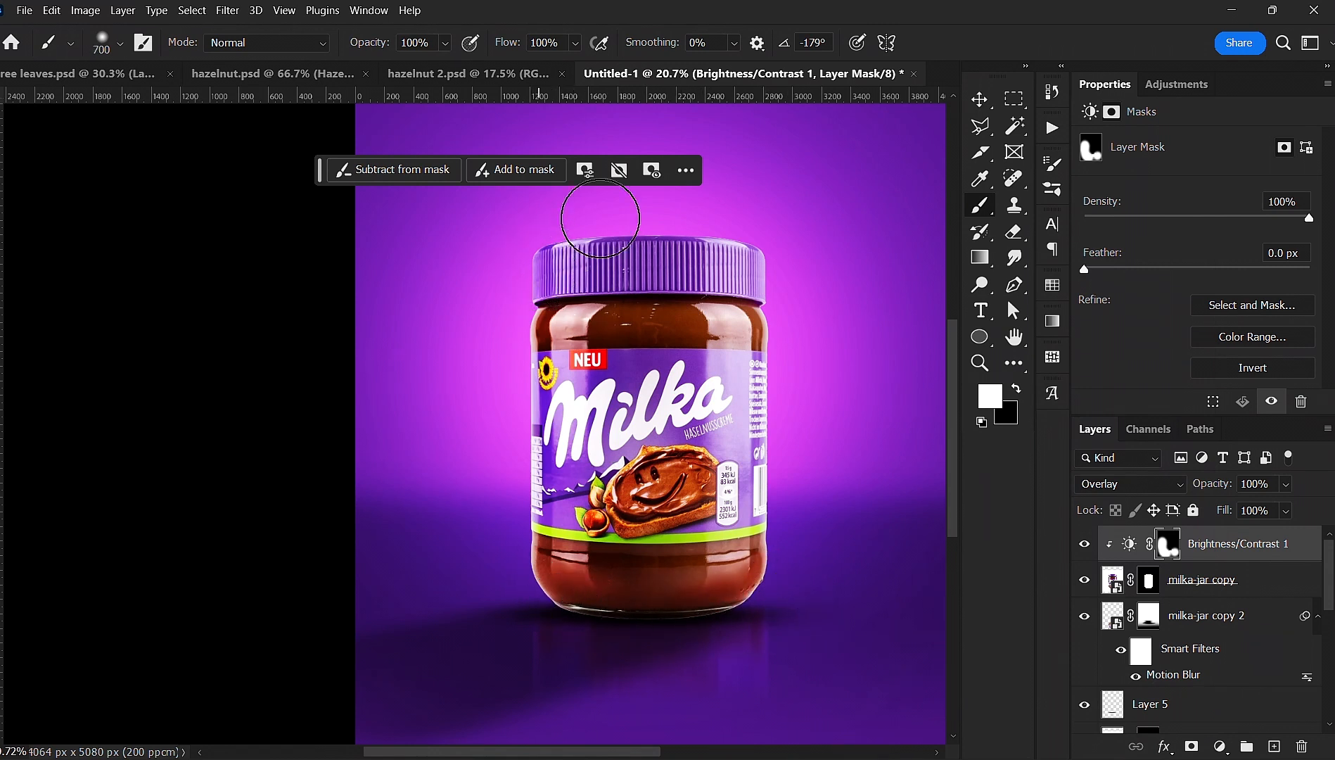
key(bracketright)
key(bracketright)
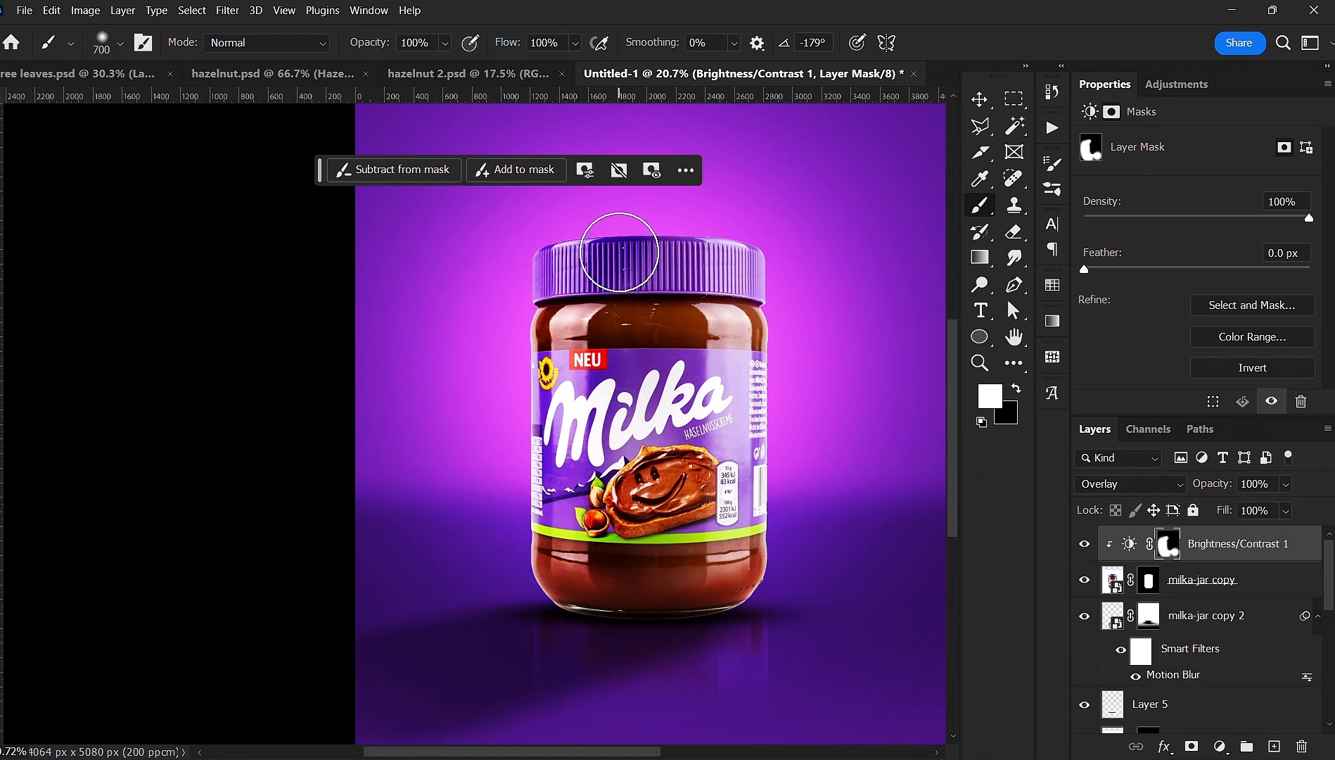
scroll(609, 460, down, 3)
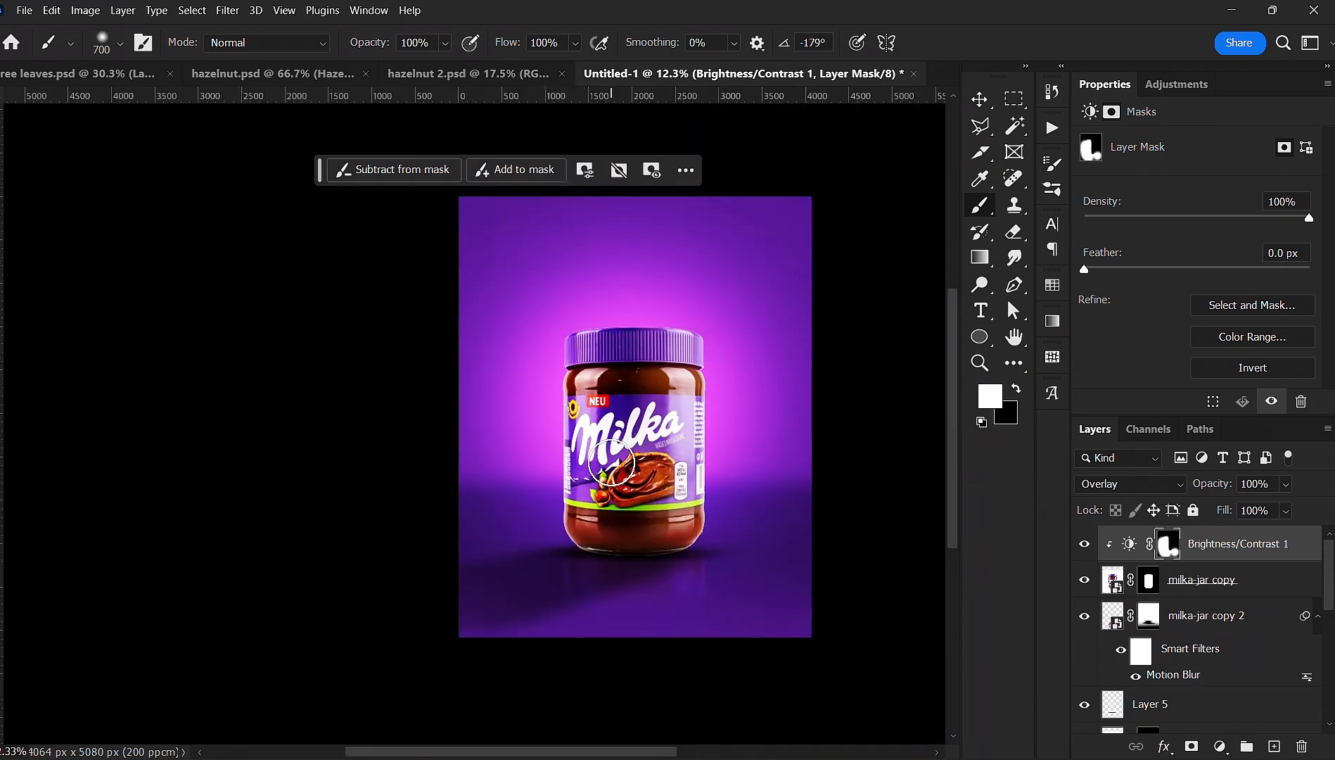
scroll(609, 464, up, 3)
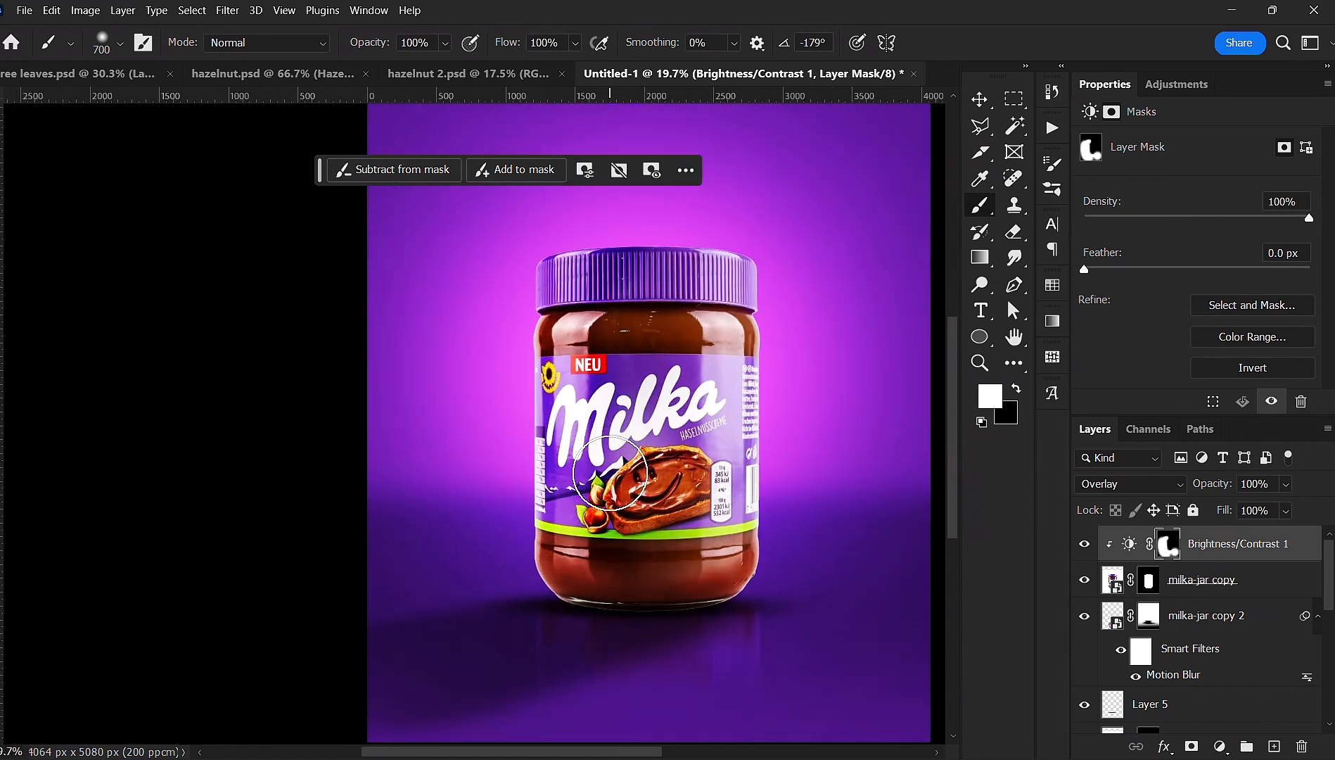
key(bracketright)
key(bracketright)
key(bracketright)
key(bracketright)
key(bracketright)
key(bracketright)
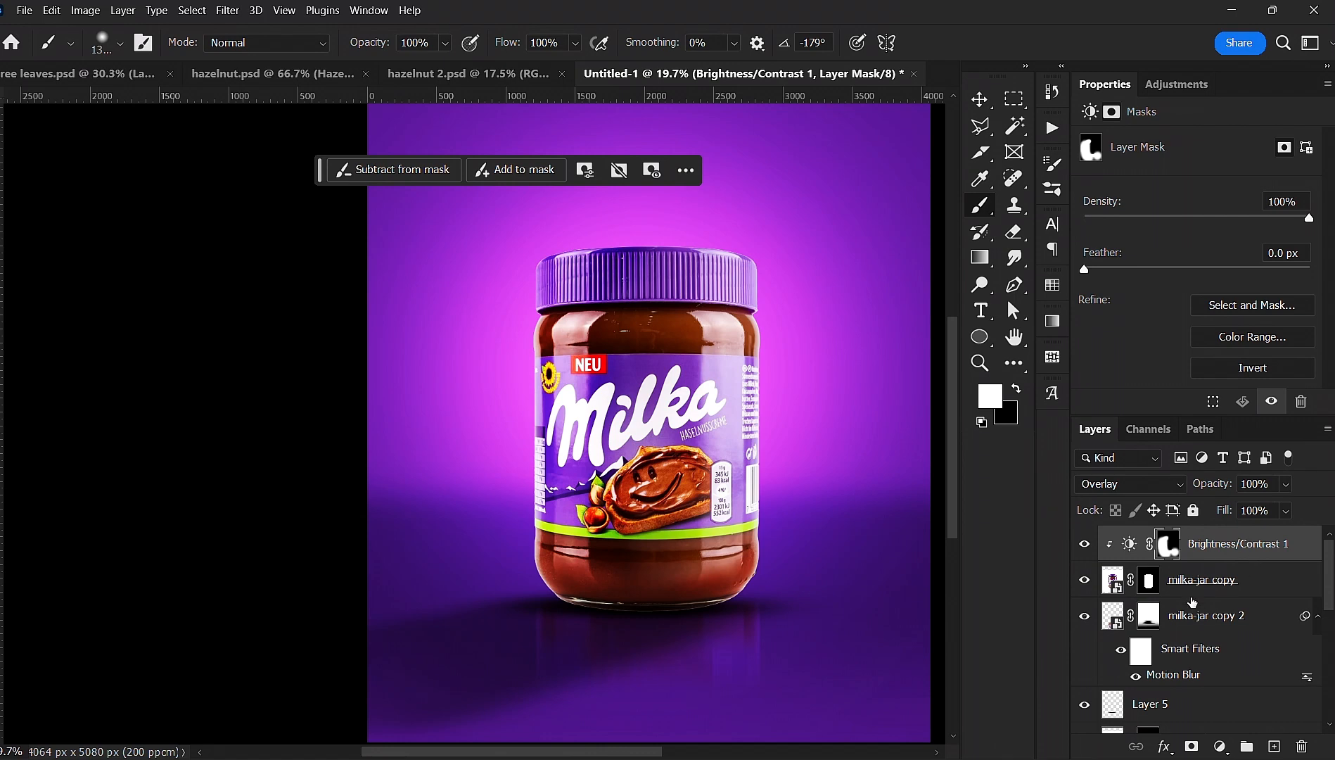
key(v)
scroll(568, 491, down, 1)
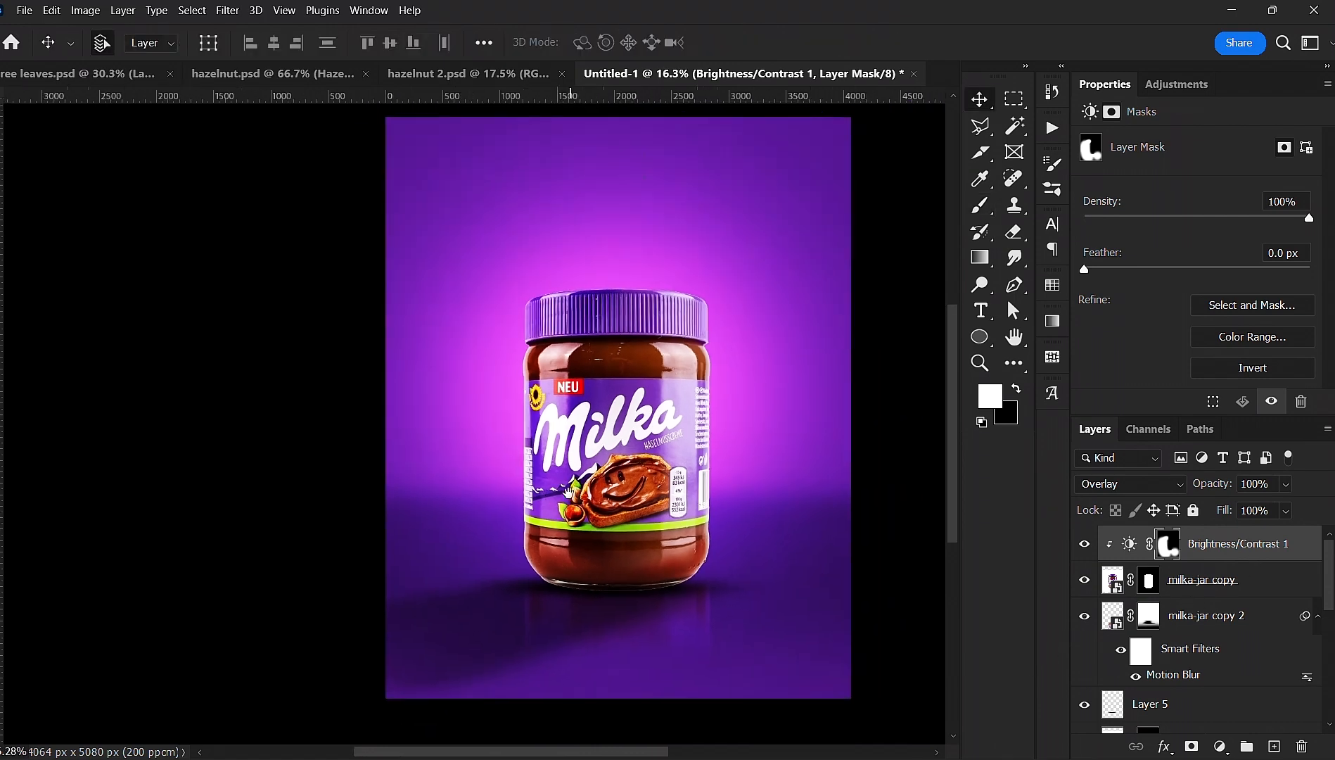
scroll(568, 491, up, 2)
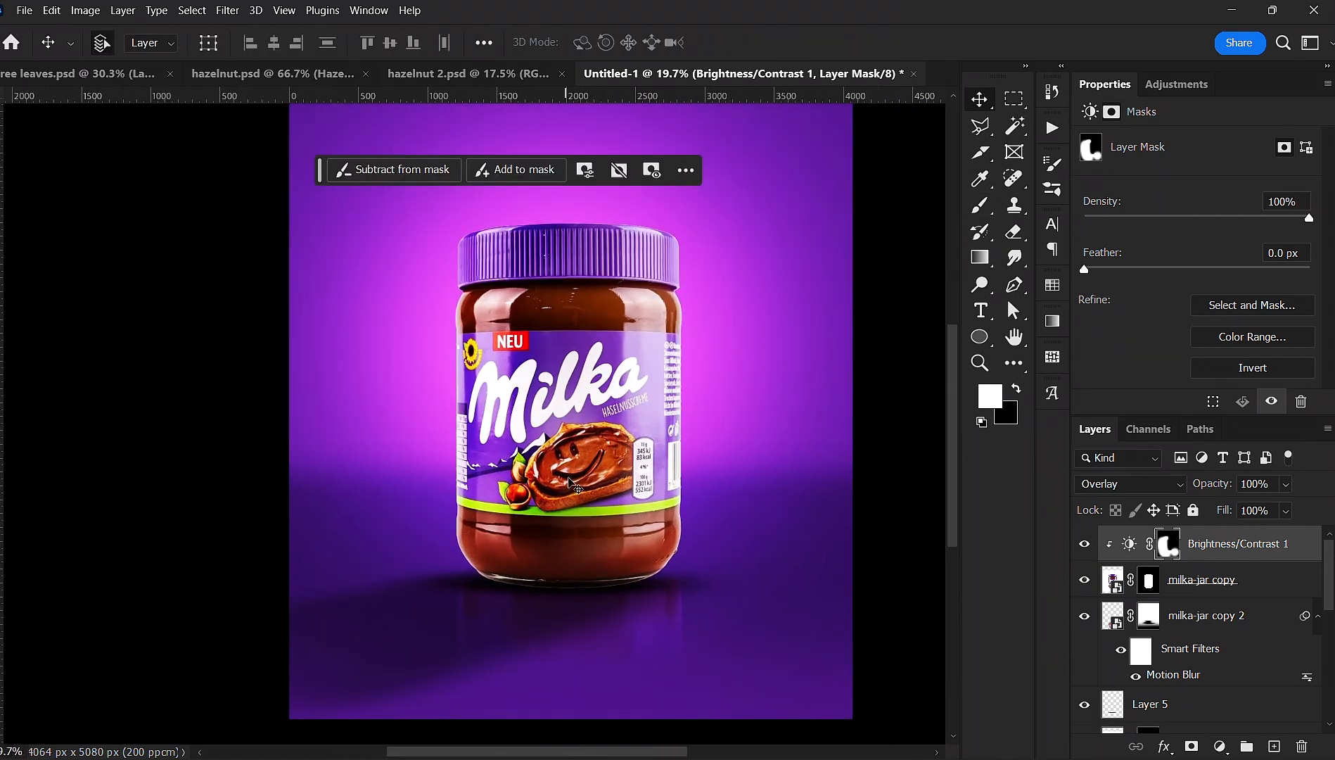
scroll(573, 539, up, 1)
scroll(578, 465, down, 1)
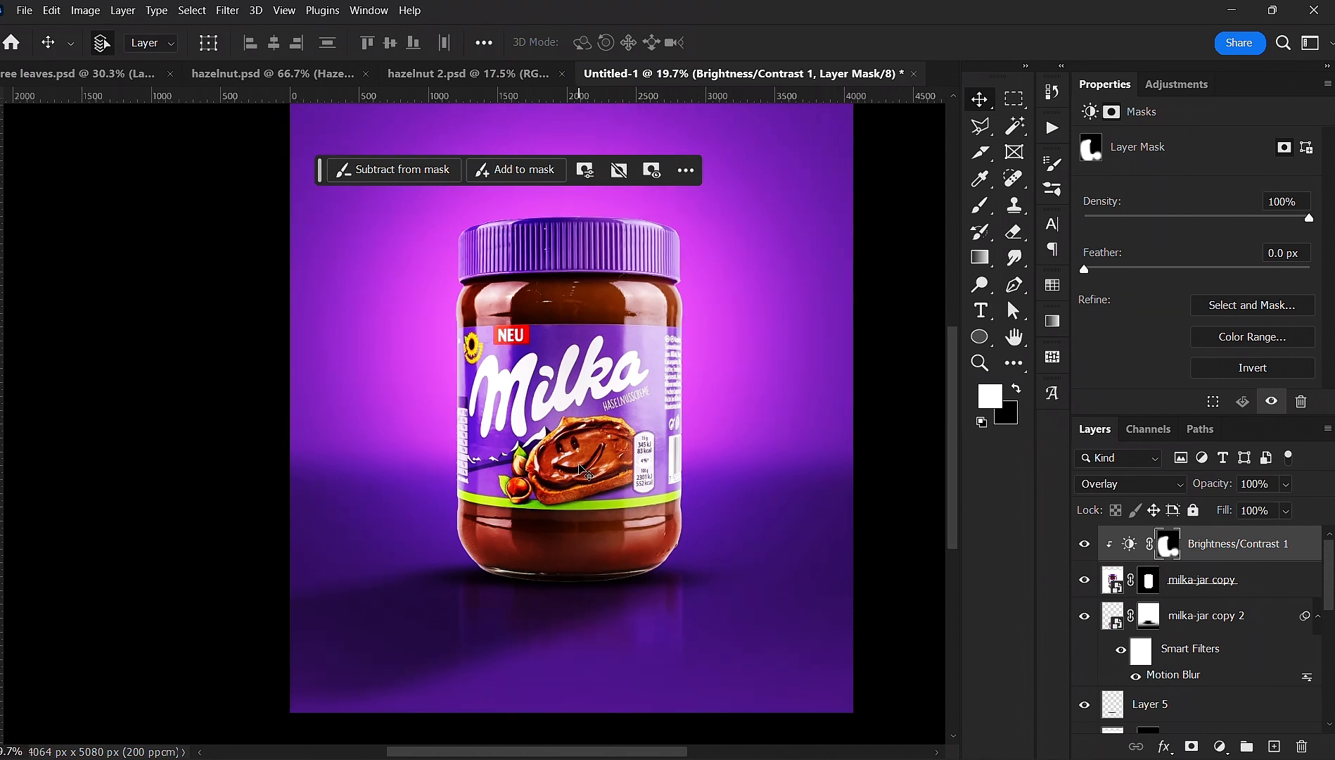
- Add a Curves adjustment clipped to the milka-jar copy layer and raise the middle of its RGB curve
click(1161, 583)
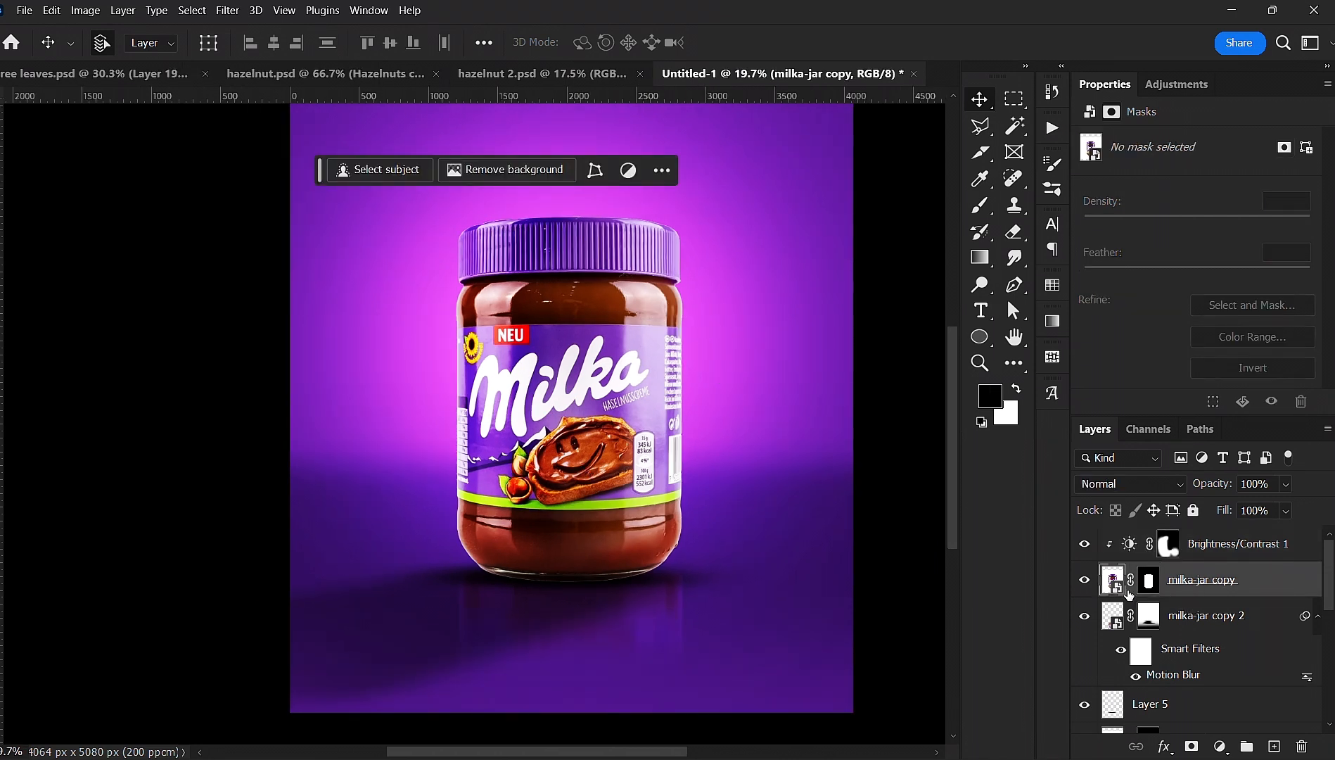
click(1273, 746)
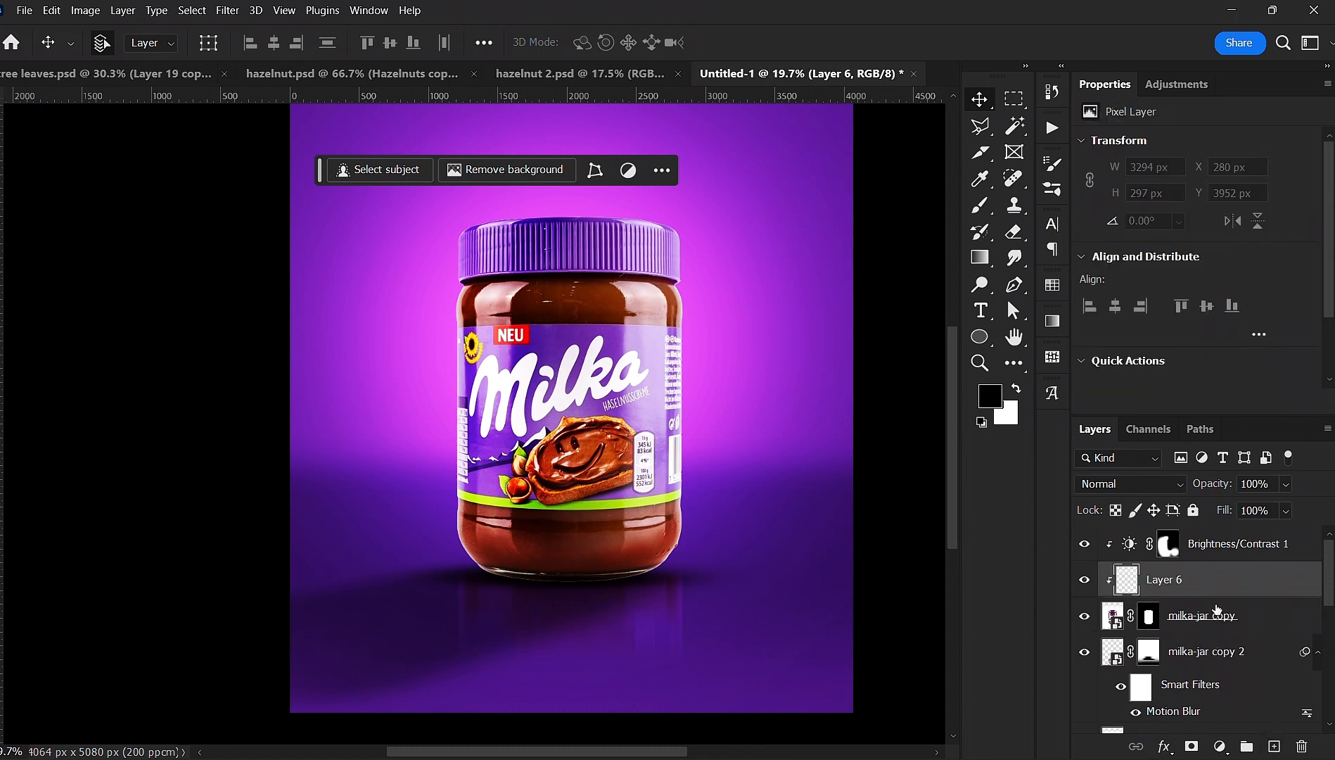
key(ctrl+z)
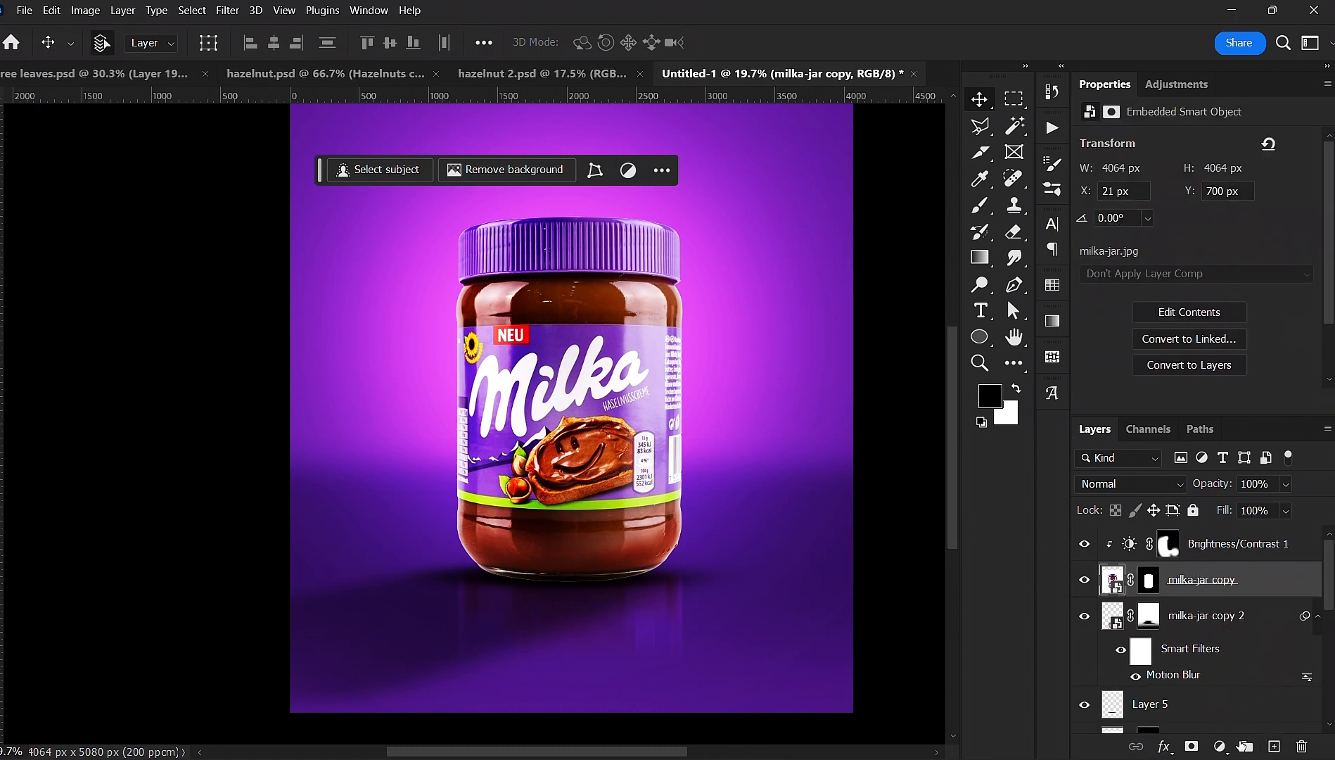
click(1227, 749)
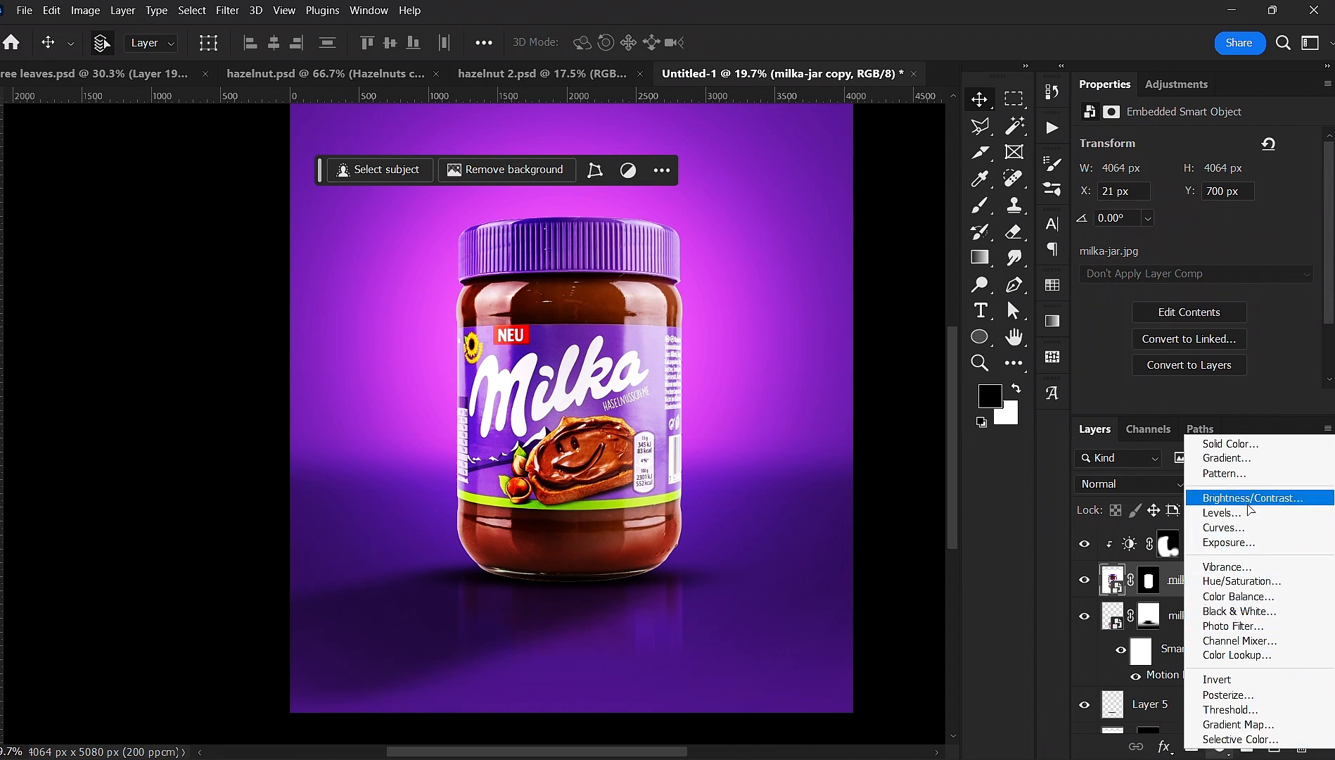
click(1240, 532)
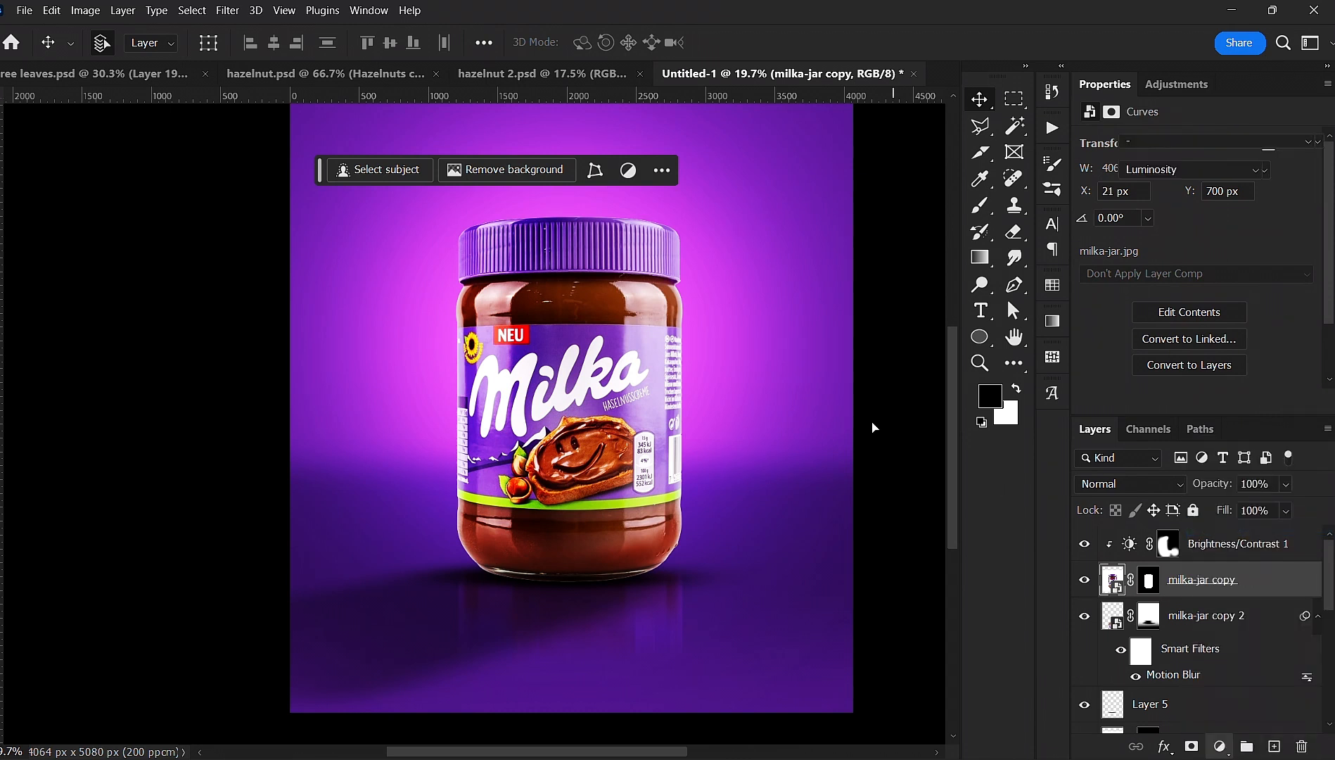
drag(1216, 282, 1200, 264)
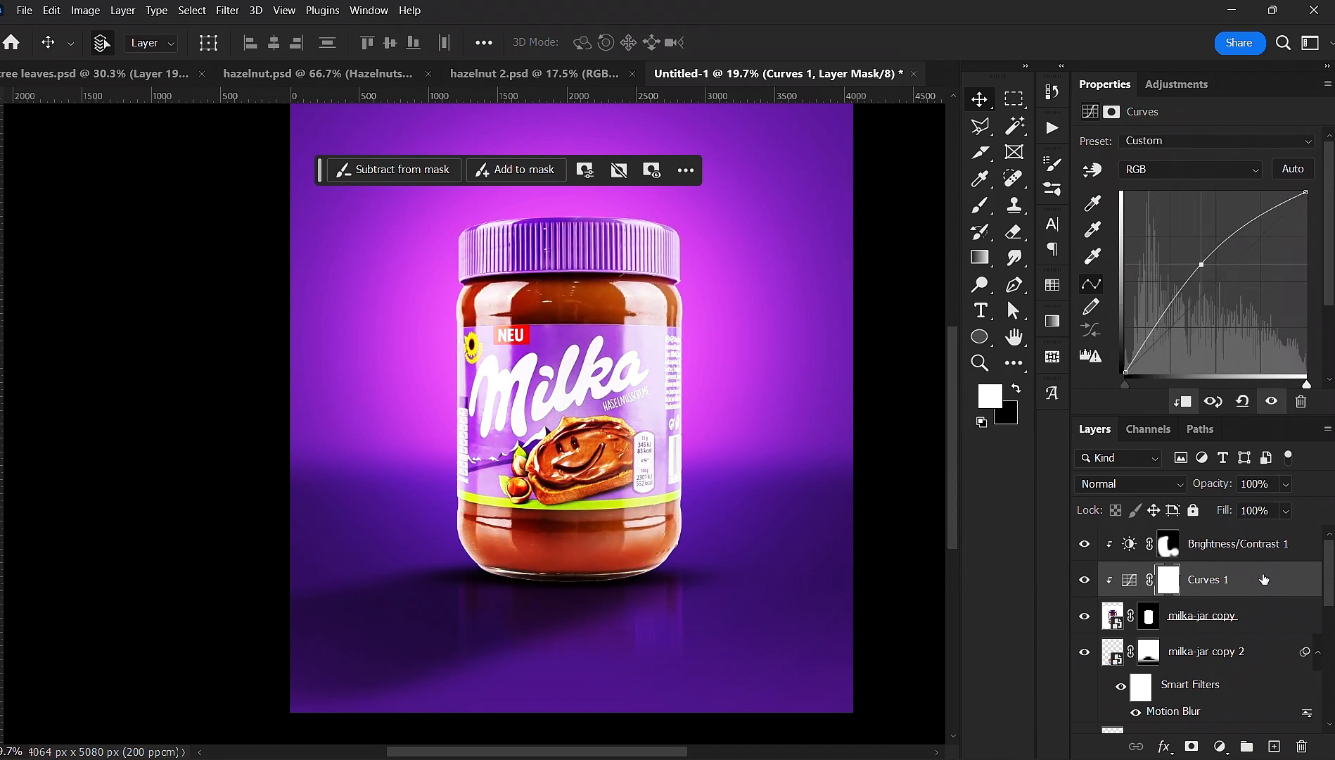
- Invert the Curves mask and paint white over the upper and right parts of the jar to brighten them
key(b)
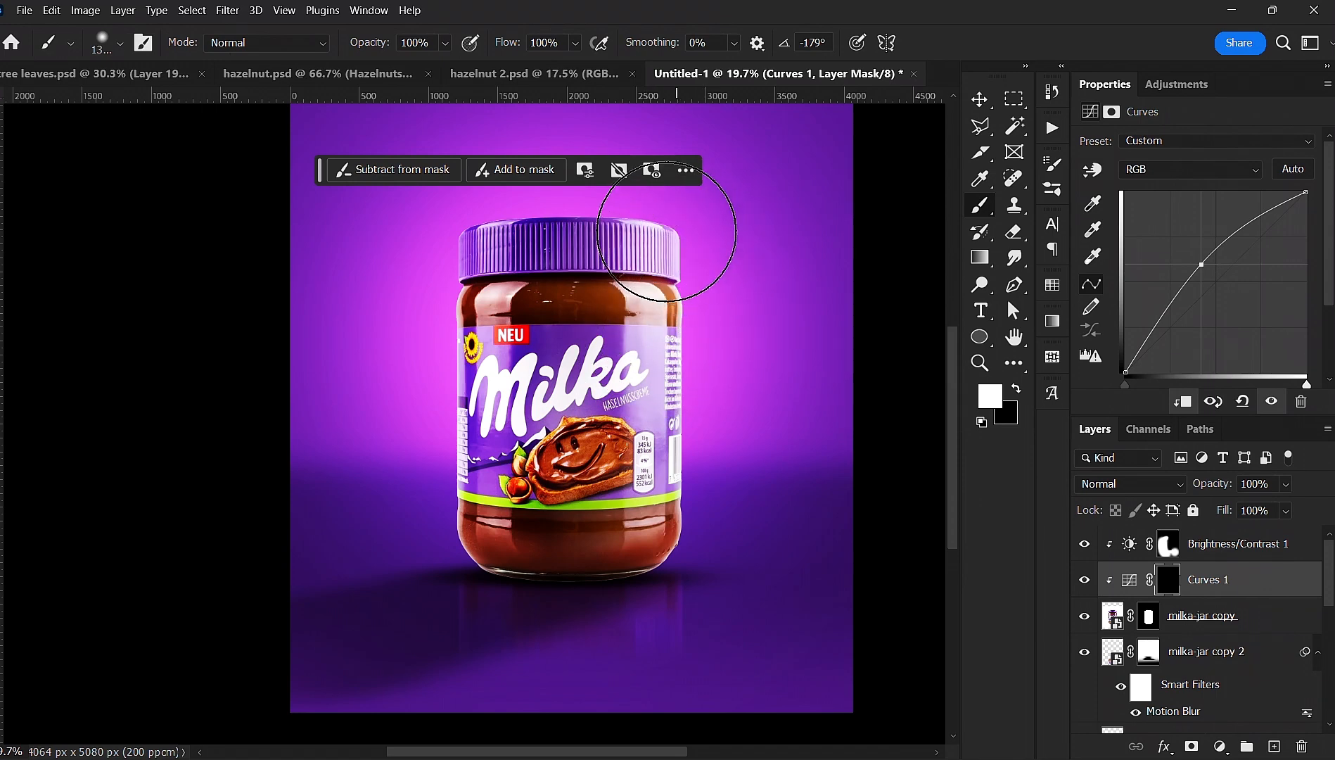
drag(637, 237, 604, 372)
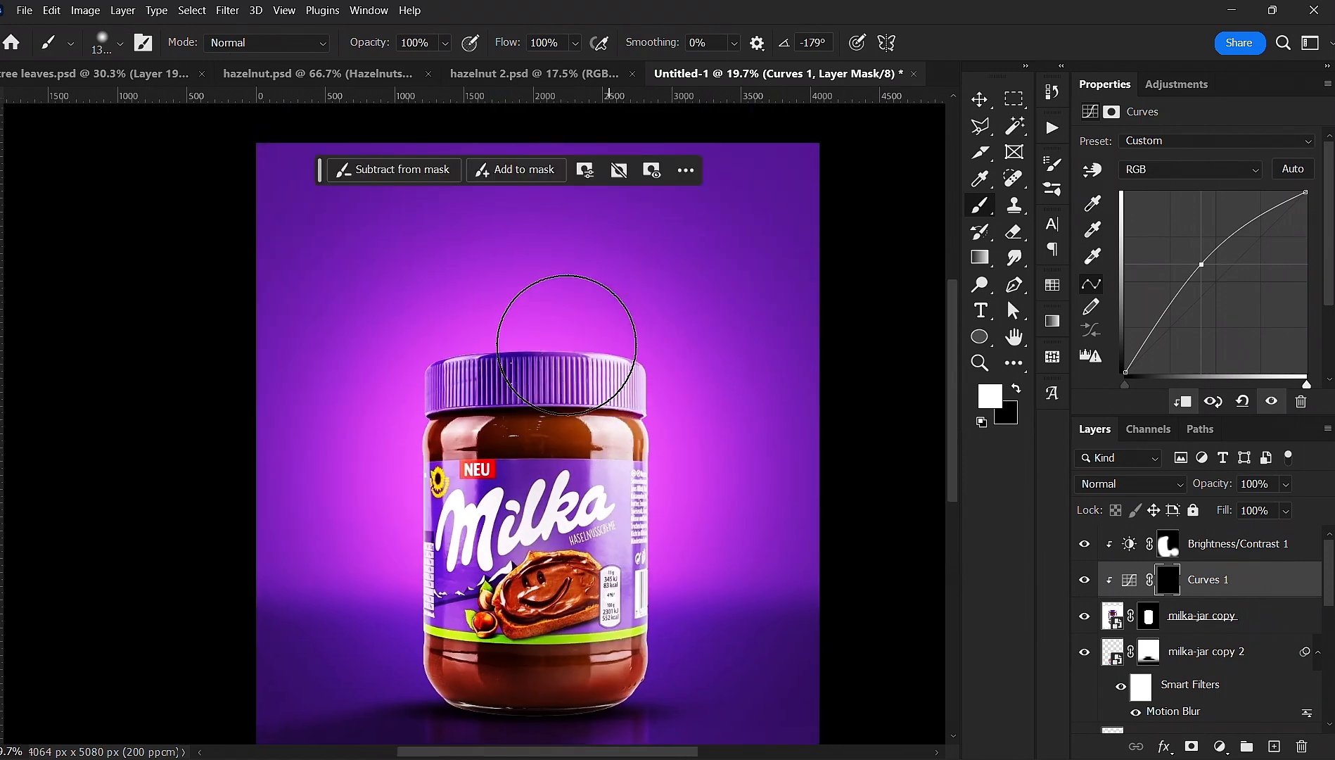
drag(654, 469, 650, 545)
key(v)
scroll(652, 368, down, 5)
click(854, 476)
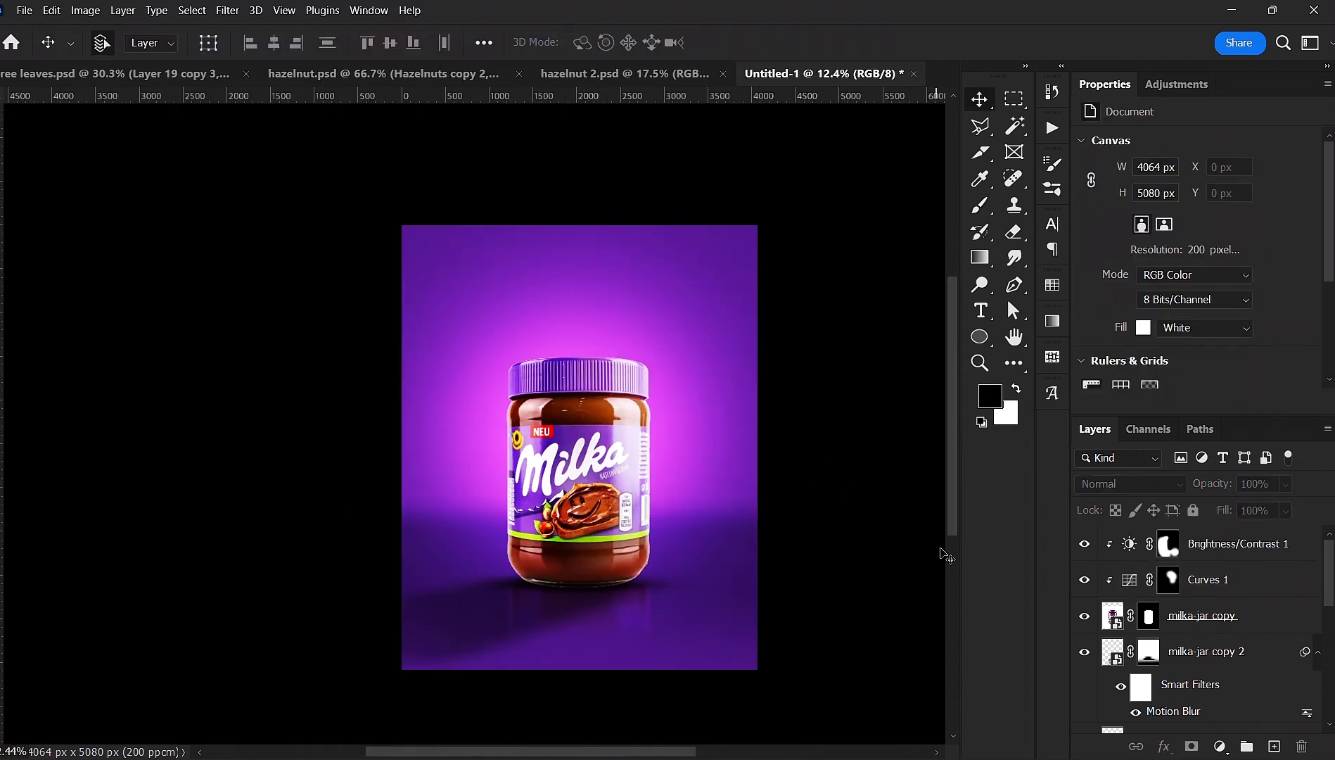
- Reposition the Gradient Fill 1 floor layer and enlarge it to 4258 by 2446 px so it extends past the canvas edges
scroll(595, 559, up, 1)
drag(595, 559, 577, 466)
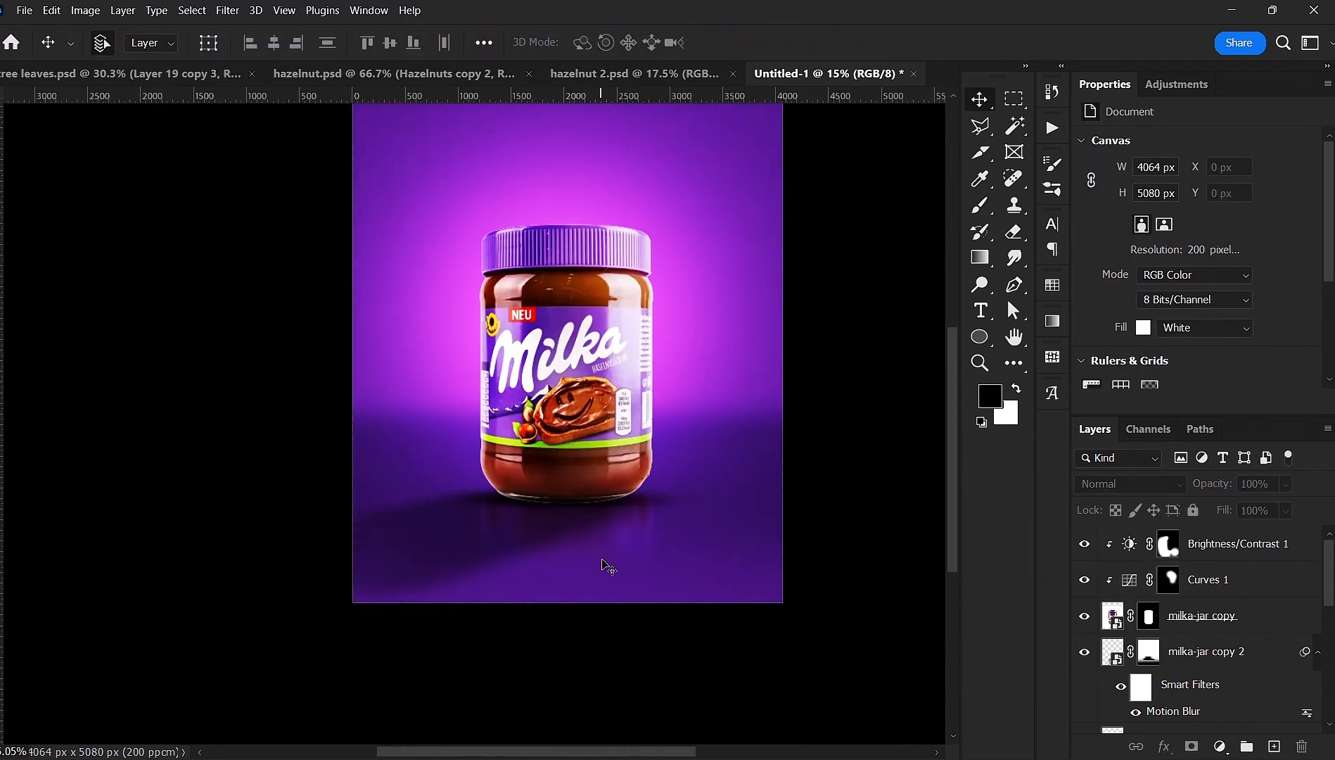
ctrl+click(614, 561)
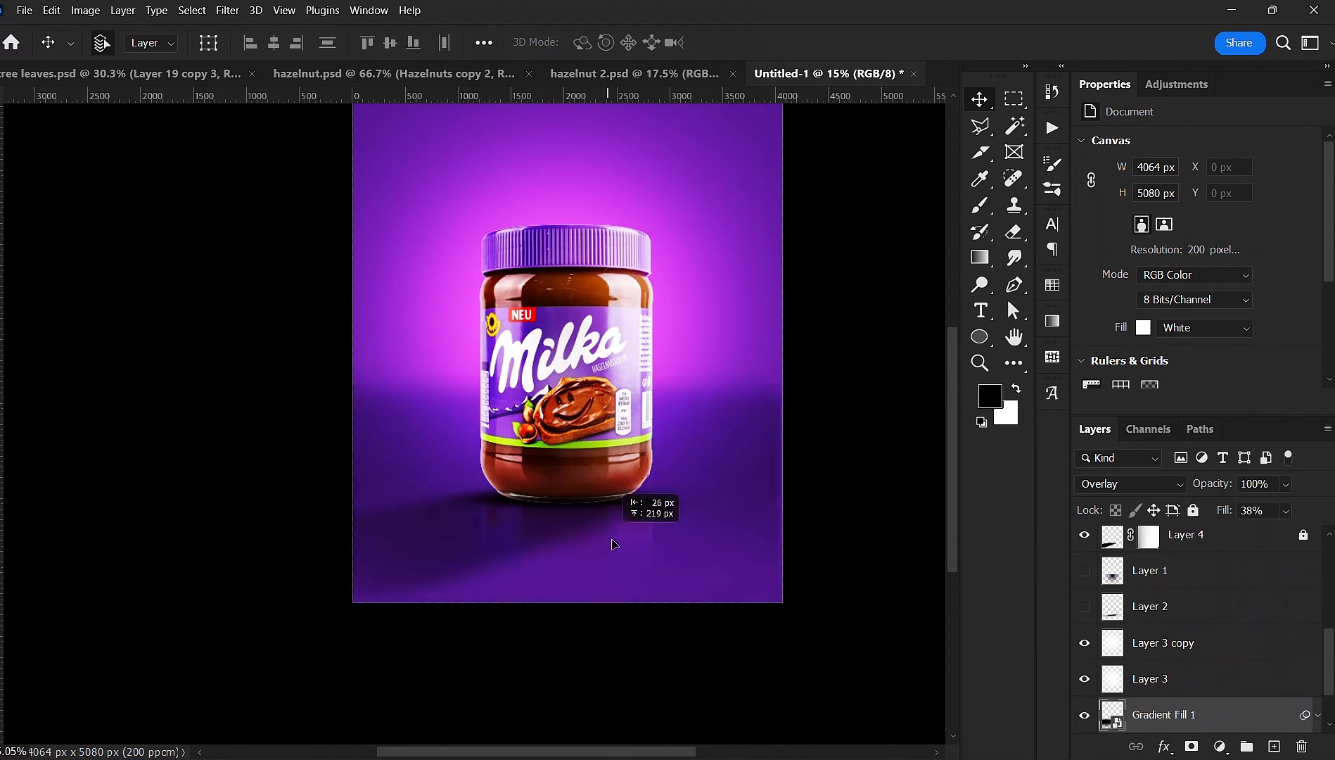
drag(615, 546, 605, 557)
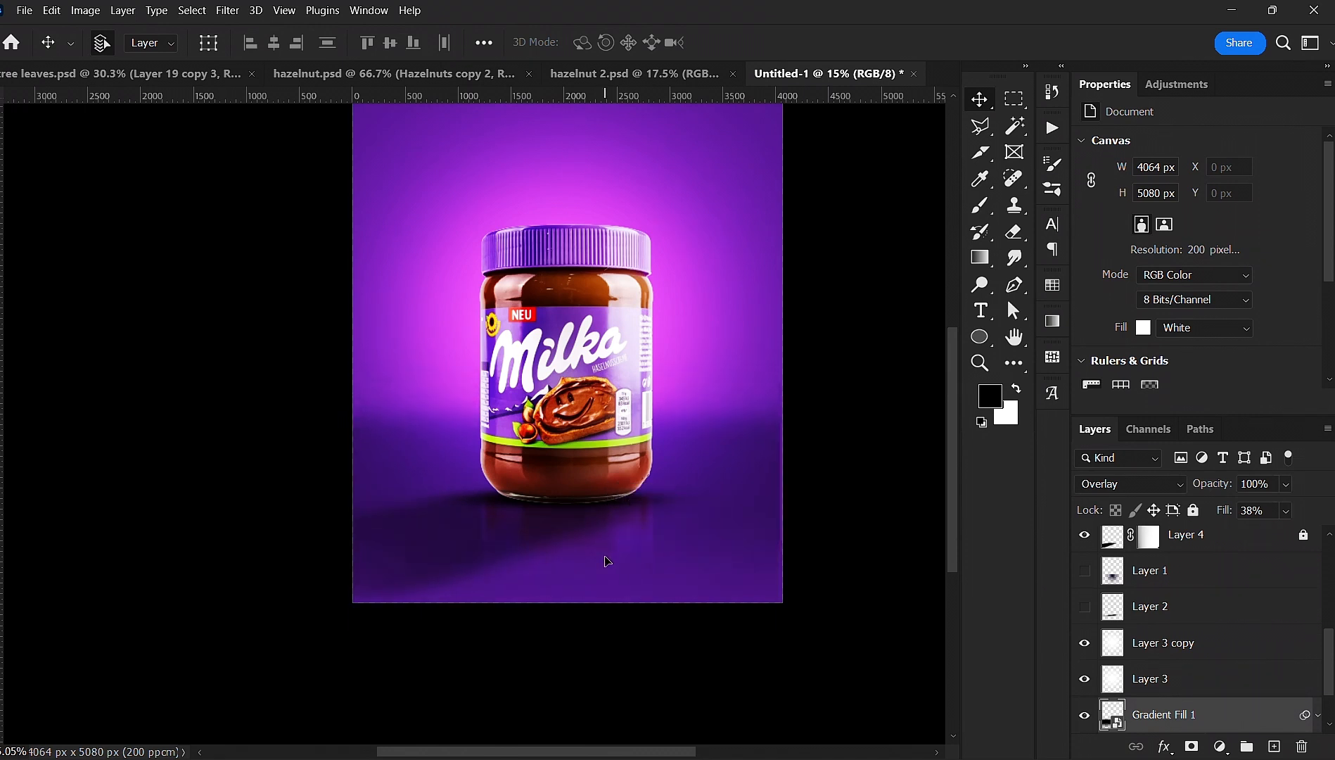
key(ctrl+t)
drag(781, 627, 800, 650)
key(Return)
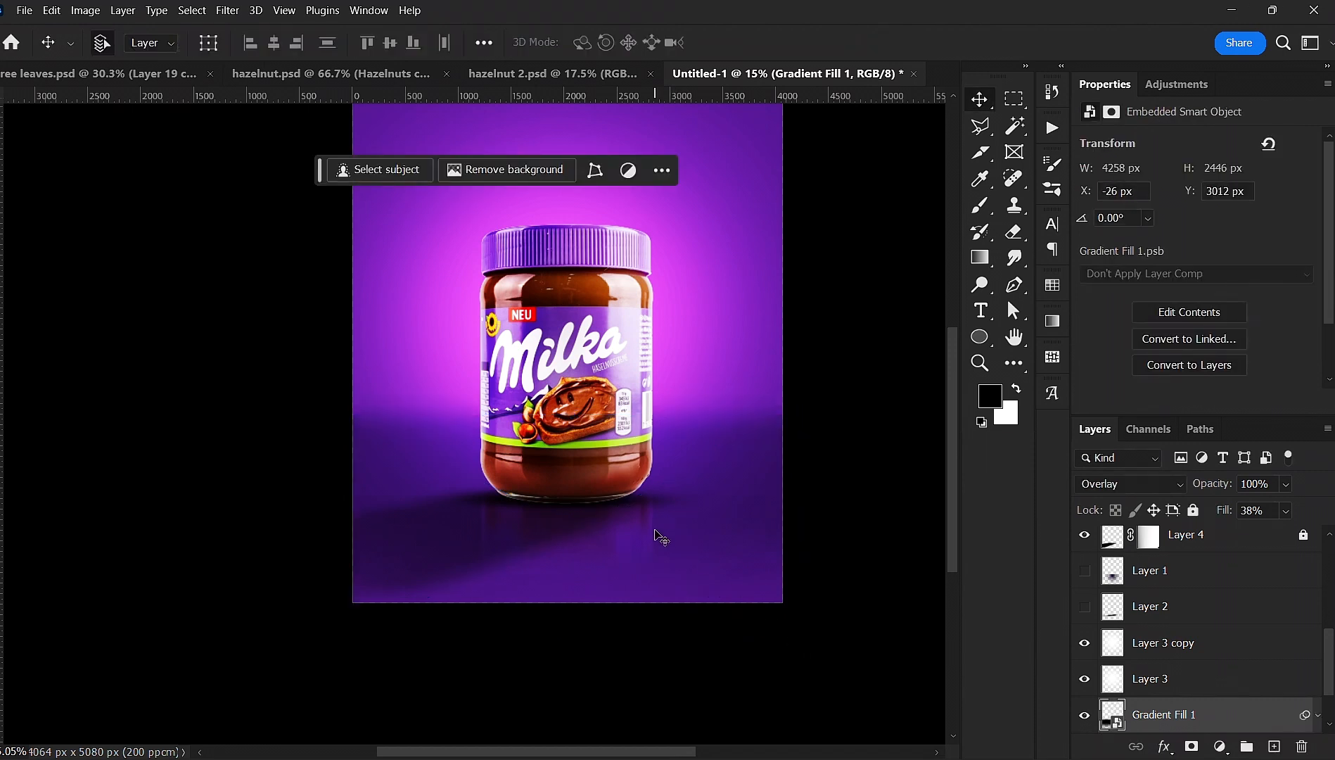
scroll(630, 496, down, 1)
drag(623, 491, 595, 579)
click(819, 487)
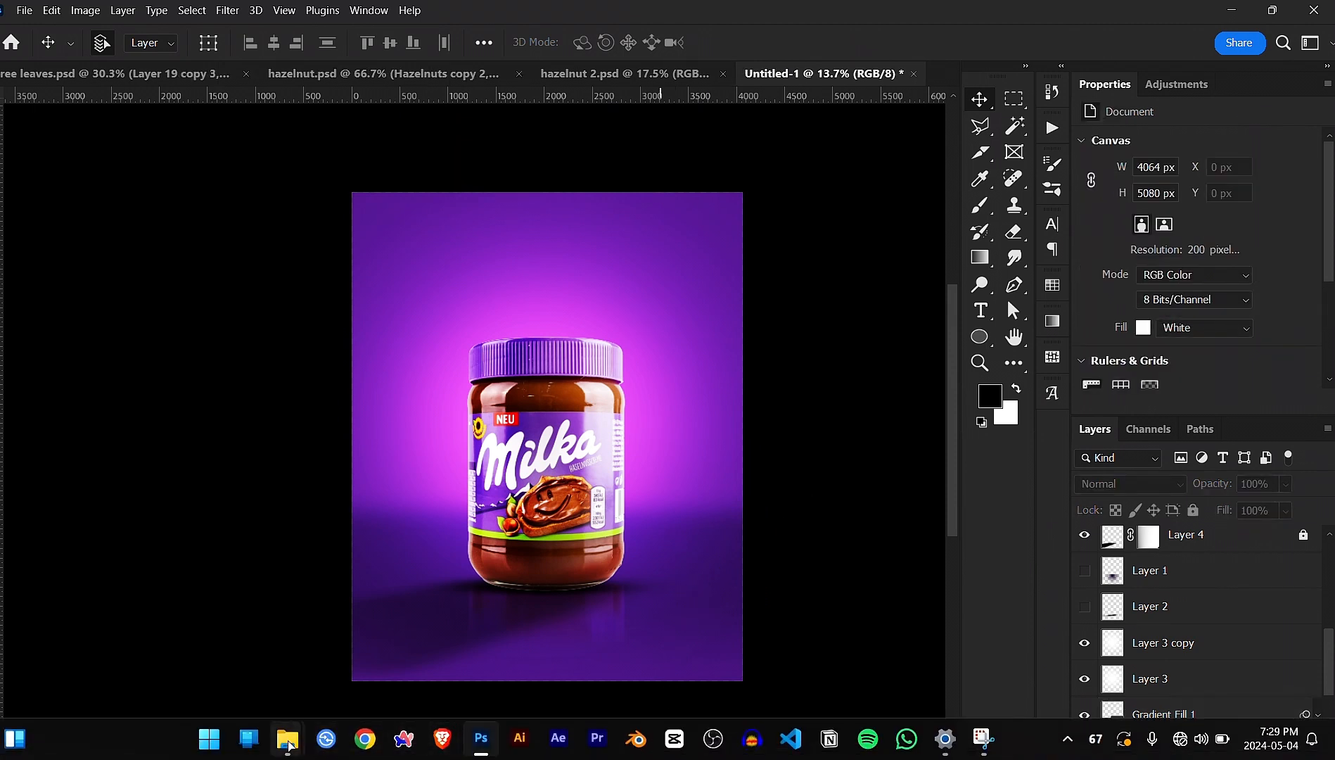
- Place light-overlay.jpg from the Elements folder in File Explorer into the poster document at full canvas width
mouse_move(288, 739)
click(308, 661)
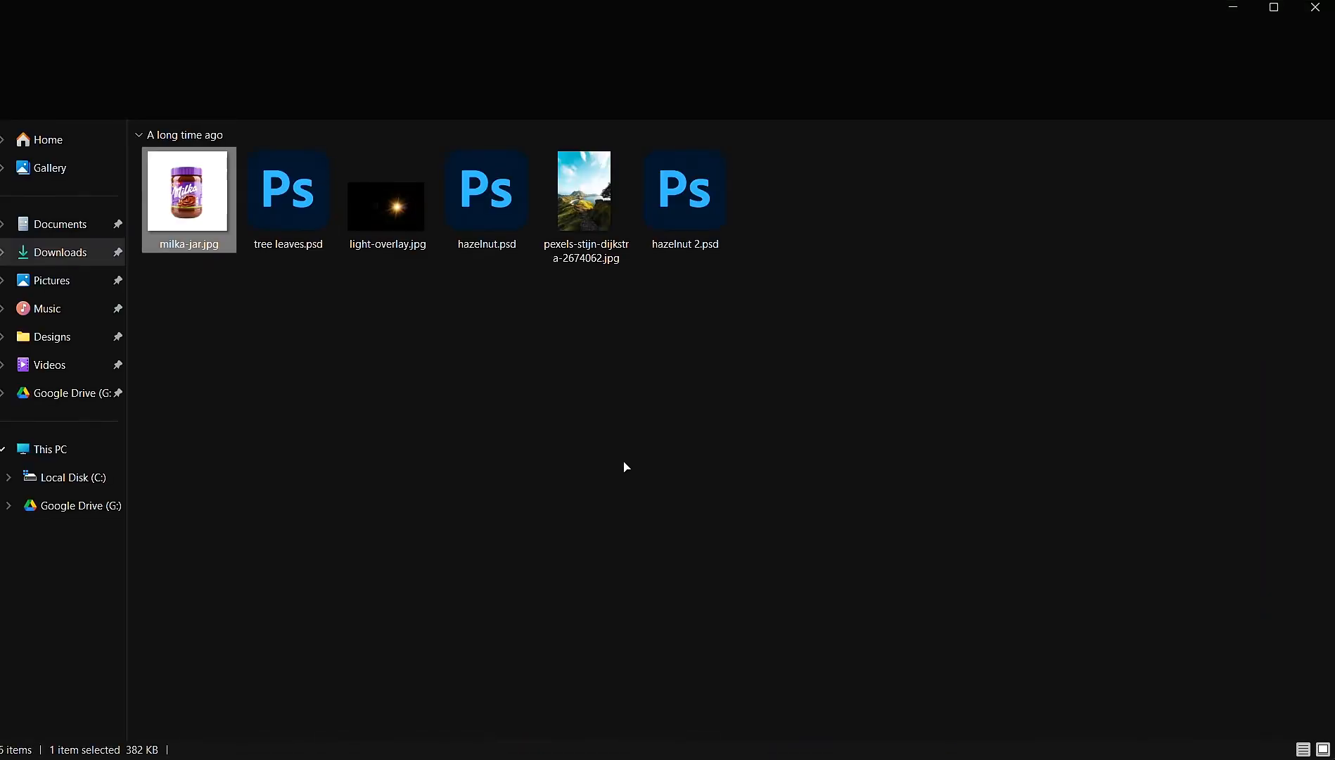
click(380, 234)
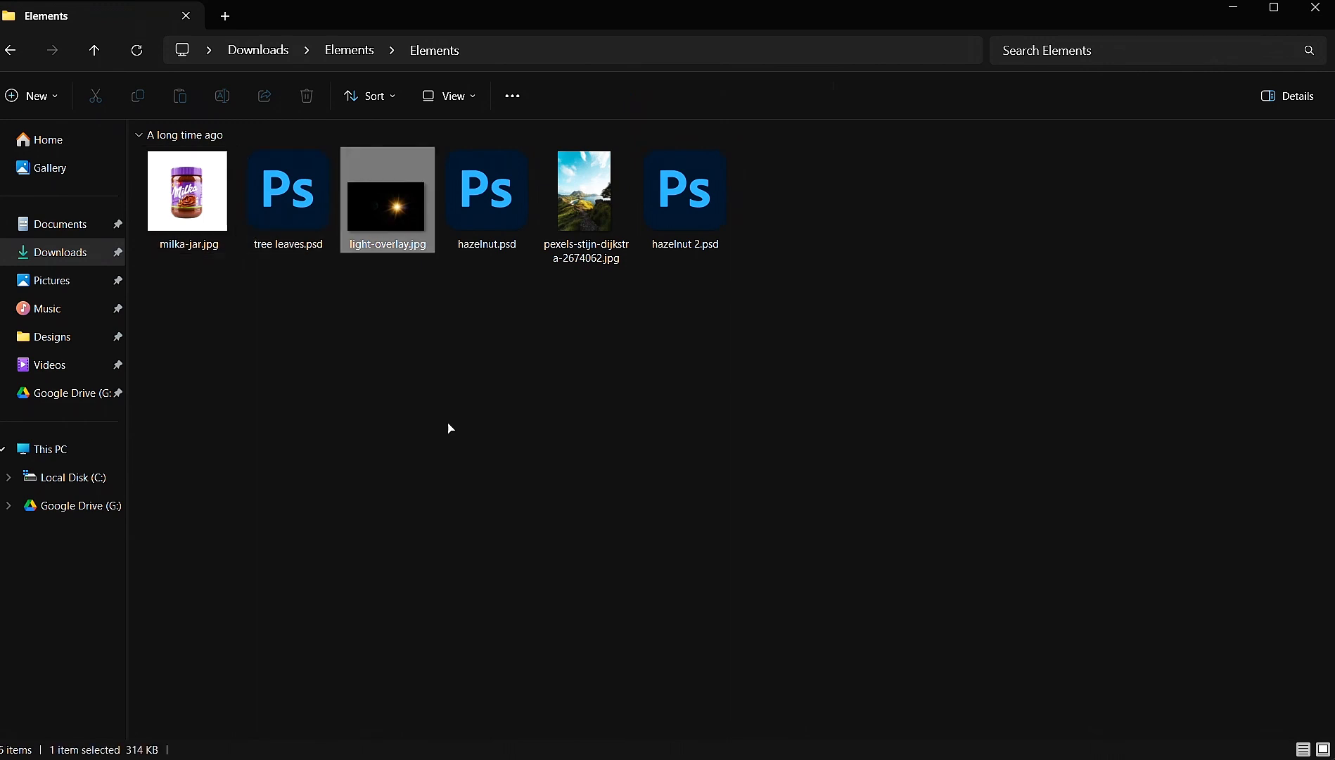
click(481, 740)
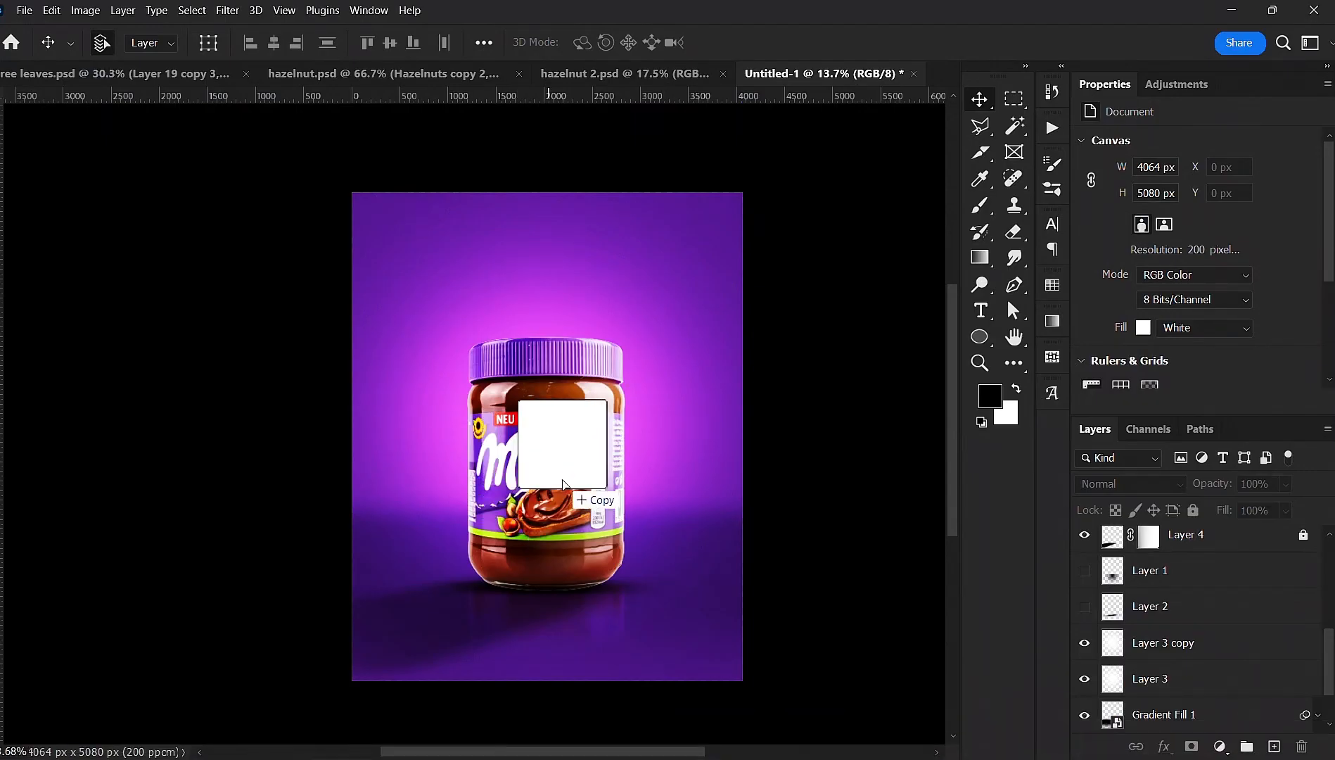
drag(594, 450, 598, 454)
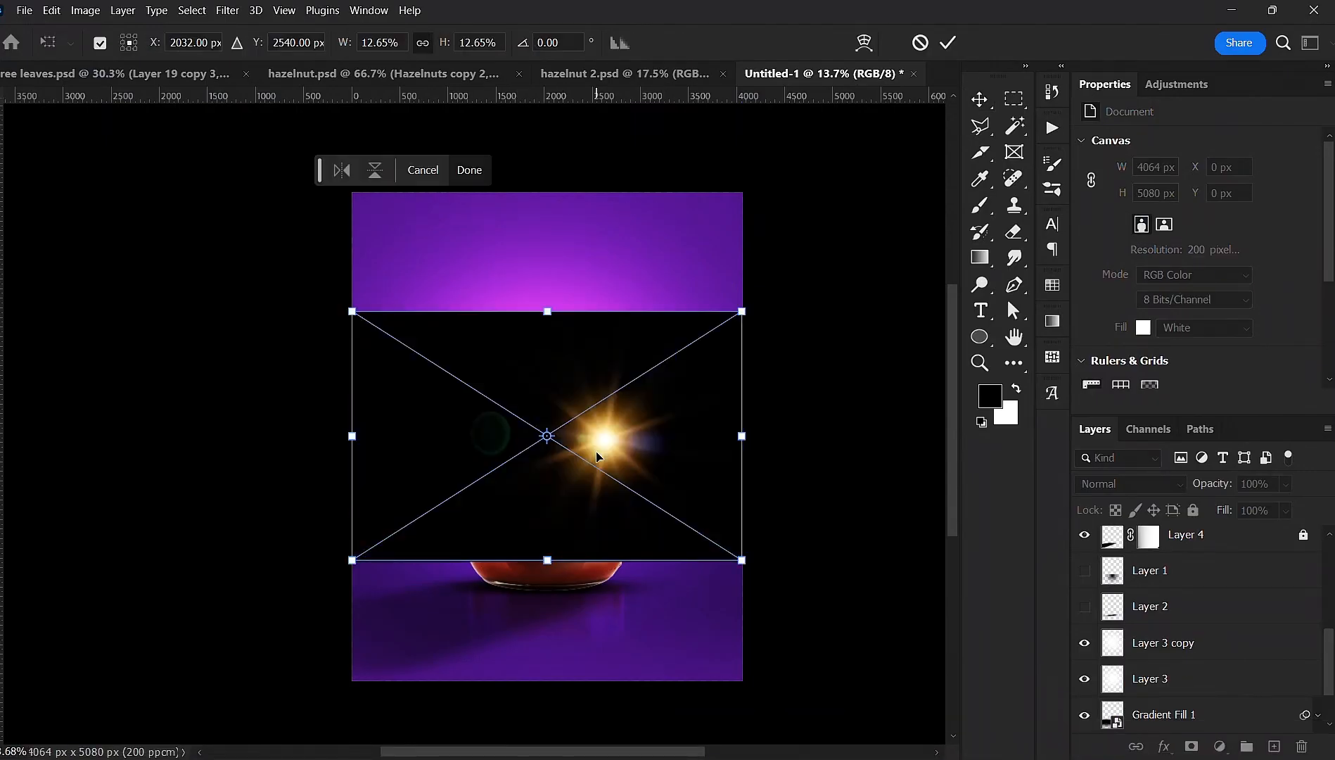
key(Return)
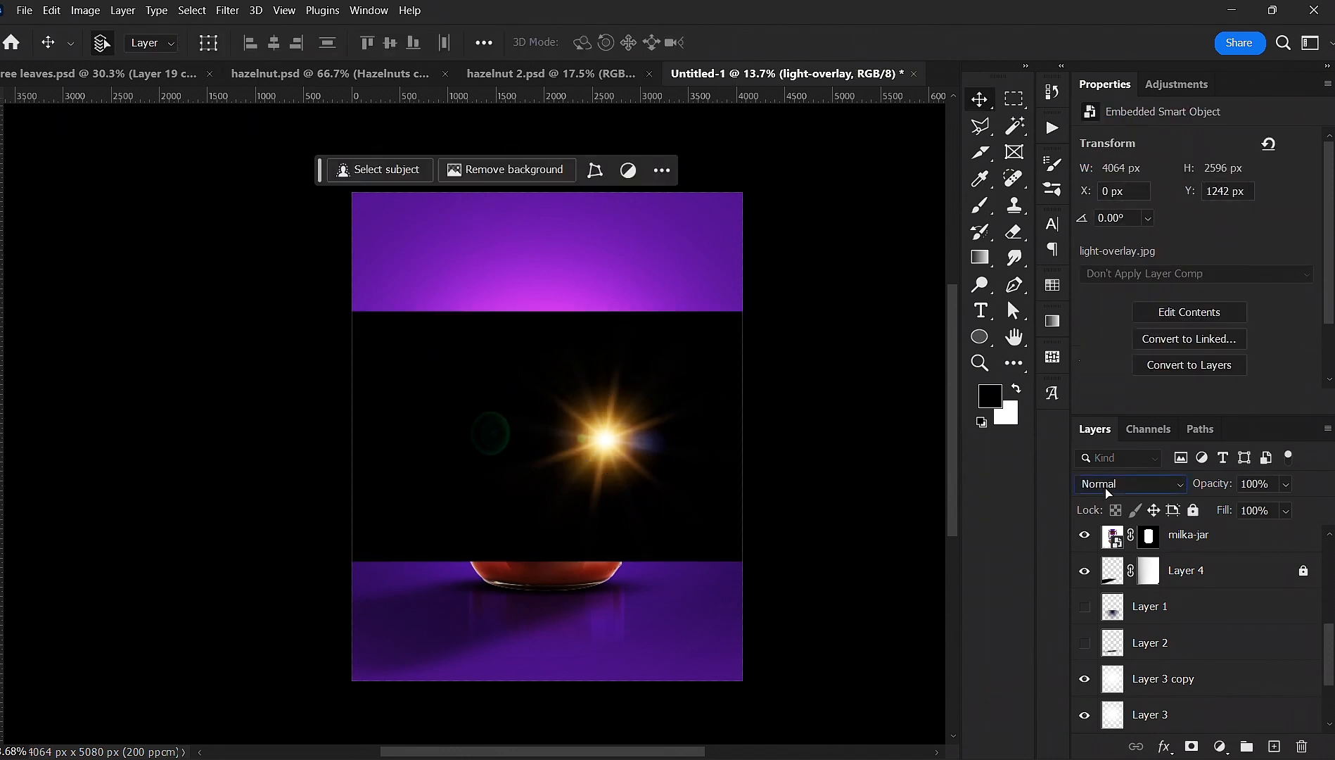
- Set the light-overlay layer's blend mode to Screen and move its flare onto the upper right corner of the jar lid
click(1097, 484)
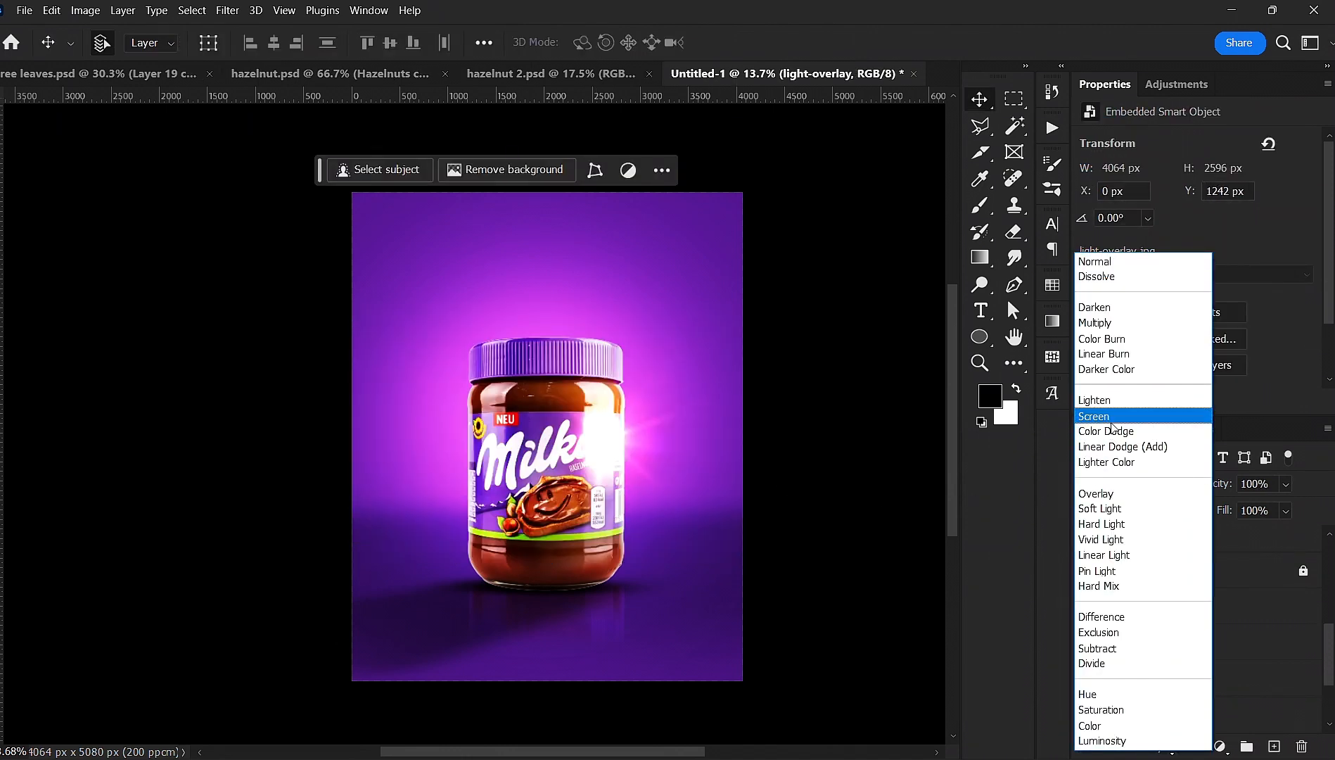
click(1108, 415)
click(816, 419)
drag(603, 417, 606, 318)
scroll(640, 374, up, 3)
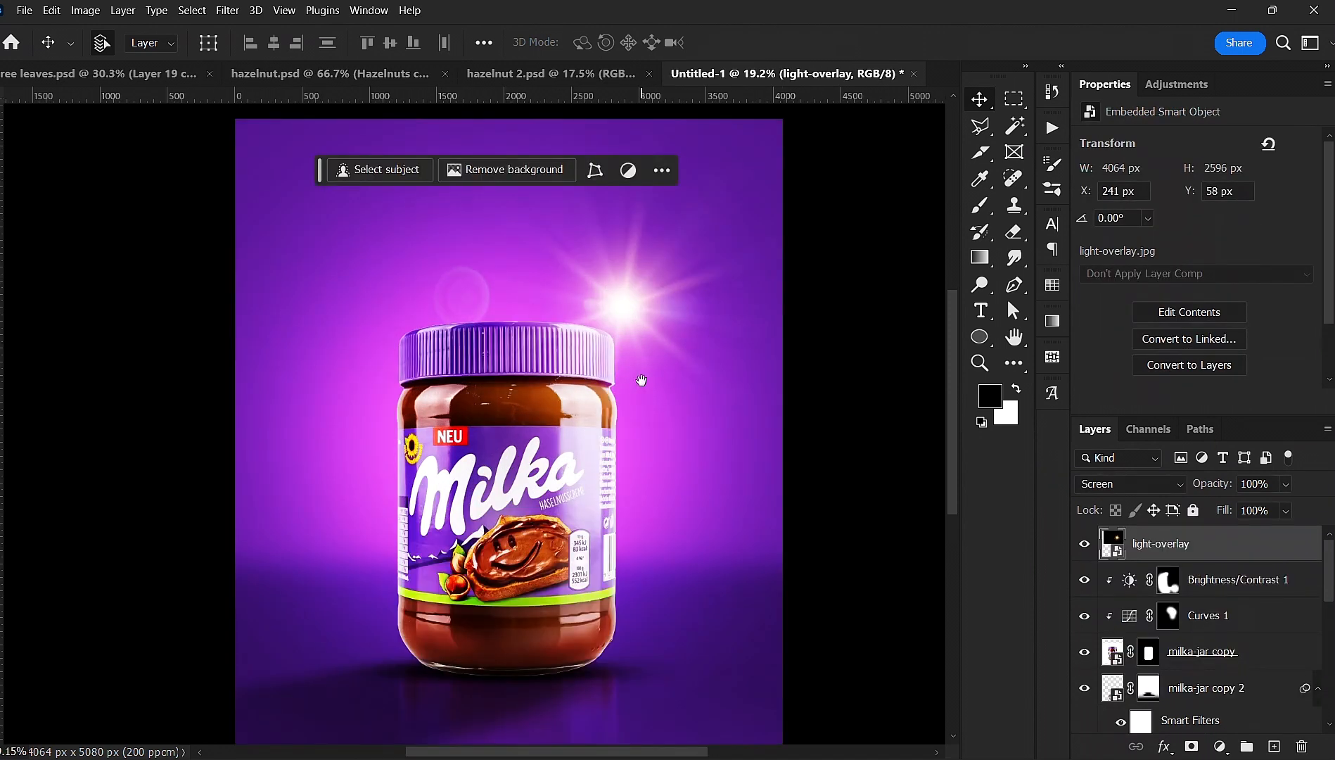
drag(640, 375, 592, 474)
drag(578, 409, 576, 450)
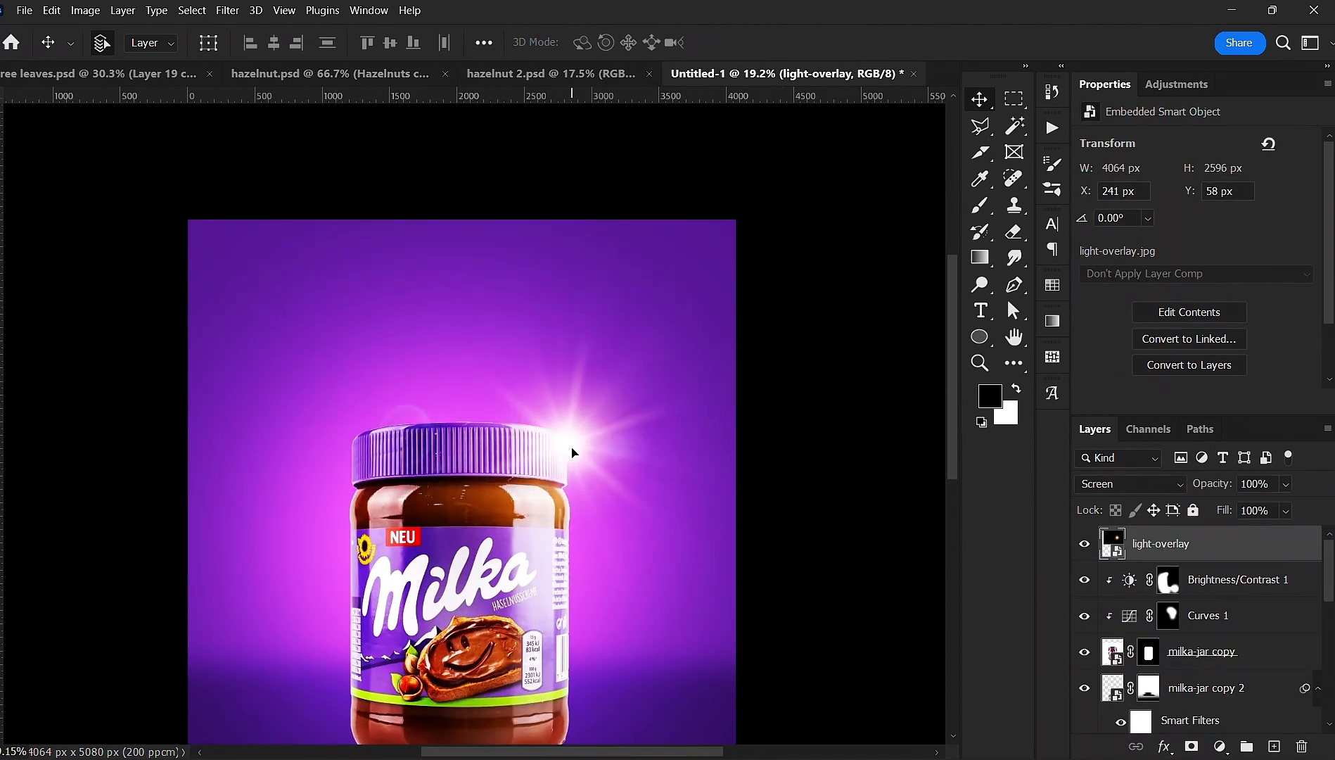
- Scale the light overlay to 4.73%, rotate it 119.19°, and set its flare on the lid's right corner
key(ctrl+t)
drag(765, 439, 588, 439)
drag(591, 365, 591, 605)
drag(509, 434, 590, 420)
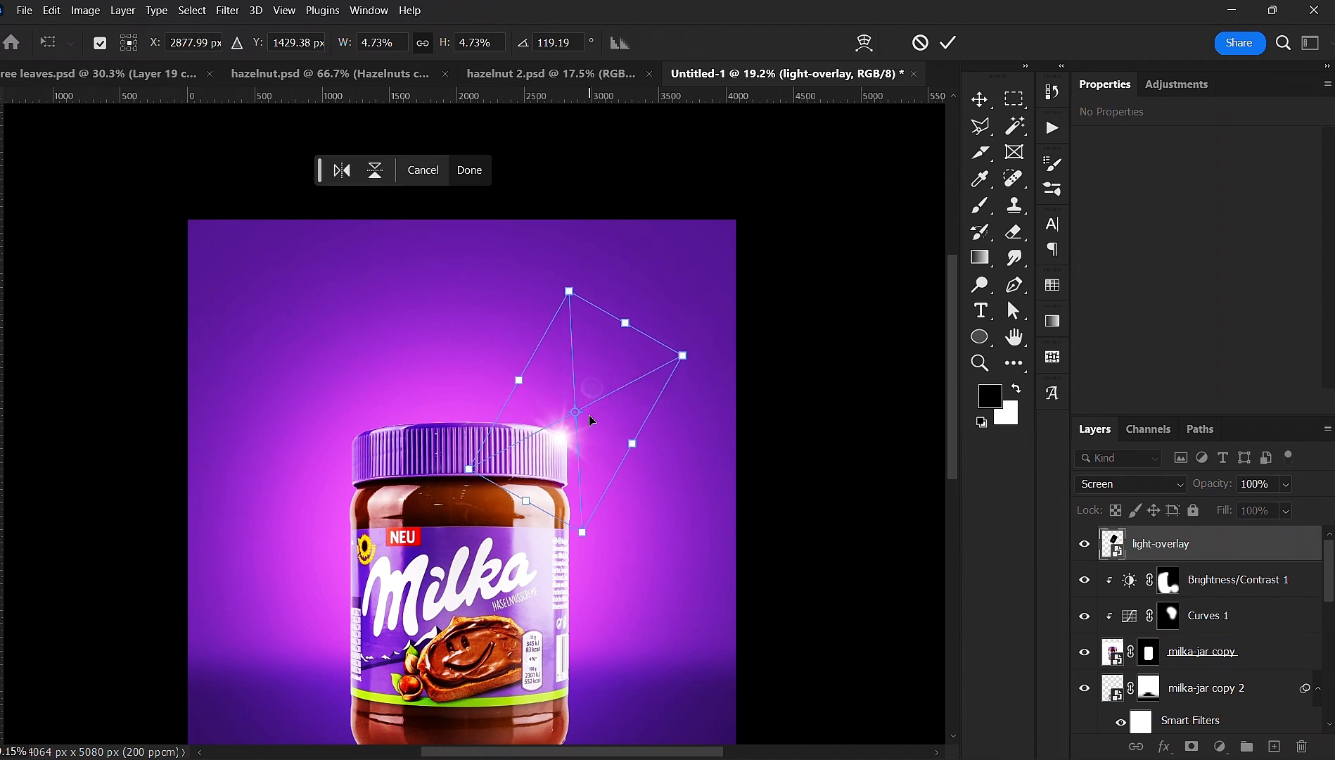
key(Return)
- Compare the jar with the milka-jar copy layer and its clipped adjustments hidden and shown
scroll(570, 457, down, 3)
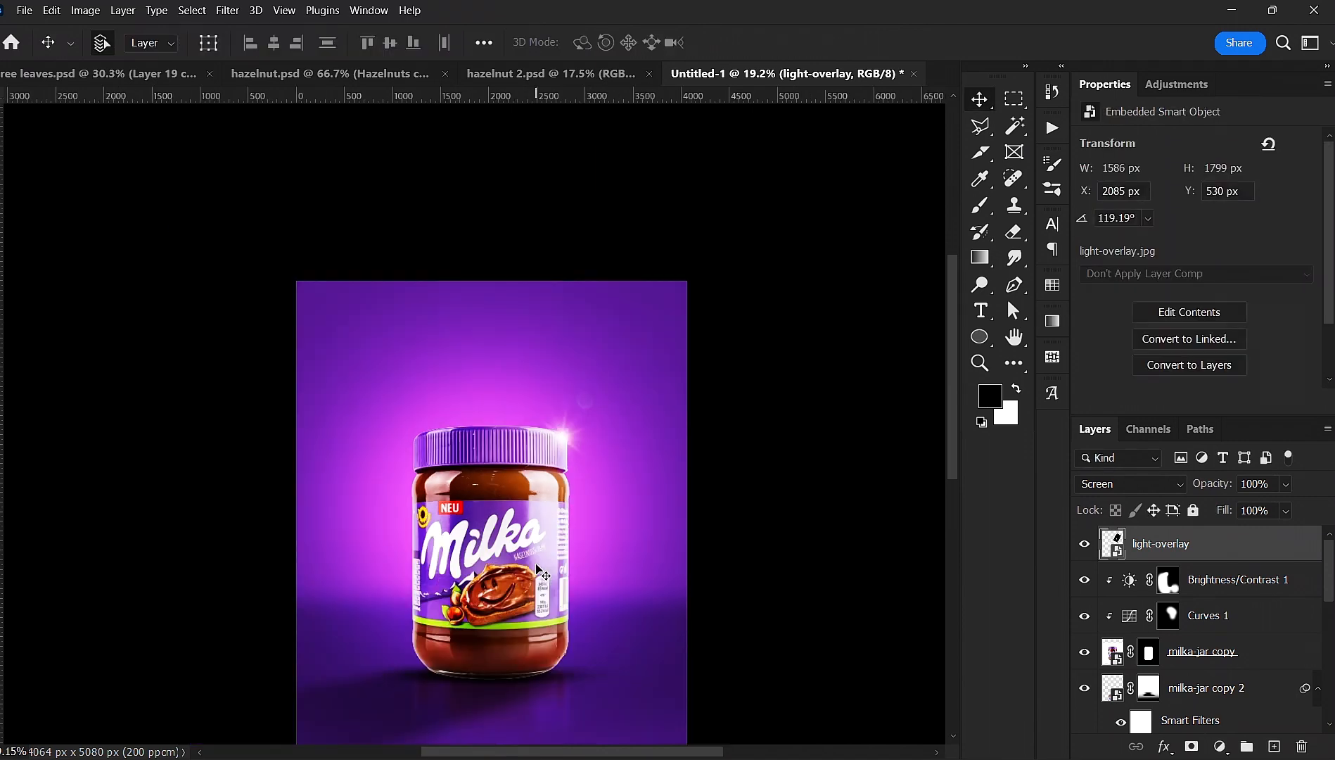
drag(584, 460, 617, 354)
scroll(620, 352, up, 4)
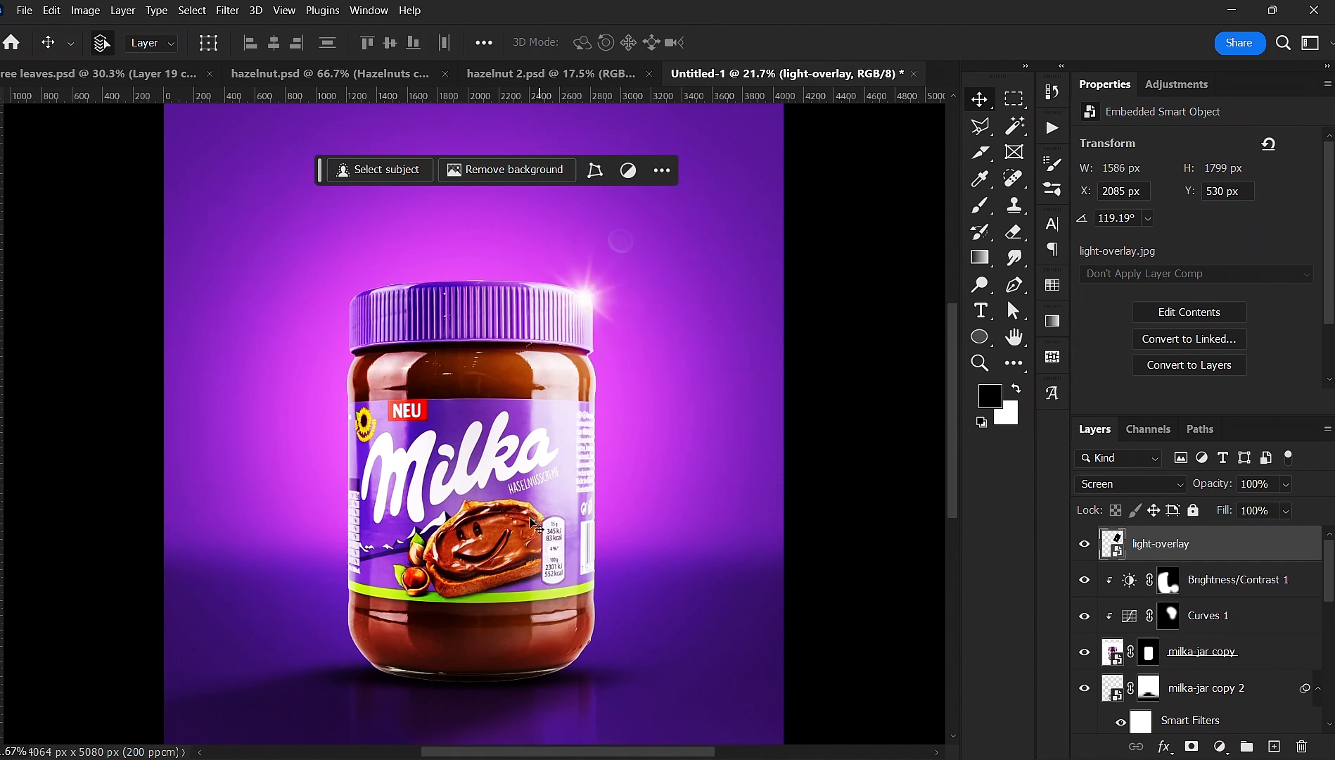
scroll(654, 560, up, 1)
click(928, 416)
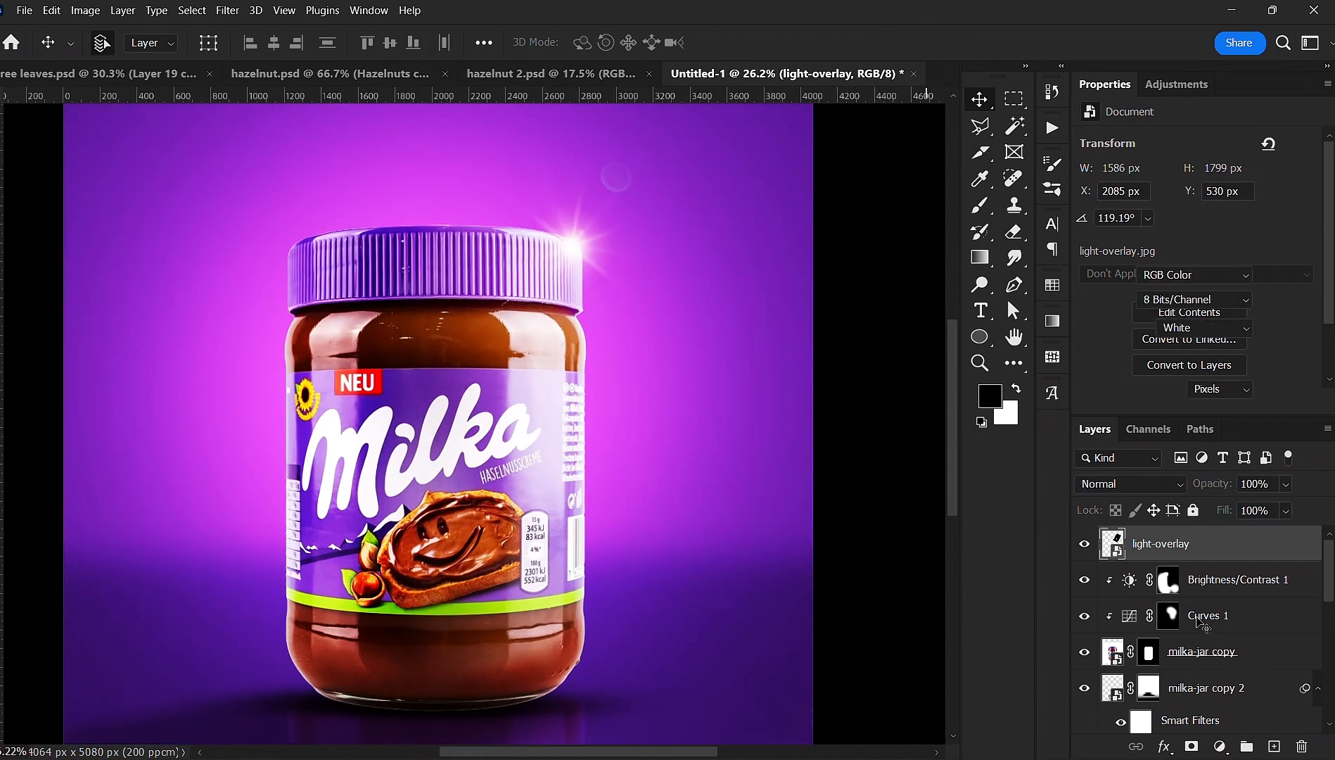
click(1077, 651)
click(1084, 652)
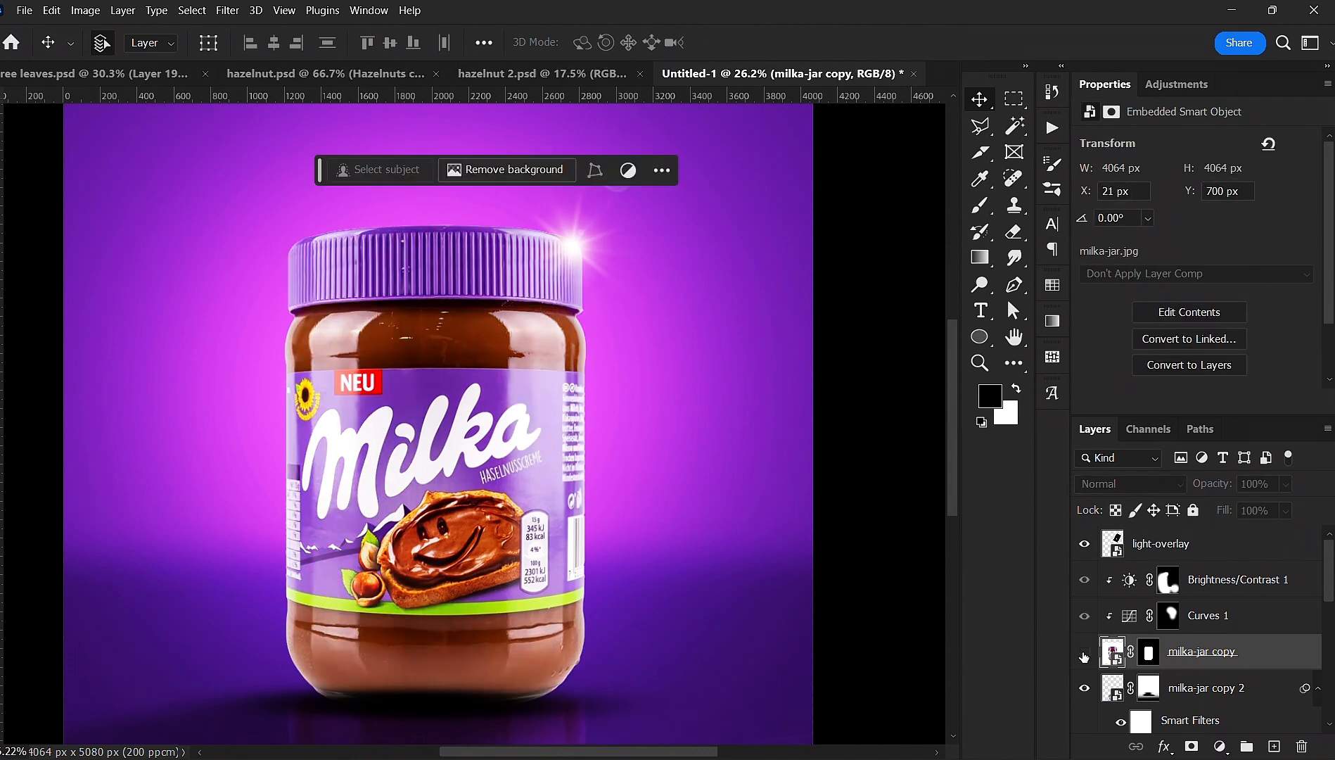
click(1084, 652)
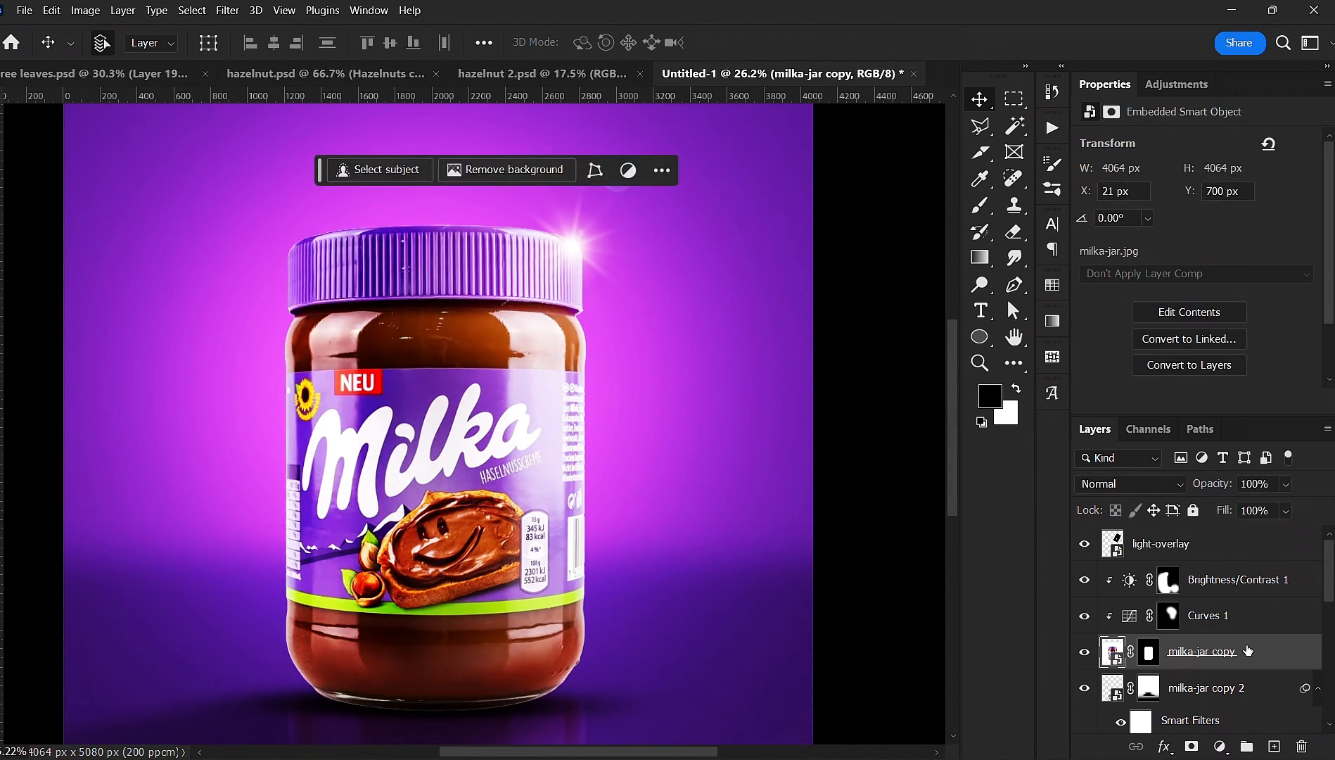
- Add a new layer above Brightness/Contrast 1 and set up a white 63 px brush with 0% hardness
click(1302, 576)
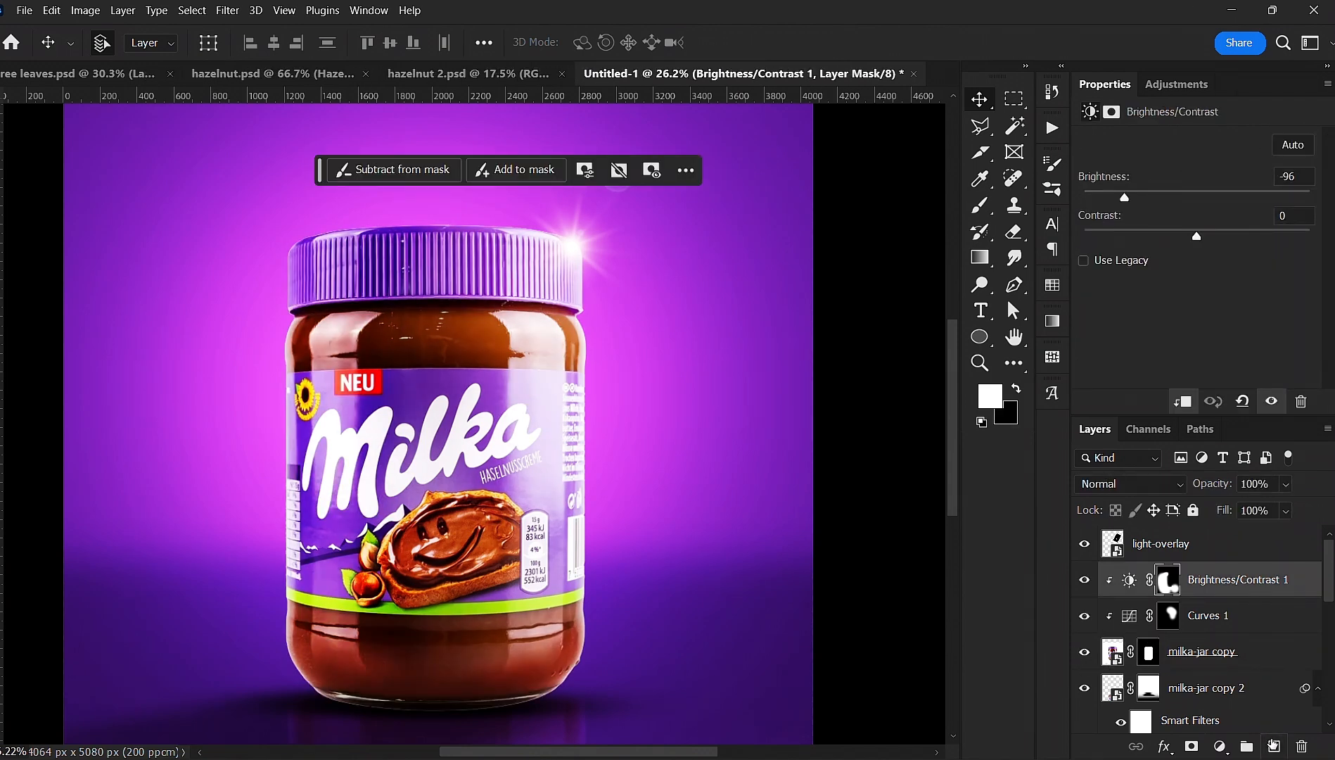
click(1273, 744)
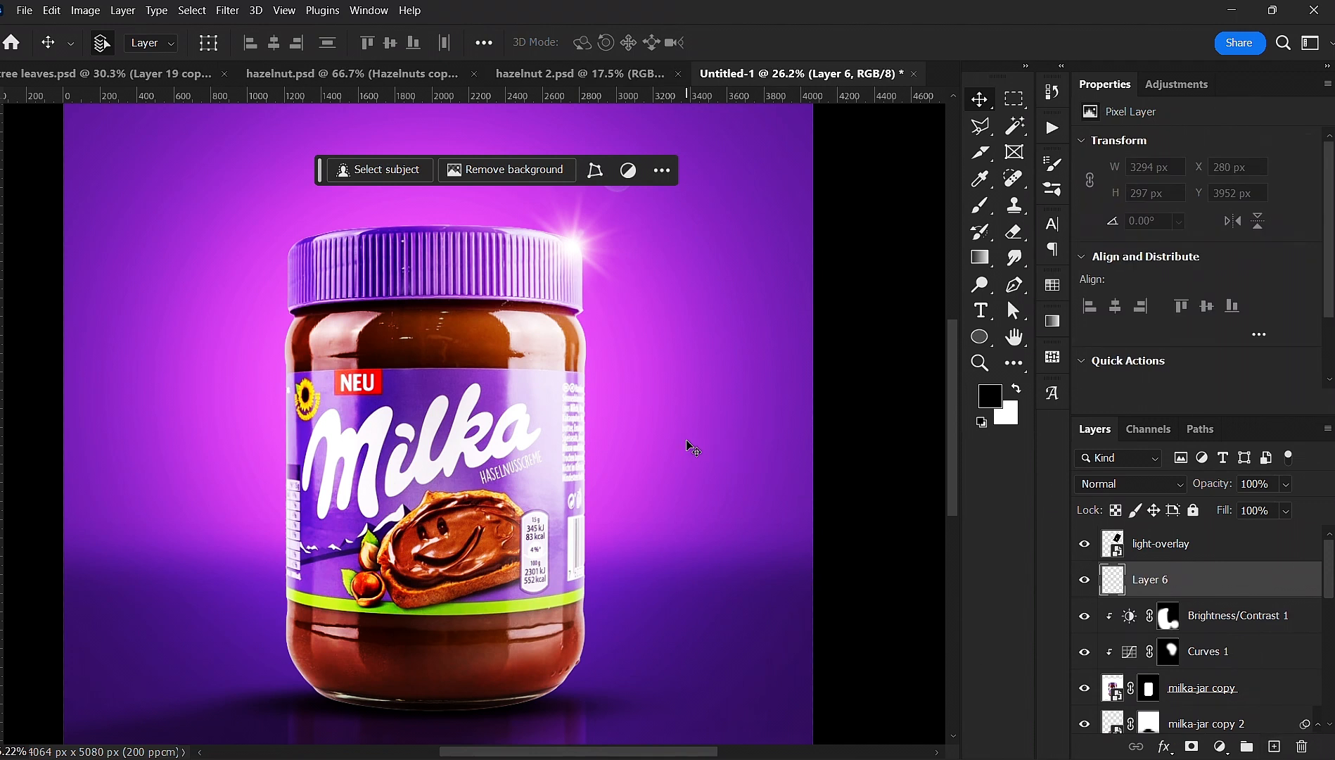
key(b)
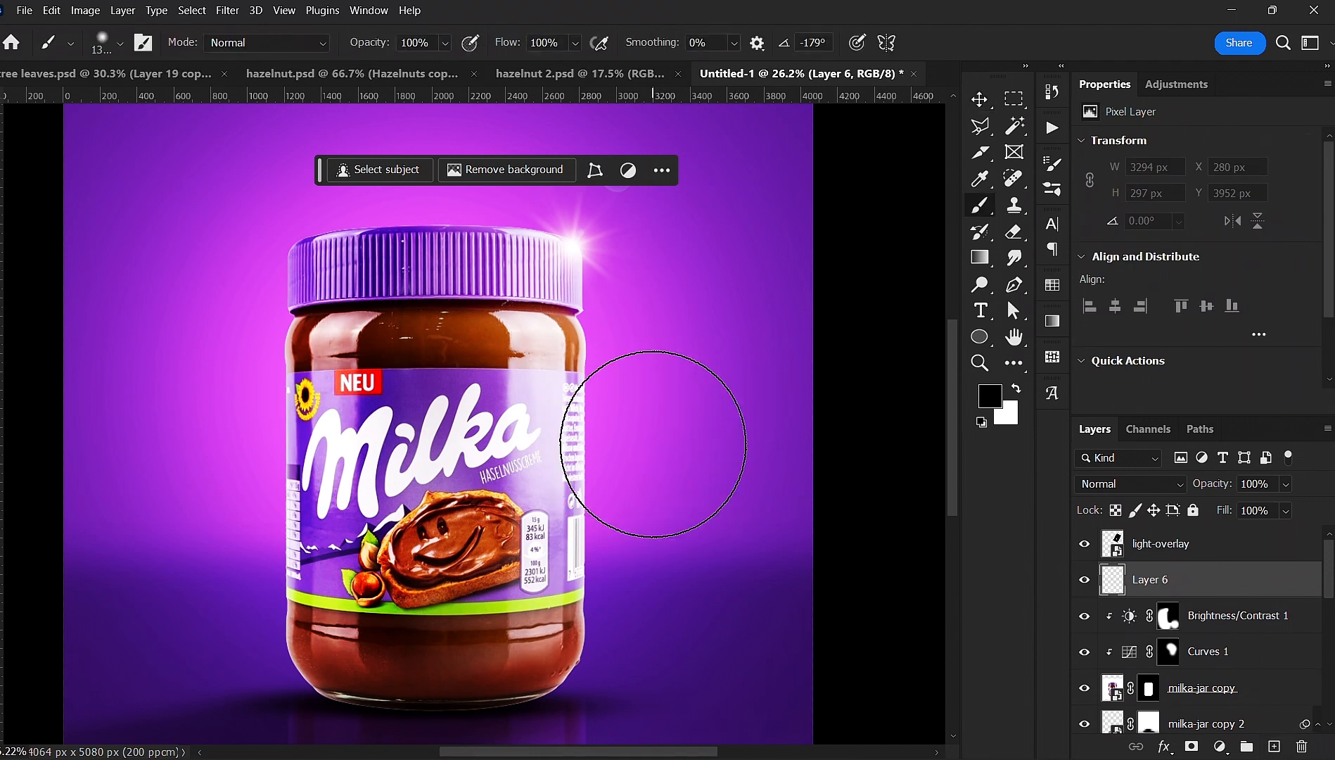
key(x)
right_click(663, 429)
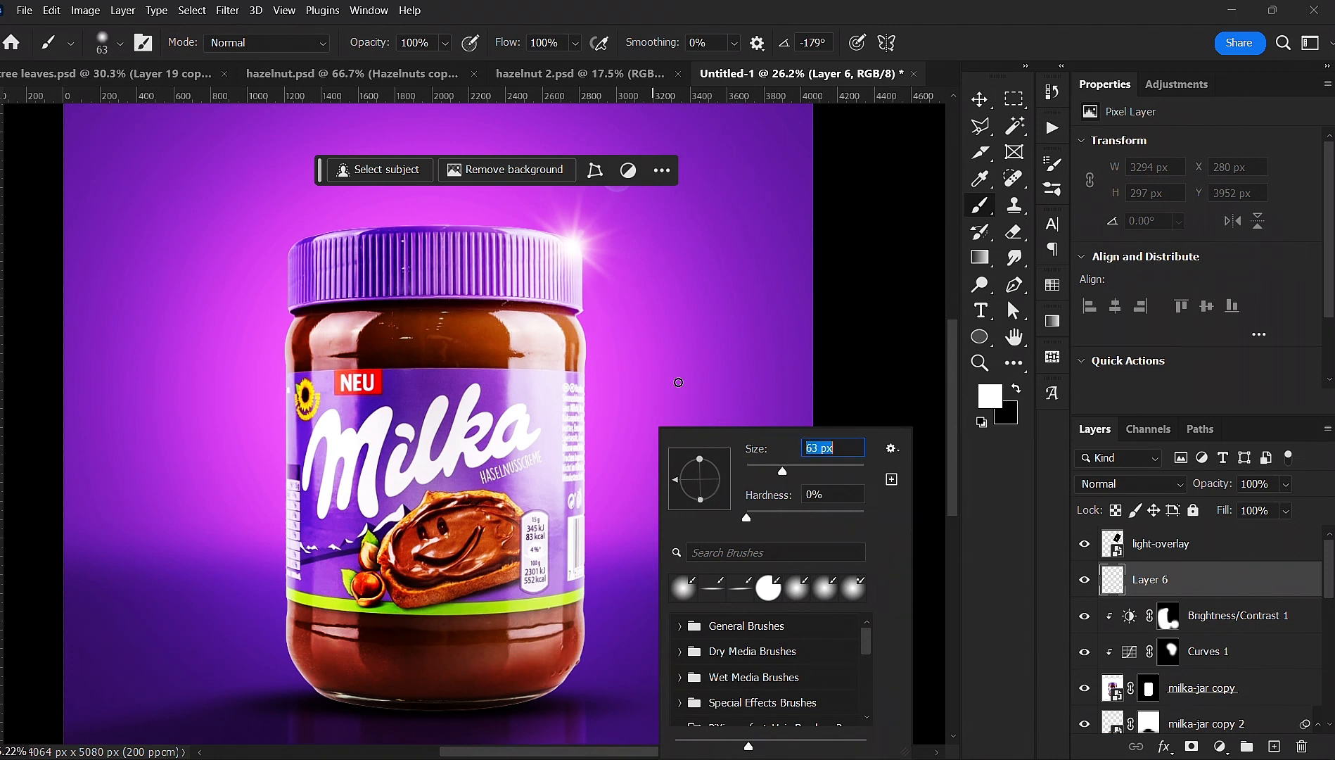
key(Return)
- Paint a straight vertical white line about 1769 px long down the jar's right edge, undoing the test stroke beside it first
drag(672, 449, 678, 382)
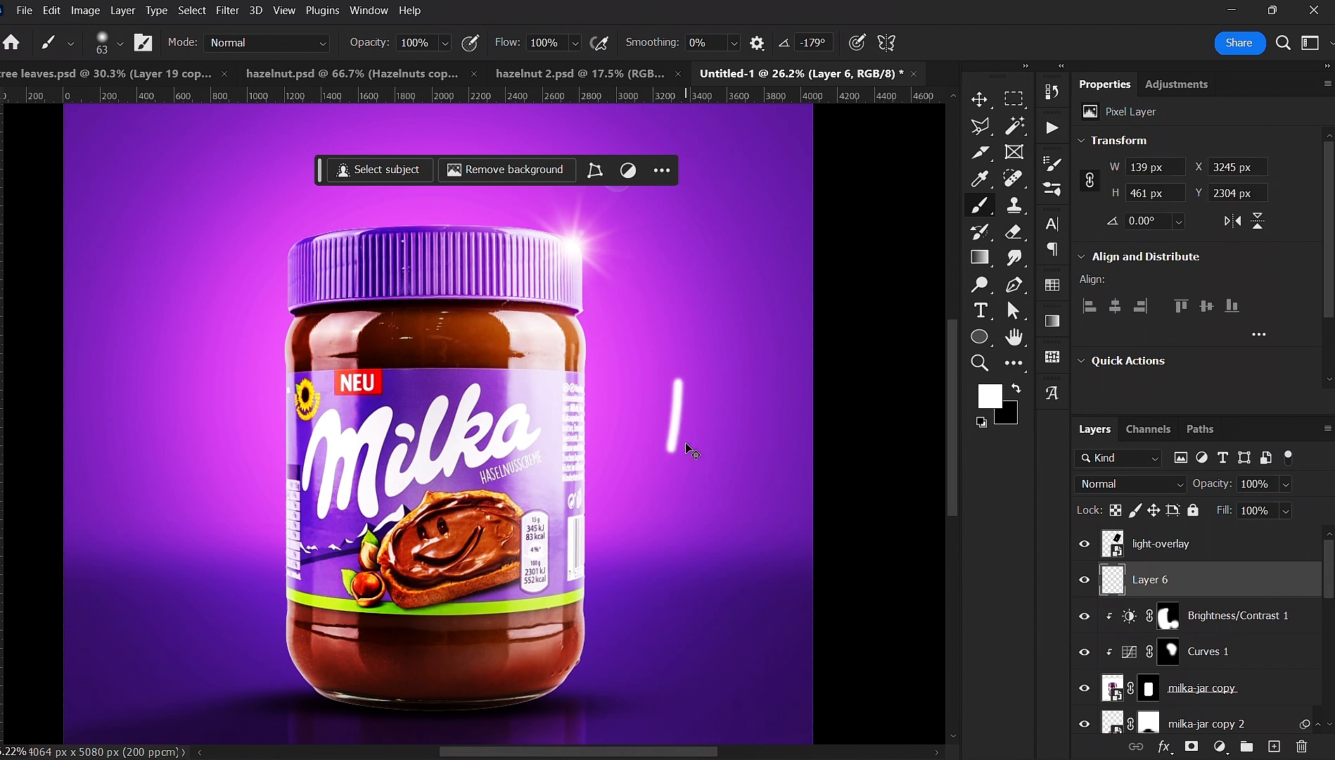
key(ctrl+z)
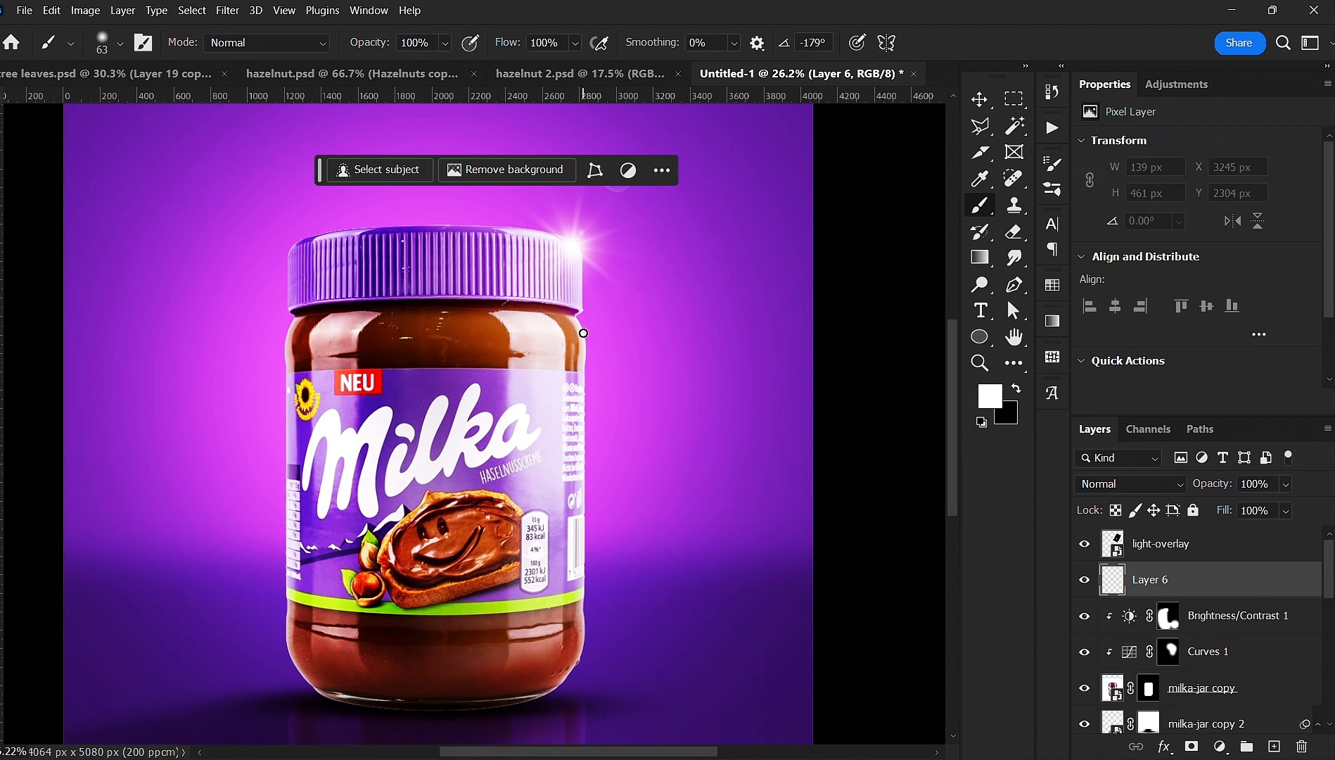
click(584, 334)
shift+click(584, 641)
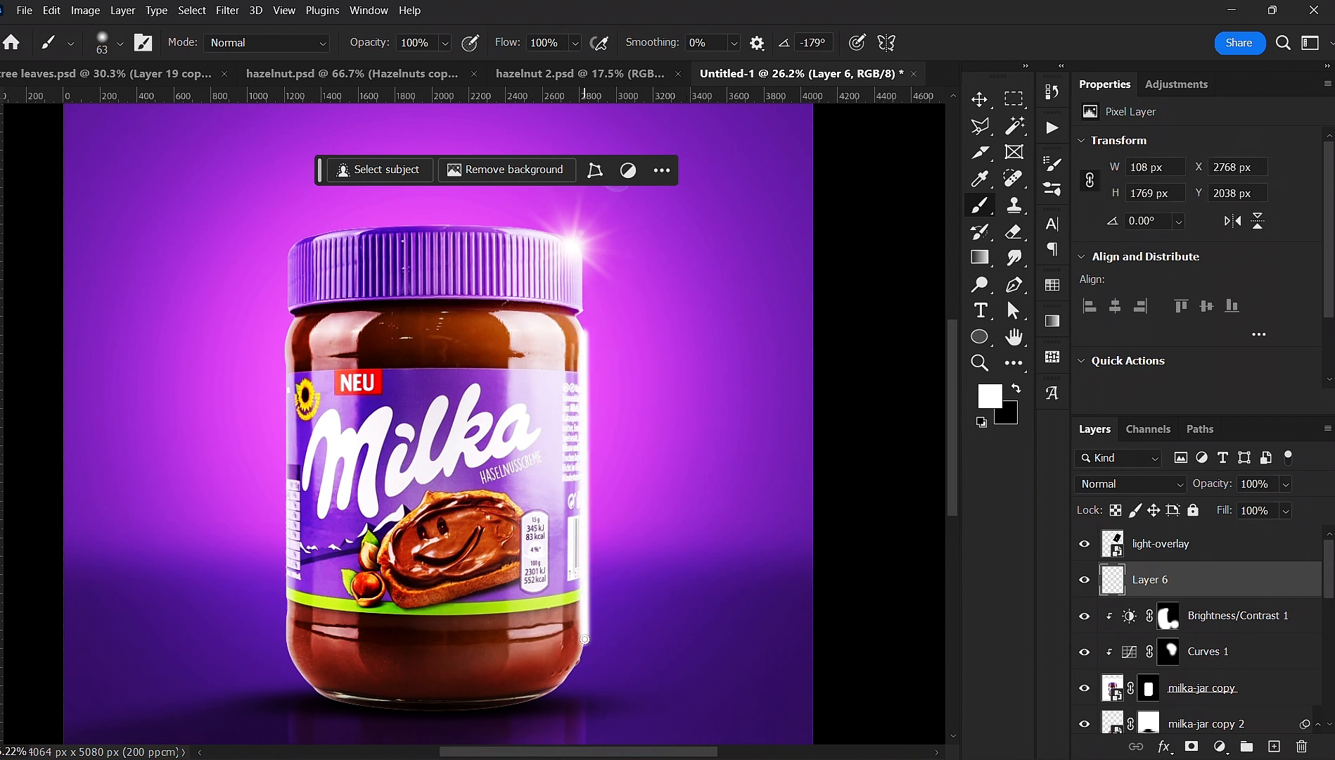
key(v)
- Apply a Gaussian Blur with a 52.4 px radius to the white line on Layer 6
click(227, 9)
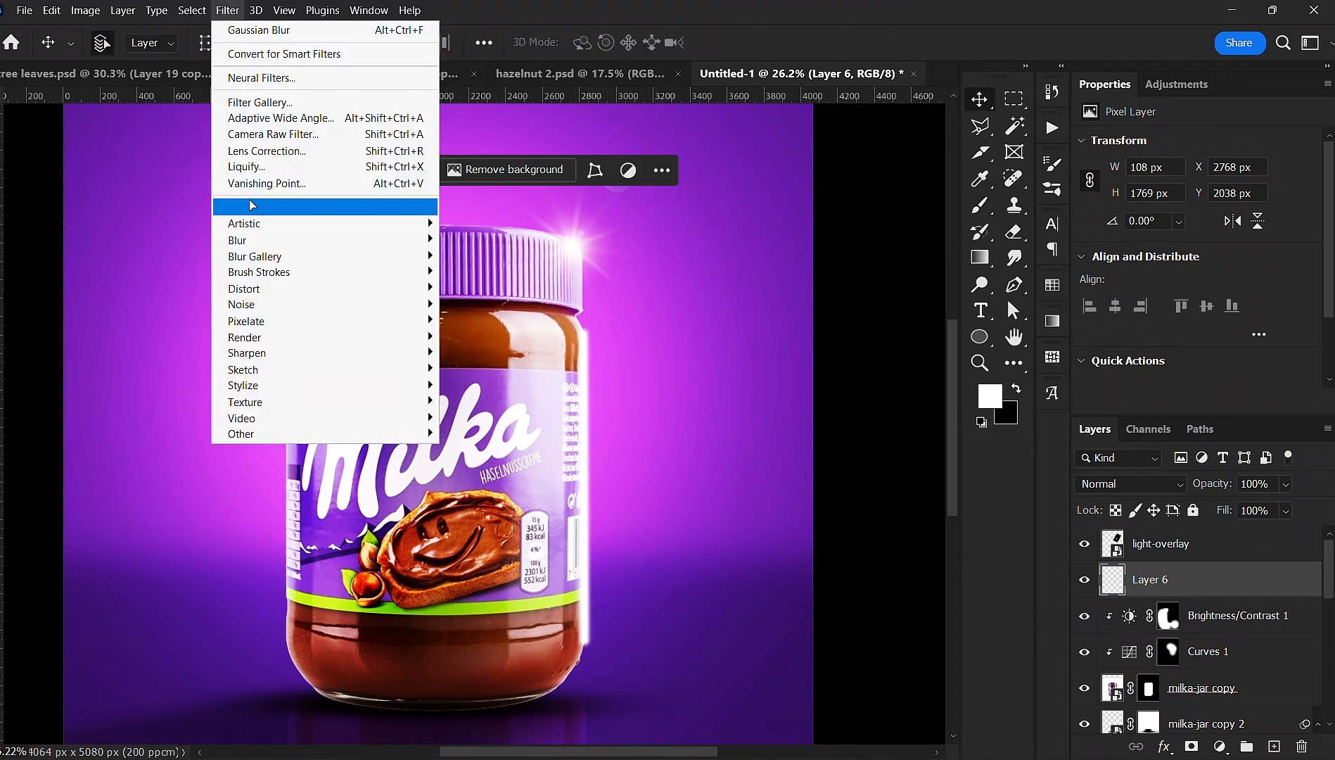
mouse_move(281, 239)
click(477, 303)
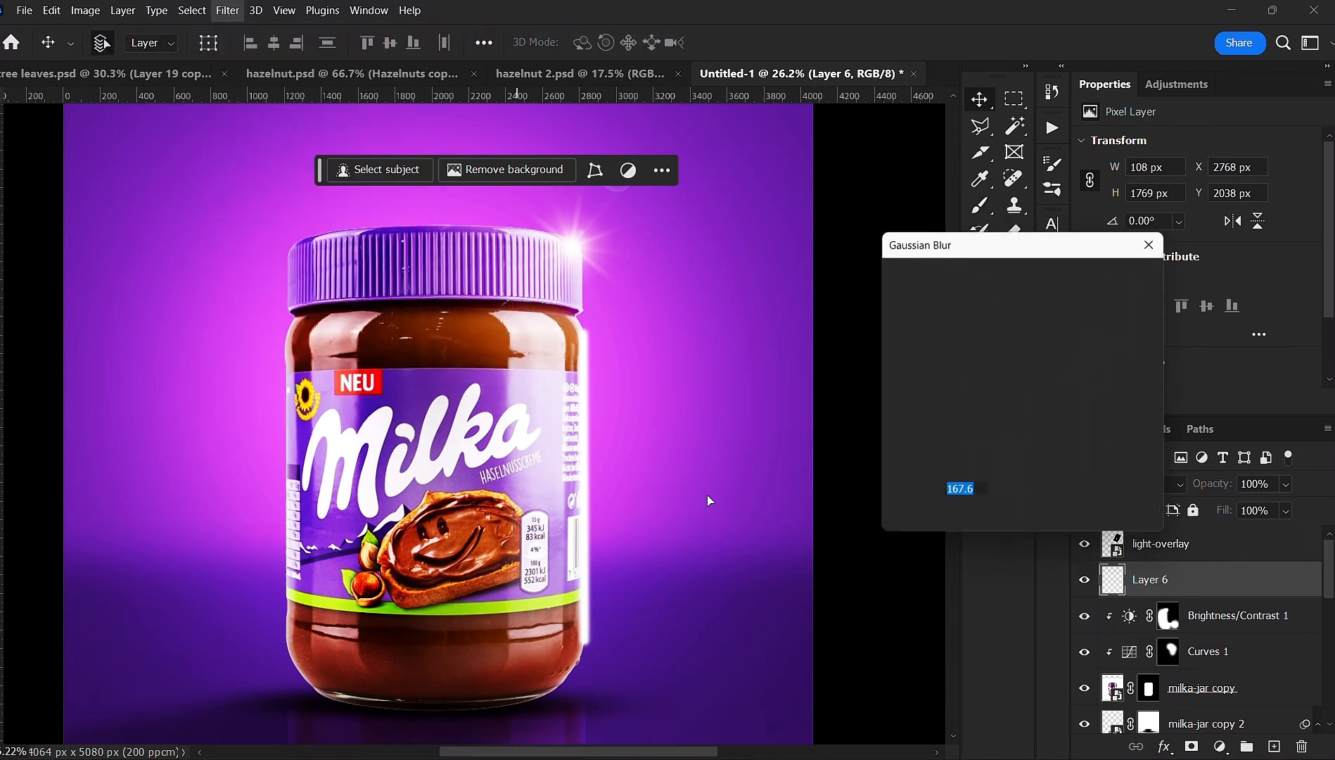
drag(991, 516, 957, 518)
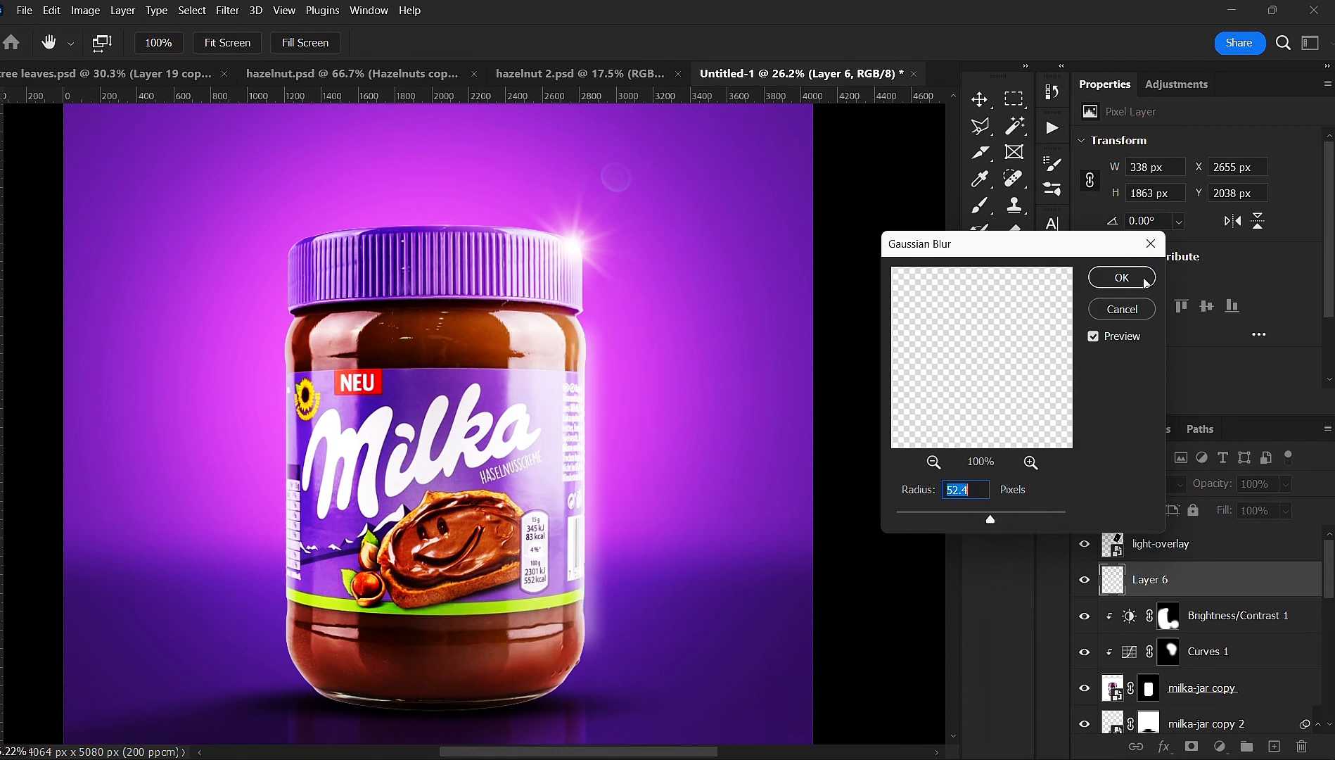
click(1122, 277)
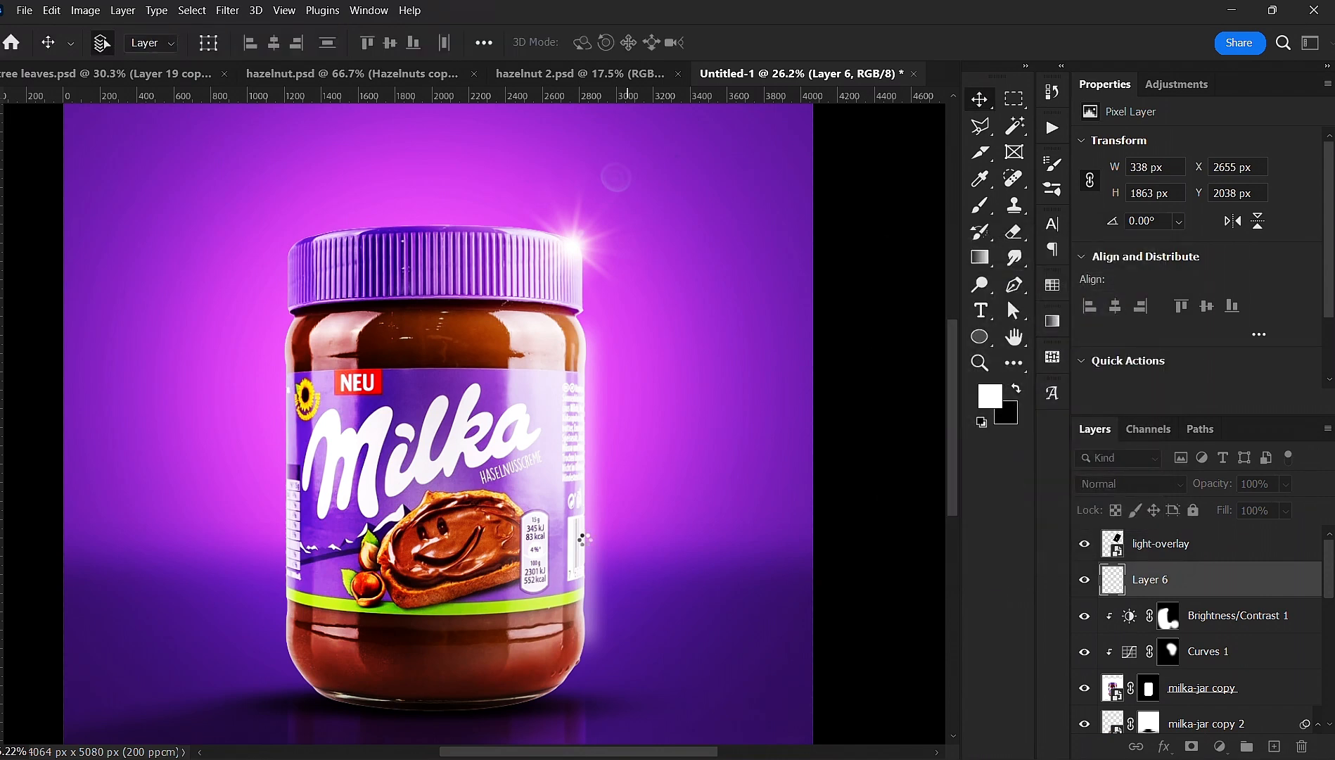
- Reposition the blurred highlight along the jar's right edge and resize it to 342 by 1957 px
drag(583, 567, 574, 562)
scroll(611, 403, down, 3)
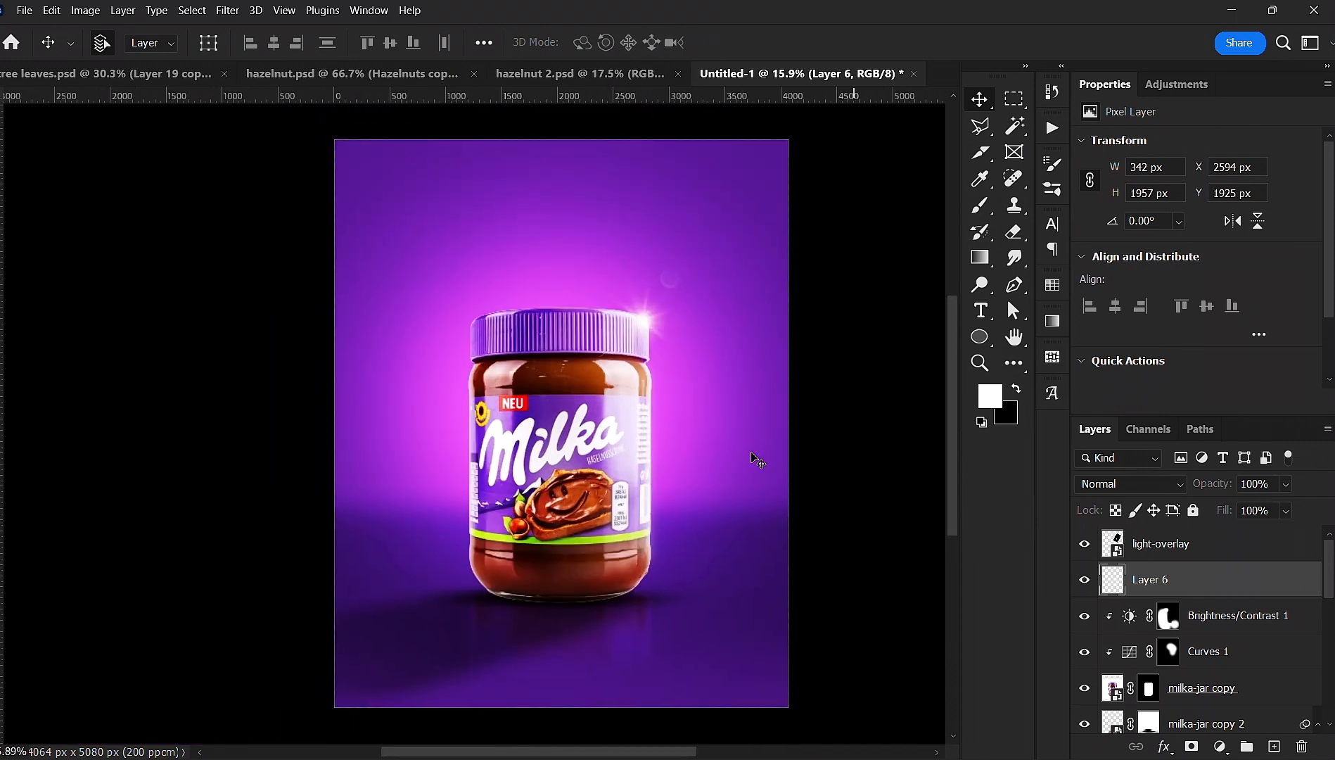
click(852, 439)
- Switch to File Explorer and open the Graphic Elements folder inside Pictures
mouse_move(430, 751)
click(282, 745)
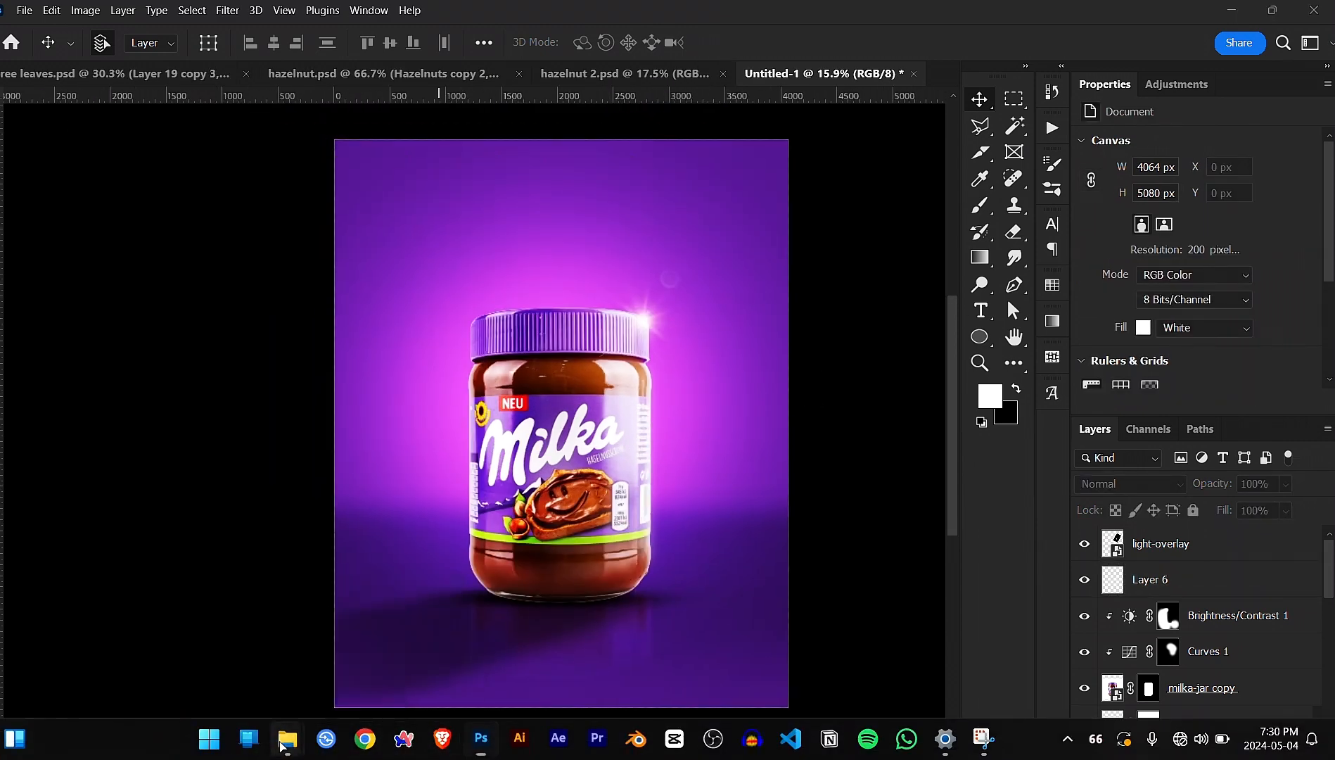
click(334, 662)
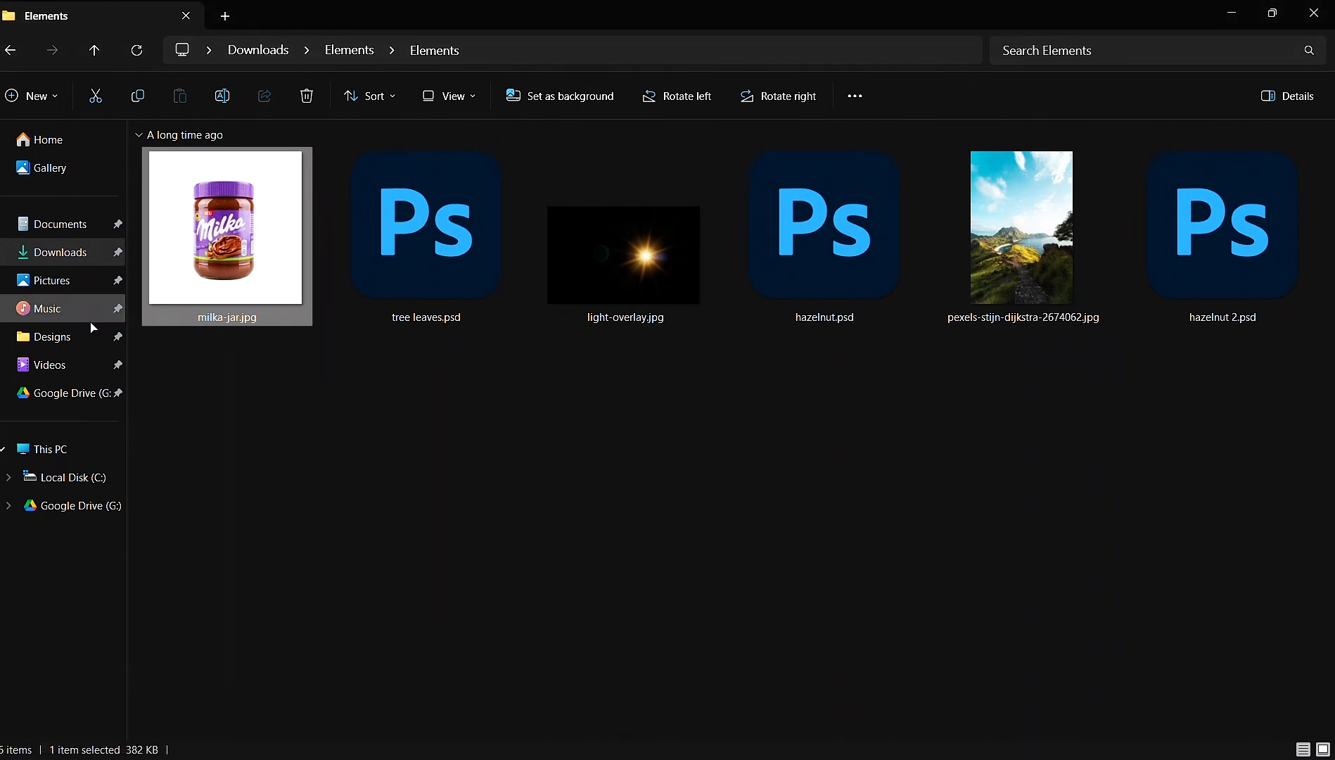
click(63, 338)
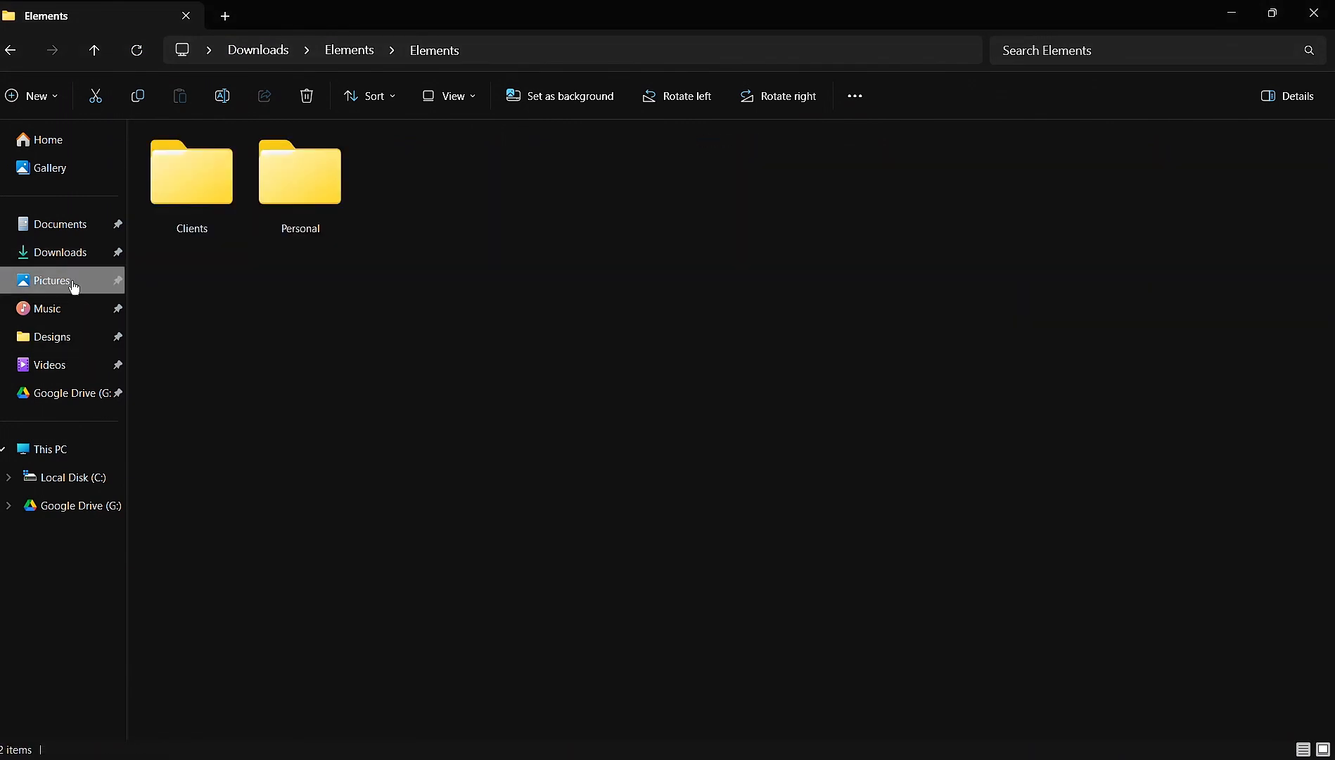
click(75, 283)
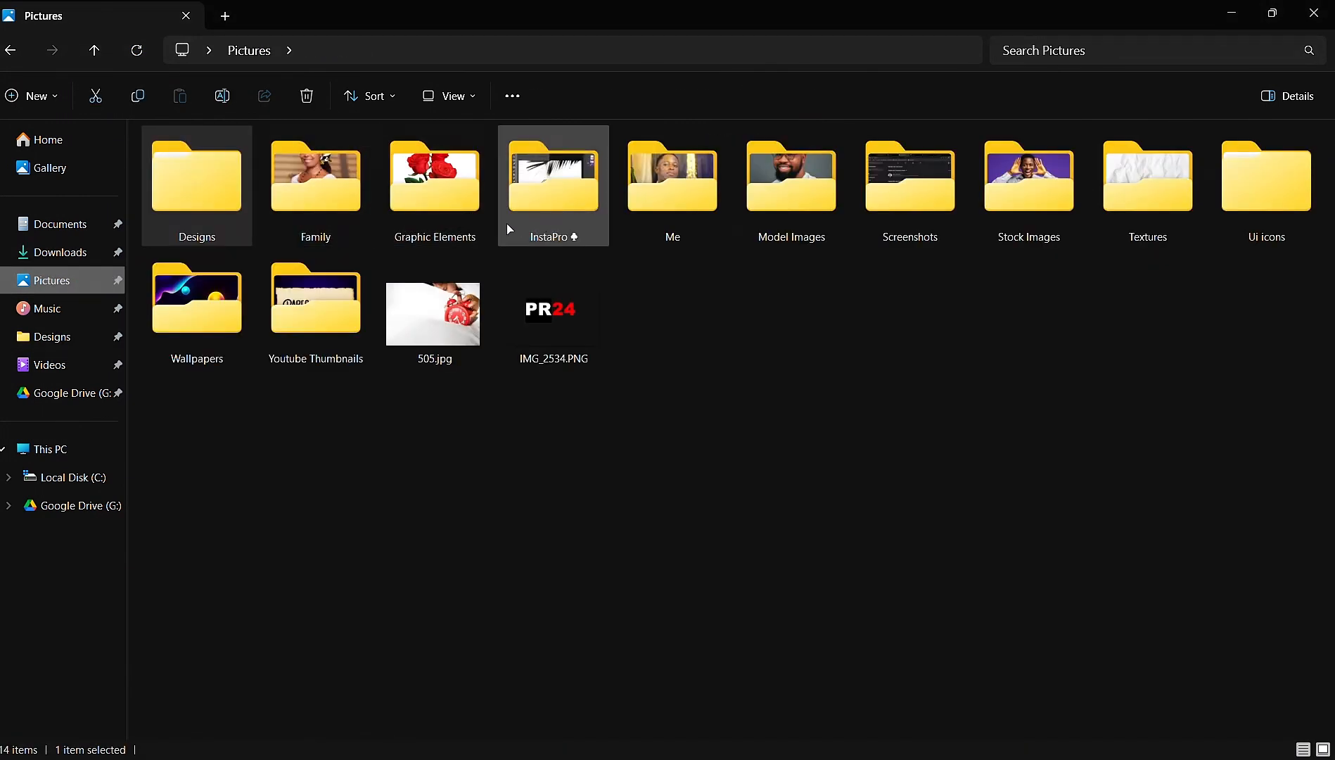
double_click(469, 218)
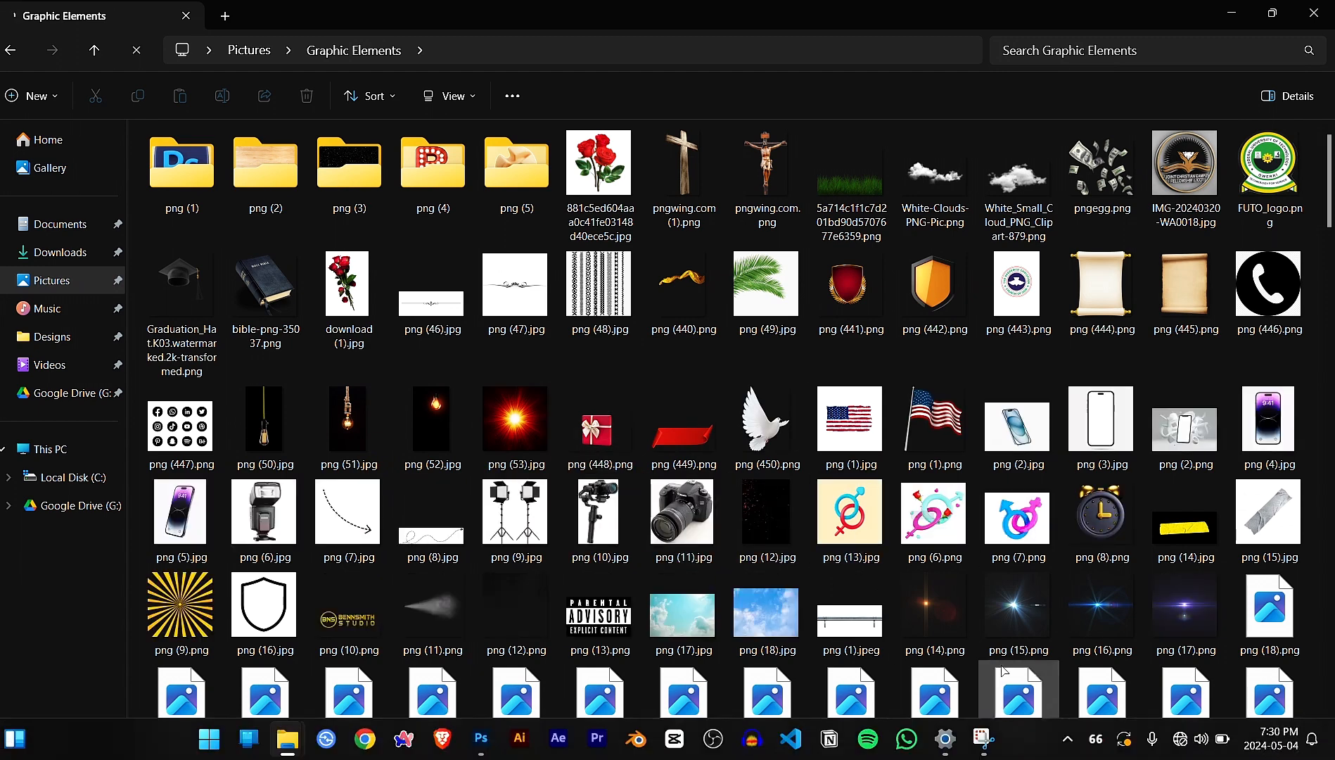
- Place the golden flare png (22).png from Graphic Elements into the poster, centred over the jar
scroll(1000, 496, down, 3)
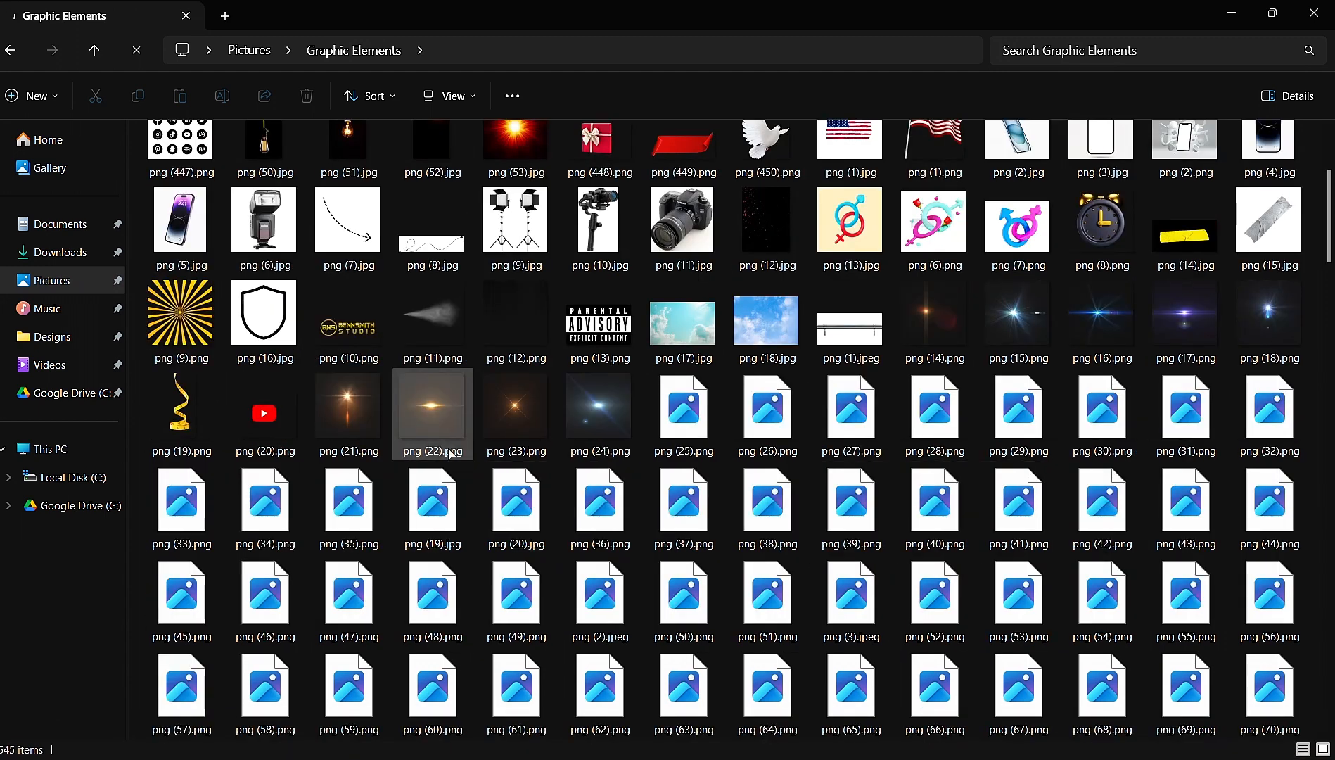
click(443, 429)
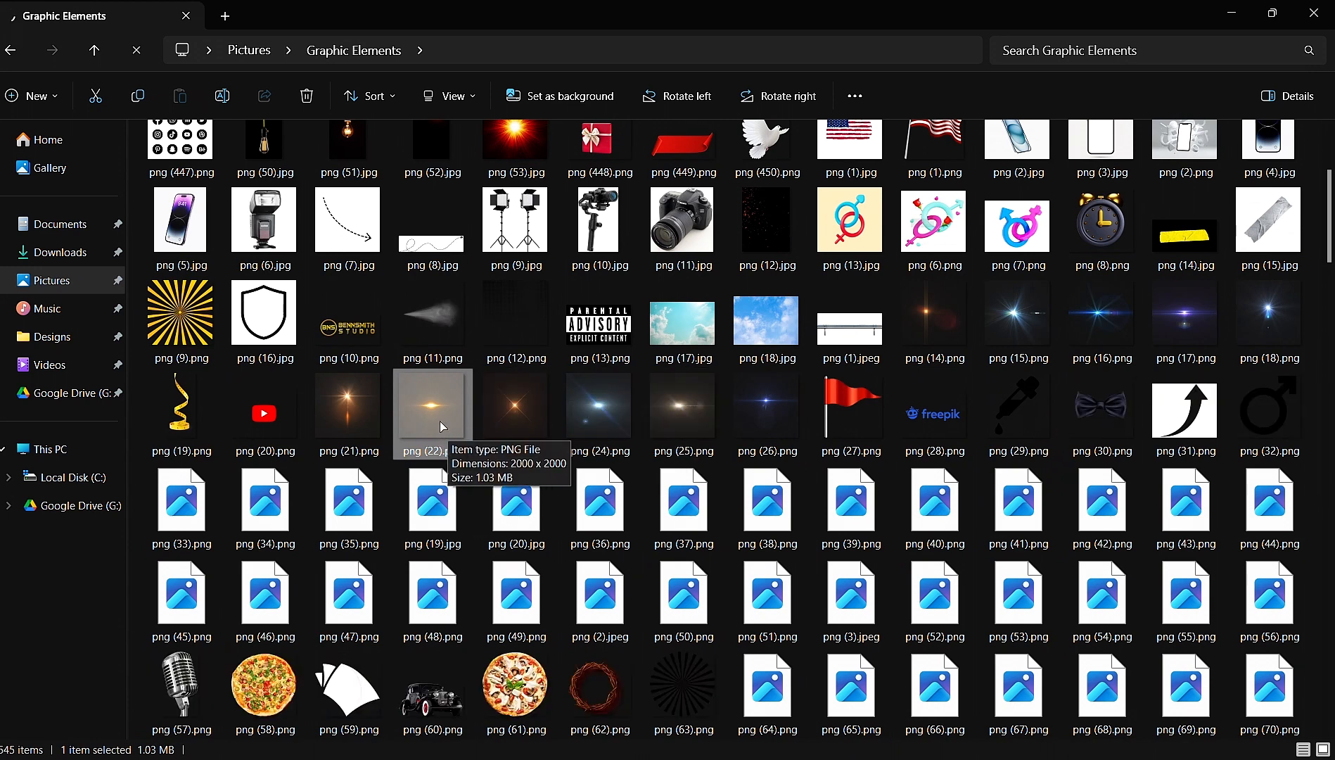
drag(443, 425, 562, 415)
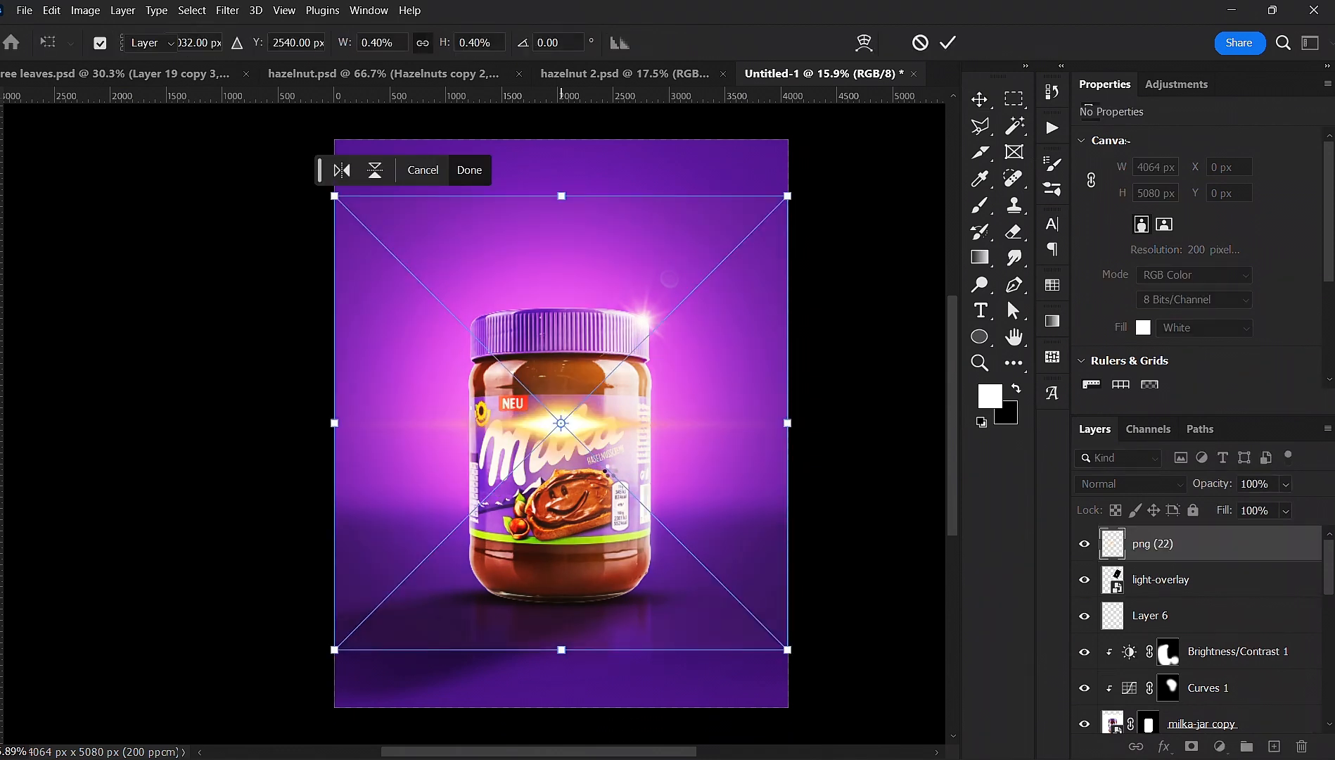
key(Return)
- Rasterize the png (22) flare layer and desaturate it to a neutral white glow
right_click(1226, 556)
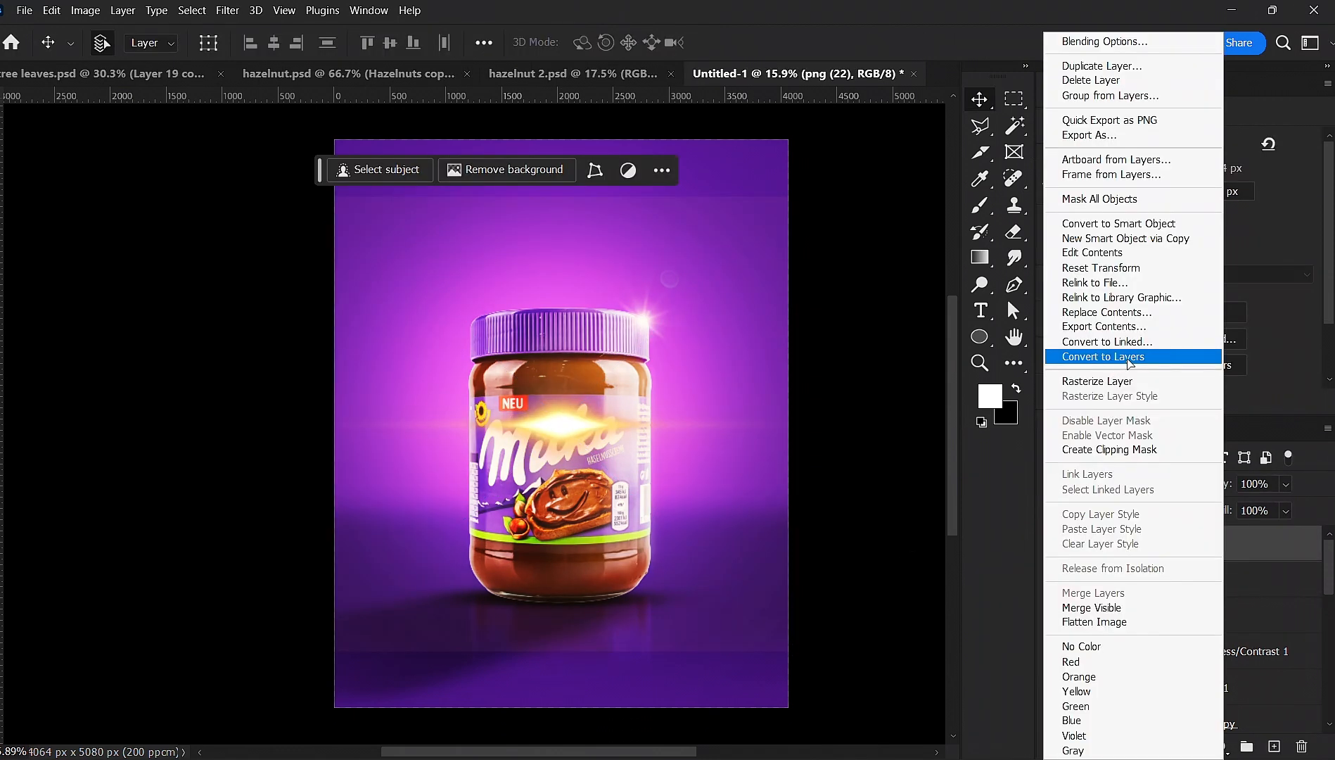
click(1126, 381)
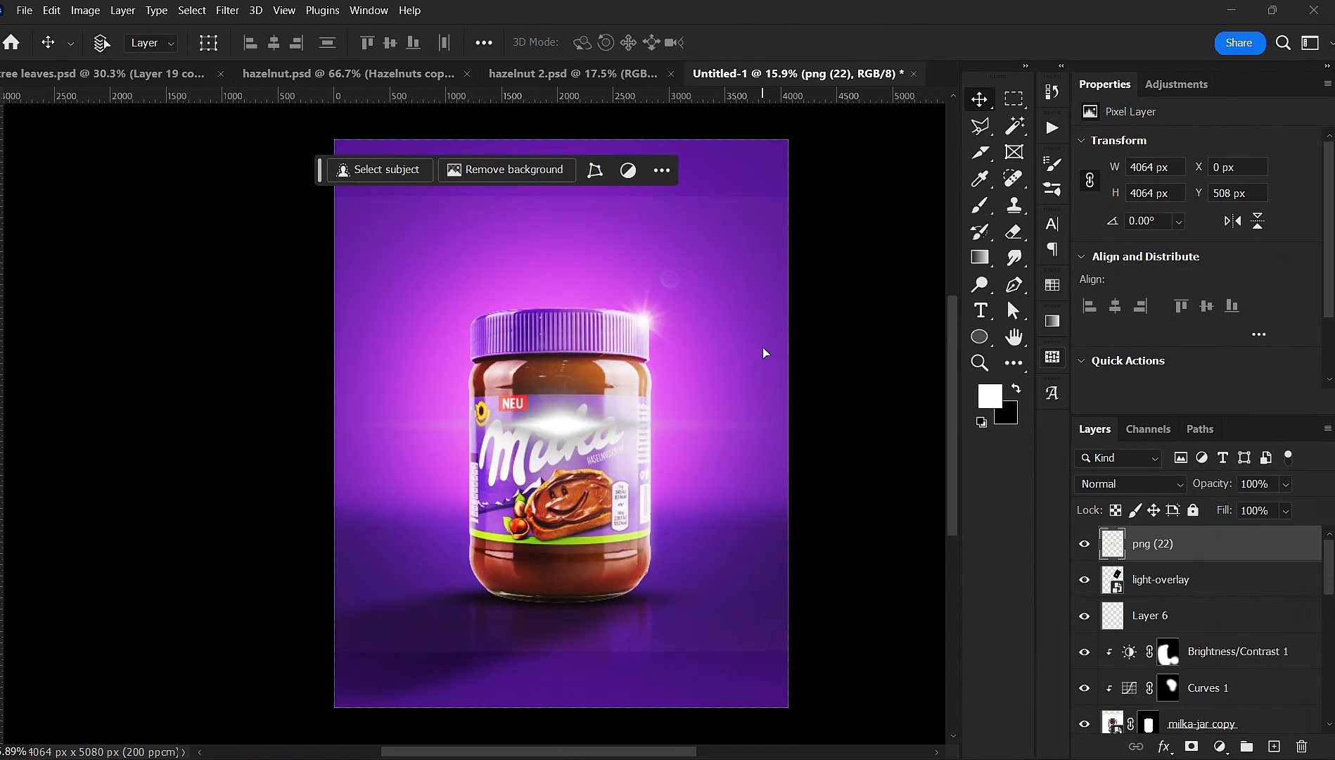
- Apply Levels to the flare layer, raising the shadow input level and lowering the highlight input level
key(ctrl+l)
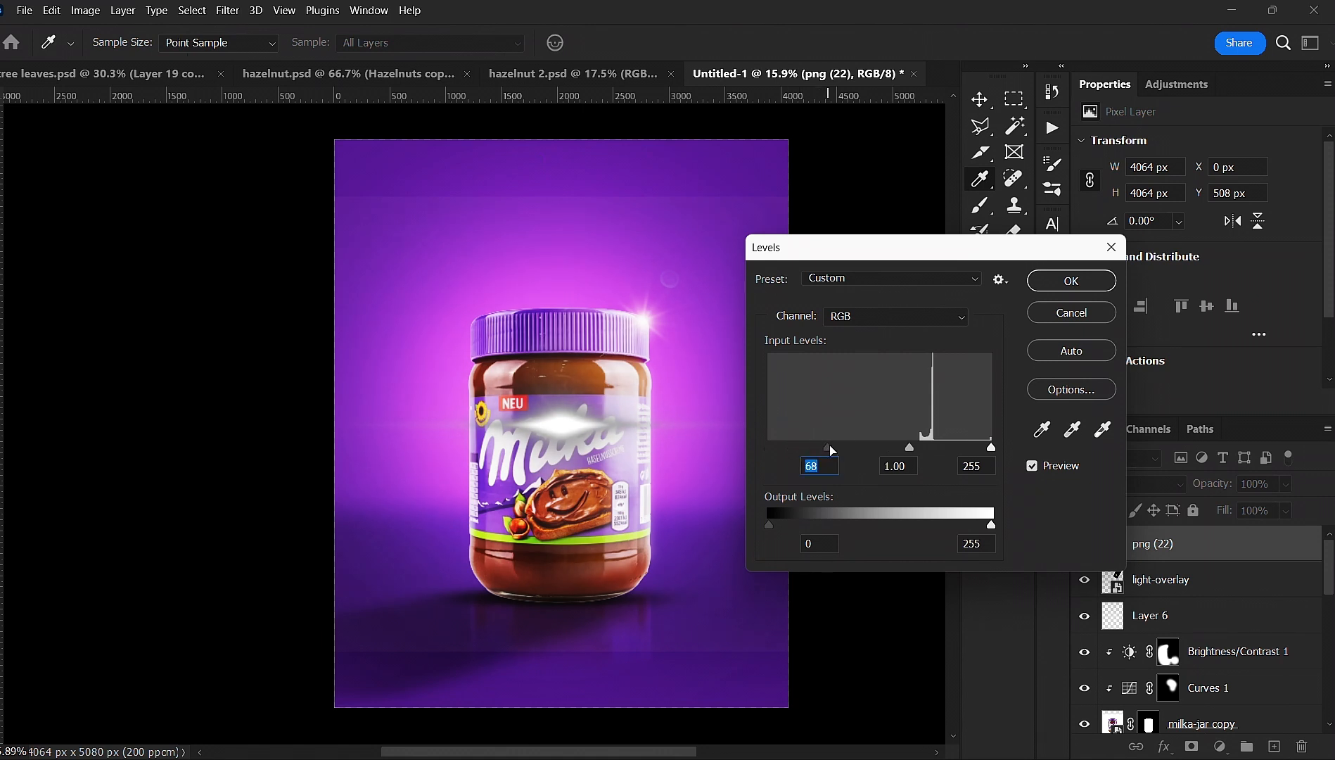
drag(859, 450, 820, 453)
drag(992, 450, 959, 453)
key(Return)
- Move the flare onto the jar's right edge and rotate it 90 degrees so it stands vertically
key(v)
drag(563, 422, 640, 425)
key(ctrl+t)
drag(753, 189, 825, 533)
key(Return)
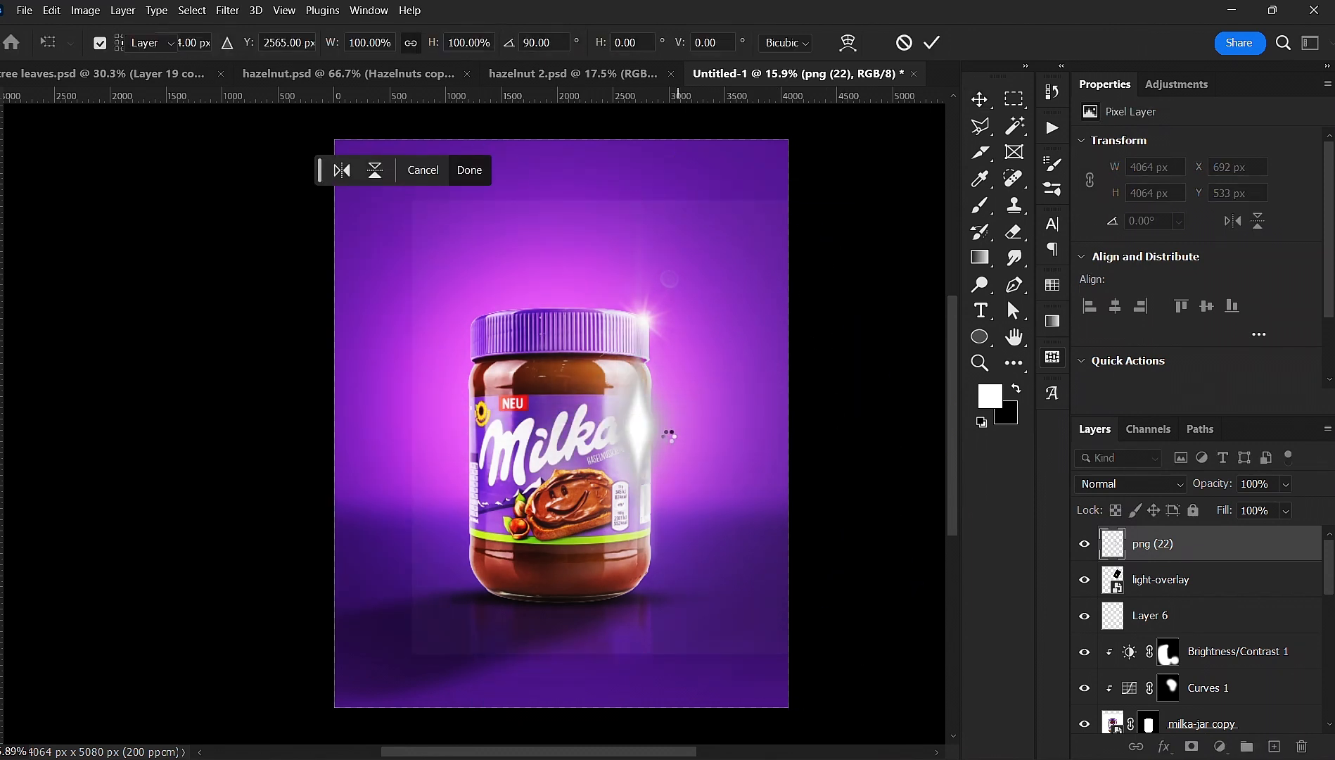
- Squeeze the vertical flare on the jar's right edge to 832 px wide and 2506 px high
scroll(669, 436, up, 3)
scroll(668, 437, down, 1)
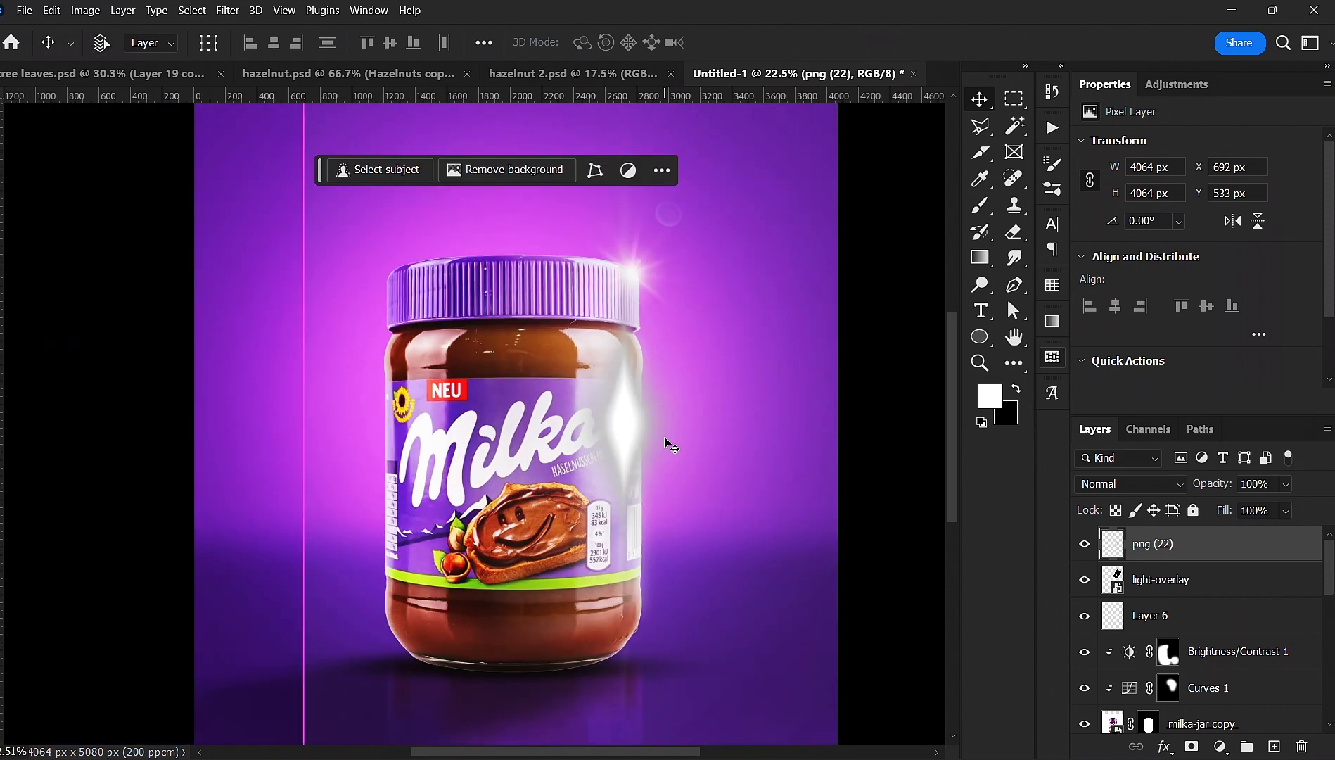
scroll(703, 415, down, 2)
key(ctrl+t)
drag(901, 421, 694, 425)
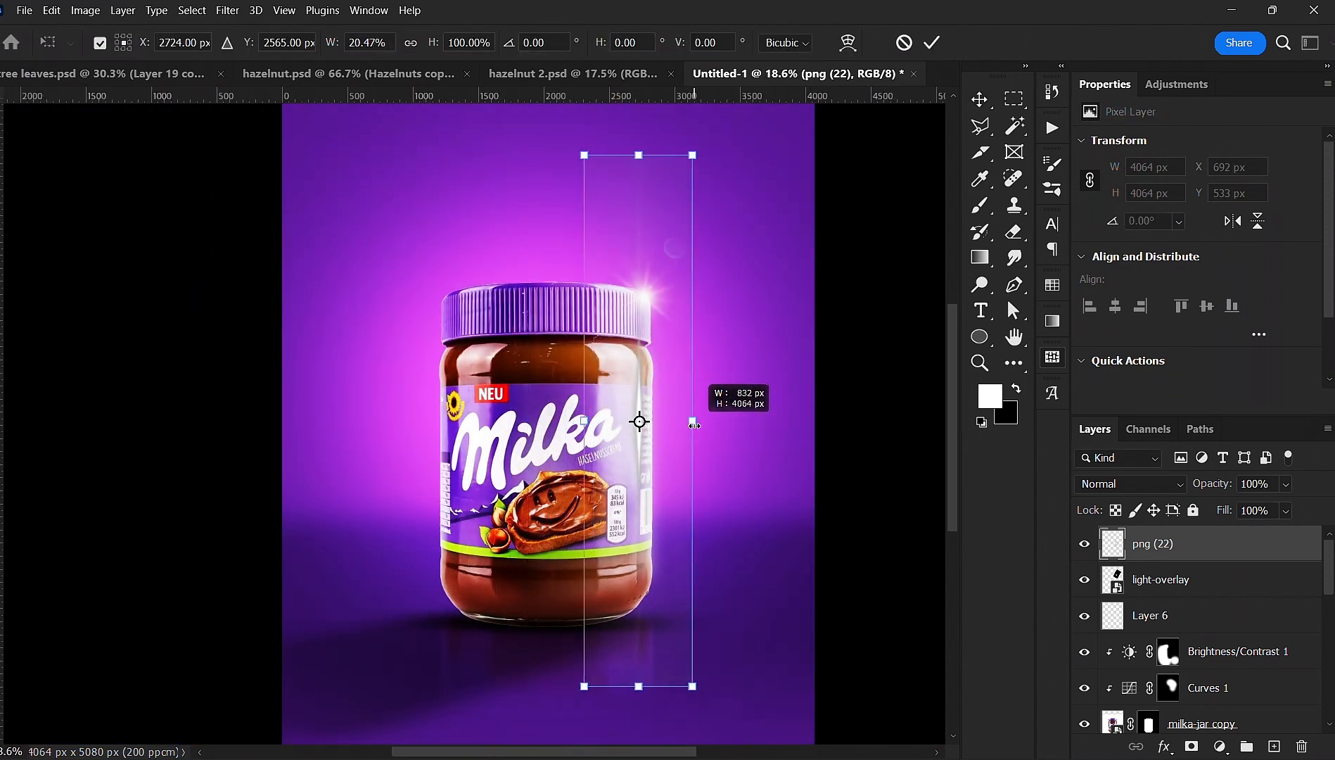
scroll(693, 425, down, 2)
drag(653, 623, 654, 682)
drag(654, 156, 654, 290)
key(Return)
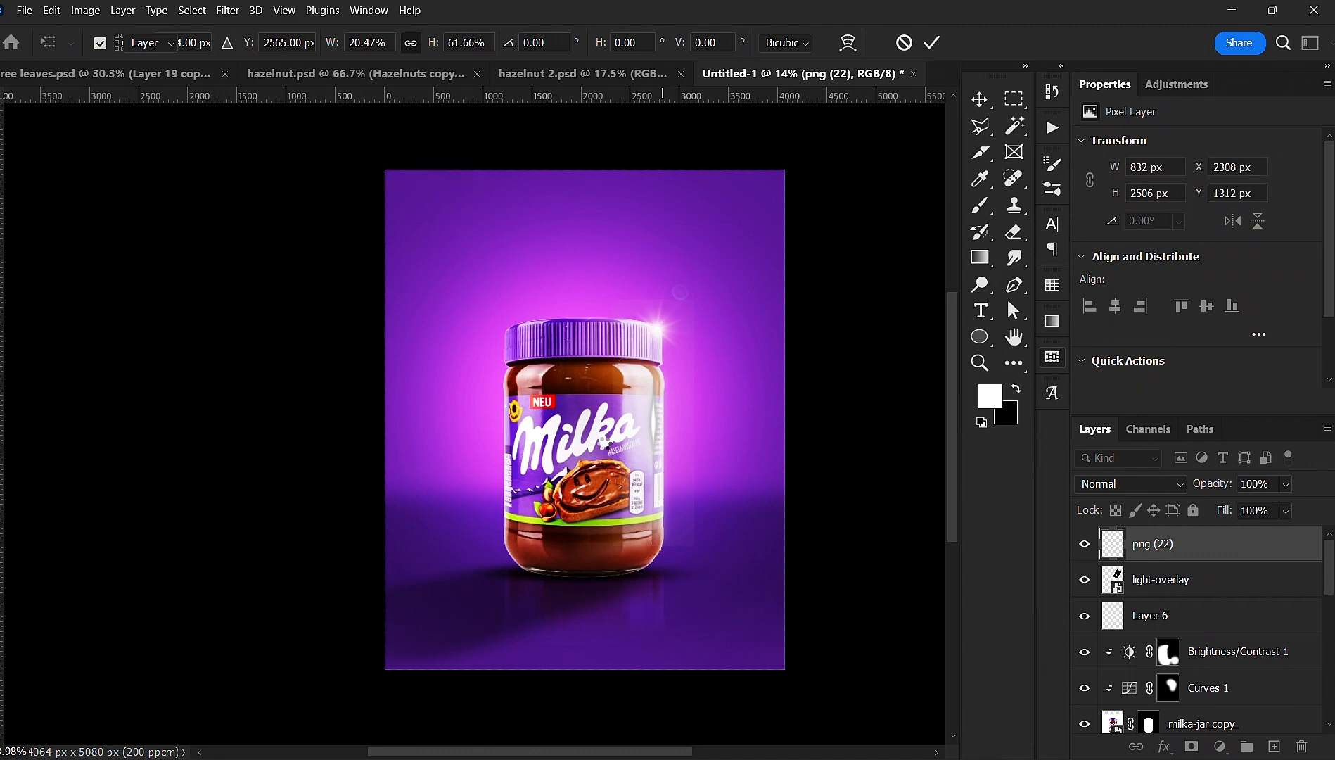
- Apply a Gaussian Blur with a radius of about 6.4 px to the narrowed flare
scroll(612, 445, up, 4)
click(230, 11)
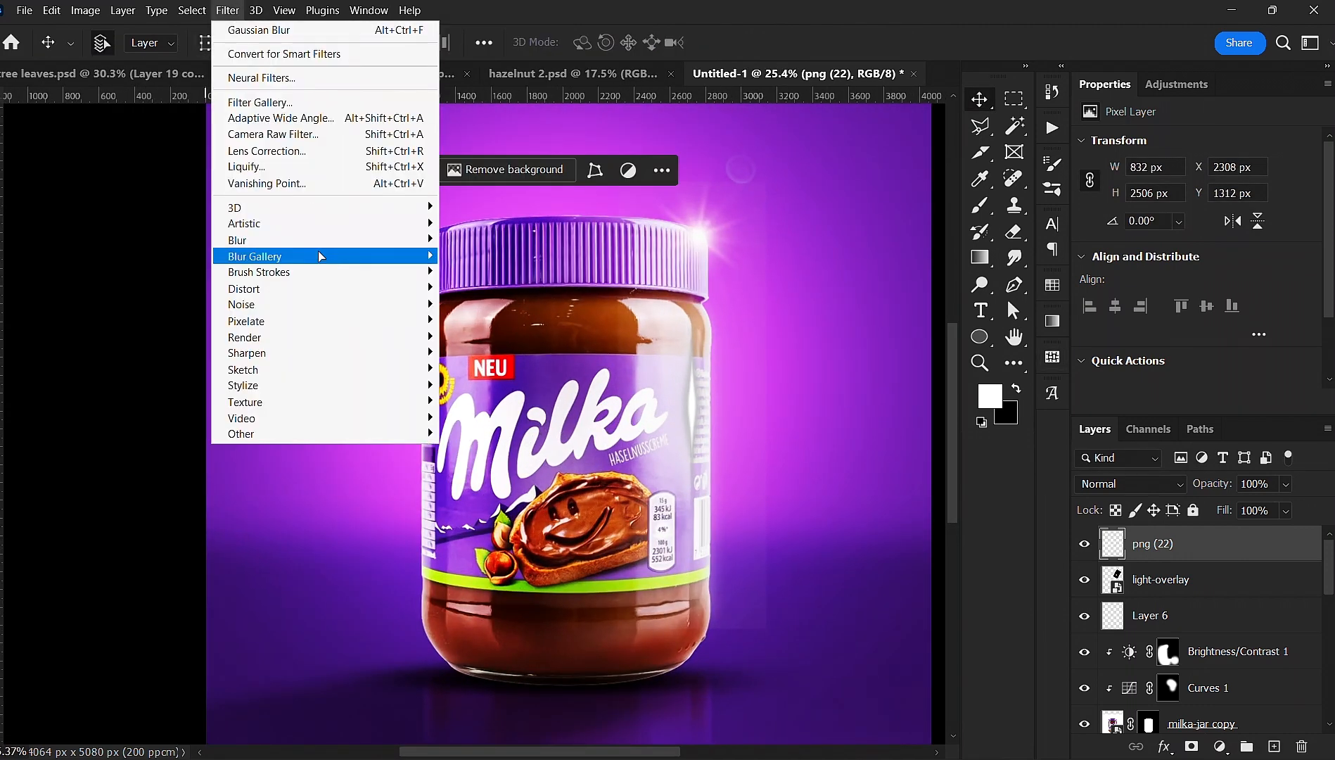
mouse_move(366, 239)
click(511, 310)
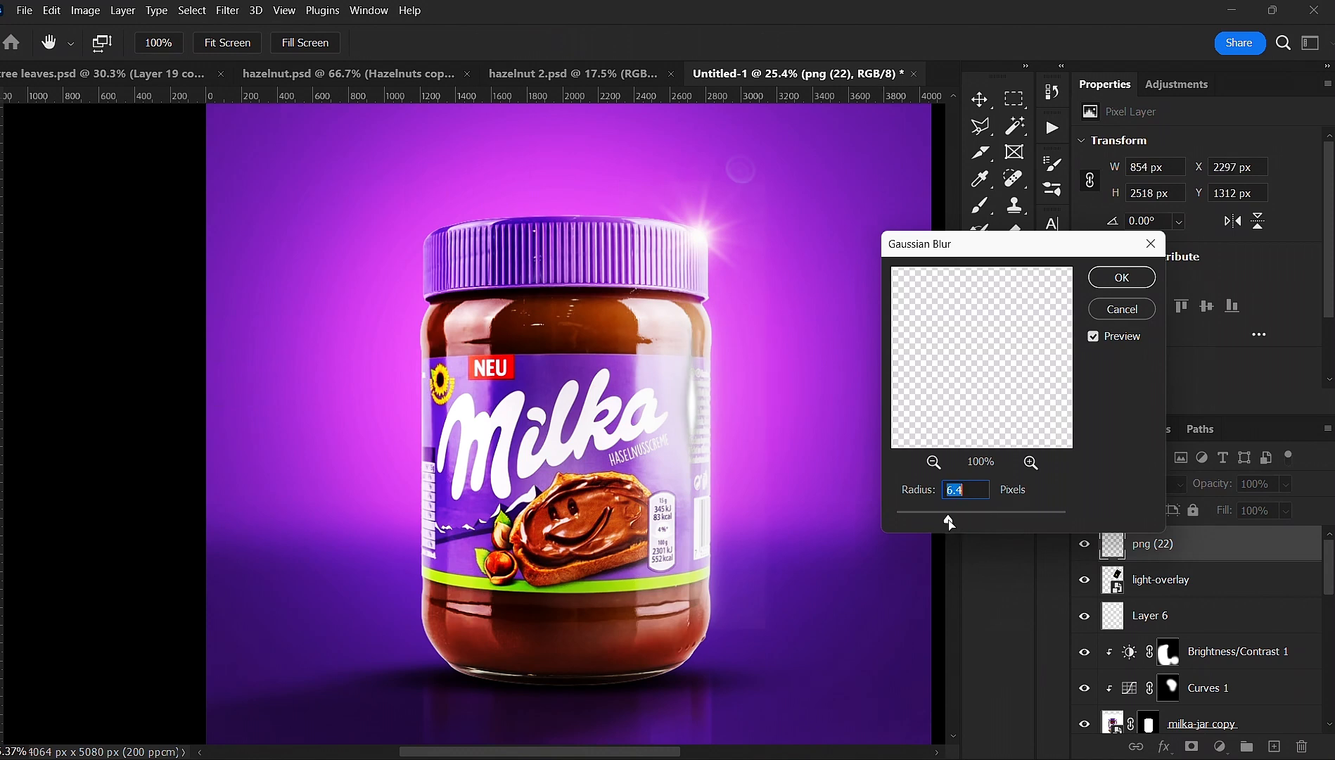
key(Return)
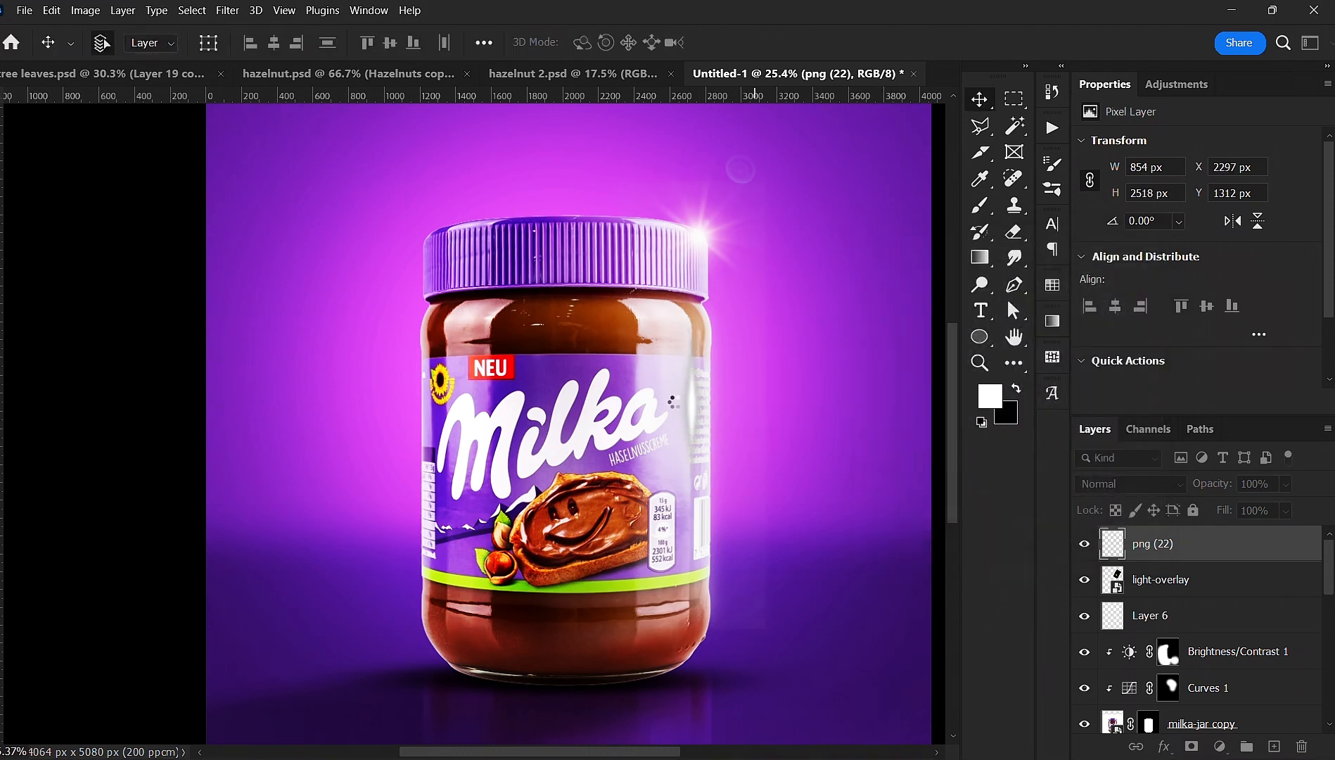
- Shift the flare outward and down along the jar's right edge and set its blend mode to Screen
drag(694, 411, 709, 442)
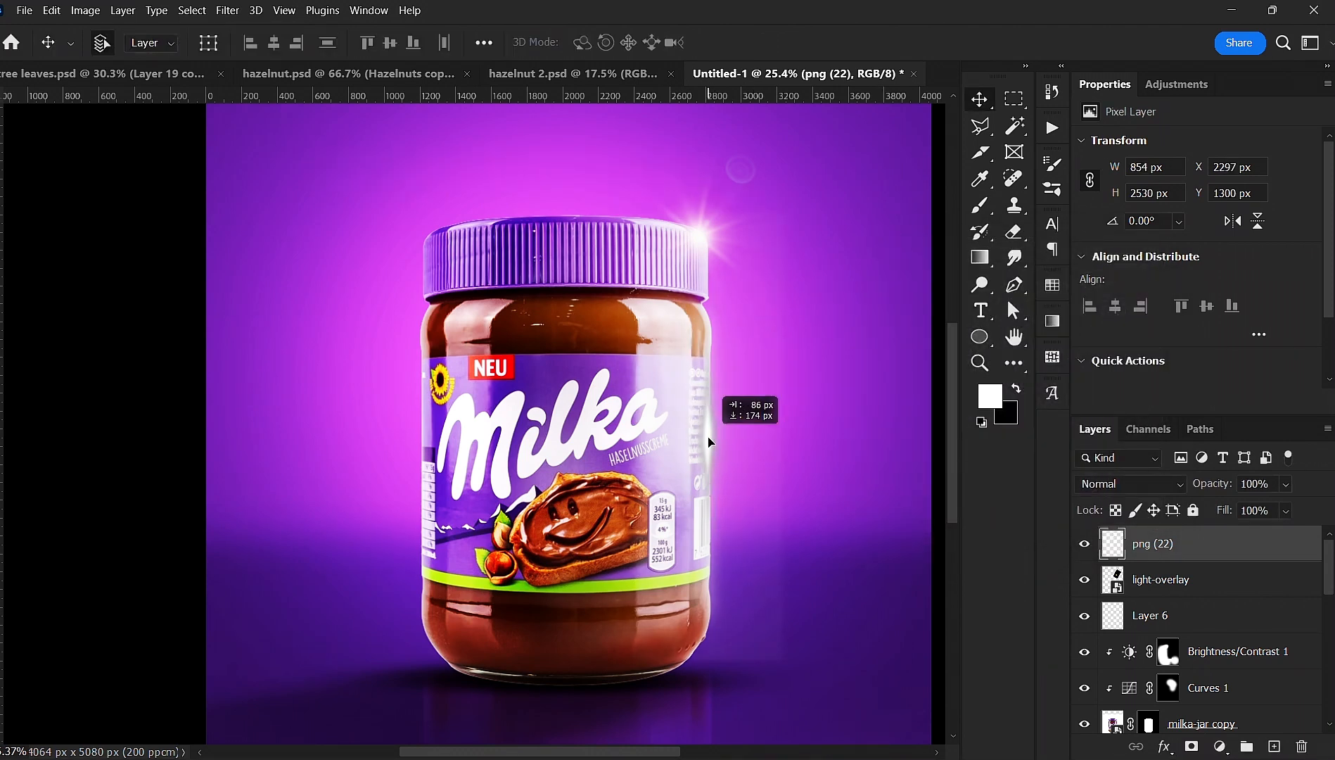
click(1161, 484)
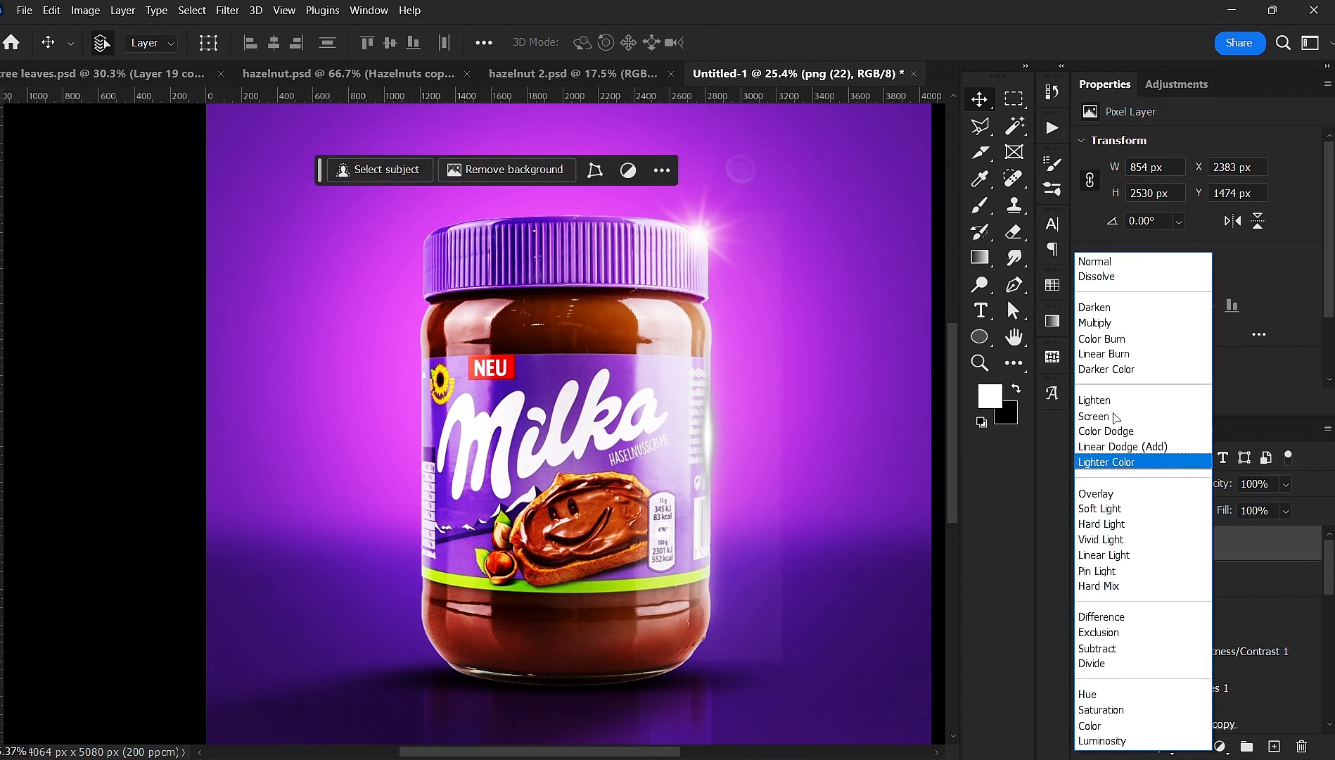
click(1106, 417)
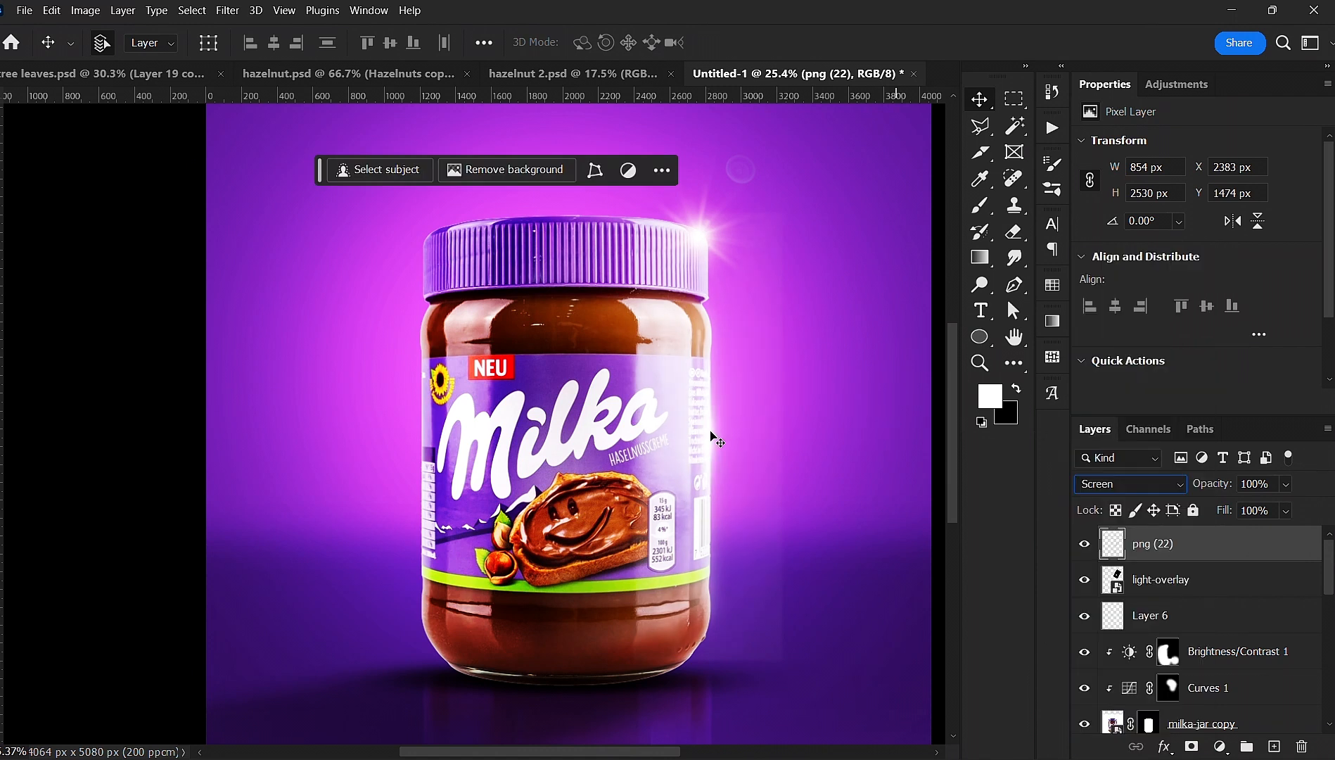
mouse_move(715, 441)
mouse_down()
mouse_move(718, 454)
mouse_move(757, 447)
mouse_move(715, 447)
mouse_up()
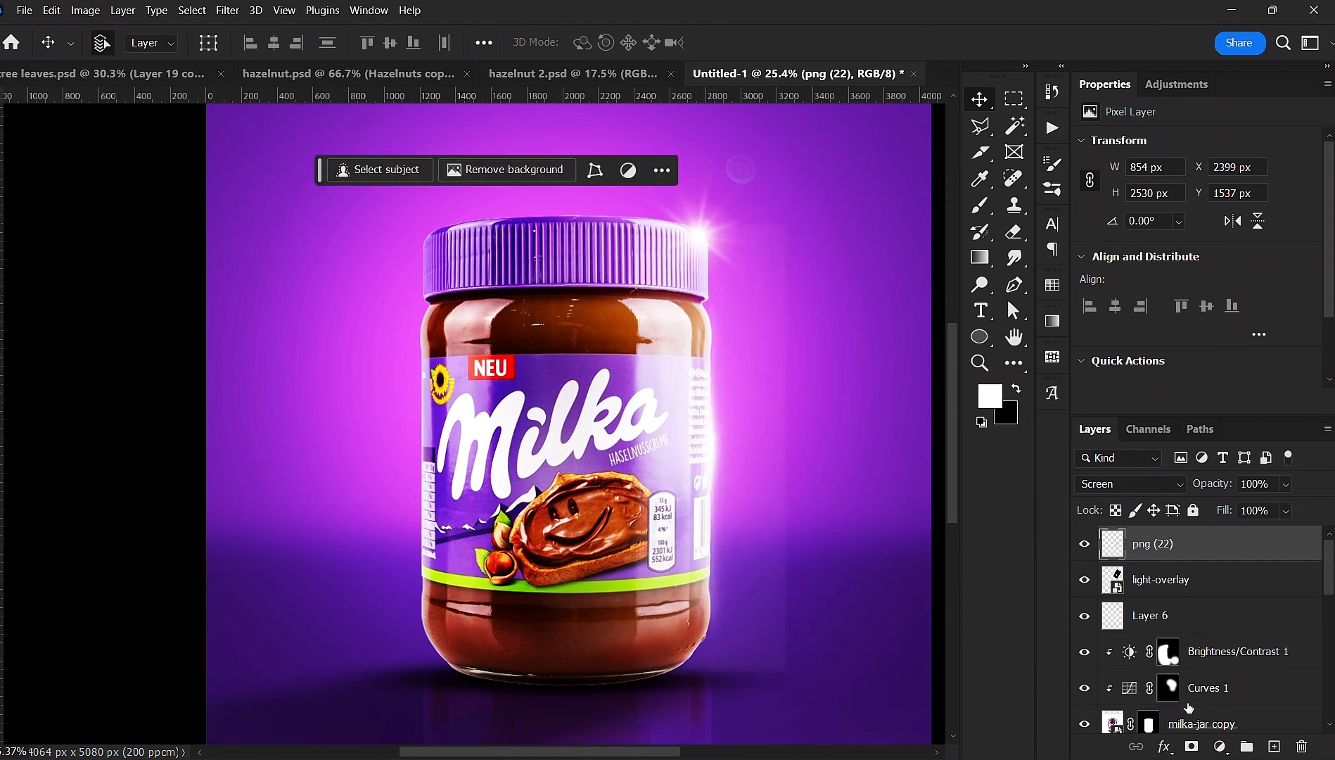
- Add a layer mask to png (22) and paint black around the flare with a soft brush to hide its faint box edges
click(1192, 747)
key(b)
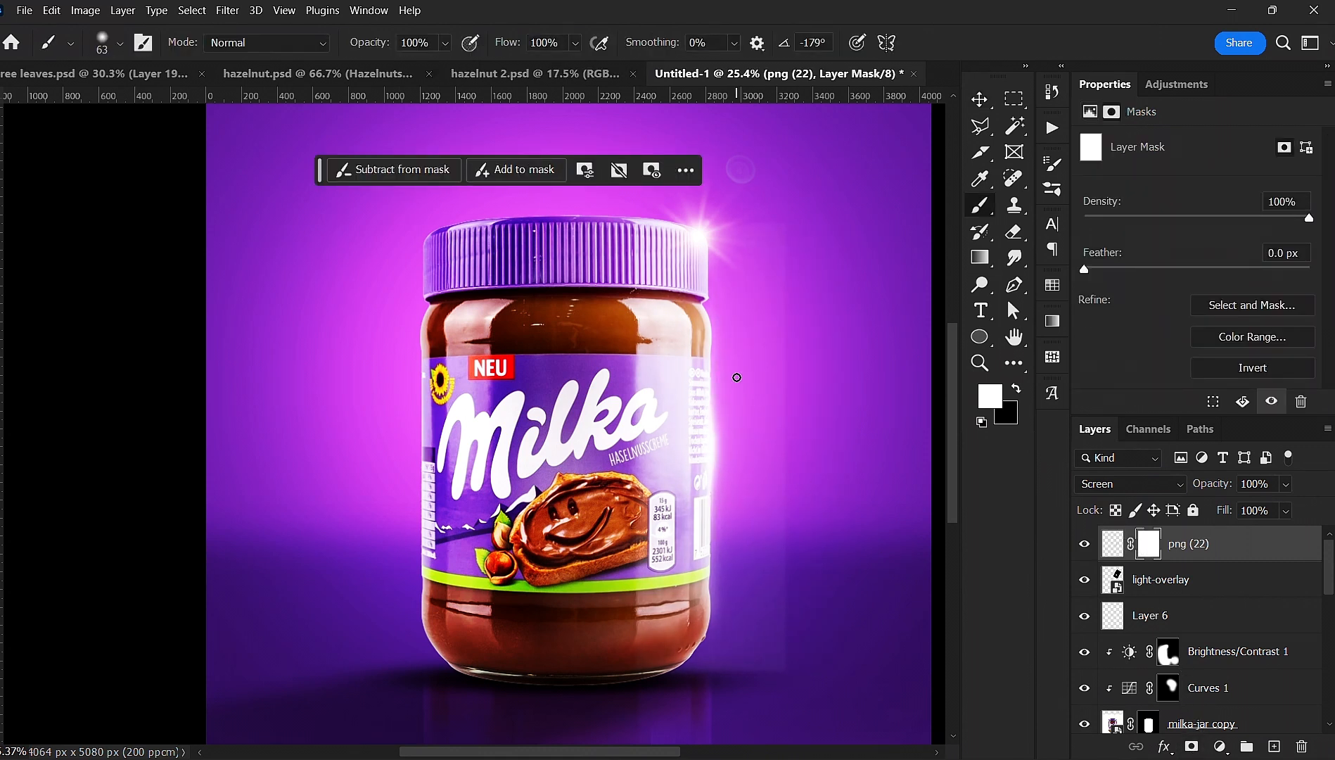
key(x)
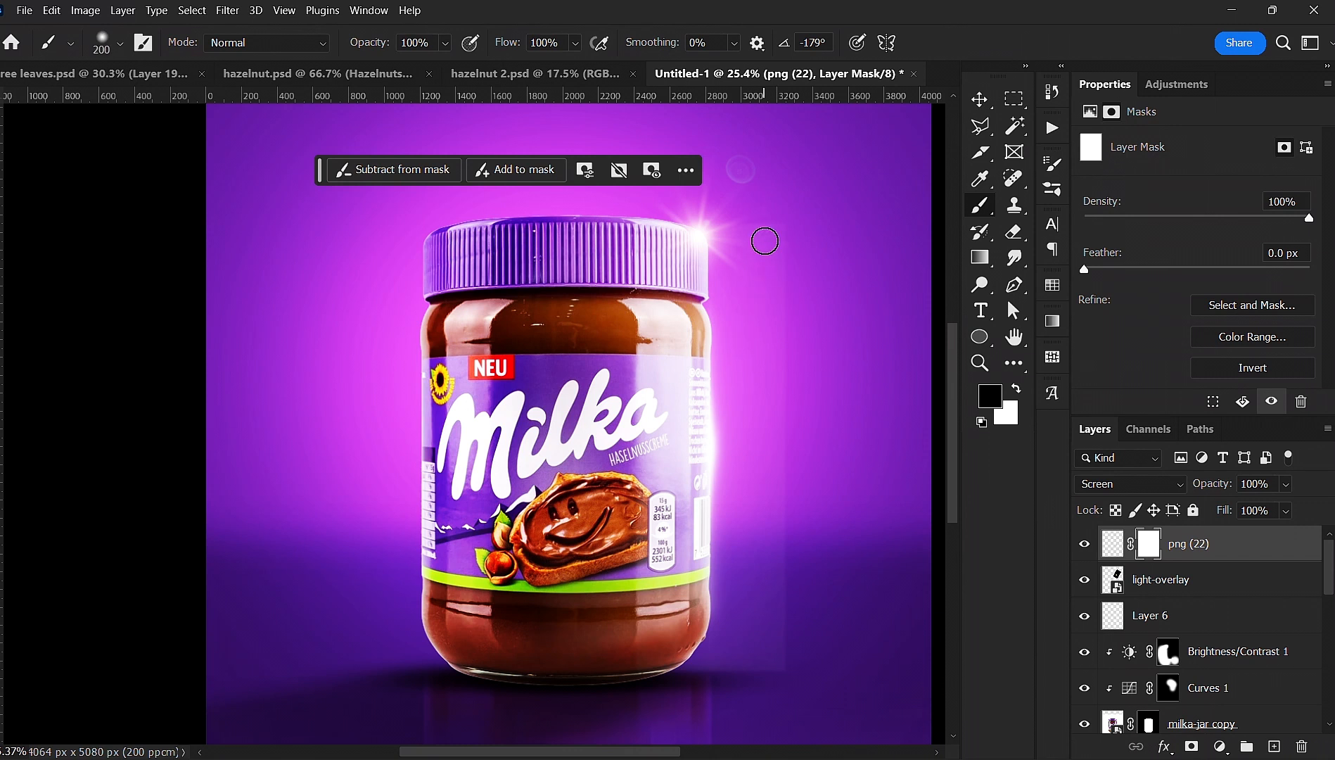
key(bracketright)
key(bracketright)
key(bracketright)
key(bracketright)
key(bracketright)
key(bracketright)
key(bracketright)
key(bracketright)
key(bracketright)
key(bracketright)
key(bracketright)
key(bracketright)
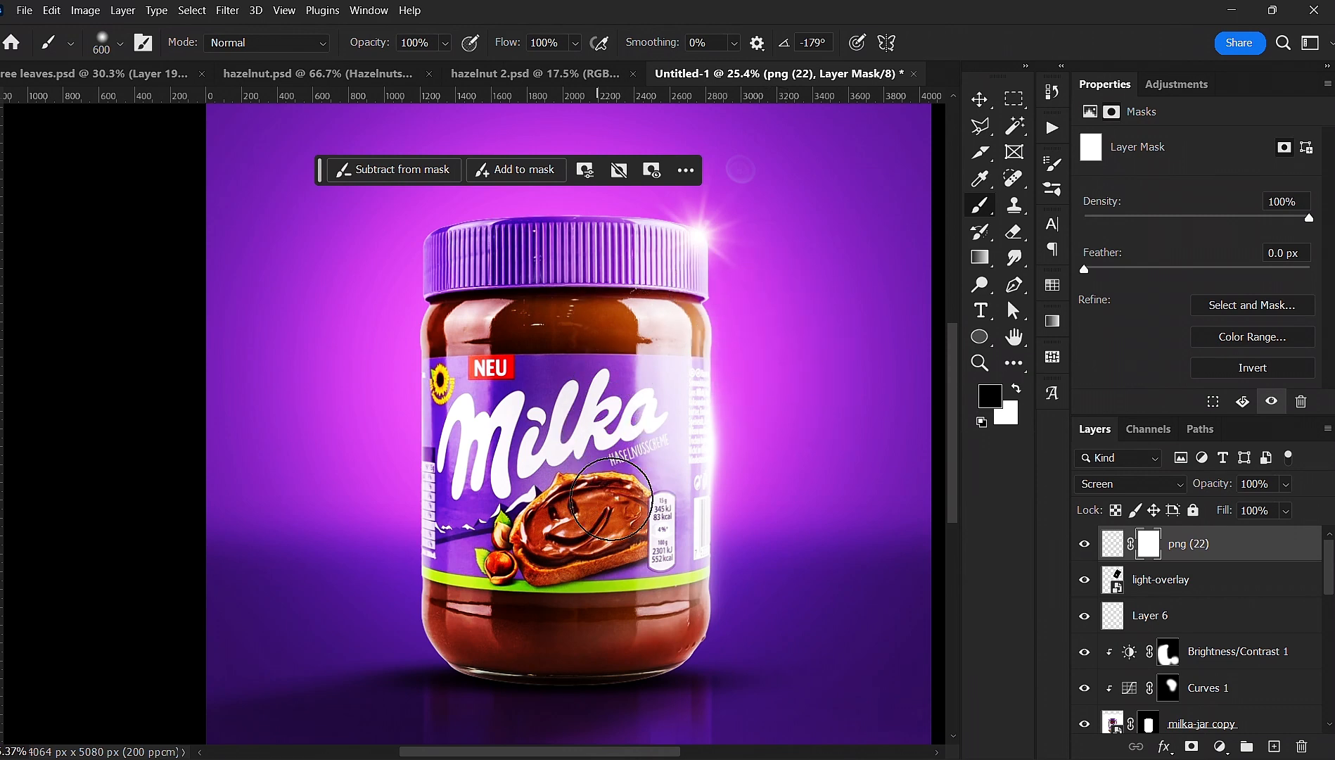
key(v)
scroll(735, 508, down, 3)
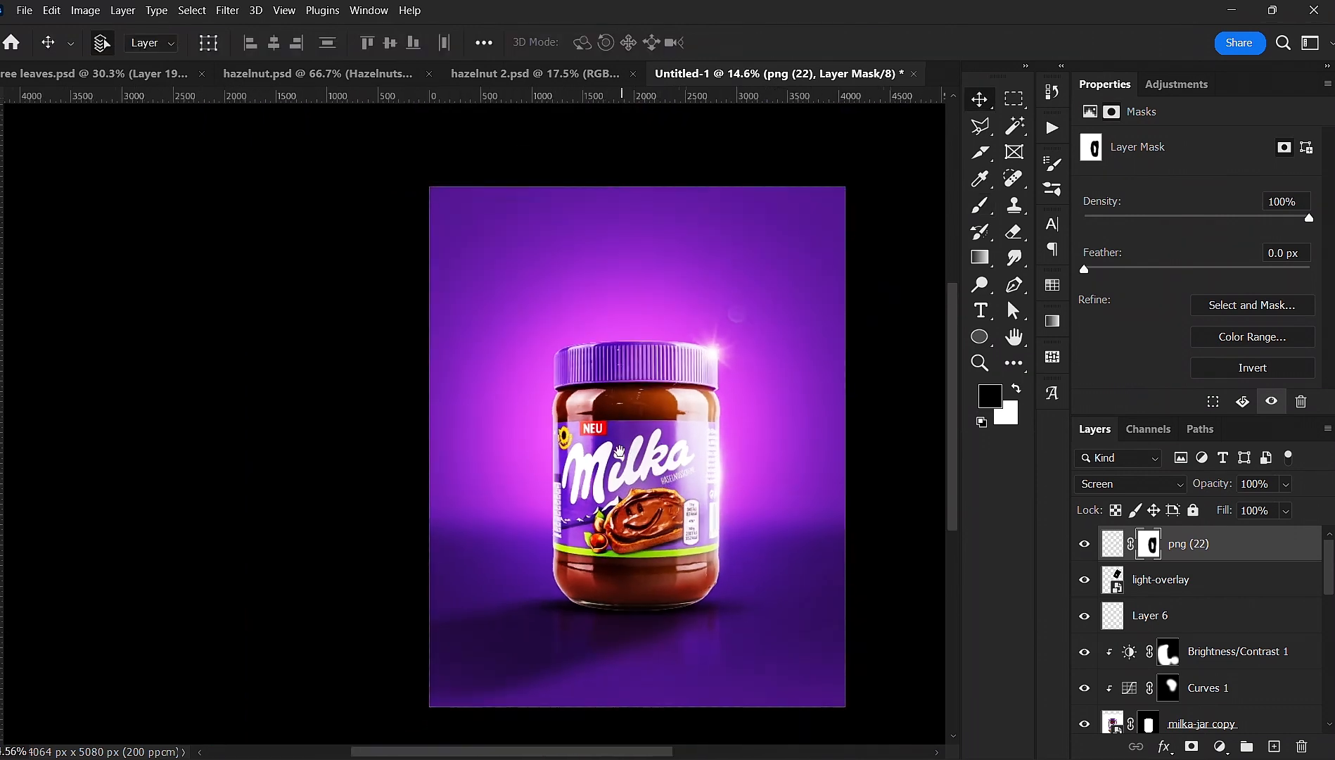
drag(626, 449, 571, 415)
click(891, 375)
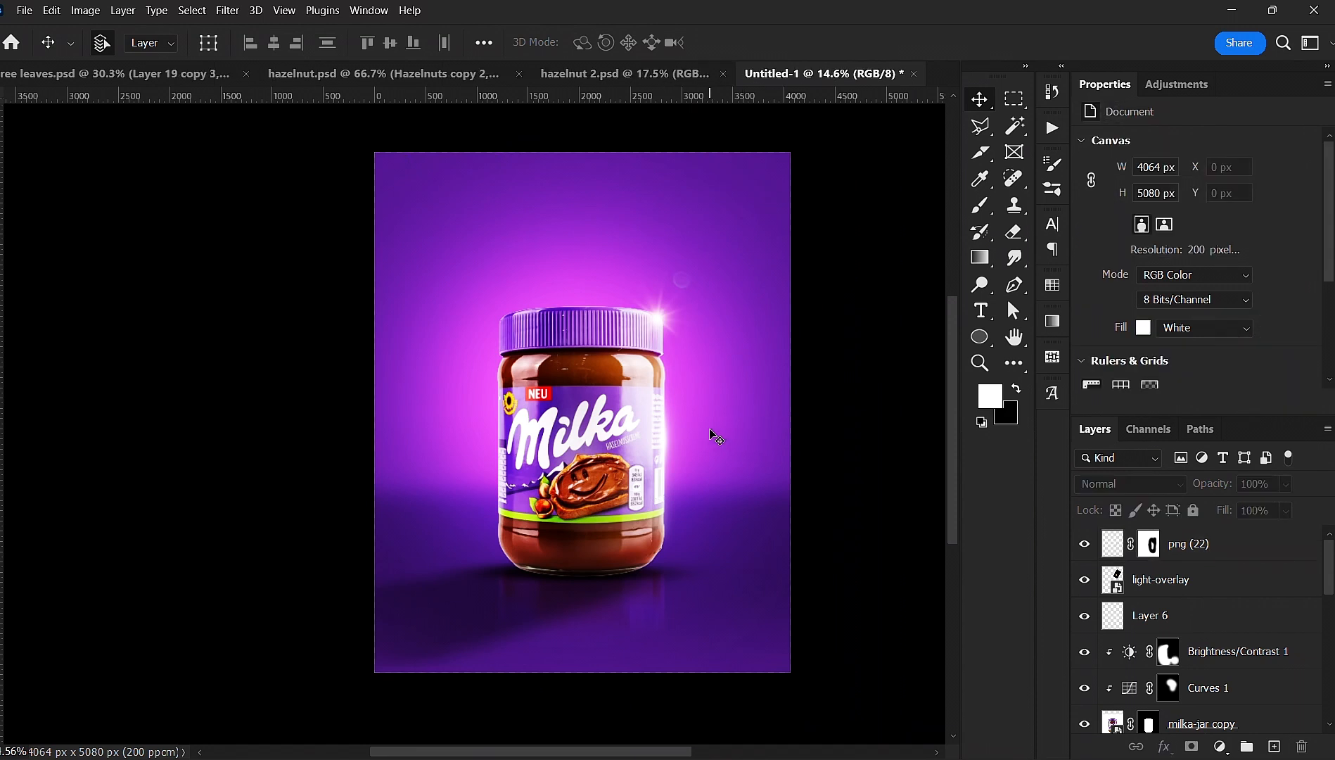
scroll(710, 432, up, 1)
scroll(709, 434, down, 1)
scroll(707, 441, up, 1)
click(745, 538)
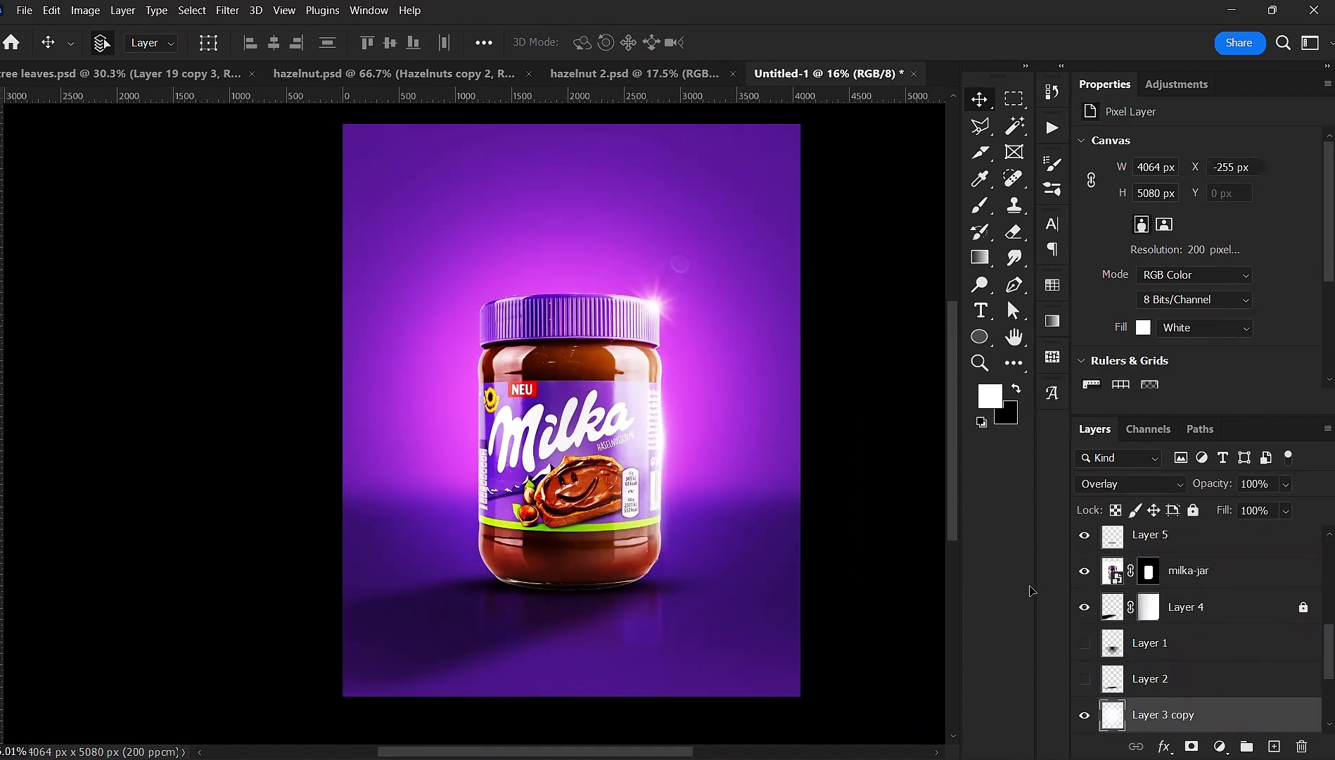
click(847, 457)
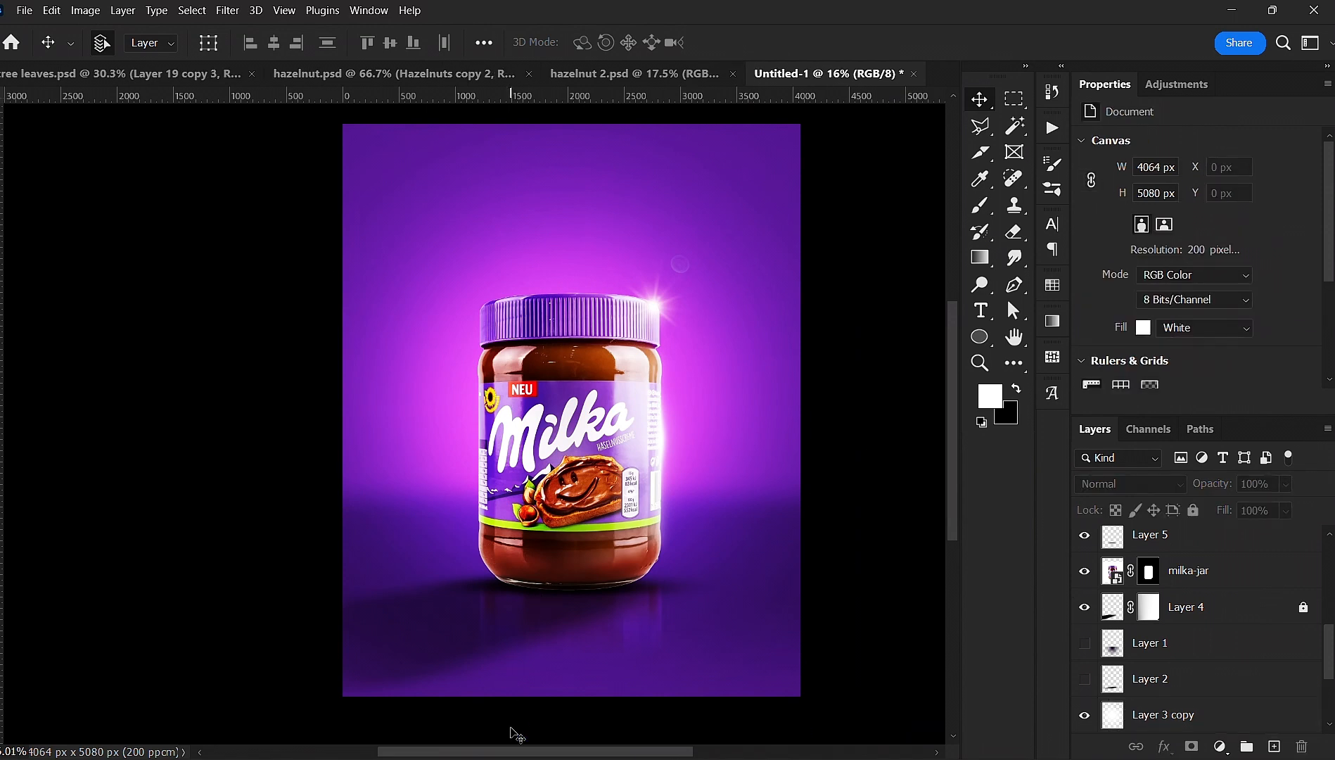
- Switch to File Explorer, browse the Graphic Elements folder for another overlay, and return to the poster in Photoshop
mouse_move(441, 757)
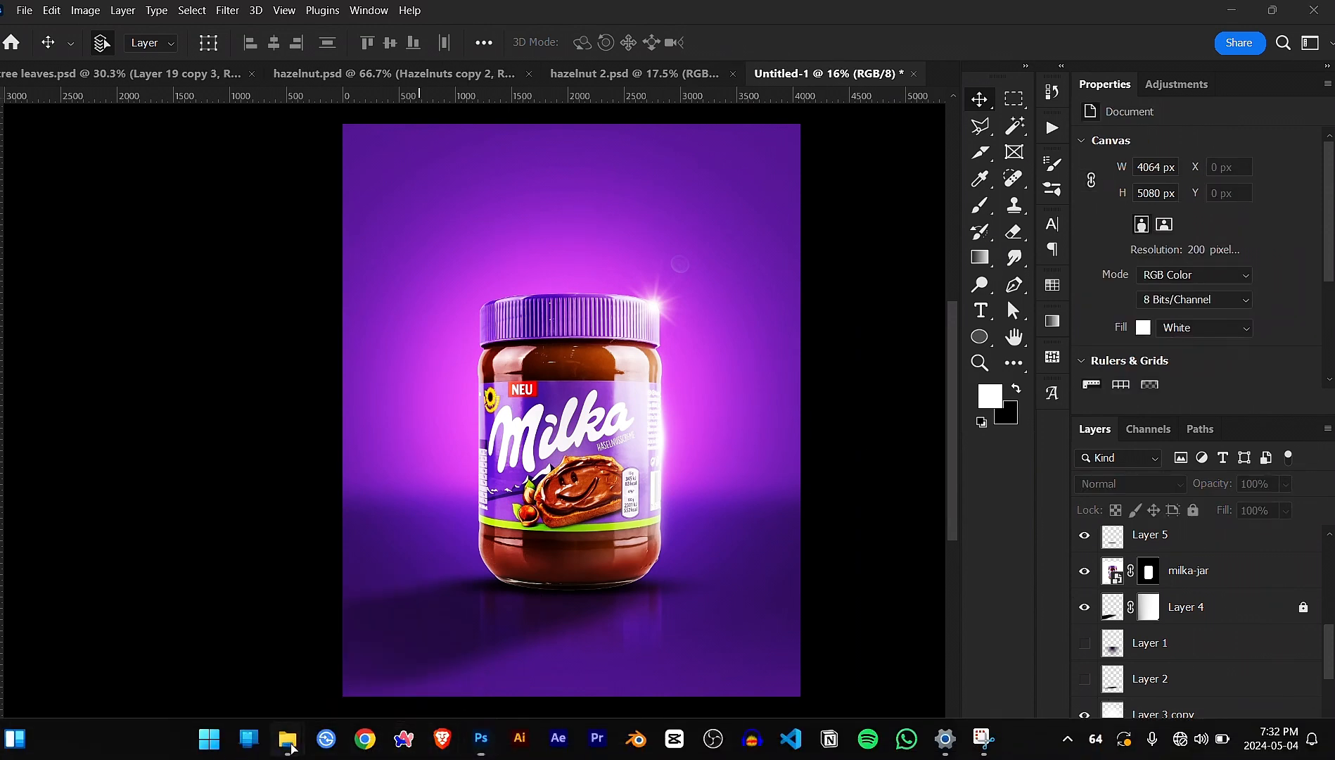
mouse_move(287, 738)
click(200, 636)
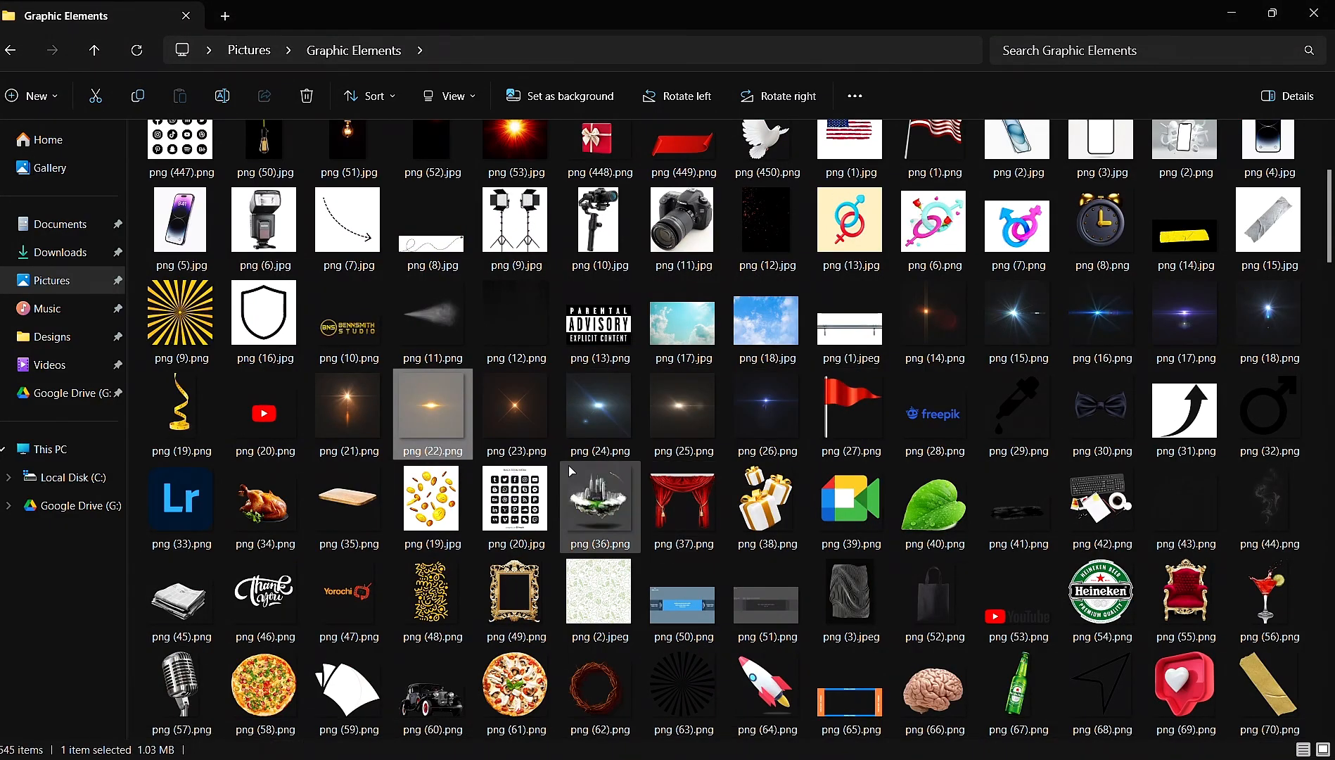
scroll(662, 484, down, 4)
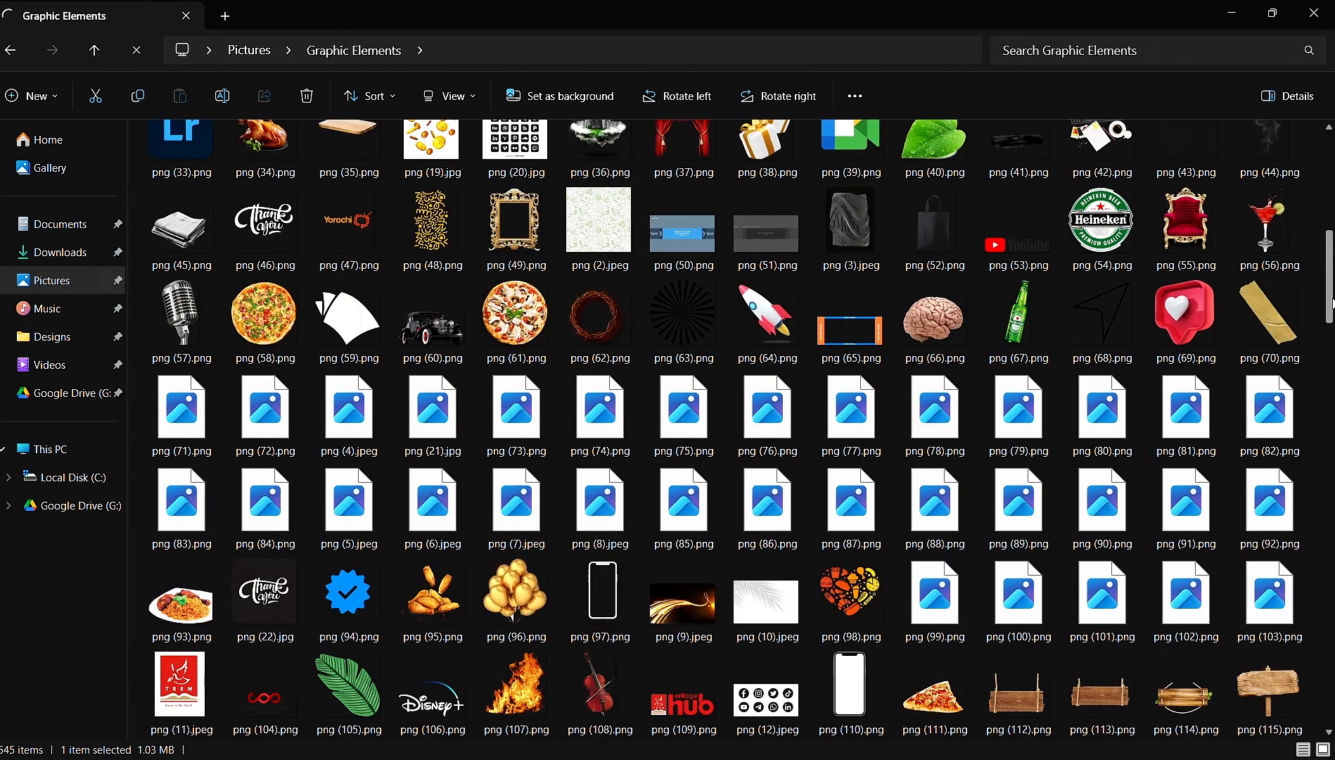
scroll(725, 429, up, 4)
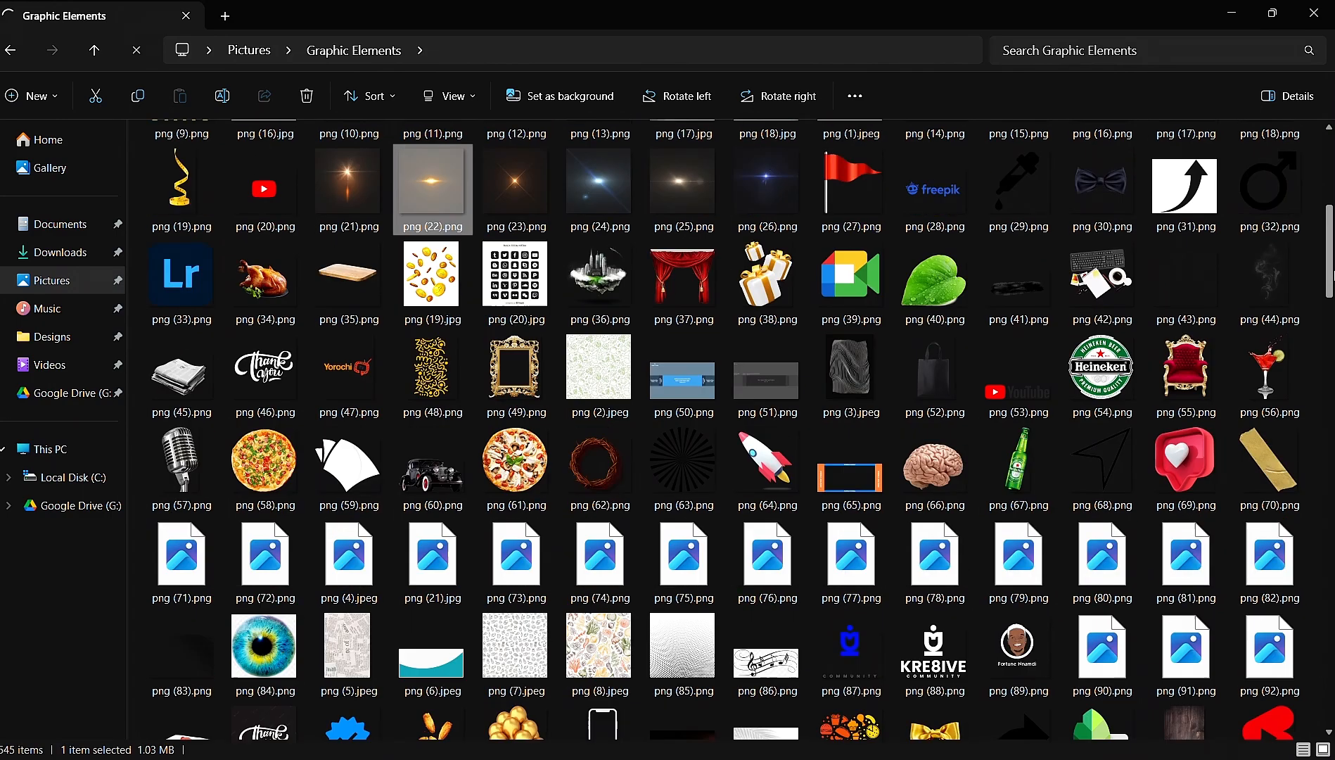
scroll(724, 429, up, 3)
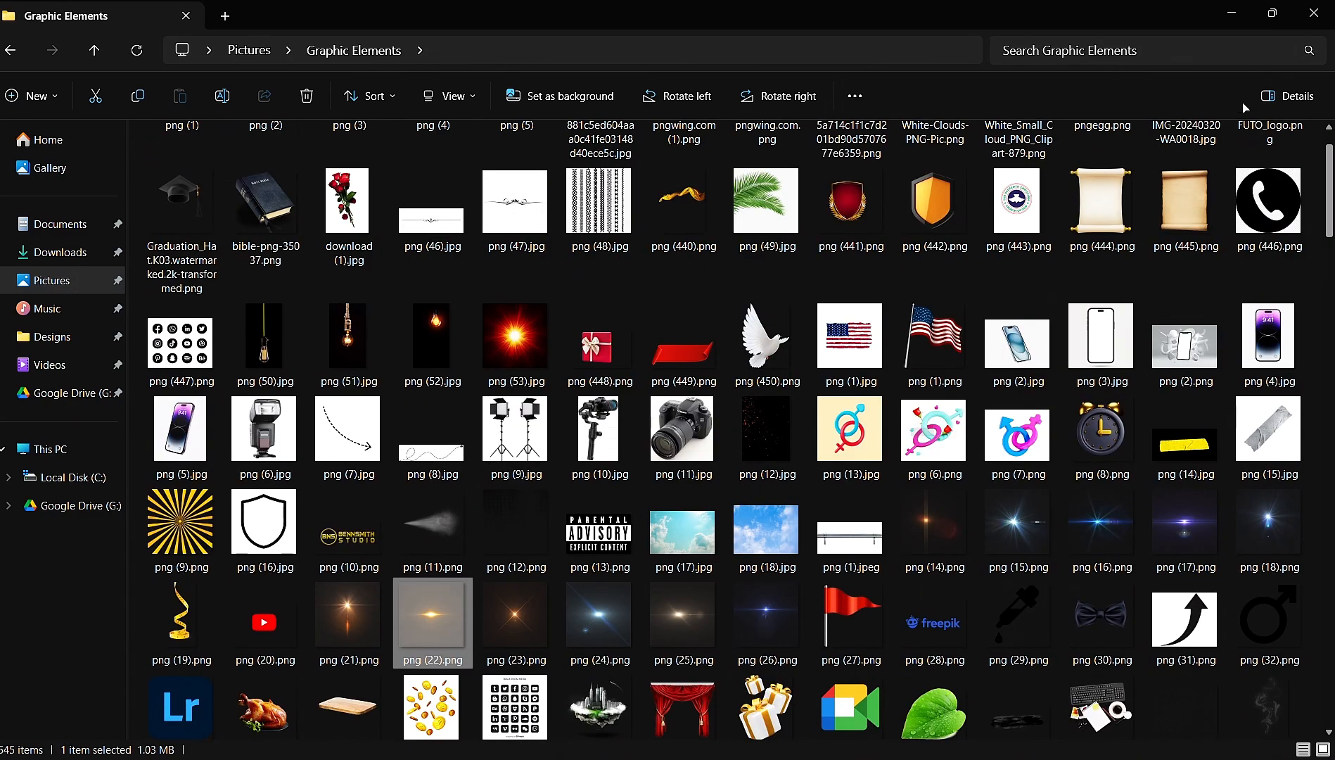
click(1236, 18)
scroll(551, 384, down, 2)
scroll(567, 379, up, 2)
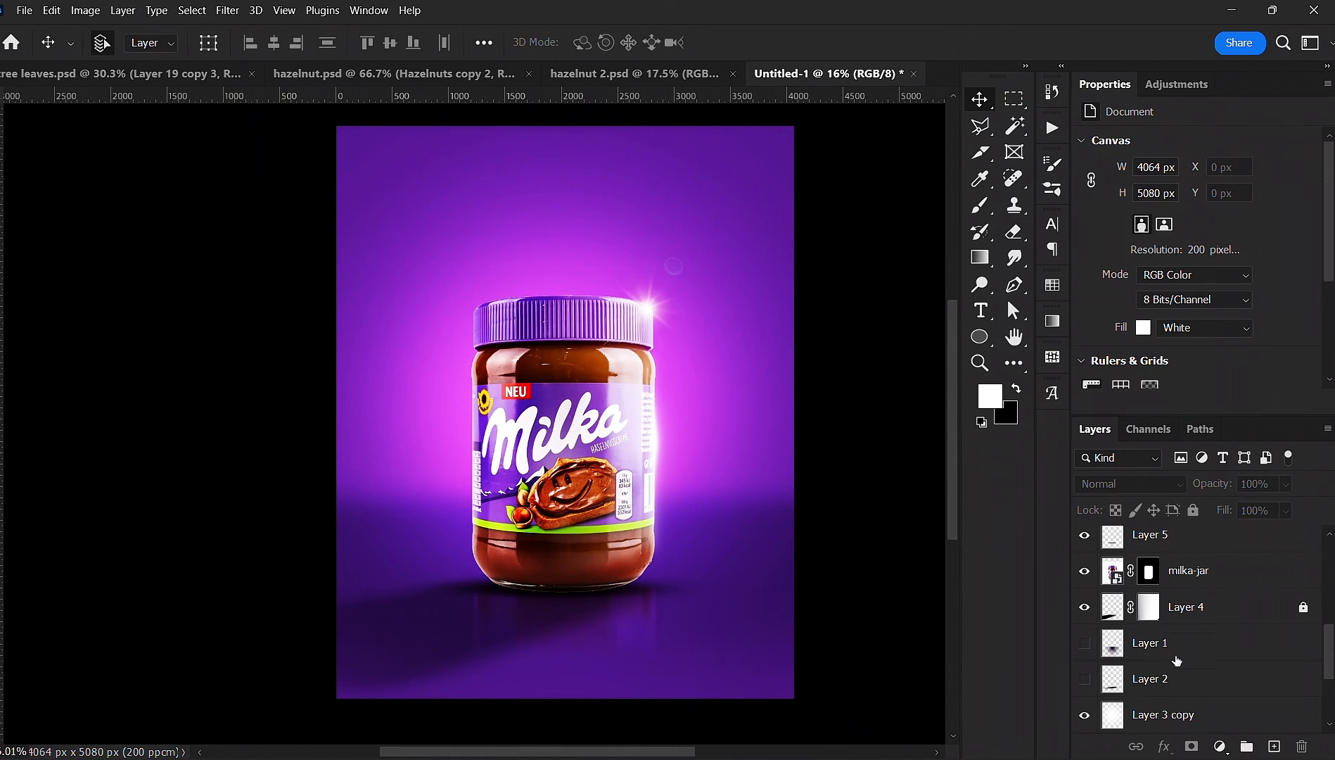
- Create a new top layer and brush white ray strokes from the upper-right corner towards the jar, with the handwritten word "light"
click(1269, 744)
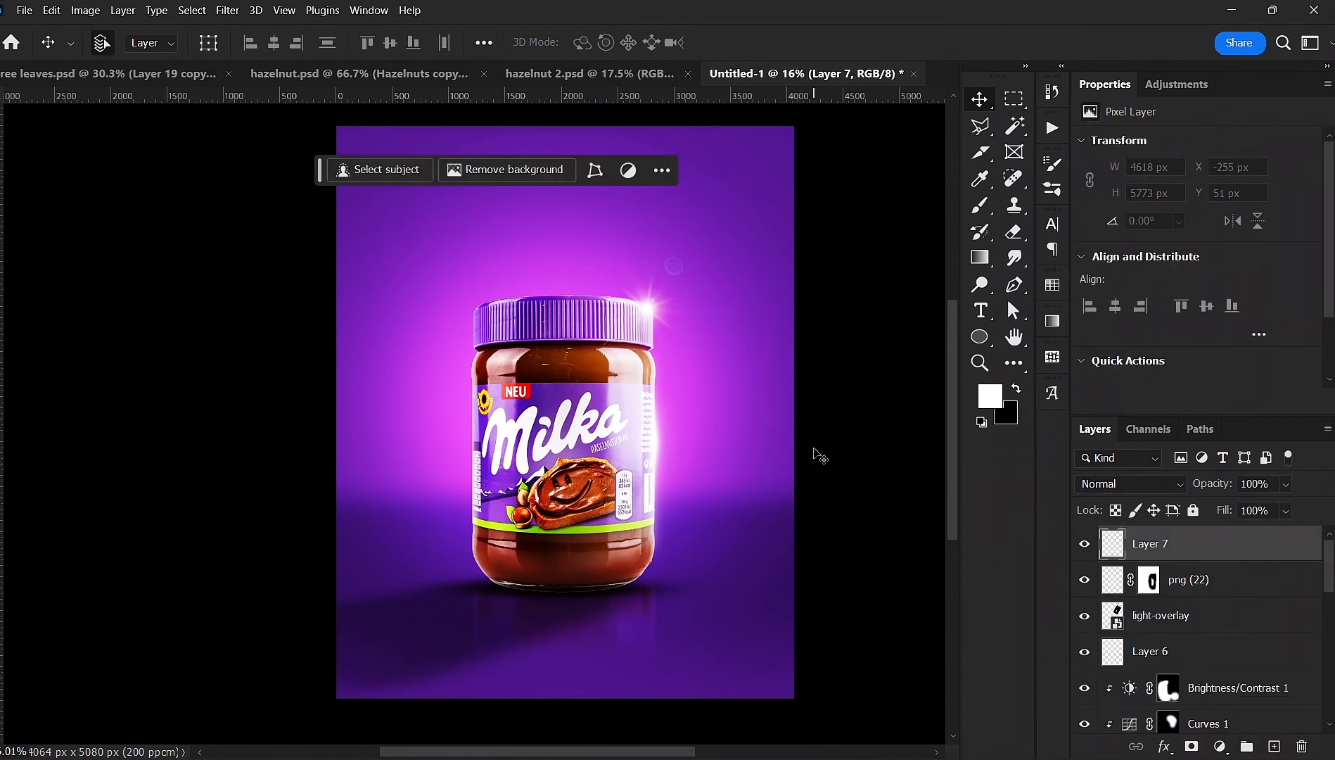
key(b)
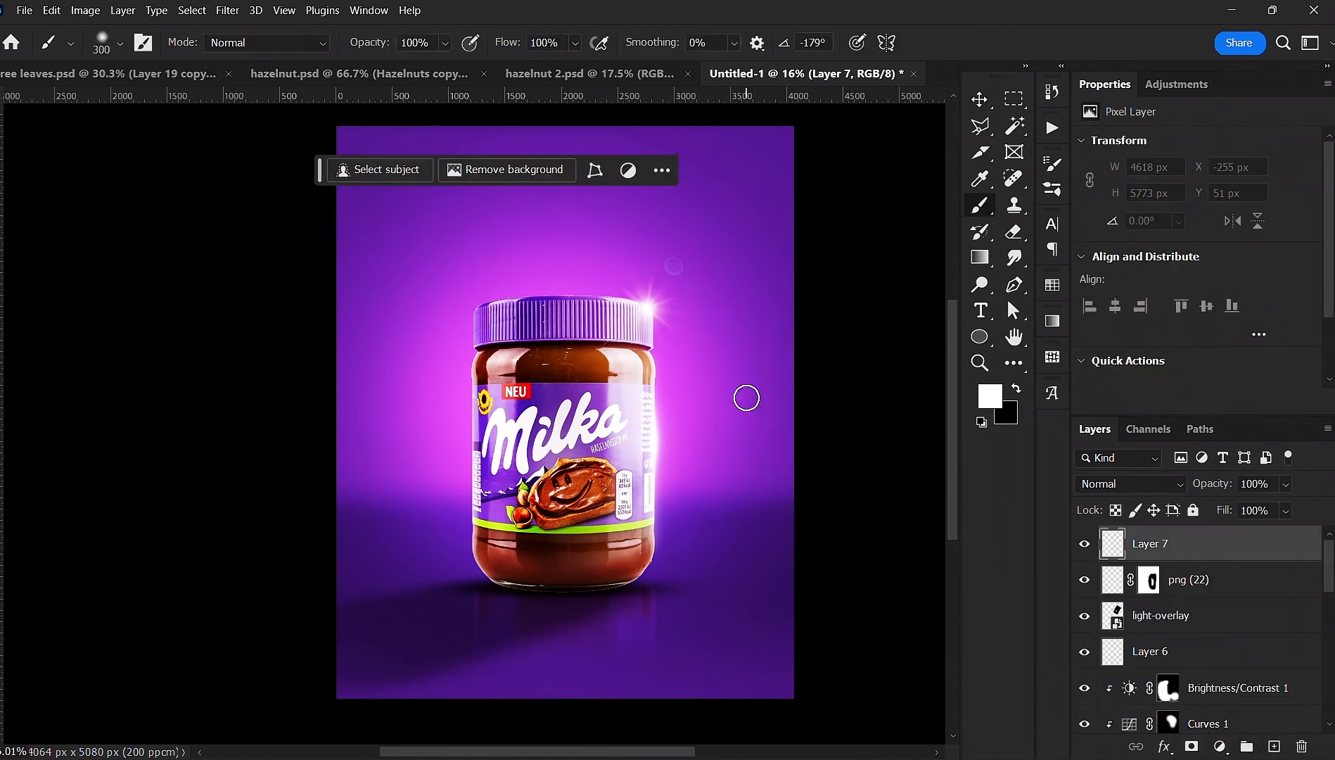
mouse_move(608, 271)
mouse_down()
mouse_move(751, 177)
mouse_move(751, 210)
mouse_move(678, 336)
mouse_up()
drag(671, 455, 759, 227)
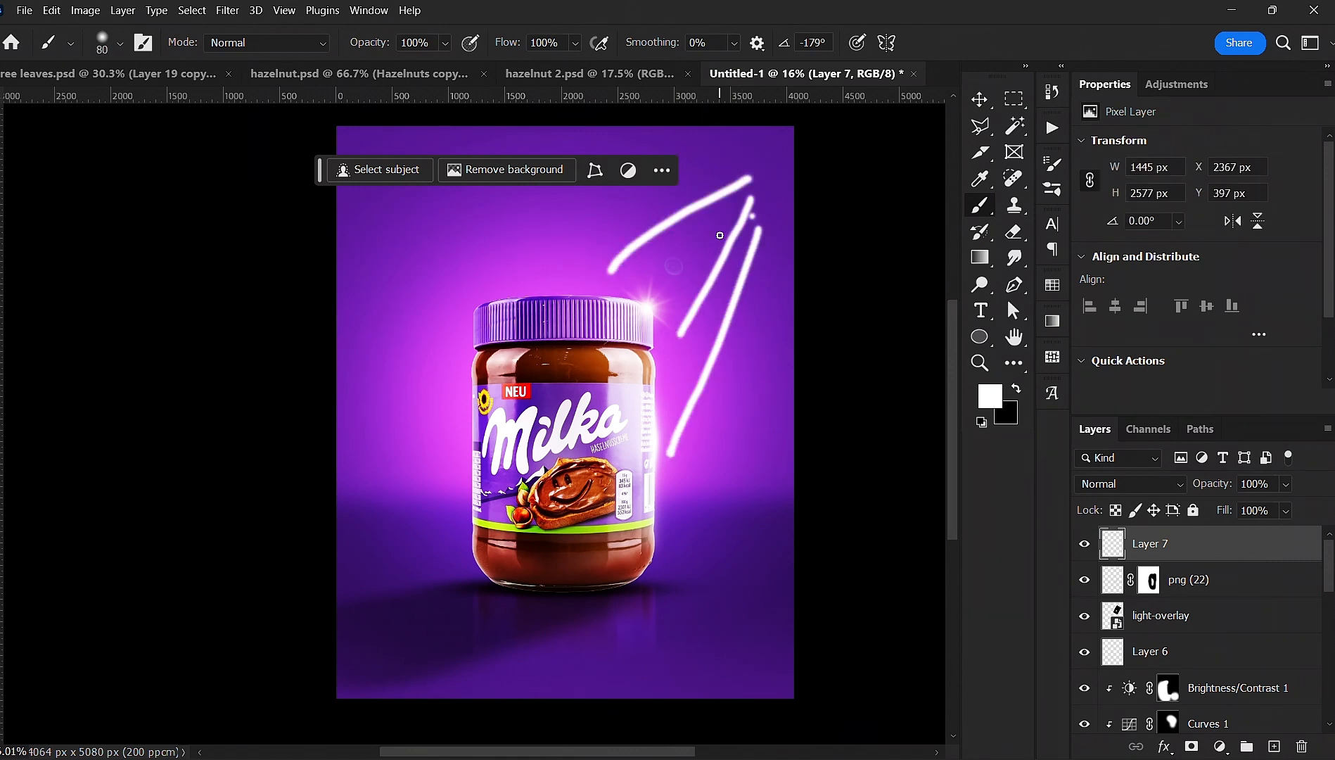
mouse_move(545, 213)
mouse_down()
mouse_move(585, 246)
mouse_move(555, 208)
mouse_up()
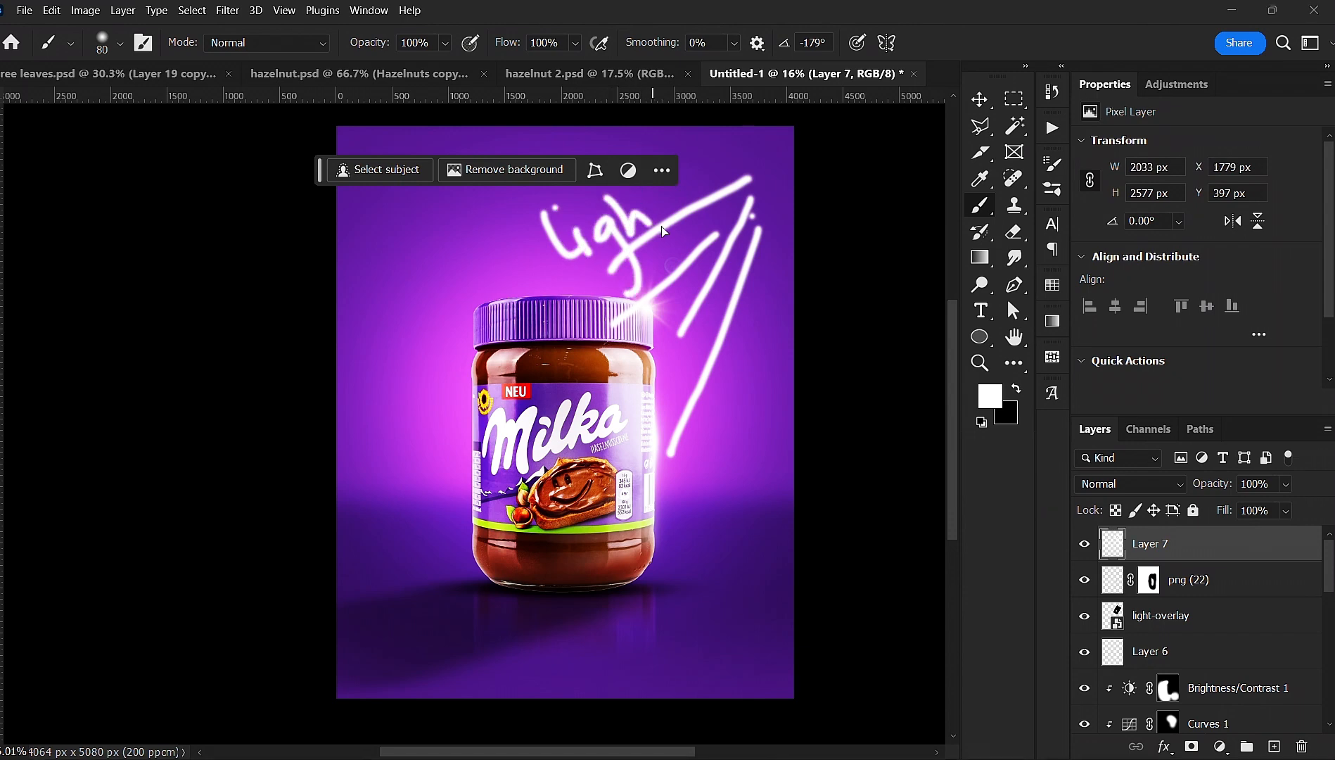
scroll(647, 203, down, 1)
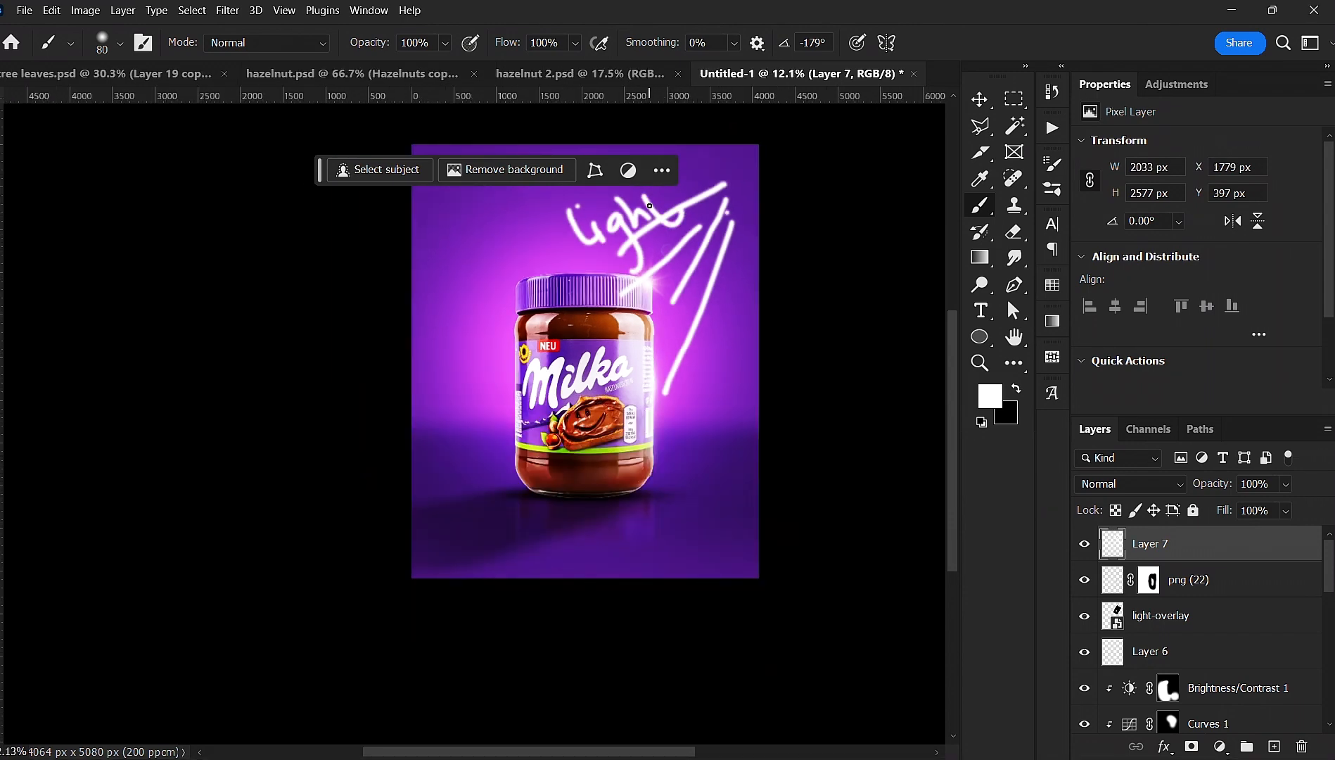
- Draw a white brush loop over the jar's right side on Layer 7 and hide that annotation layer
drag(643, 257, 599, 374)
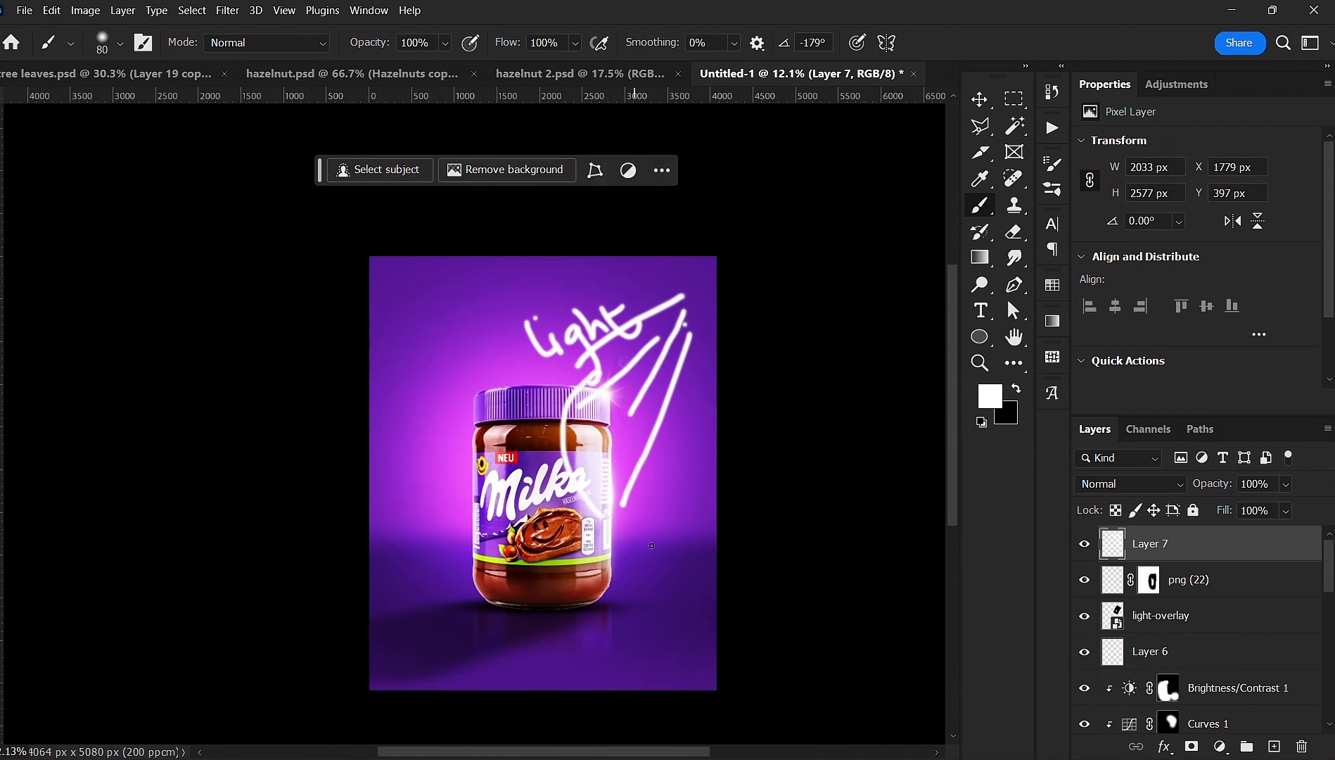
click(1084, 543)
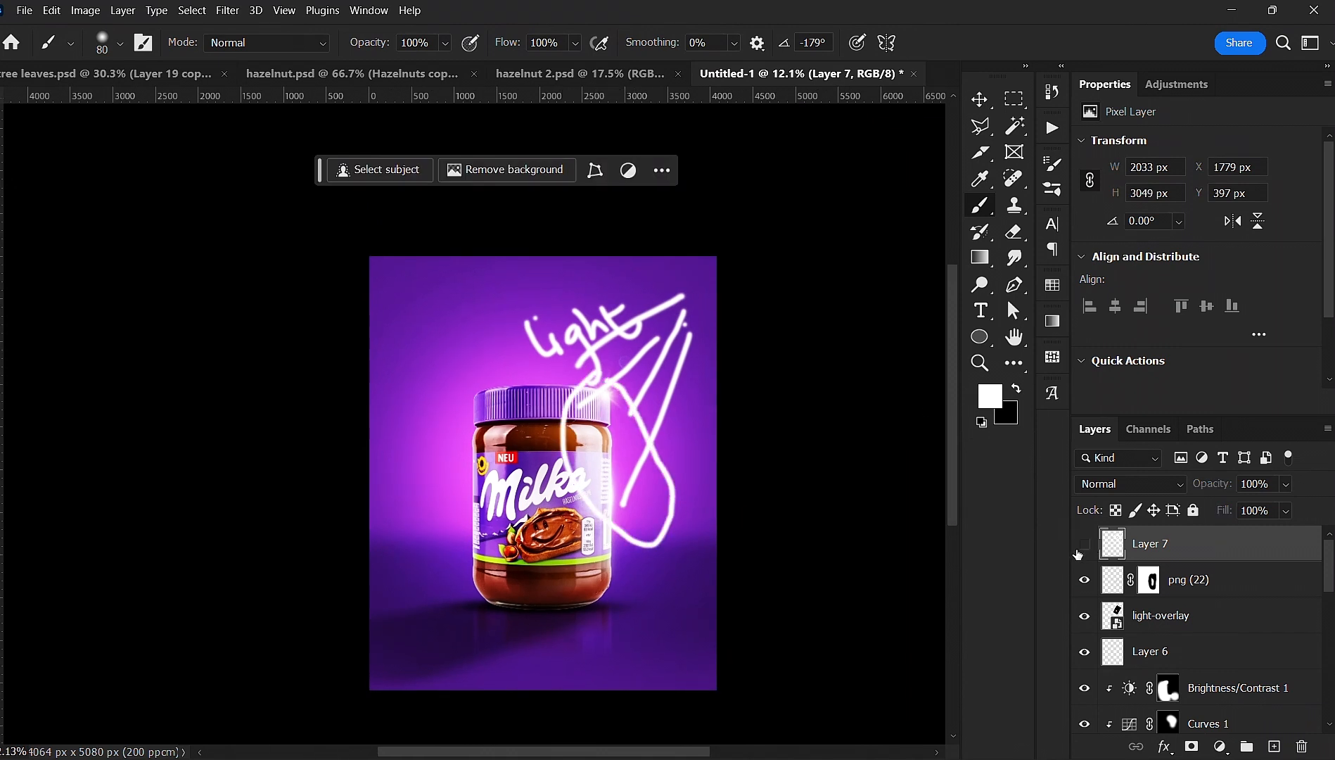
- Switch to File Explorer and look through the Graphic Elements folder for a light glow image to use on the jar
mouse_move(288, 737)
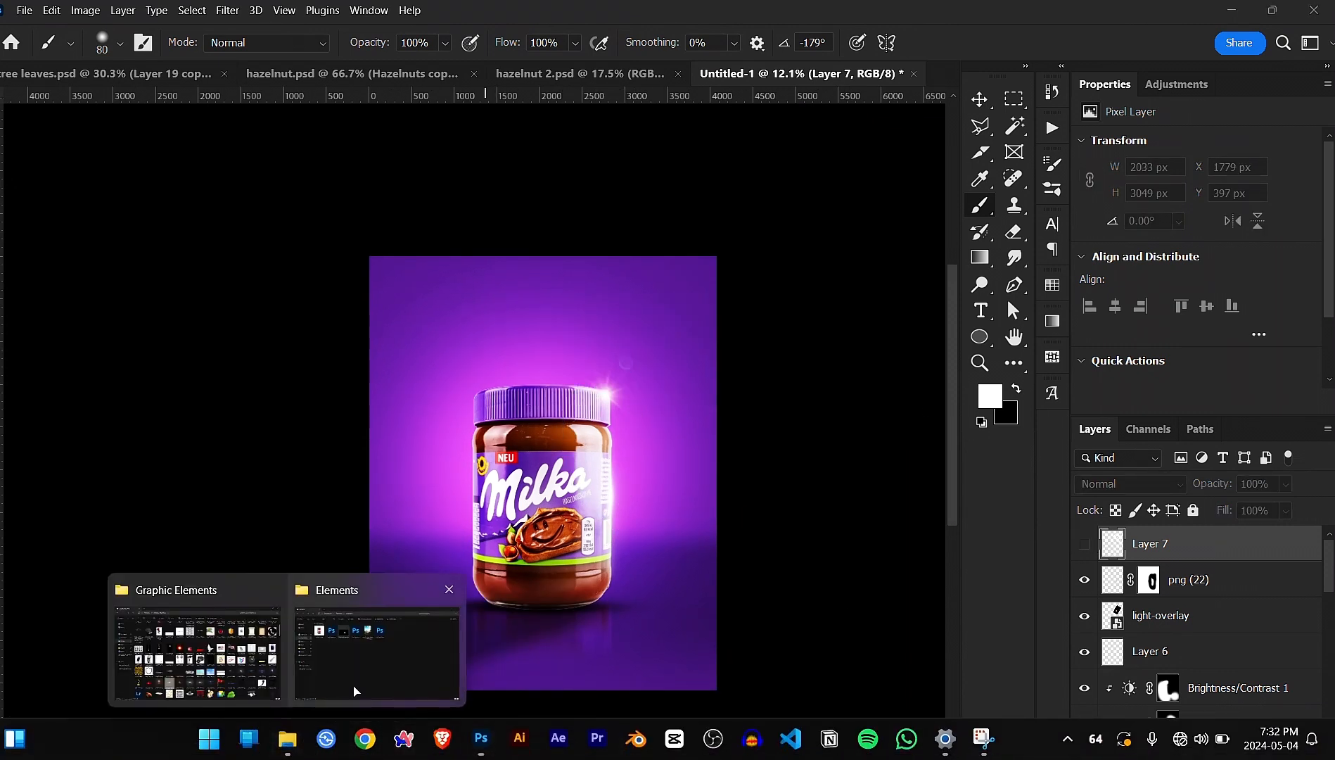
click(247, 632)
scroll(819, 472, down, 5)
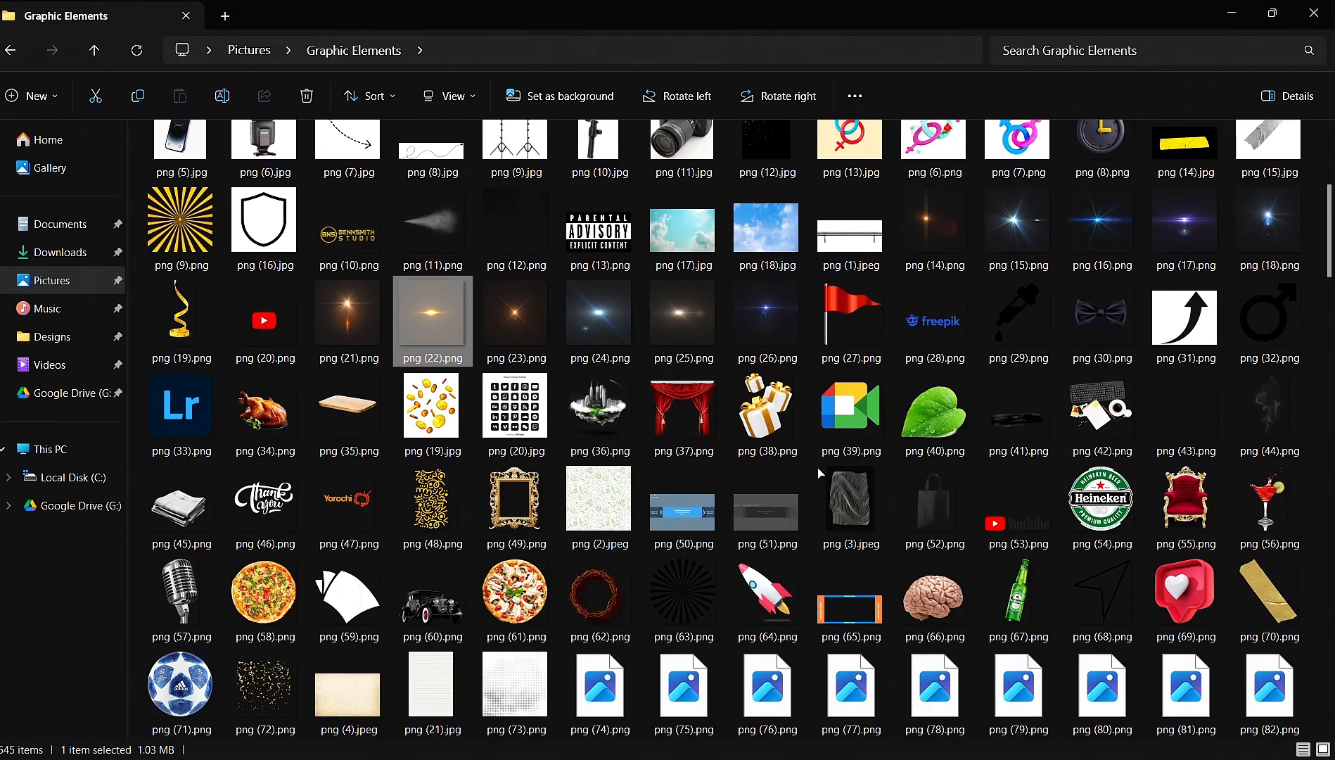
scroll(820, 472, down, 4)
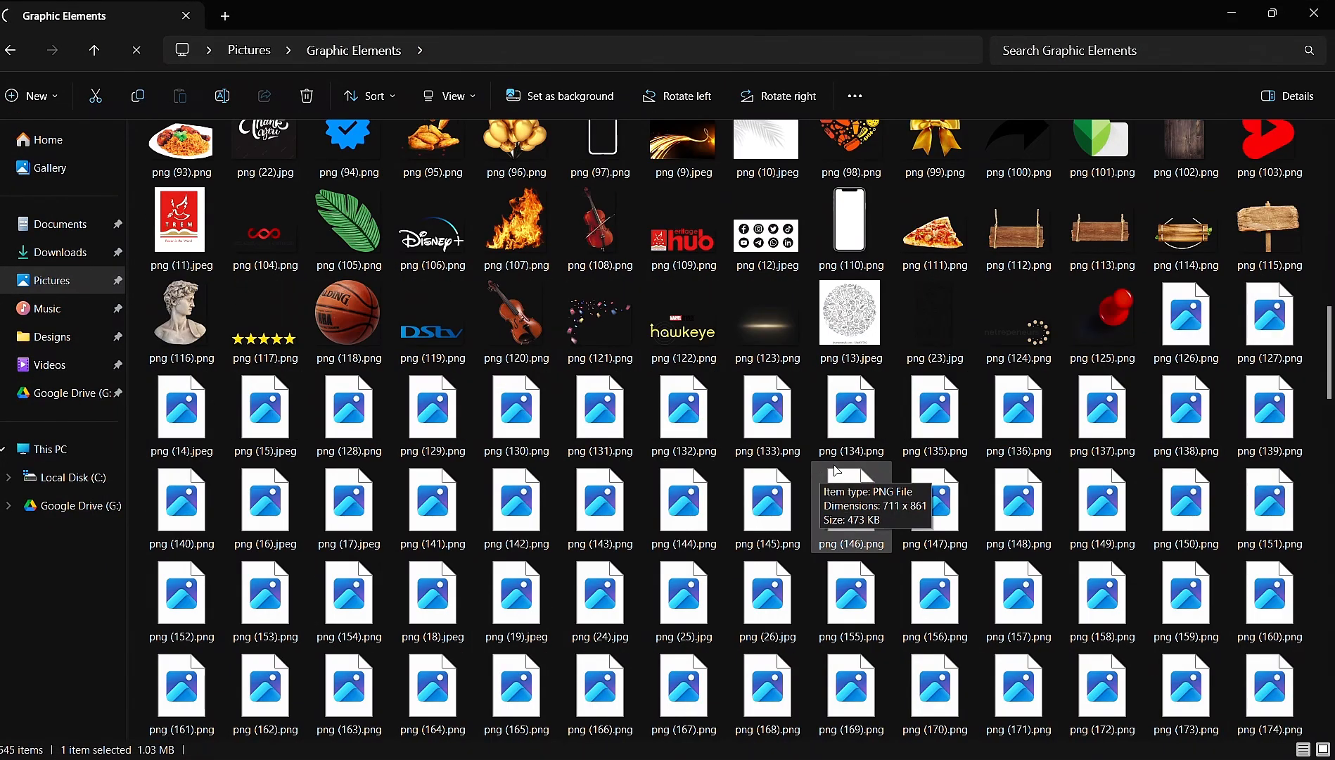
click(773, 334)
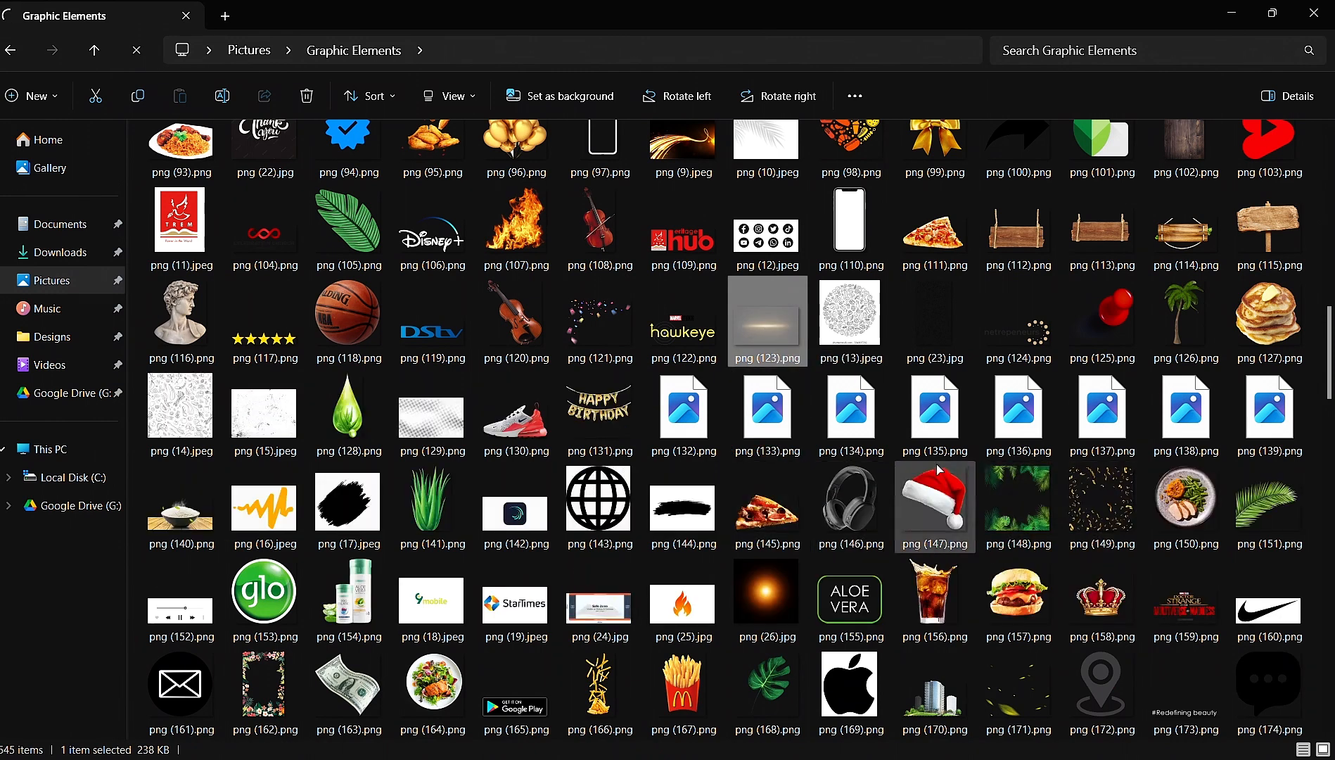
scroll(520, 408, down, 4)
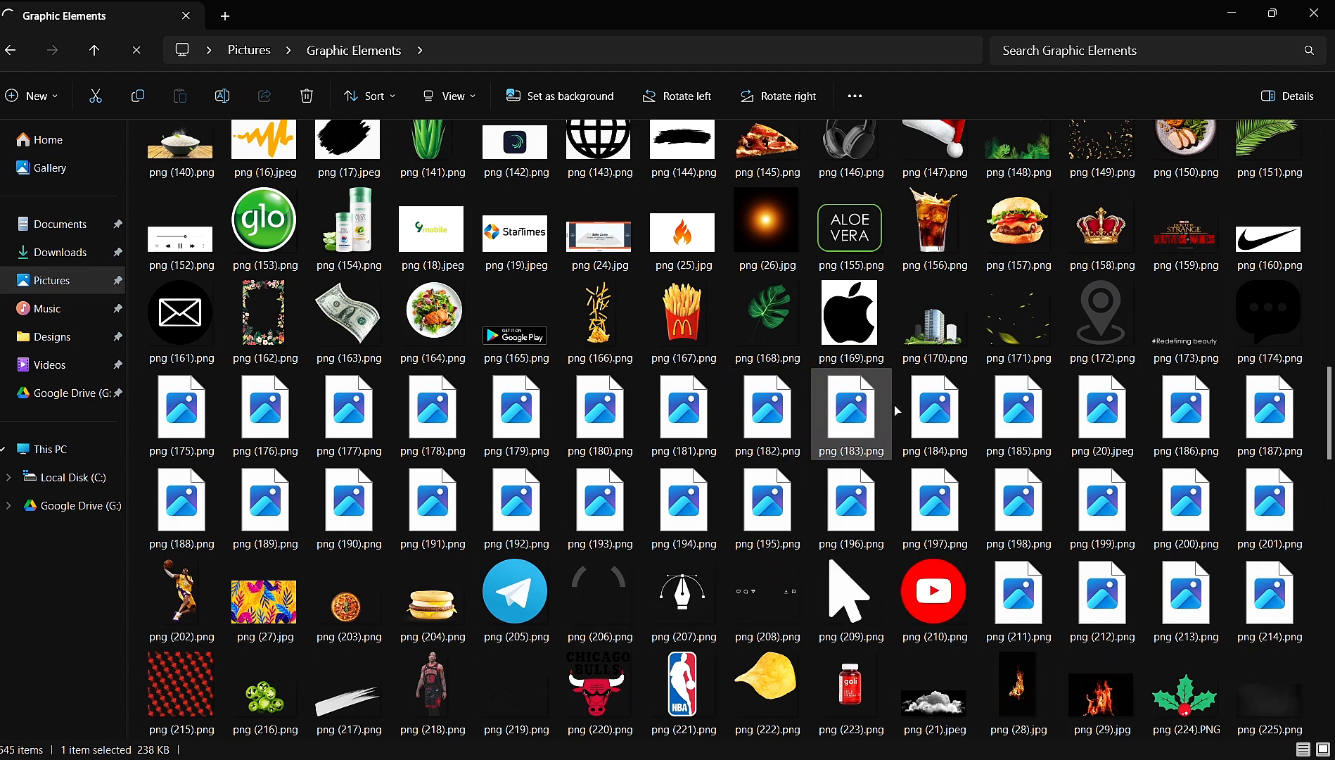
scroll(1005, 466, down, 4)
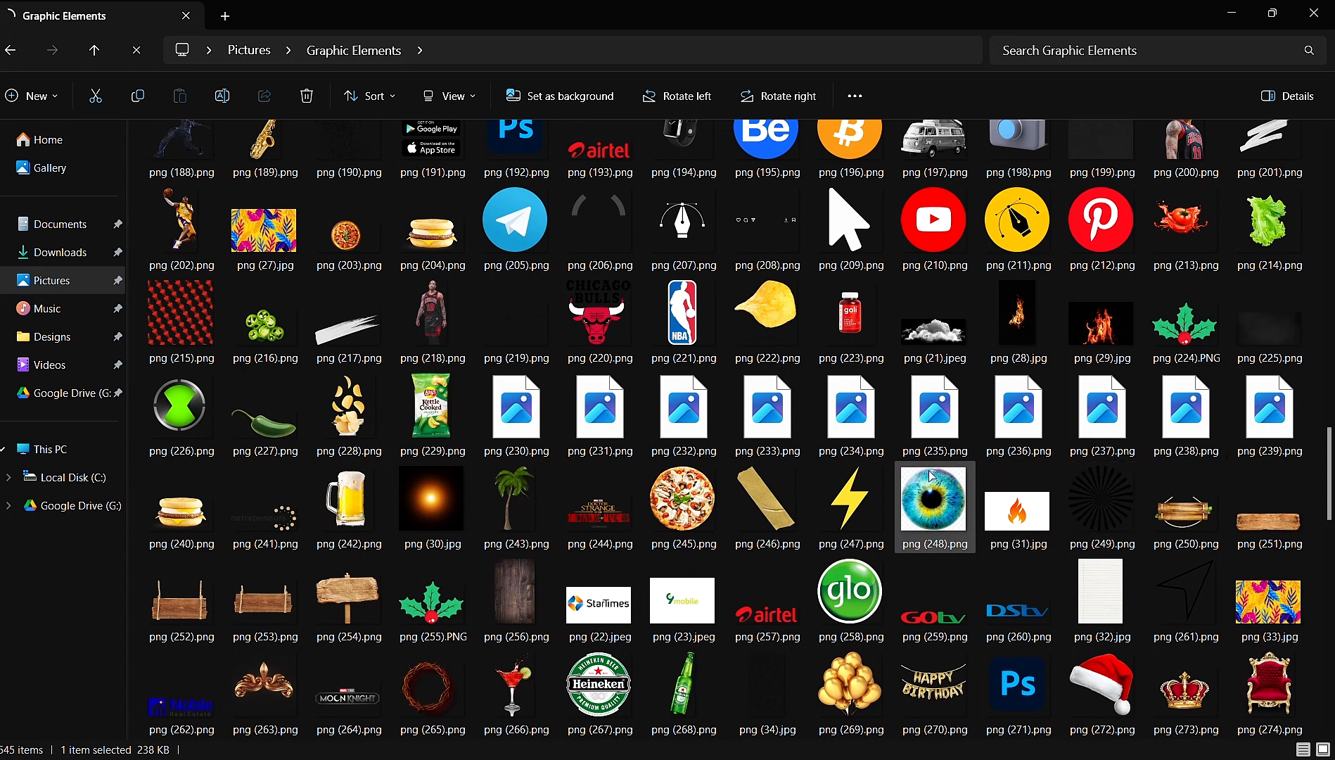
scroll(921, 475, down, 4)
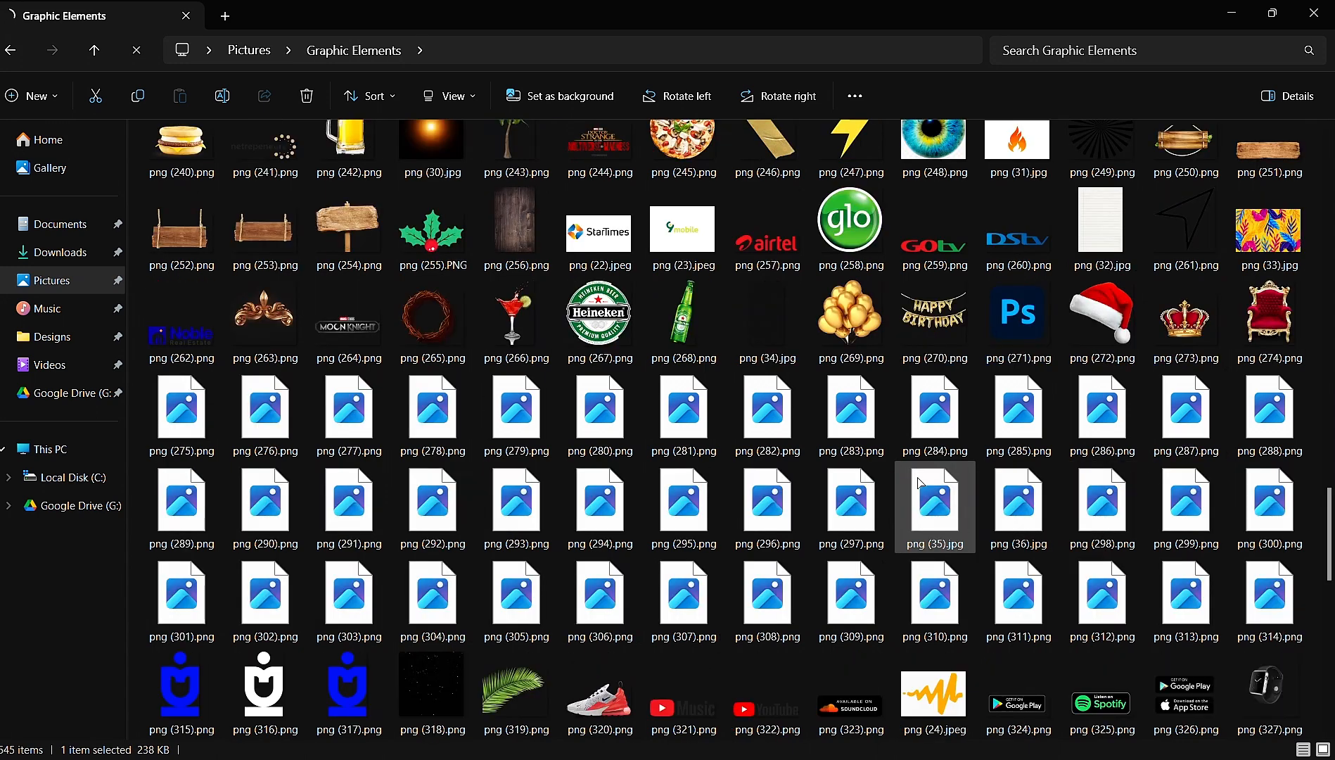
scroll(926, 498, down, 4)
scroll(927, 498, down, 5)
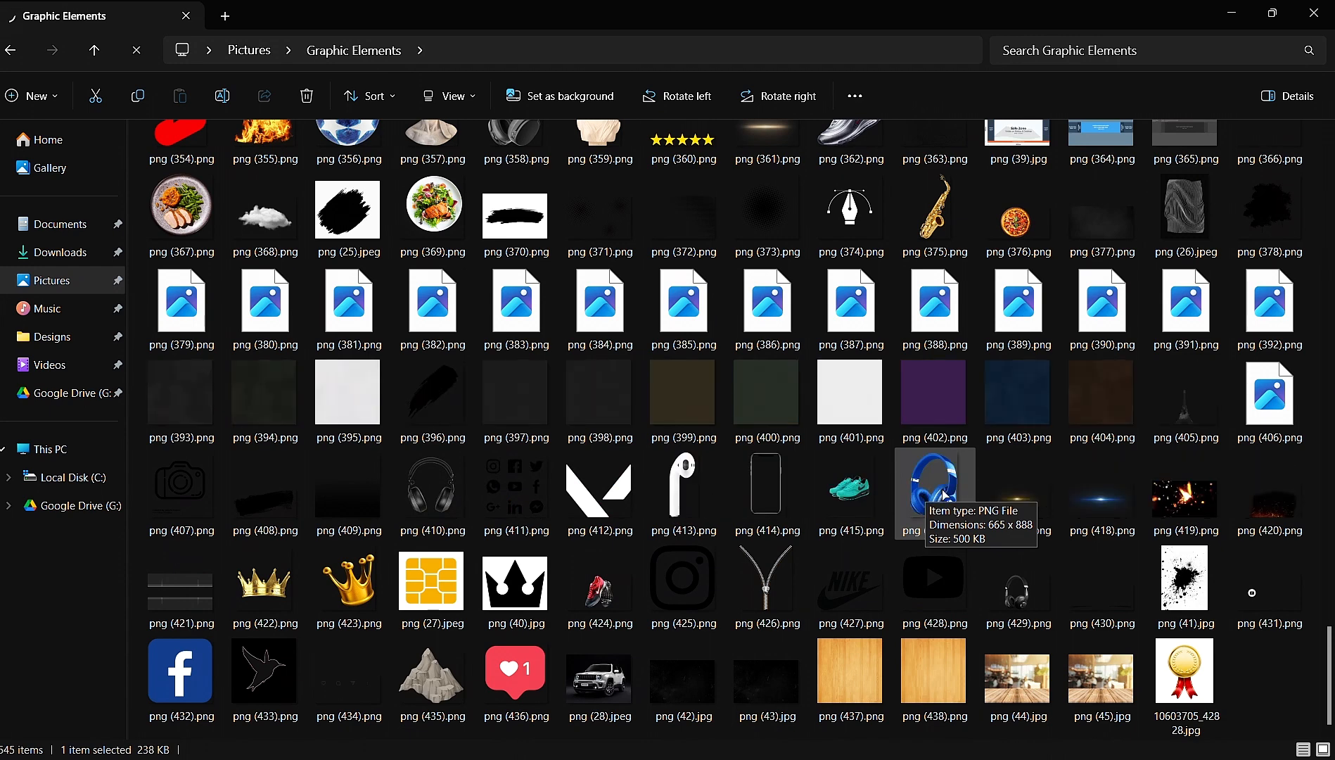
scroll(841, 550, up, 3)
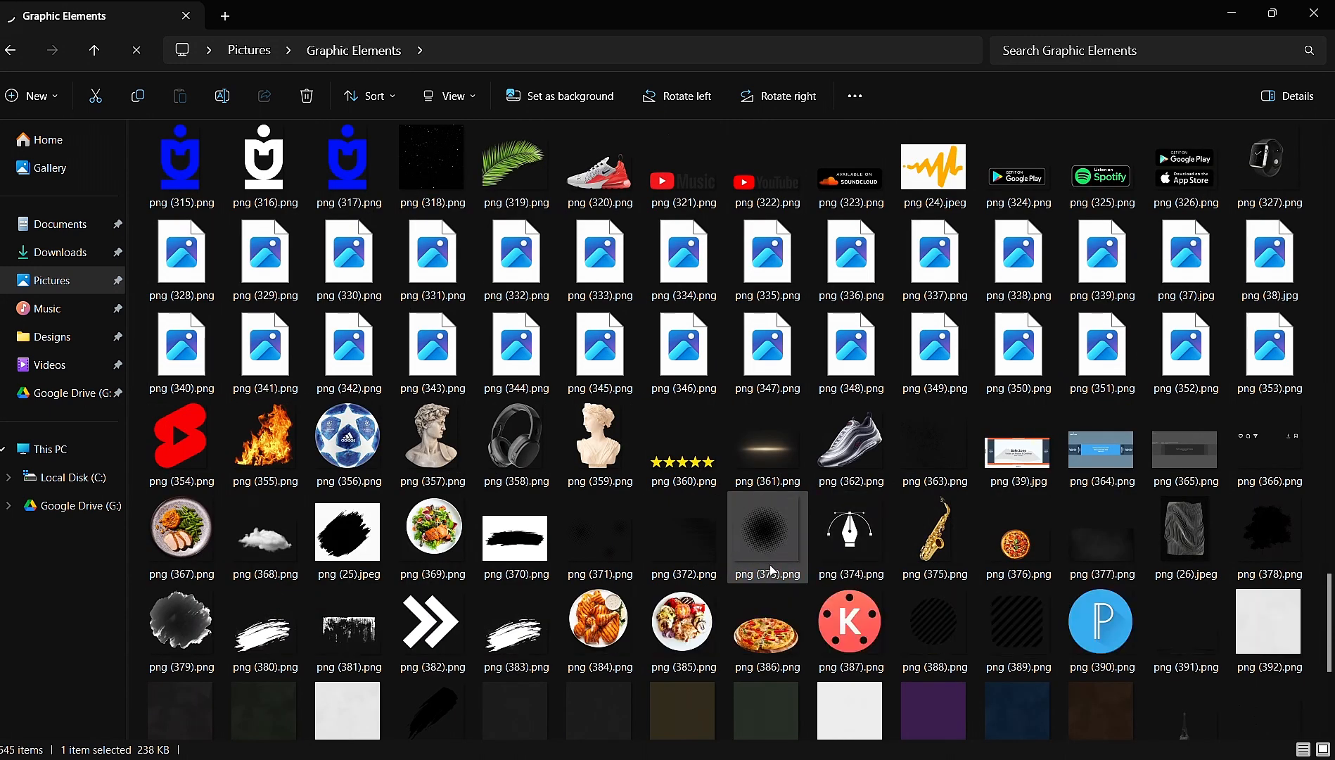
scroll(771, 569, up, 4)
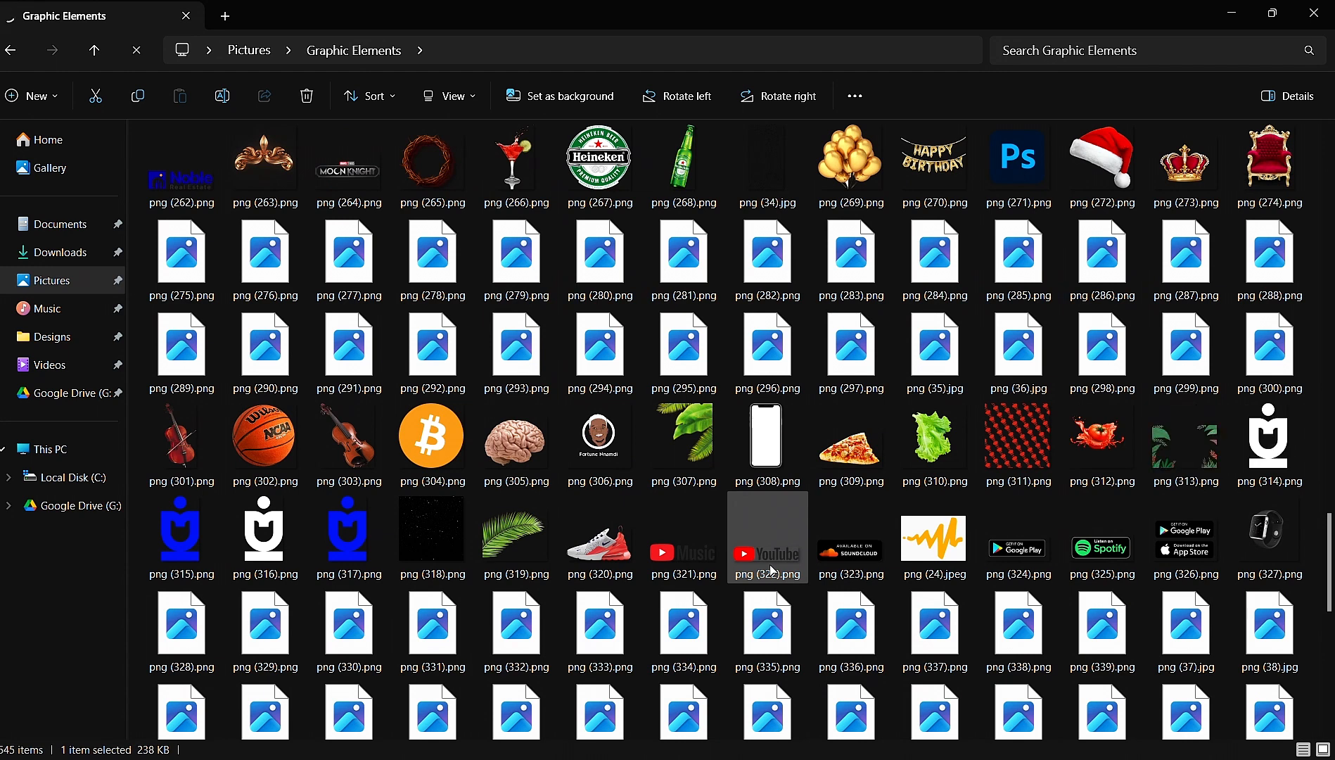
scroll(798, 564, up, 4)
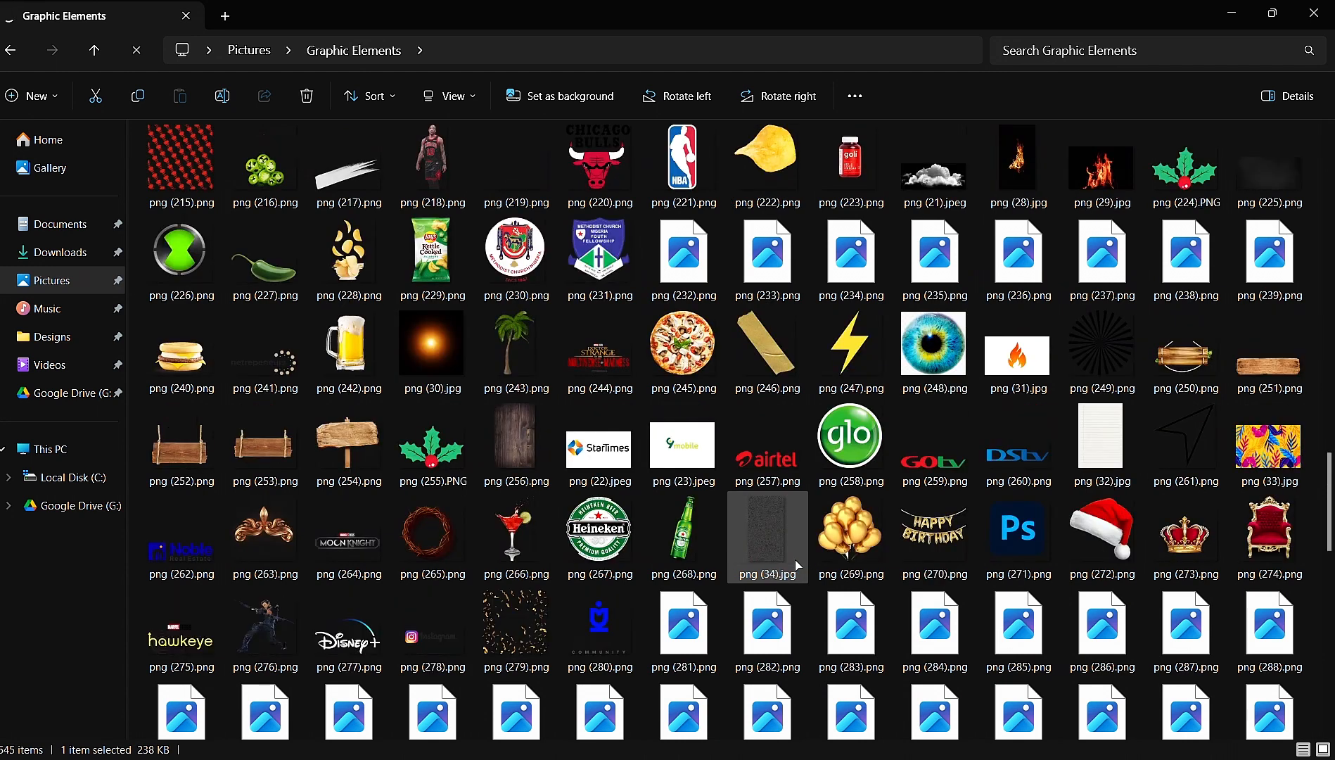
scroll(798, 565, up, 4)
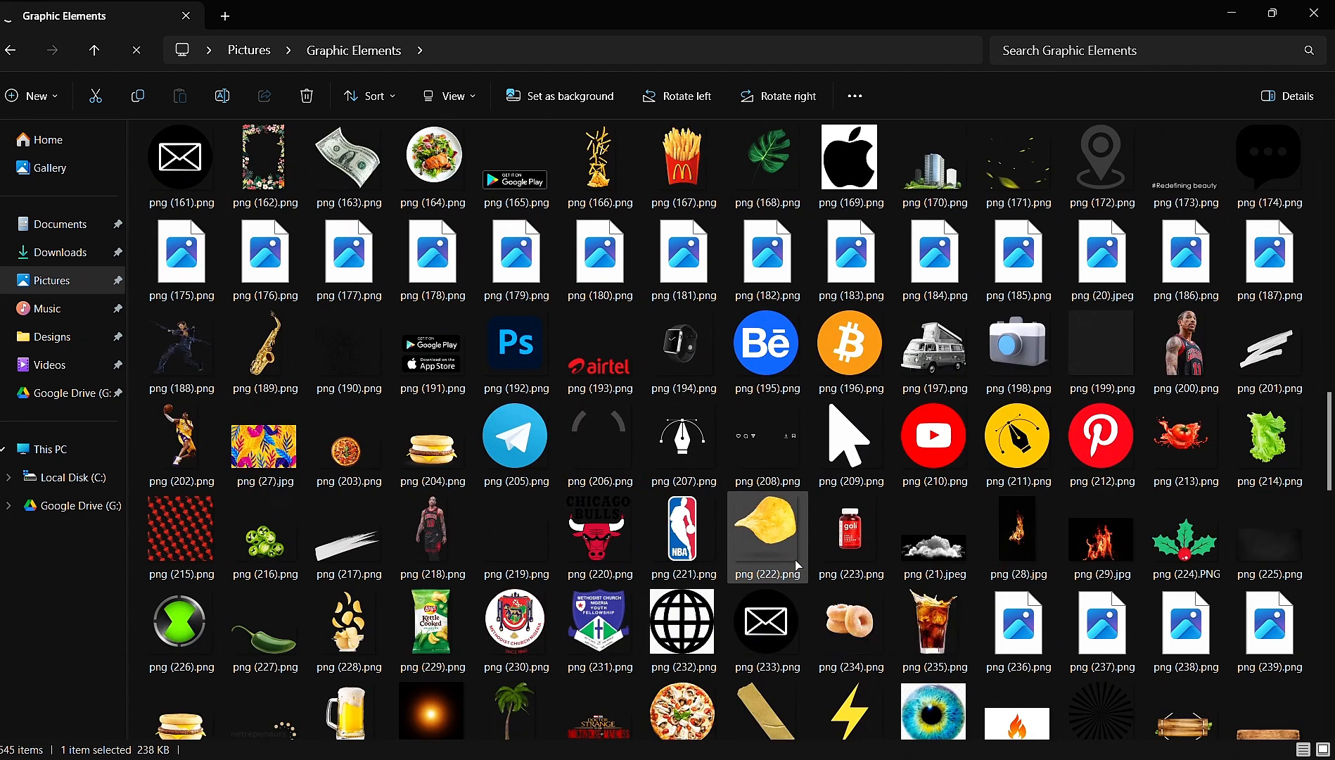
scroll(798, 565, up, 4)
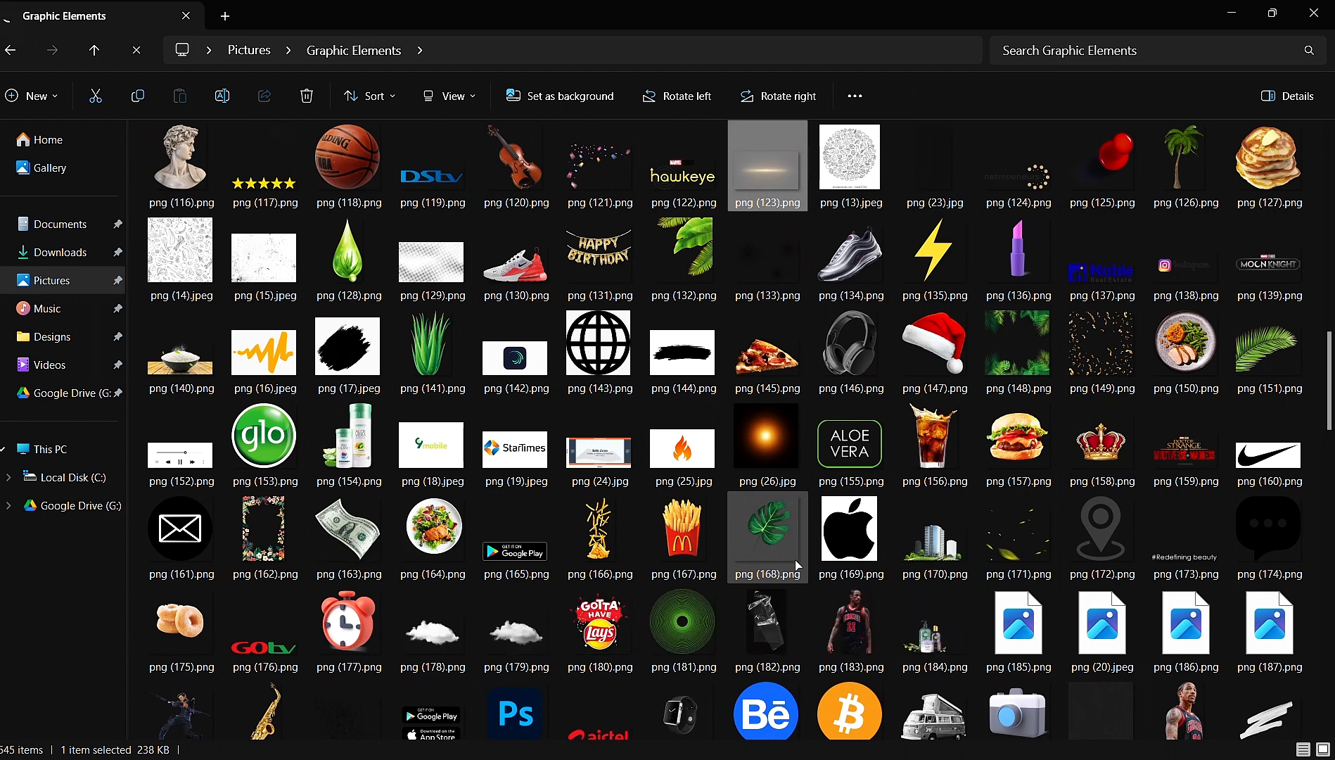
scroll(796, 565, up, 4)
scroll(641, 557, up, 4)
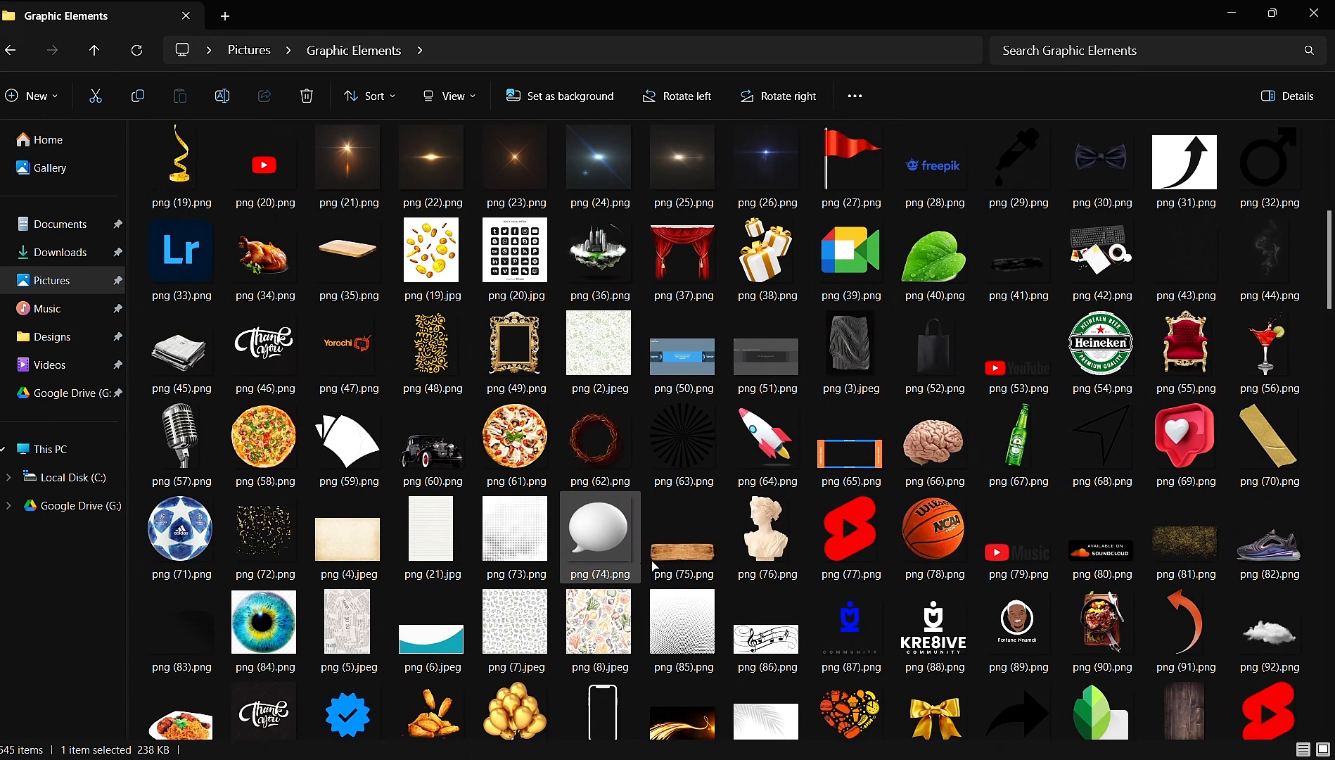
scroll(654, 567, up, 4)
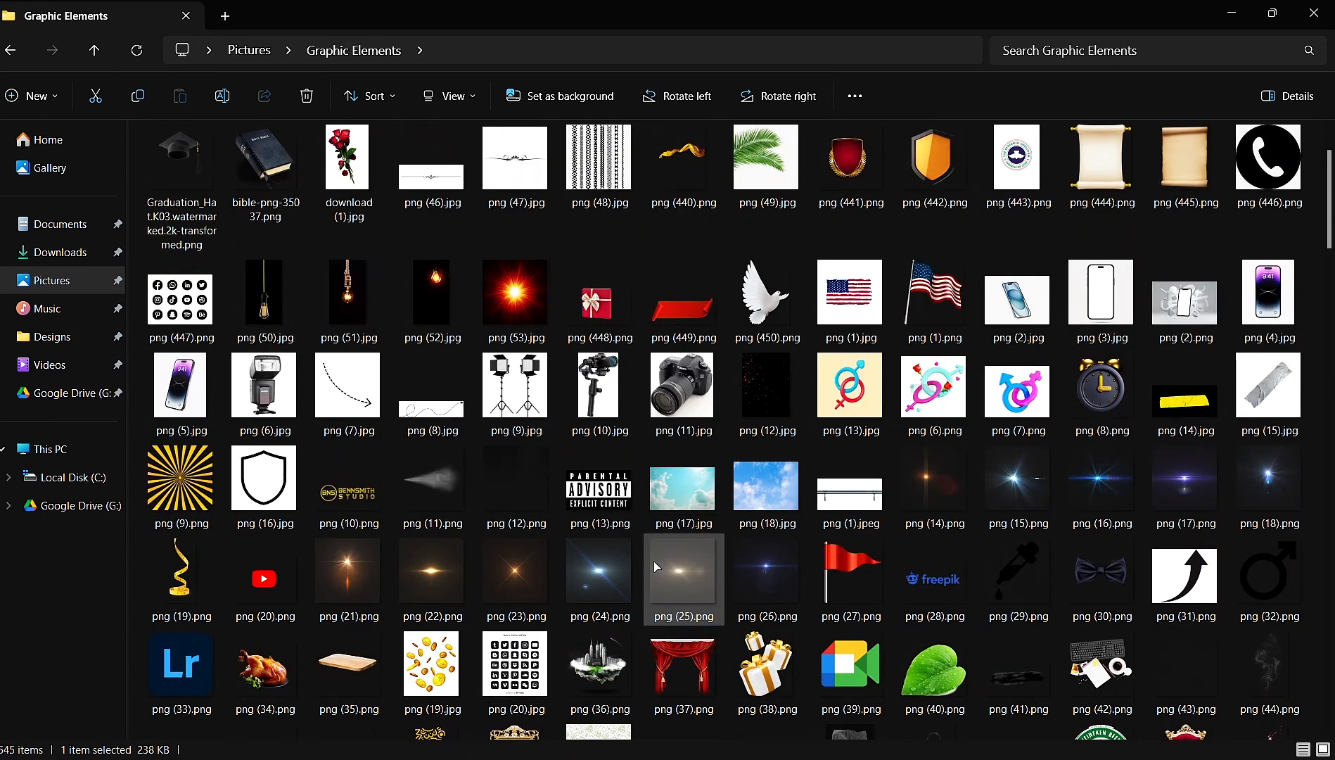
scroll(654, 567, up, 2)
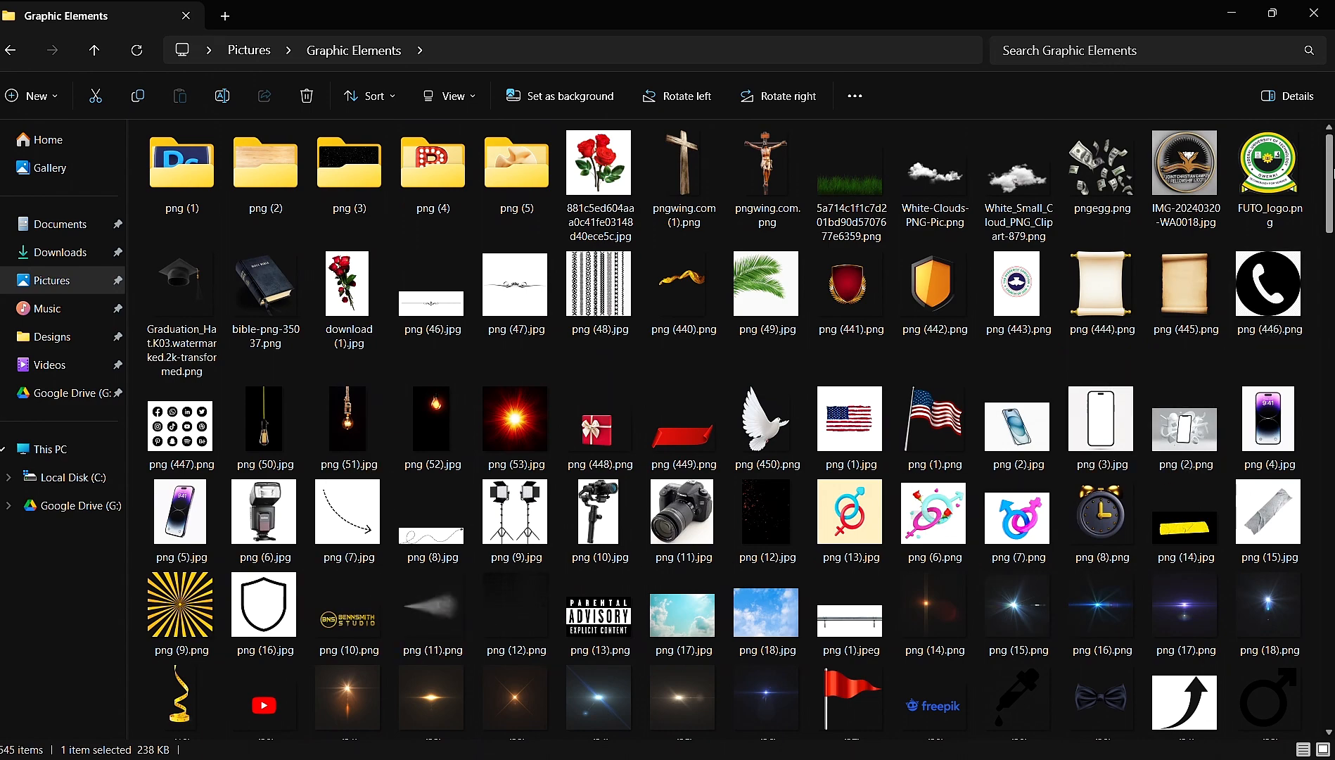
scroll(996, 658, down, 5)
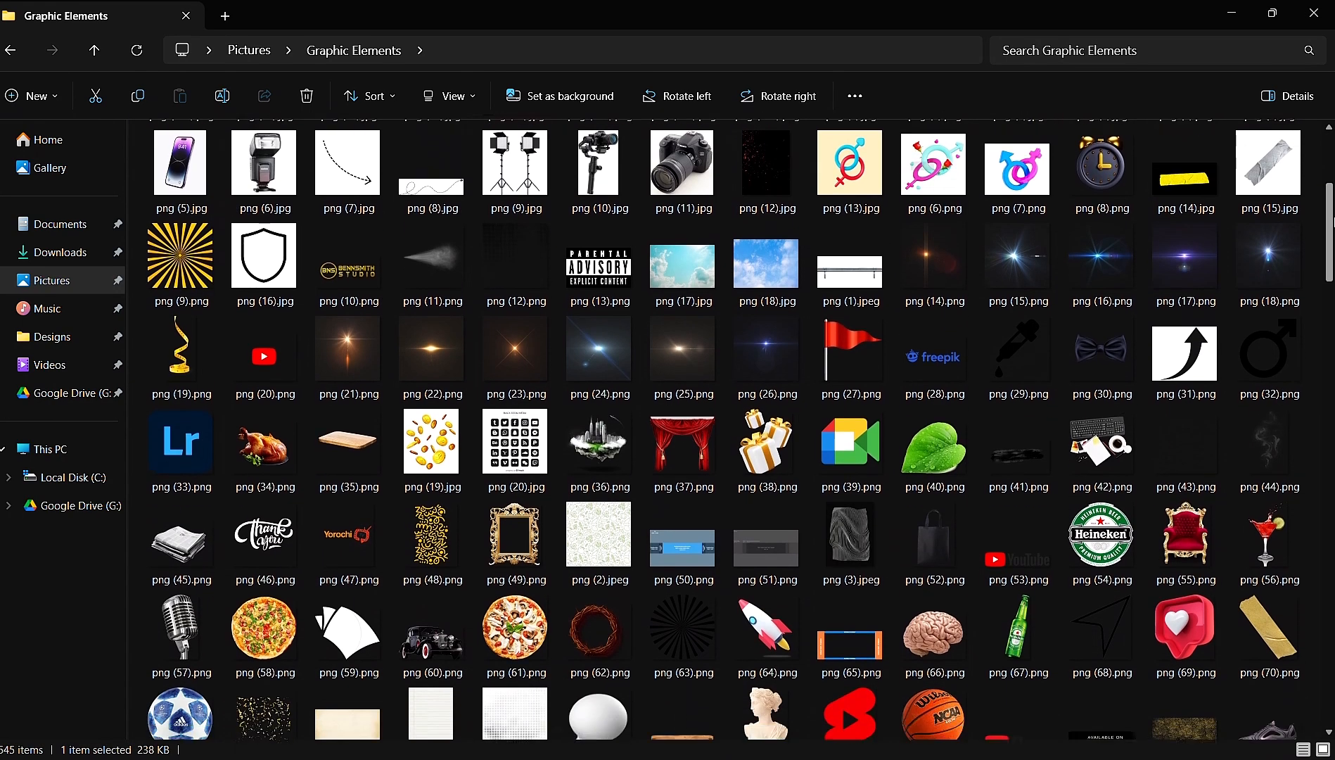
scroll(768, 464, down, 5)
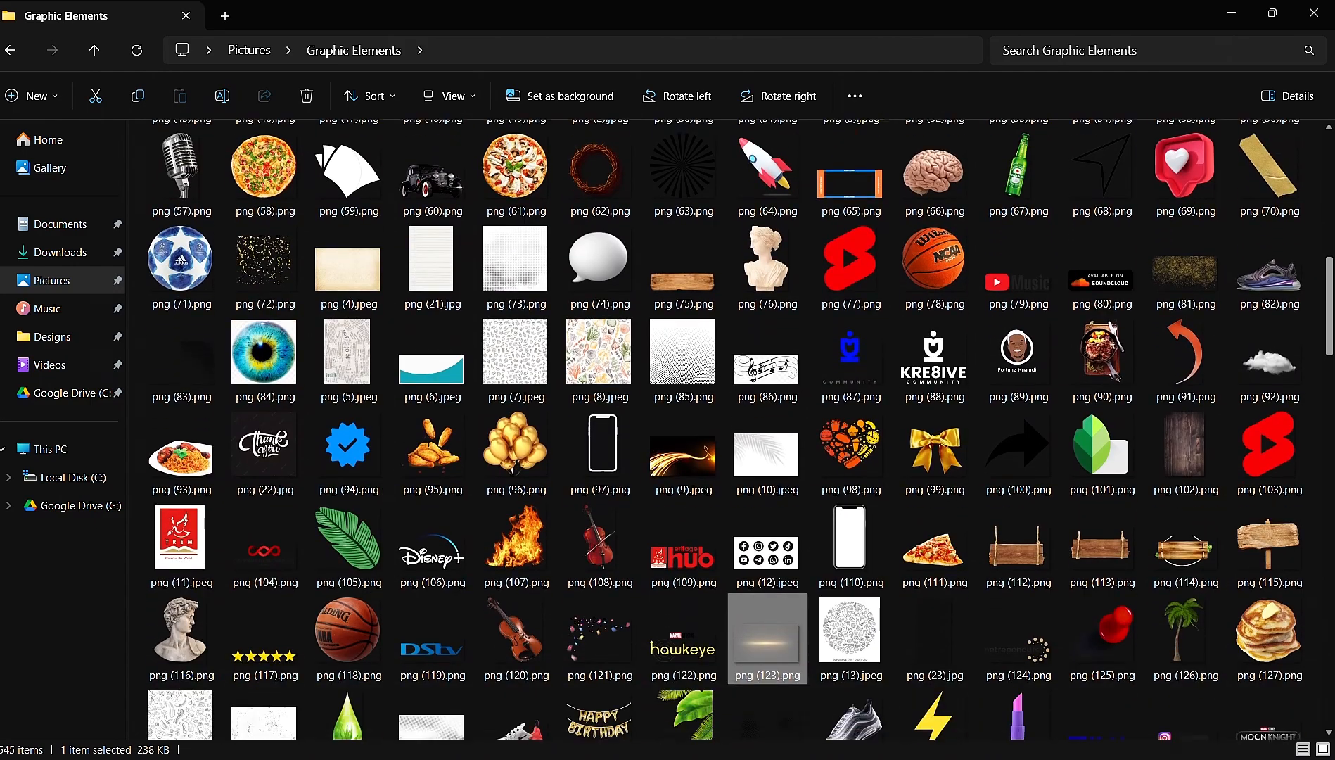
scroll(1259, 249, down, 5)
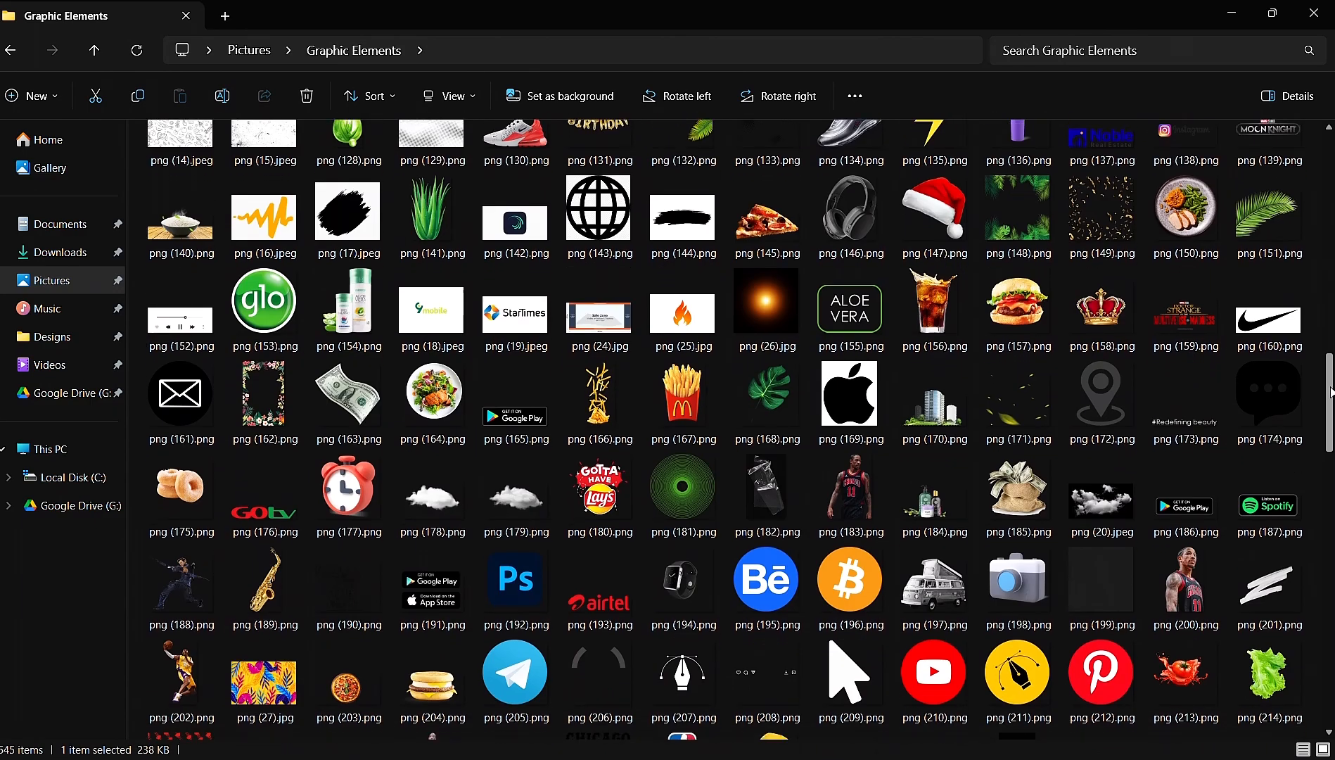
- Place png (26).jpg, the orange glow on black, from the folder into the Photoshop poster document
click(765, 302)
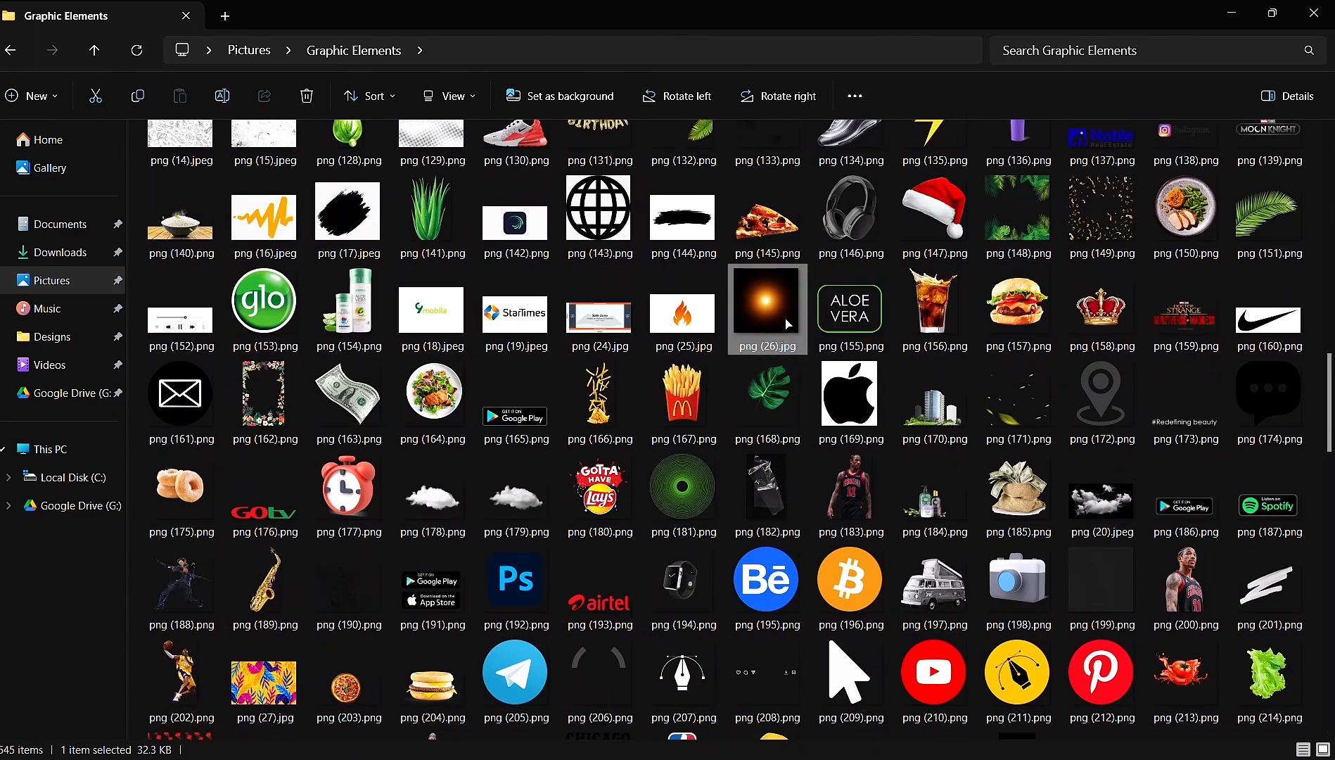
click(480, 754)
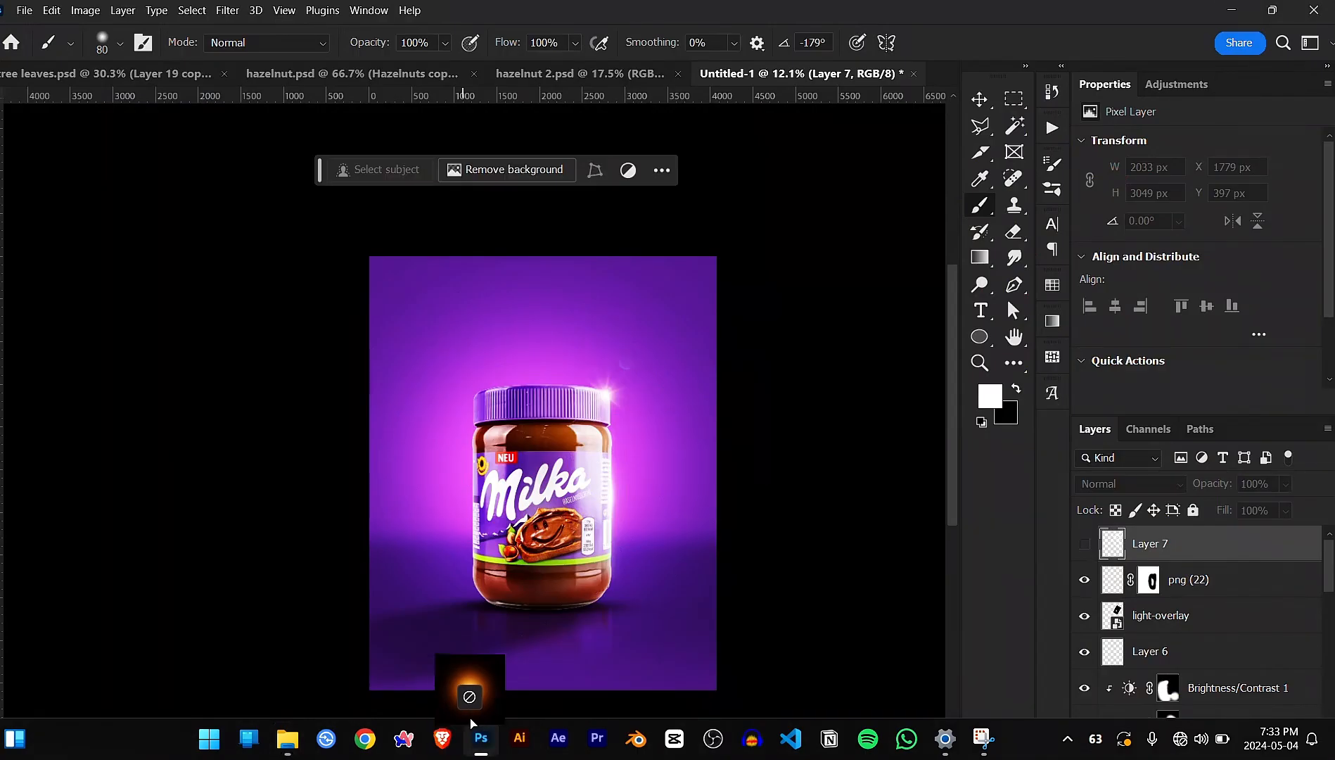
drag(631, 369, 620, 310)
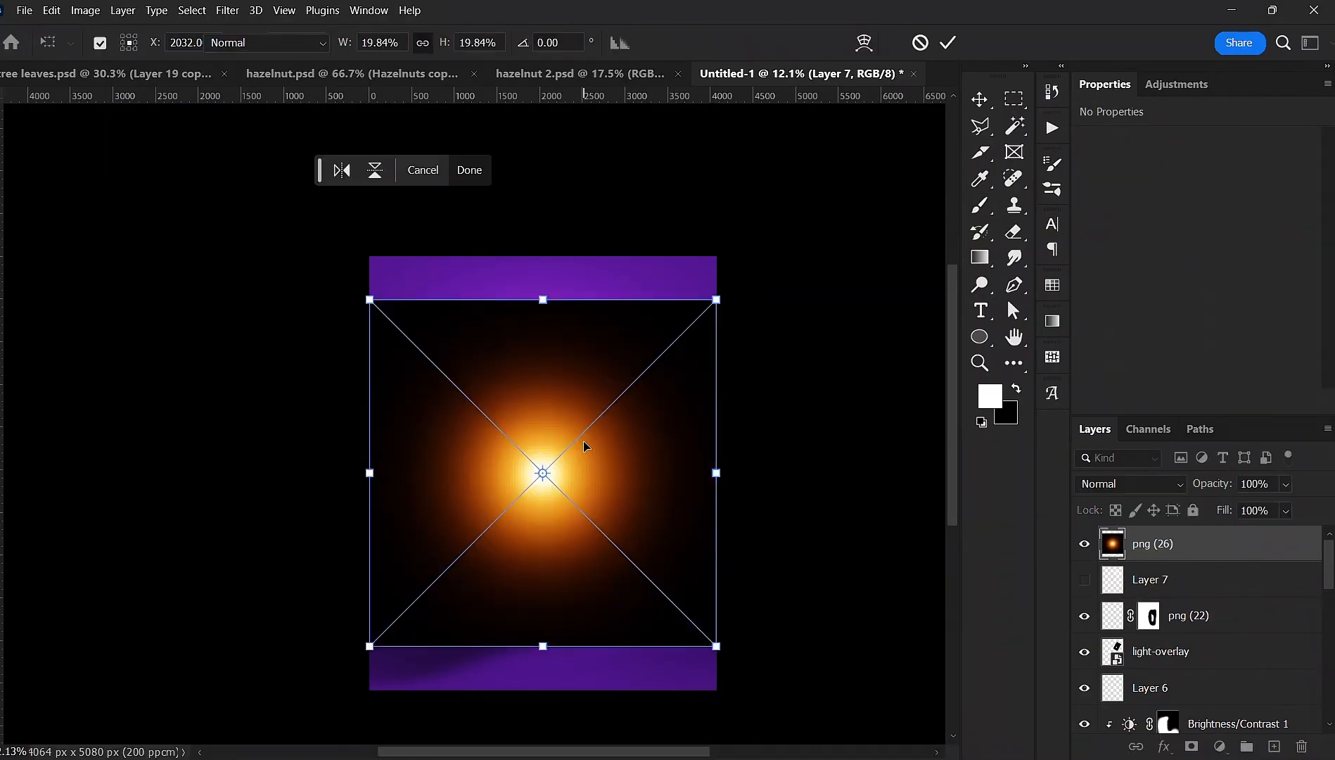
- Set the placed glow's blending mode to Screen and add an empty layer above it
click(1144, 485)
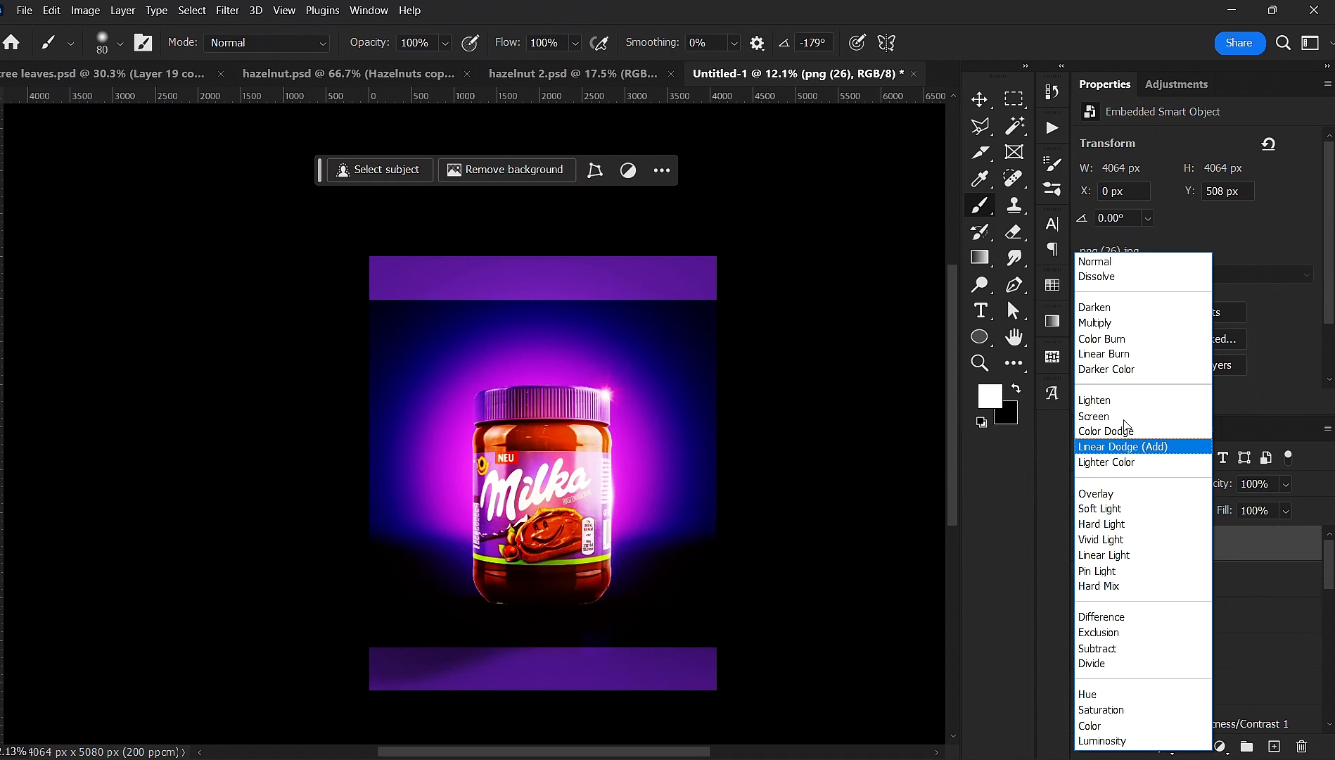
click(1124, 420)
key(ctrl+shift+alt+n)
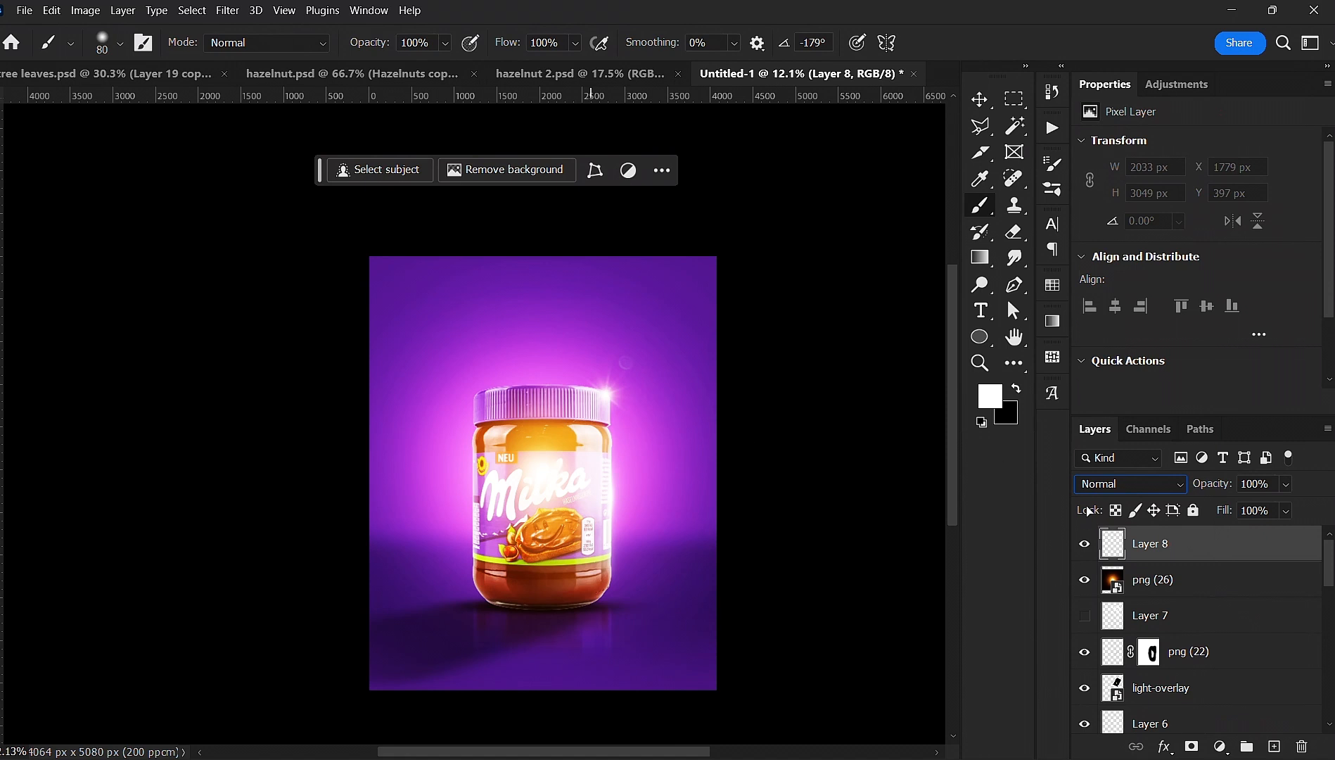
- Move the glow to the poster's upper-right area, and rasterize and desaturate its layer
key(v)
drag(566, 546, 706, 392)
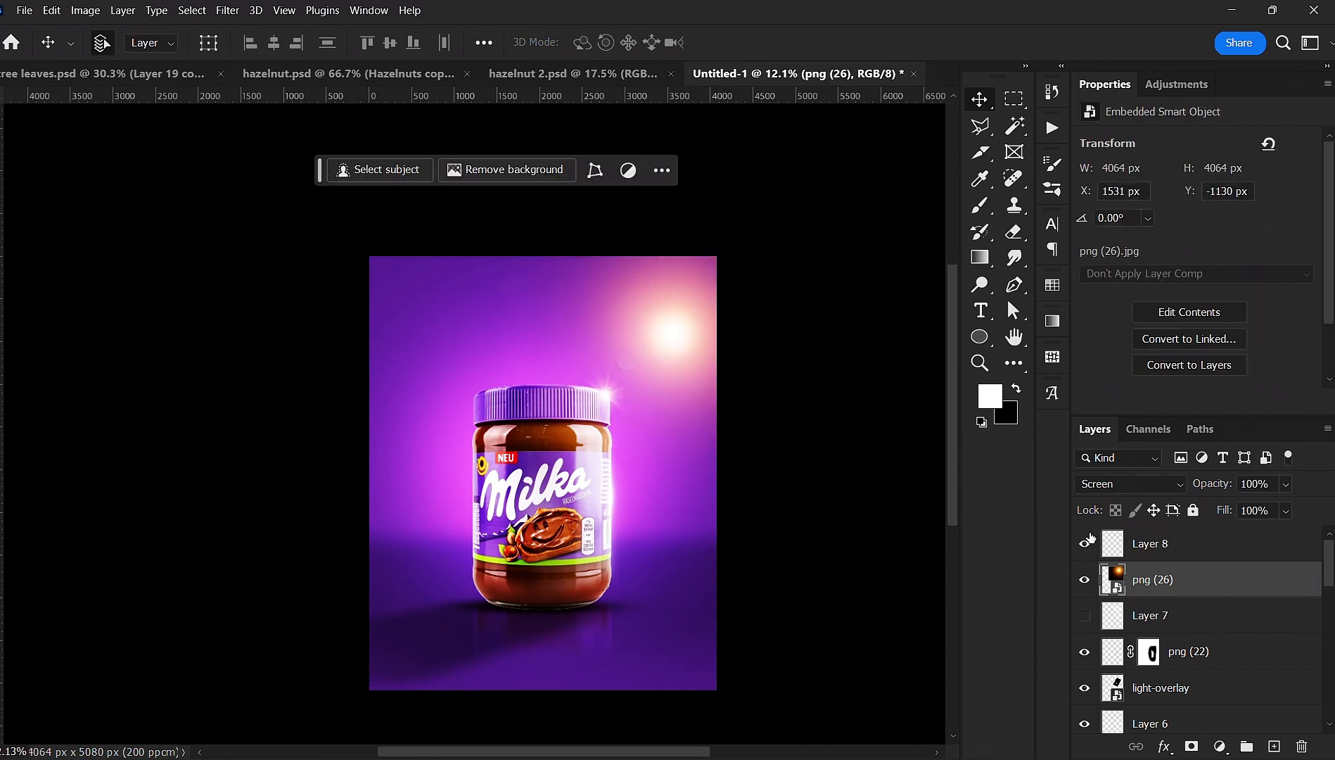
right_click(1213, 580)
click(1123, 381)
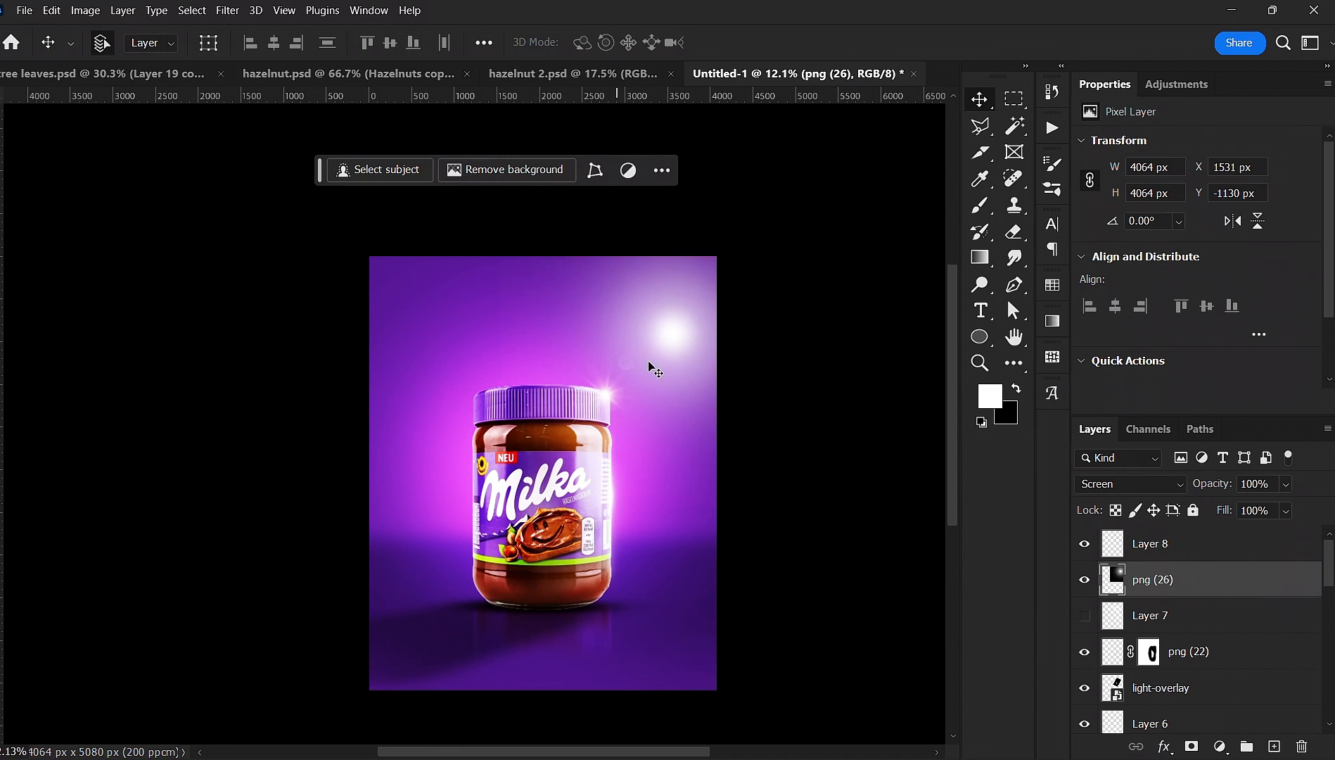
- Move the white glow down onto the jar's right edge beside the label
drag(658, 322, 597, 452)
scroll(597, 452, up, 3)
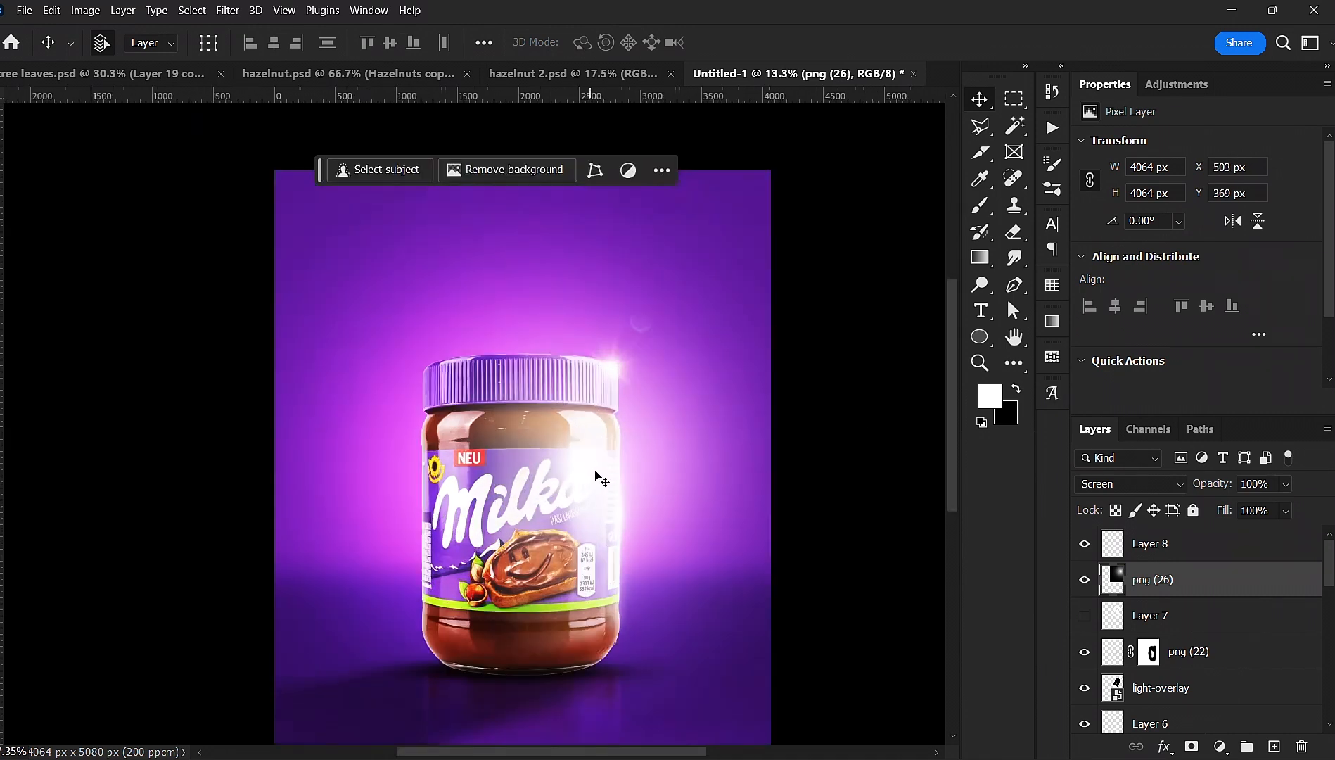
drag(578, 387, 567, 344)
drag(582, 415, 609, 463)
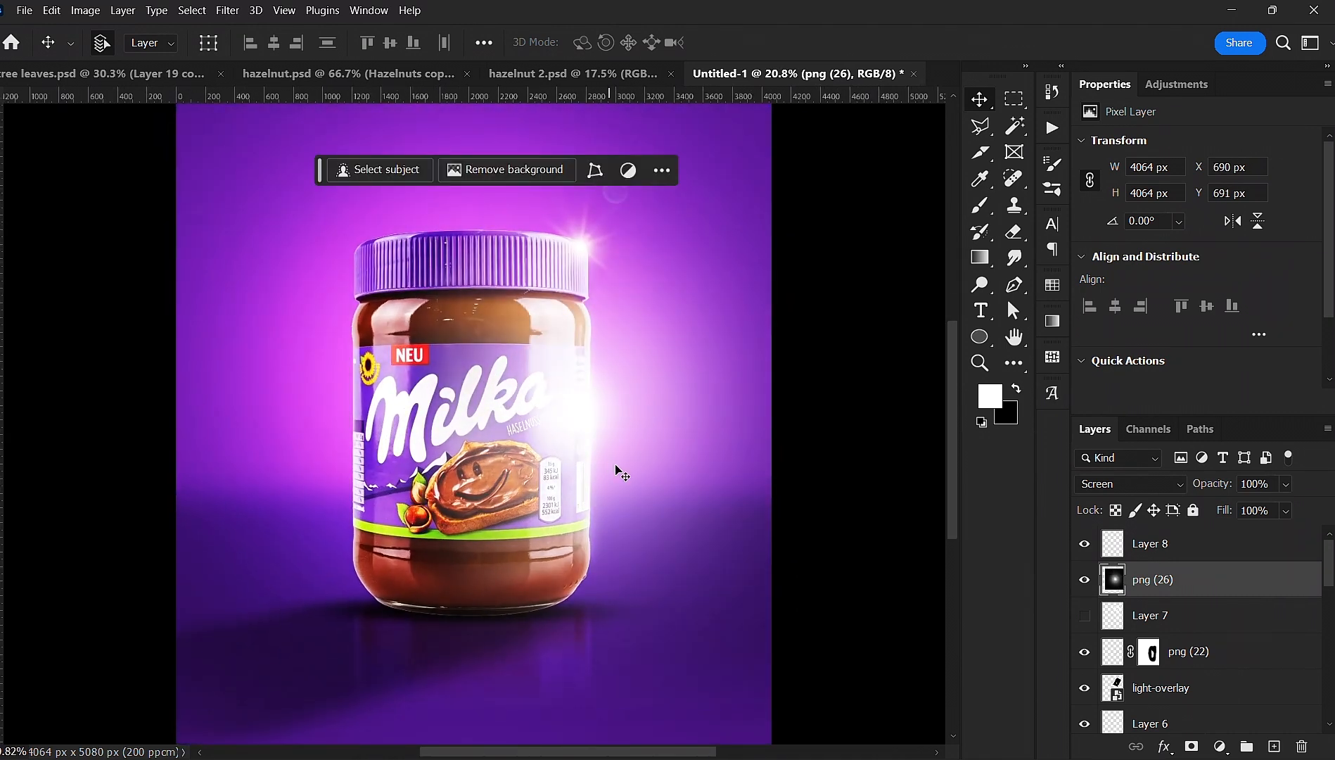
- Transform the glow into a thin vertical streak about 120 × 1682 px and place it along the jar's right edge
key(ctrl+t)
drag(872, 408, 657, 421)
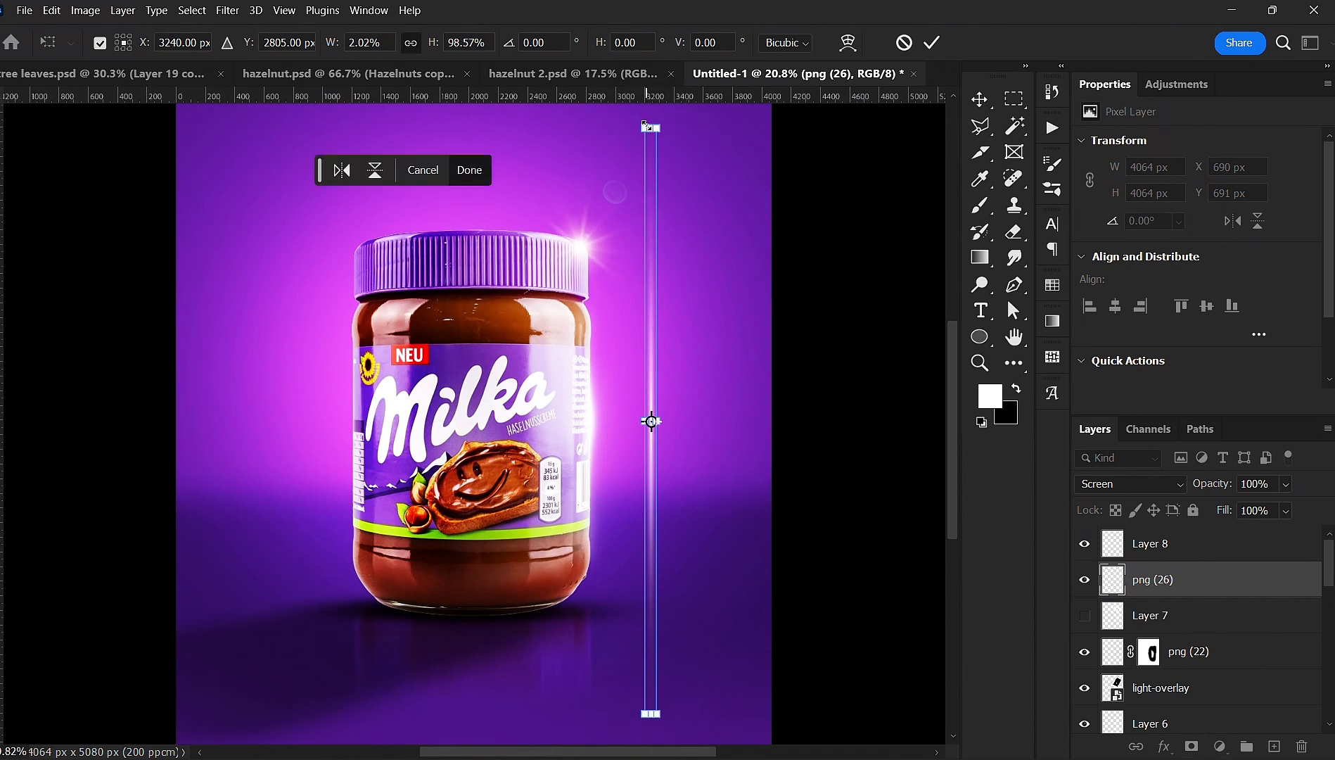
drag(654, 124, 640, 297)
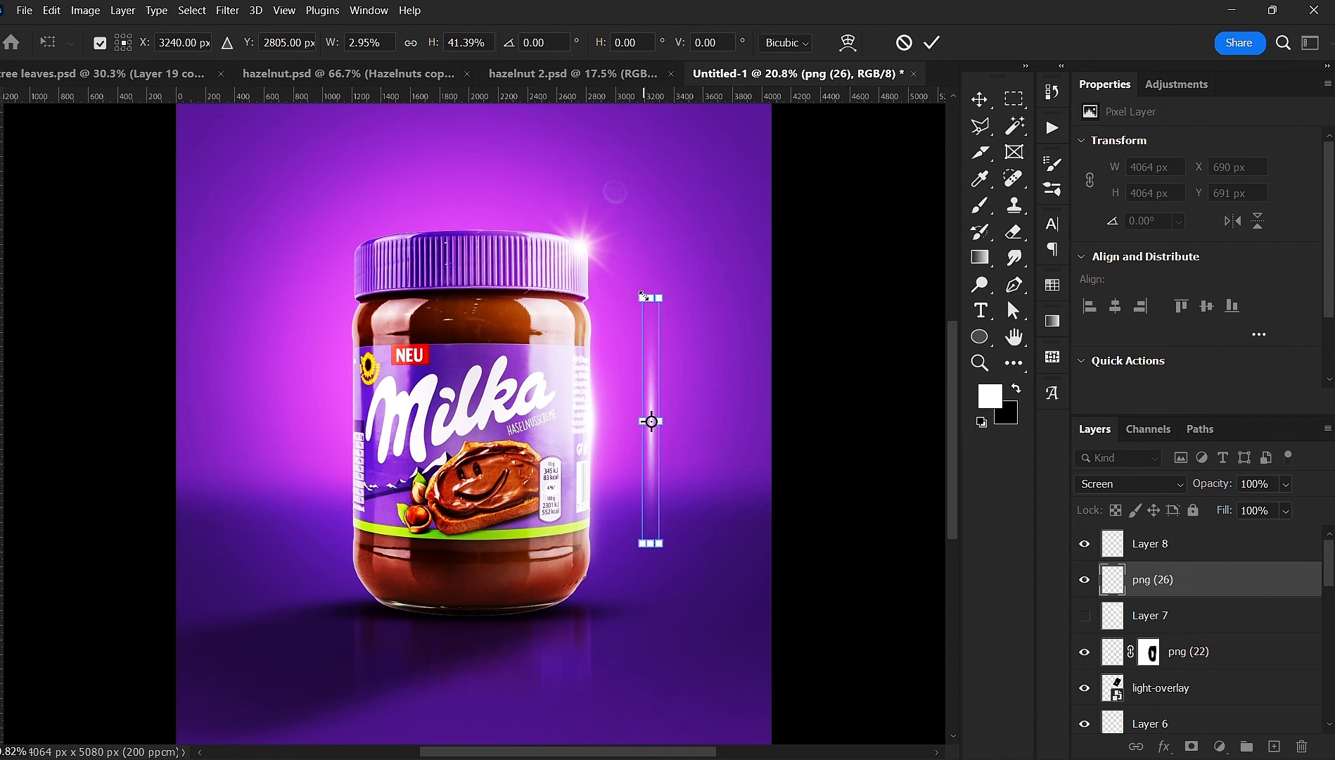
key(Return)
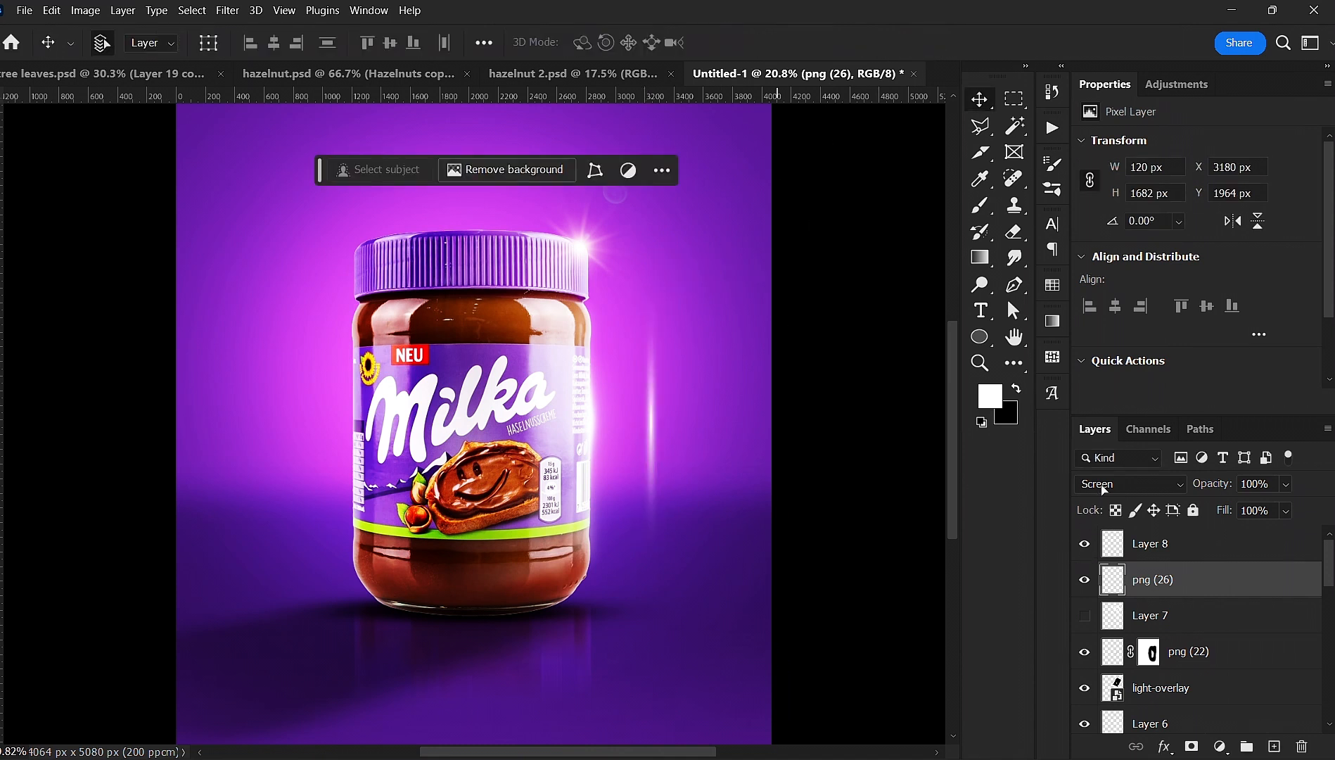
mouse_move(591, 424)
mouse_down()
mouse_move(654, 428)
mouse_move(588, 427)
mouse_up()
mouse_move(701, 418)
mouse_down()
mouse_move(658, 377)
mouse_move(596, 381)
mouse_move(591, 431)
mouse_move(590, 420)
mouse_up()
- Stretch the masked glow layer png (22) vertically to 3596 px tall, keeping its 854 px width
key(ctrl+t)
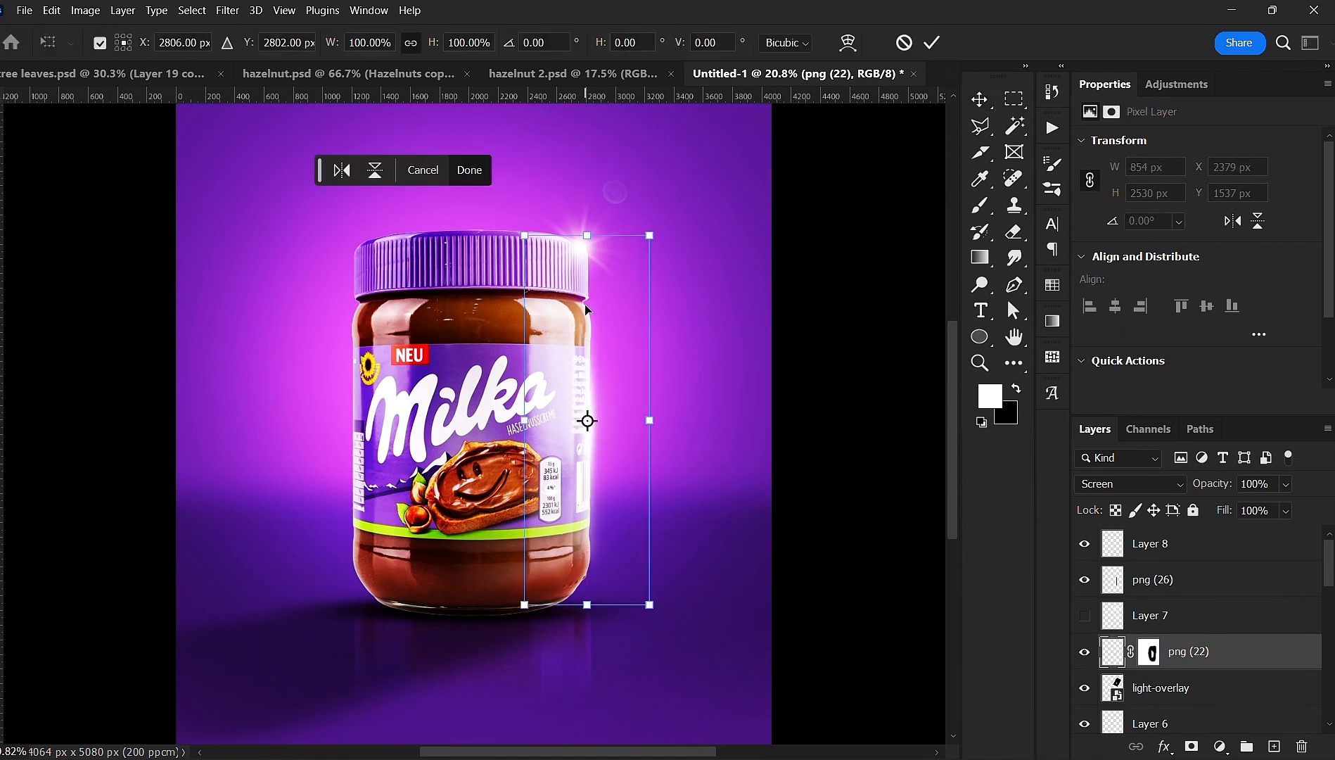
drag(590, 234, 589, 157)
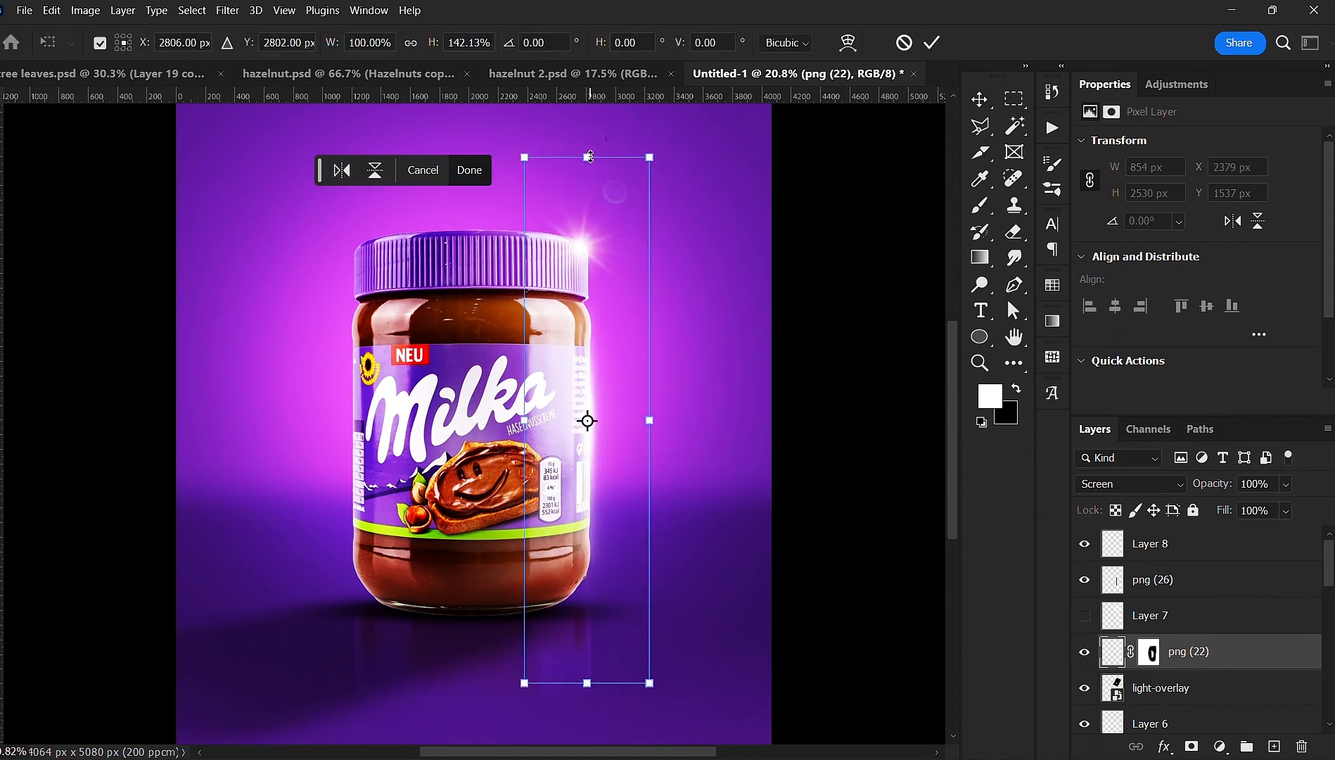
key(Return)
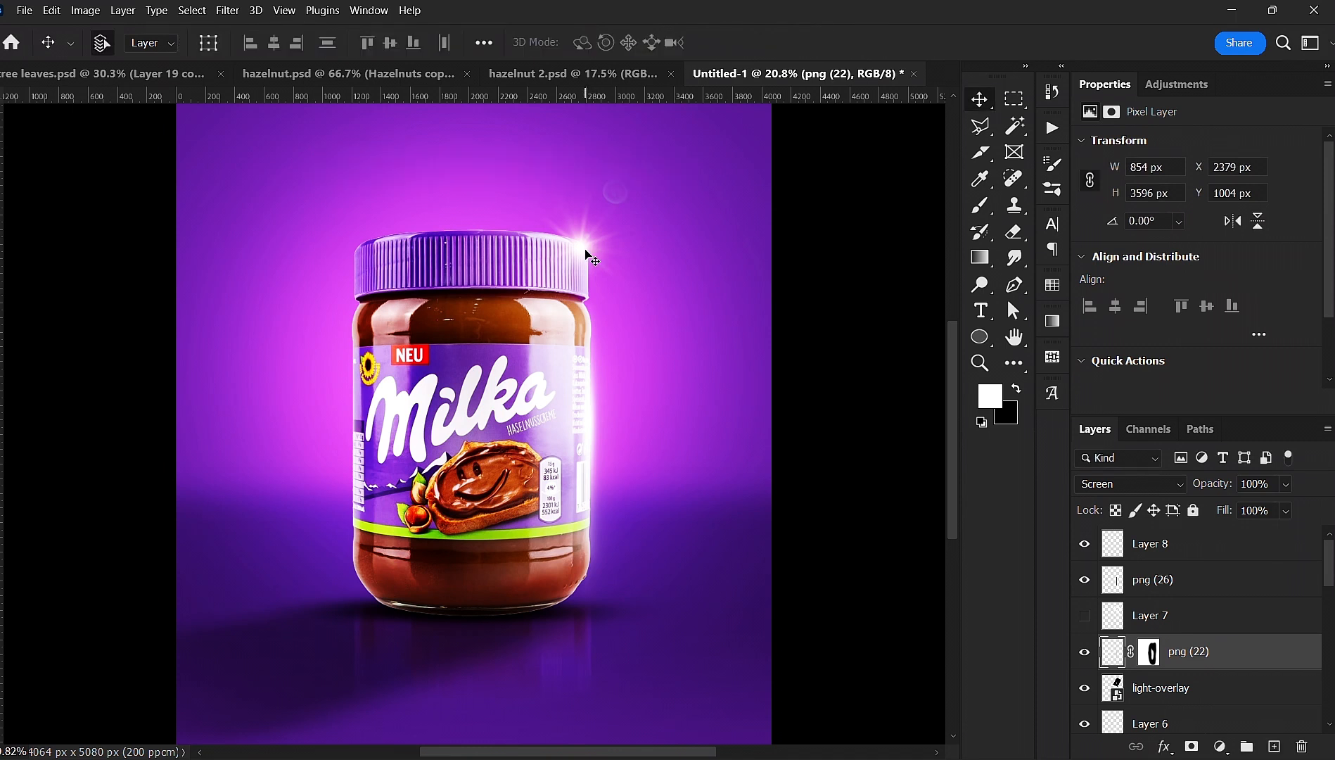
- Move the light-overlay flare from the lid's corner down to the jar's right edge beside the label, and deselect the layer
drag(577, 259, 590, 402)
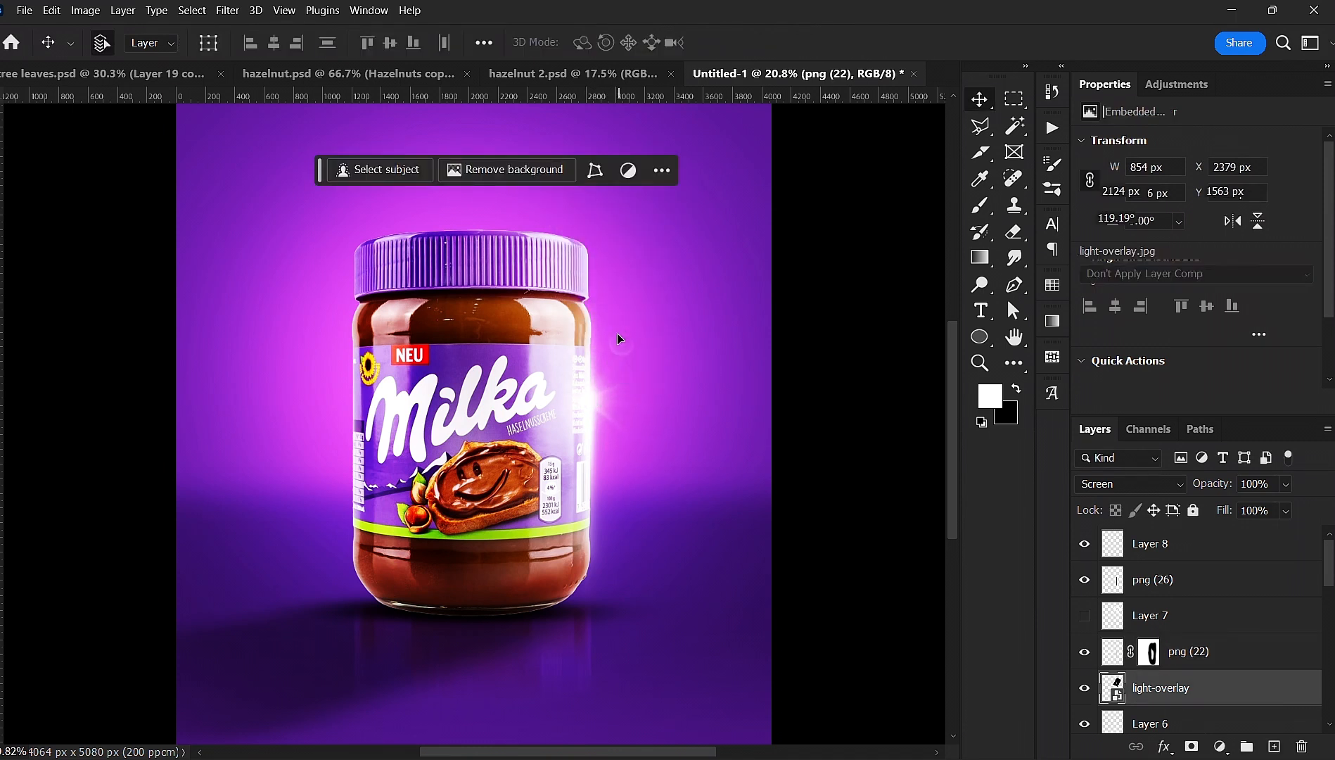
scroll(618, 340, down, 2)
drag(585, 354, 598, 415)
click(781, 370)
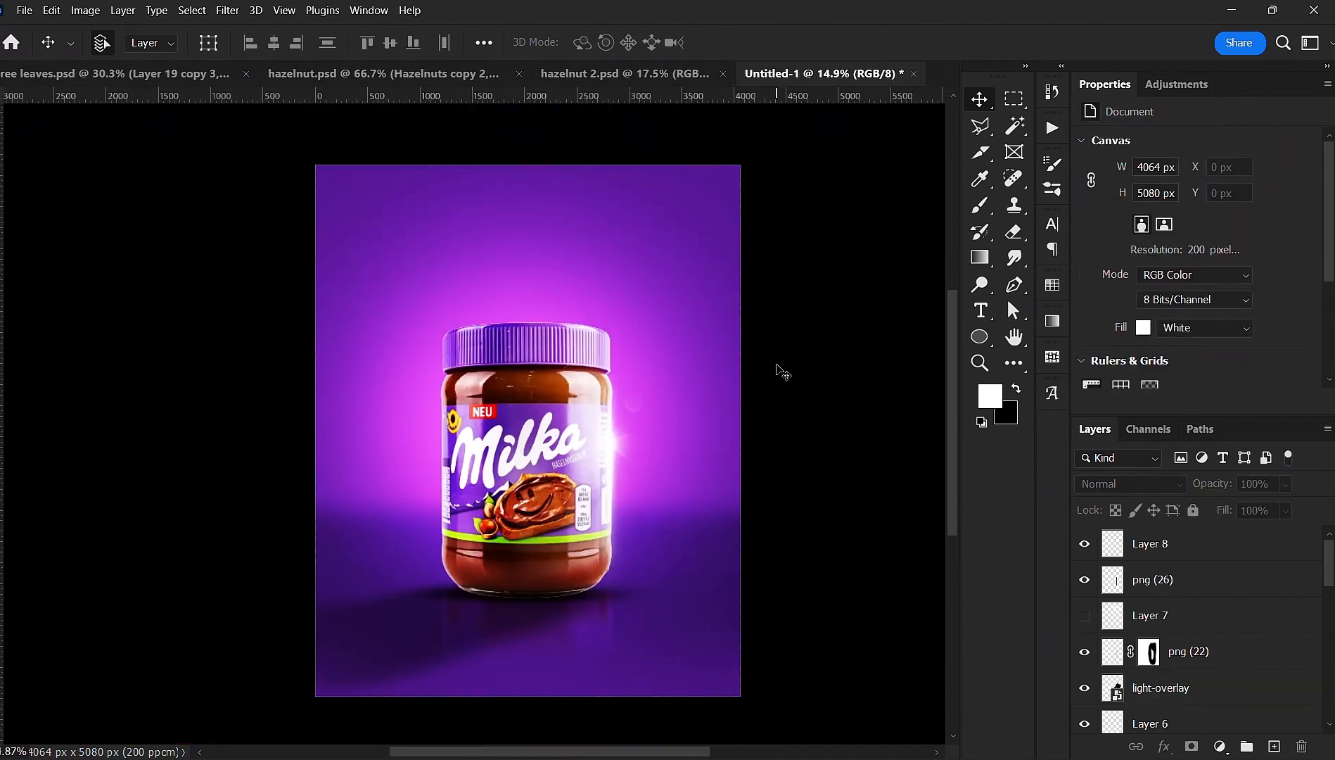
- Look through the Elements folder in File Explorer for the landscape photo, and return to the poster
mouse_move(286, 738)
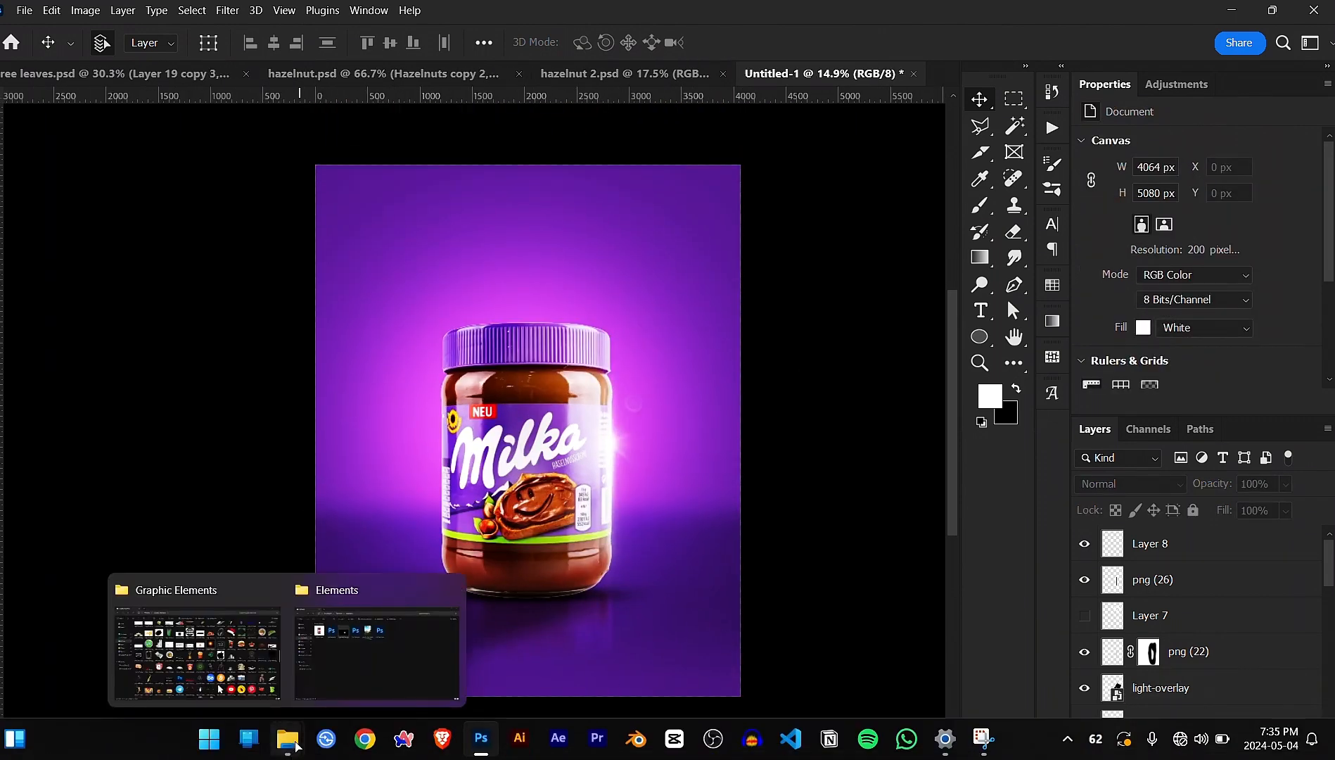
click(380, 633)
click(599, 304)
click(584, 201)
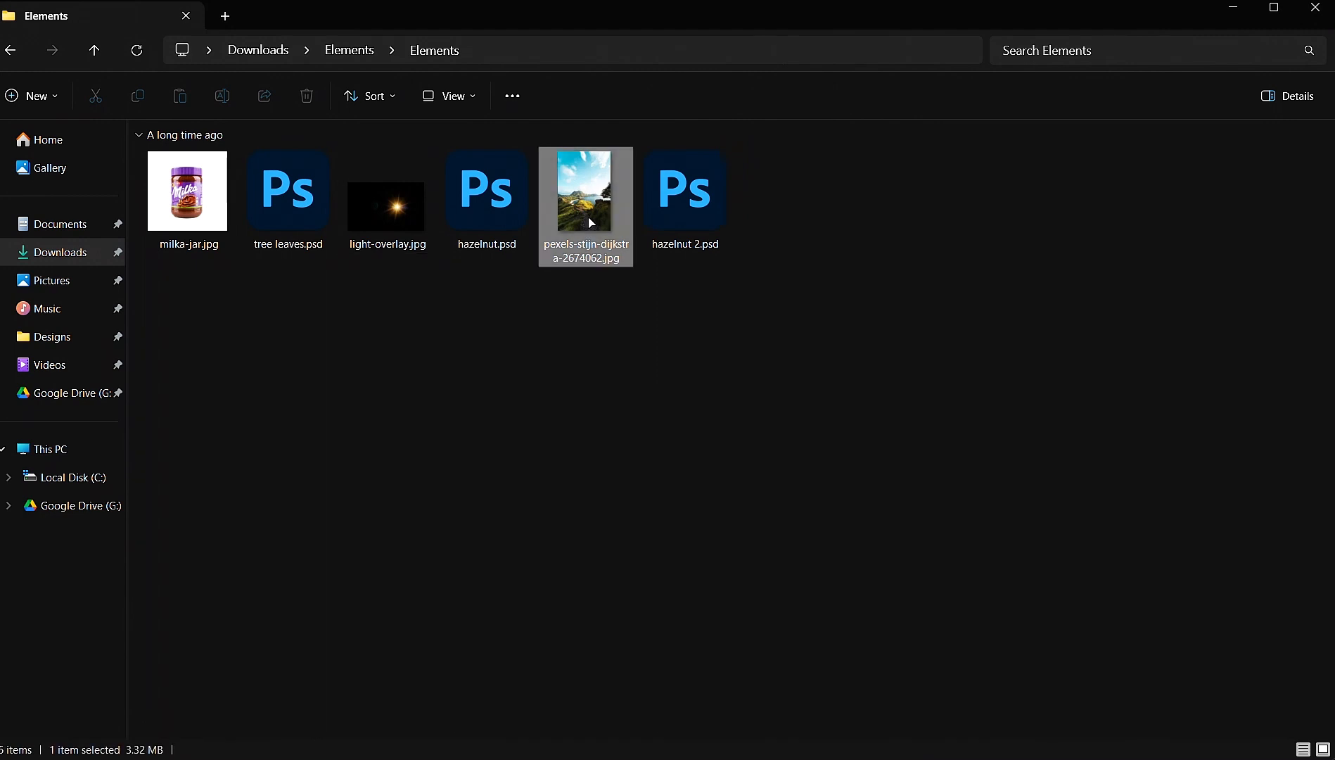
click(1247, 15)
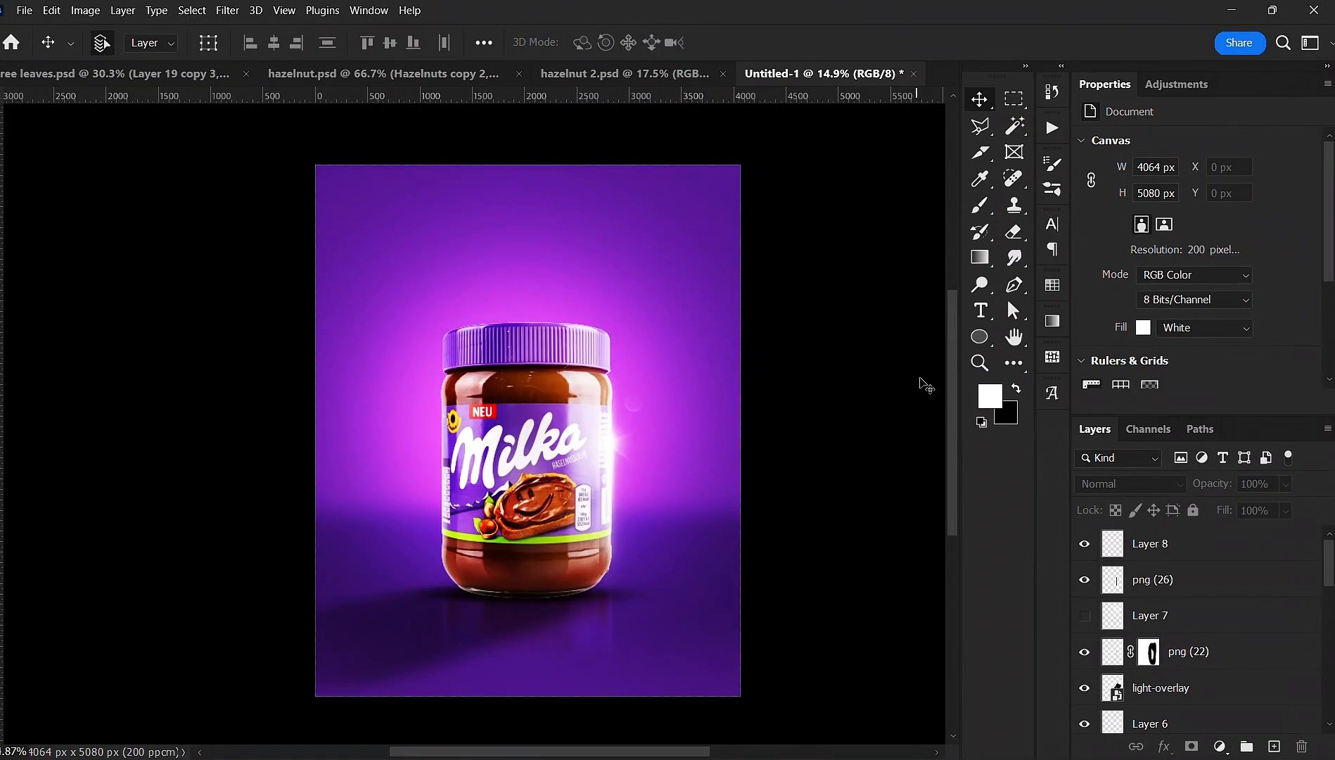
- Draw a black rectangle of about 2414 × 3689 px behind the jar, directly above the Color Fill 1 layer
scroll(1234, 649, down, 3)
scroll(1234, 650, down, 5)
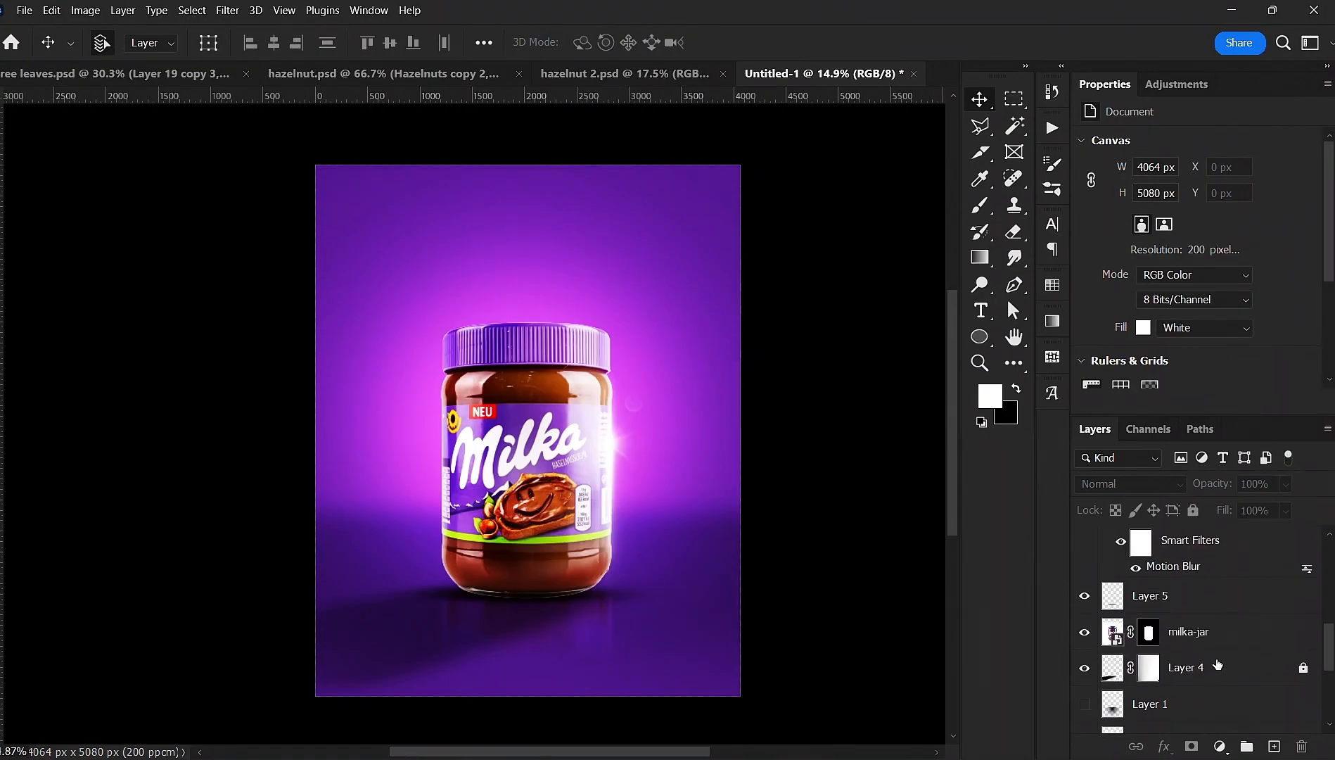
click(1230, 679)
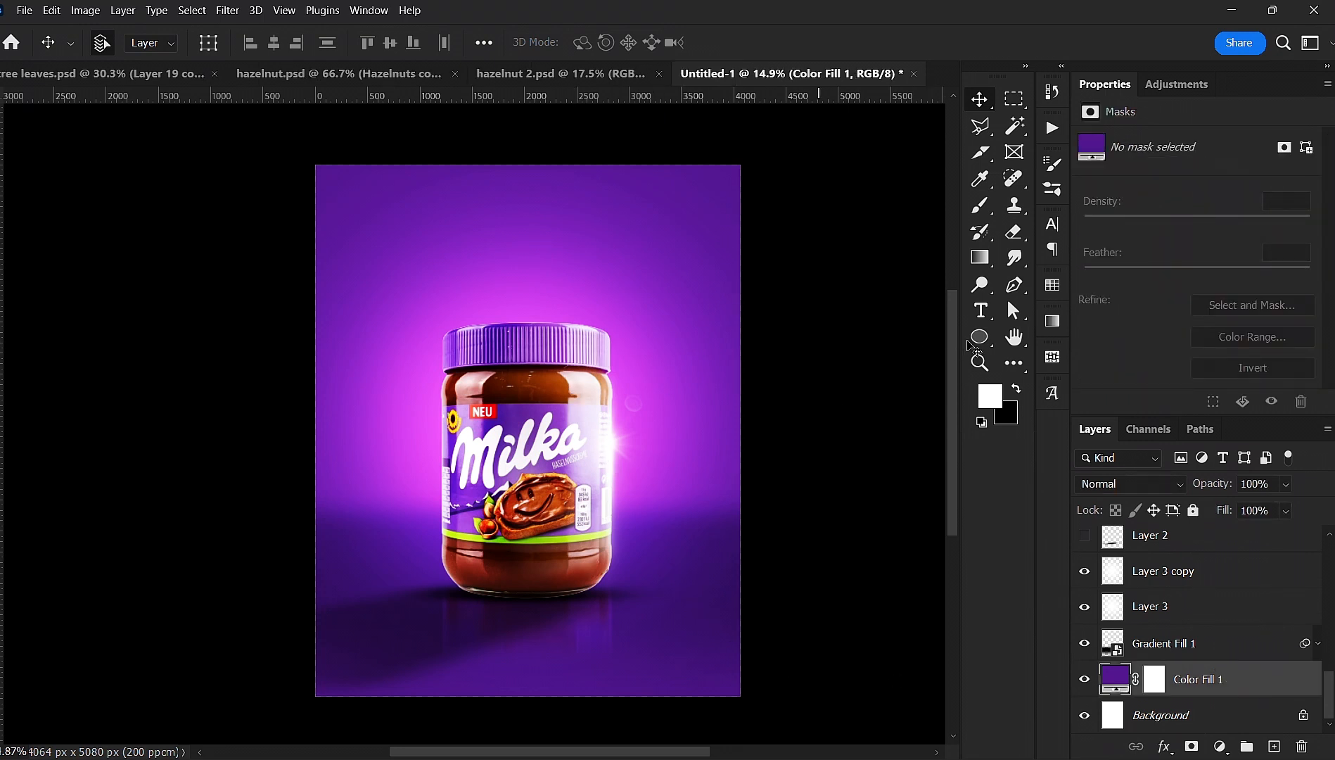
click(980, 339)
right_click(979, 342)
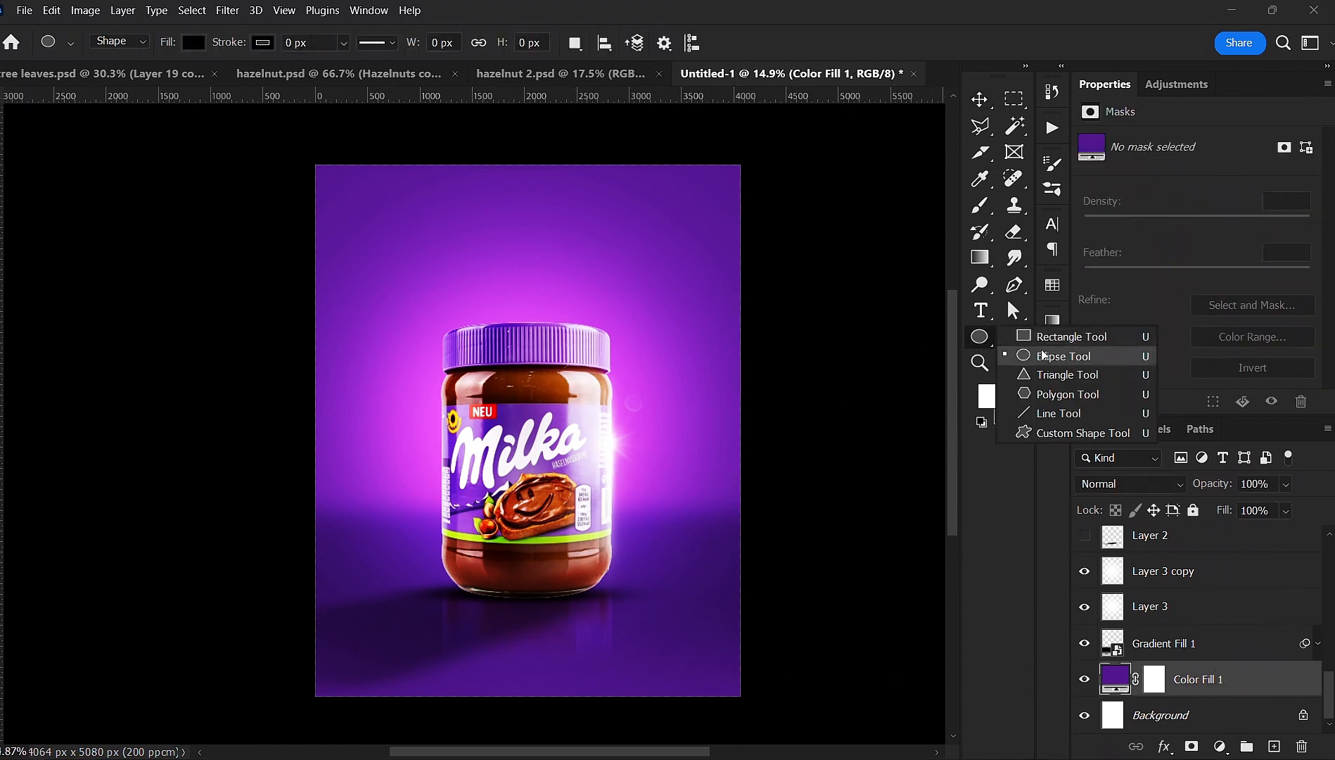
click(1037, 332)
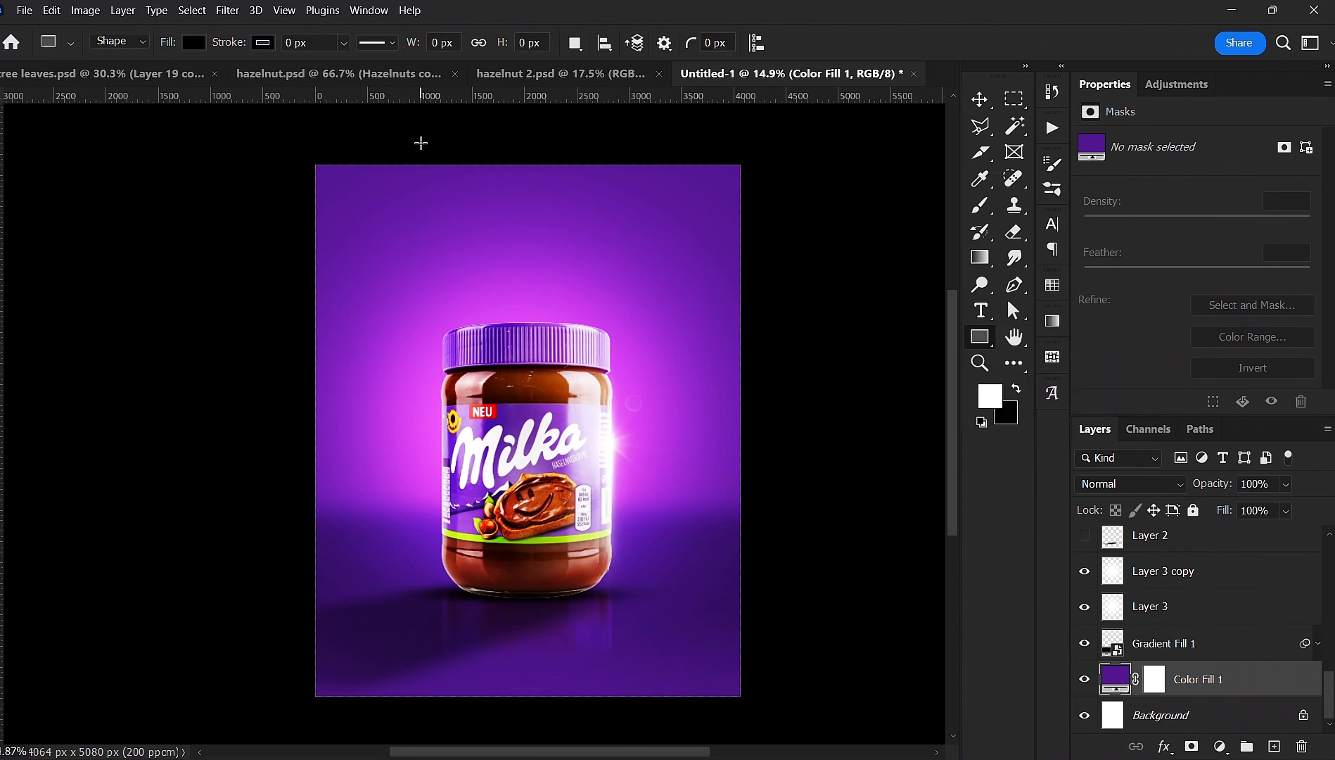
drag(420, 143, 673, 527)
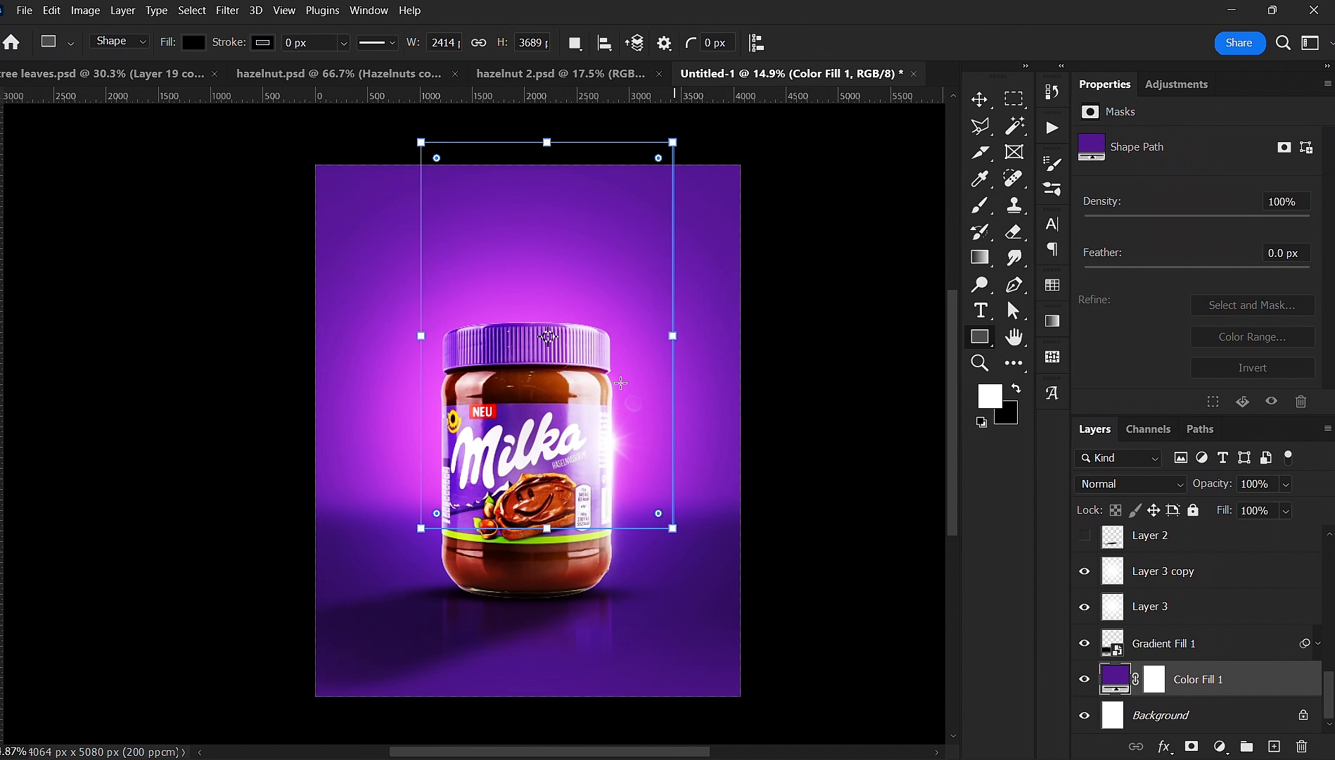
key(v)
click(589, 281)
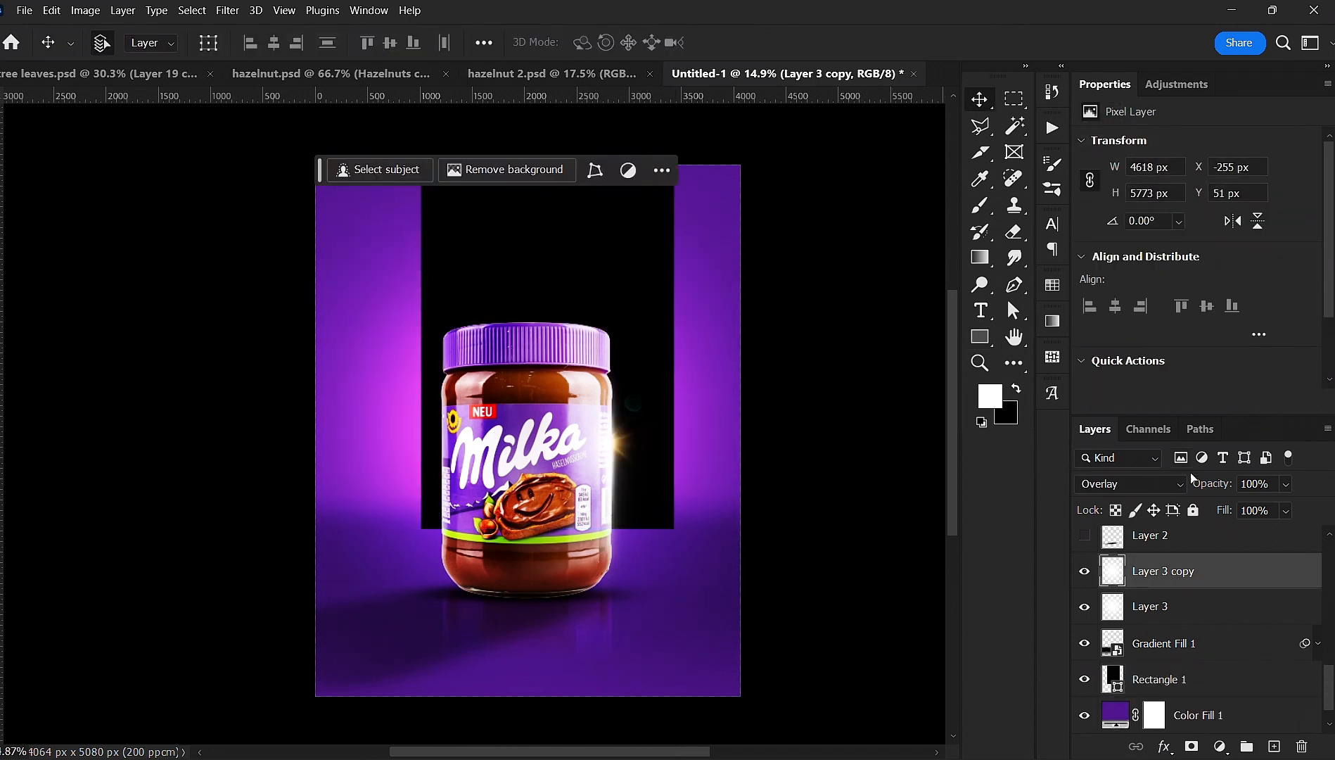
- Widen the black rectangle to about 2642 px and move it up past the poster's upper edge
click(1218, 679)
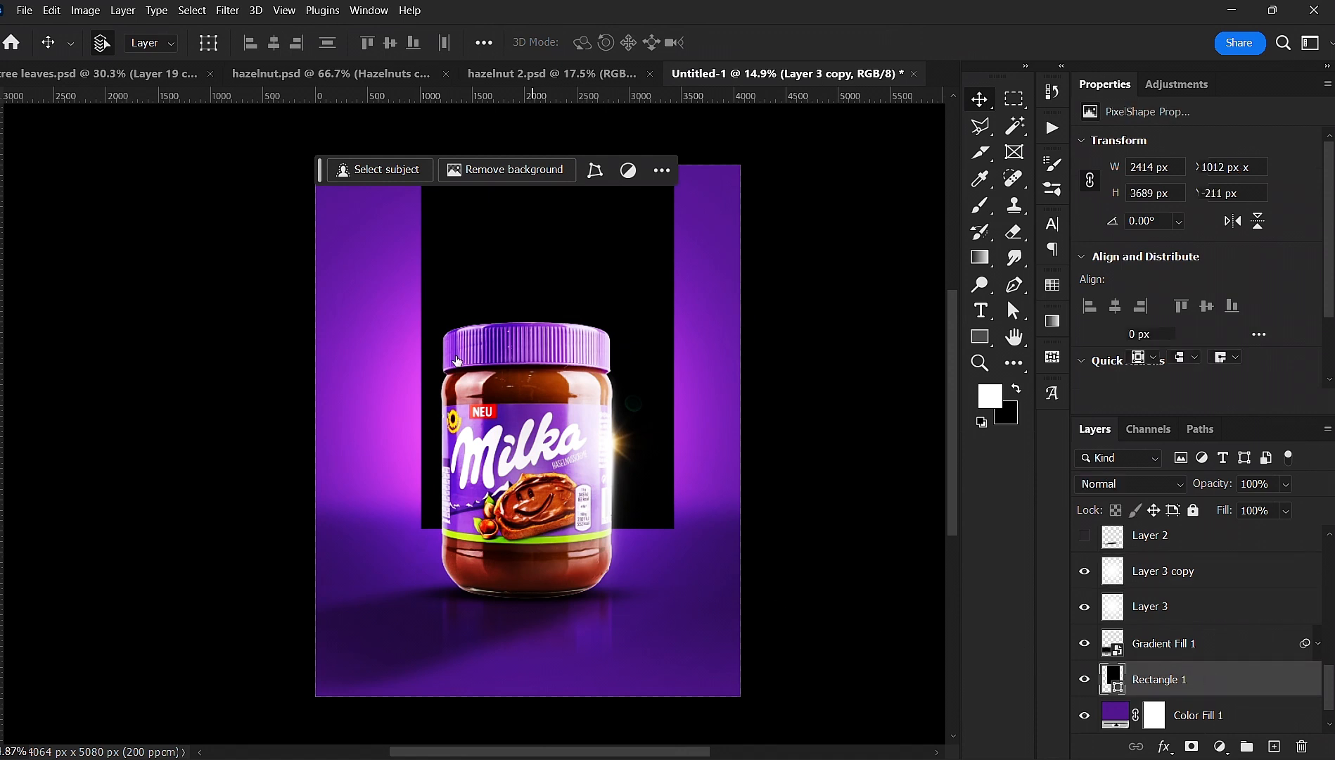
key(ctrl+t)
drag(412, 333, 388, 335)
drag(494, 277, 488, 235)
key(Return)
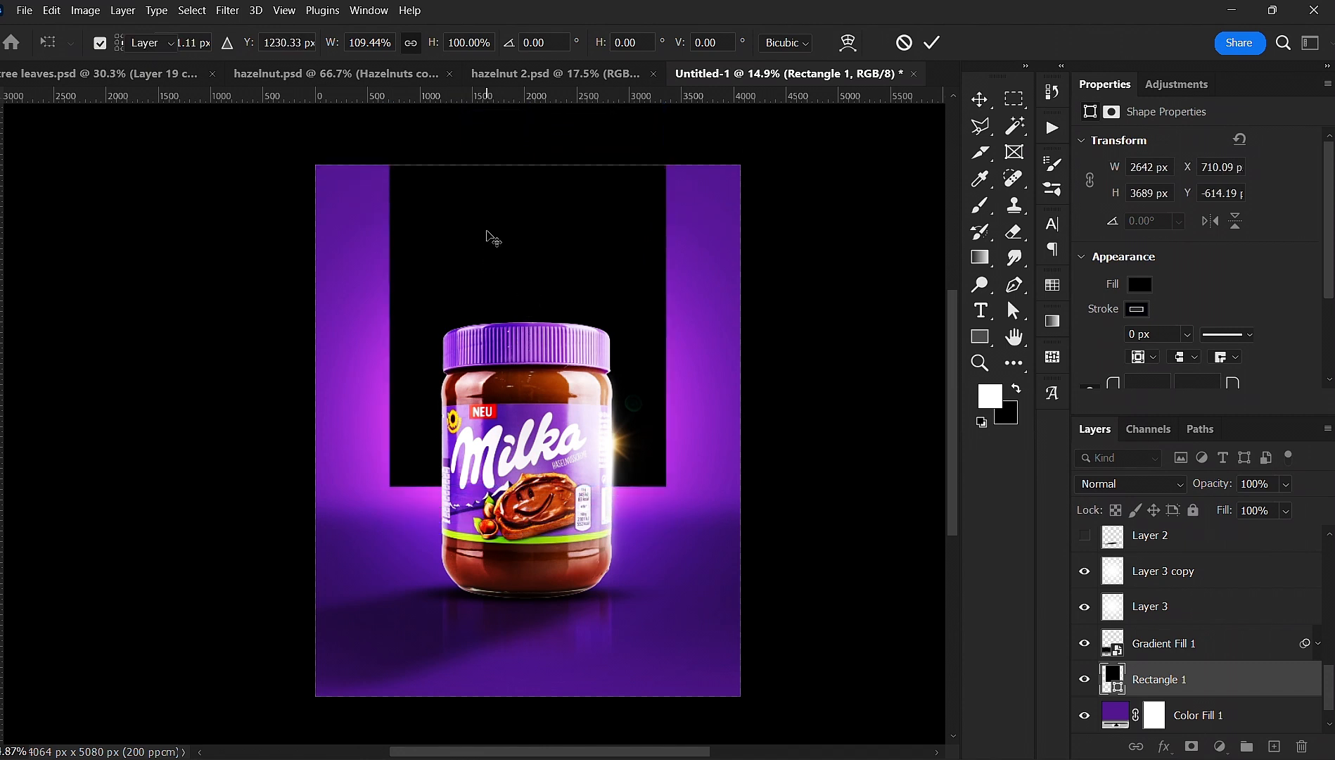
- Fully round the rectangle's corners and extend the shape upward to about 5096 px tall
key(u)
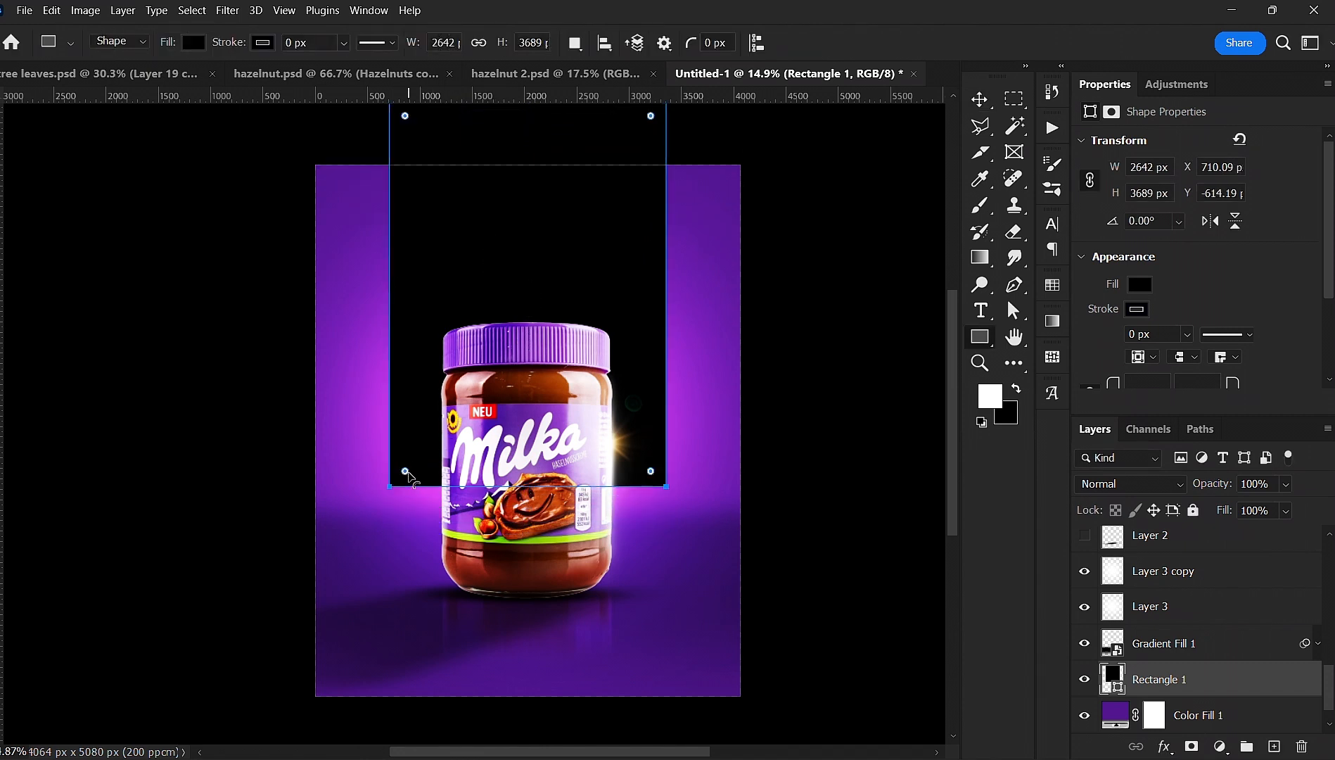
drag(406, 472, 479, 203)
scroll(515, 343, down, 4)
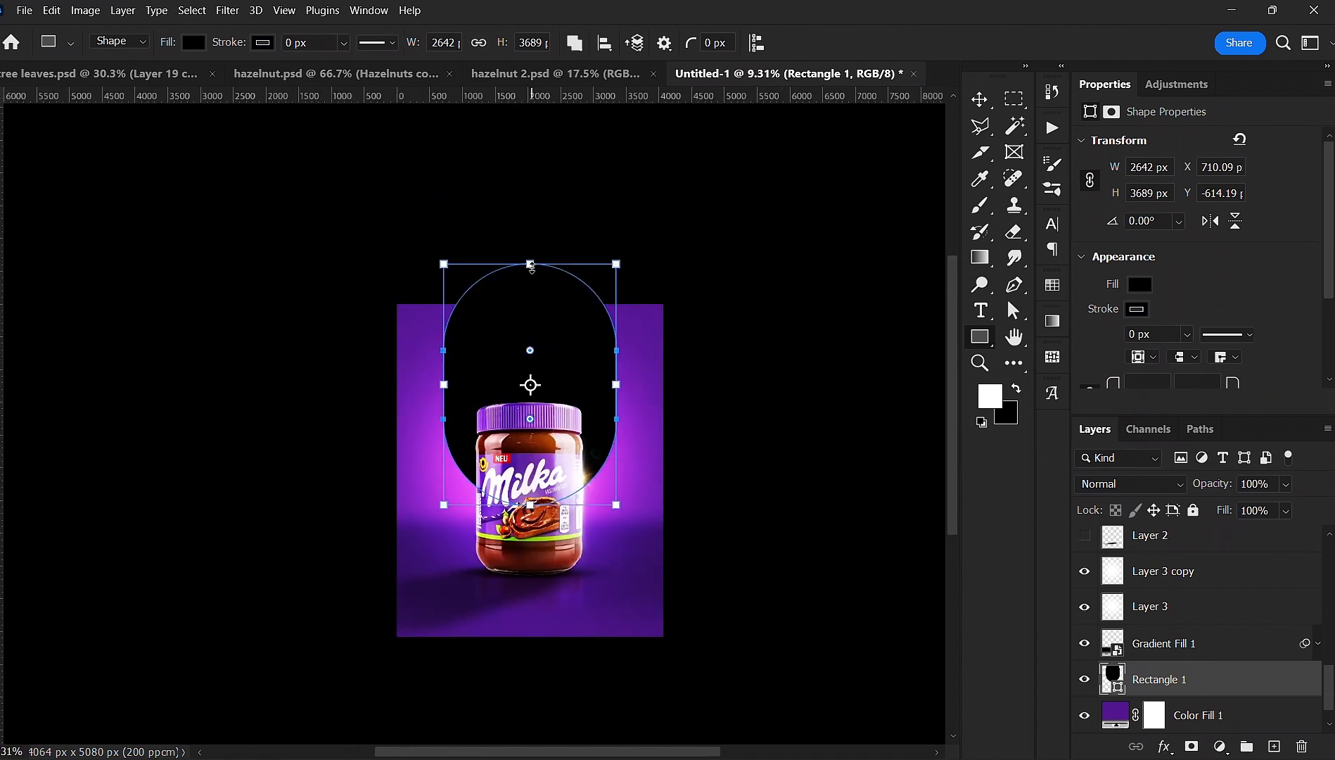
drag(531, 267, 535, 169)
key(ctrl+z)
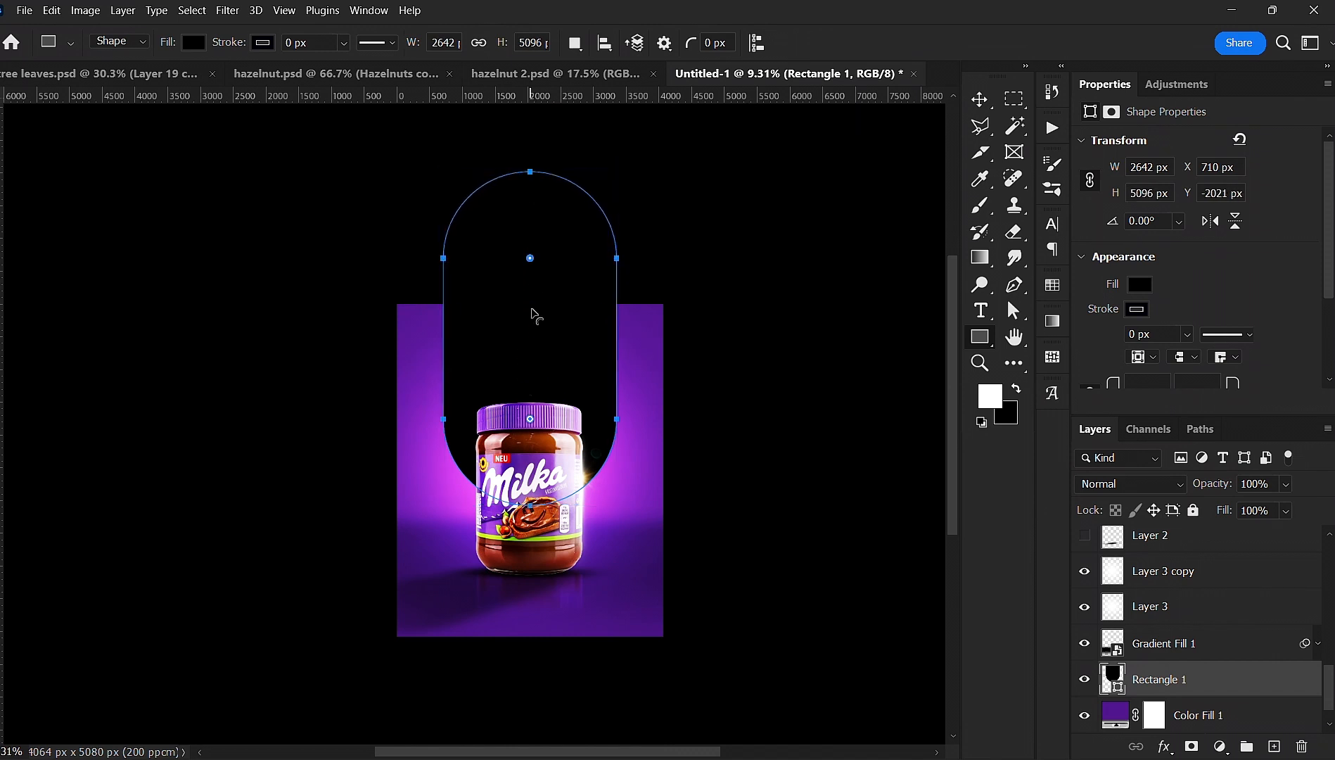
scroll(533, 309, up, 2)
key(v)
scroll(583, 371, up, 2)
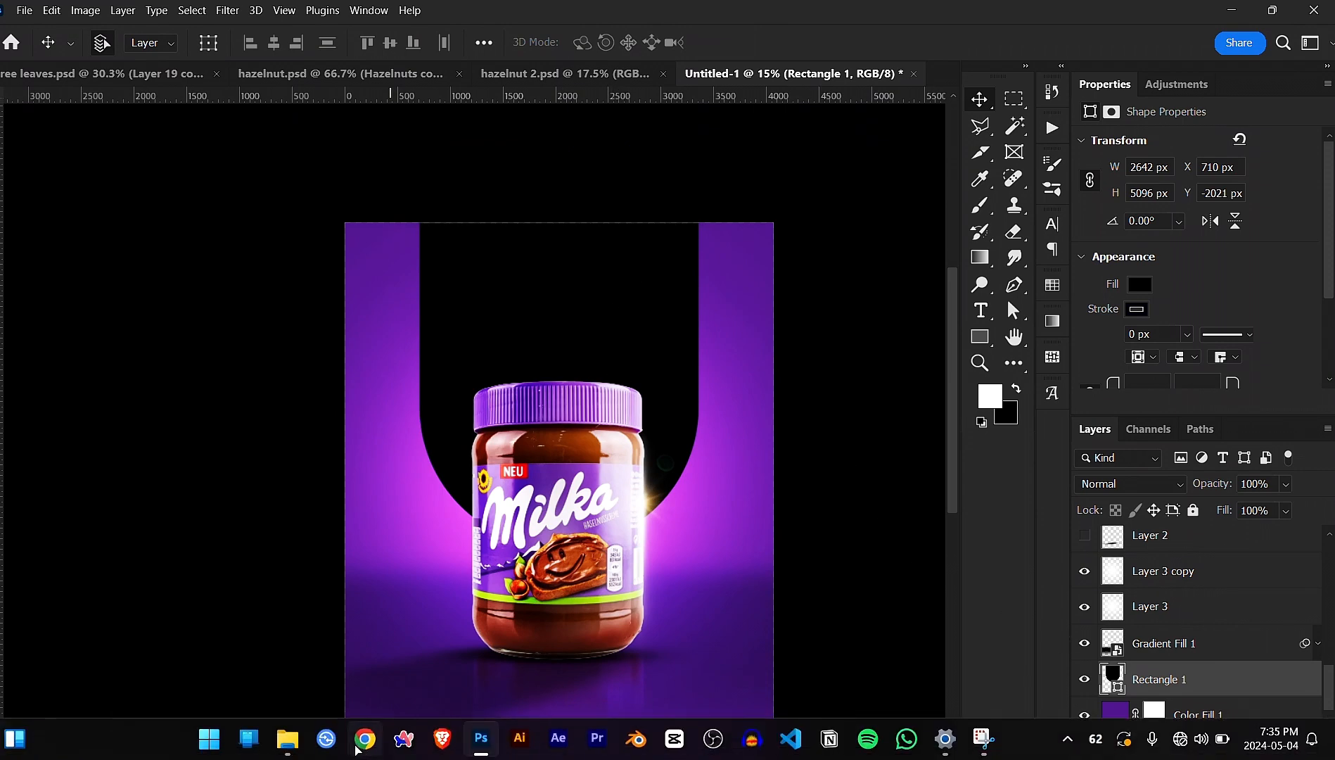
- Place the landscape photo from the Elements folder above the rounded shape, positioned so its hills sit behind the jar's lid
mouse_move(287, 737)
click(362, 644)
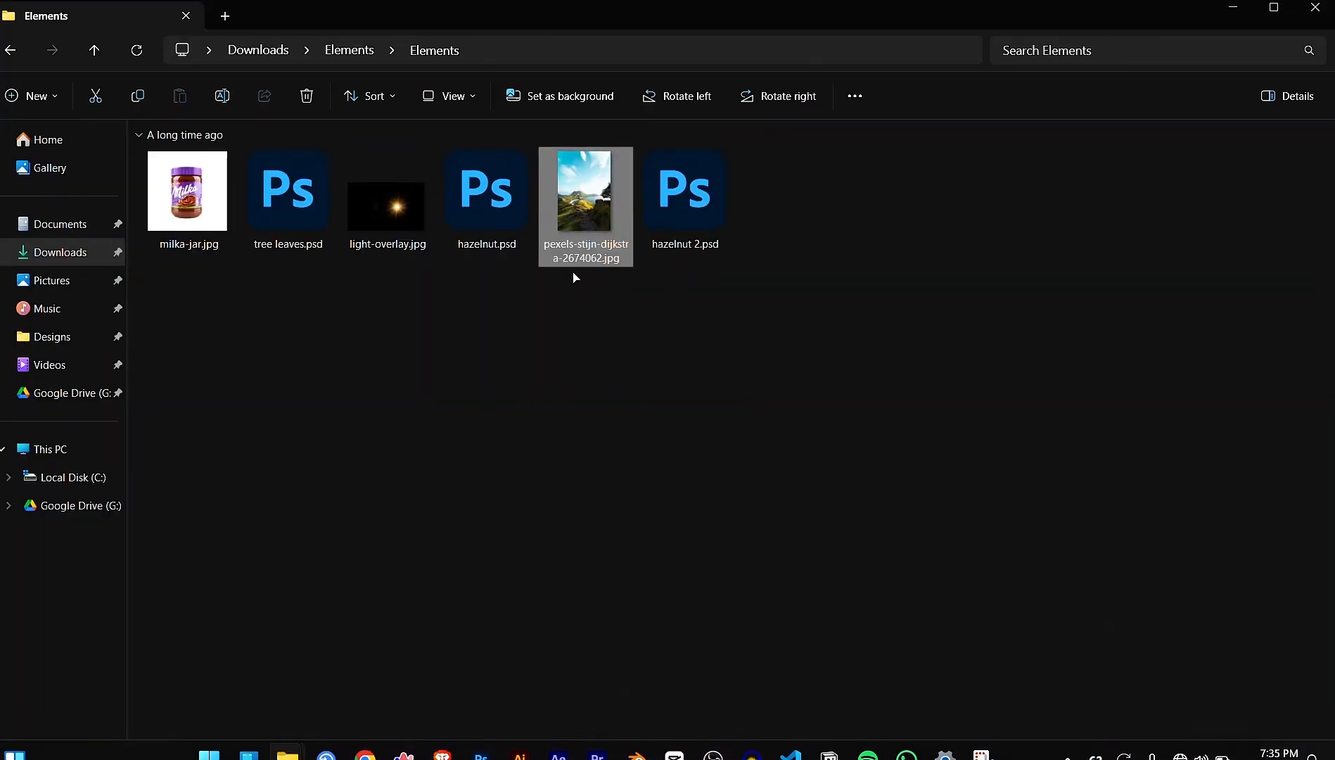
drag(572, 274, 607, 443)
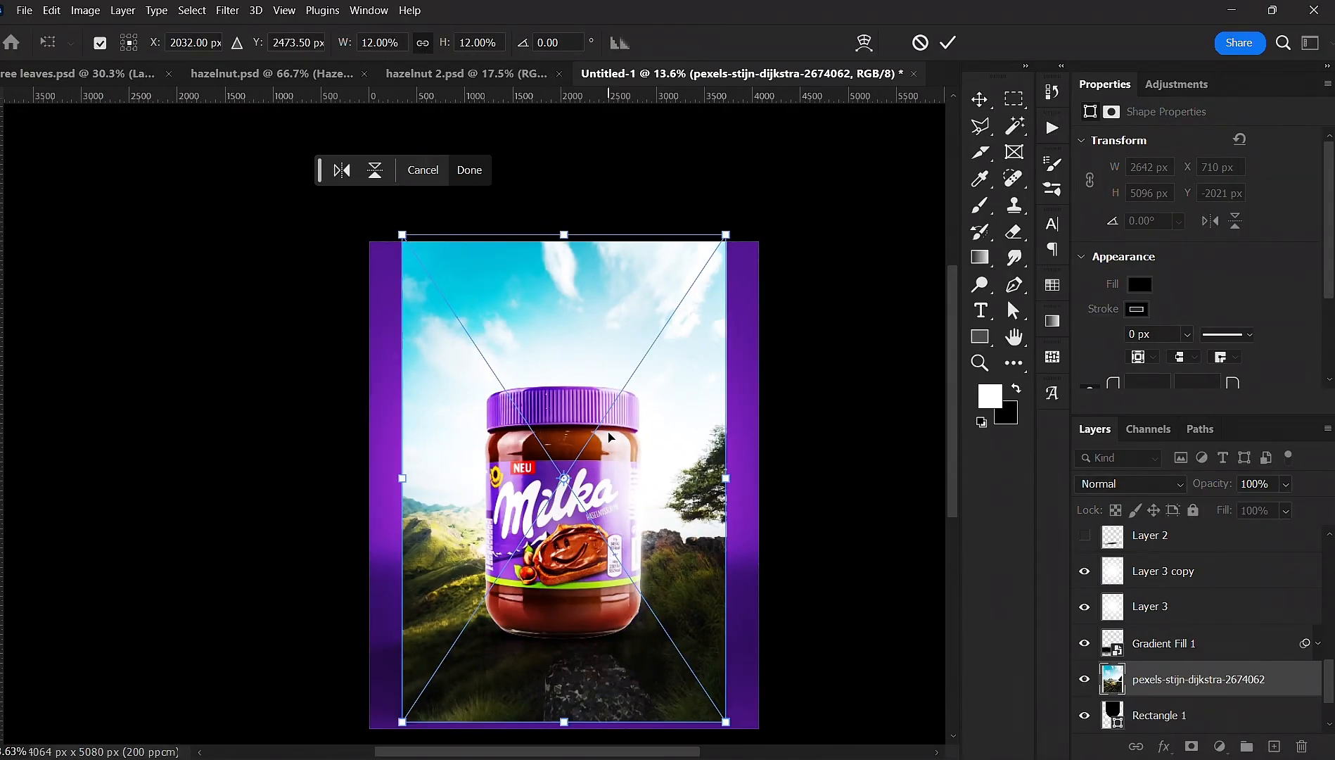
drag(608, 432, 605, 320)
drag(568, 501, 590, 394)
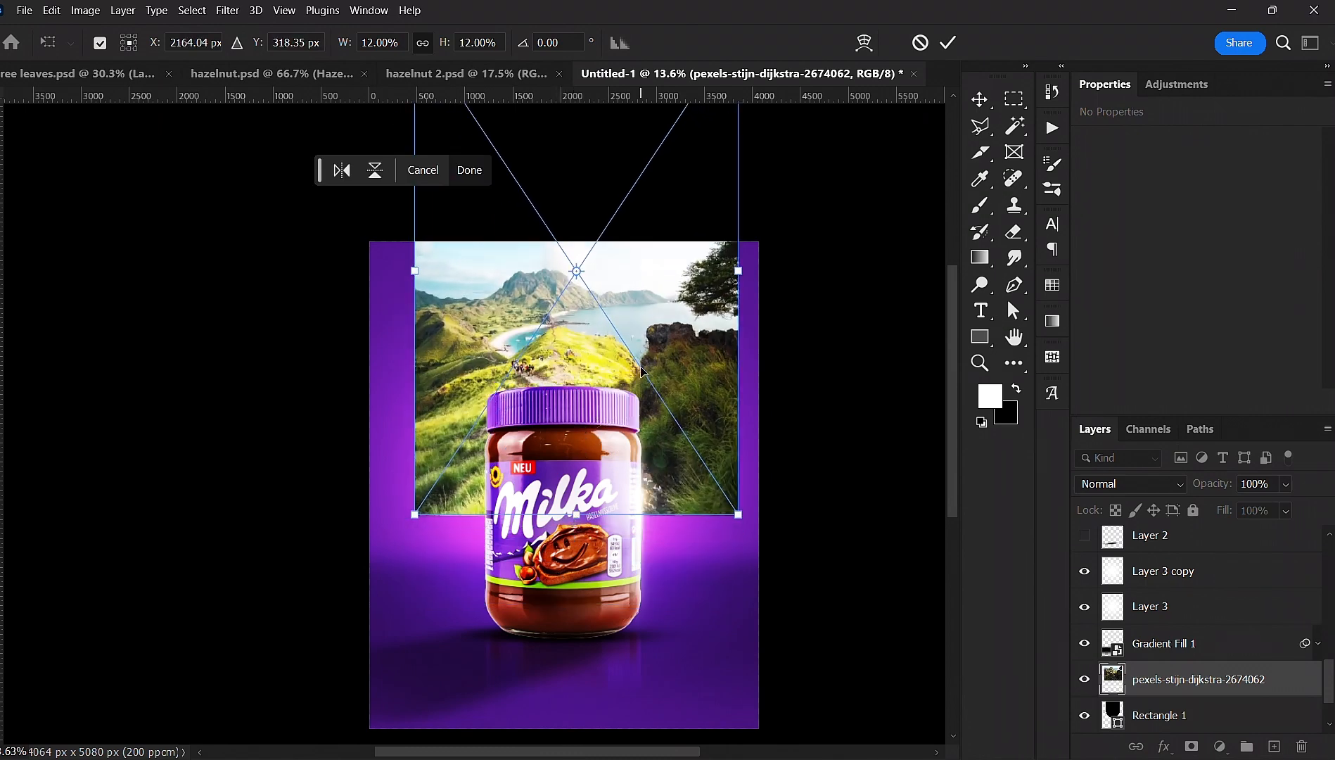
key(Return)
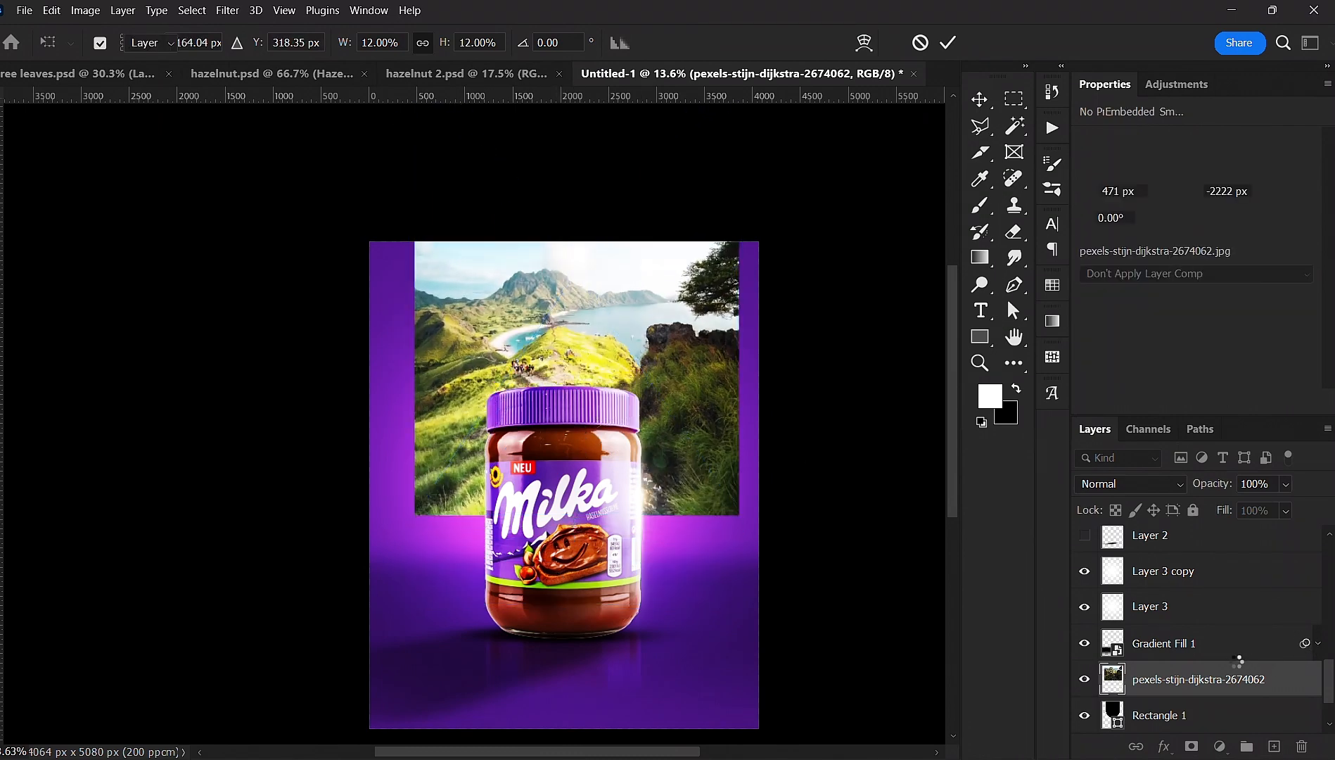
- Clip the landscape photo to the rounded shape and shift it slightly down, to about X 485, Y -1972 px
right_click(1236, 644)
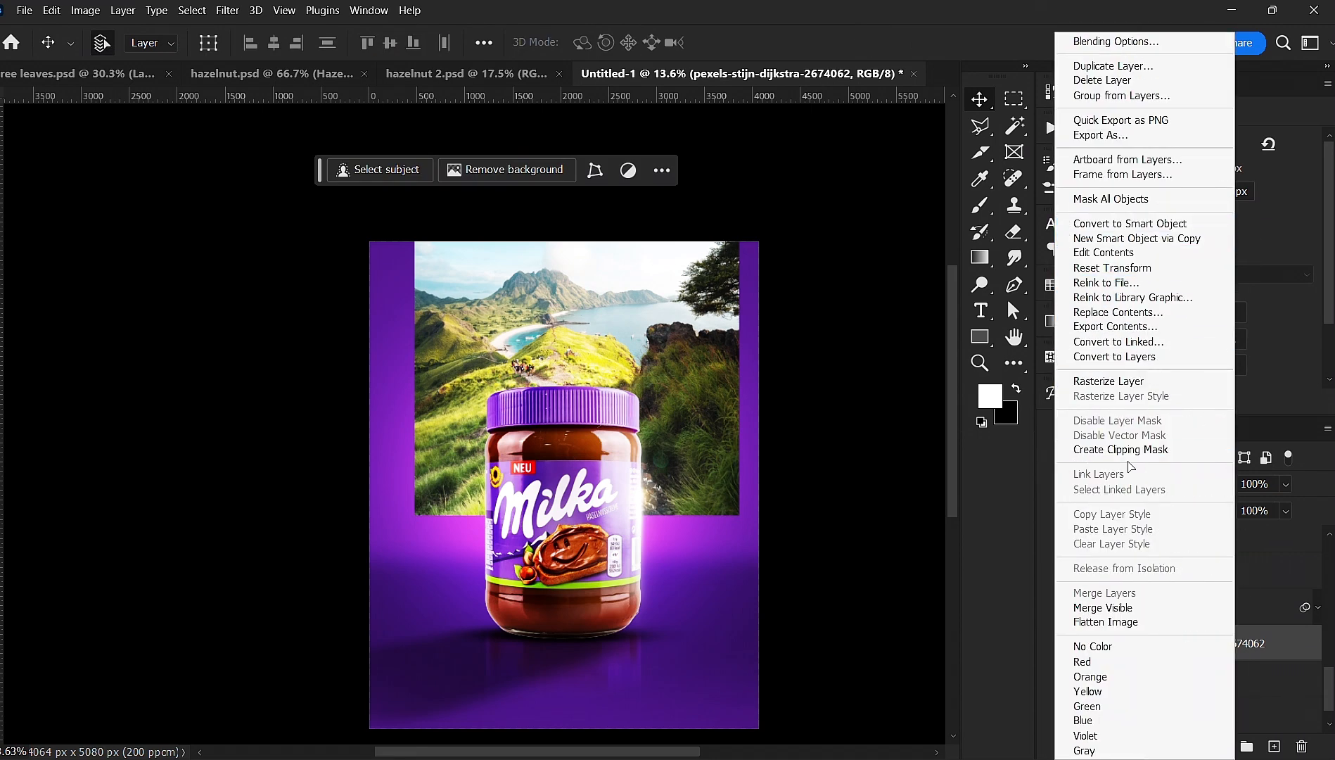
click(1119, 449)
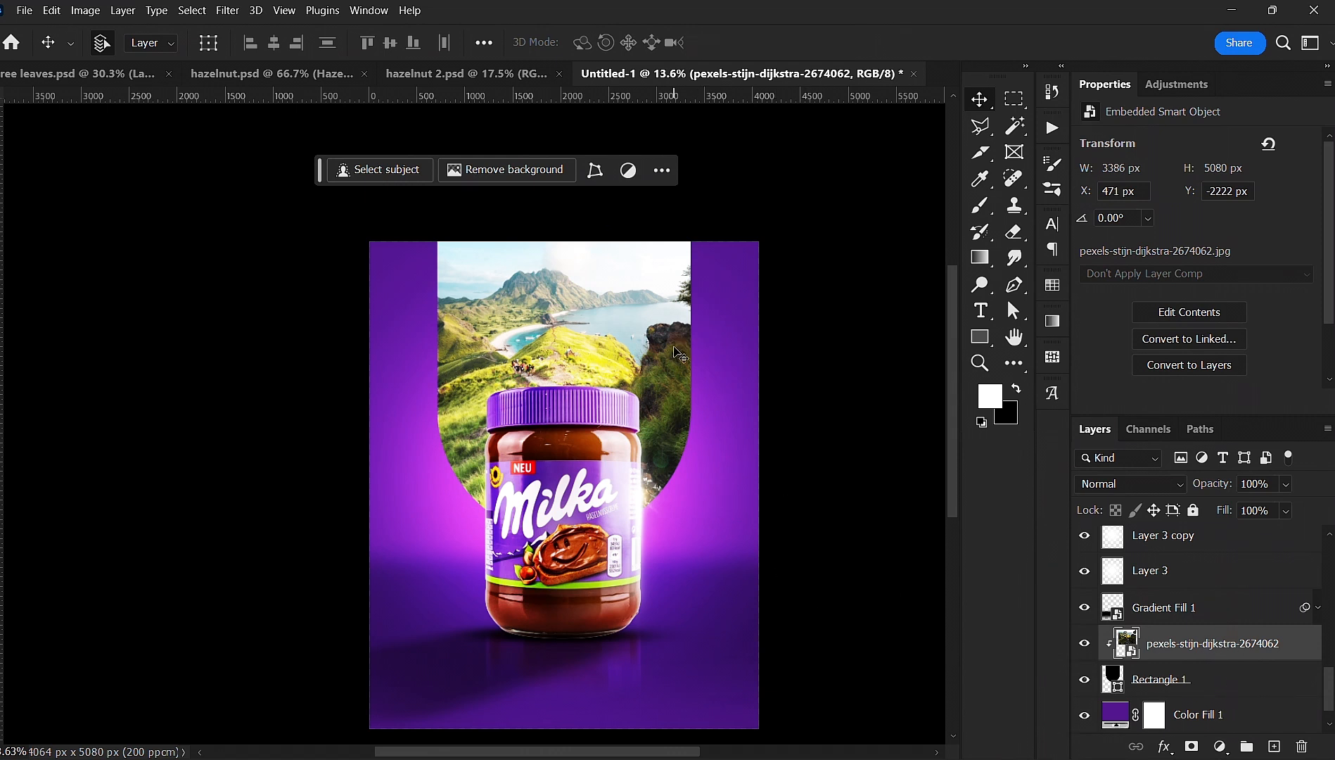
key(ctrl+t)
mouse_move(594, 319)
mouse_down()
mouse_move(599, 381)
mouse_move(596, 342)
mouse_up()
key(Return)
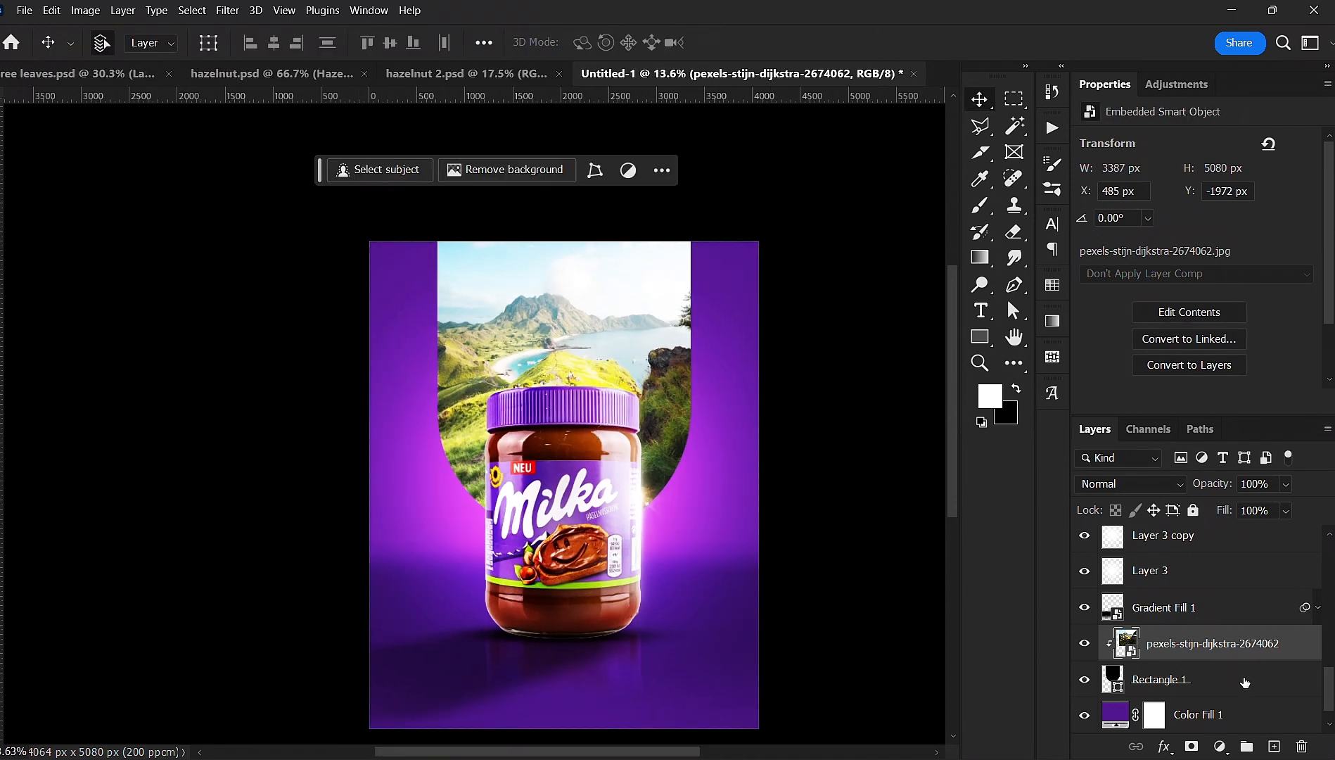
- Give the rounded shape a white 54 px outside stroke in Overlay blend mode at 100% opacity
click(1244, 682)
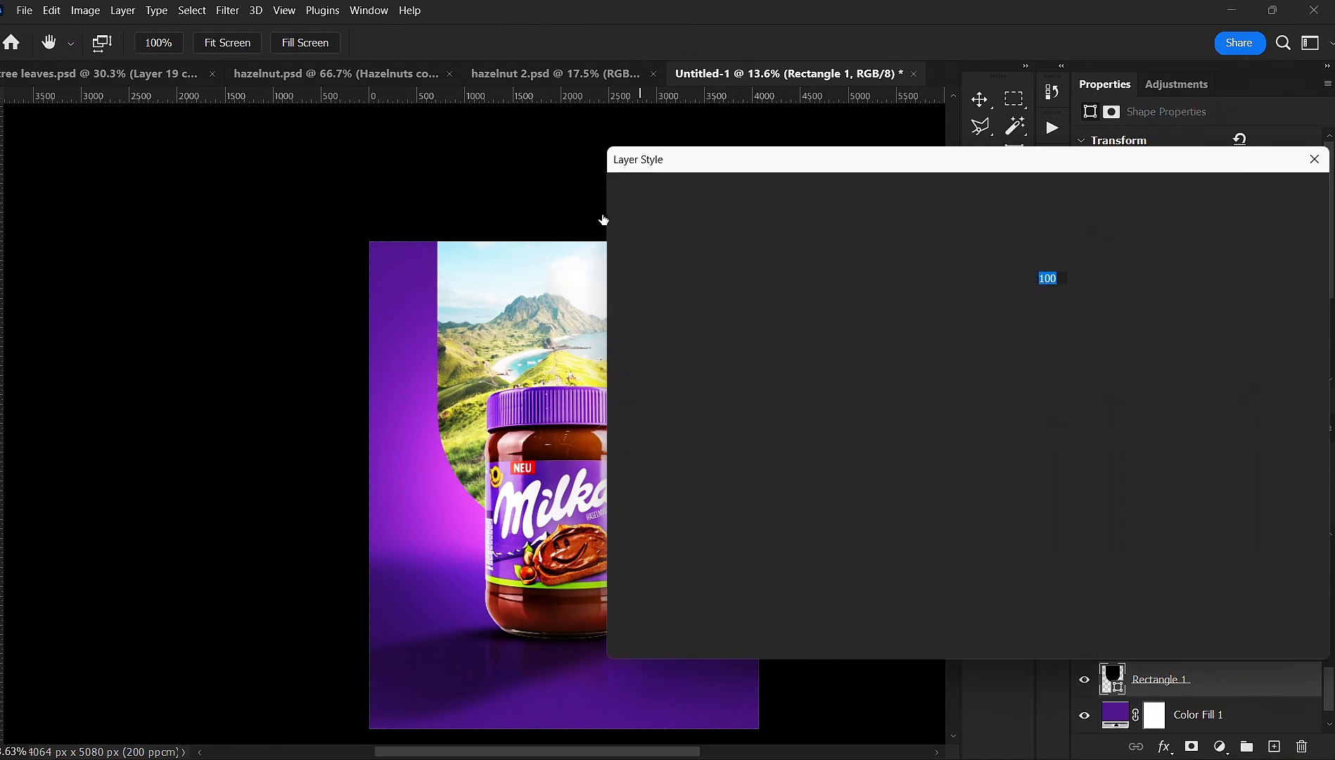
mouse_move(672, 167)
mouse_down()
mouse_move(717, 190)
mouse_move(838, 190)
mouse_up()
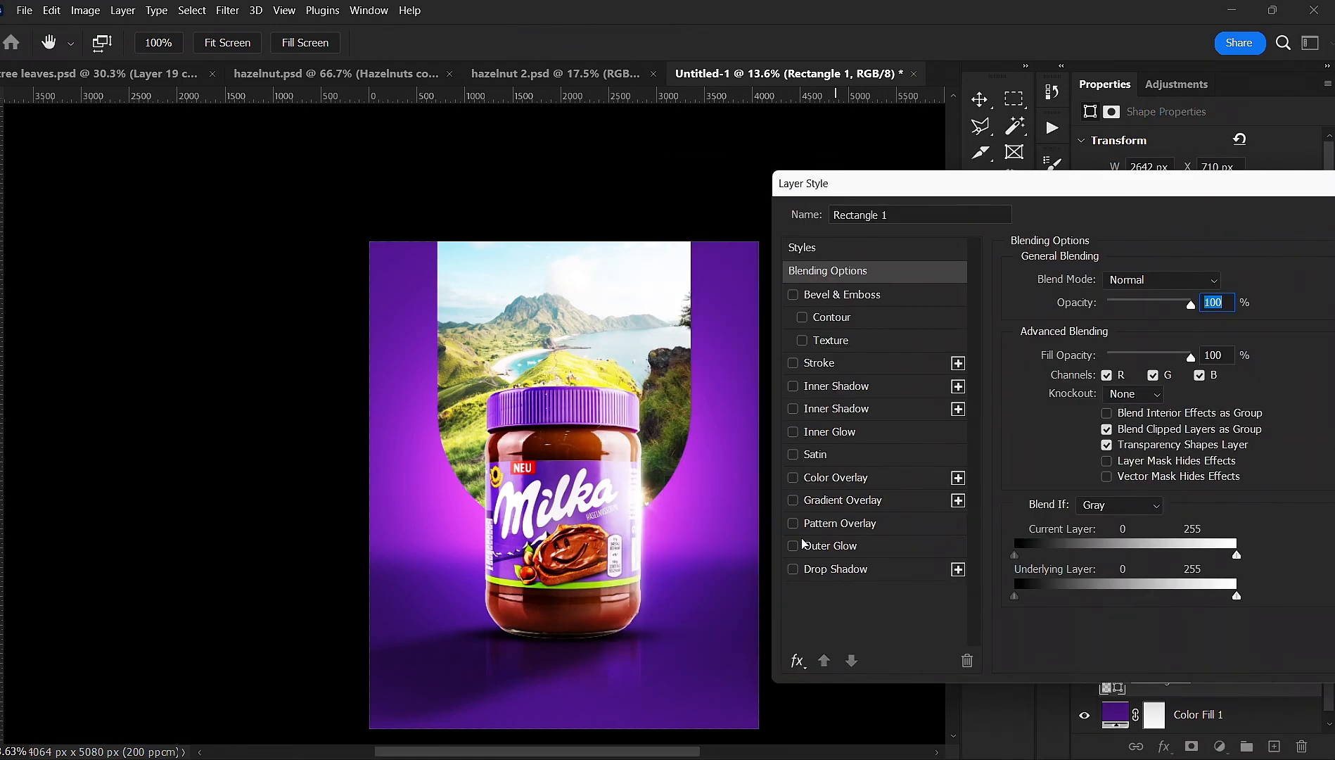
click(793, 363)
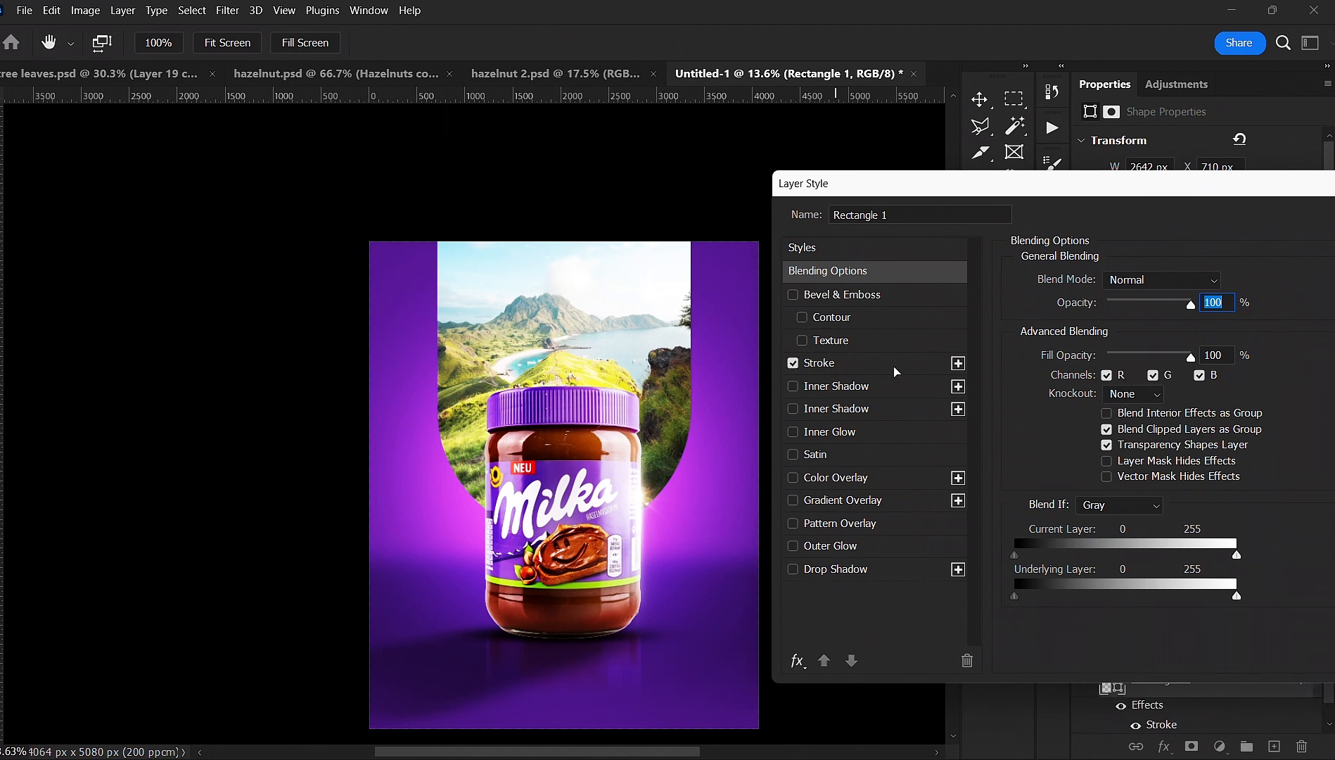
click(894, 367)
drag(1113, 283, 1111, 283)
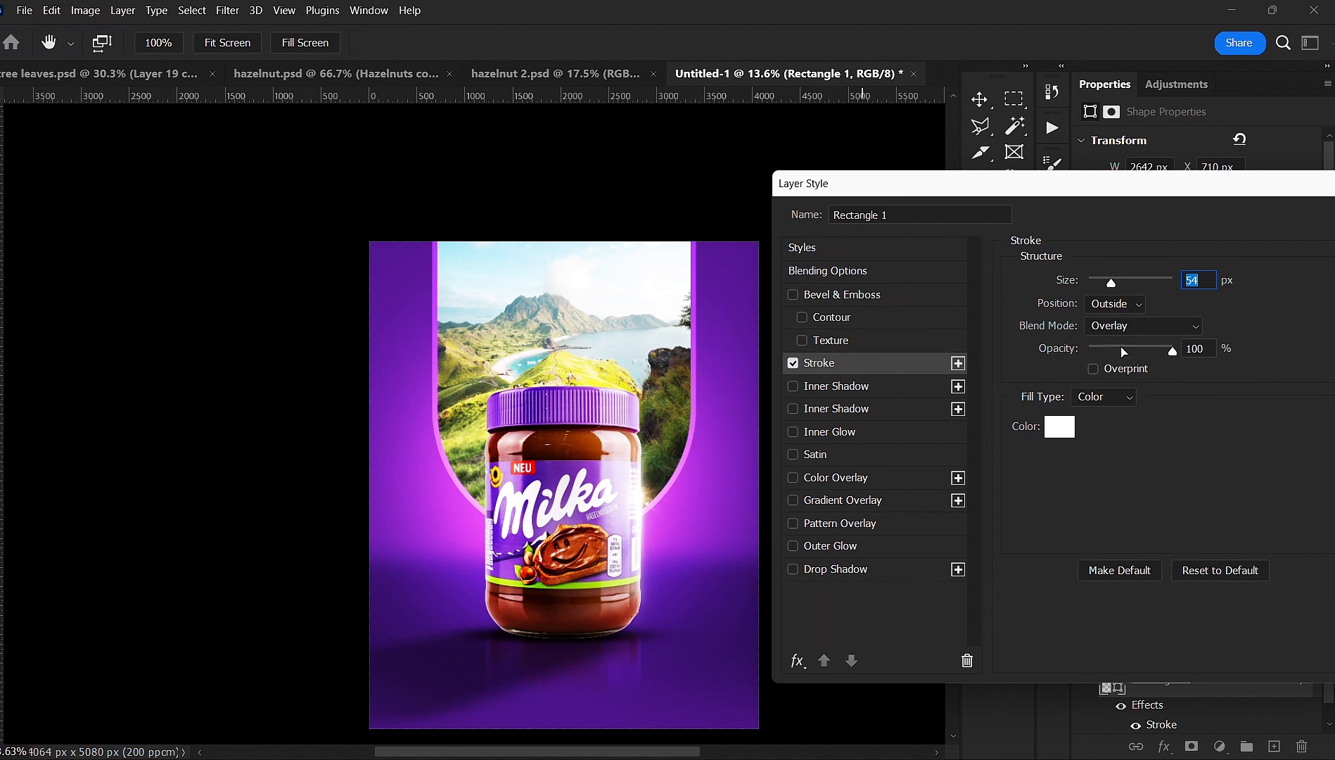
drag(1123, 352, 1114, 354)
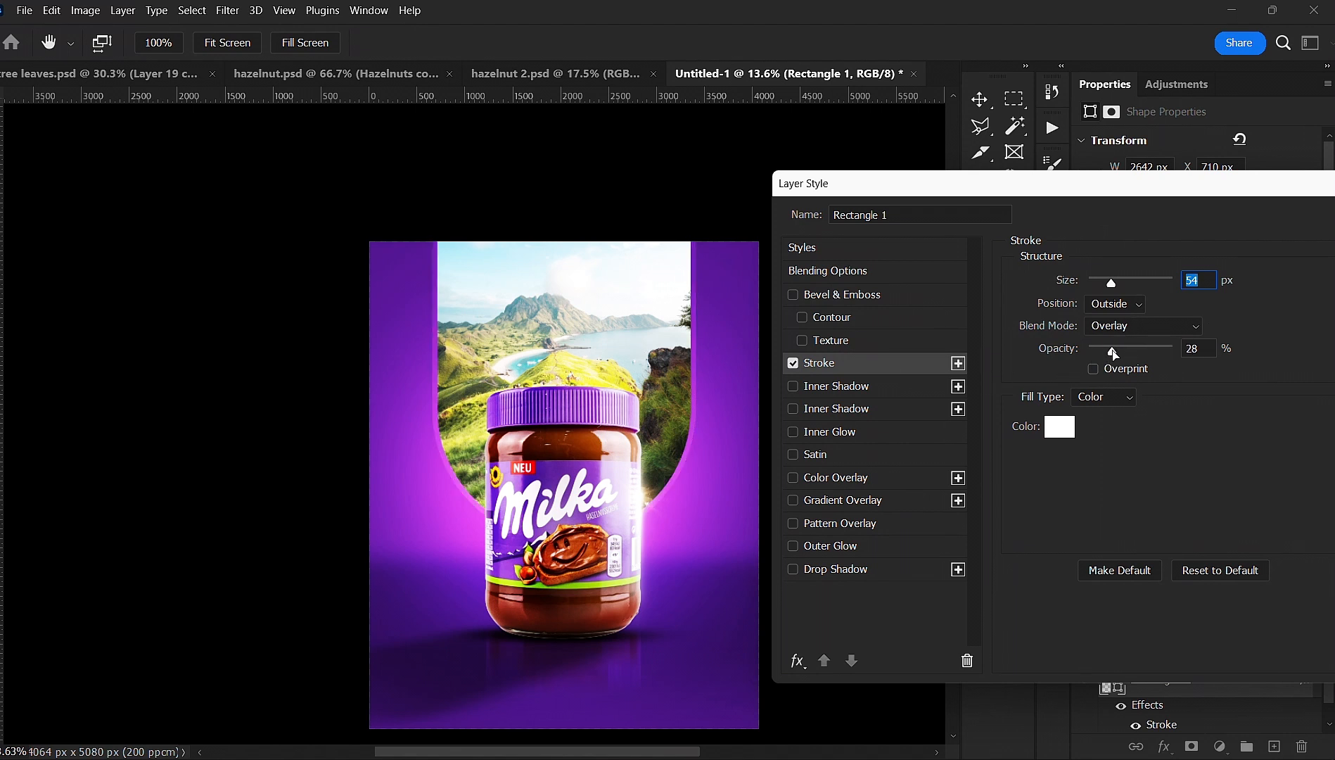
drag(1094, 354, 1113, 349)
key(Tab)
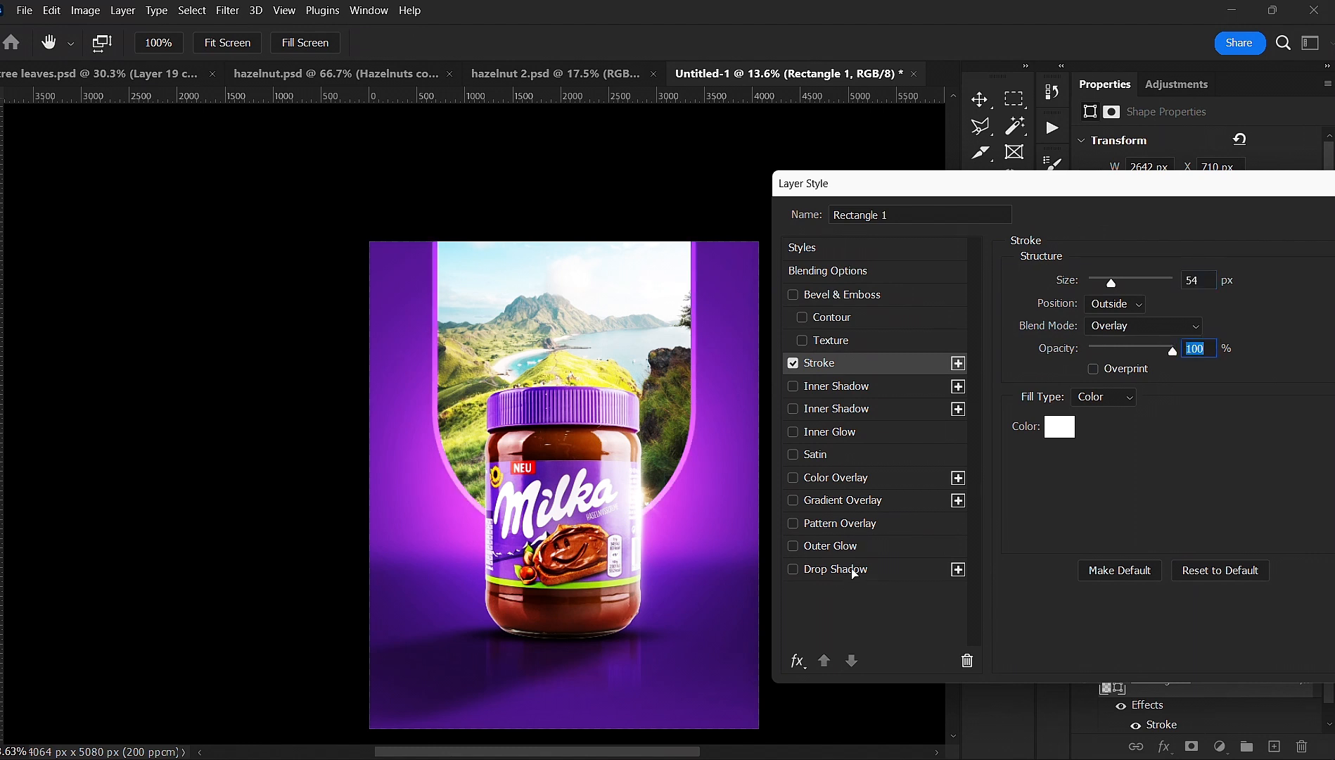
- Add a black Vivid Light drop shadow to the rounded shape with 8% opacity, 81° angle, 608 px distance, 250 px size and no noise
click(853, 569)
click(818, 570)
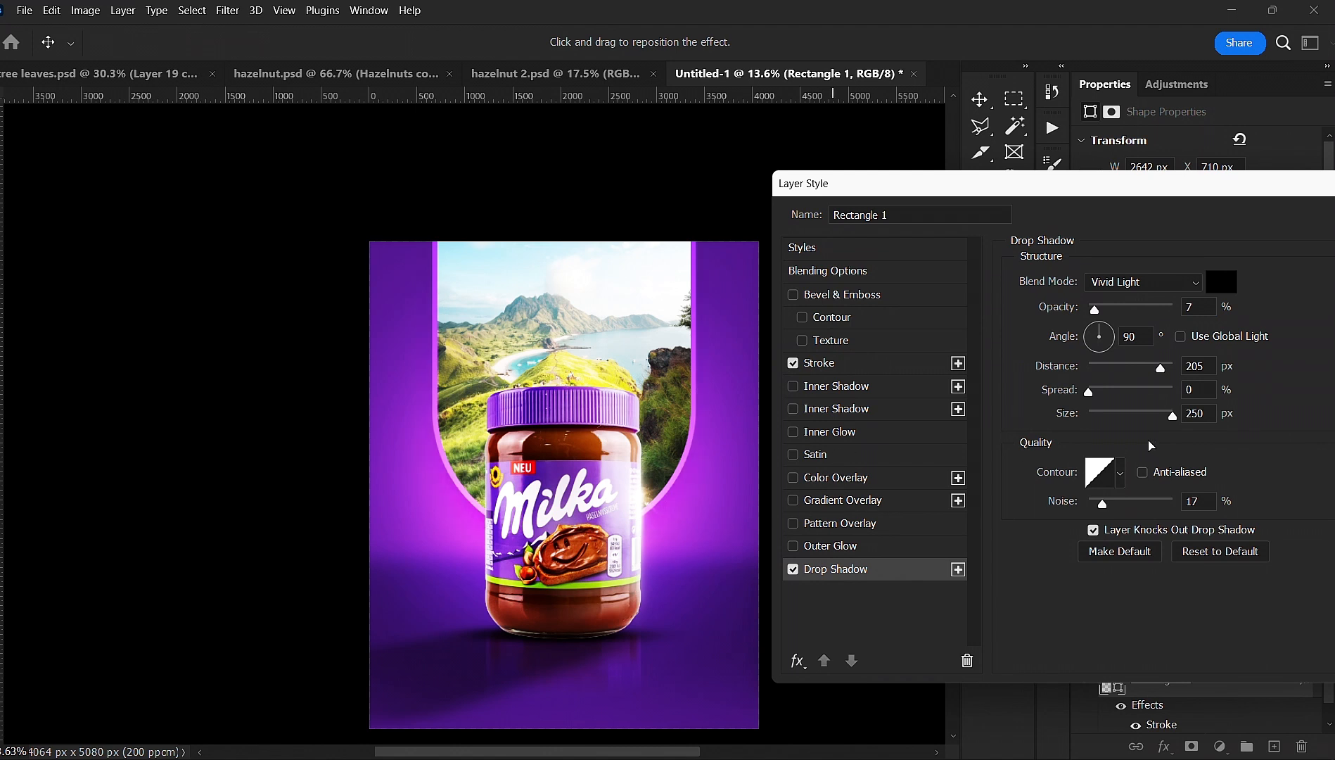
click(1128, 310)
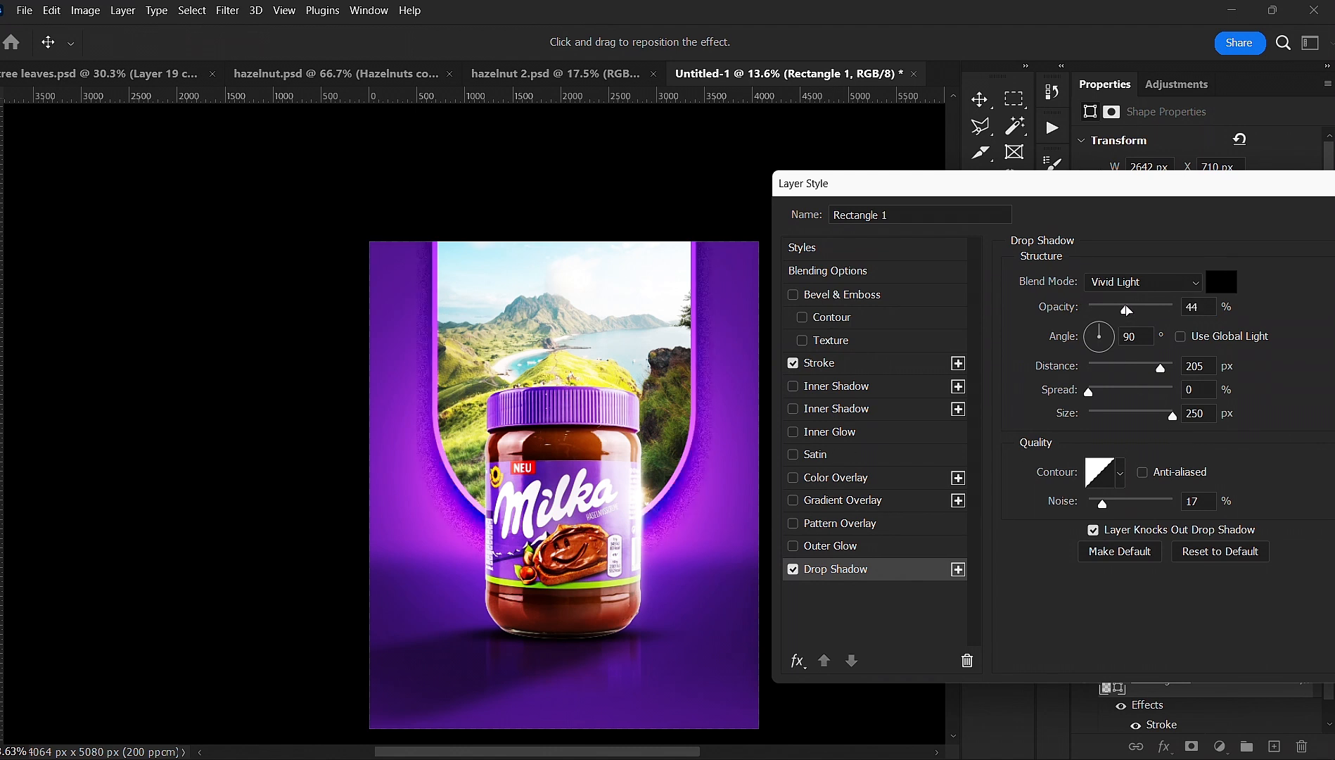
drag(1110, 309, 1109, 309)
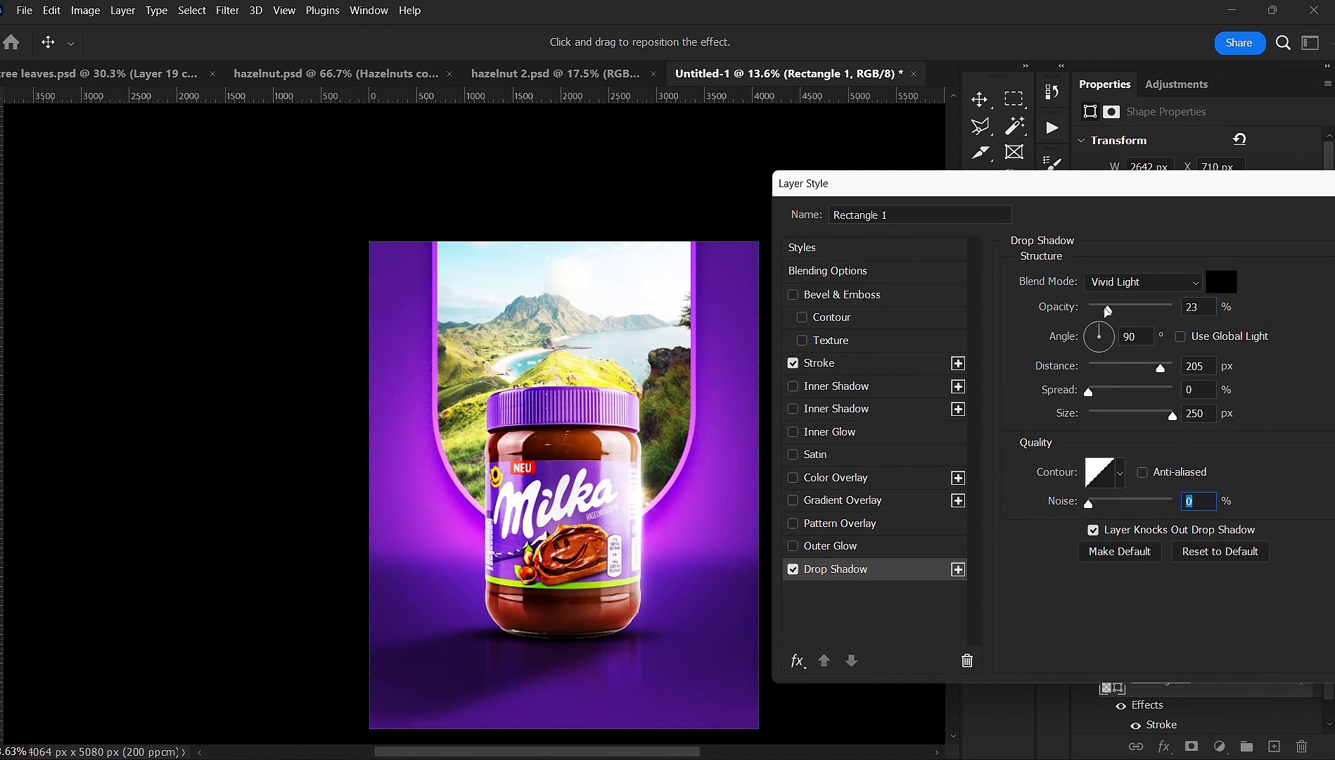
drag(1108, 310, 1097, 310)
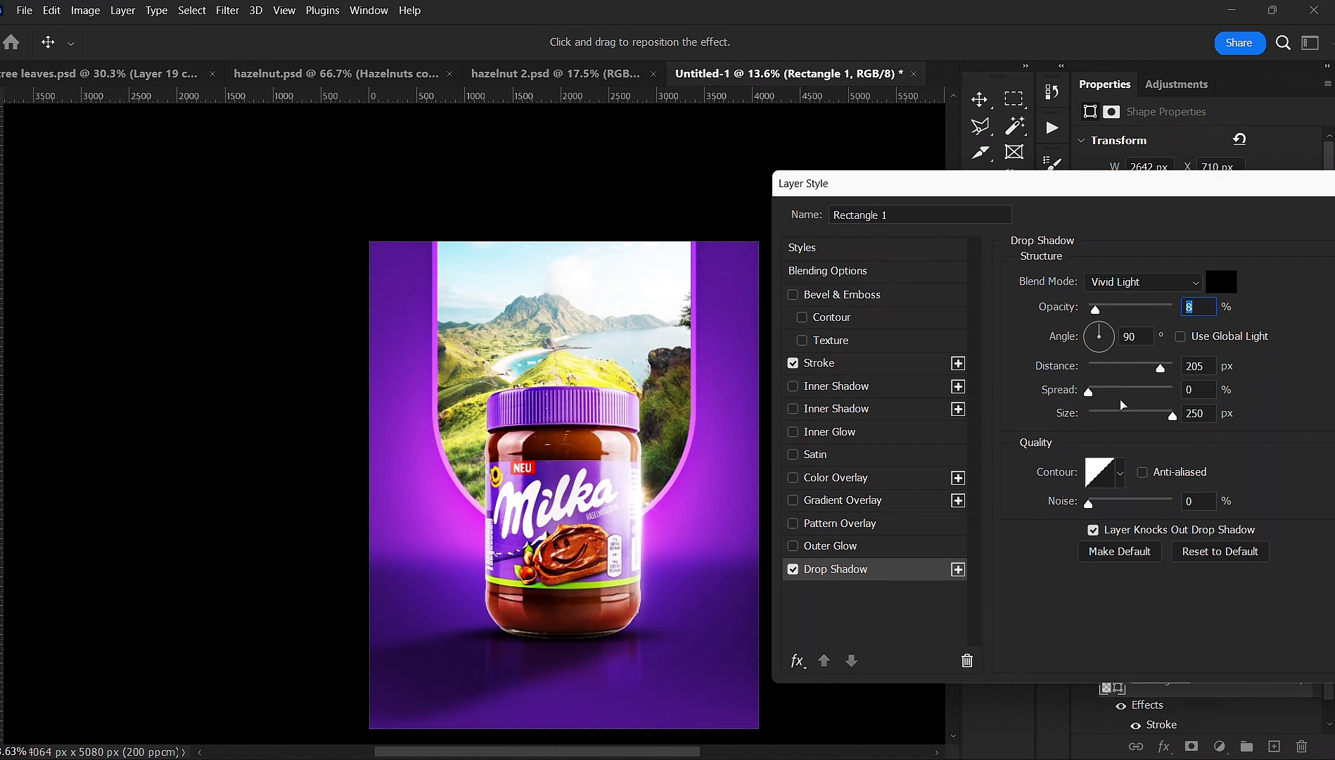
drag(702, 468, 692, 505)
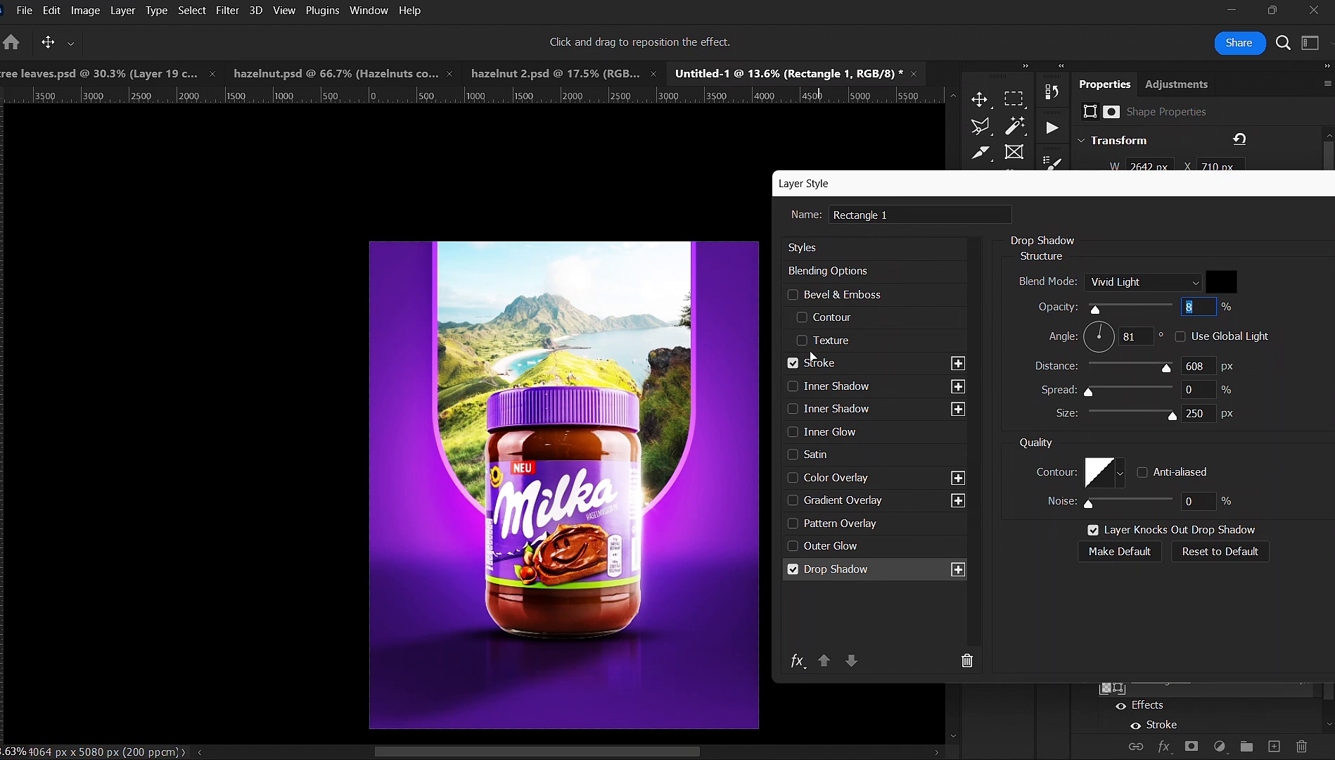
- Add a gradient overlay to the rounded shape in Overlay blend mode at 100% opacity
click(810, 502)
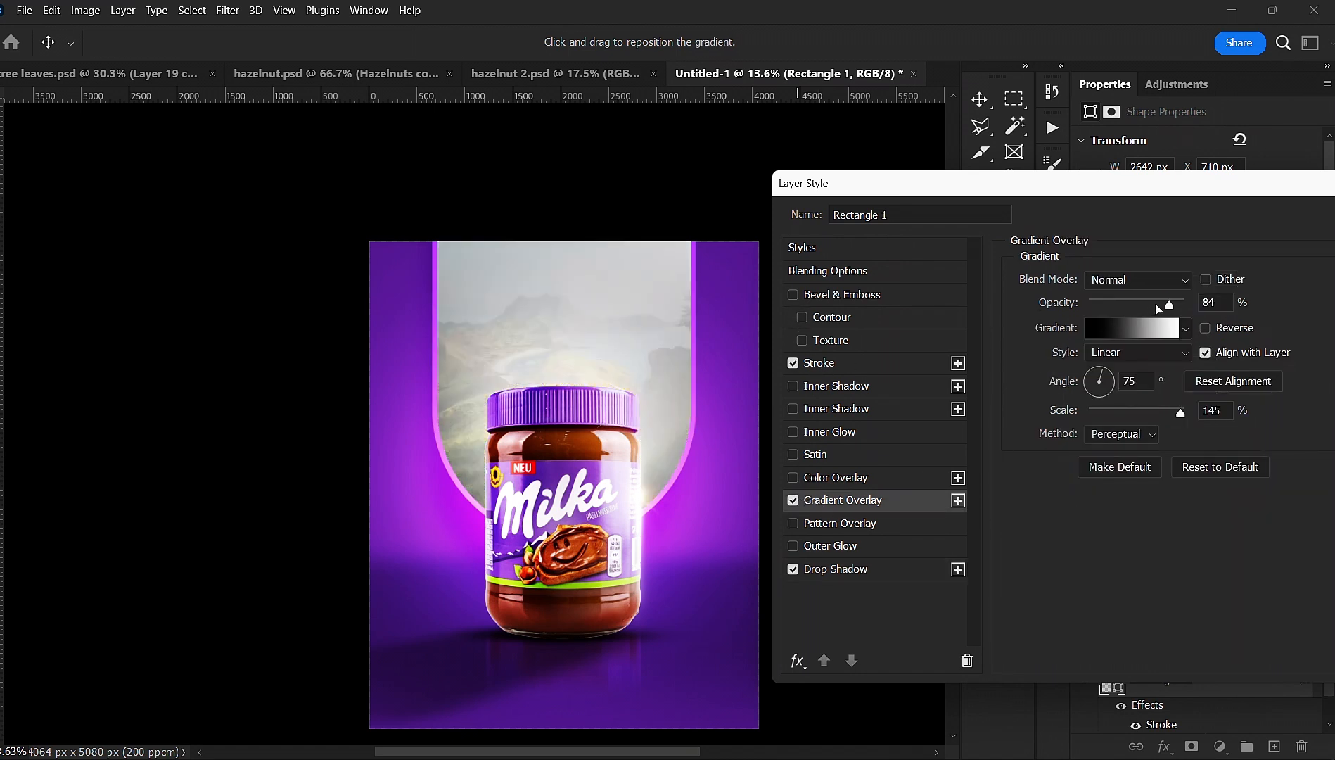
drag(1186, 307, 1188, 307)
click(1162, 280)
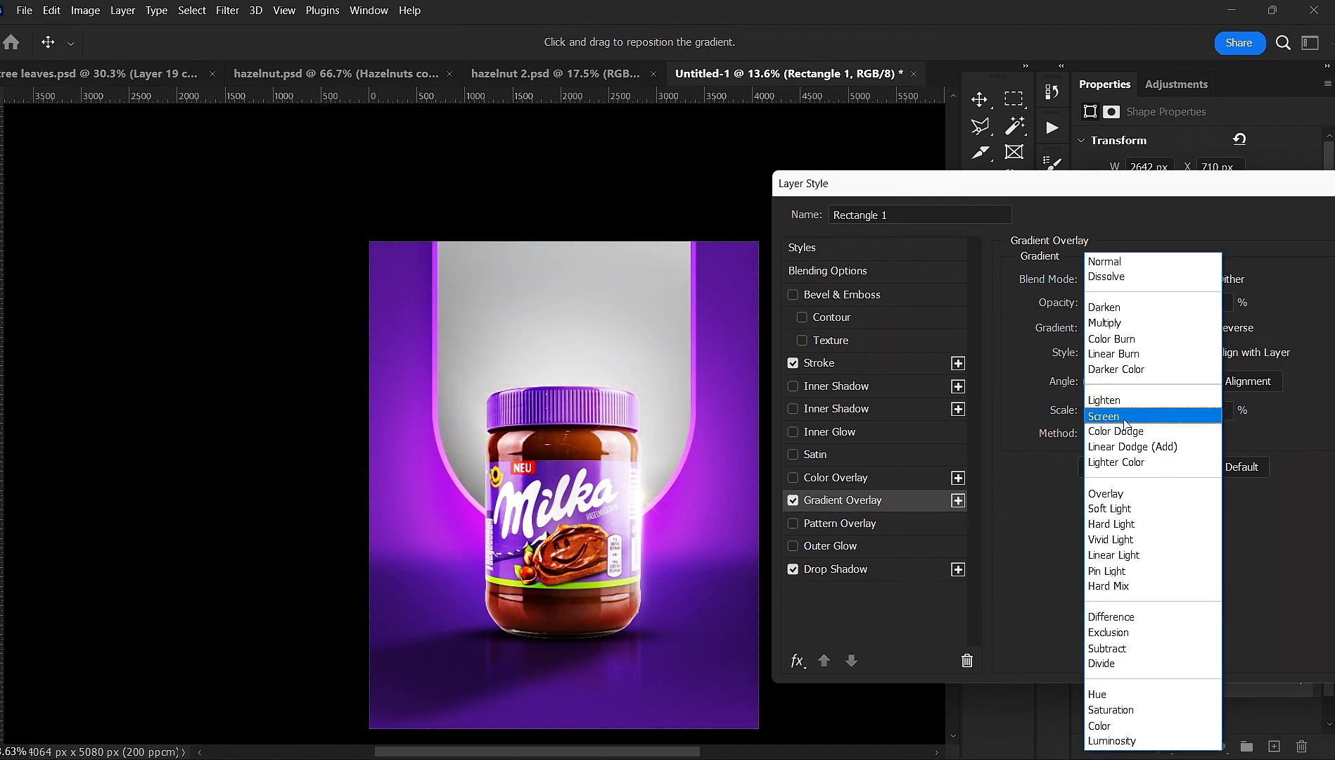
click(1118, 494)
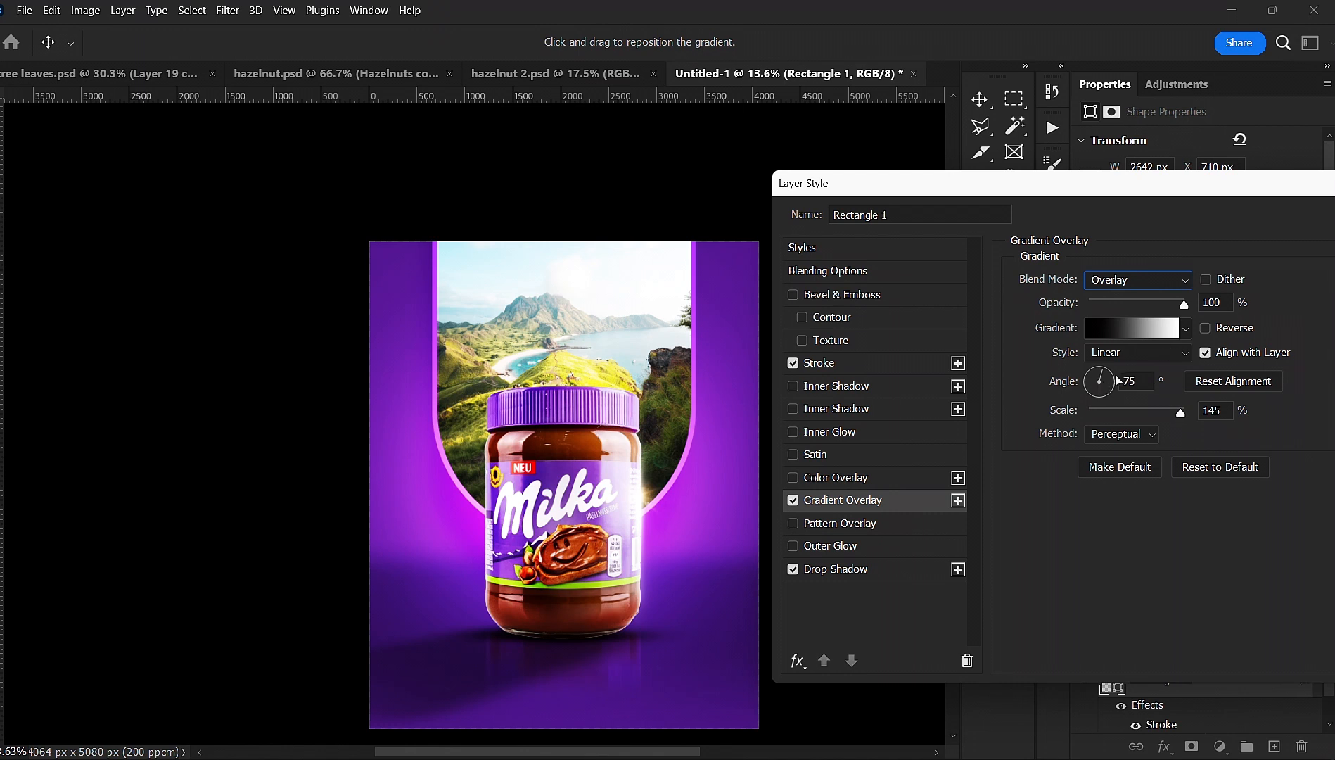
- Use the basic foreground-to-background gradient, white to black, for the overlay and compare the shape with and without it
click(1184, 328)
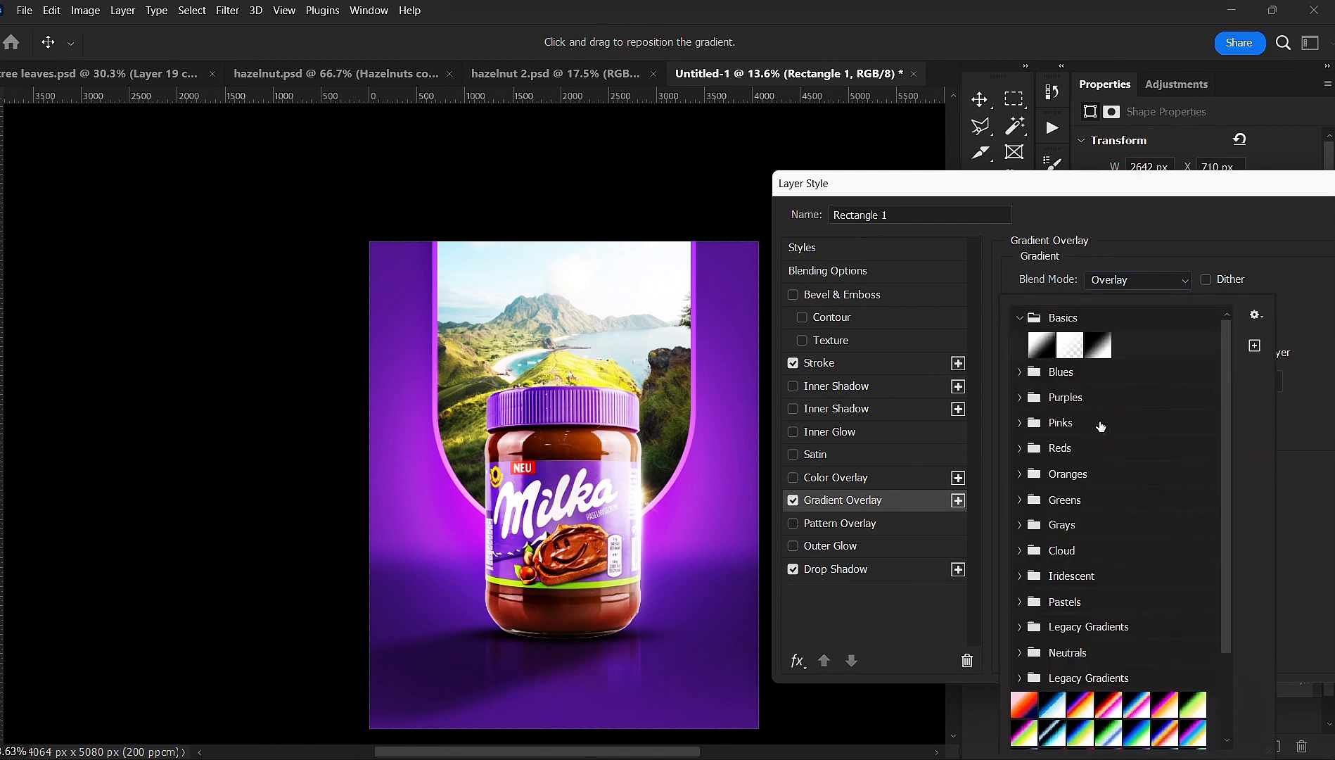
click(1050, 349)
click(1320, 424)
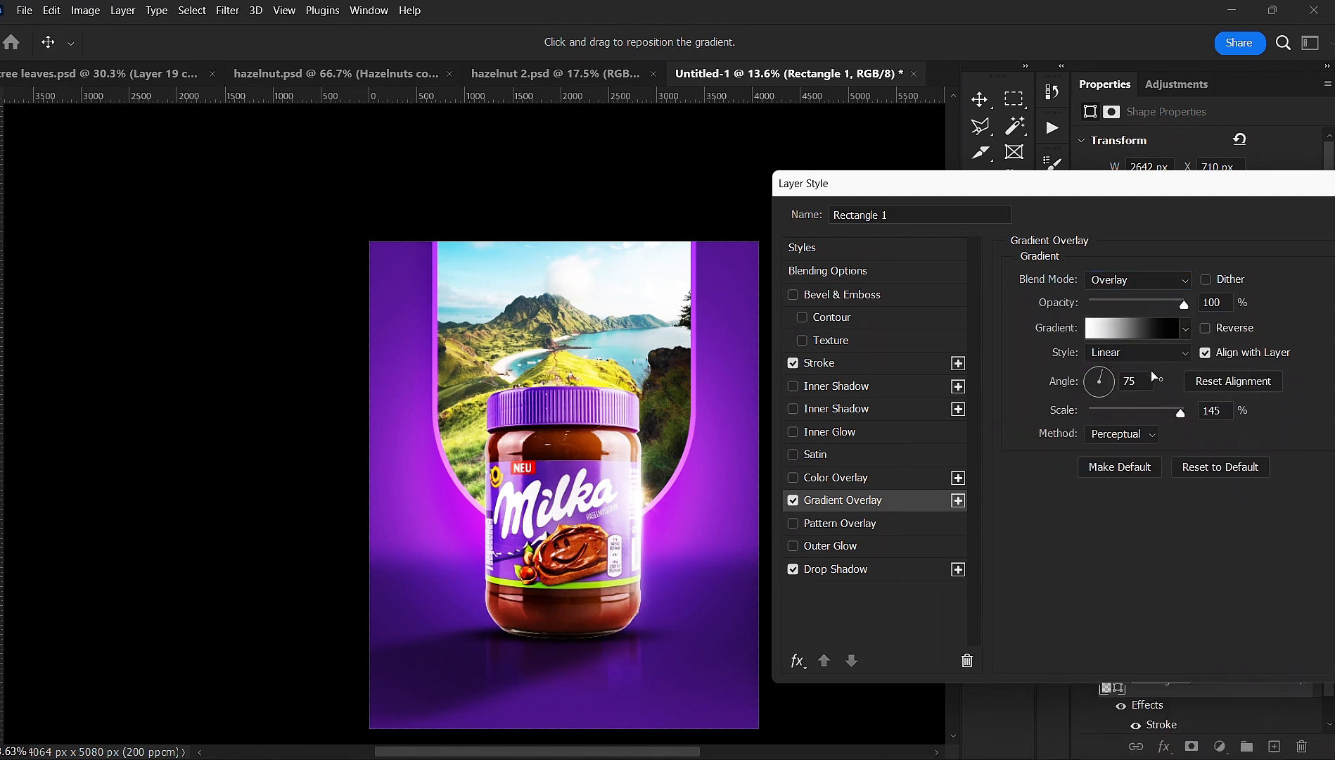
click(792, 500)
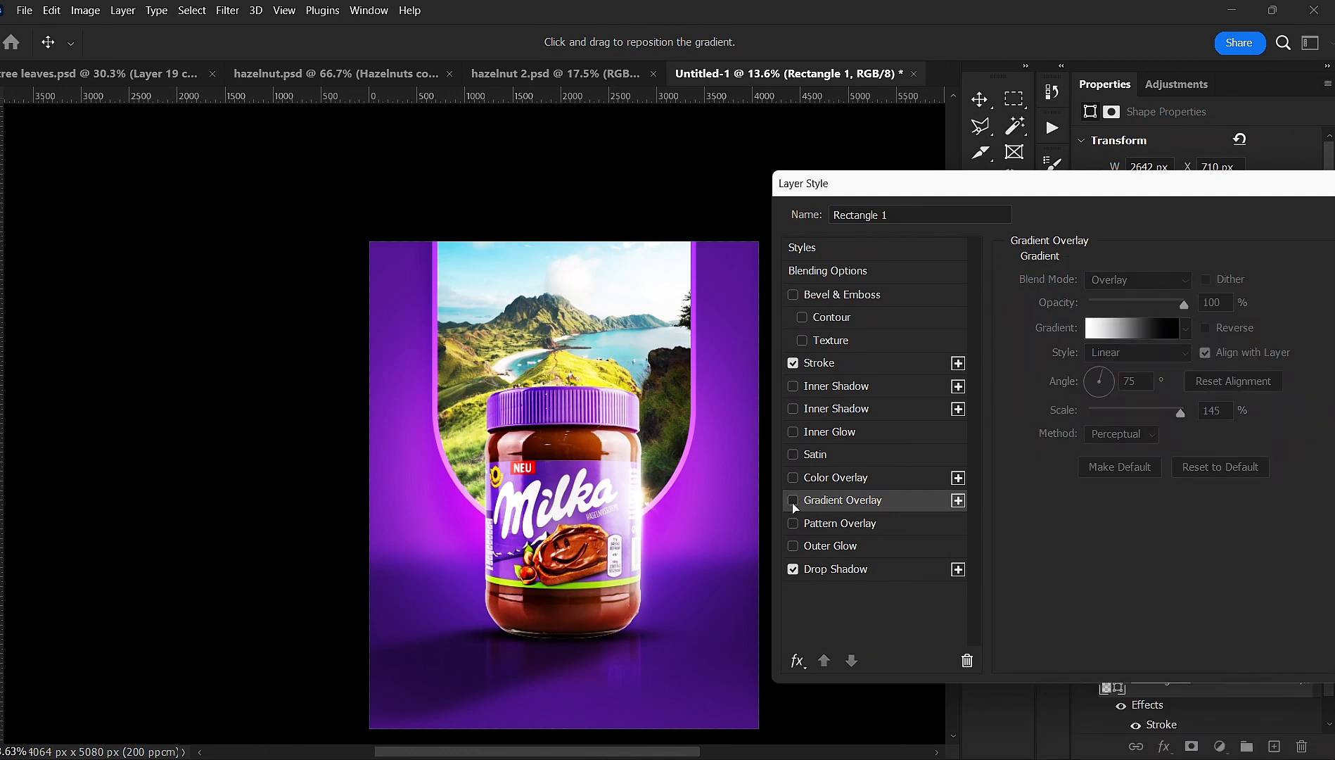
click(792, 499)
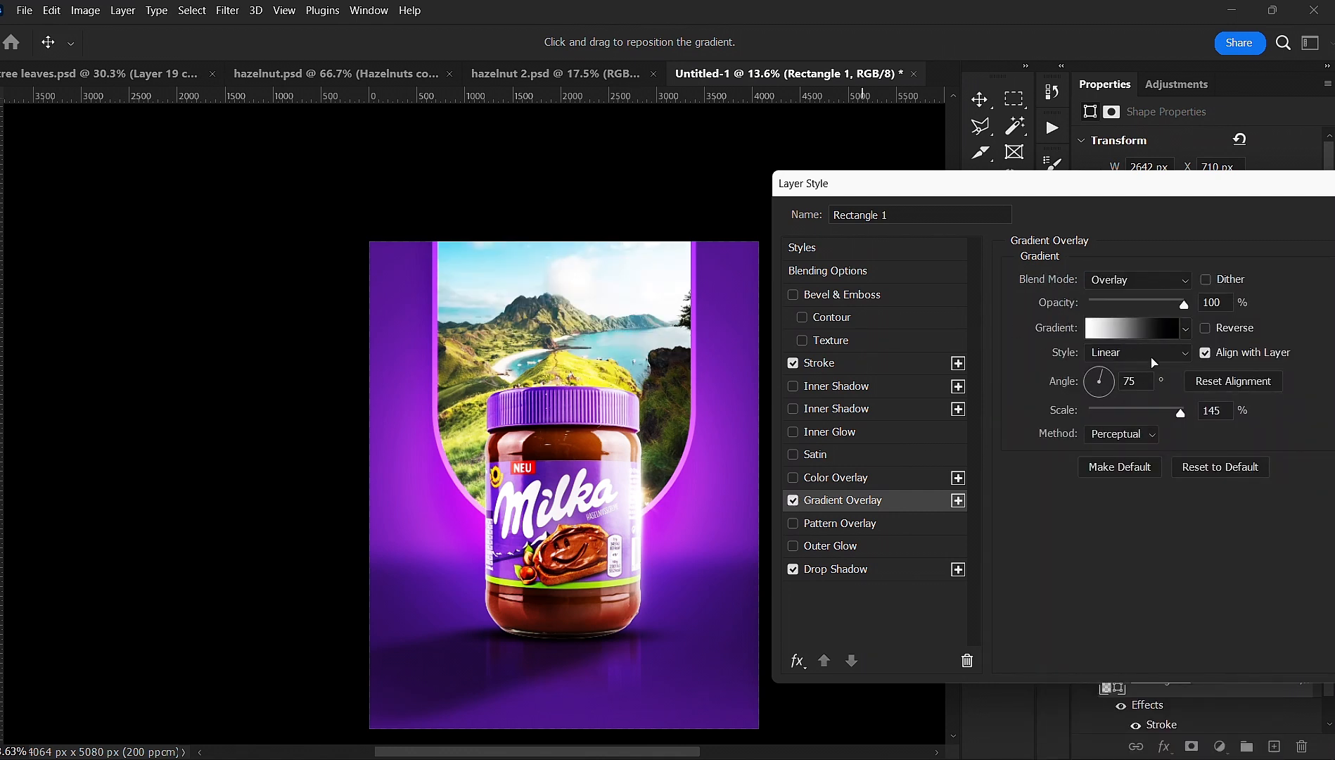
- Place the overlay gradient's black stop at 89% and its white stop at 6%, and apply the layer style
click(1173, 332)
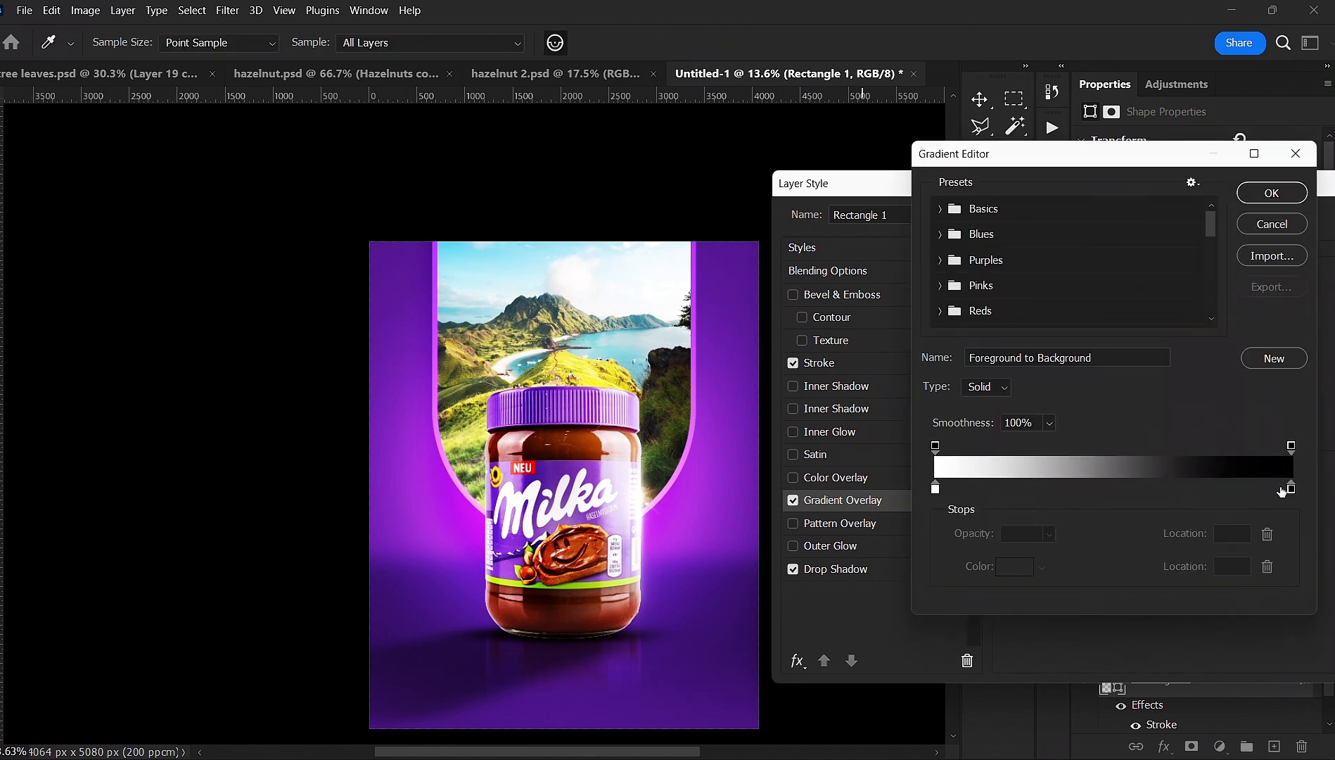
drag(1291, 491, 1253, 487)
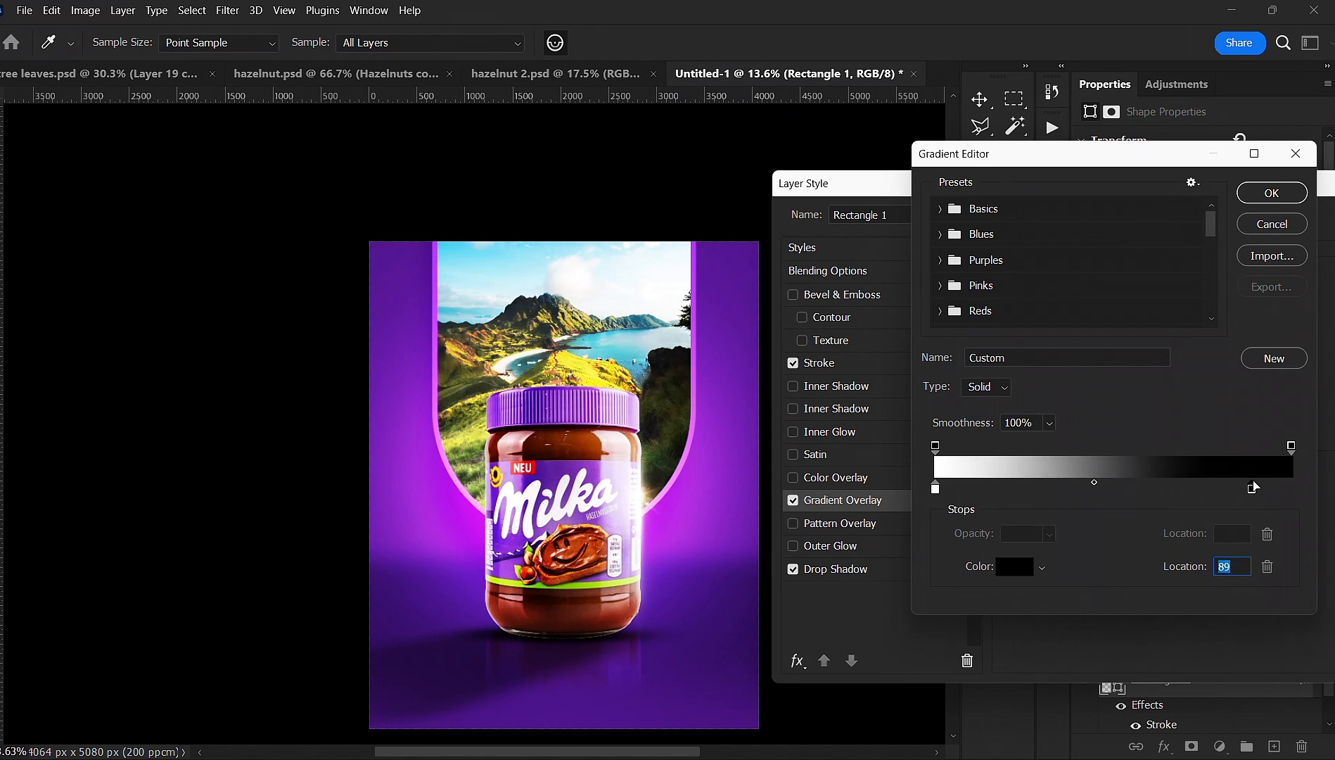
drag(936, 492, 959, 490)
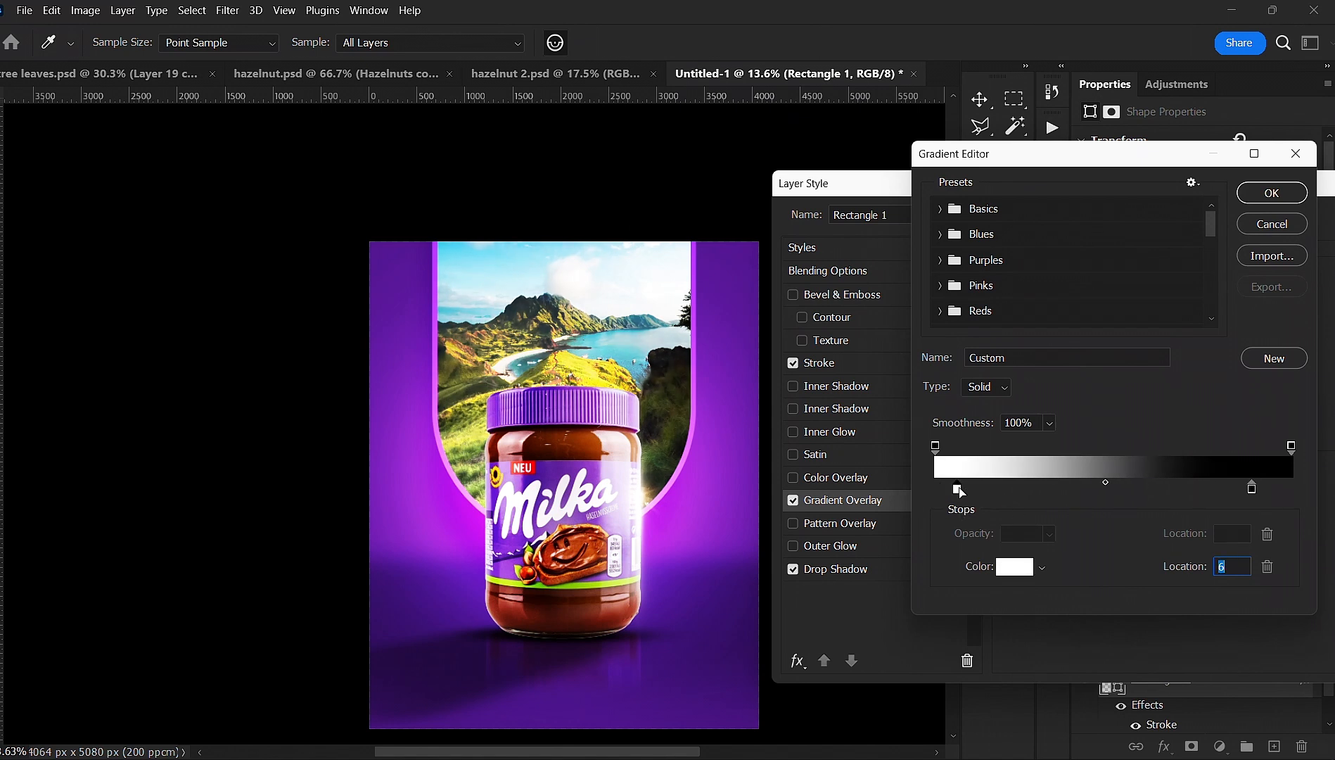
click(1270, 193)
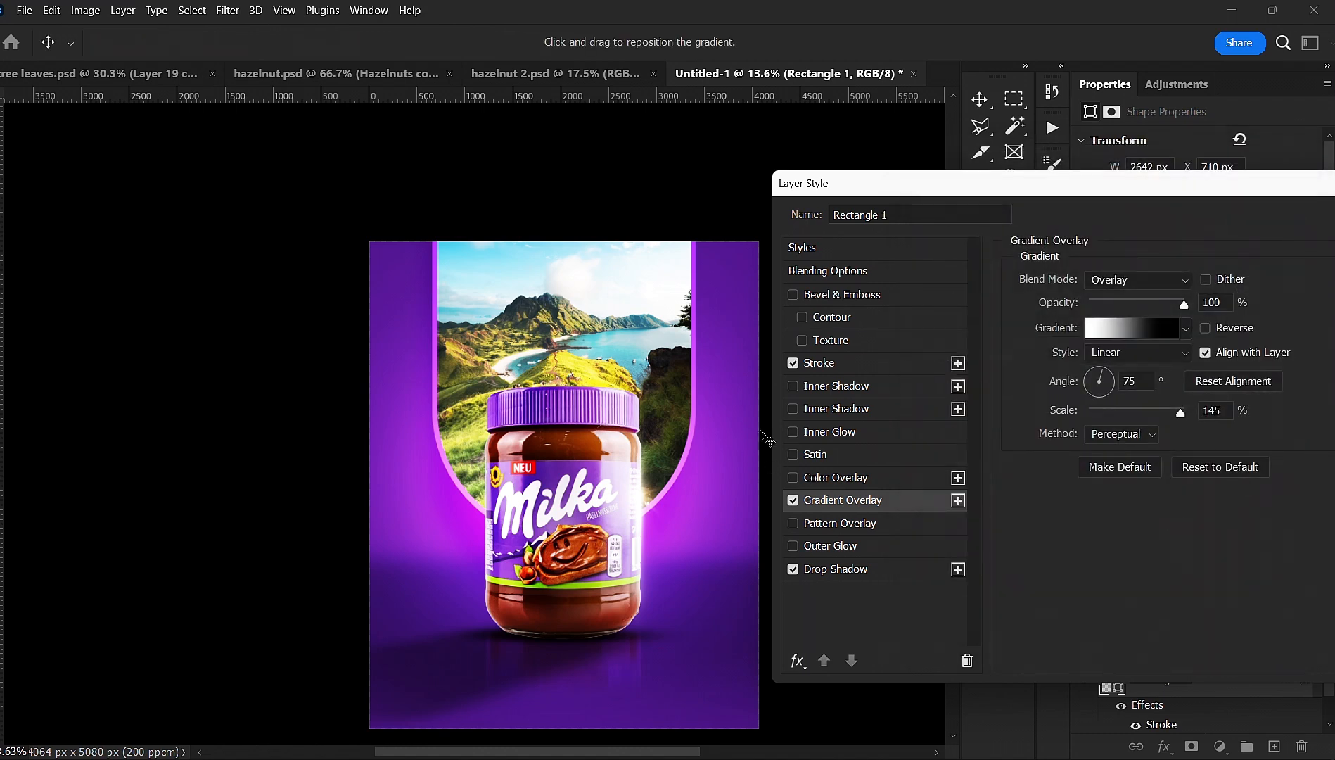
click(1204, 261)
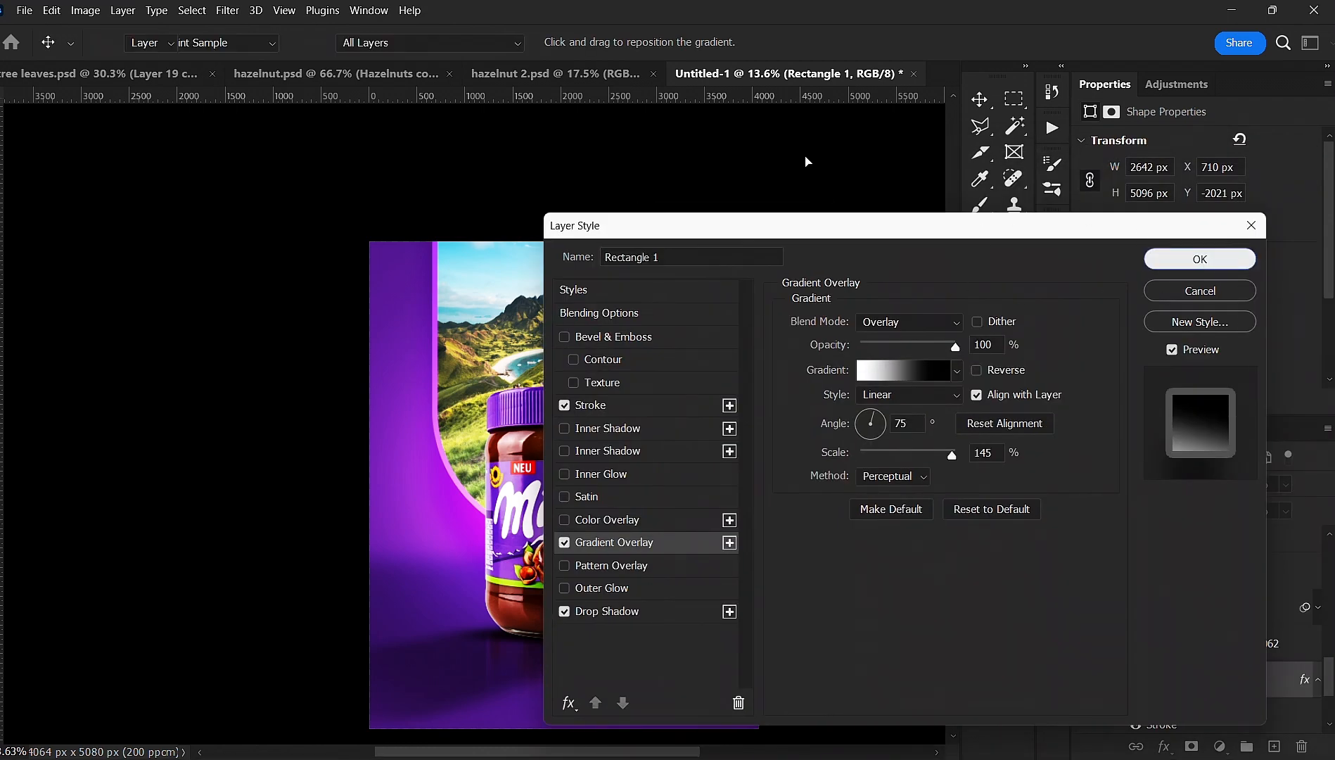
click(796, 292)
scroll(691, 414, down, 3)
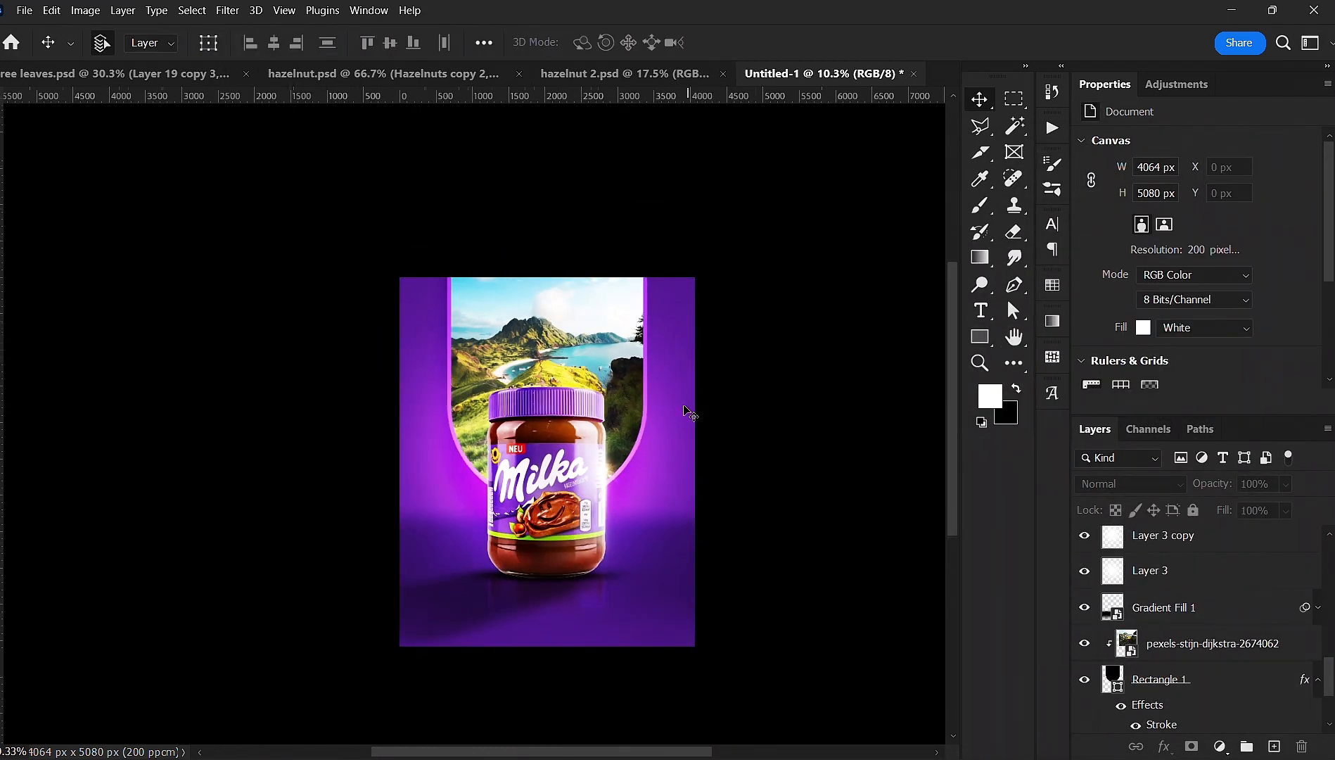
scroll(609, 437, up, 2)
scroll(606, 437, up, 3)
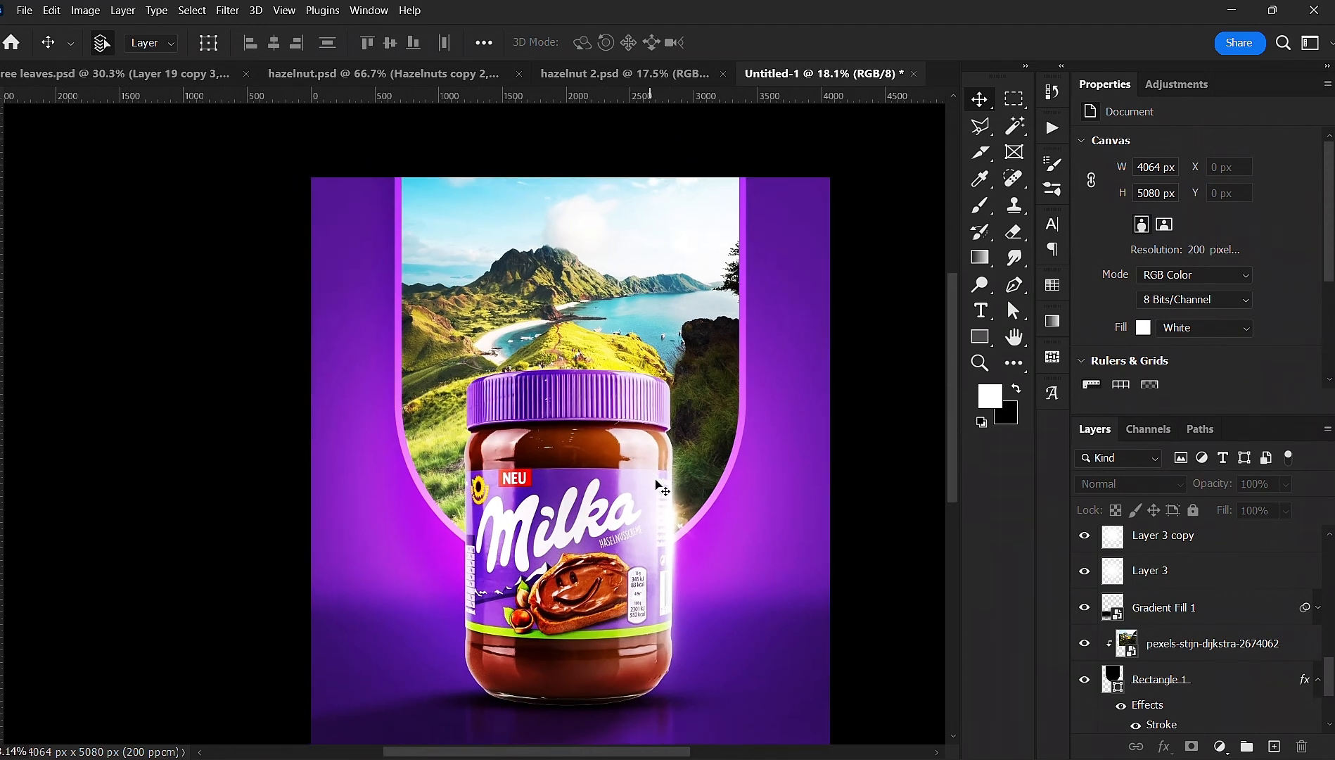
drag(675, 513, 756, 460)
key(ctrl+z)
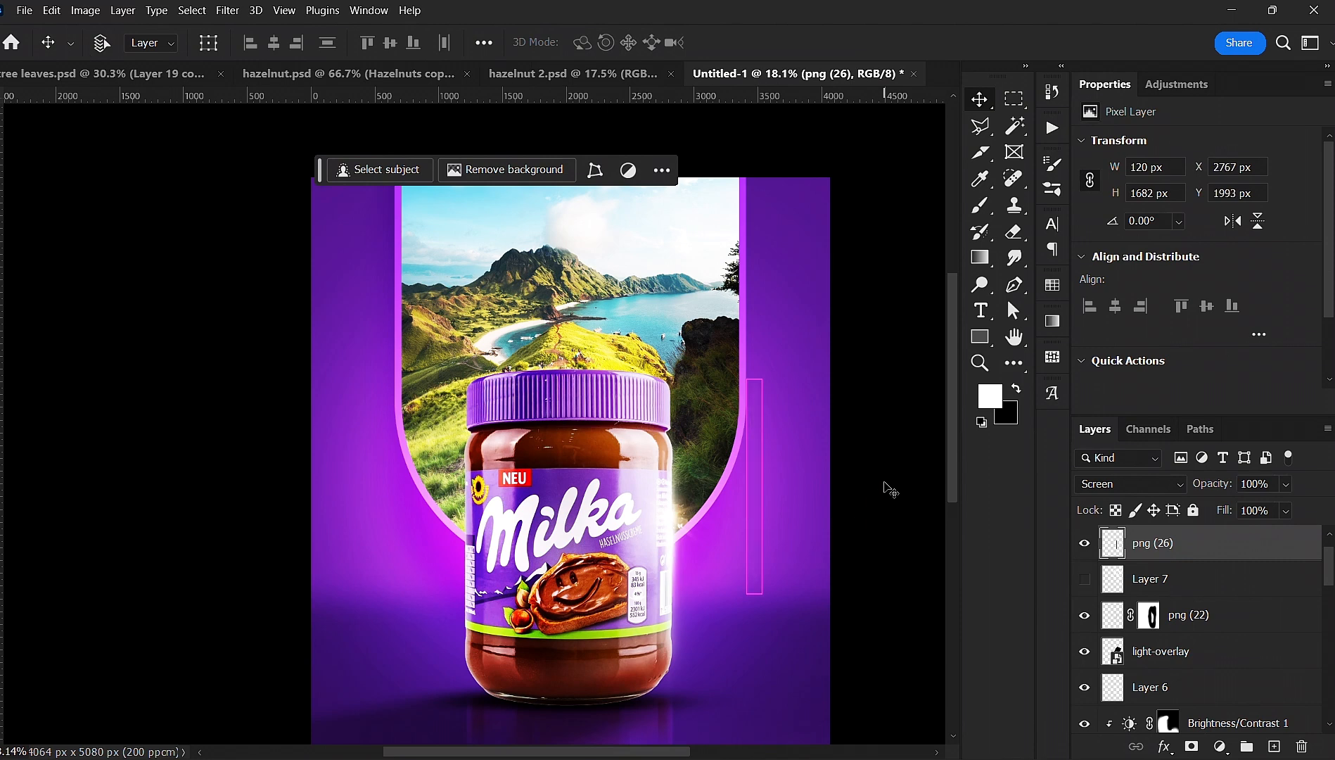
click(887, 486)
click(690, 517)
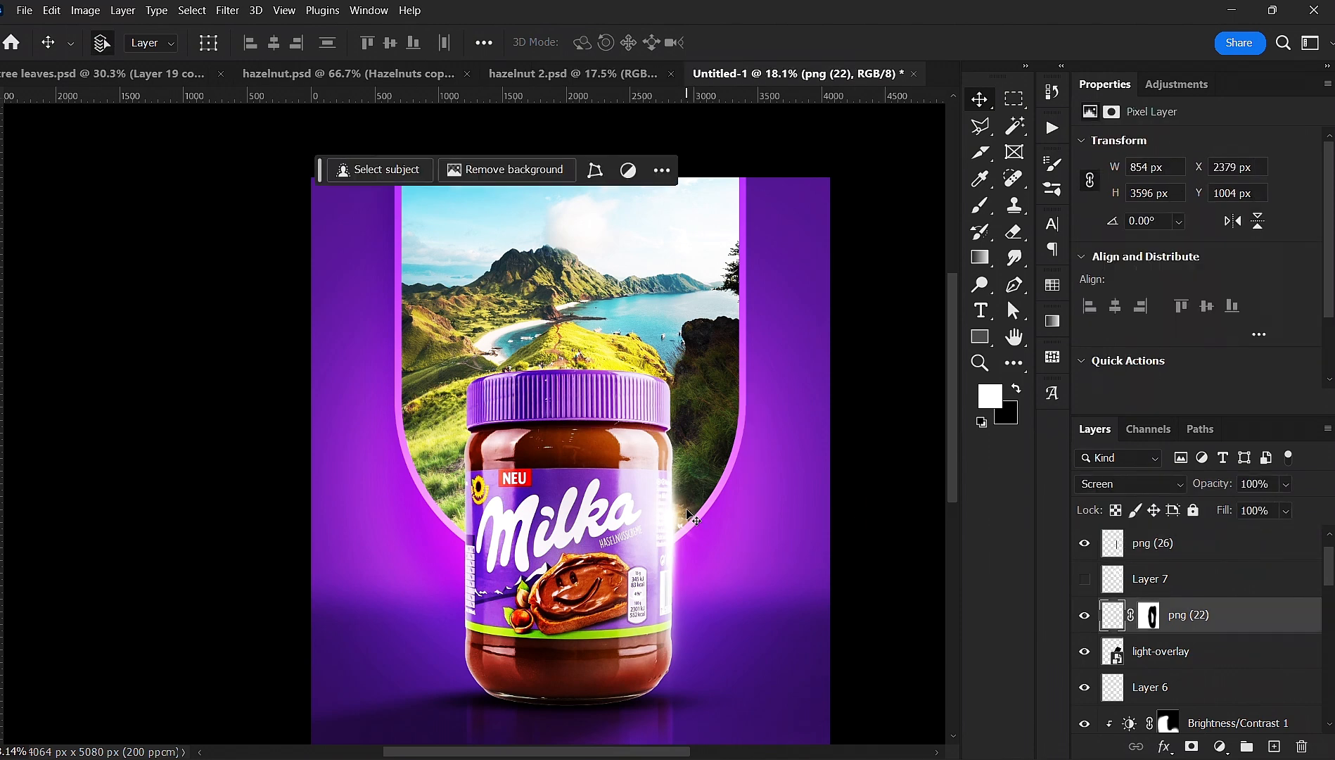
drag(689, 517, 828, 491)
key(ctrl+z)
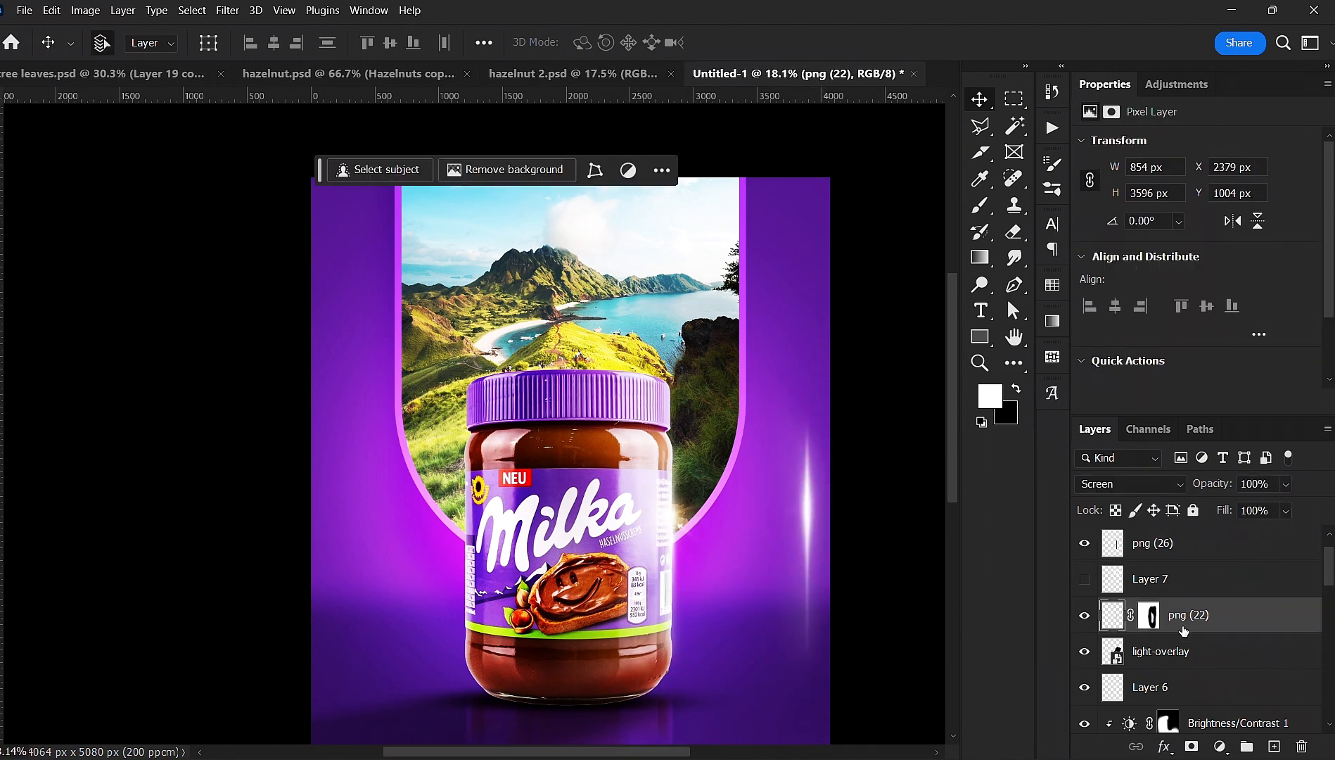
- Scale the light-overlay layer up to 12.76% and move its flare to the upper right edge of the landscape frame
scroll(1186, 631, down, 2)
click(1190, 577)
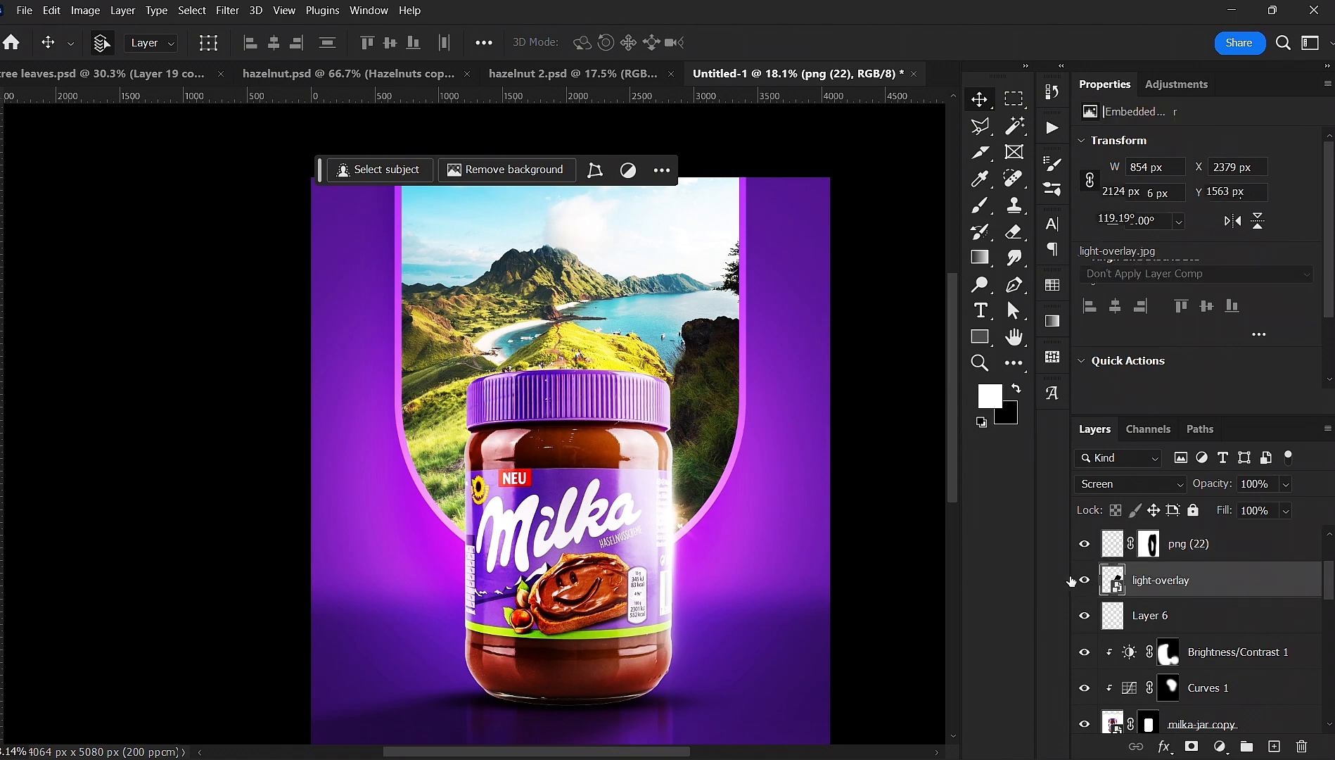
click(1077, 581)
click(1077, 580)
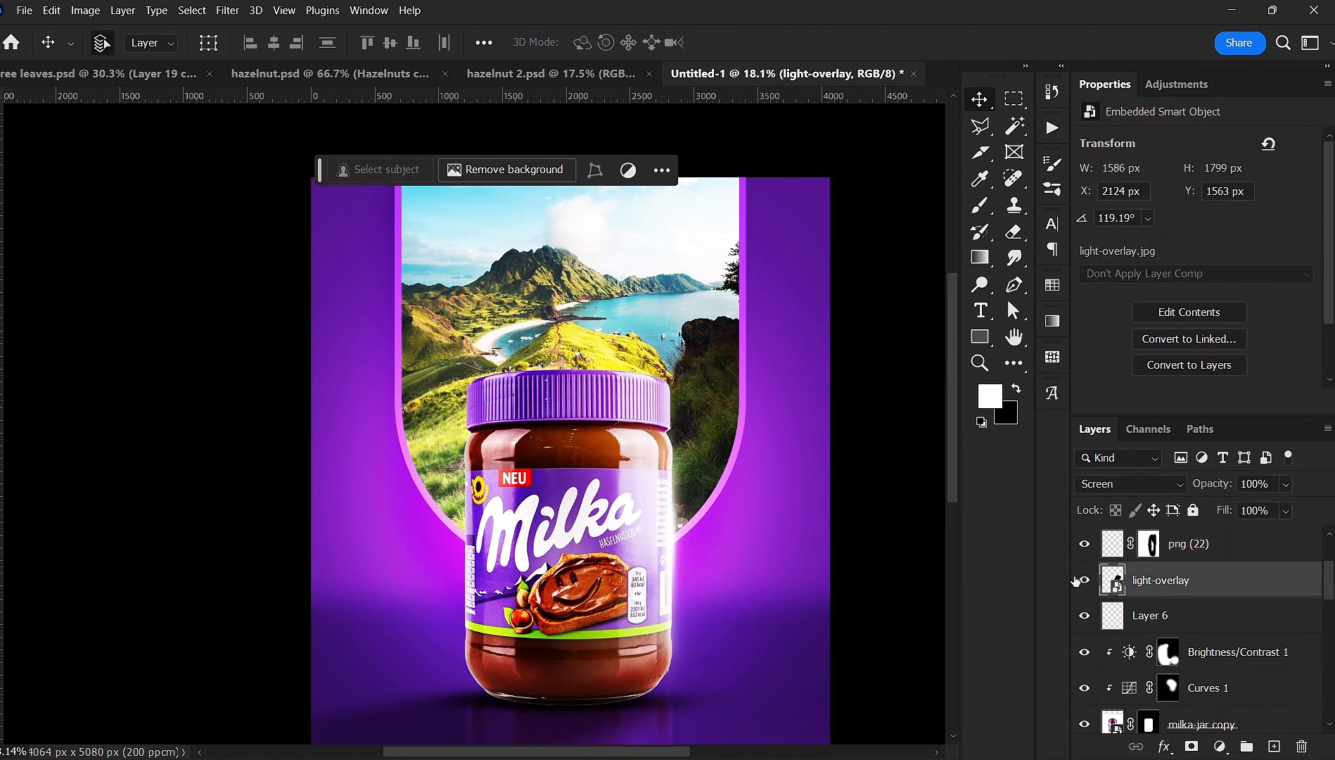
key(ctrl+t)
scroll(724, 512, down, 5)
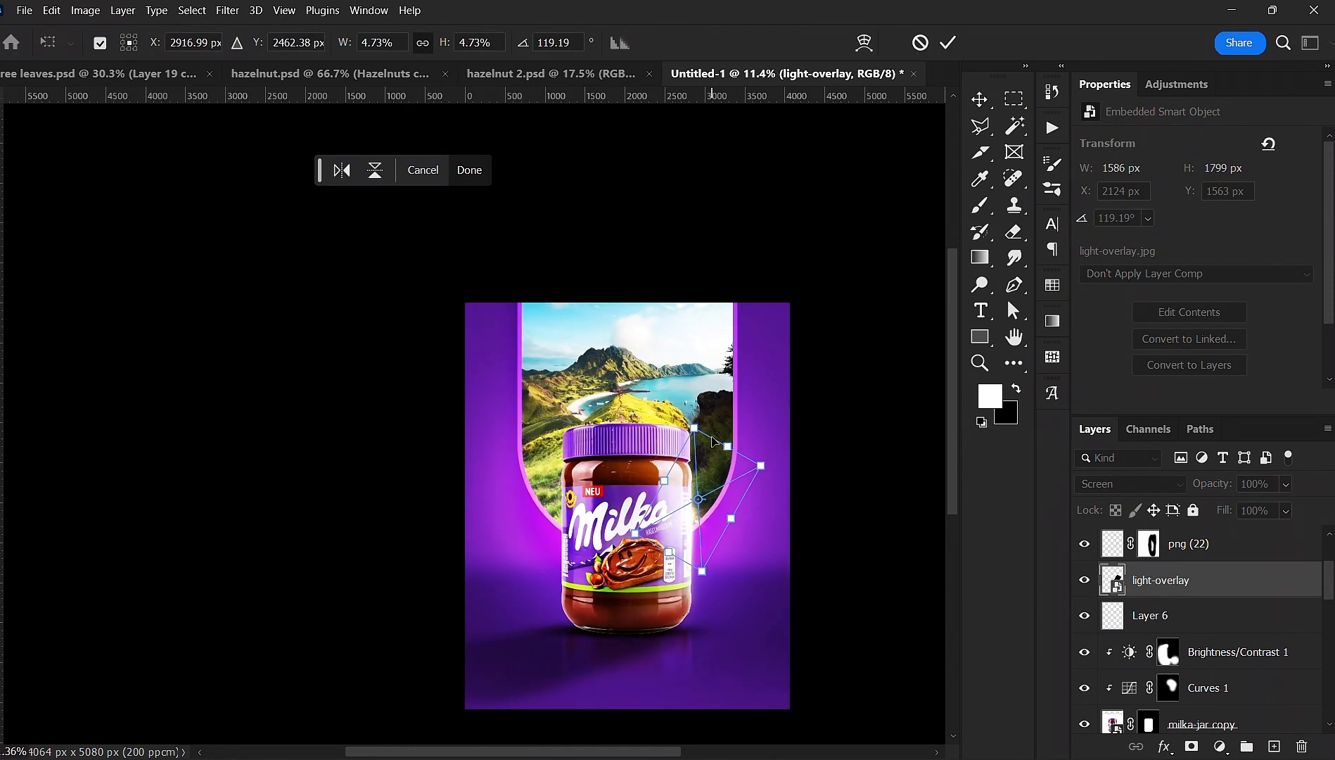
drag(727, 446, 827, 211)
drag(737, 407, 729, 299)
key(Return)
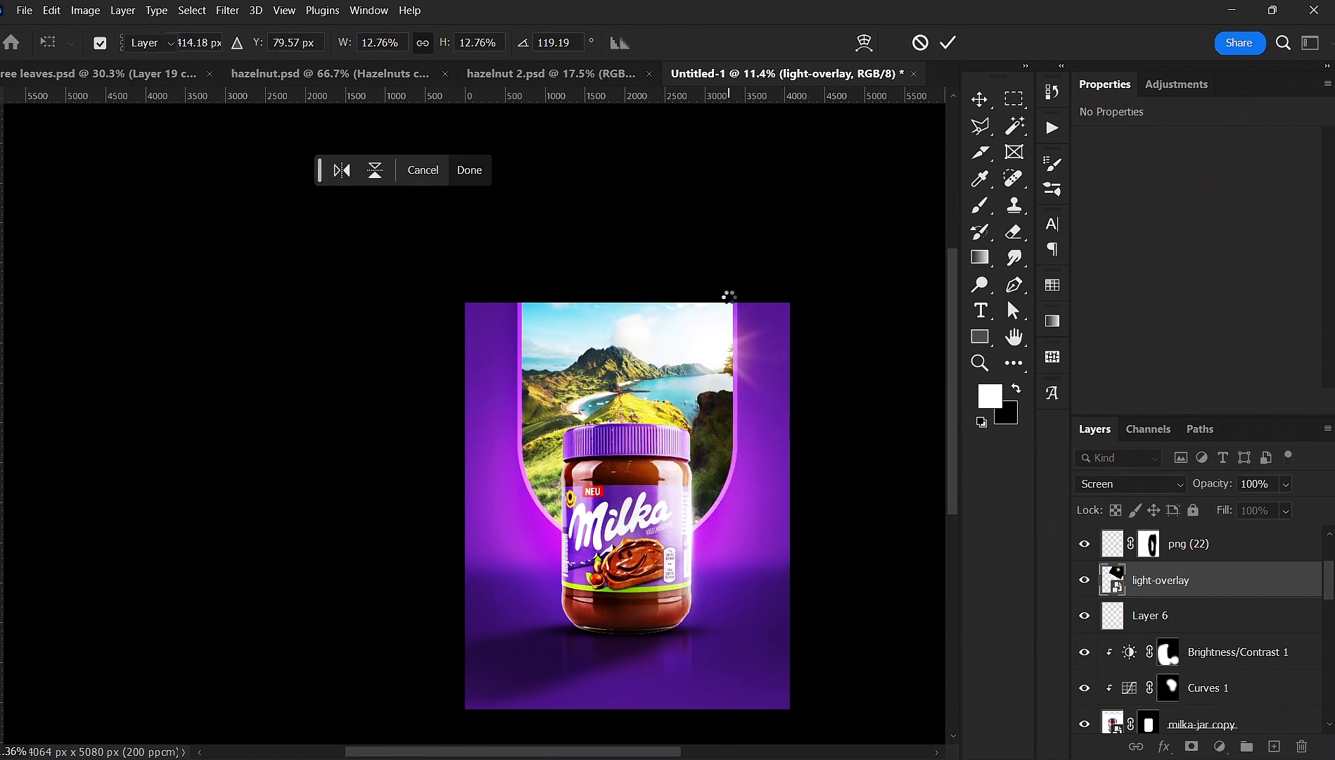
- Shift the light overlay slightly down and left, to about X 1206, Y -2294 px, and deselect it
scroll(708, 382, up, 2)
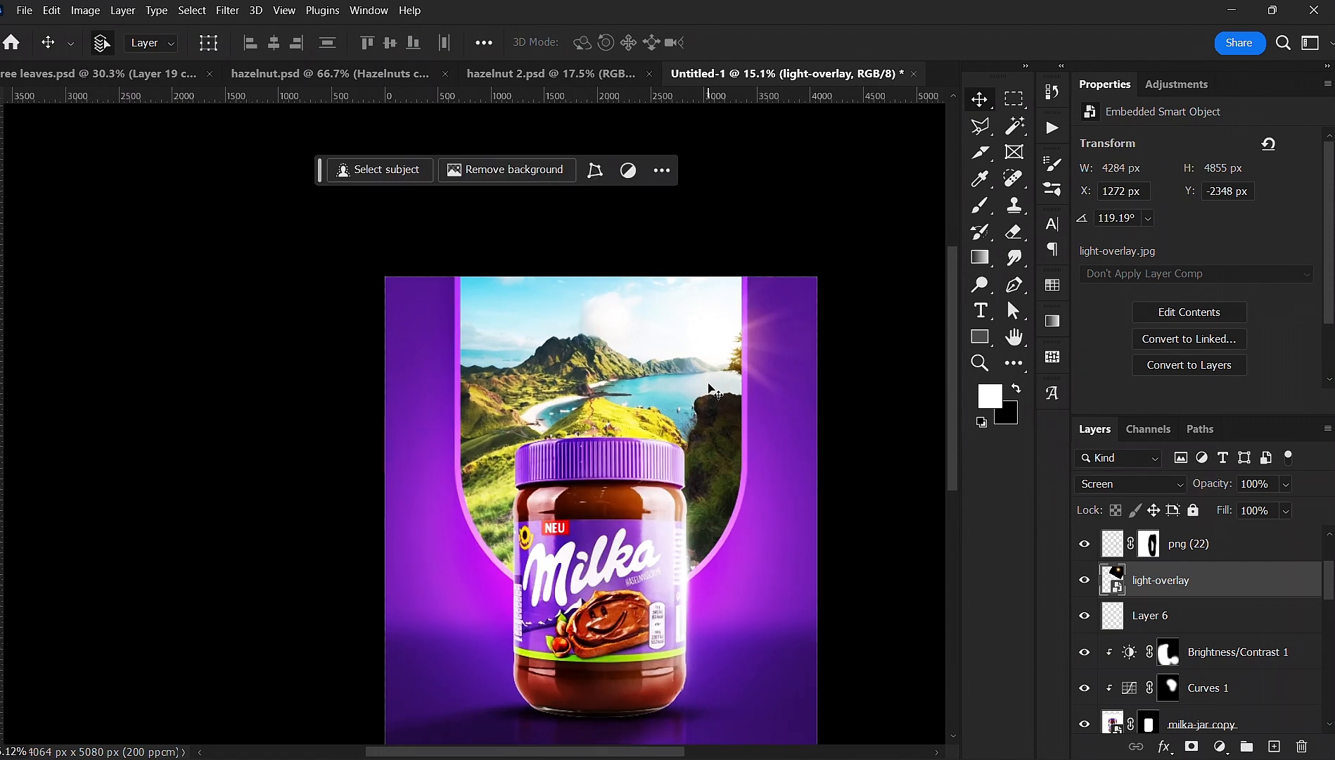
drag(714, 336, 712, 344)
scroll(650, 319, down, 2)
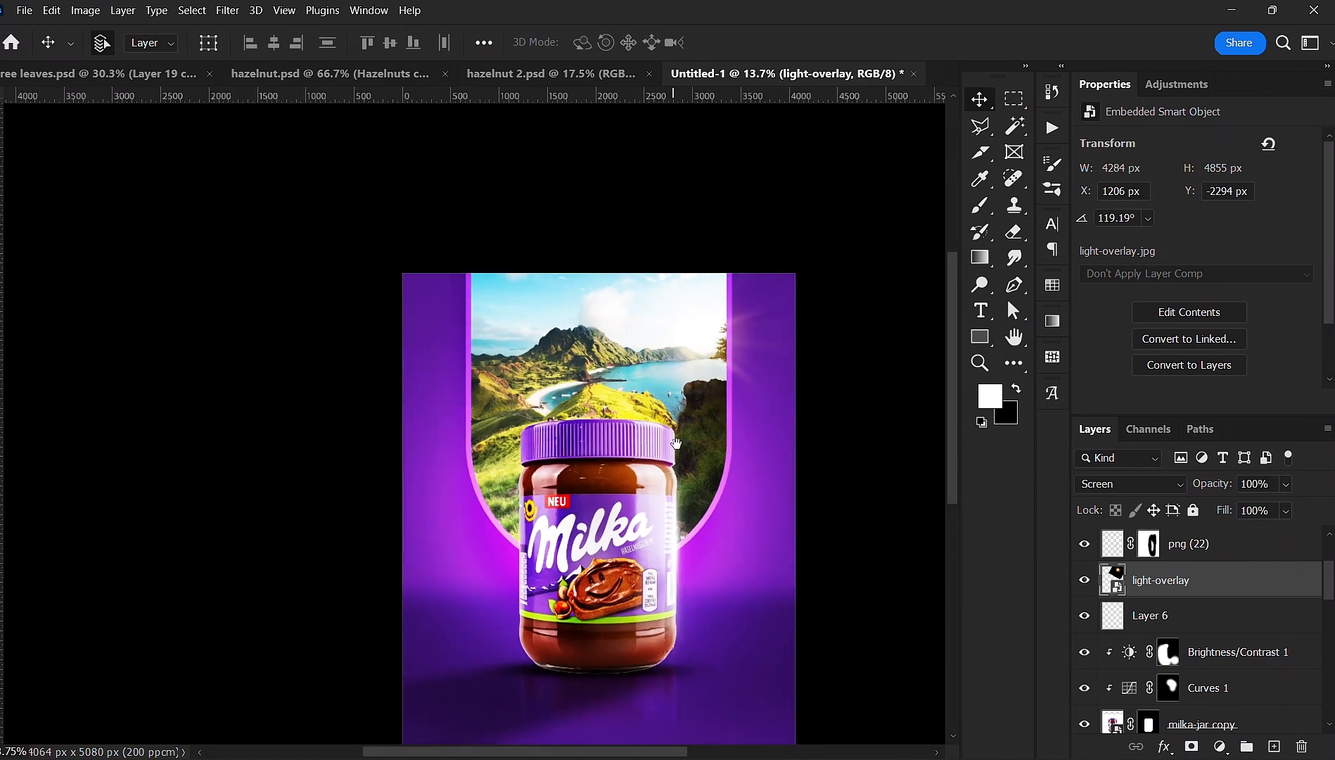
click(924, 458)
scroll(610, 493, down, 1)
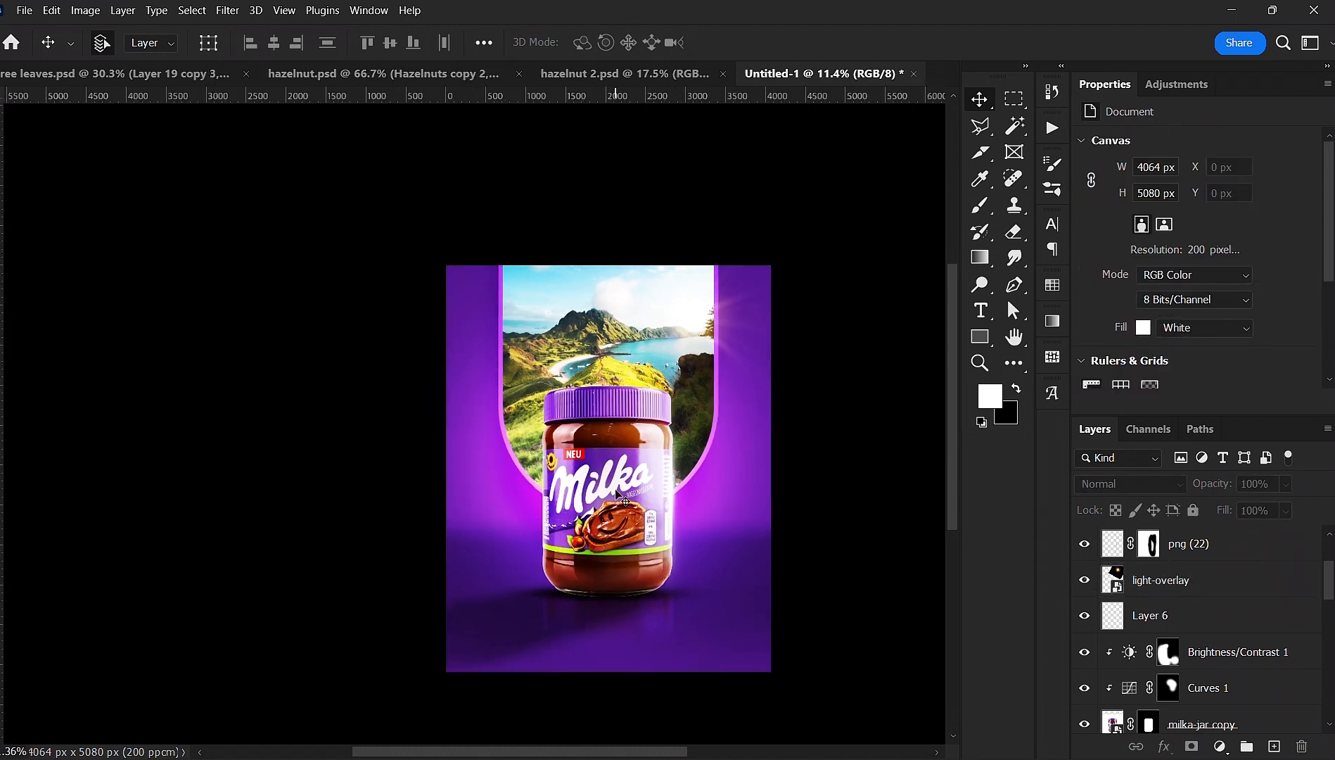
scroll(612, 492, up, 1)
drag(612, 487, 562, 536)
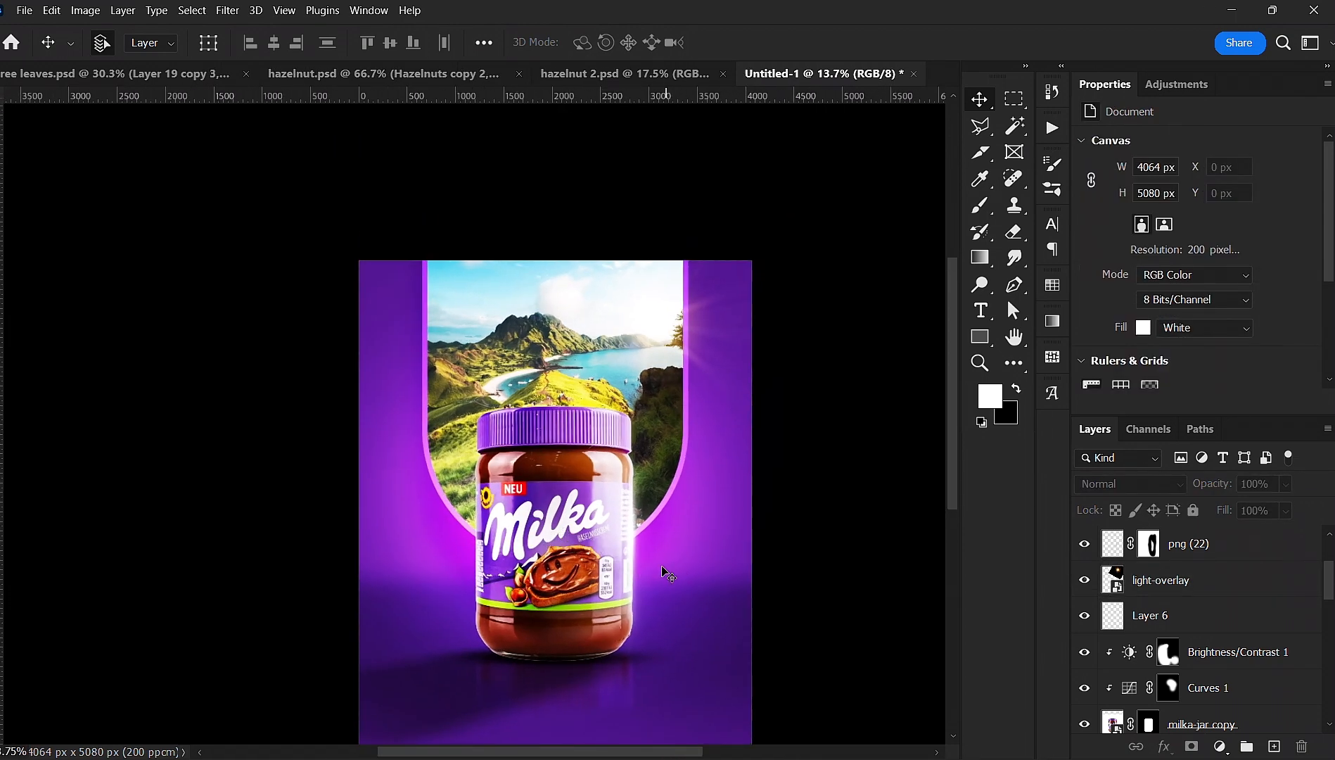
scroll(668, 573, down, 1)
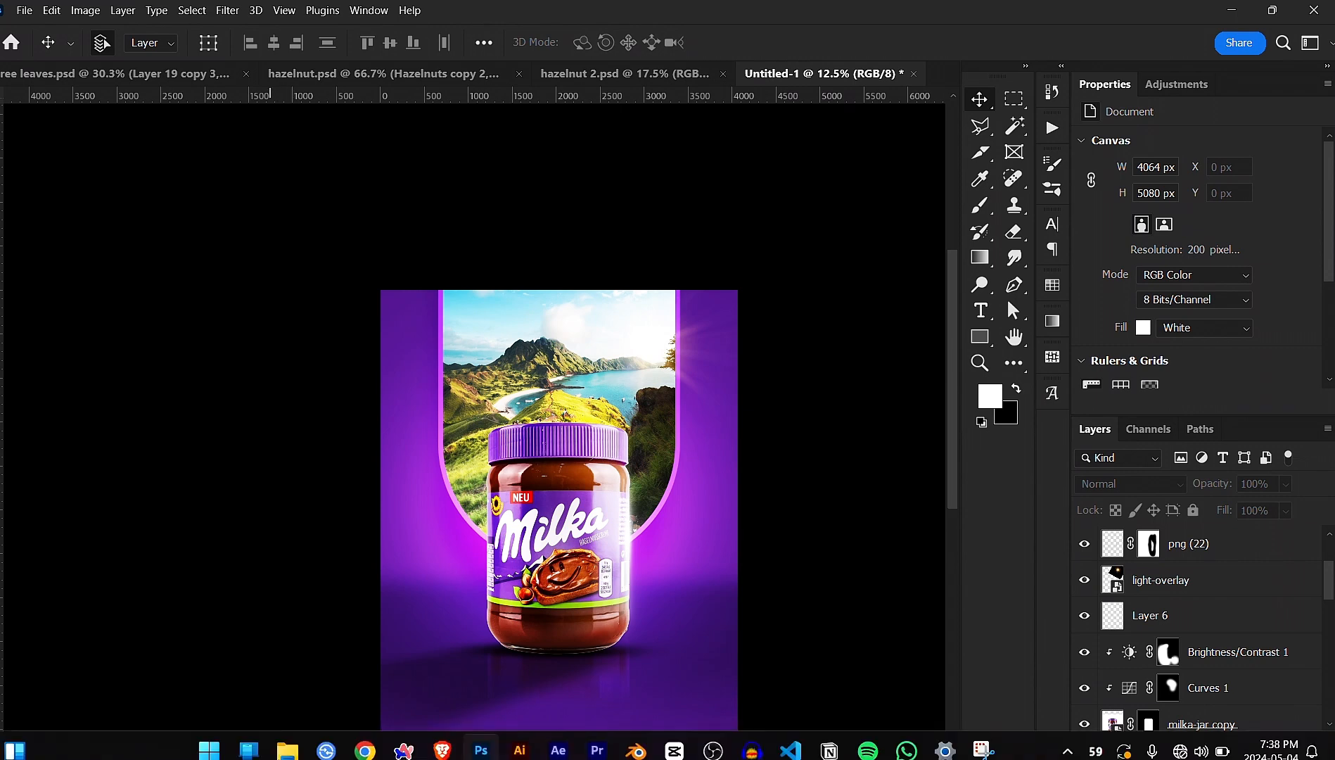
- Look through the open stock files and copy the upper-right branch from the tree leaves document into the poster
mouse_move(291, 745)
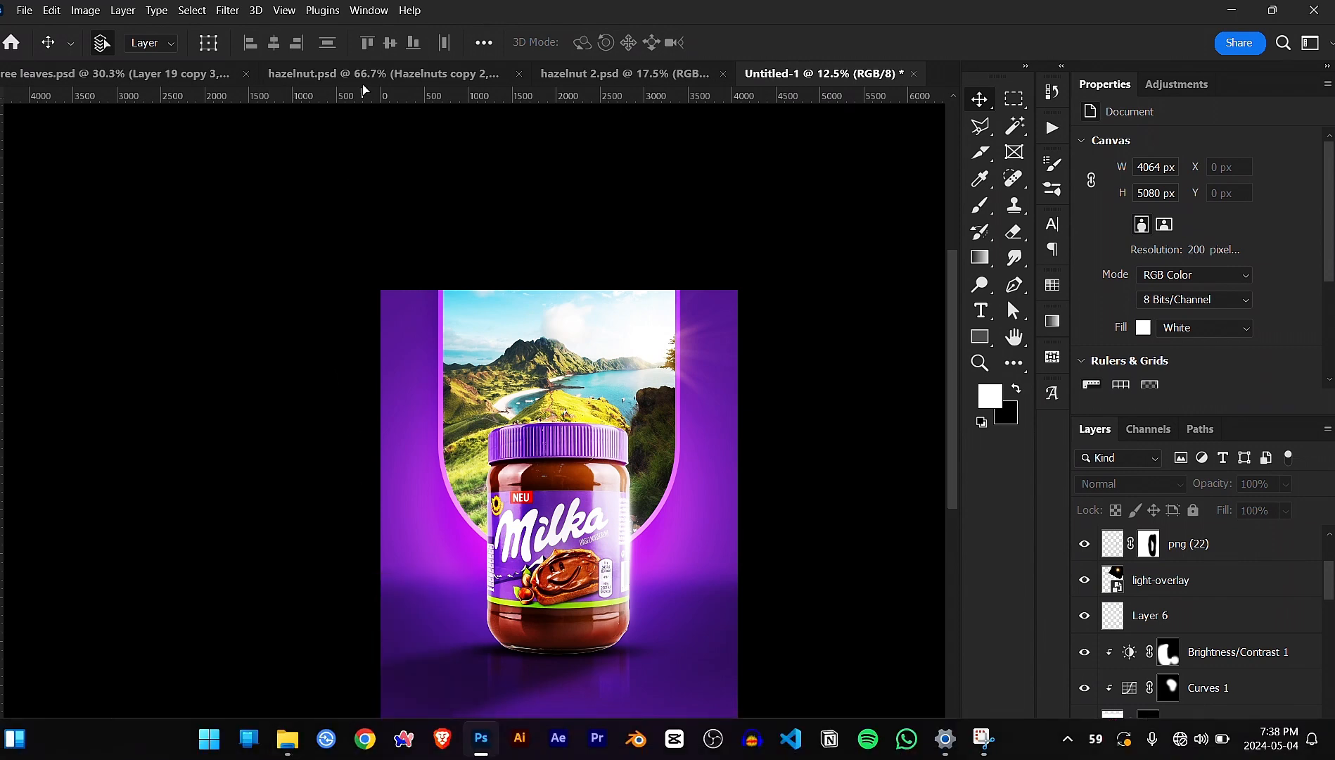
click(610, 74)
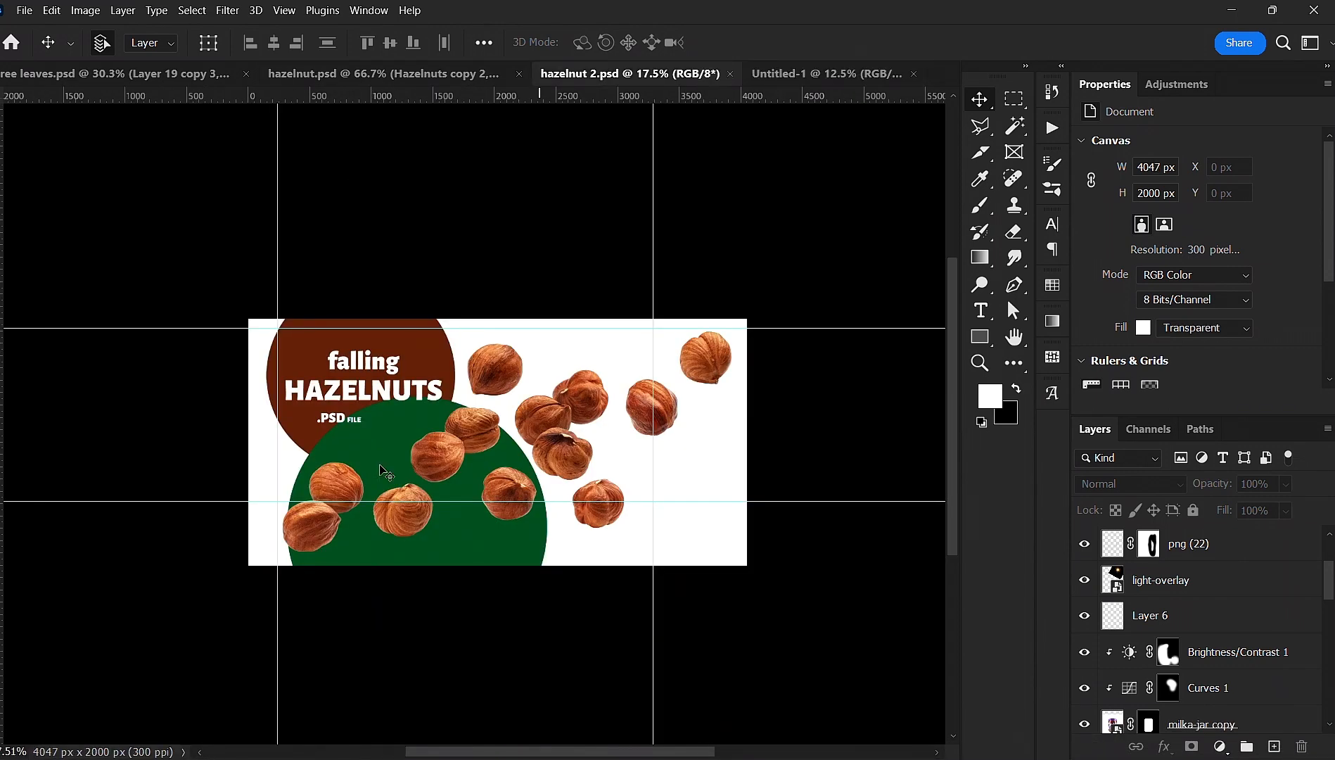
click(356, 74)
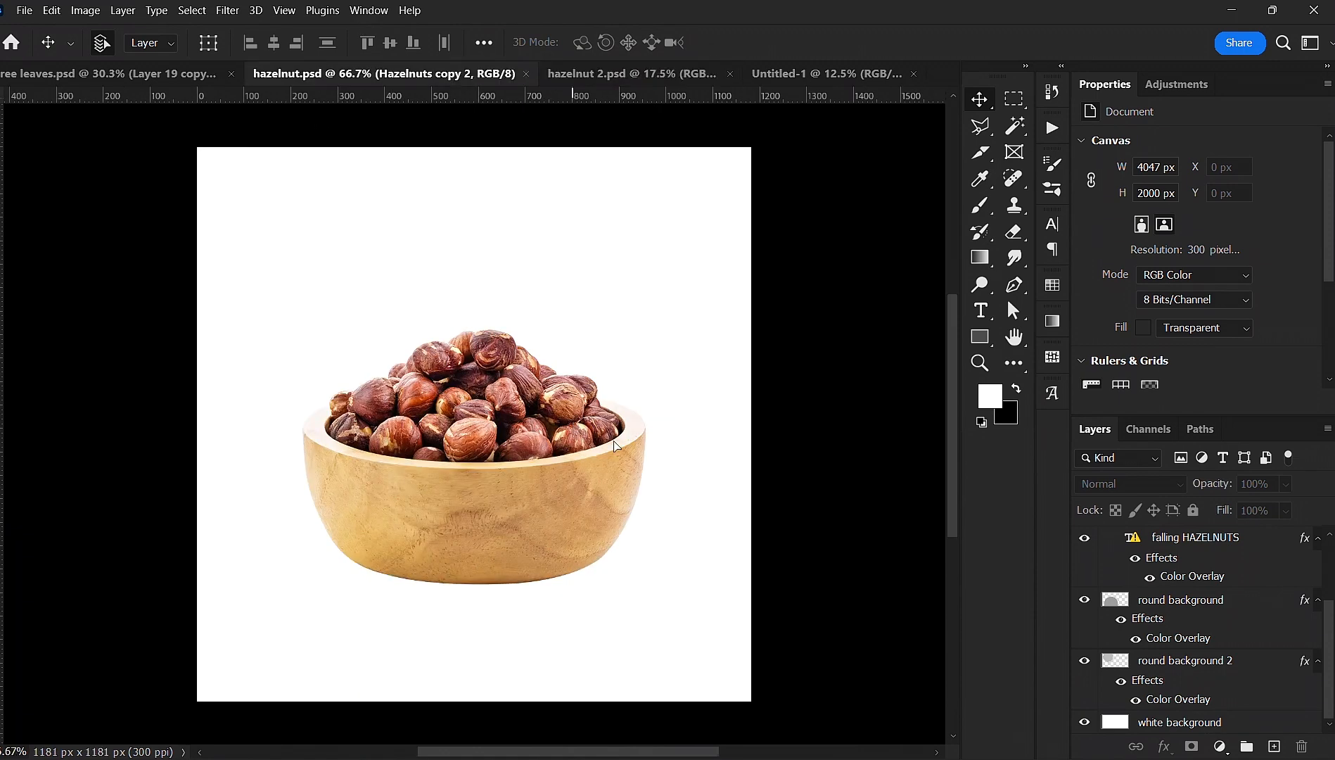
click(189, 71)
click(568, 400)
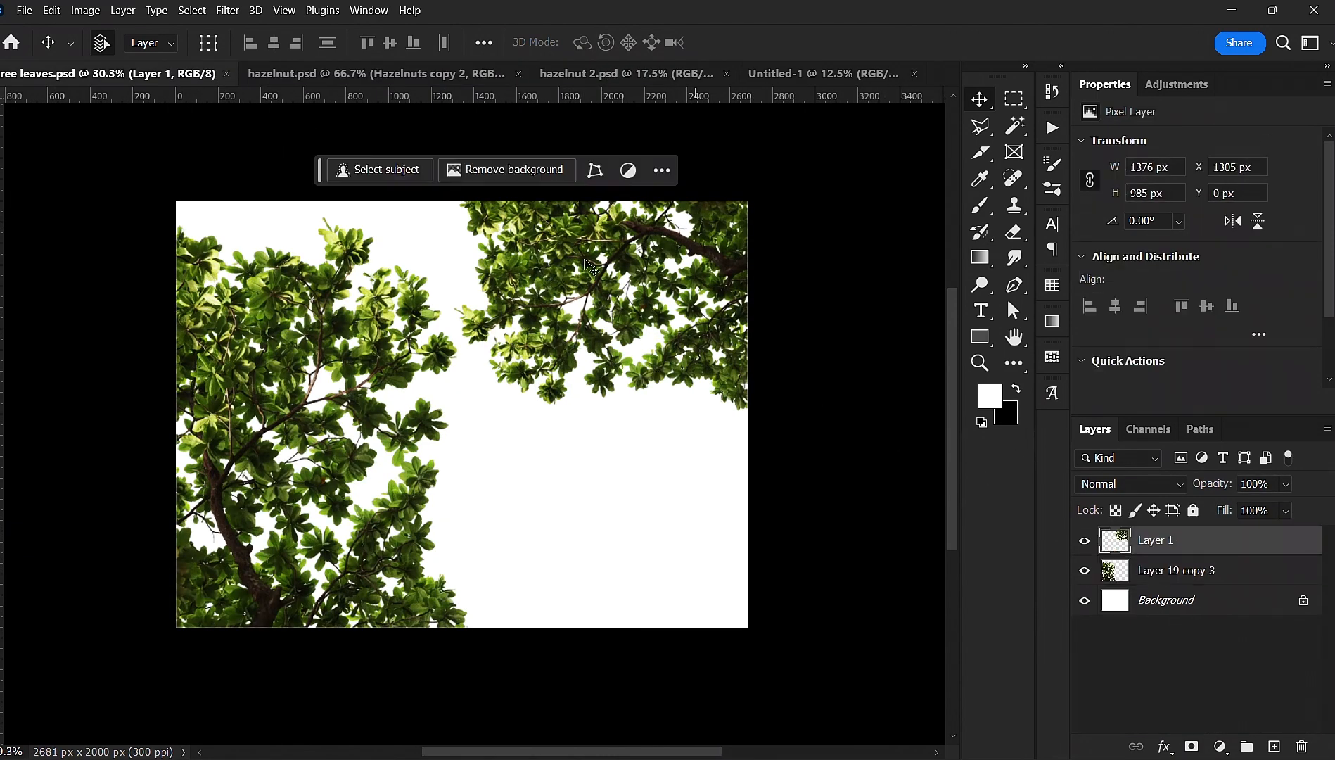
drag(590, 266, 716, 234)
mouse_move(517, 415)
mouse_down()
mouse_move(460, 383)
mouse_move(485, 464)
mouse_move(510, 476)
mouse_move(498, 440)
mouse_move(512, 394)
mouse_up()
- Scale the branch to 176.35%, rotate it about 126°, move it to the frame's right side and clip it above the landscape photo
key(ctrl+t)
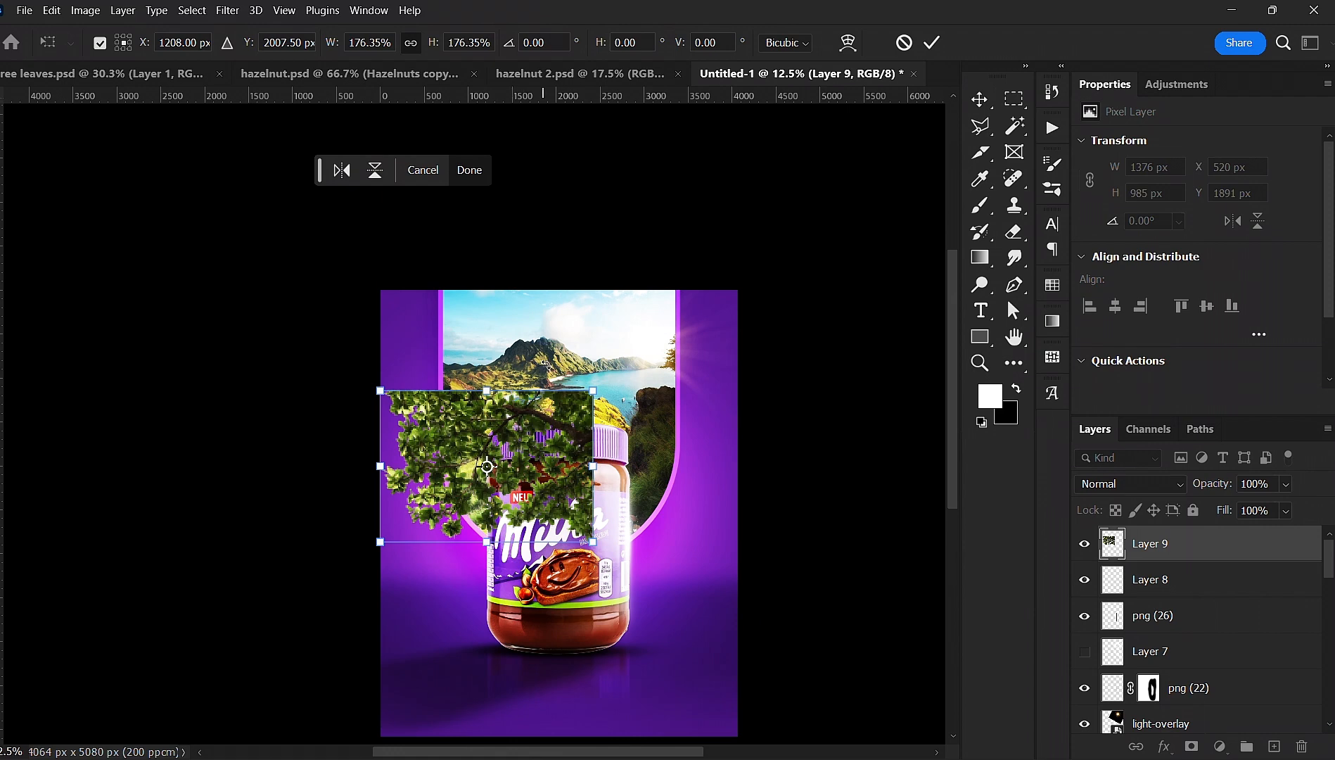
drag(565, 370, 517, 585)
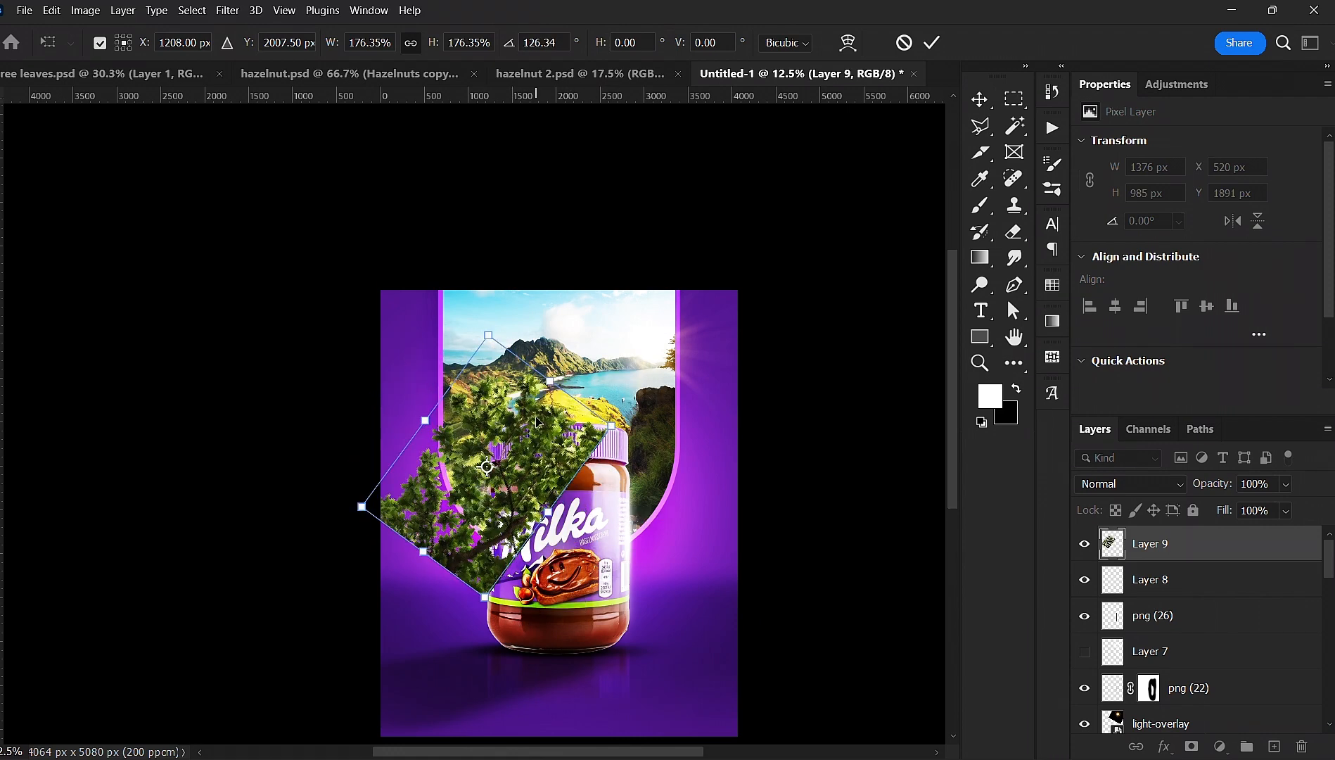
drag(554, 408, 737, 375)
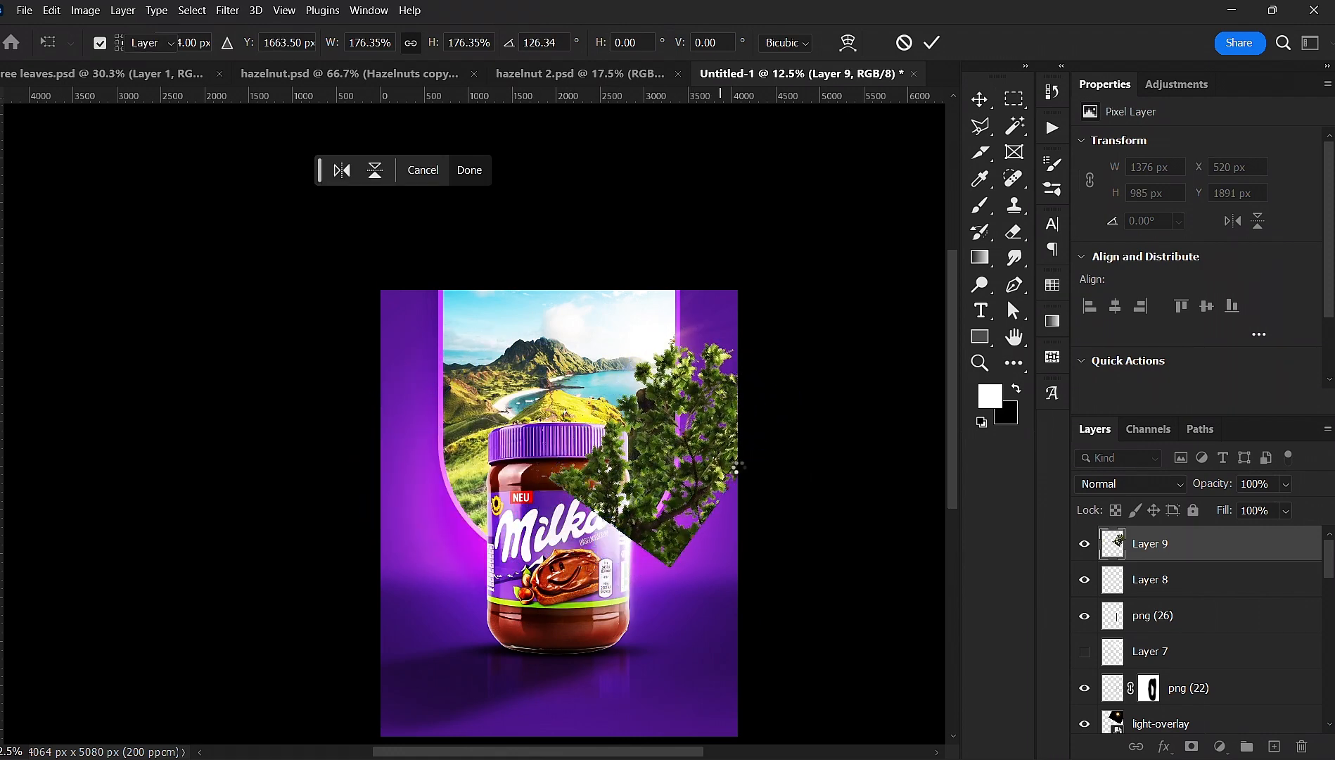
key(Return)
mouse_move(1209, 535)
mouse_down()
mouse_move(1237, 756)
mouse_move(1246, 616)
mouse_move(1203, 586)
mouse_move(1195, 548)
mouse_move(1212, 538)
mouse_up()
- Lock the light-overlay and Layer 3 copy layers, undoing the accidental move of Layer 3 copy
scroll(664, 465, up, 2)
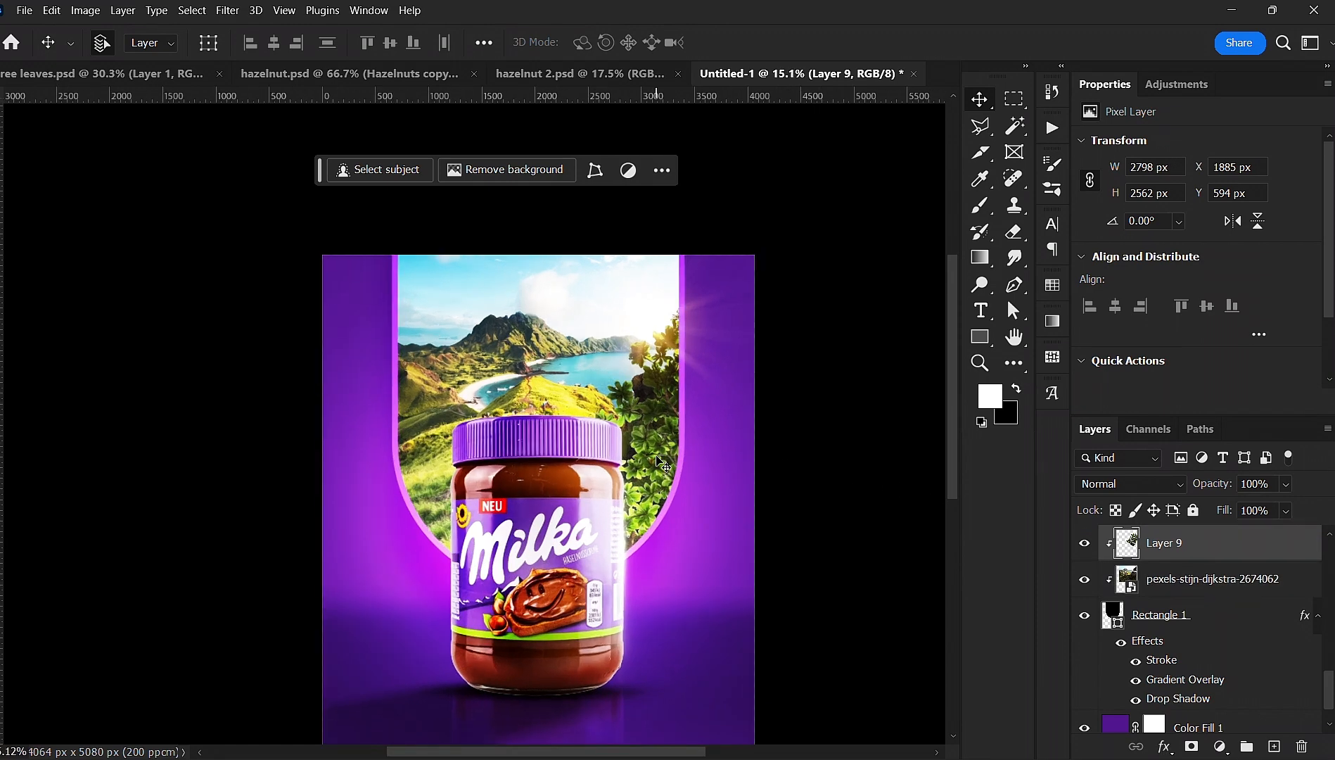
scroll(664, 463, up, 4)
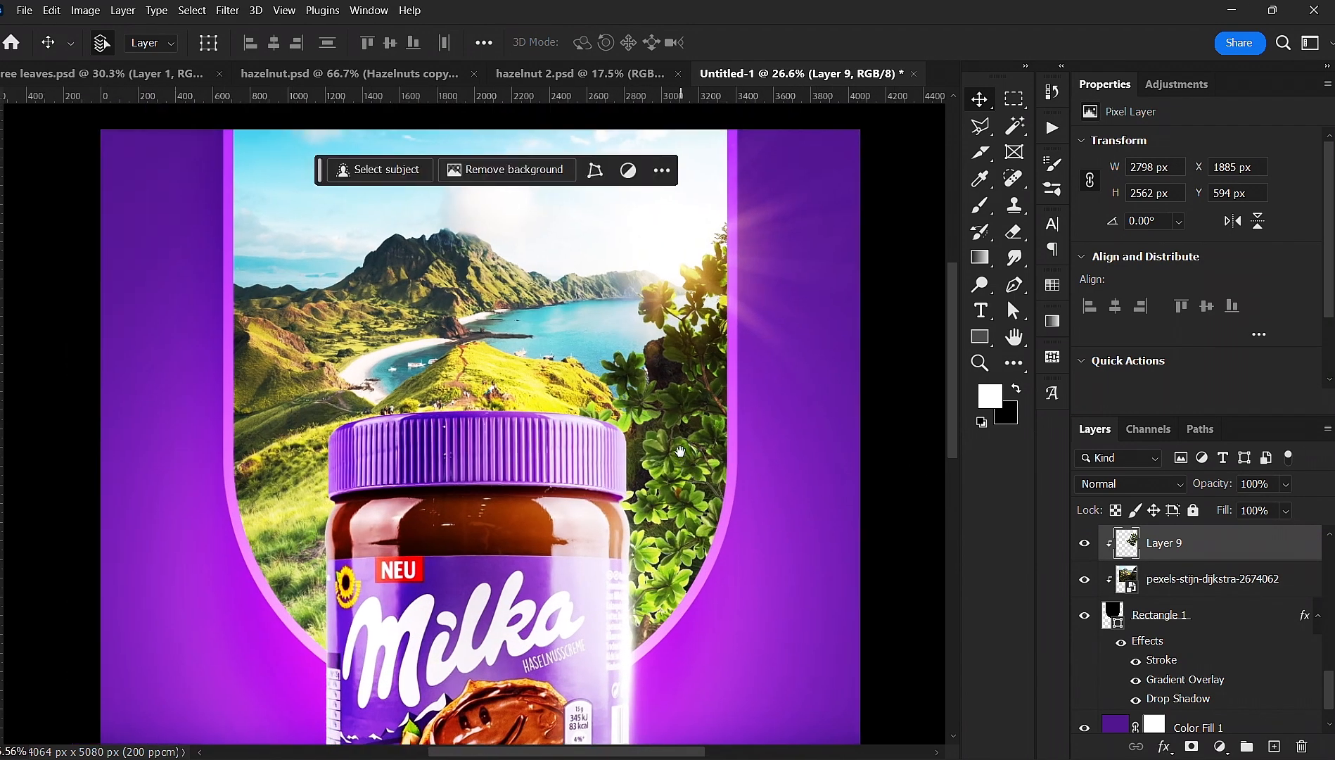
mouse_move(676, 448)
mouse_down()
mouse_move(674, 390)
mouse_move(668, 436)
mouse_move(691, 427)
mouse_up()
click(1193, 511)
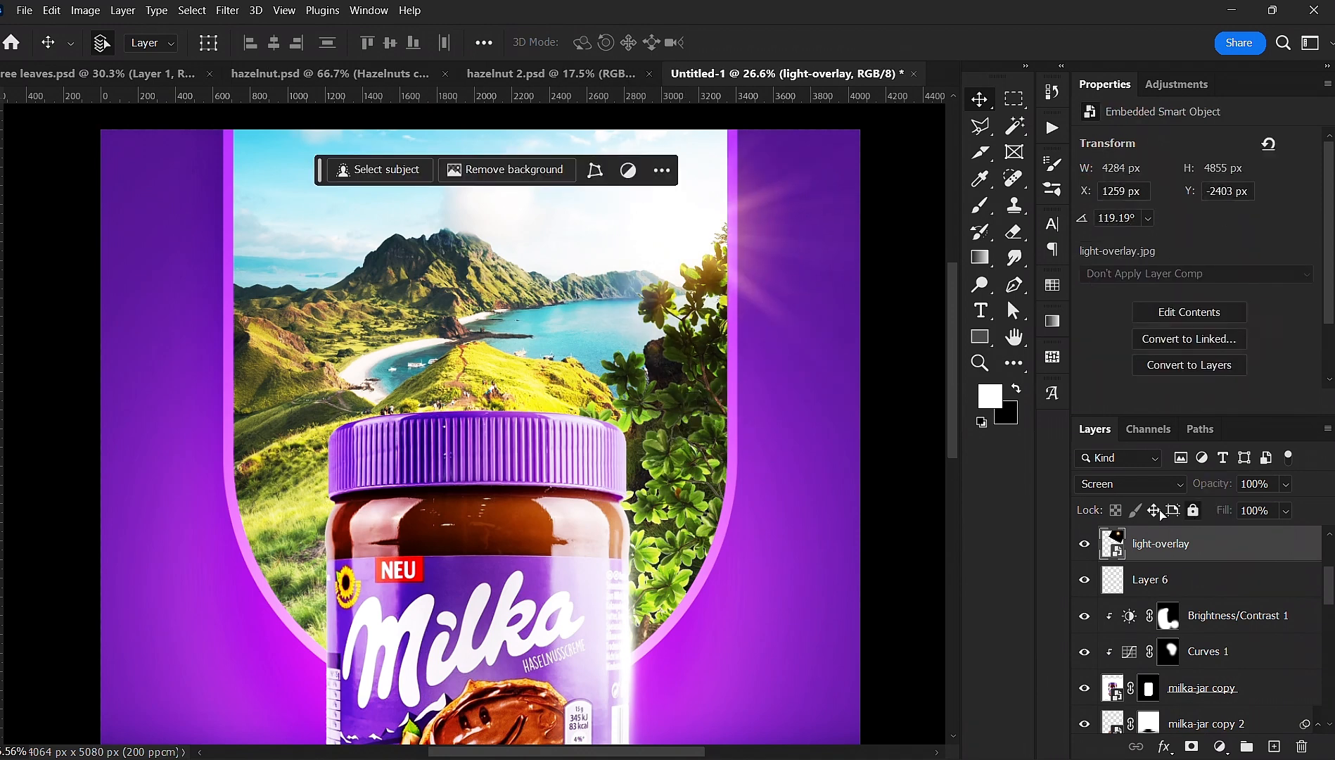
drag(680, 484, 665, 433)
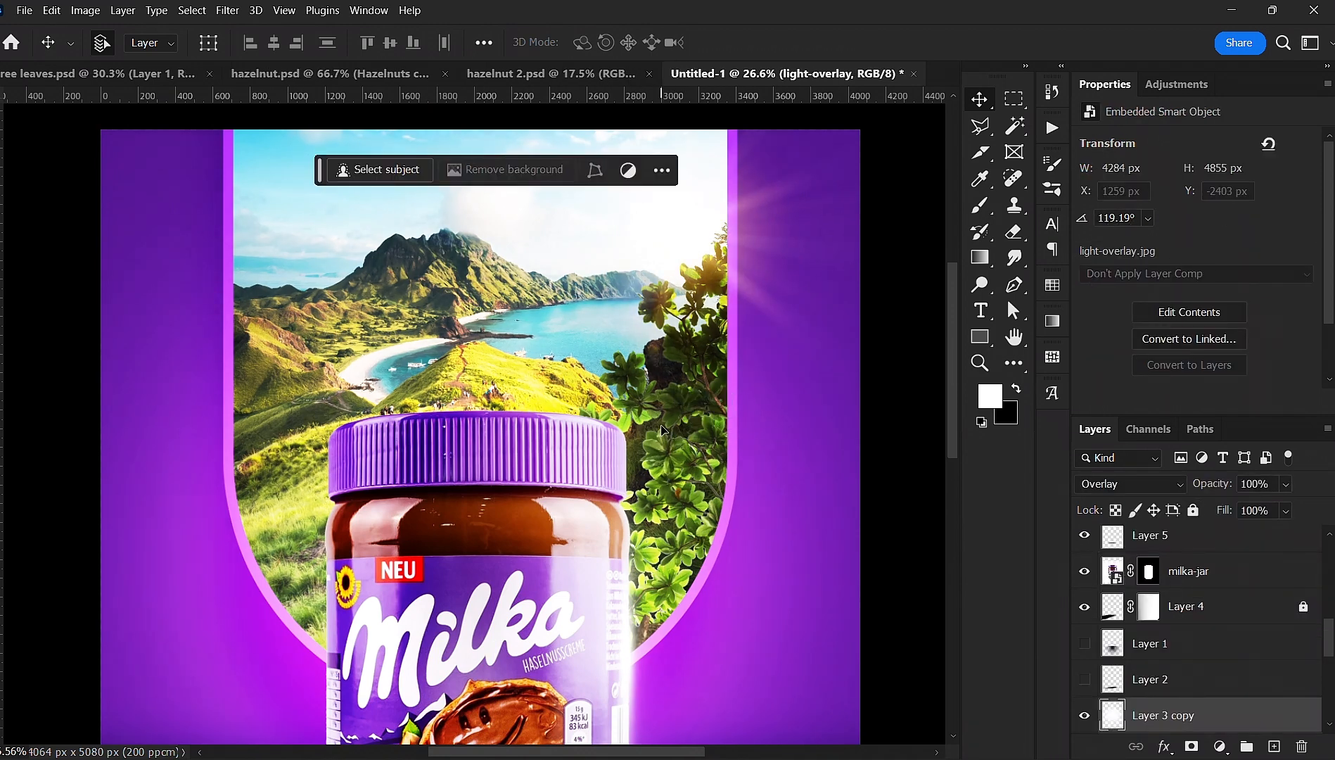
key(ctrl+z)
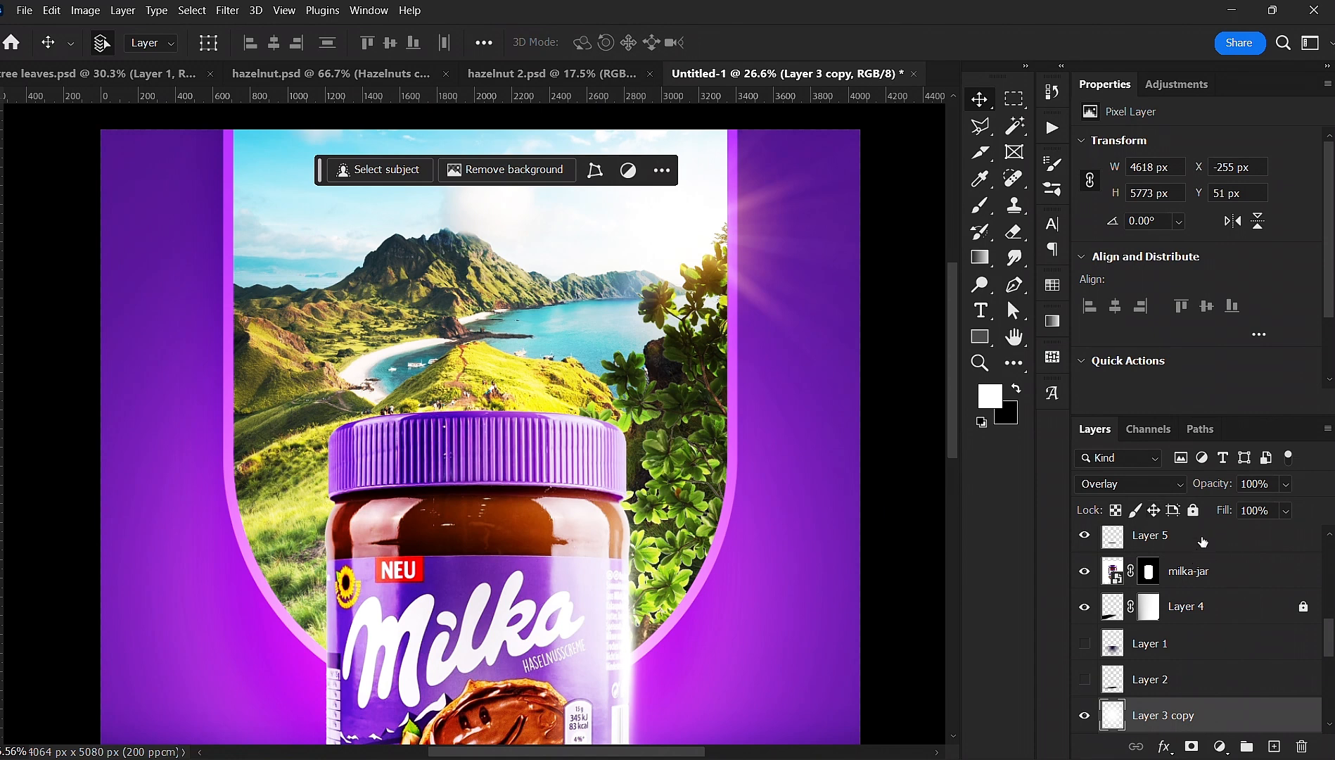
click(1194, 510)
- Move Layer 3 copy and Layer 3 together below Rectangle 1 in the layer stack and deselect them
scroll(1188, 647, down, 2)
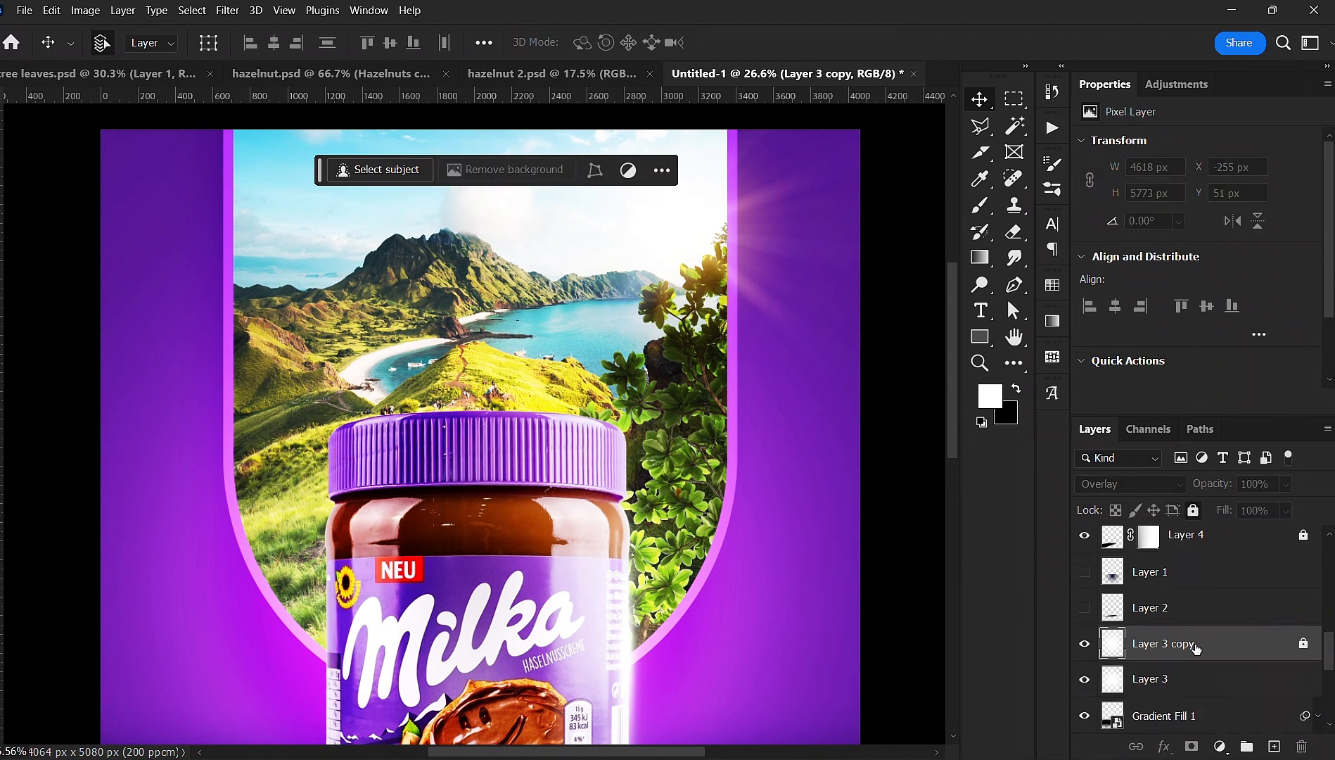
scroll(1203, 652, down, 2)
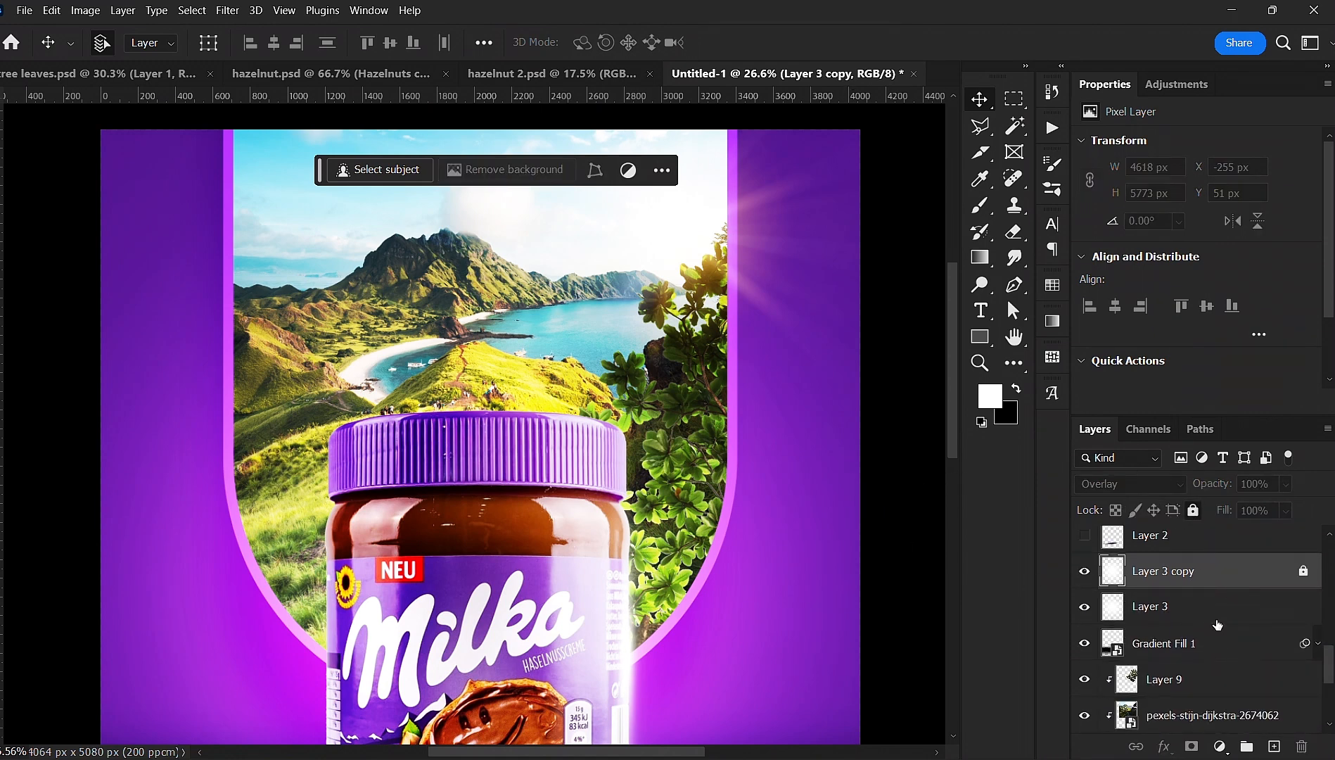
shift+click(1219, 606)
scroll(1220, 607, down, 1)
drag(1221, 573, 1204, 696)
scroll(573, 336, down, 3)
scroll(578, 341, up, 1)
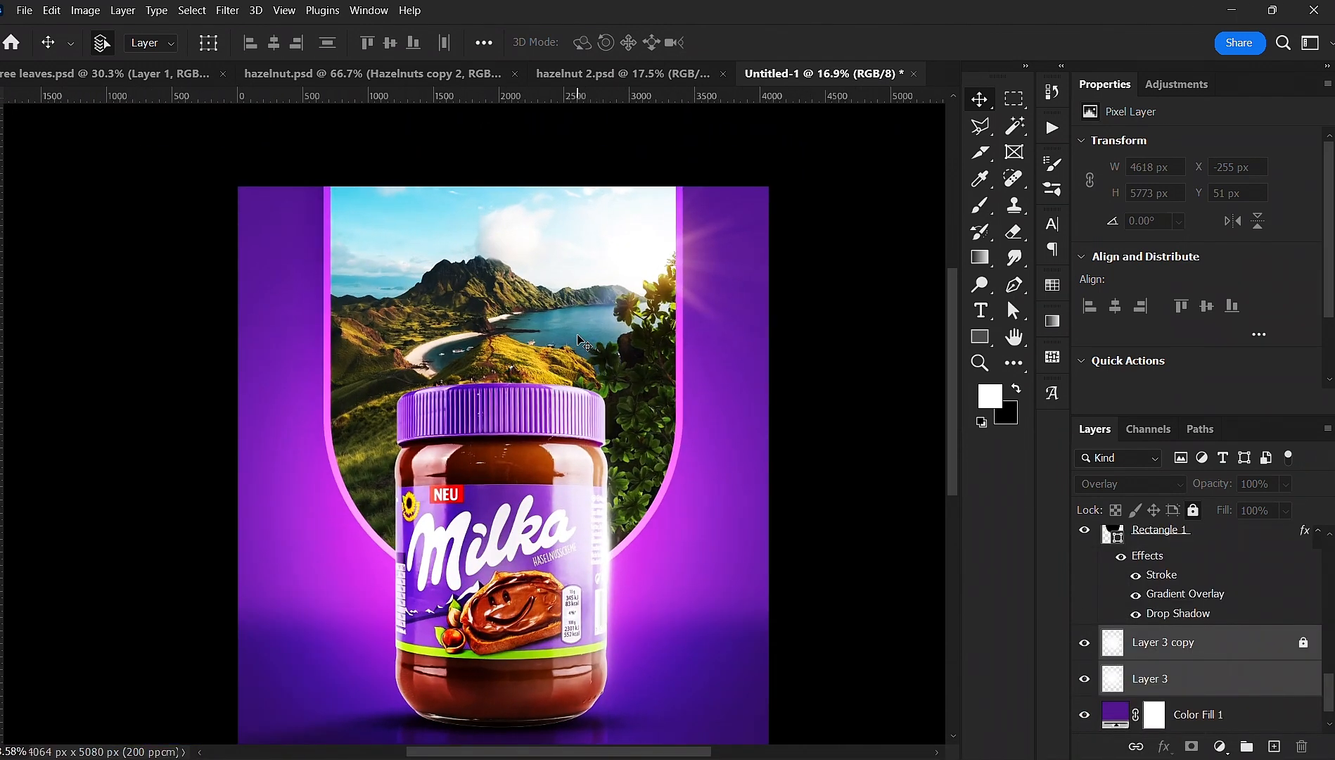
click(834, 326)
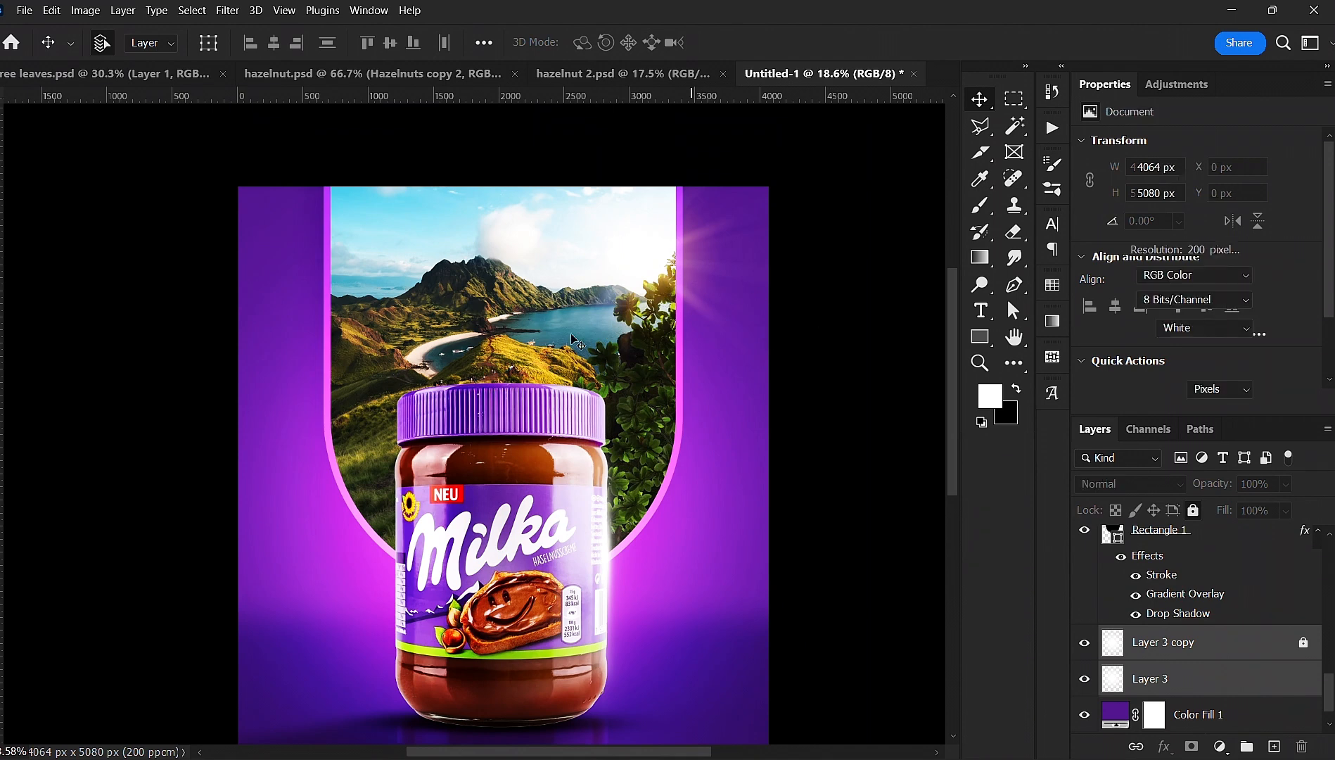
- Move the clipped branch layer up and left in the frame, to about X 1760, Y 296 px
scroll(603, 336, up, 1)
click(647, 421)
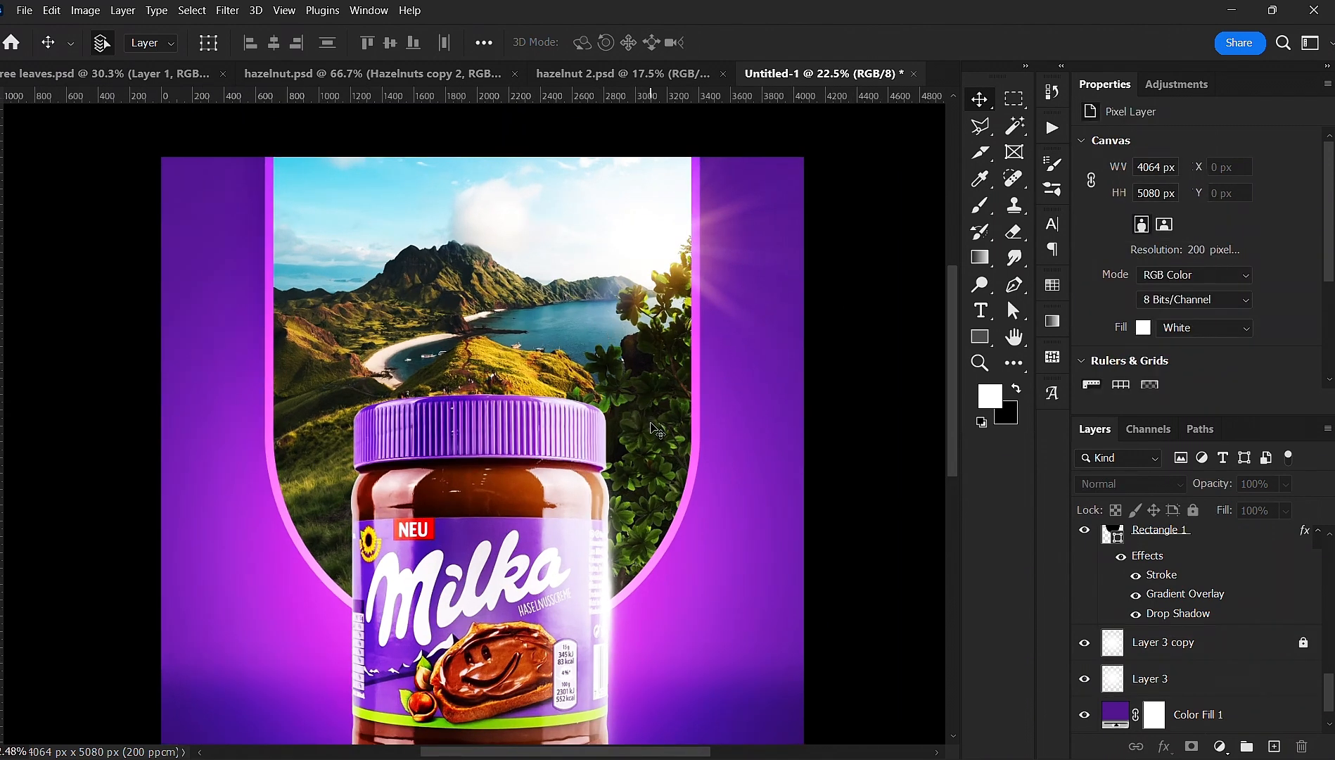
drag(646, 423, 679, 471)
drag(669, 467, 662, 439)
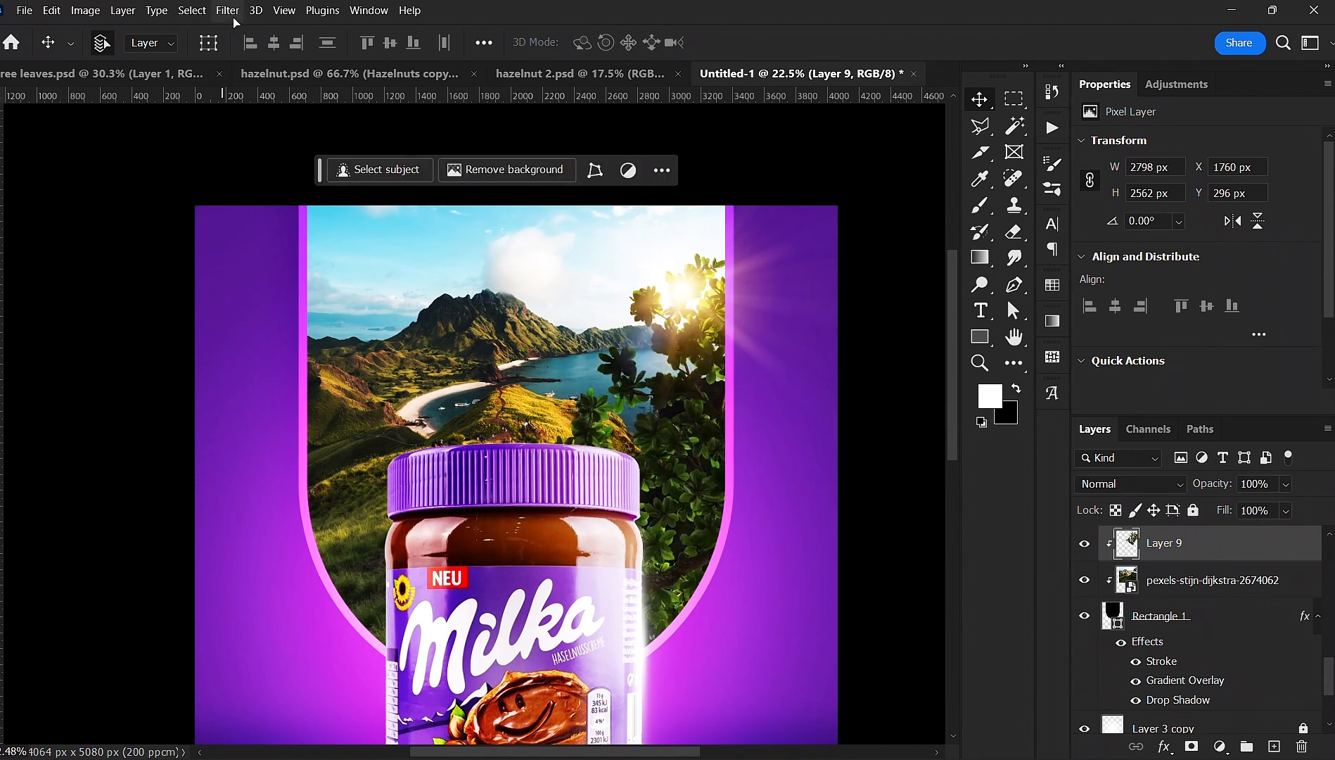
- Add a Levels adjustment clipped above the branch and set its white input level to 227
click(227, 10)
click(1276, 558)
click(1221, 745)
click(1251, 510)
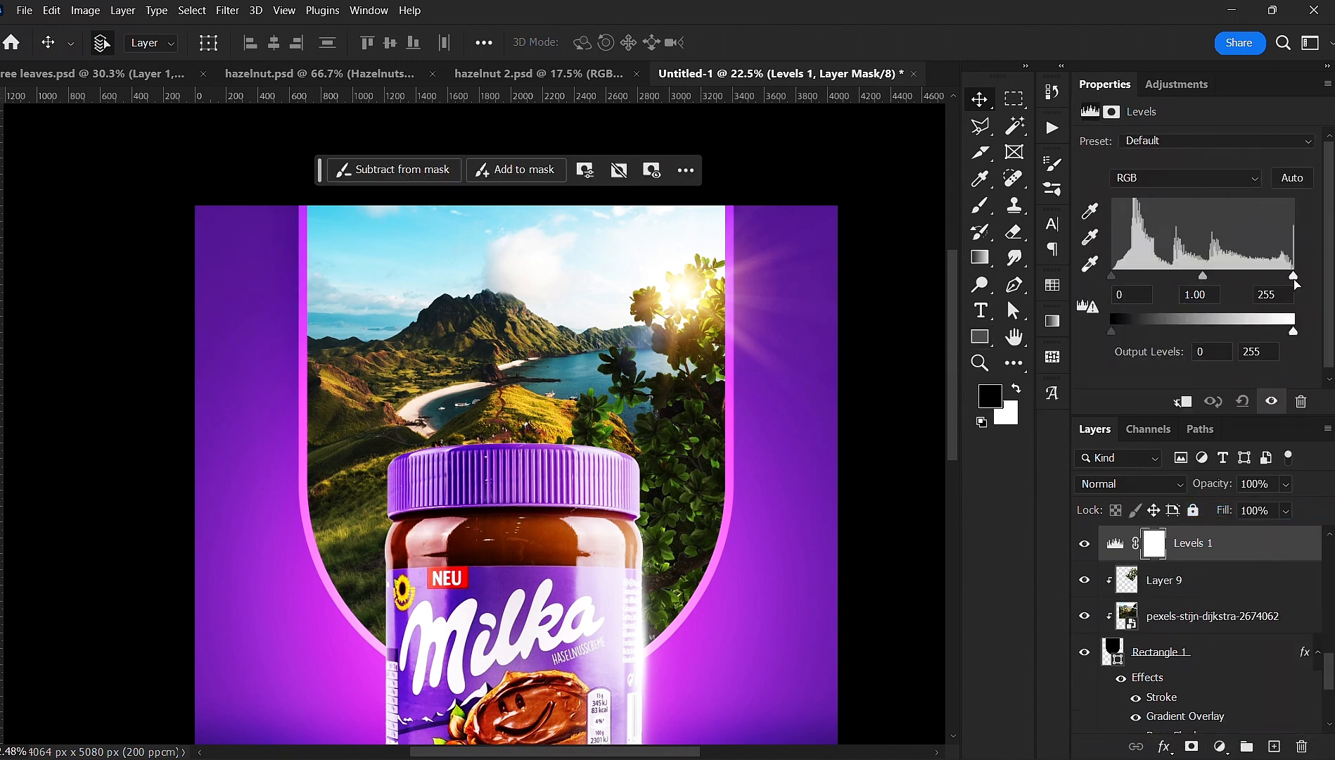
drag(1293, 276, 1270, 276)
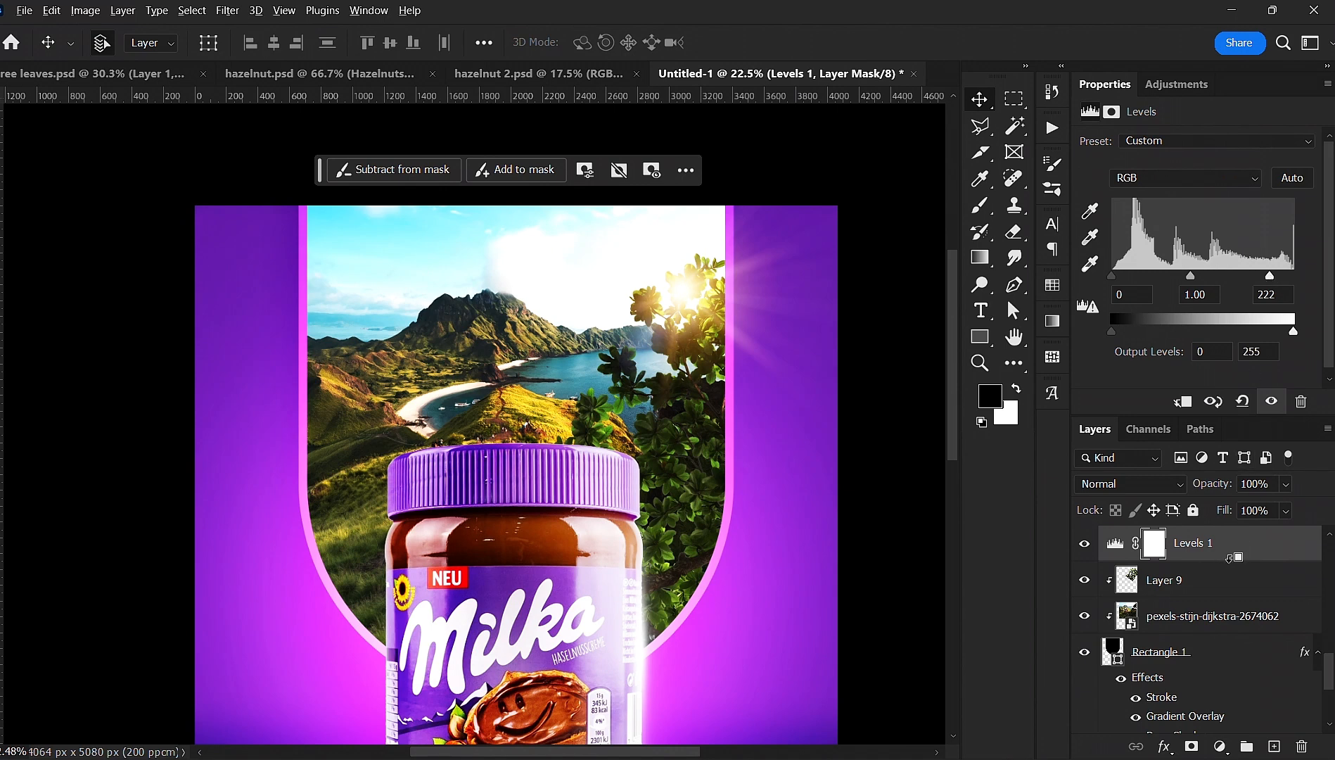
alt+click(1232, 559)
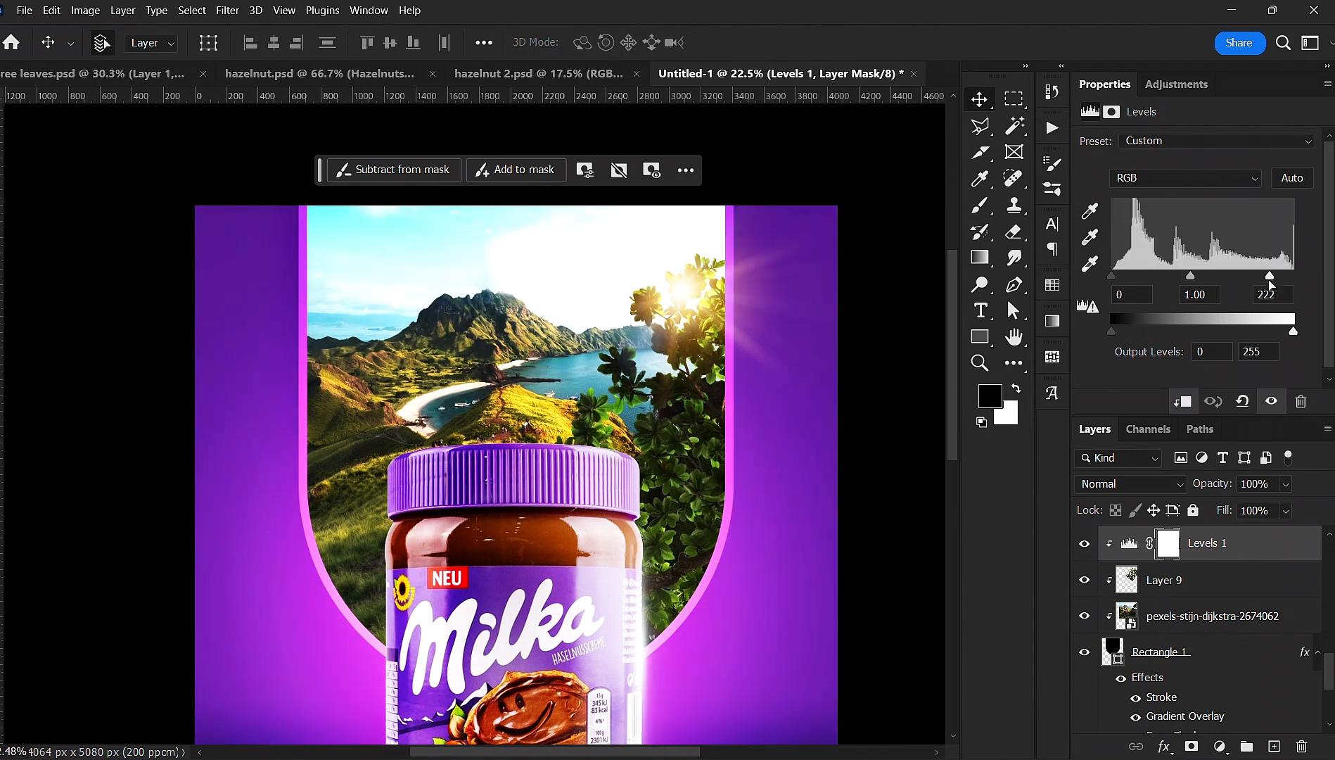
mouse_move(1271, 276)
mouse_down()
mouse_move(1257, 276)
mouse_move(1273, 281)
mouse_up()
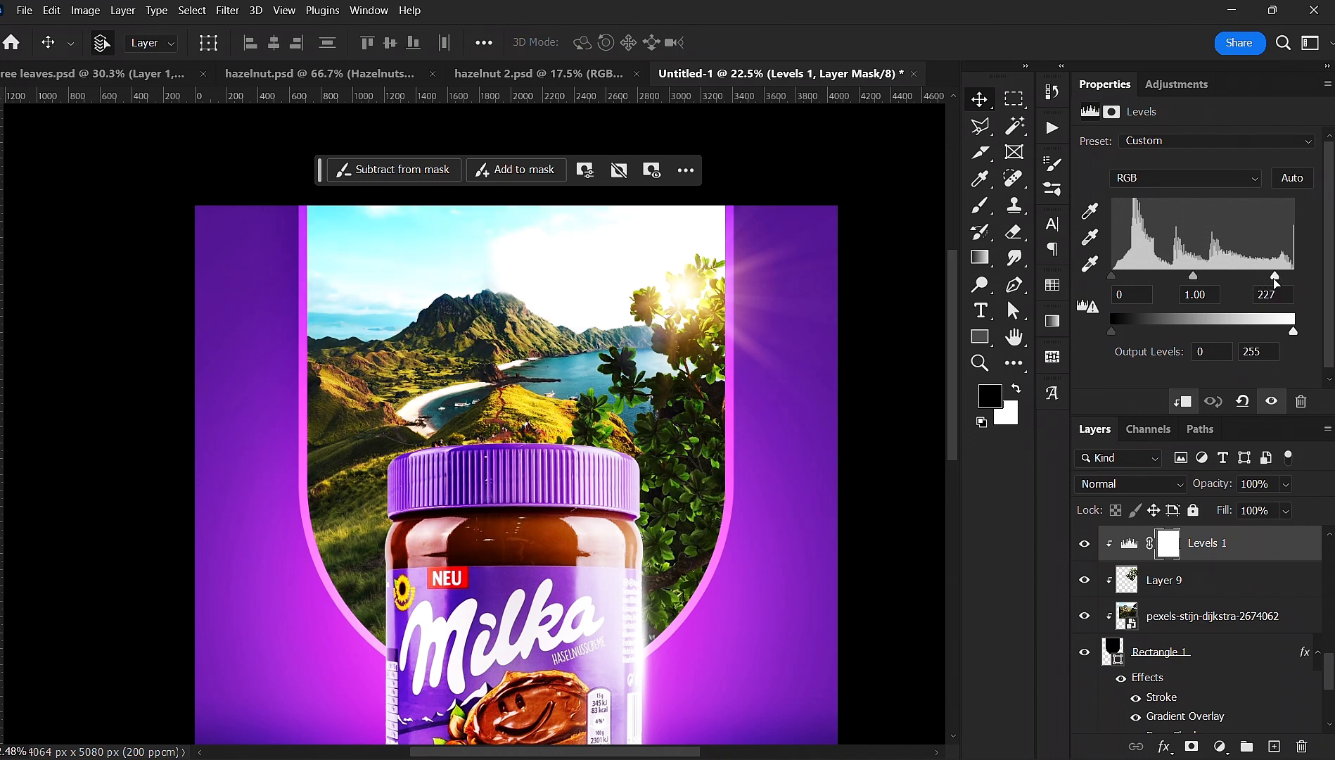
- Convert the branch layer to a smart object and apply a Gaussian Blur with a 6.8-pixel radius
click(1234, 571)
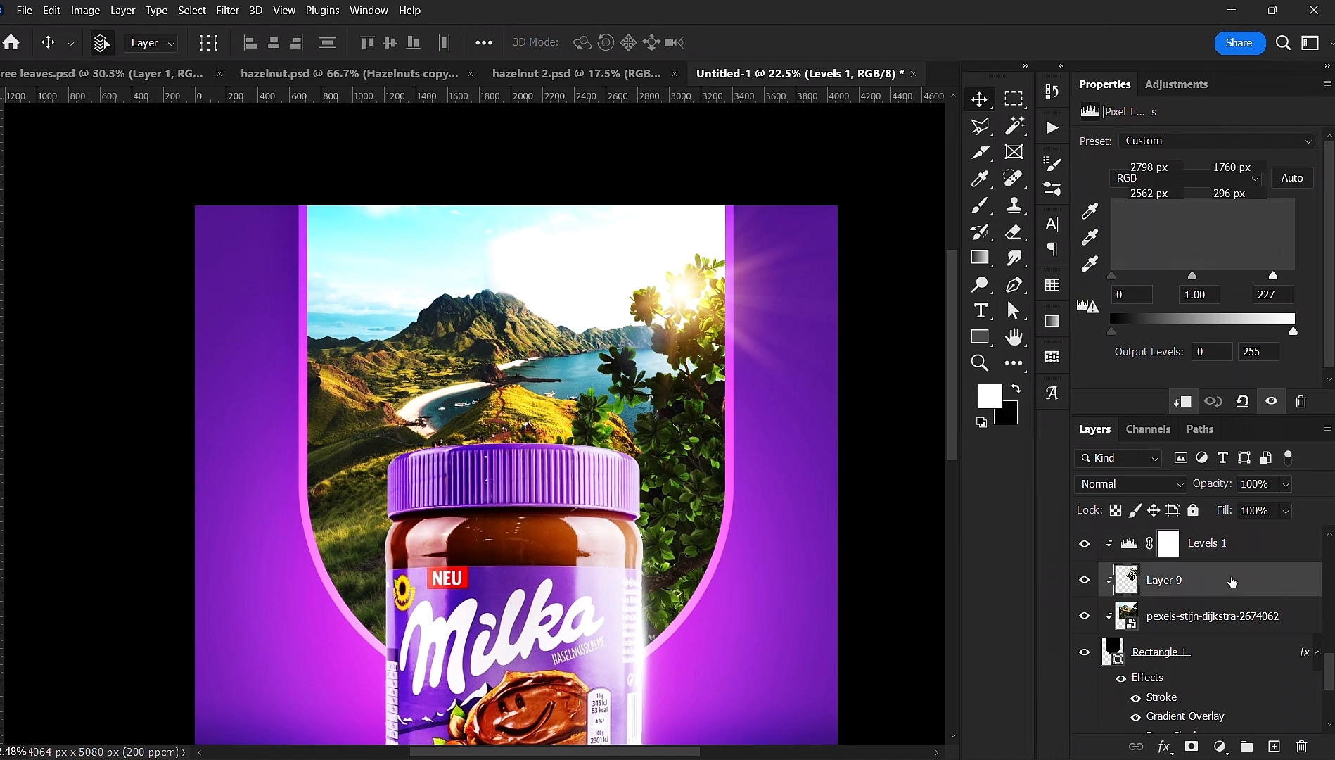
right_click(1231, 576)
click(1139, 303)
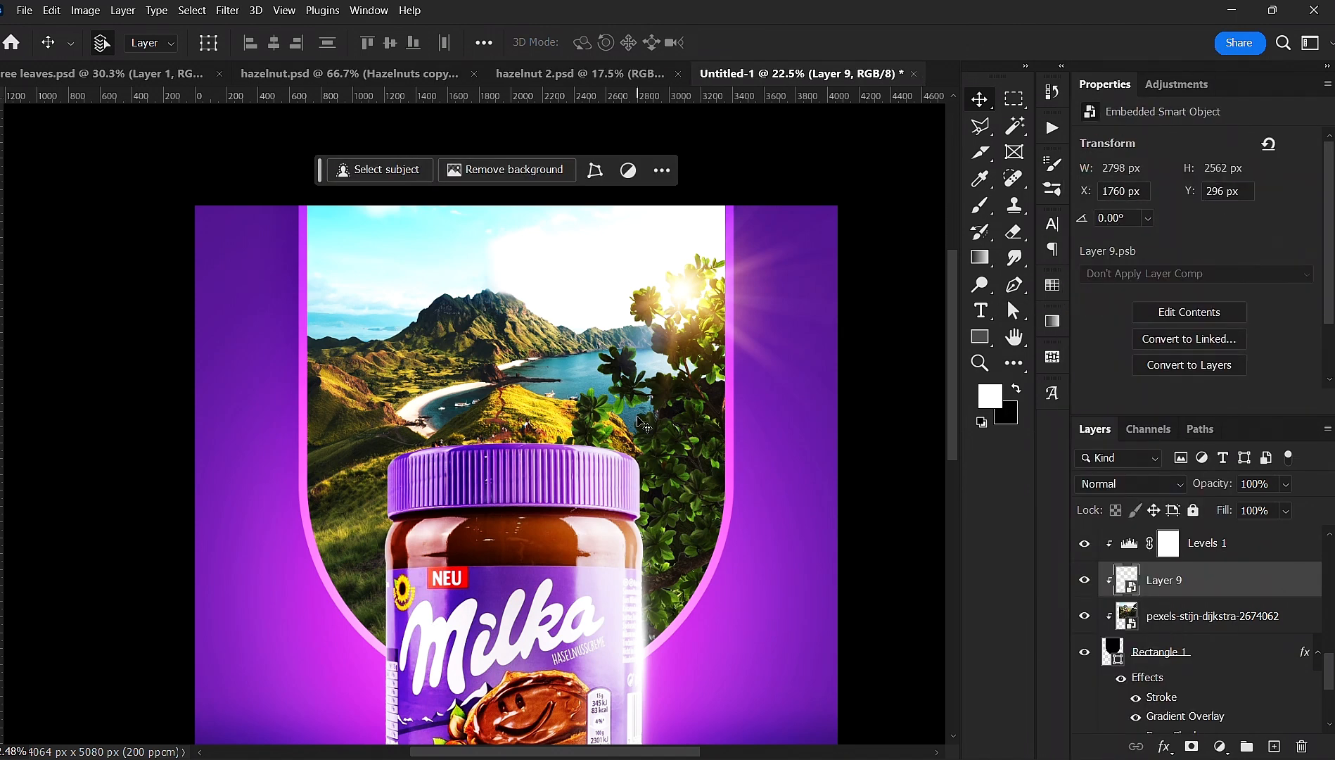
click(227, 10)
mouse_move(281, 224)
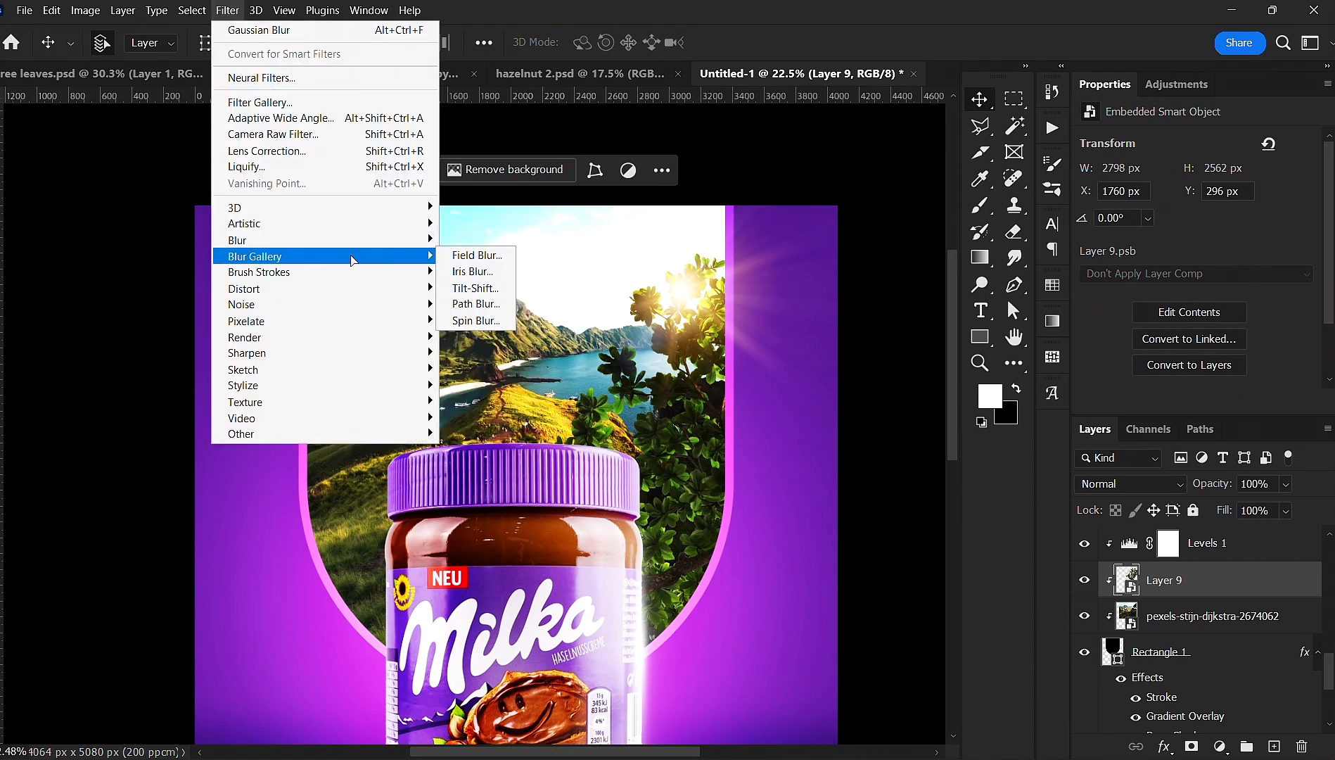
mouse_move(355, 240)
click(478, 302)
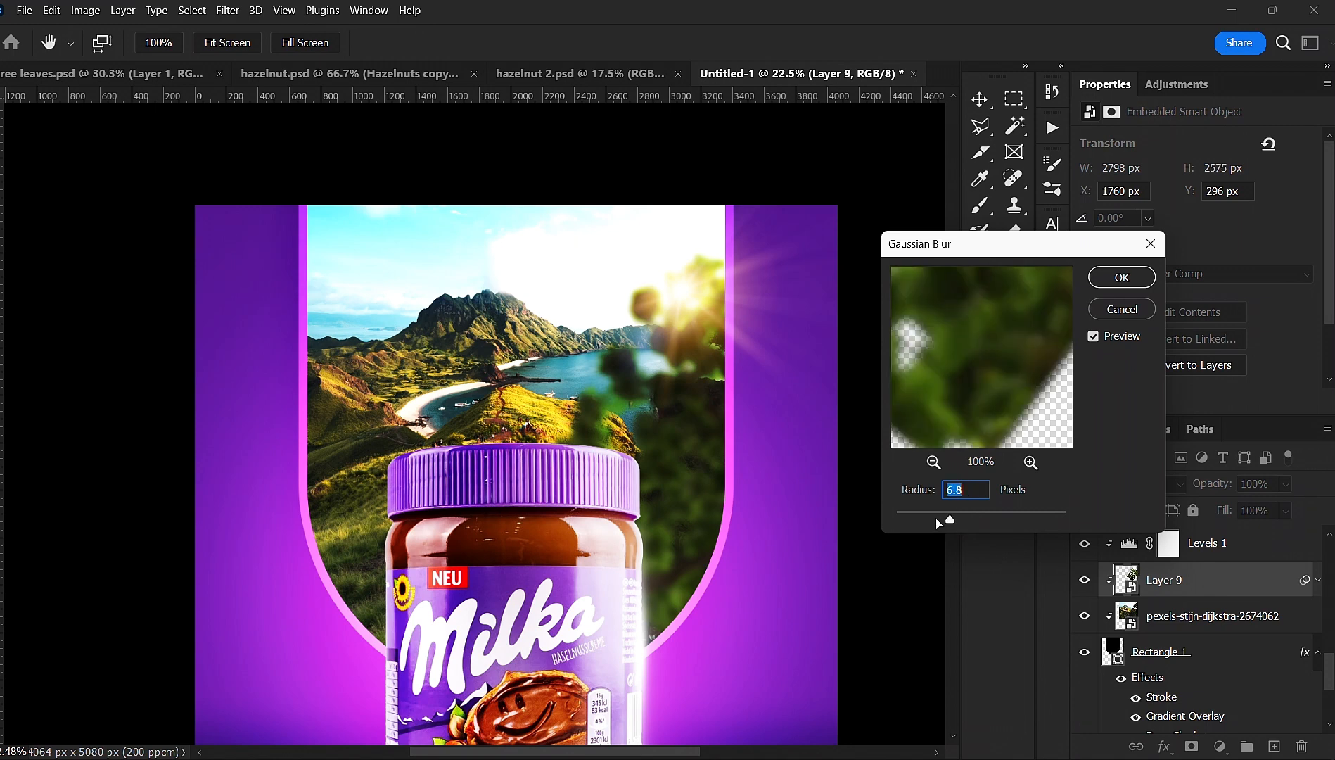
click(1106, 277)
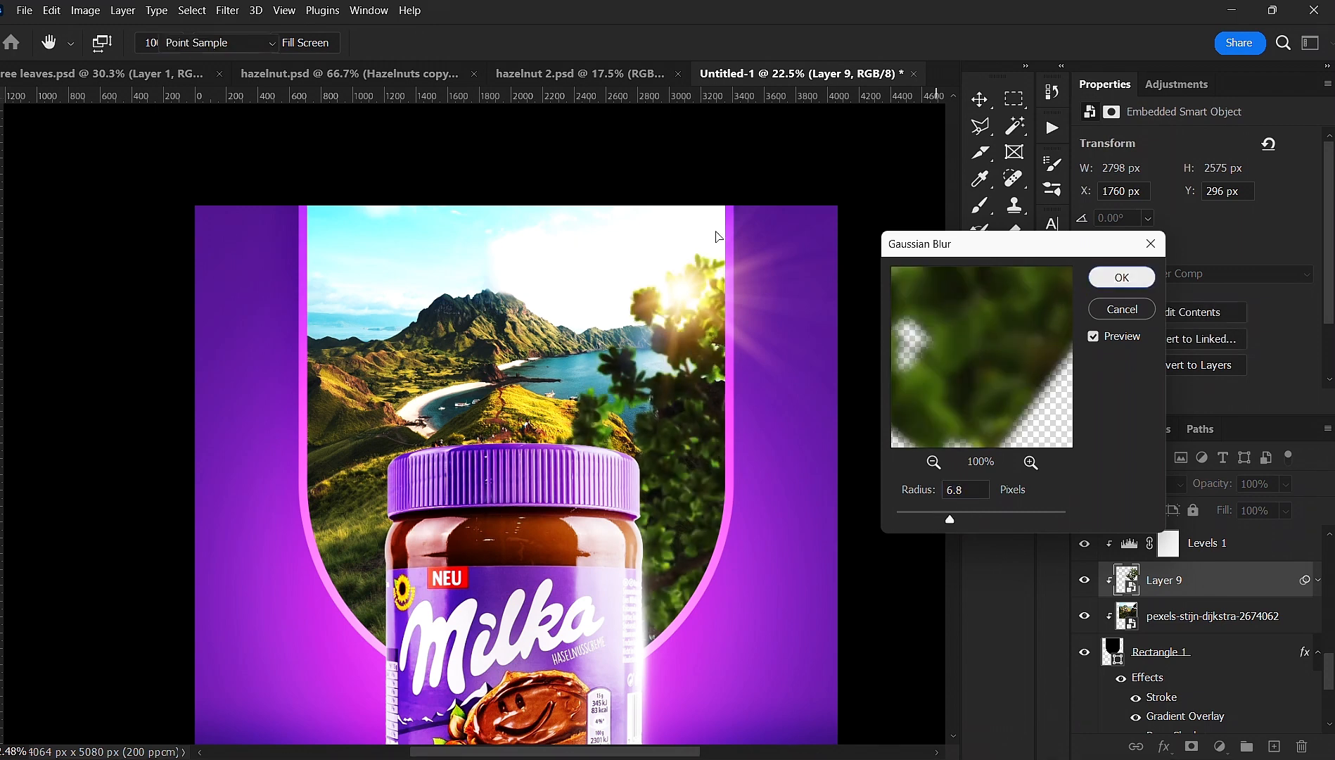
- Copy the large left branch, Layer 19 copy 3, from the tree leaves document into the poster
scroll(689, 227, down, 3)
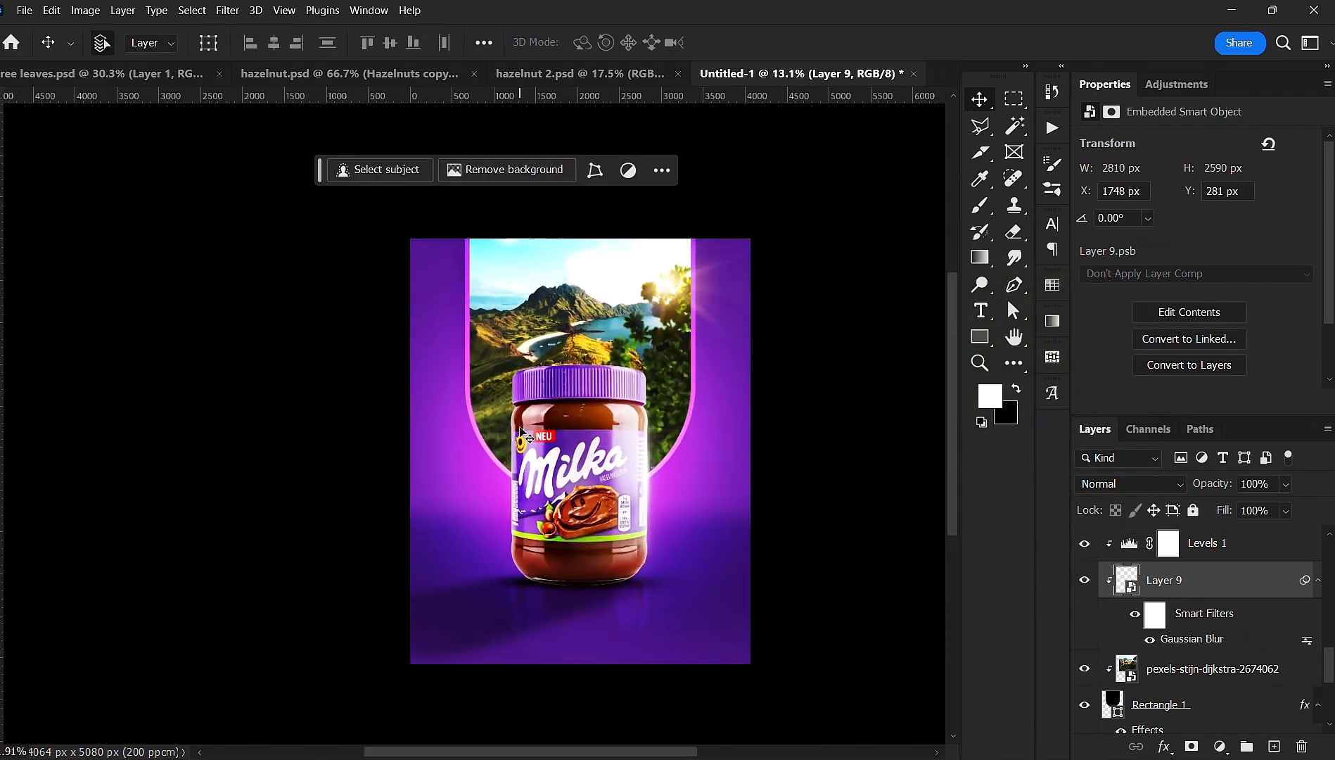
scroll(579, 381, up, 2)
drag(615, 353, 554, 453)
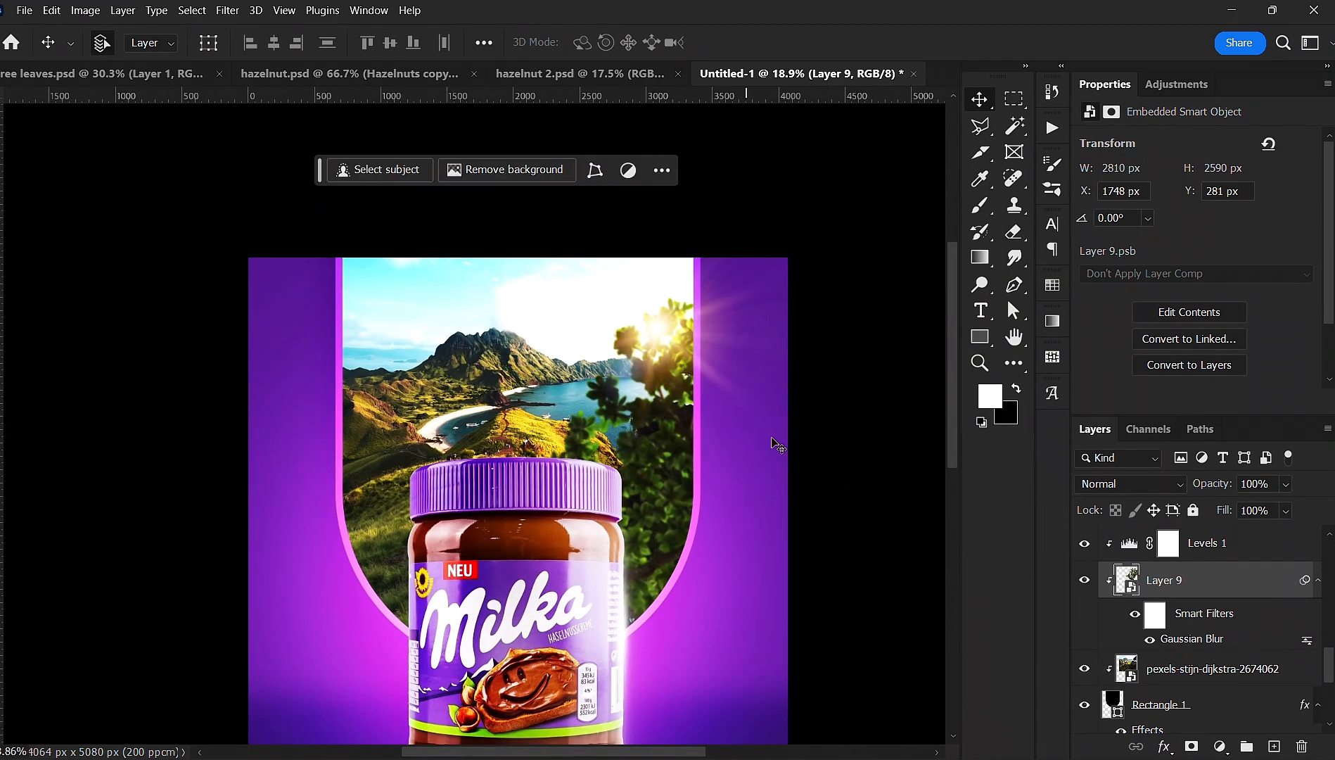
click(130, 78)
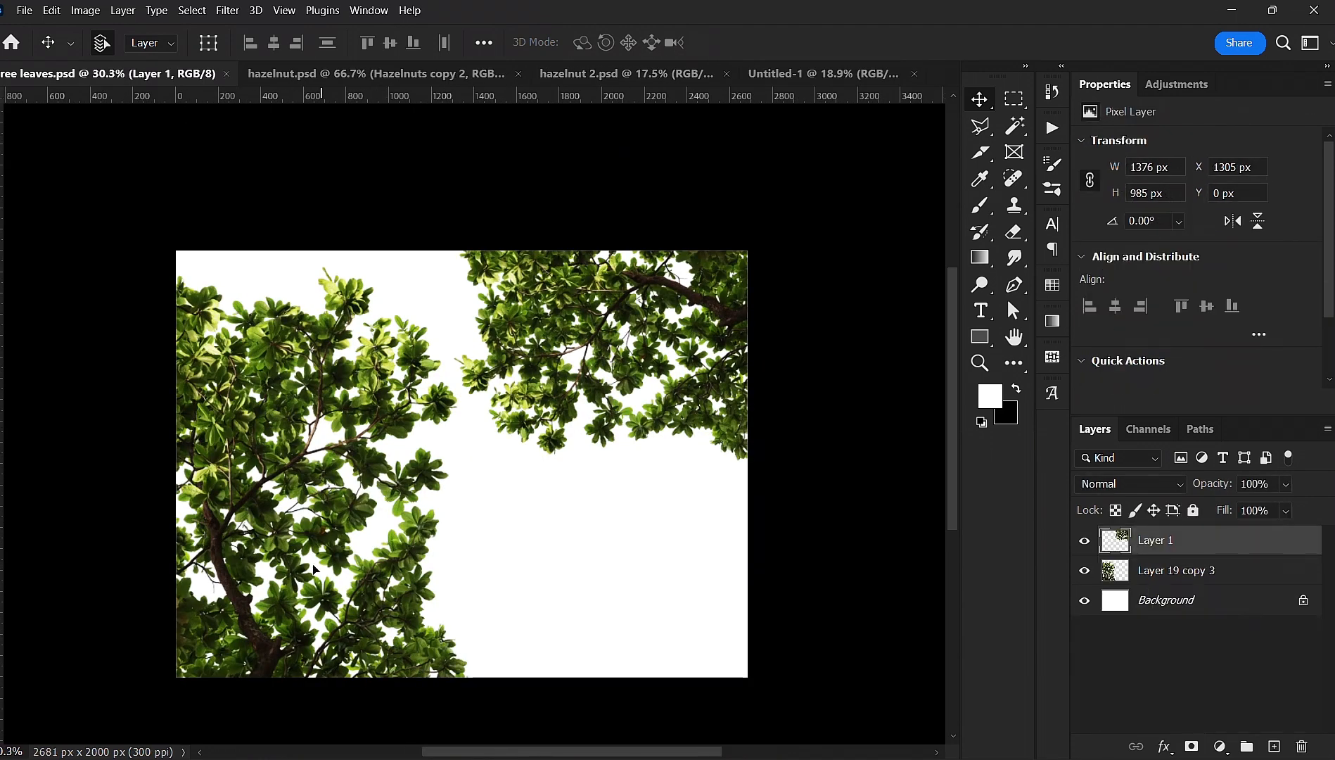
drag(360, 492, 262, 525)
- Enlarge the pasted branch, Layer 19 copy 3, to about 112% and try several rotations and positions around the jar
key(ctrl+t)
drag(540, 291, 674, 540)
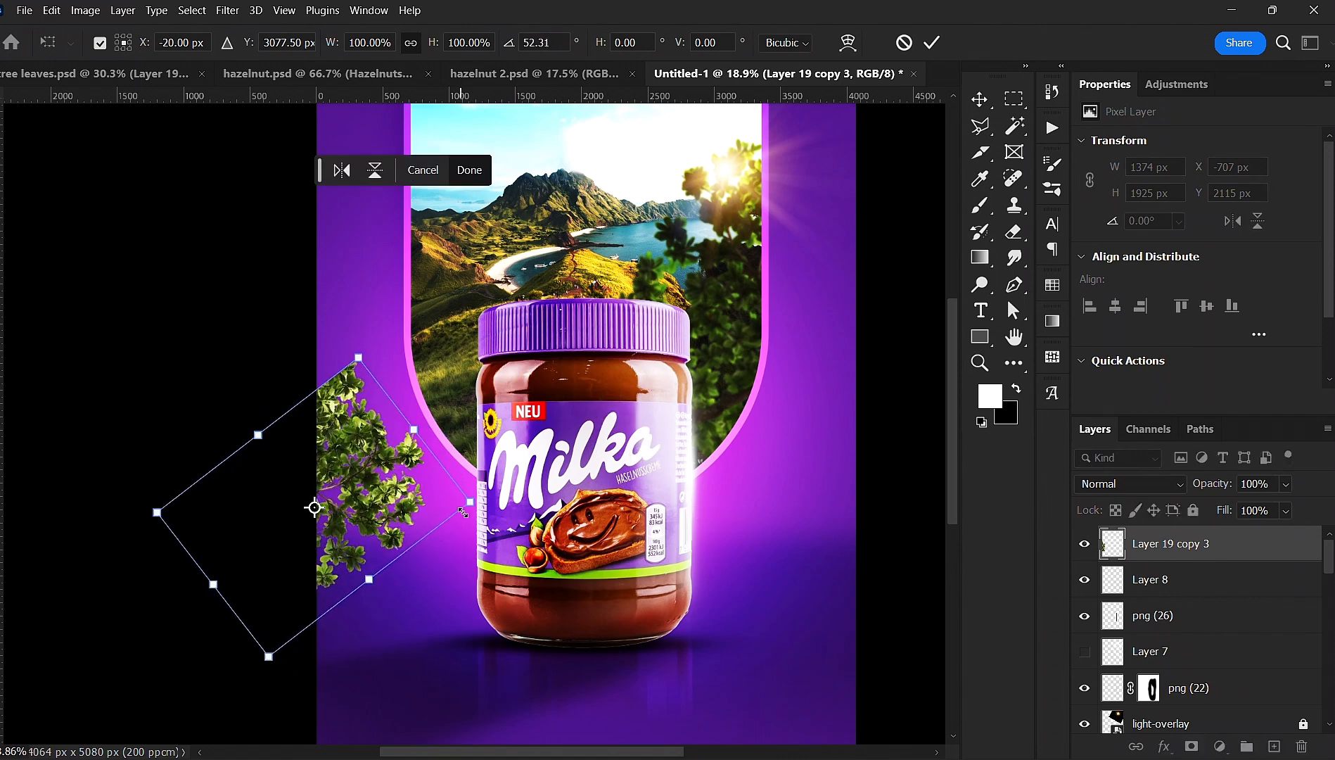
drag(463, 512, 487, 511)
drag(407, 469, 531, 450)
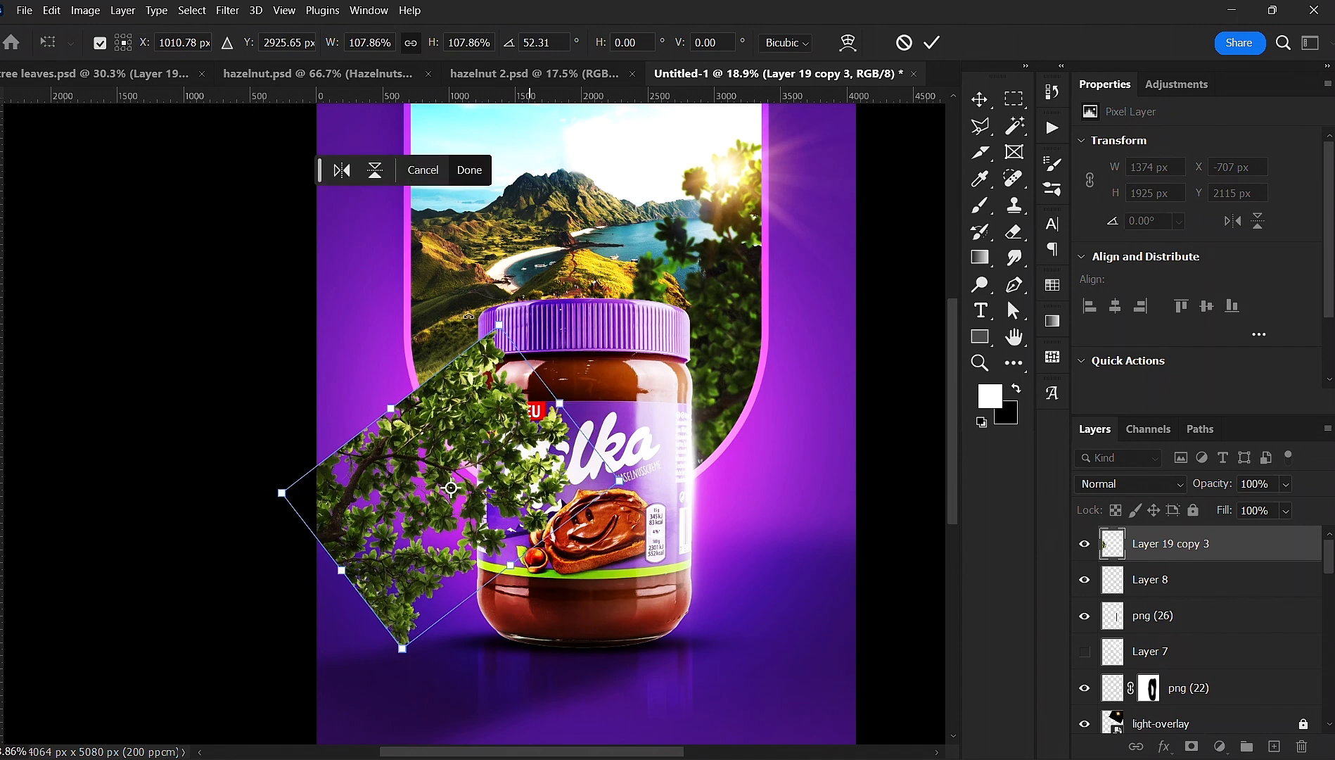
drag(470, 302, 657, 436)
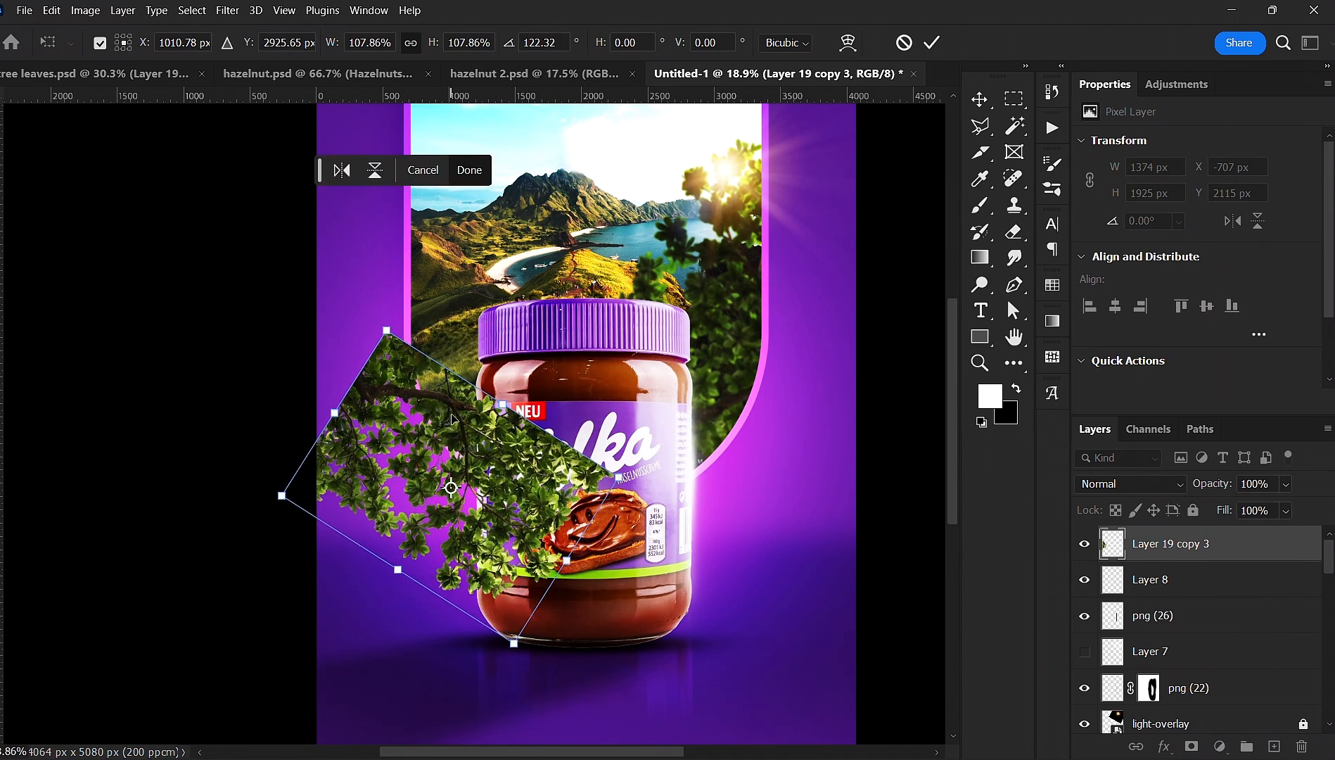
drag(443, 397, 528, 357)
drag(480, 307, 596, 443)
drag(436, 401, 463, 360)
drag(505, 317, 541, 316)
drag(501, 371, 531, 373)
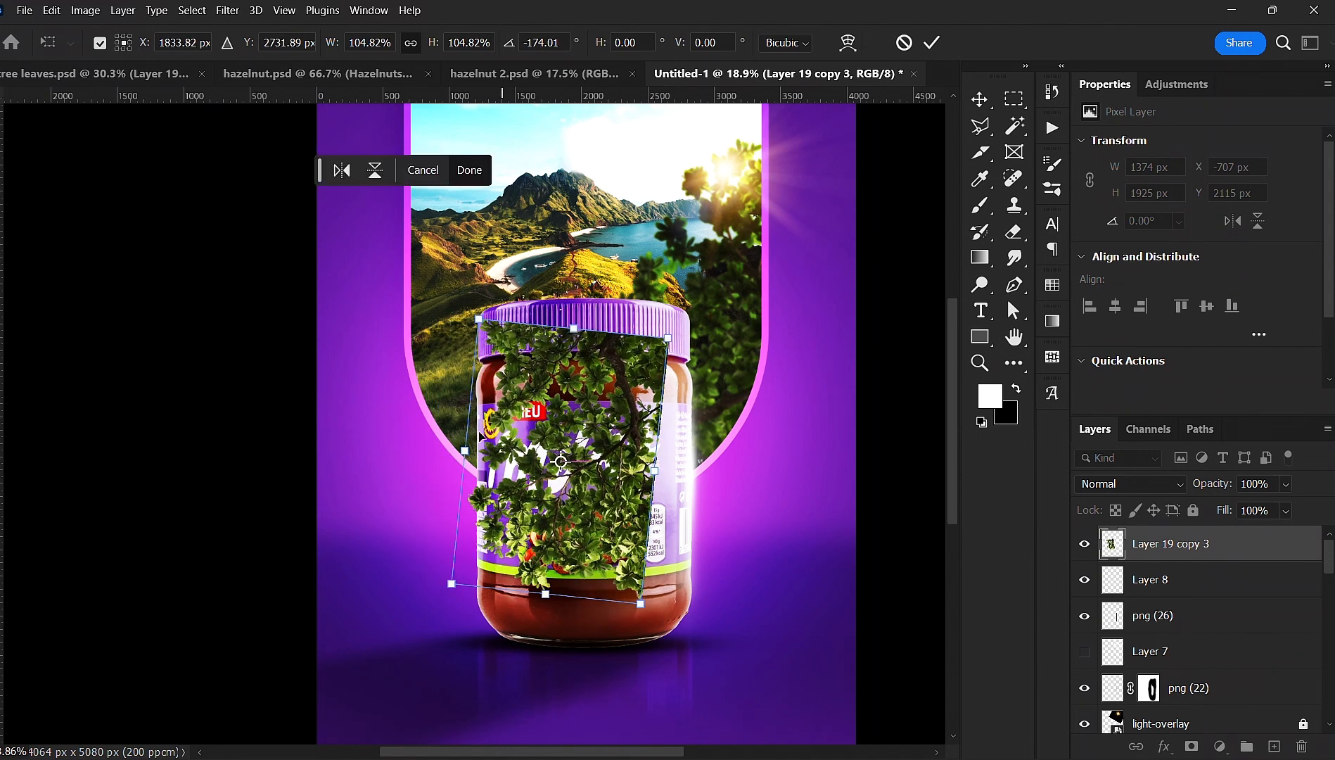
drag(405, 387, 542, 446)
scroll(501, 394, down, 3)
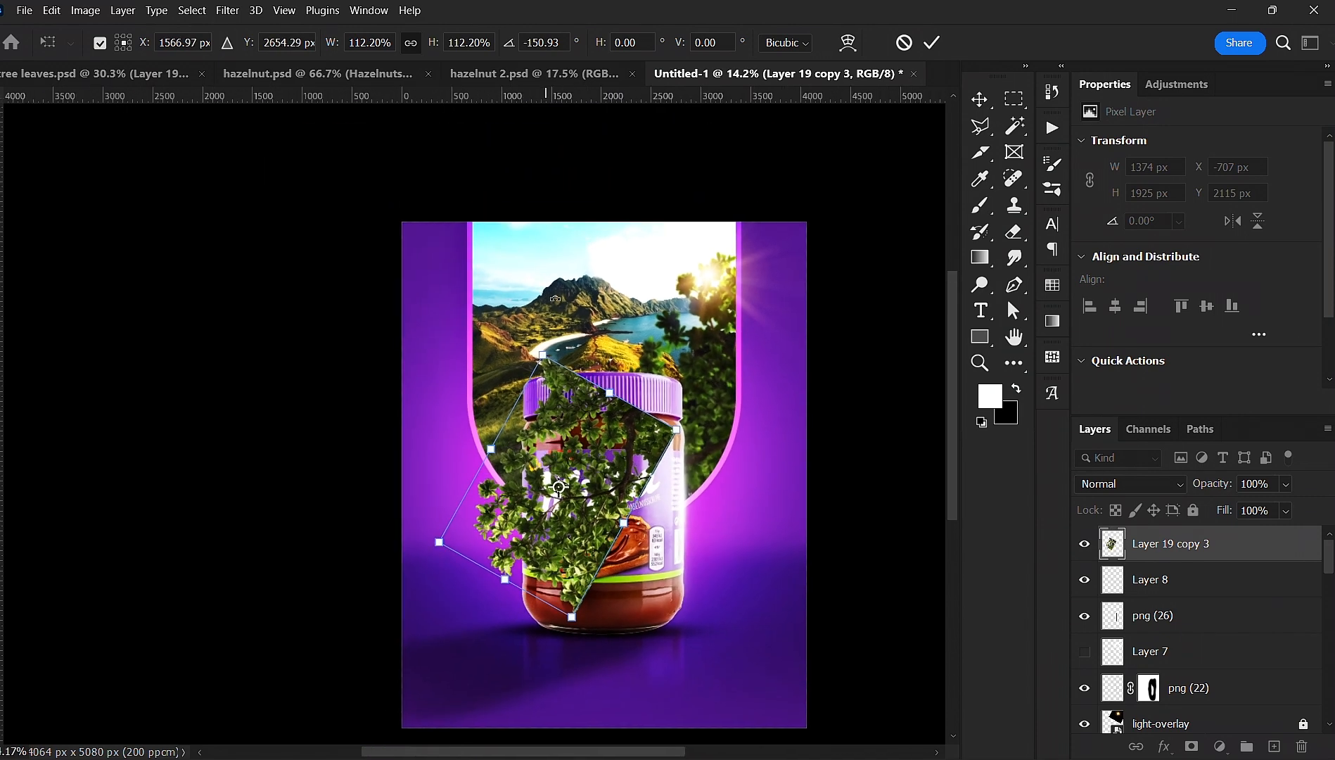
- Rotate the branch so its foliage points inward and place it over the poster's upper-left corner
drag(552, 304, 613, 588)
drag(616, 475, 573, 327)
drag(613, 280, 621, 356)
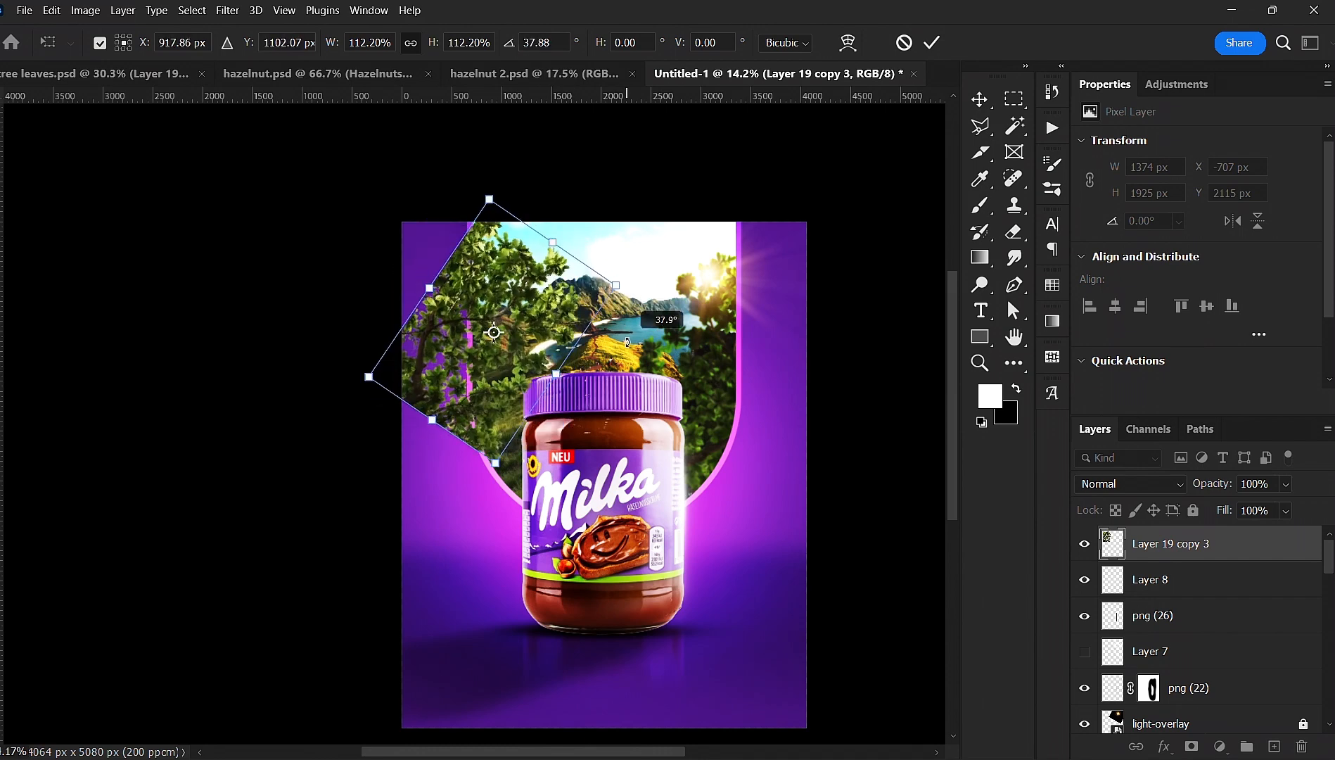
drag(520, 332, 555, 387)
key(Return)
- Rotate the corner branch by about 26° and enlarge it to about 110% so it overlaps the frame's left edge
scroll(500, 287, up, 3)
scroll(559, 369, down, 1)
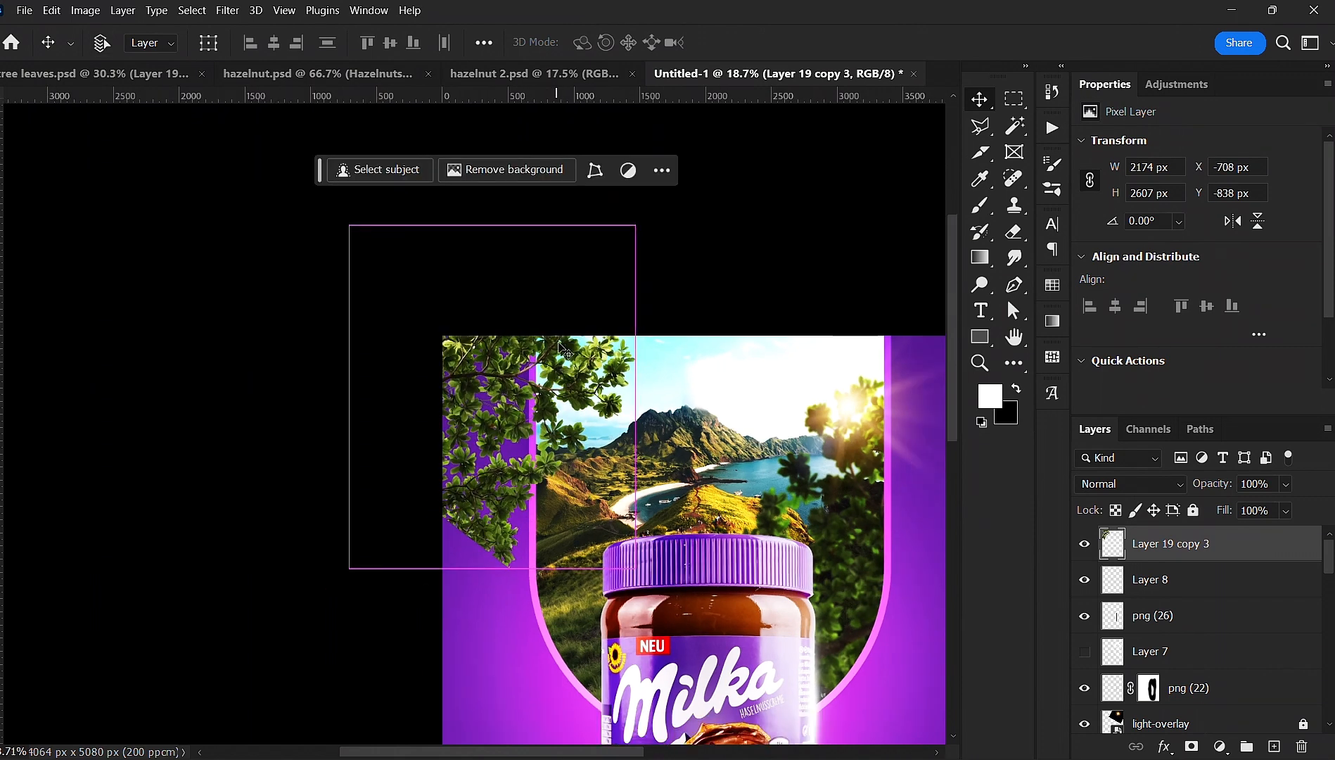
key(ctrl+t)
drag(495, 564, 407, 659)
key(Return)
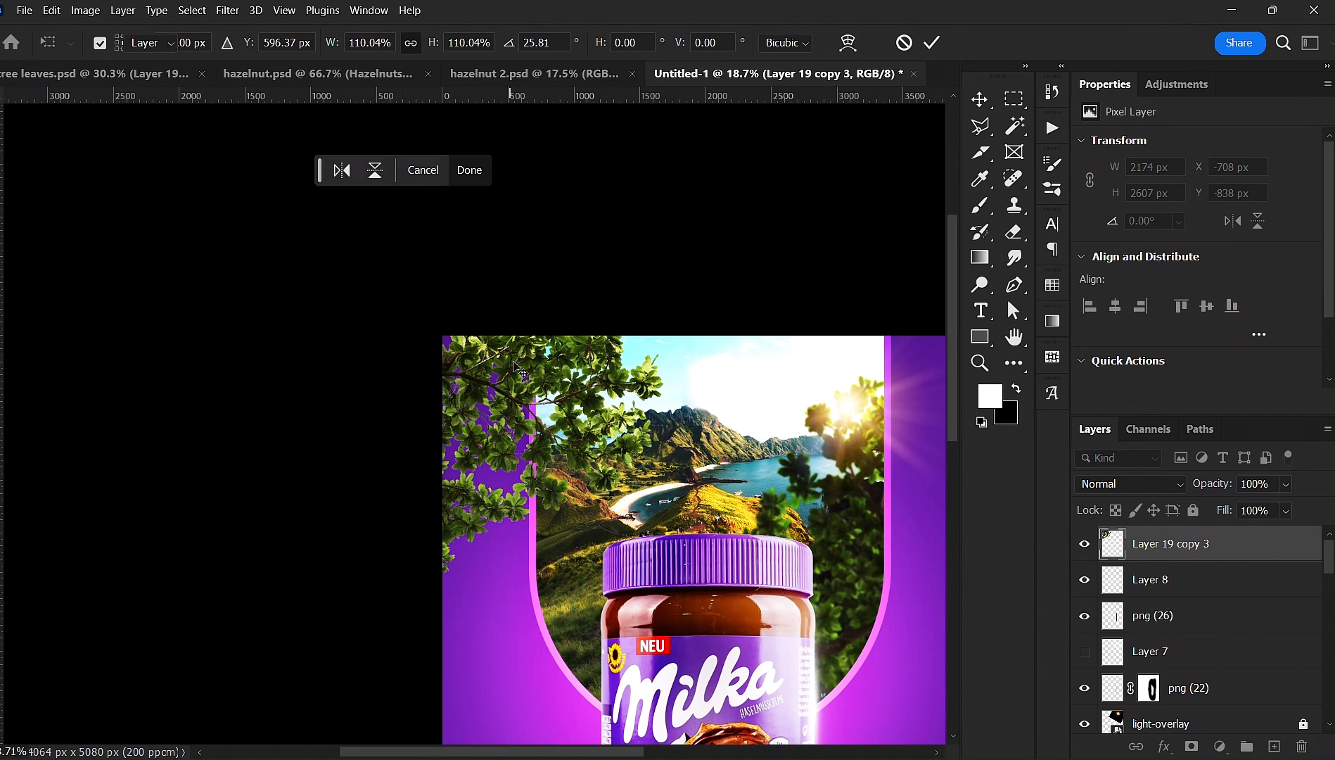
- Convert the corner branch, Layer 19 copy 3, to a smart object
scroll(522, 381, down, 2)
scroll(530, 424, up, 1)
drag(530, 424, 460, 301)
click(227, 10)
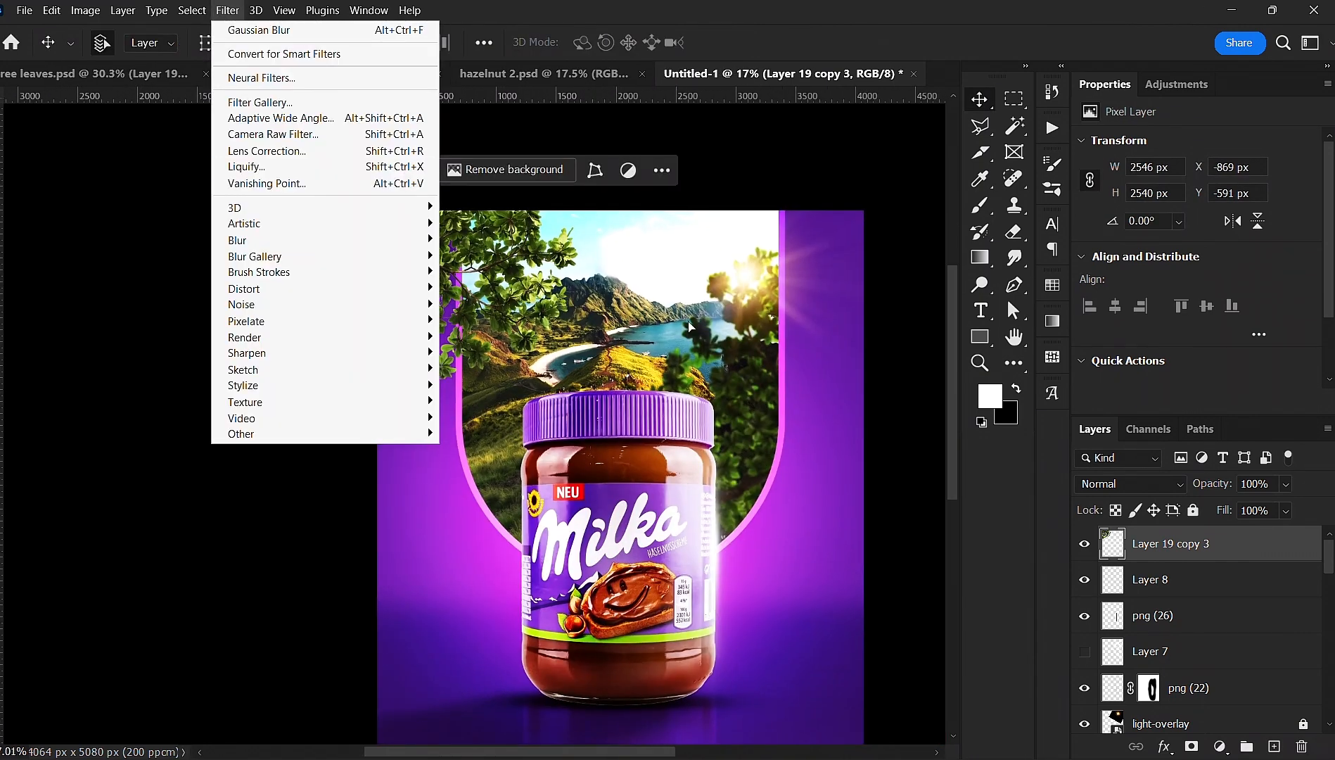
click(1235, 533)
right_click(1227, 540)
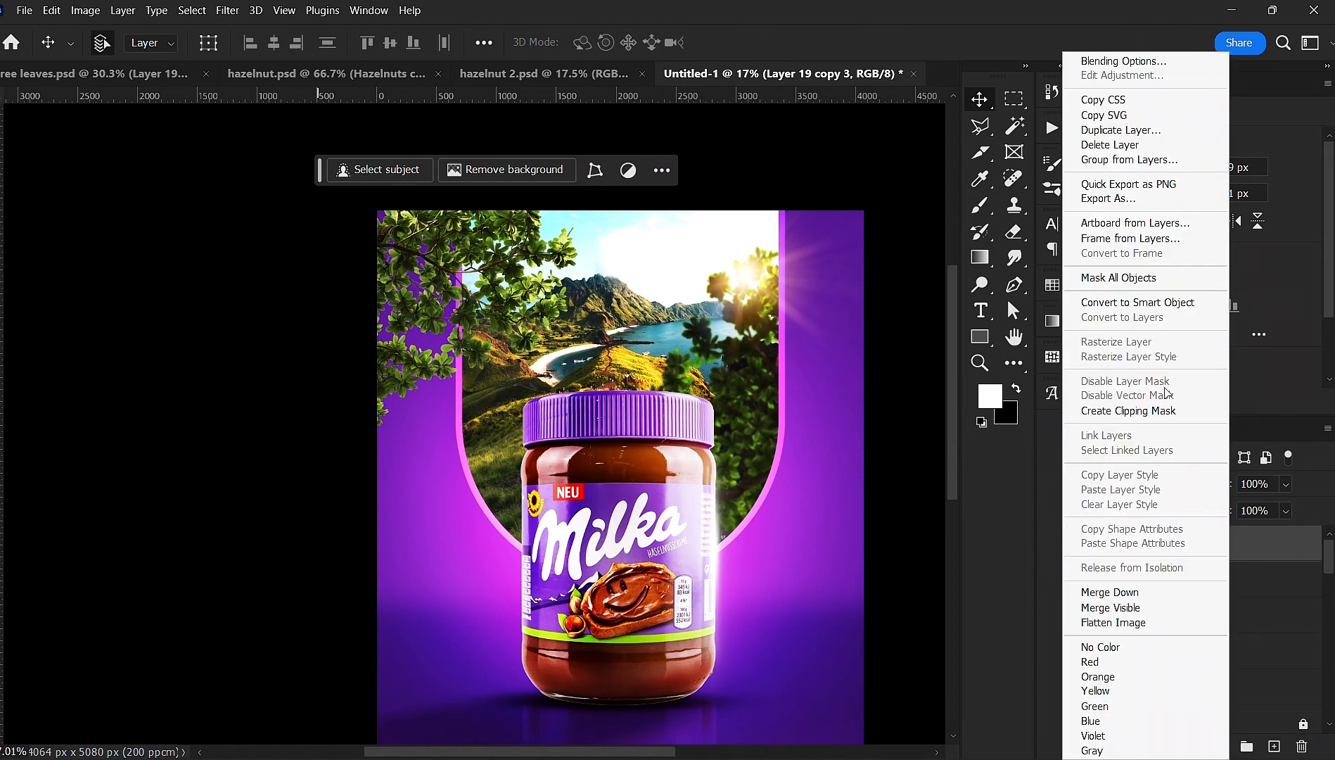
click(1162, 303)
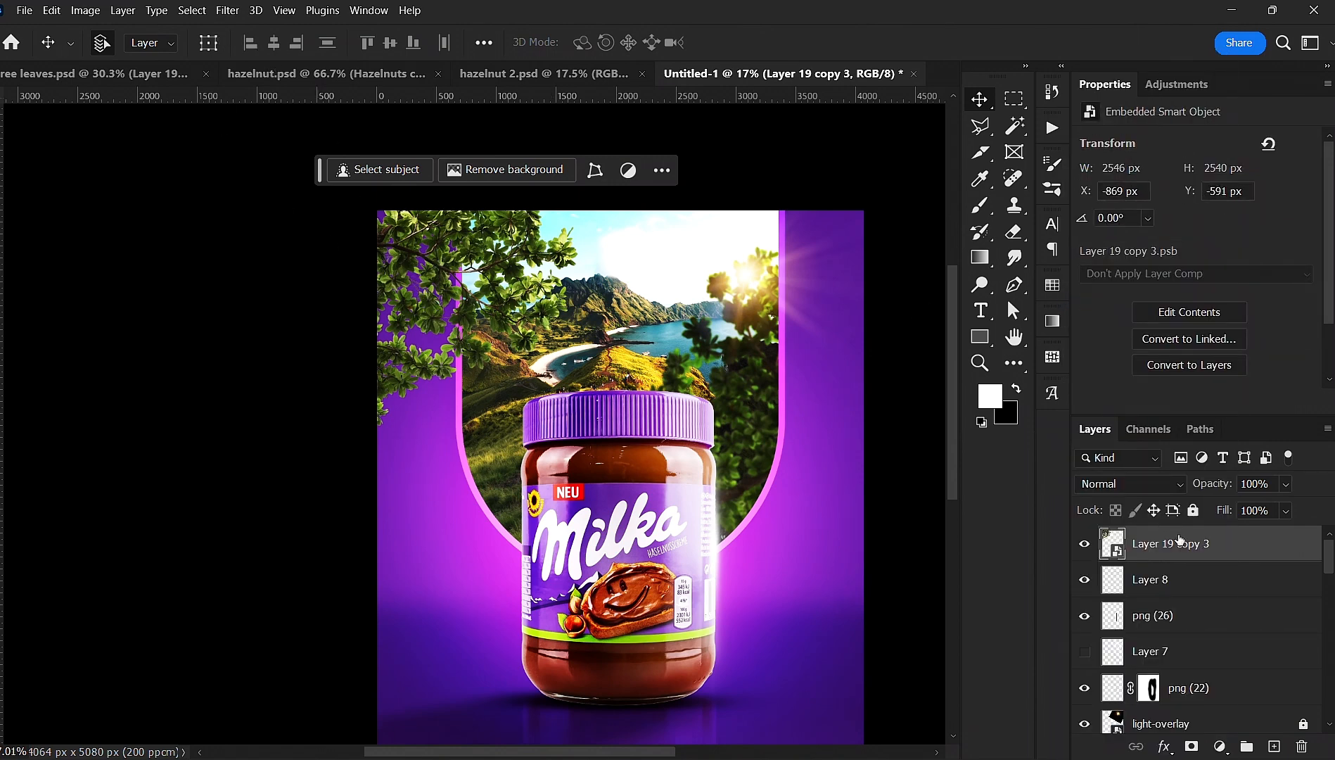
- Add a Levels adjustment clipped to Layer 19 copy 3 and set its white input level to 197
click(1228, 752)
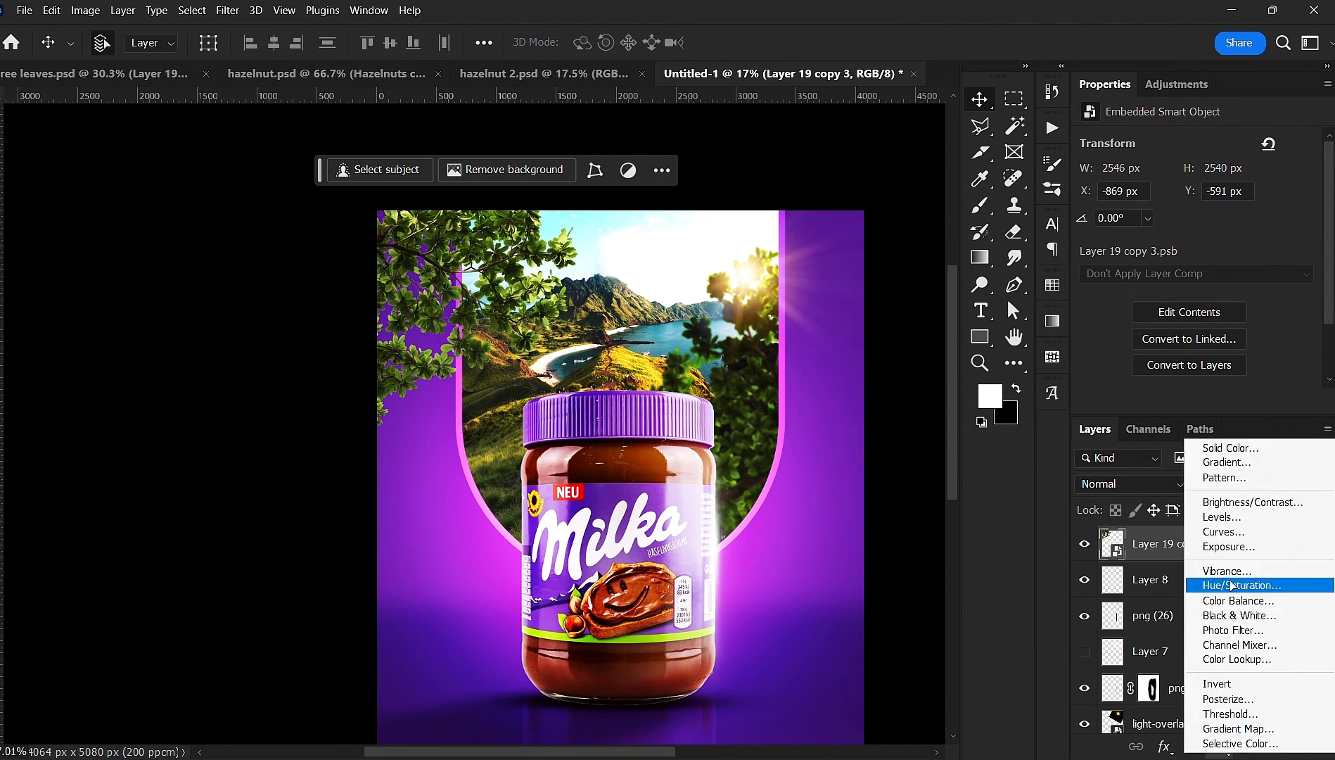
click(1241, 516)
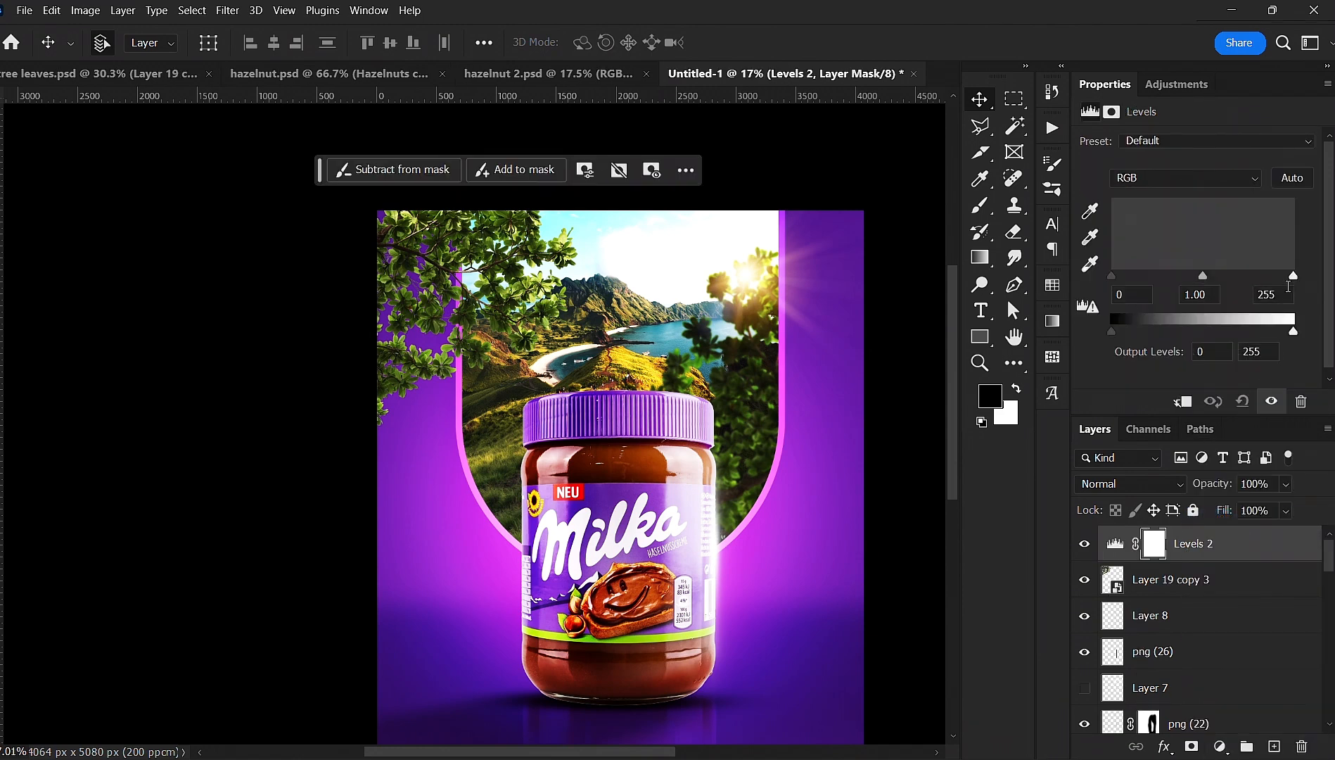
drag(1293, 276, 1252, 280)
click(1184, 403)
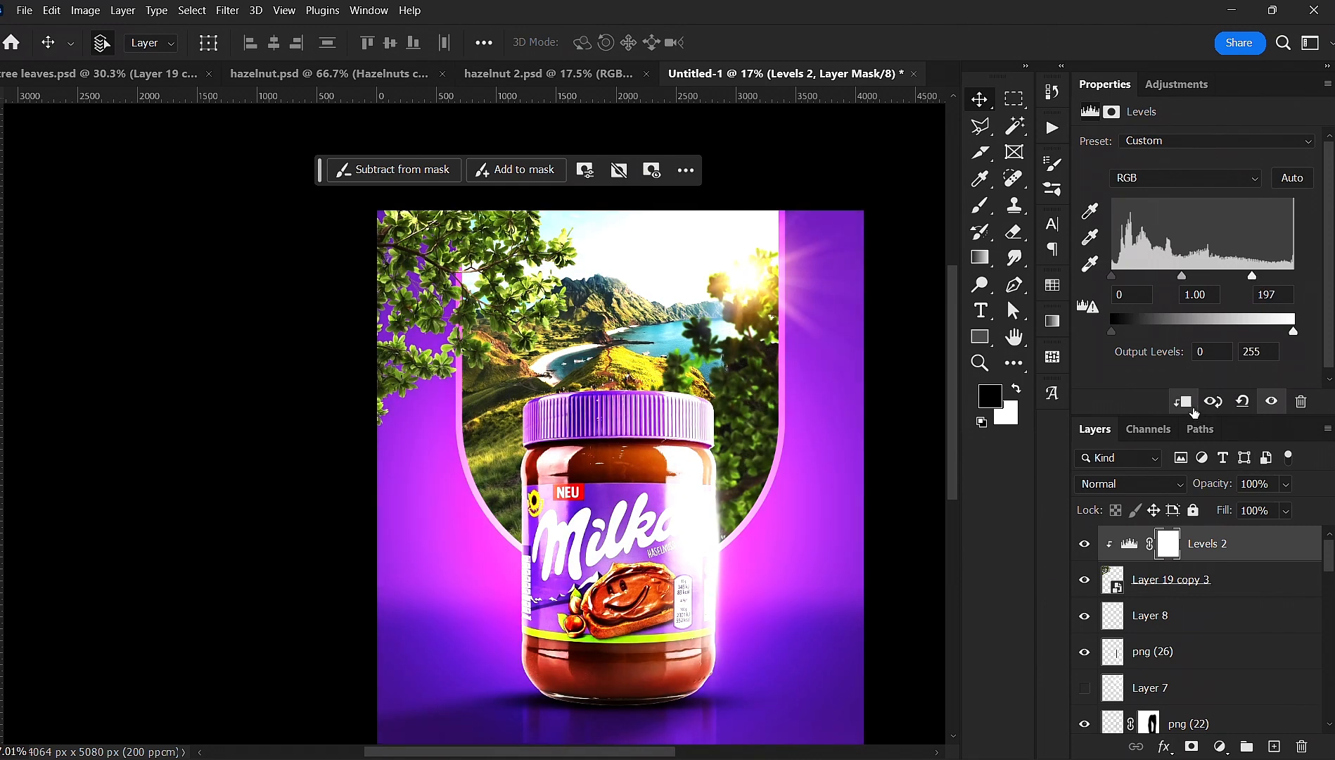
- Apply a Gaussian Blur with a 6.8-pixel radius to Layer 19 copy 3
scroll(538, 348, down, 1)
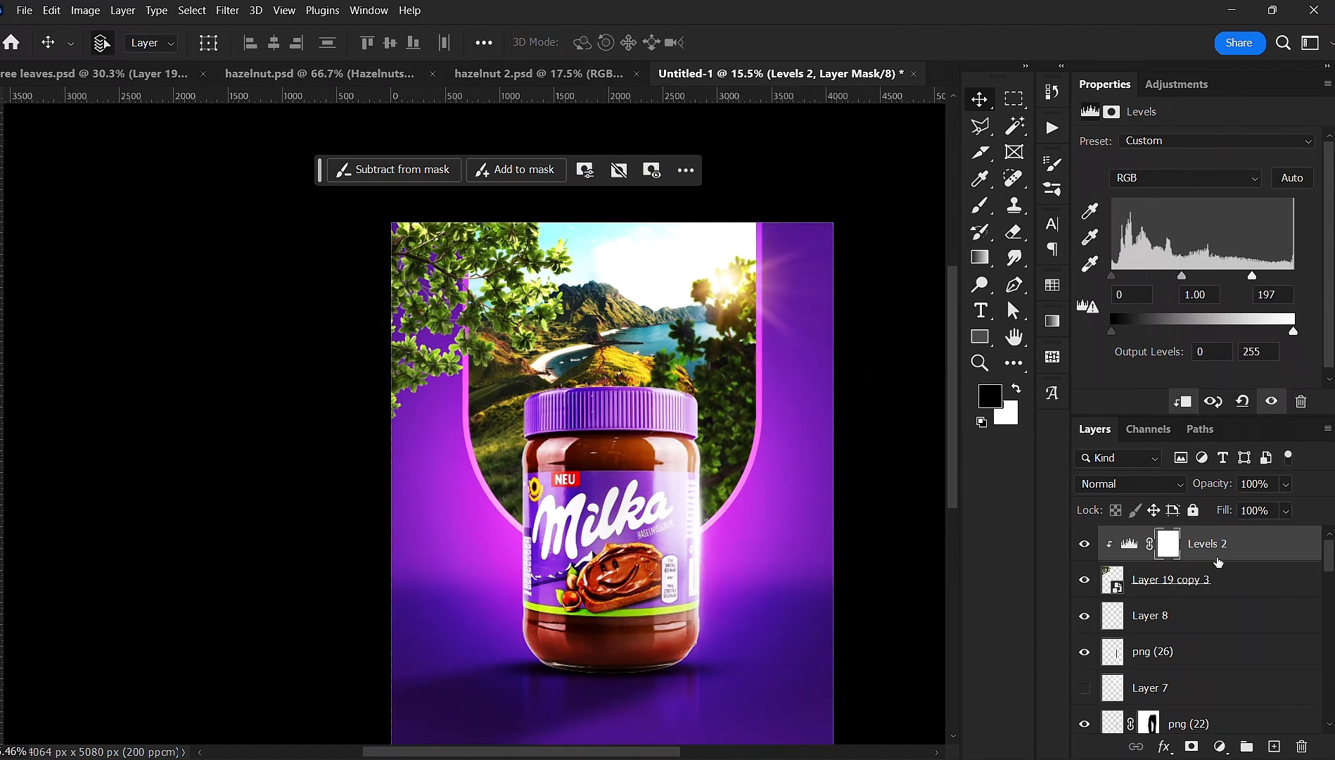
click(1237, 581)
click(234, 12)
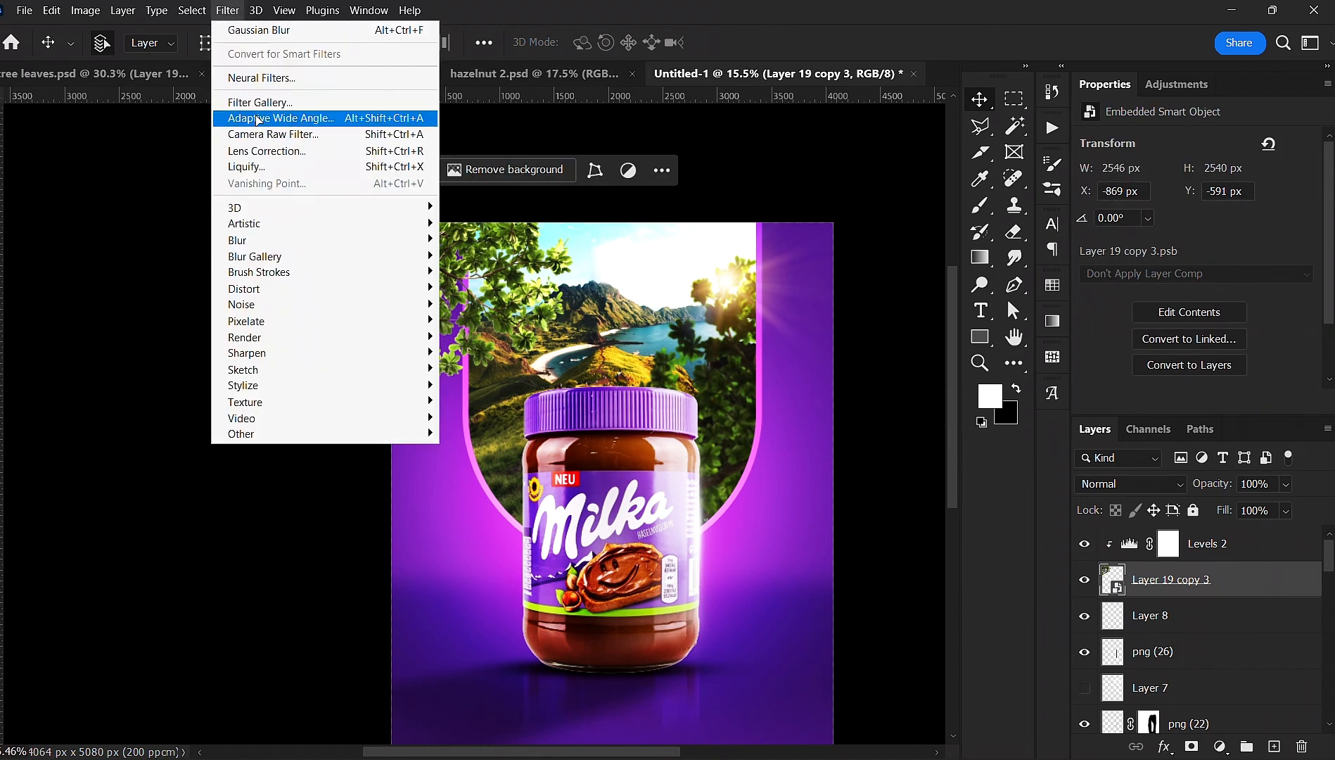
mouse_move(274, 241)
click(458, 305)
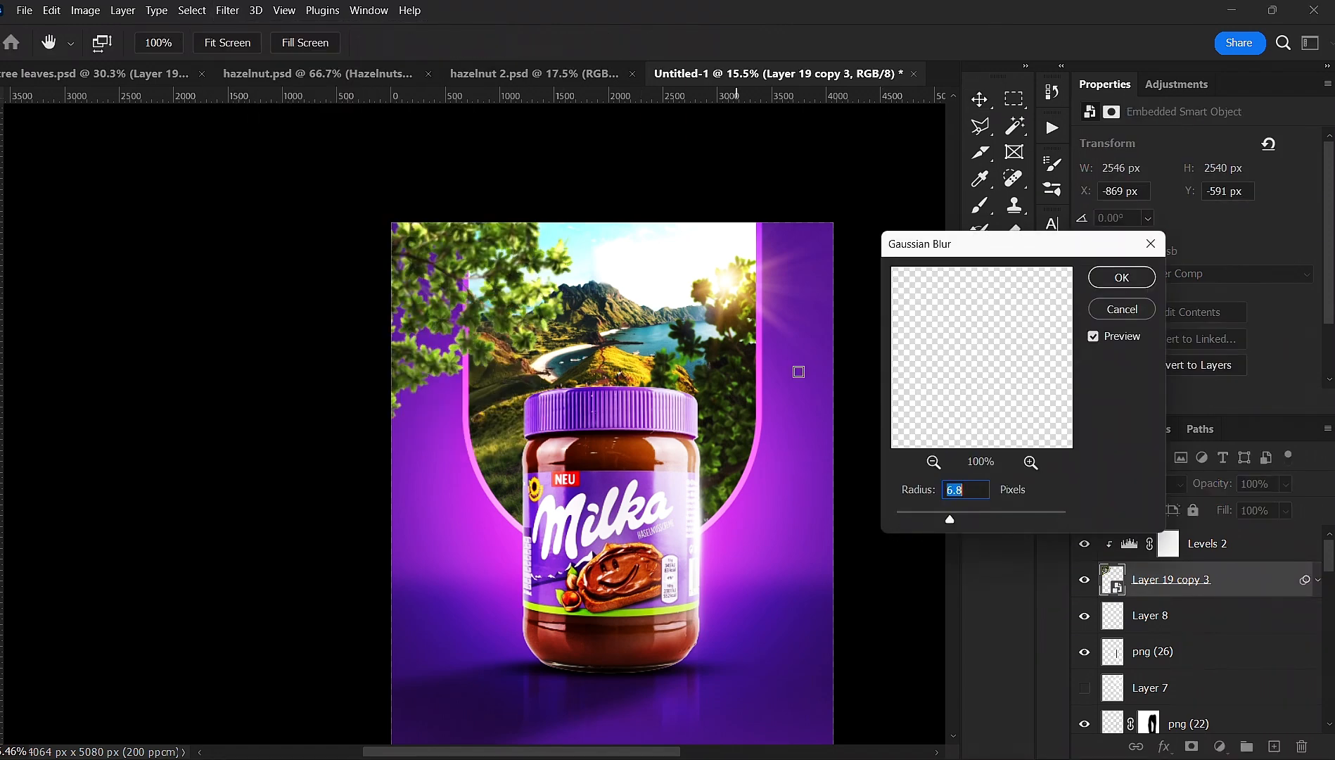
click(1106, 285)
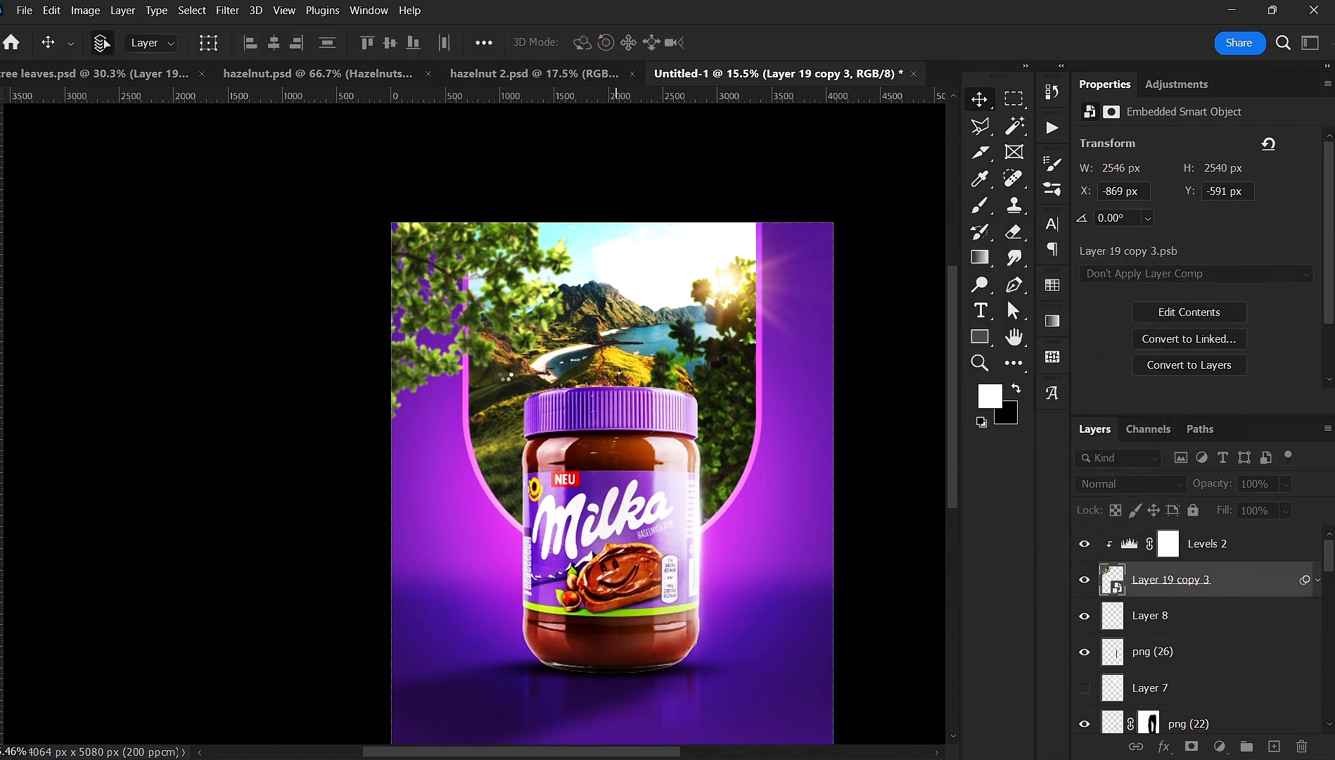
- Load the outline of Layer 19 copy 3 as a selection and add a layer mask from it
scroll(507, 376, up, 3)
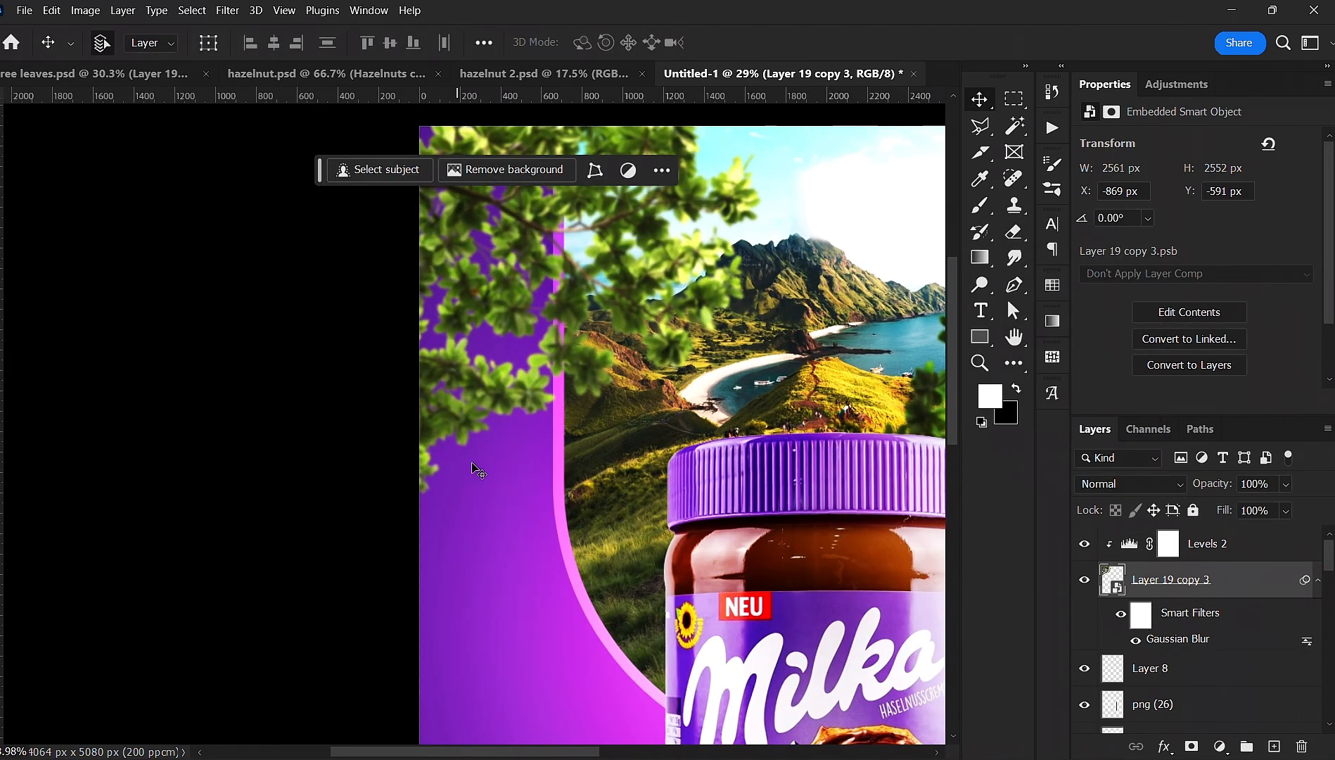
scroll(478, 471, up, 1)
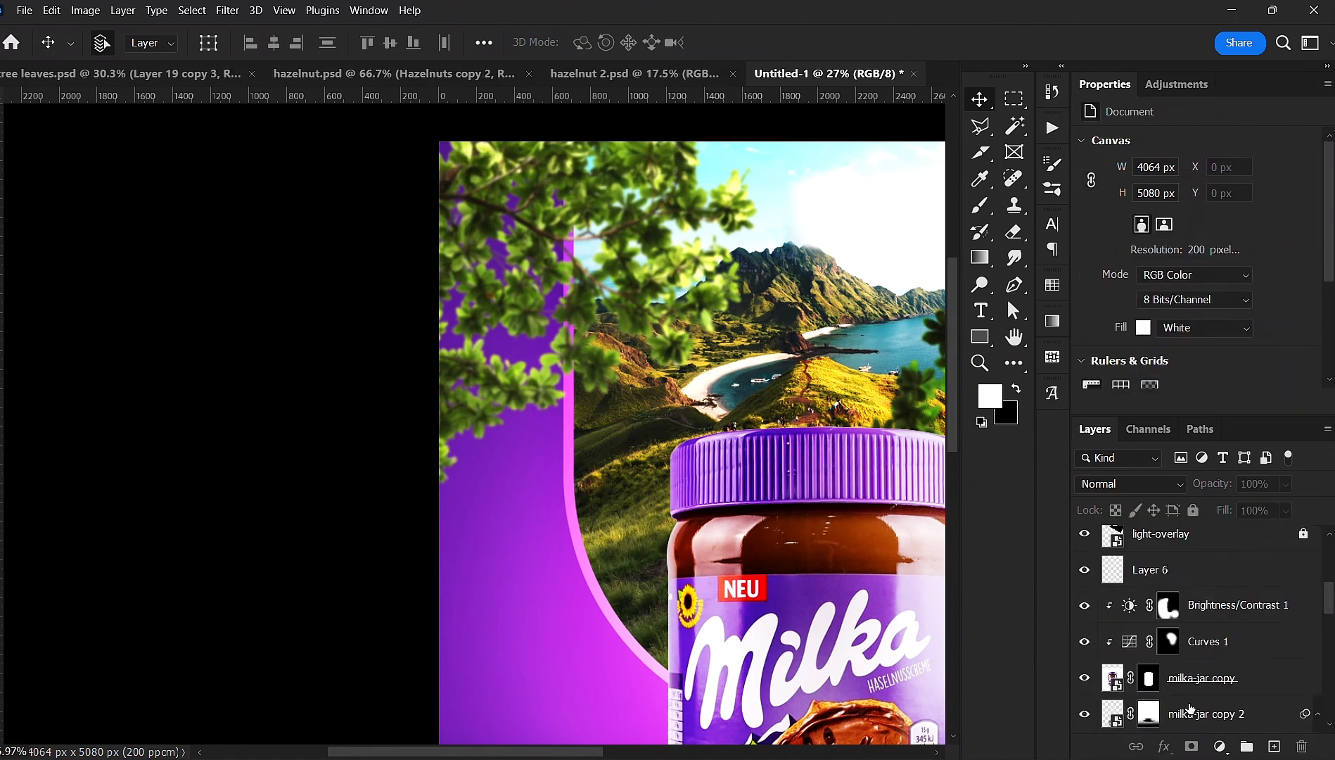
scroll(1196, 696, up, 3)
click(1242, 590)
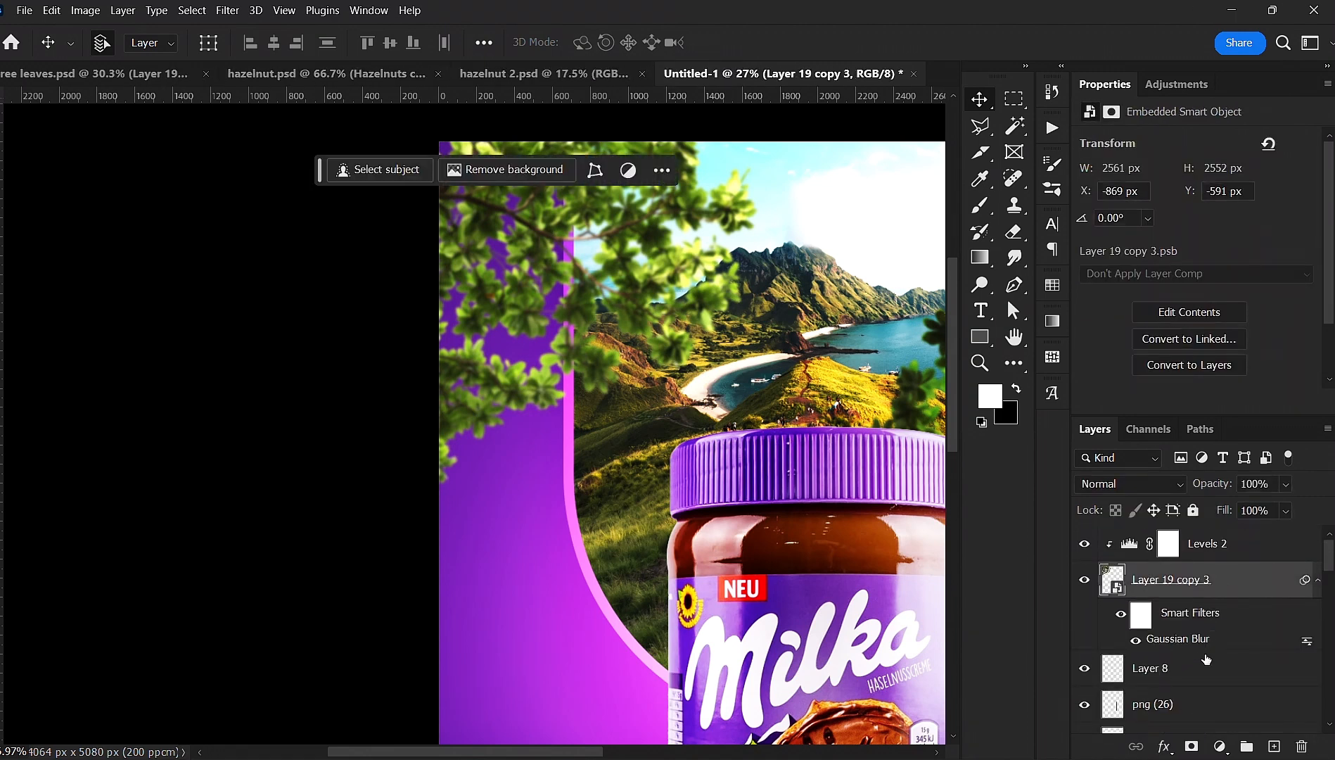
ctrl+click(1115, 590)
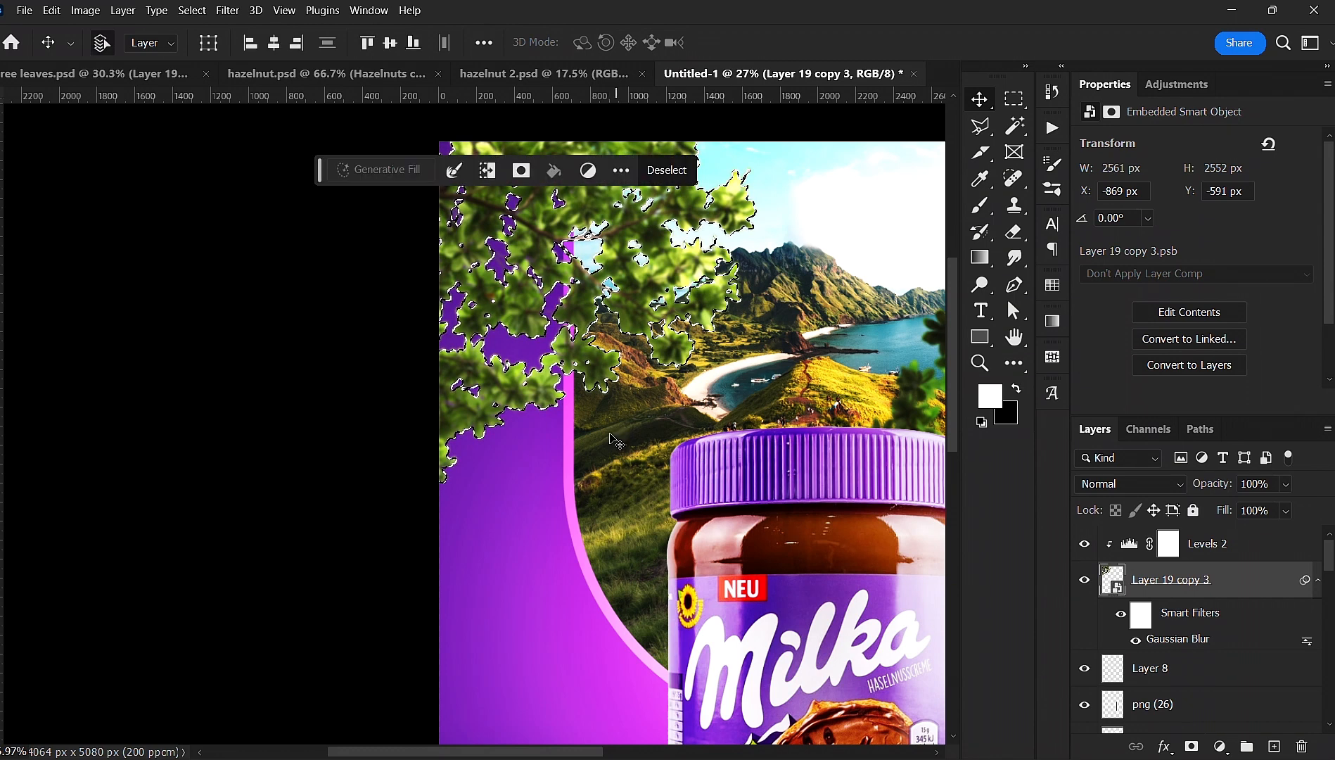
click(1192, 745)
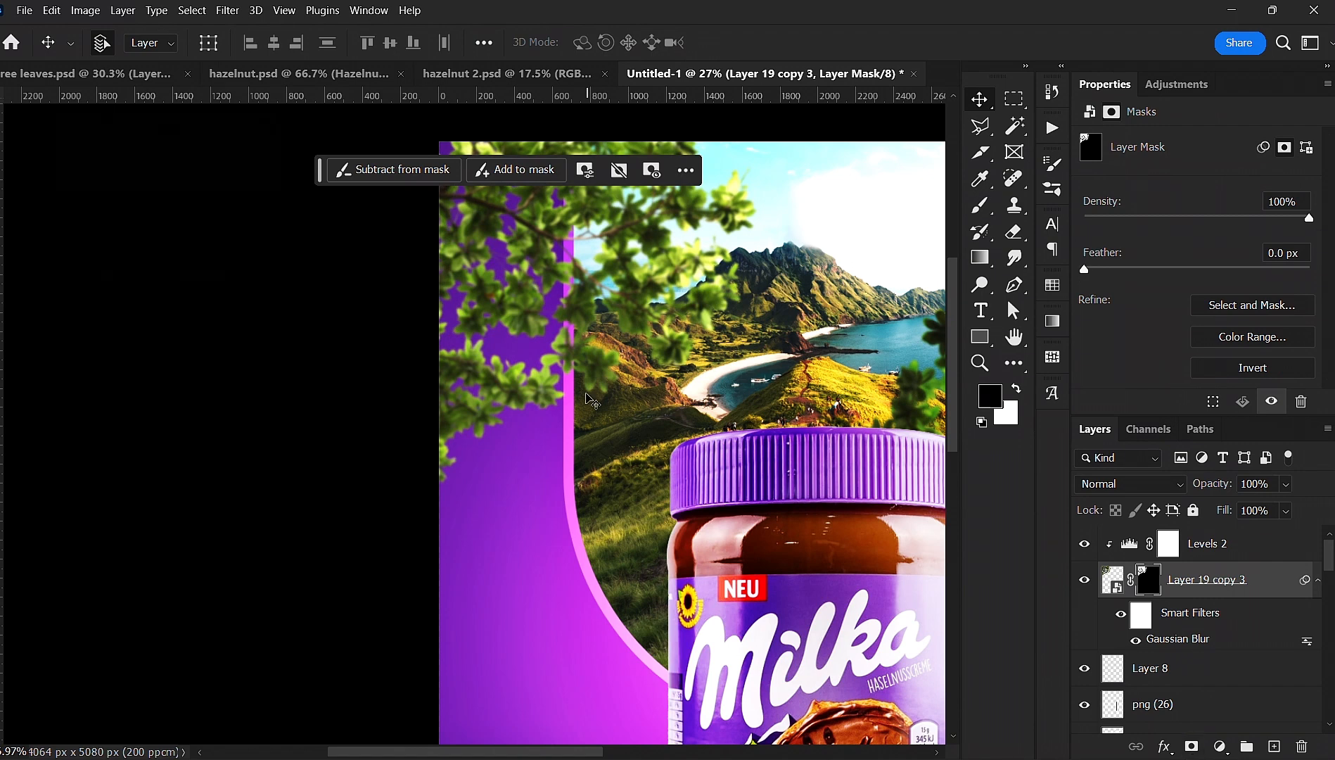
- Examine the corner branch's edges with the layer hidden and shown and with its mask disabled and enabled
scroll(585, 395, down, 1)
drag(709, 422, 690, 475)
scroll(576, 395, up, 2)
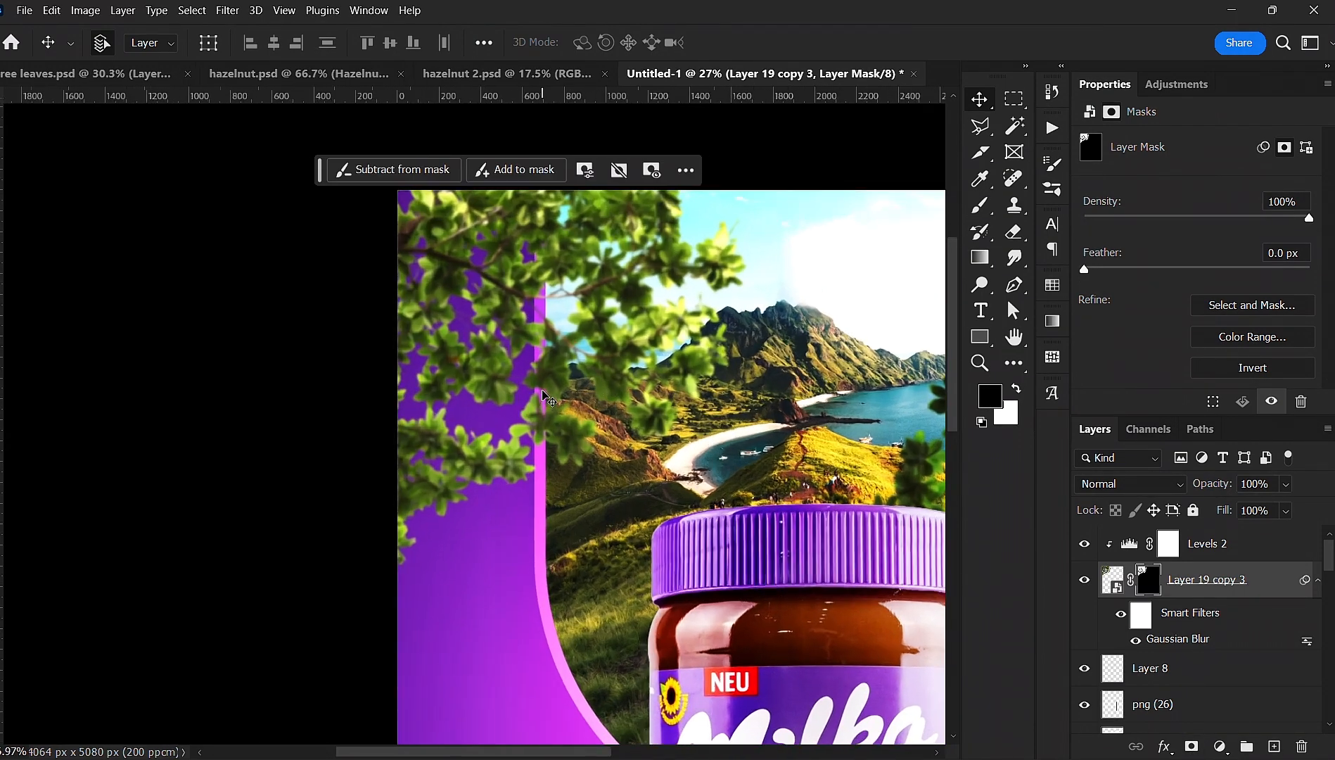
click(1086, 581)
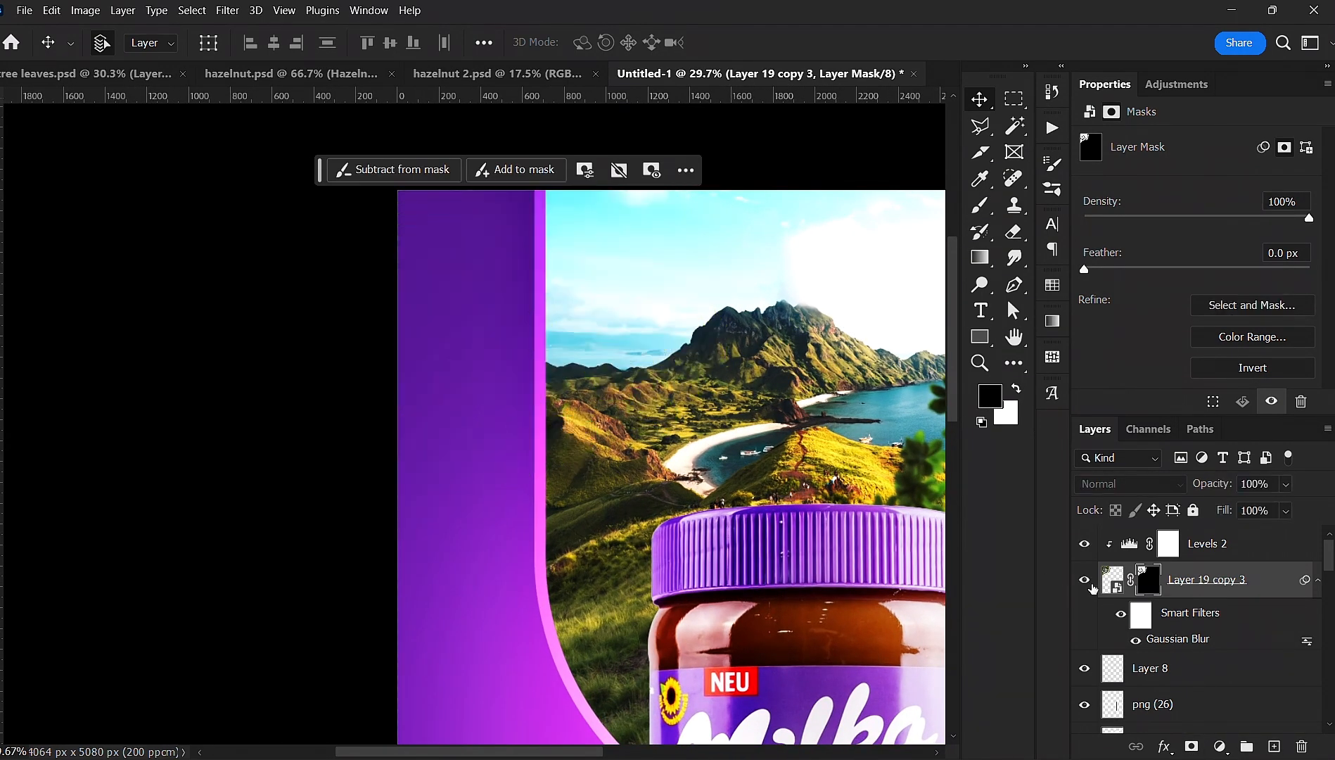
click(1087, 581)
shift+click(1150, 581)
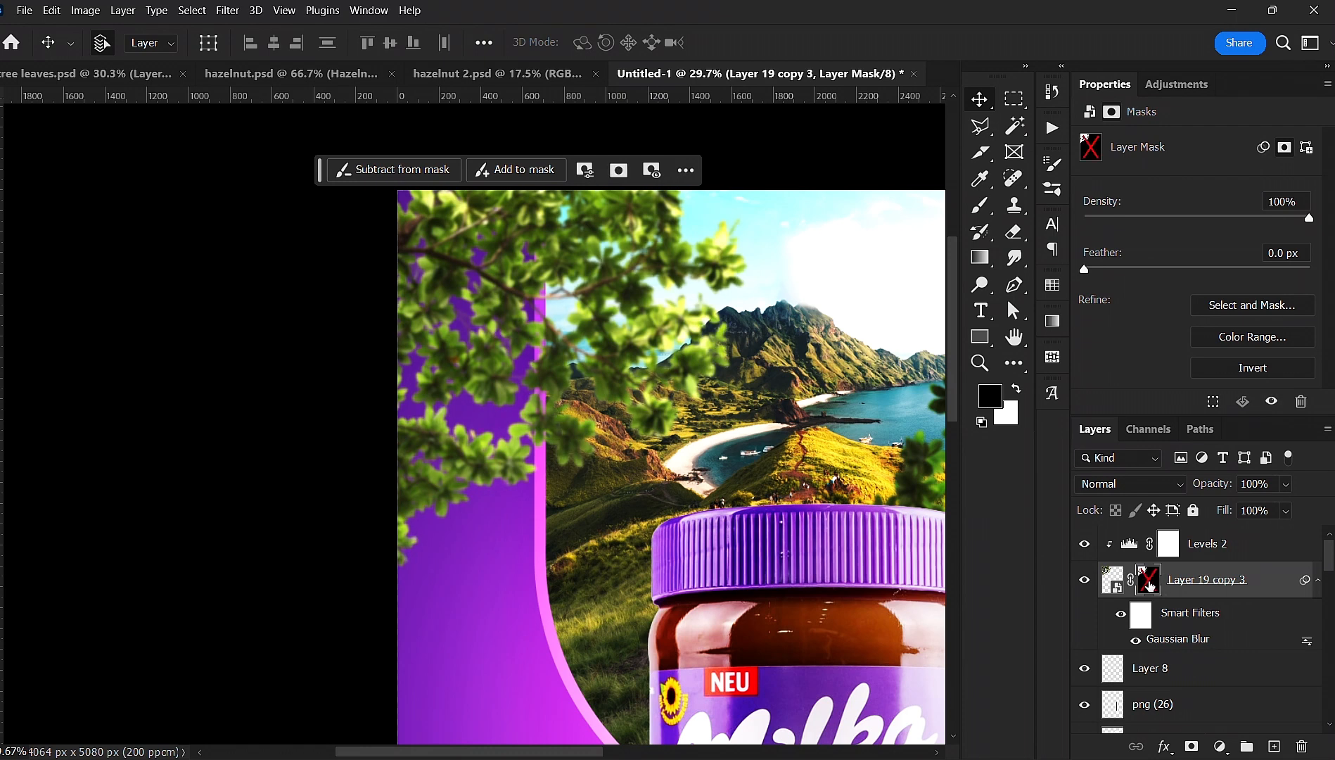
shift+click(1150, 581)
scroll(732, 428, down, 6)
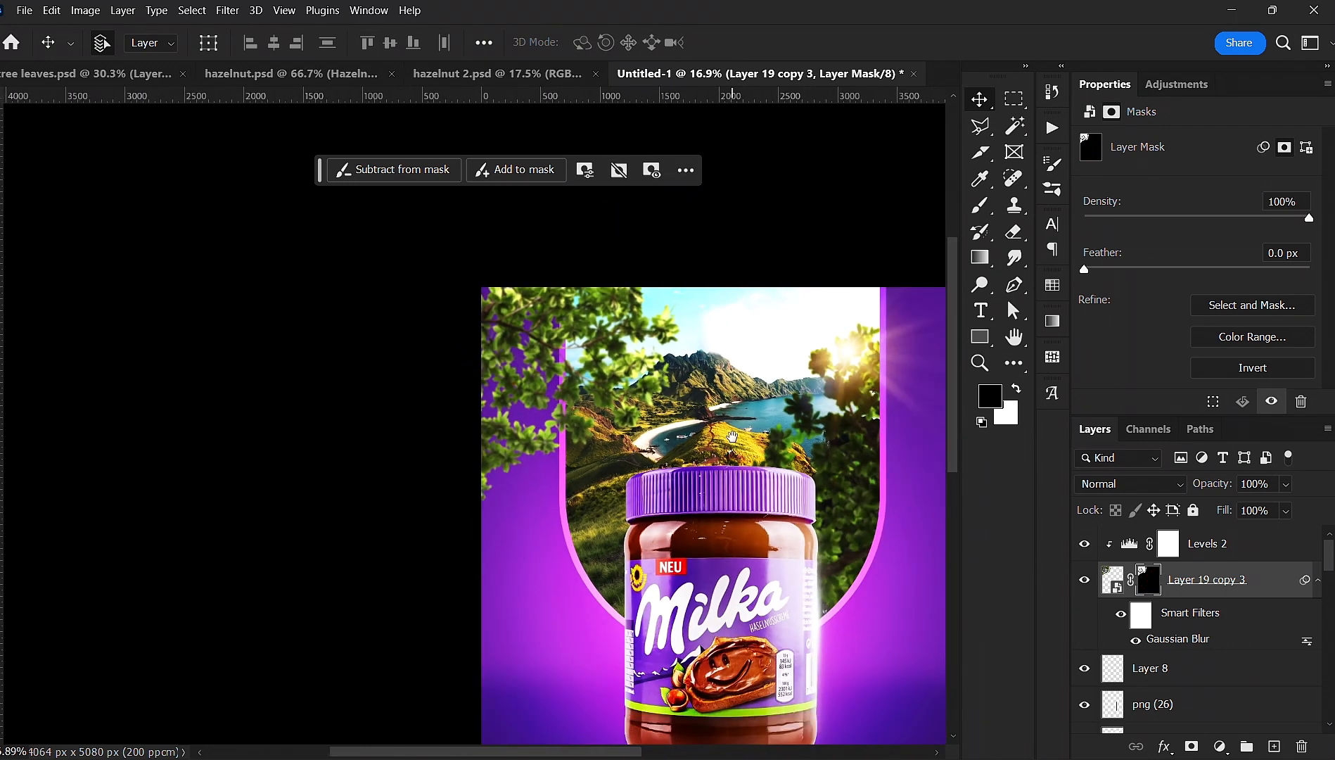
- Hide the Levels 2 adjustment clipped to the corner branch and deselect all layers
drag(732, 429, 563, 339)
scroll(470, 345, down, 1)
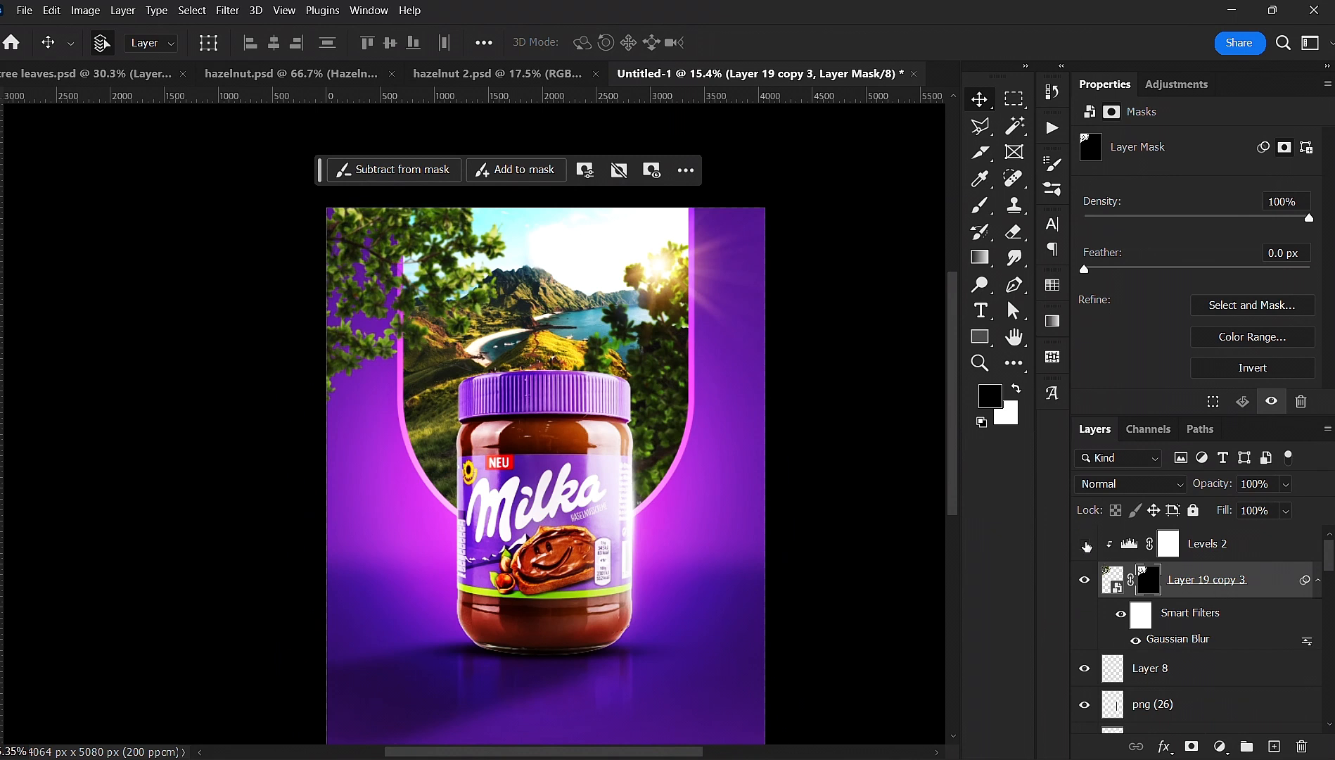
click(885, 453)
scroll(632, 427, down, 1)
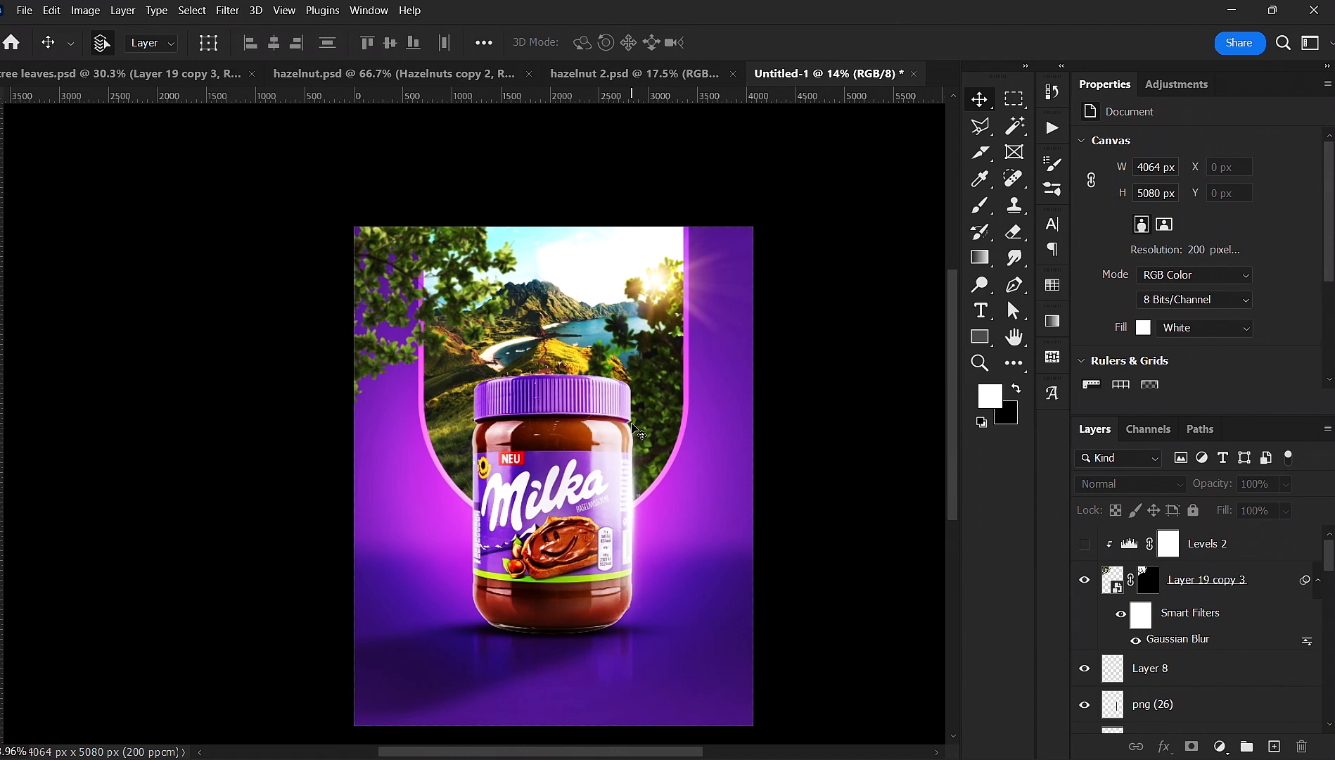
- Place the orange glow image png (26).jpg from File Explorer into the poster above the other layers
scroll(630, 425, down, 2)
scroll(623, 433, up, 3)
drag(623, 435, 619, 400)
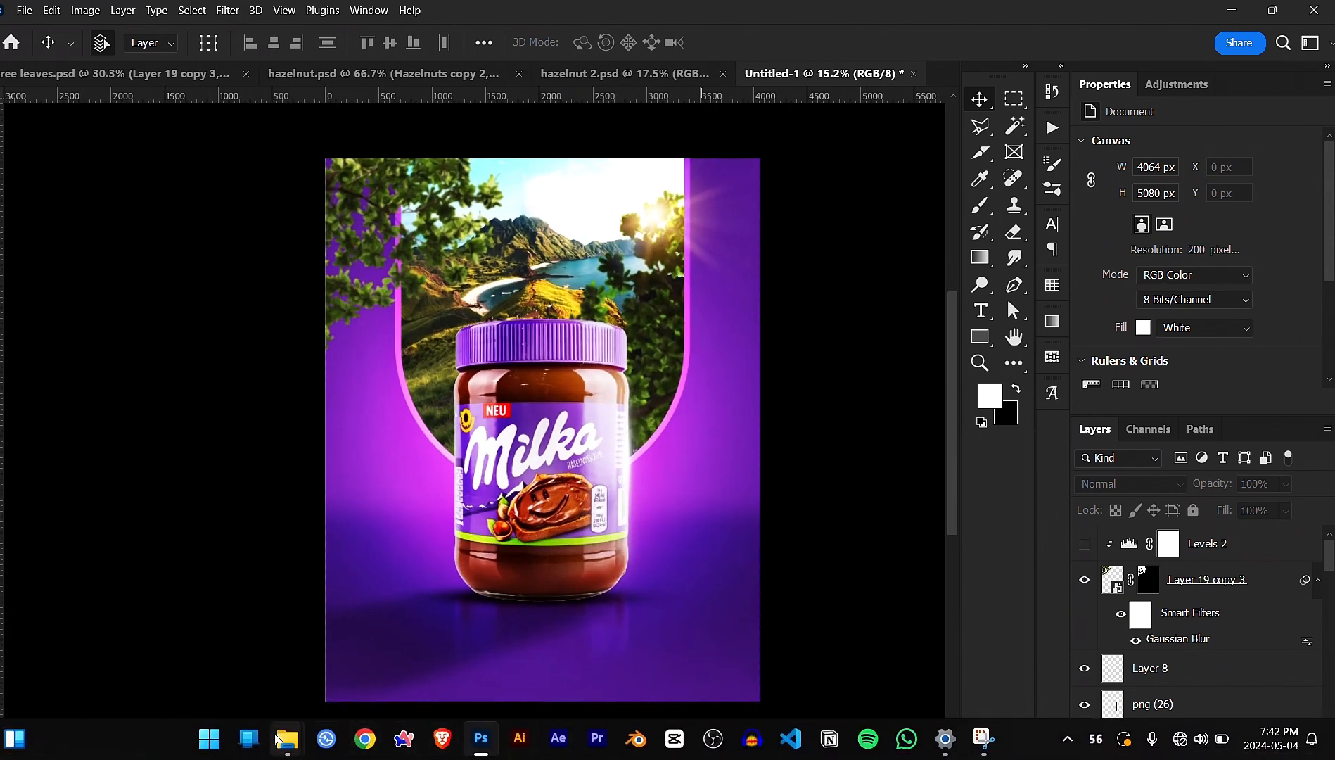
mouse_move(287, 738)
click(334, 661)
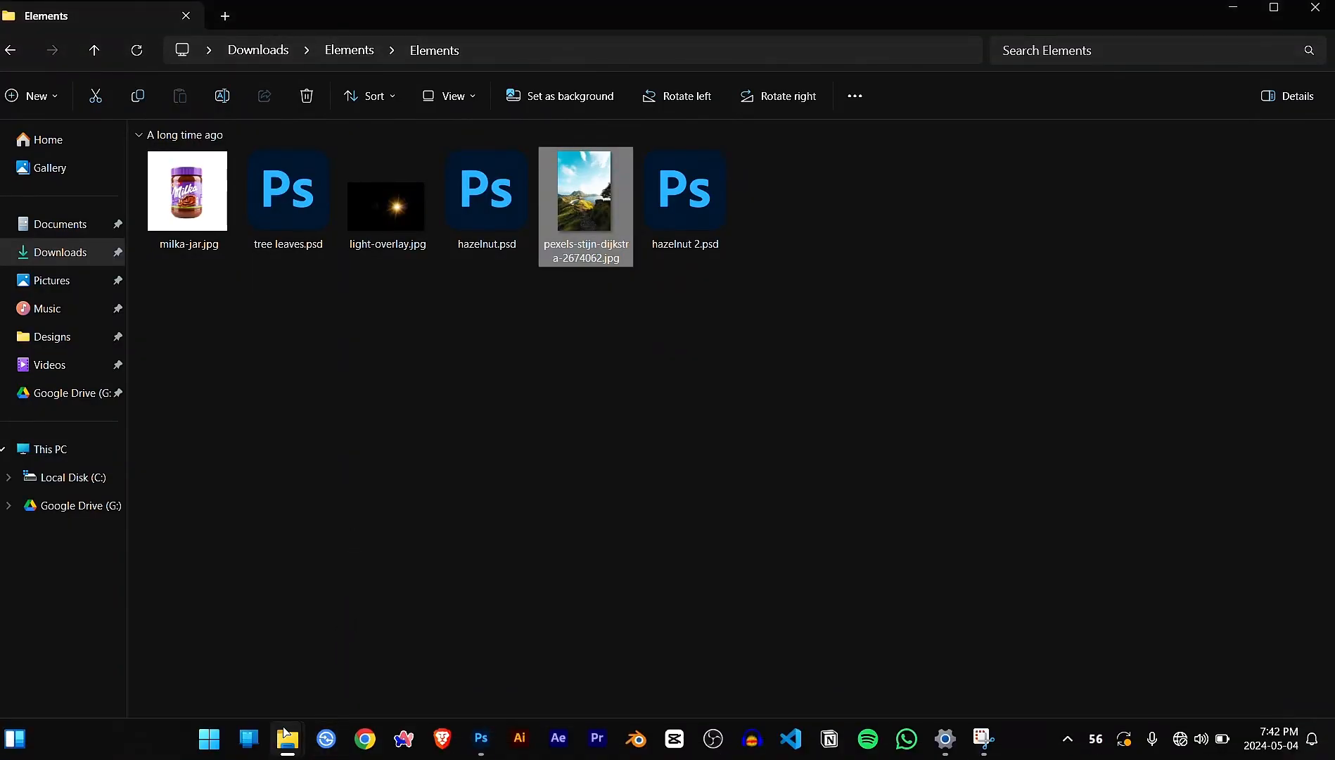
mouse_move(288, 738)
click(197, 640)
drag(767, 306, 653, 399)
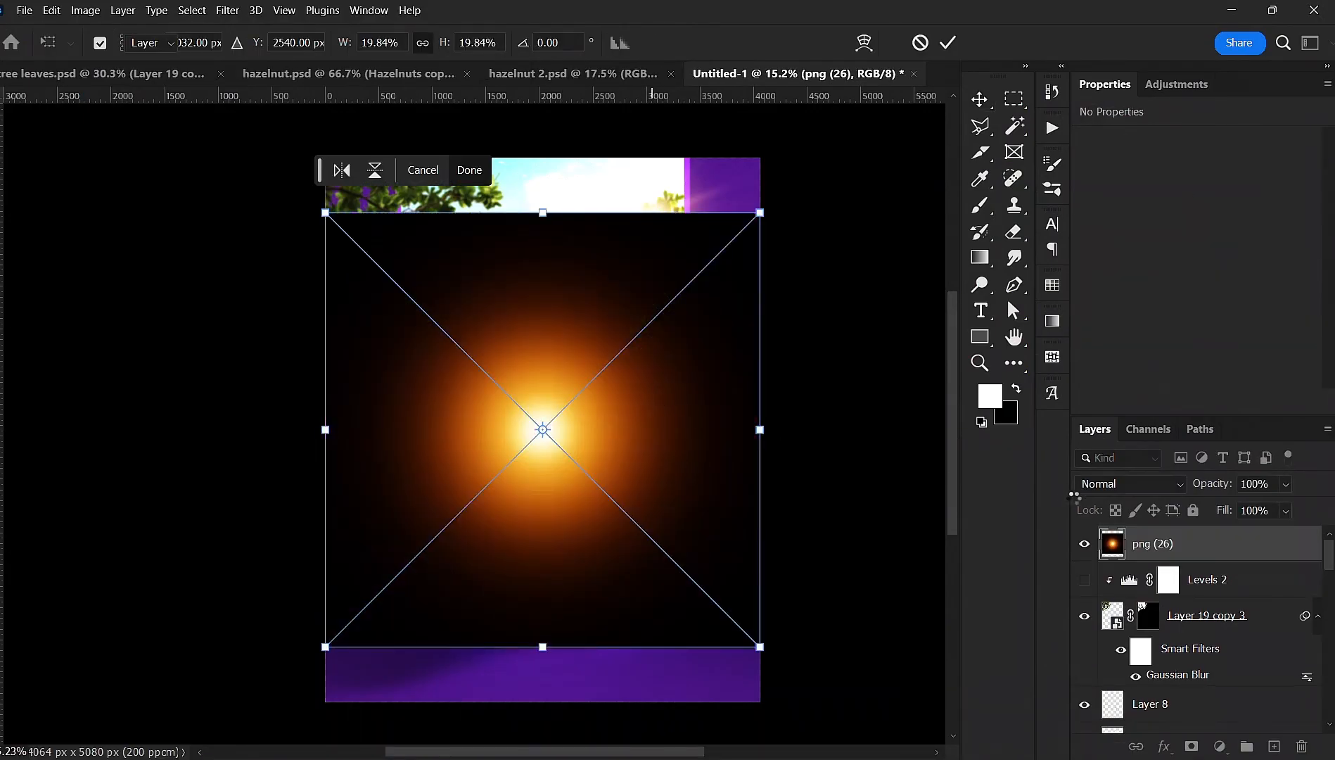
key(Return)
- Set the glow layer's blend mode to Screen and move it over the sun, to about X 814, Y -1618 px
click(1125, 484)
click(1126, 425)
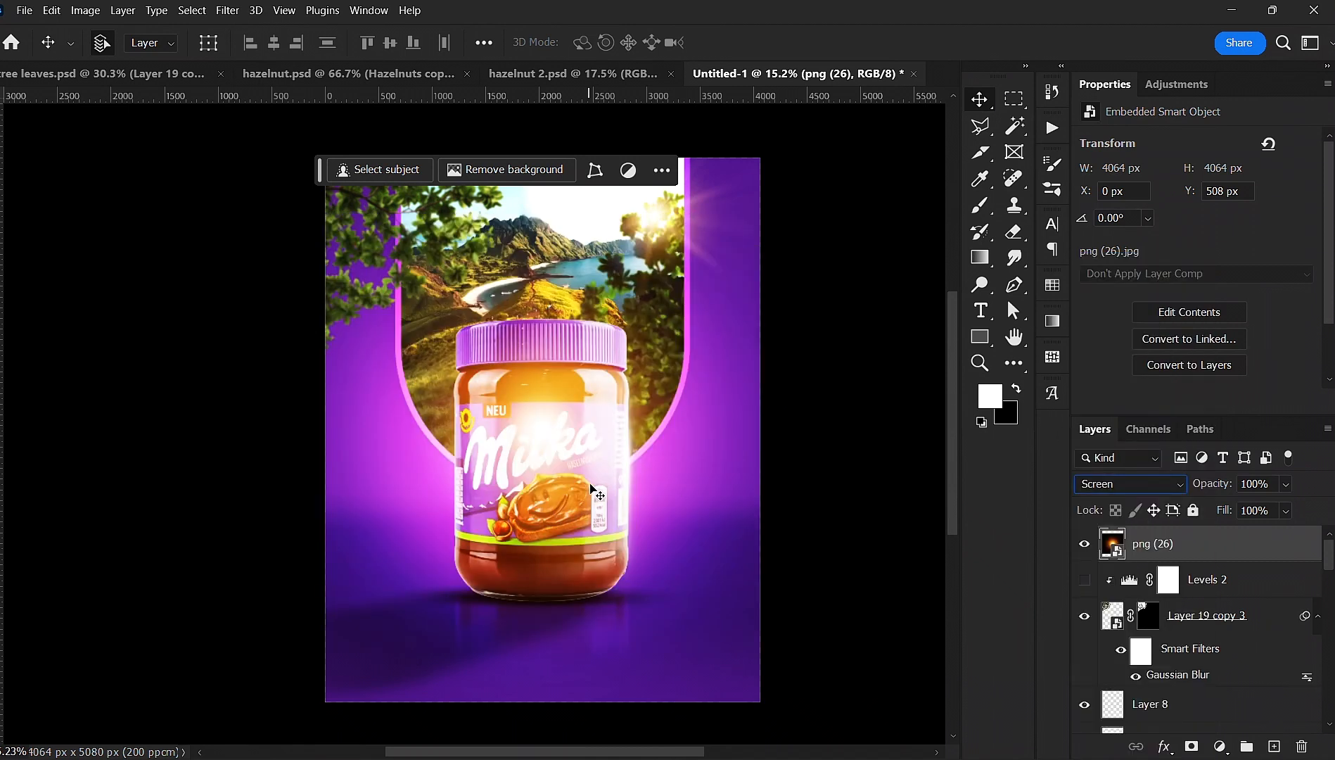
drag(561, 448, 642, 212)
click(841, 315)
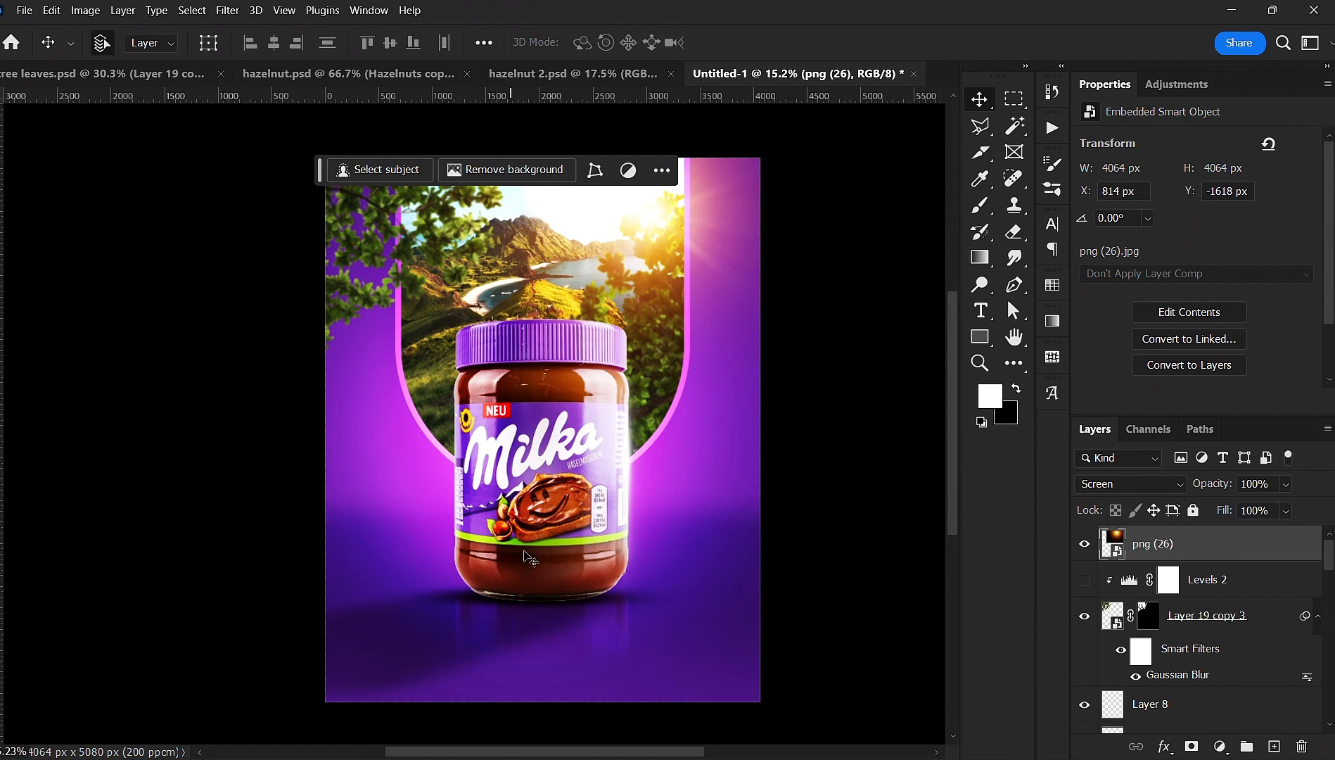
- Set the blend mode of the jar's existing reflection layer, milka-jar copy 2, to Color Dodge
drag(430, 701, 414, 659)
scroll(619, 549, down, 1)
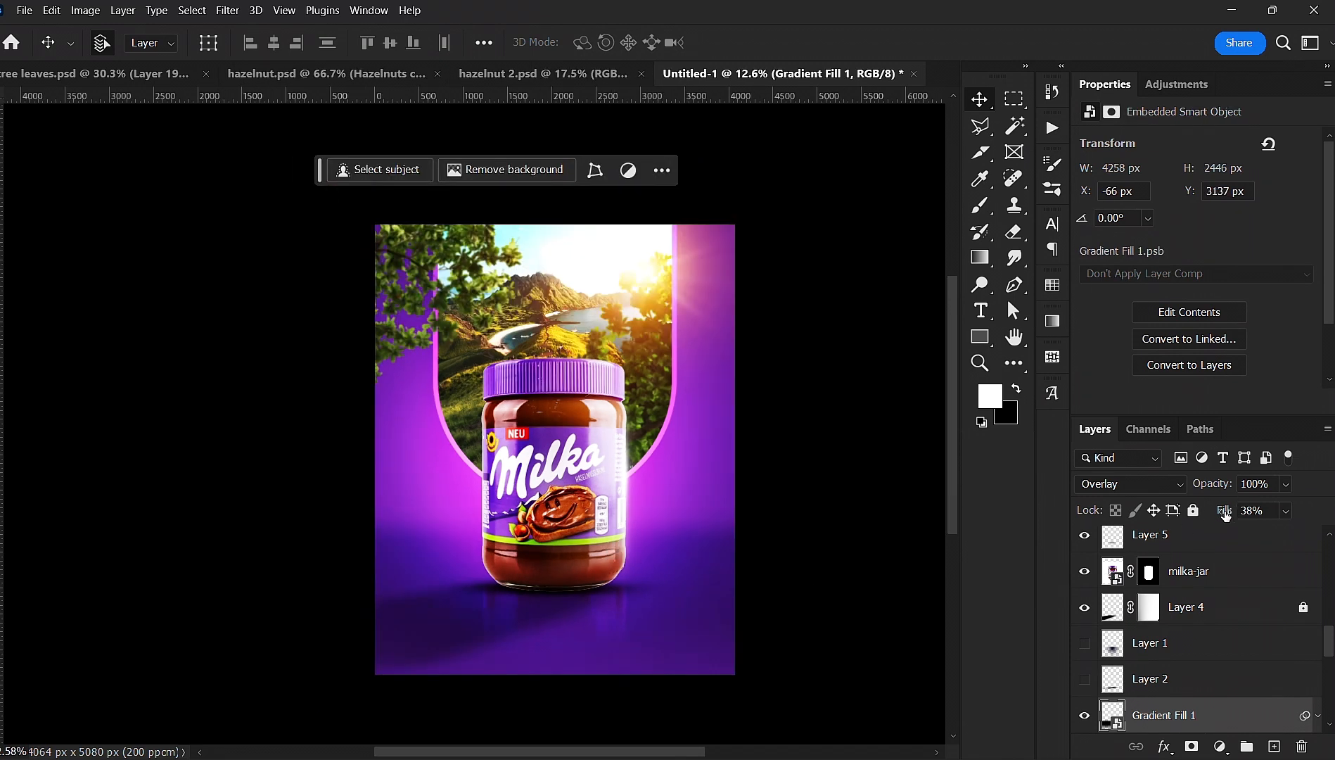
drag(1225, 515, 1227, 517)
click(781, 479)
click(617, 595)
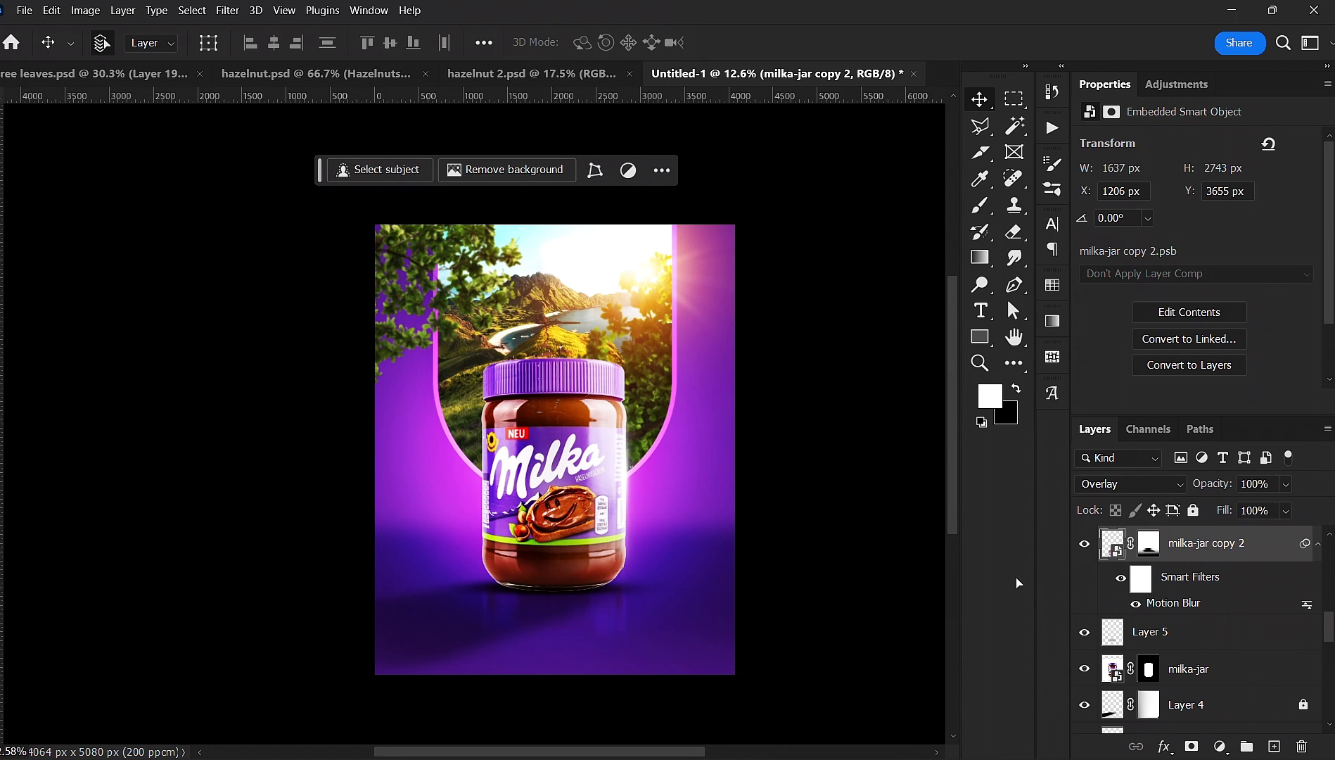
click(1095, 485)
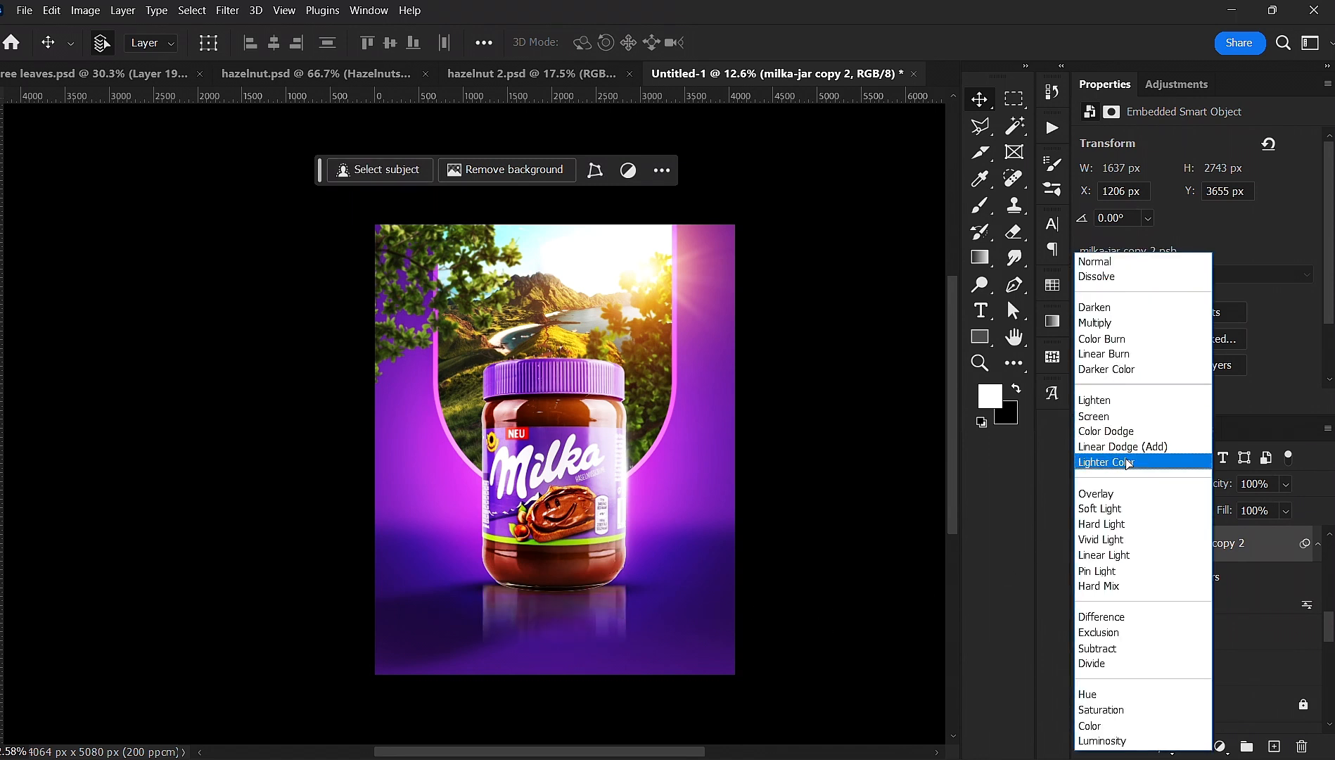
click(1127, 435)
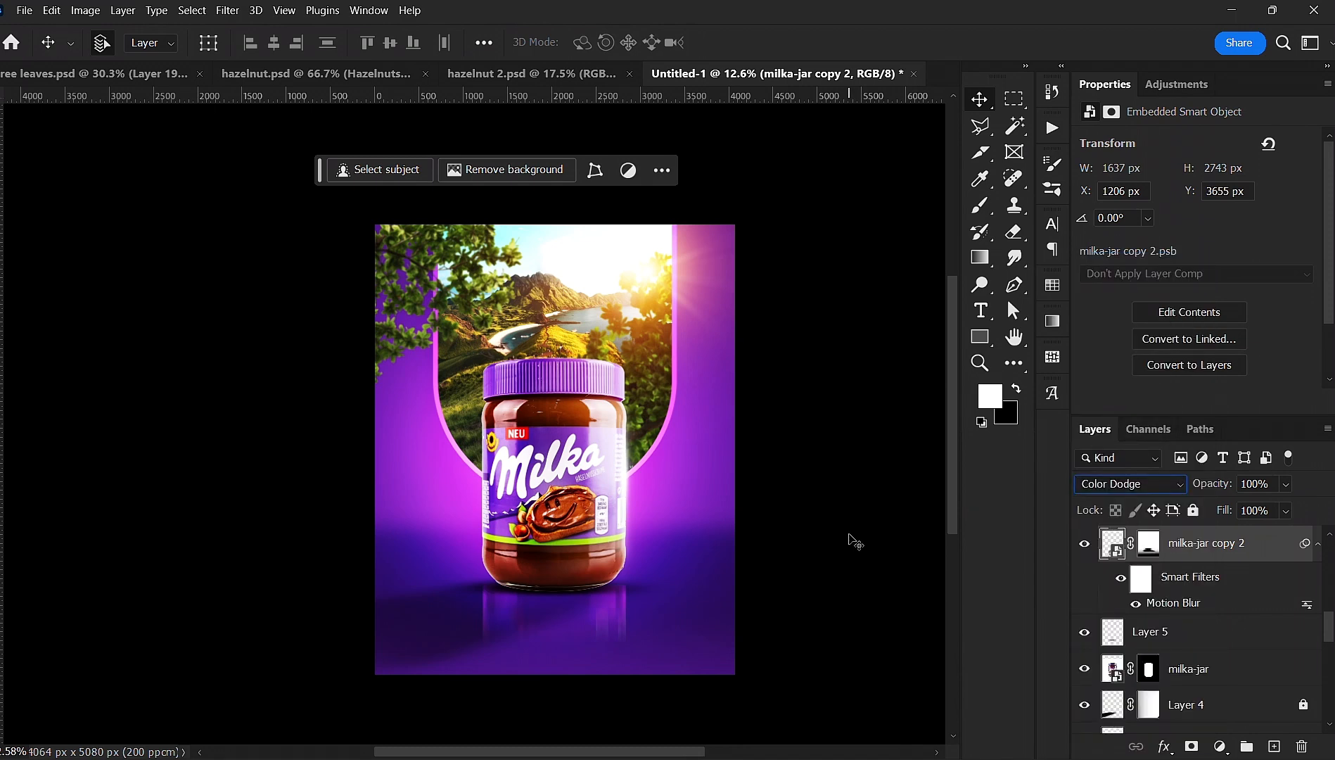
click(849, 540)
- Target the reflection layer's mask and set up a soft brush of 80 px with 0% hardness
click(1148, 544)
scroll(563, 542, up, 2)
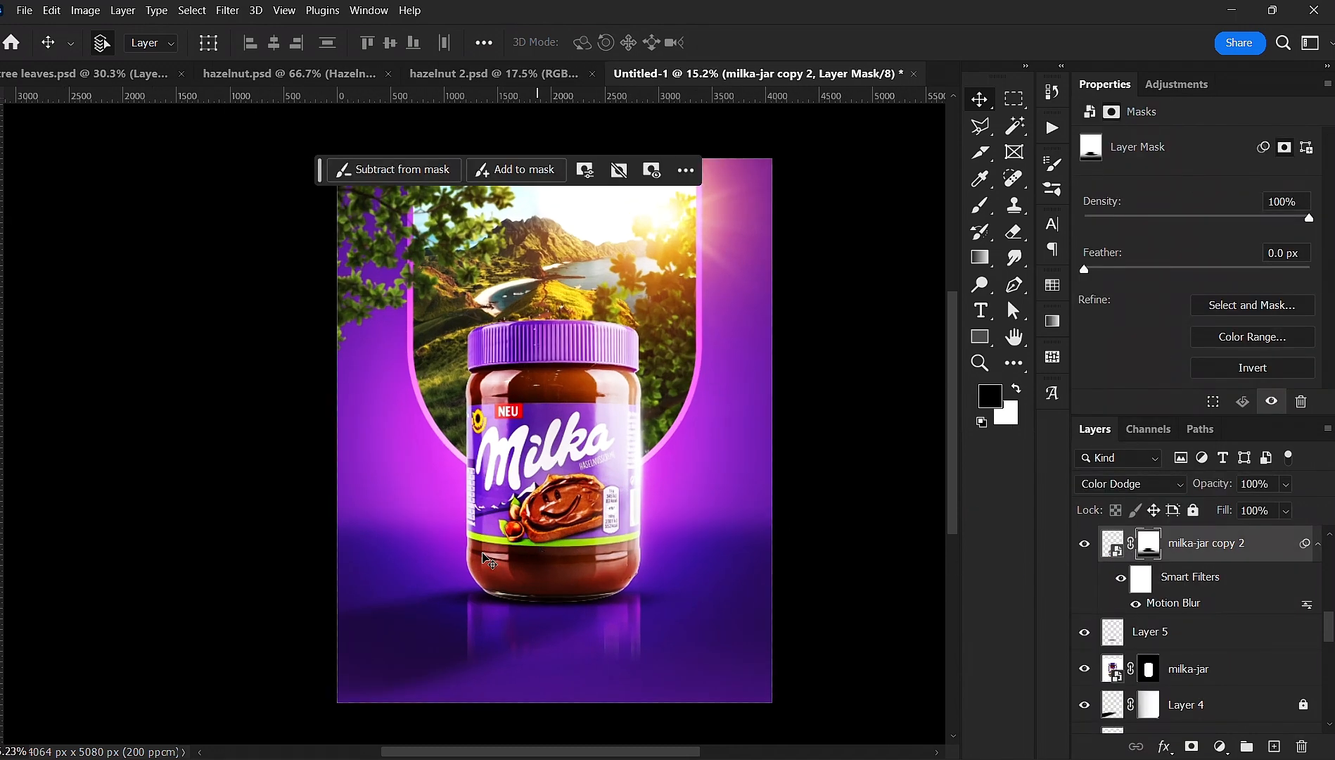
scroll(495, 553, up, 1)
key(b)
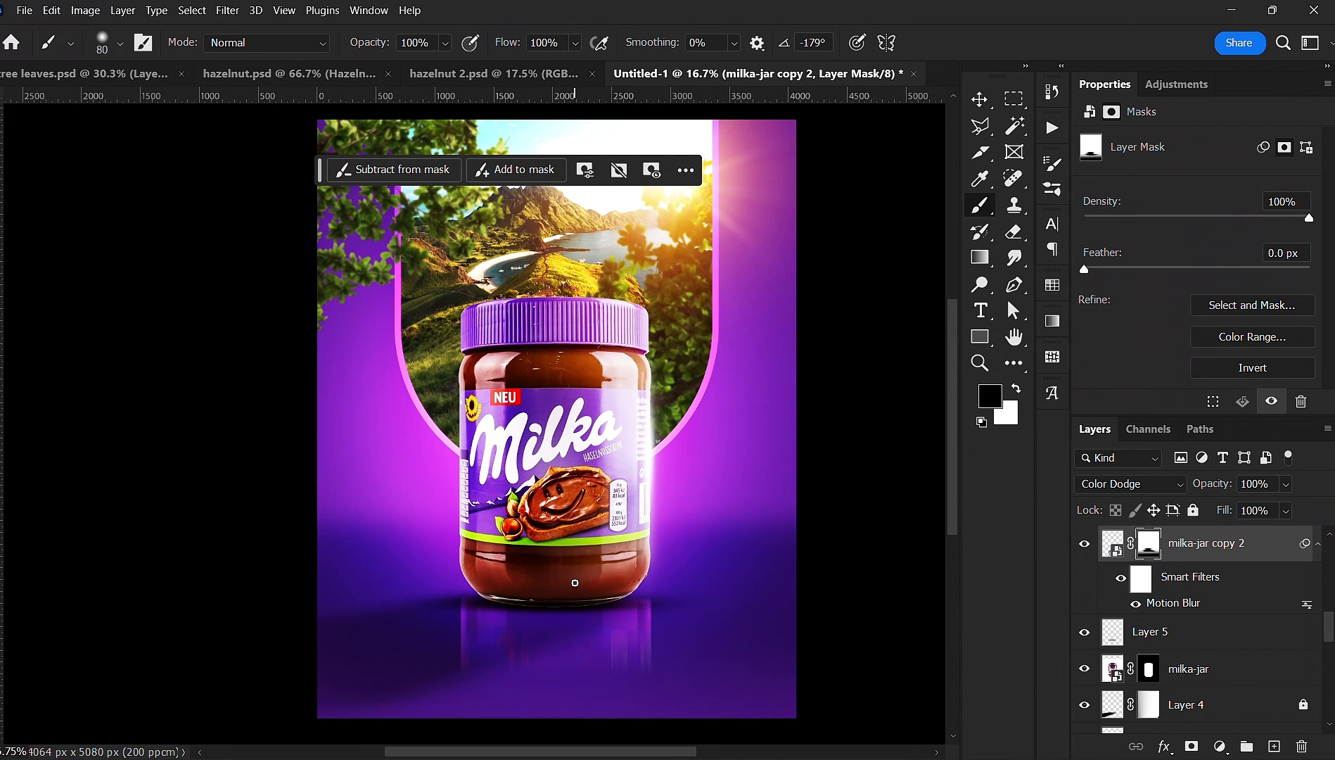
right_click(825, 517)
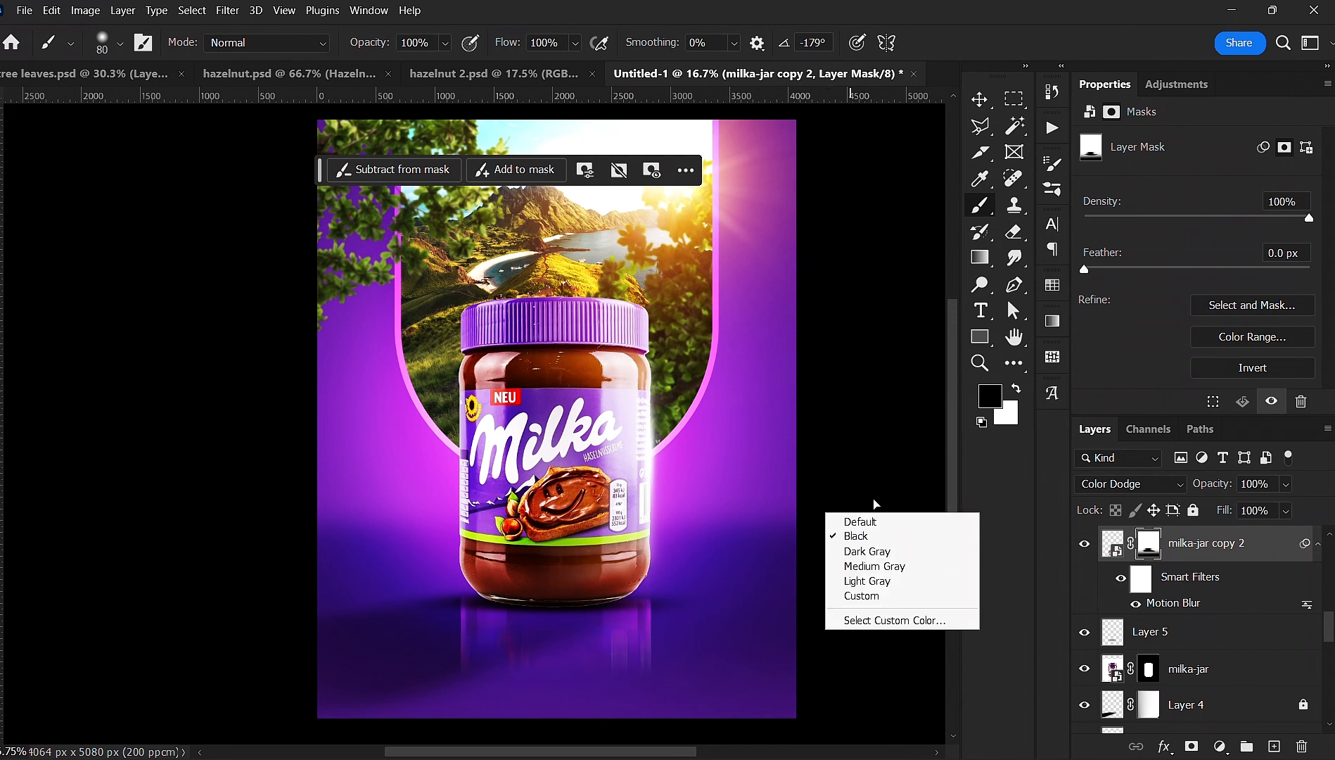
key(Escape)
right_click(728, 491)
mouse_move(852, 517)
mouse_down()
mouse_move(889, 517)
mouse_move(763, 501)
mouse_up()
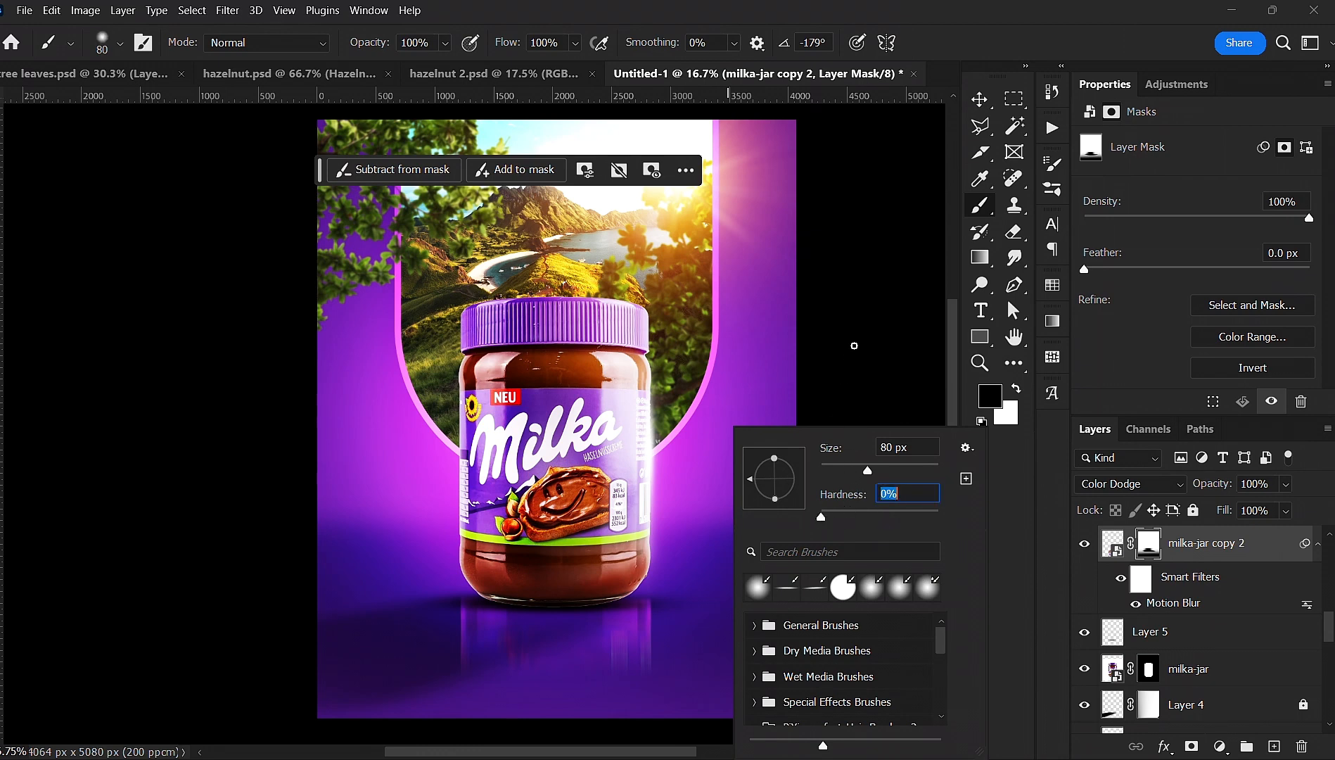
click(853, 344)
scroll(625, 584, up, 4)
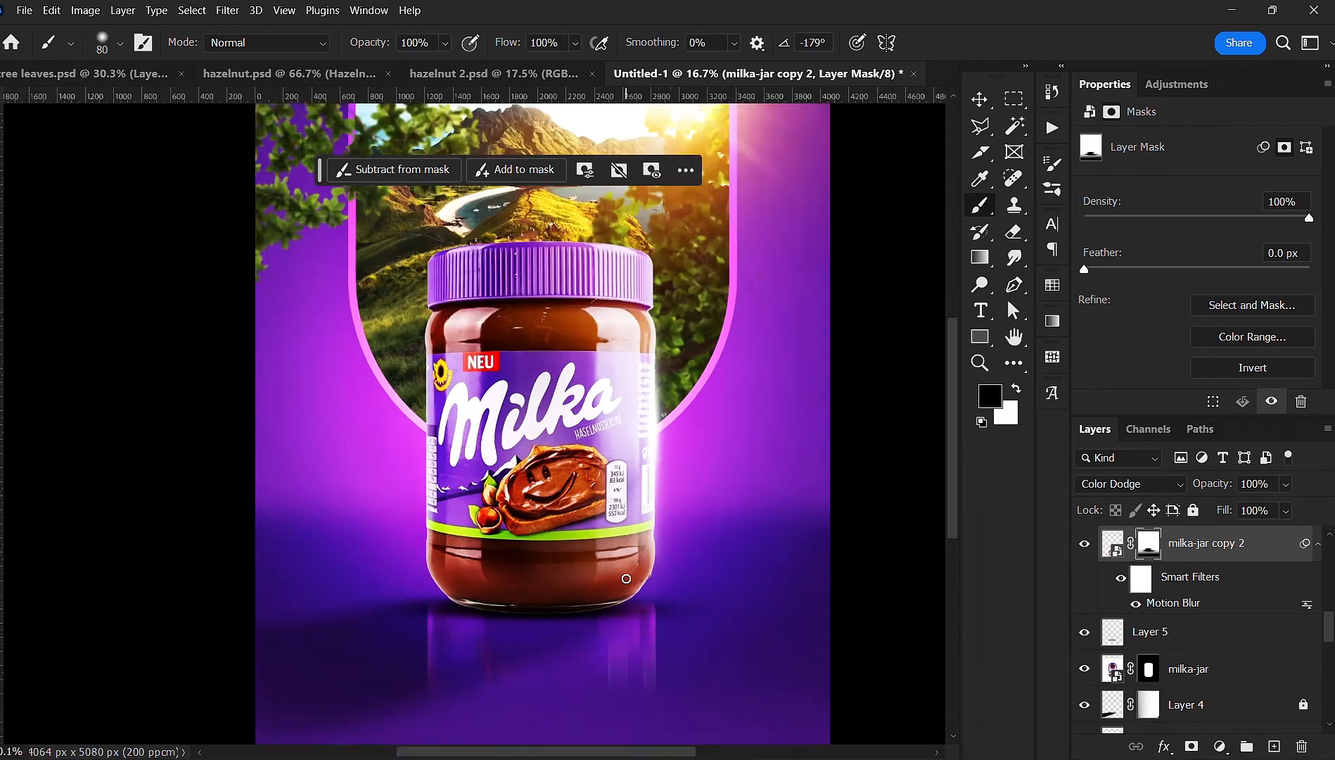
- Paint white on the reflection layer's mask along the jar's base, enlarging the brush to 400 px
drag(624, 588, 642, 491)
key(v)
key(x)
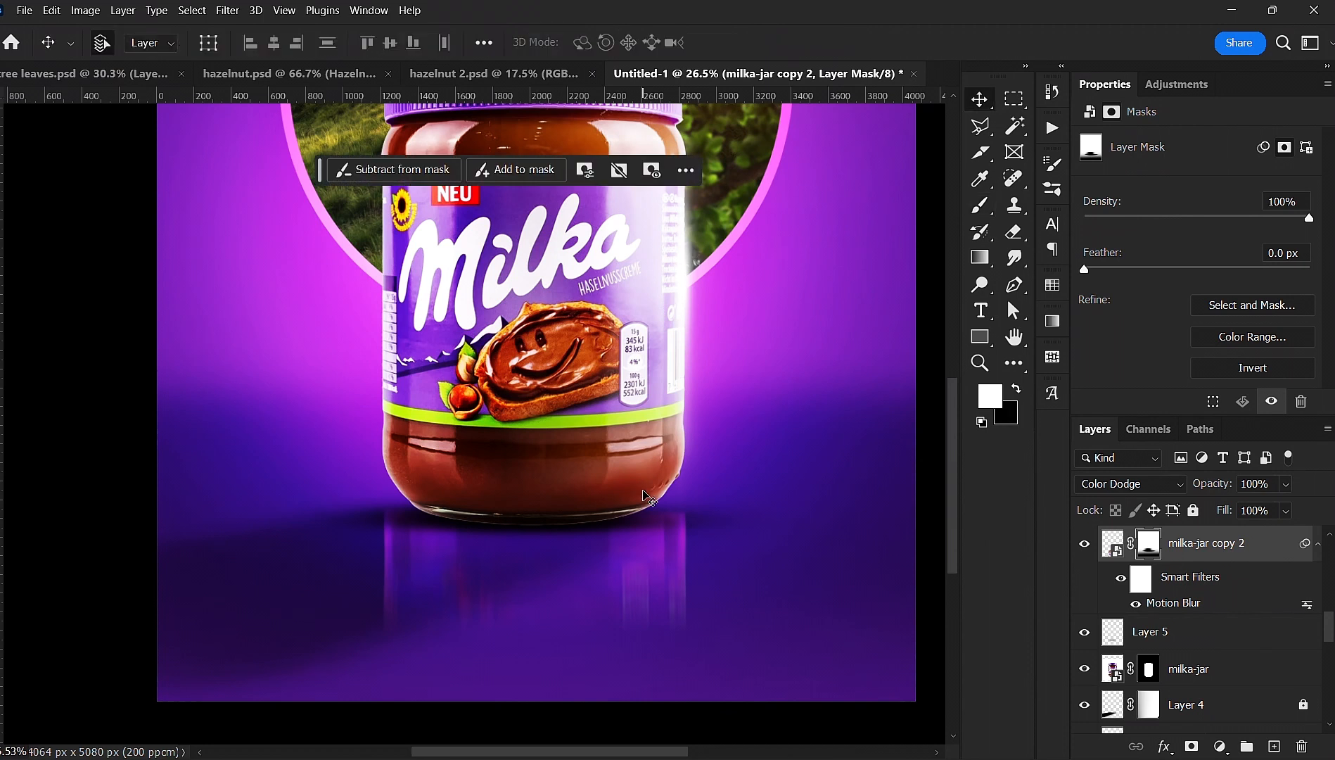
key(b)
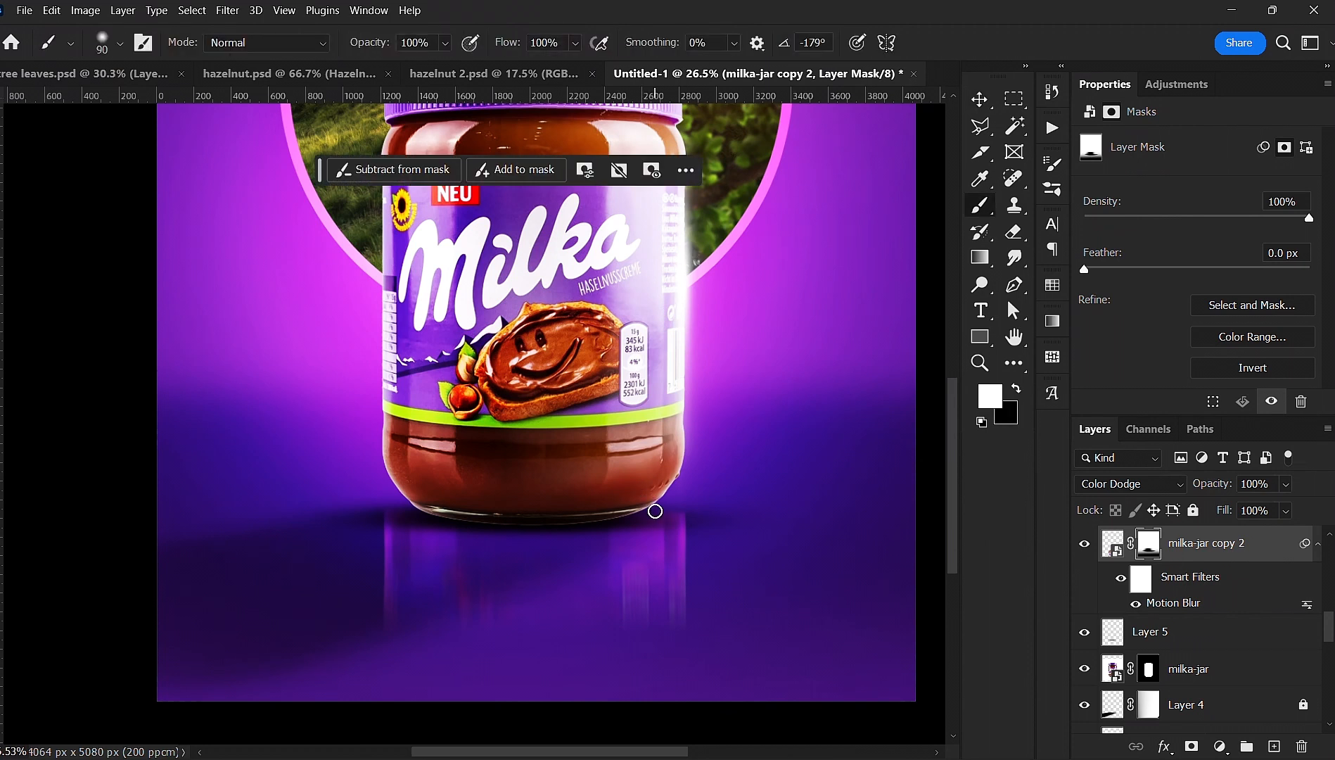
mouse_move(656, 510)
mouse_down()
mouse_move(670, 486)
mouse_move(671, 515)
mouse_move(637, 486)
mouse_up()
key(bracketright)
key(bracketright)
key(bracketright)
key(bracketright)
key(bracketright)
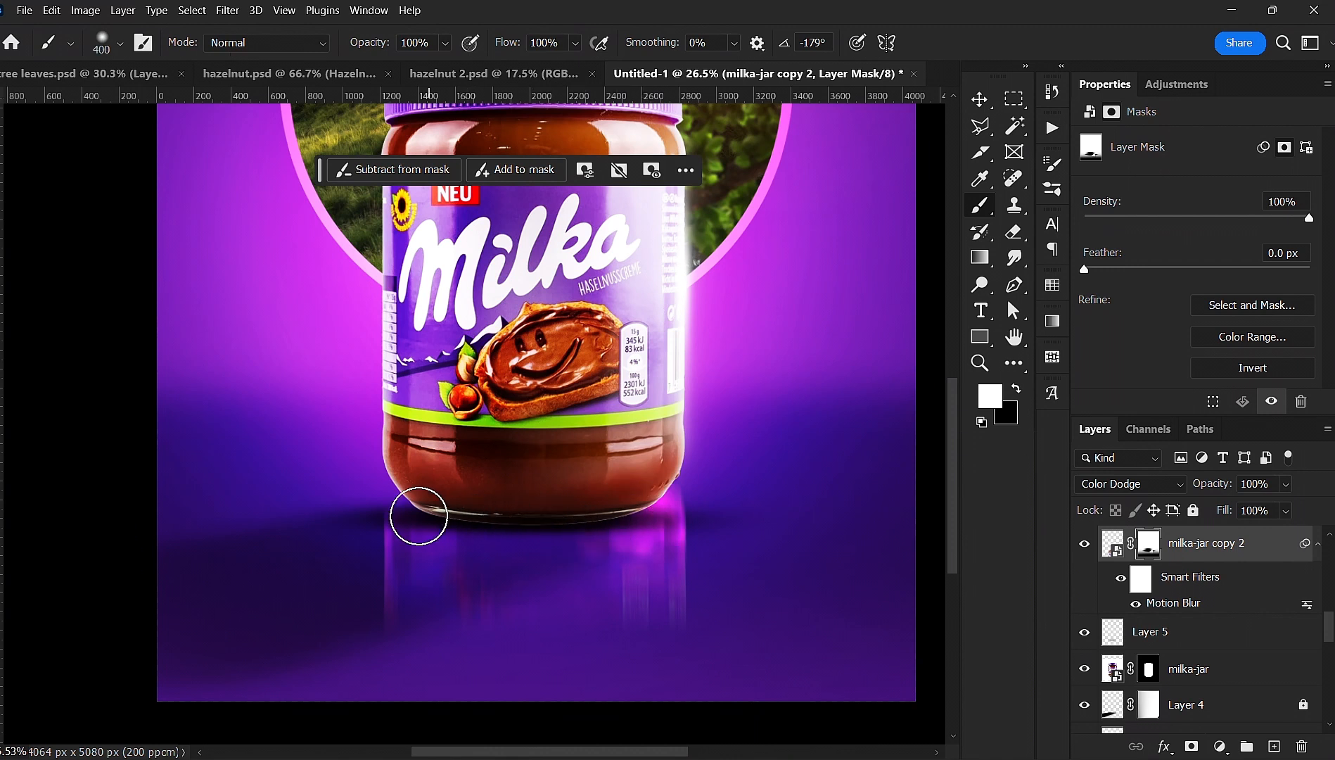
mouse_move(418, 497)
mouse_down()
mouse_move(409, 526)
mouse_move(483, 565)
mouse_move(525, 551)
mouse_move(579, 564)
mouse_move(603, 533)
mouse_up()
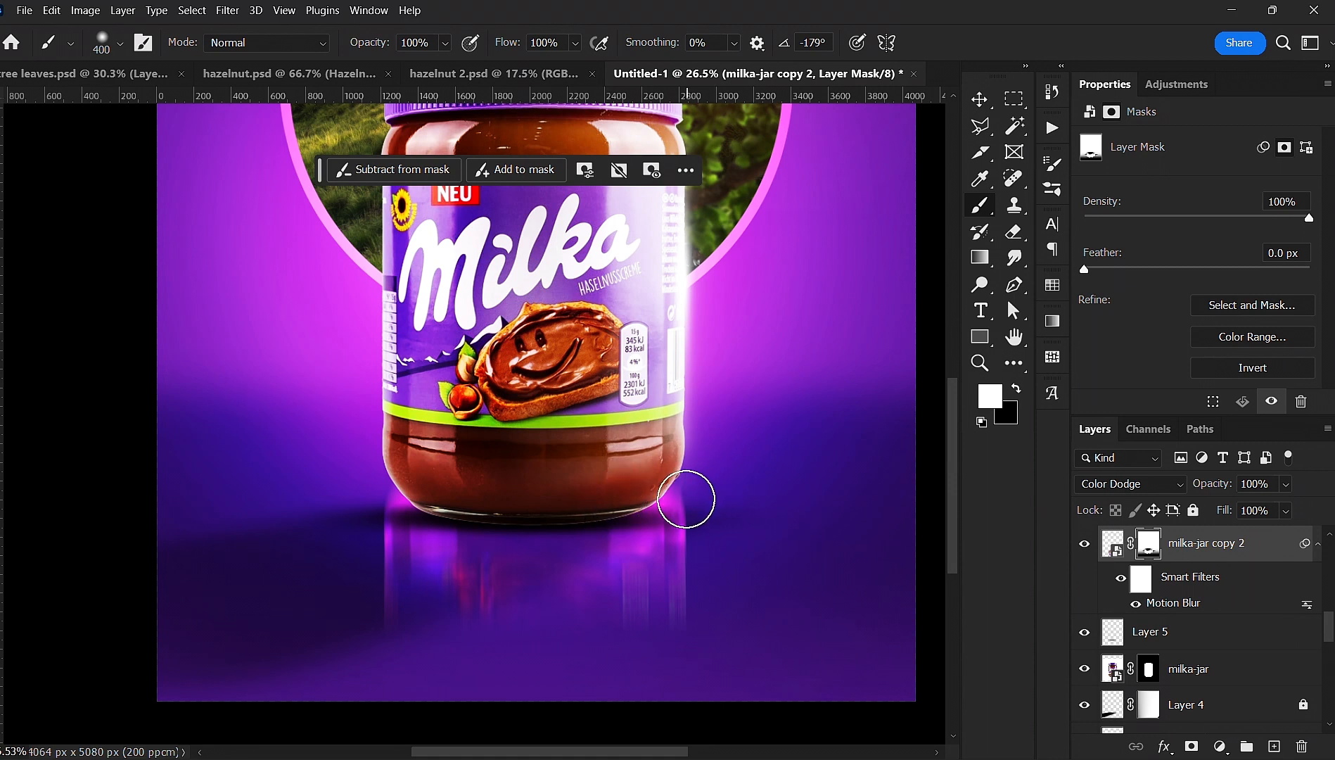
- Delete the milka-jar copy 2 reflection layer together with its mask
key(v)
click(1308, 746)
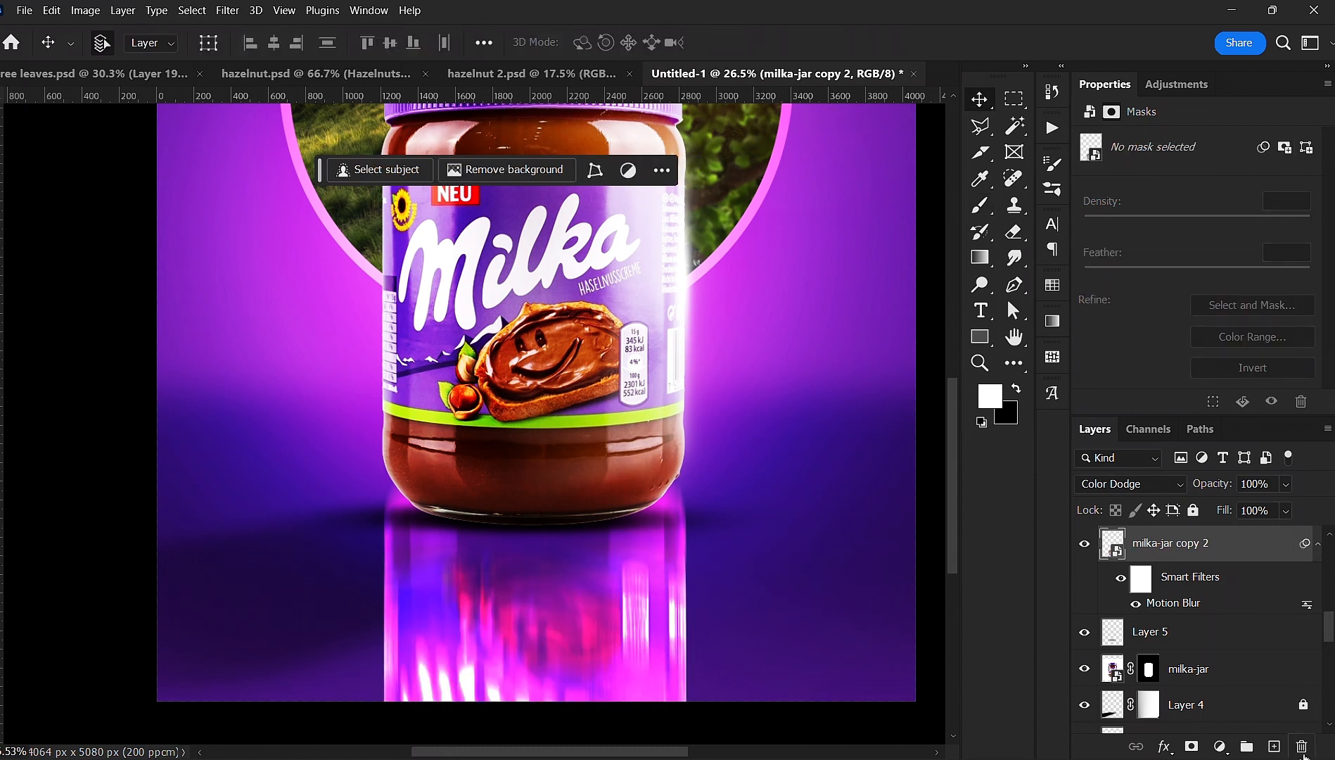
click(1302, 747)
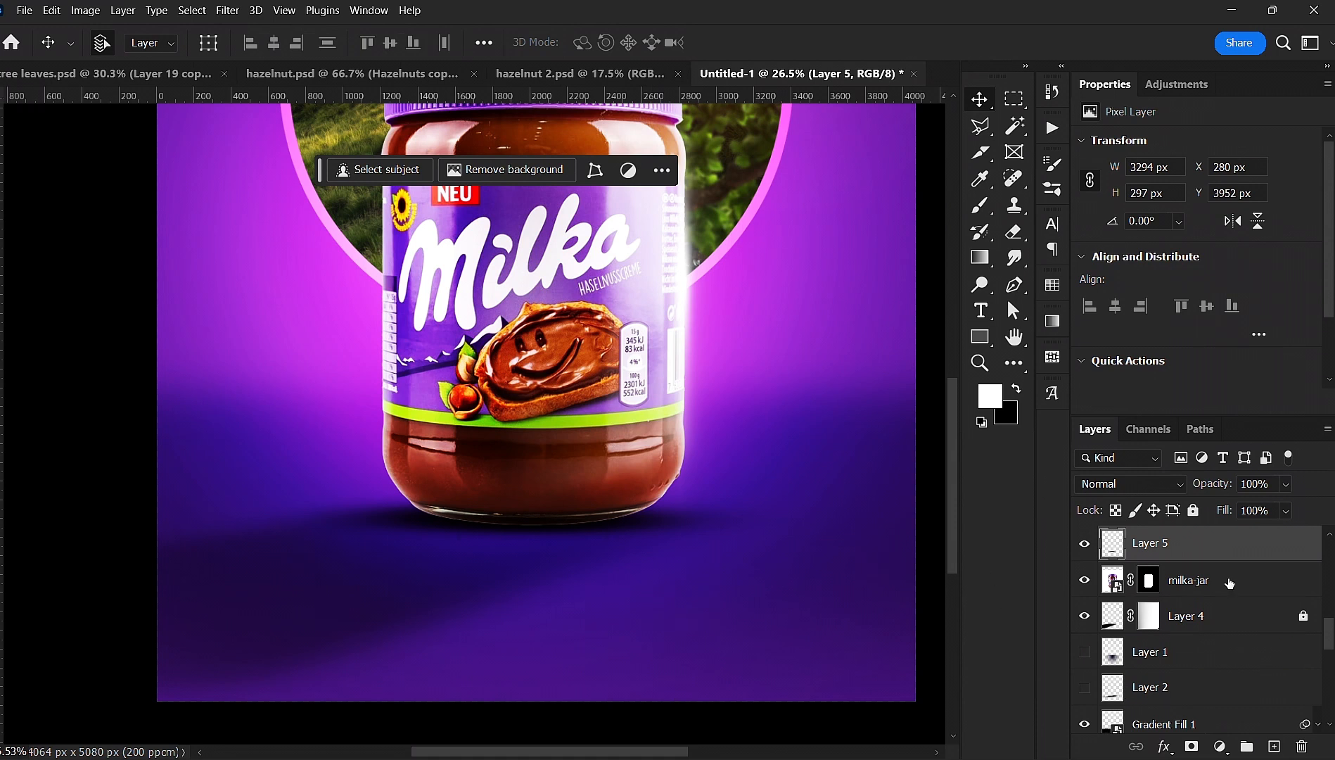
- Compare the jar with the milka-jar and milka-jar copy layers hidden and shown, and look through the layer stack
click(1249, 585)
click(1087, 580)
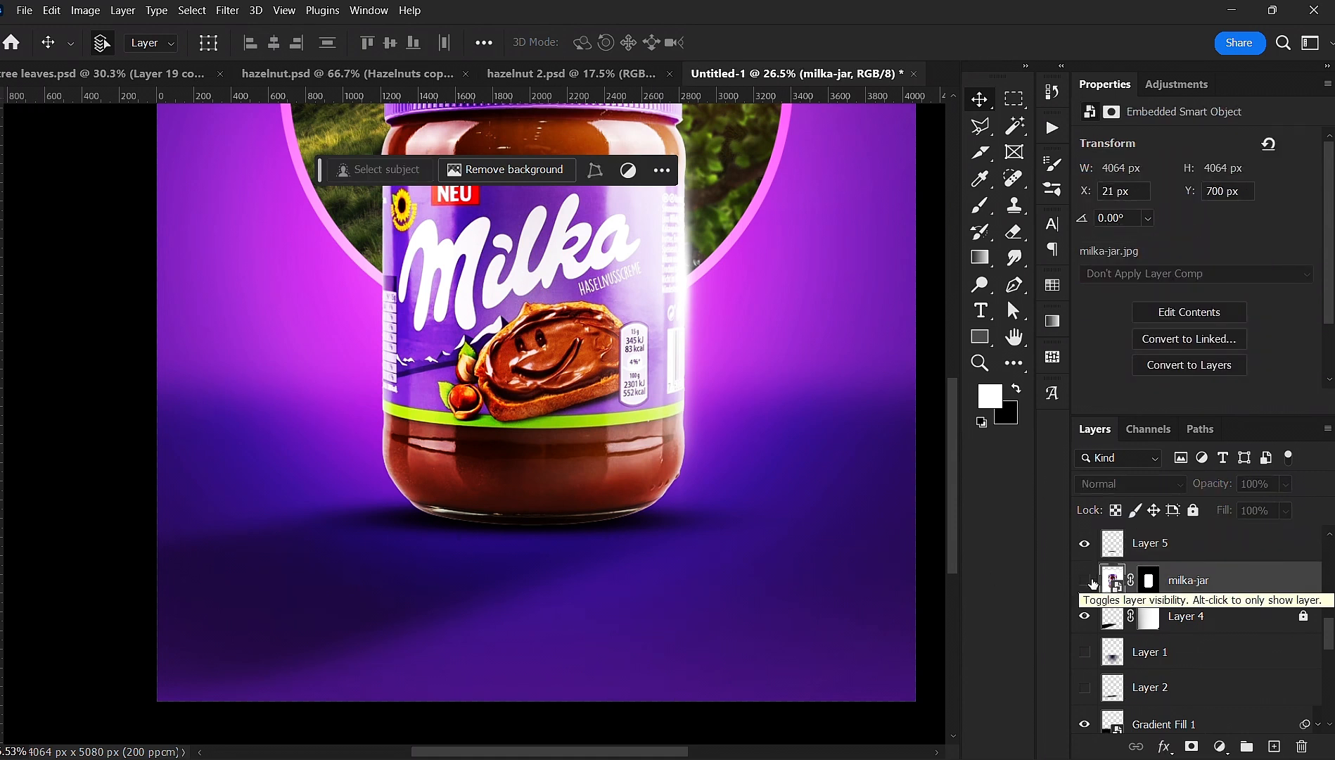
click(1089, 580)
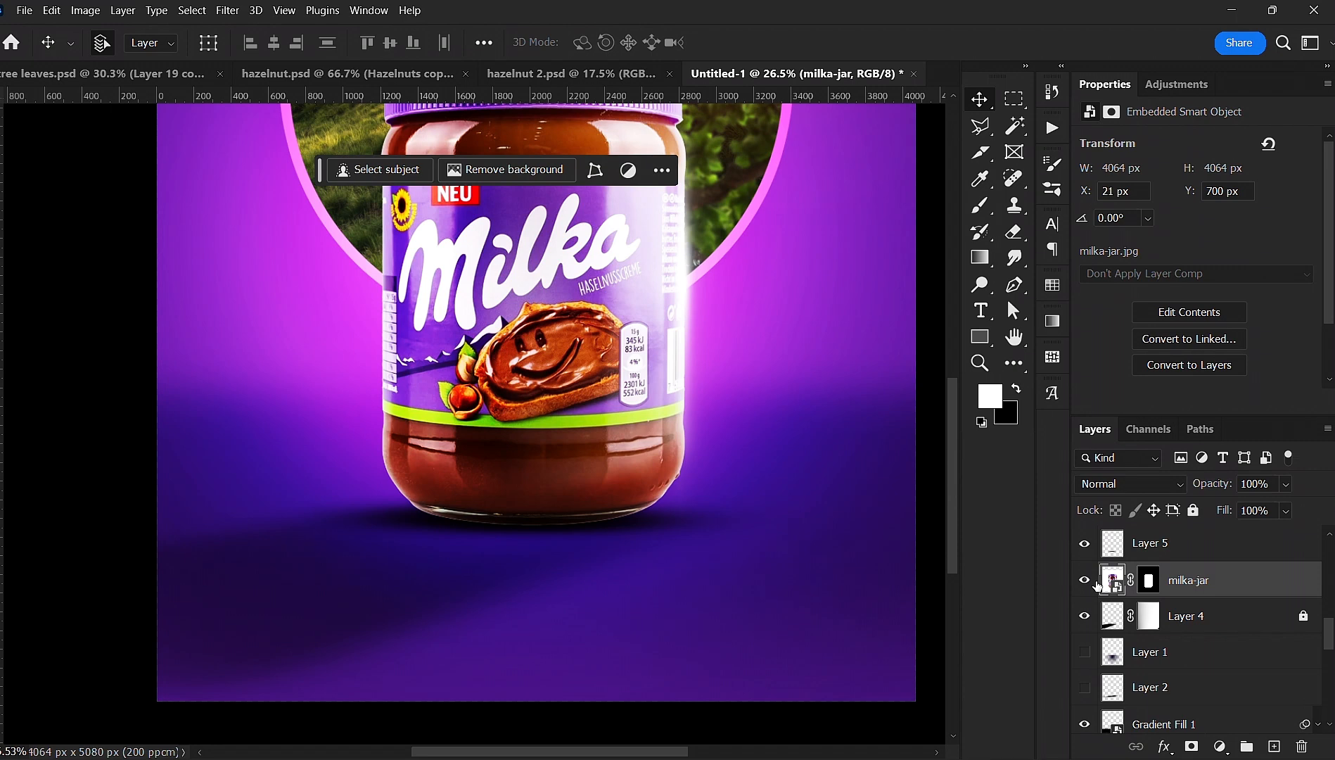
drag(664, 494, 611, 573)
scroll(744, 432, down, 2)
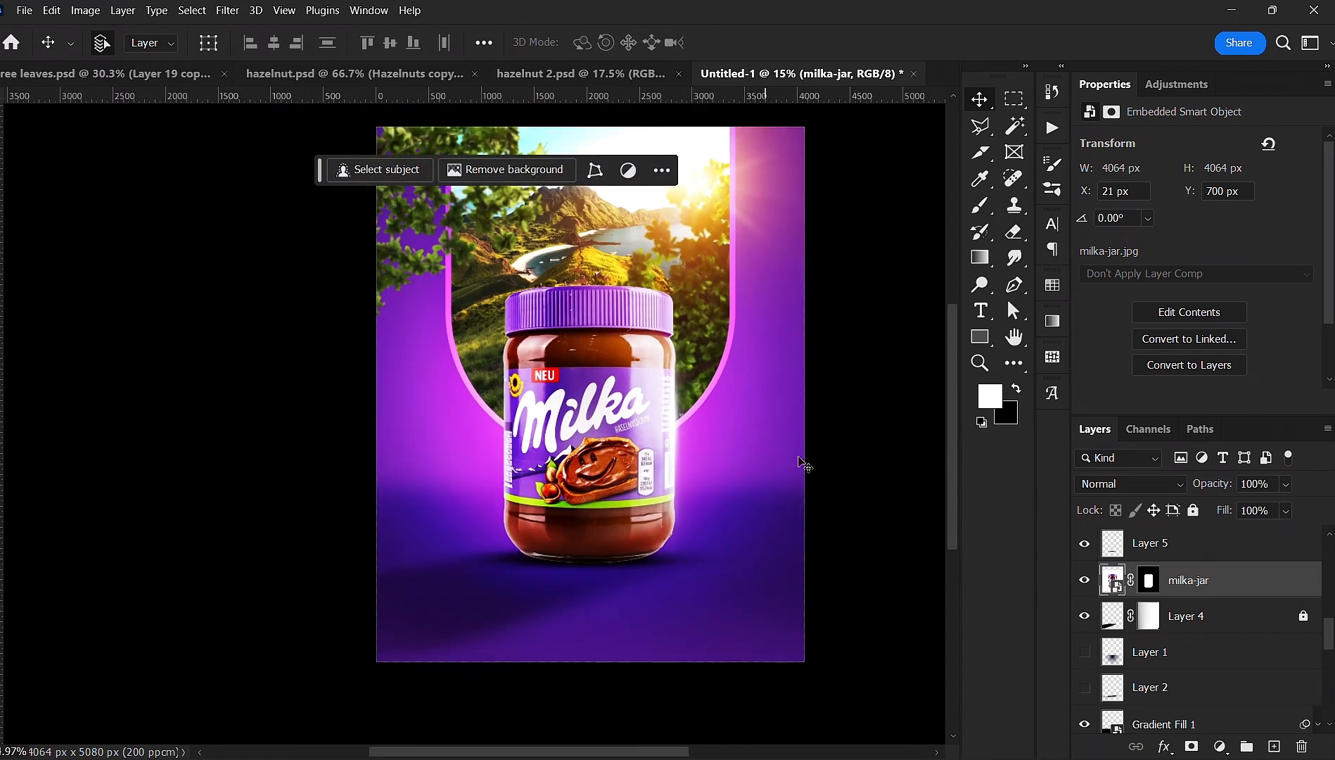
scroll(1157, 651, down, 6)
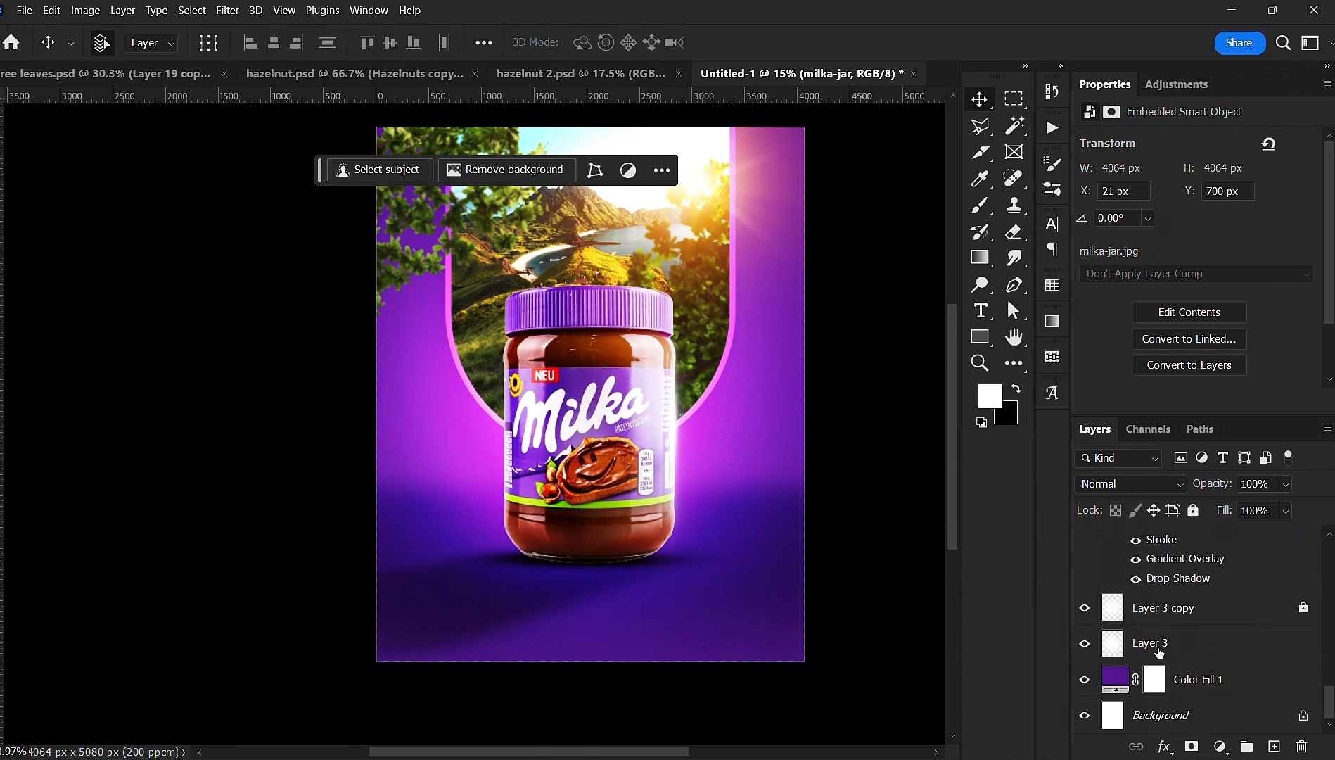
scroll(1159, 650, up, 3)
scroll(1159, 651, up, 6)
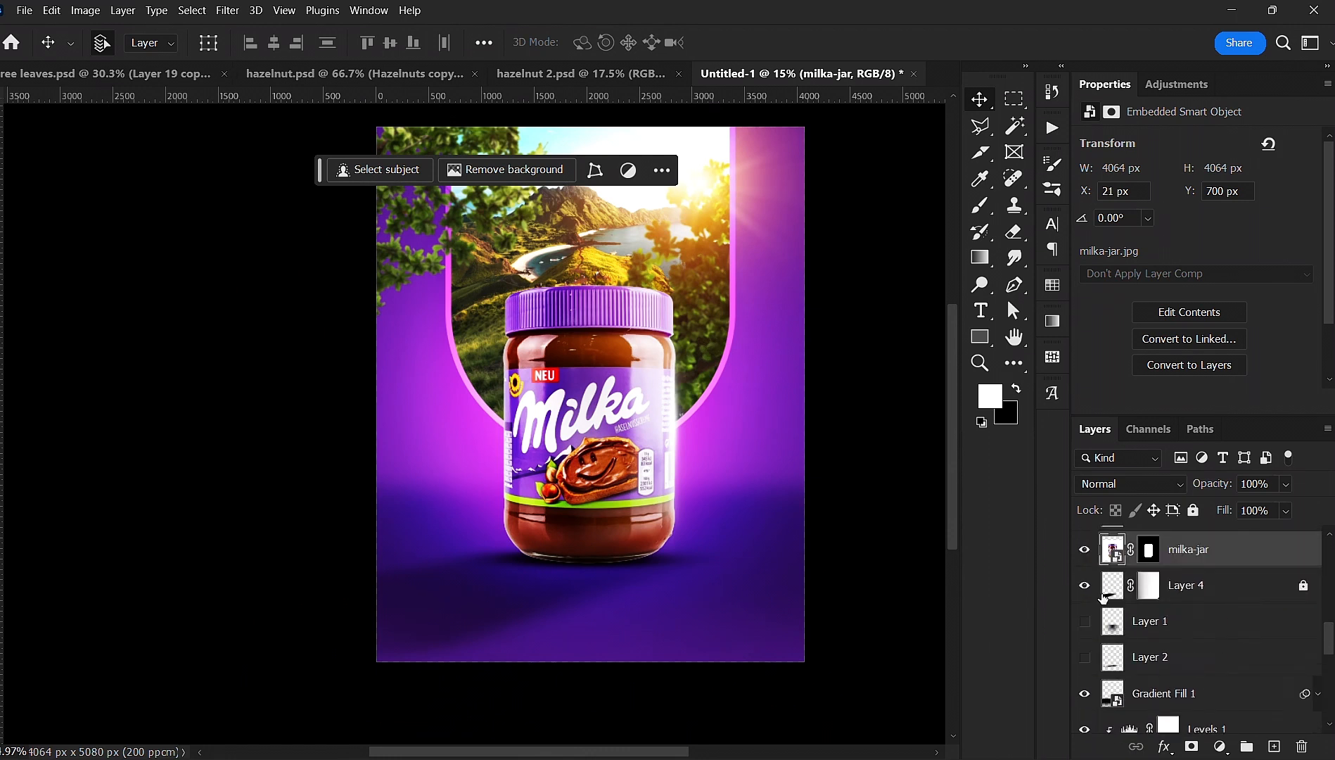
click(1085, 549)
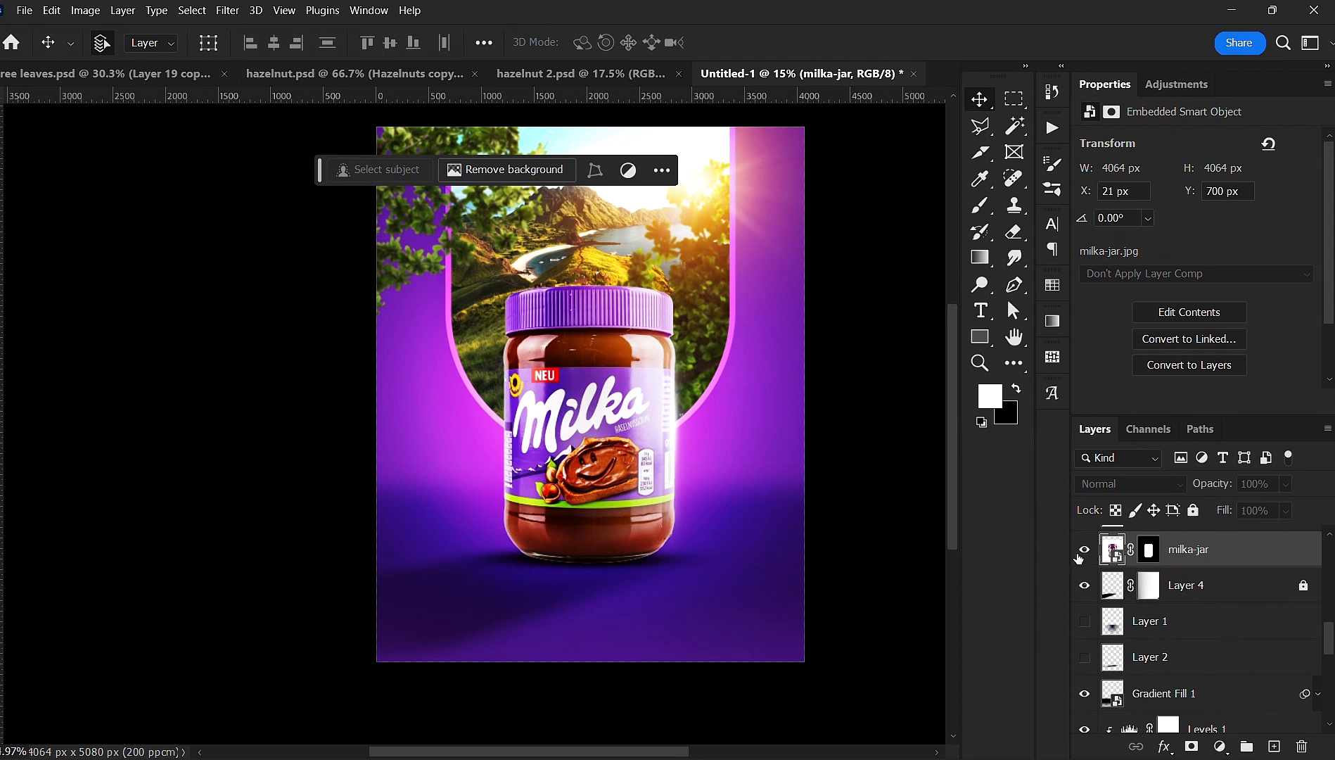
key(ctrl+j)
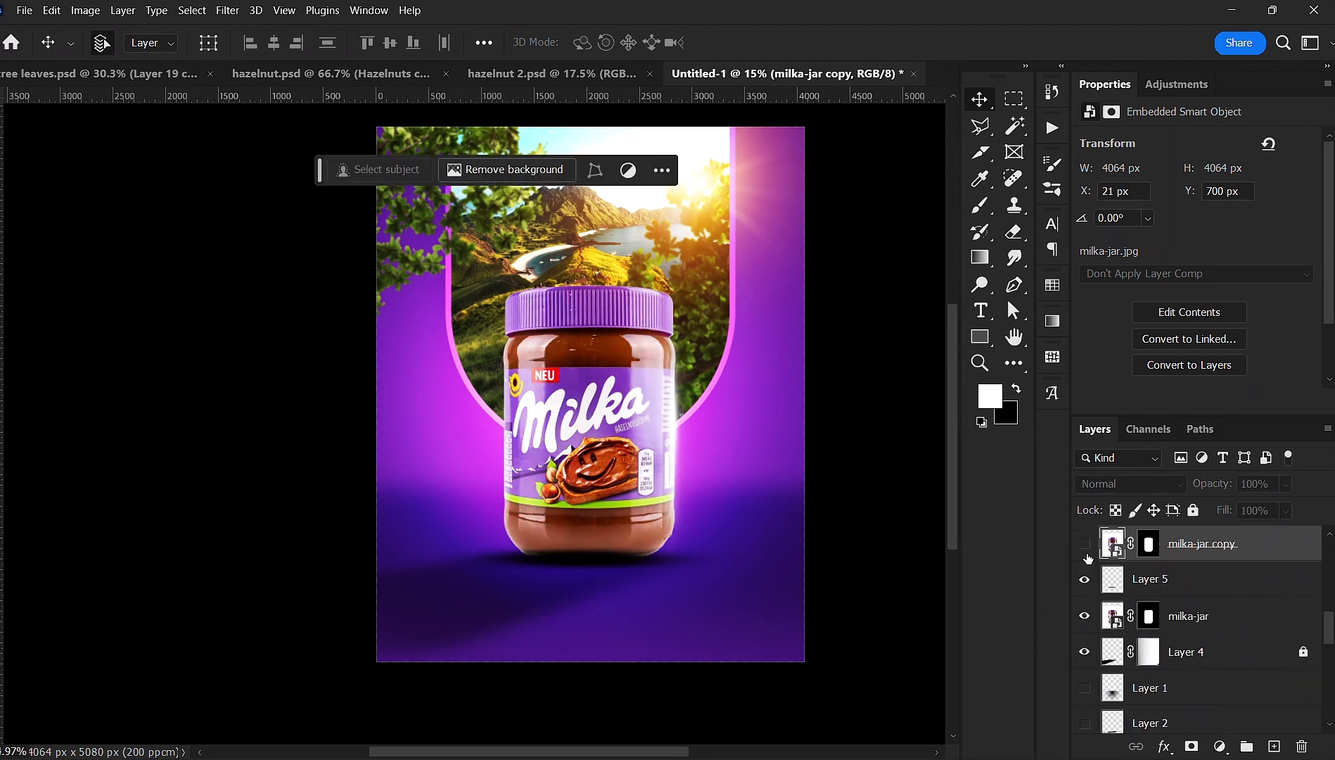
click(1086, 553)
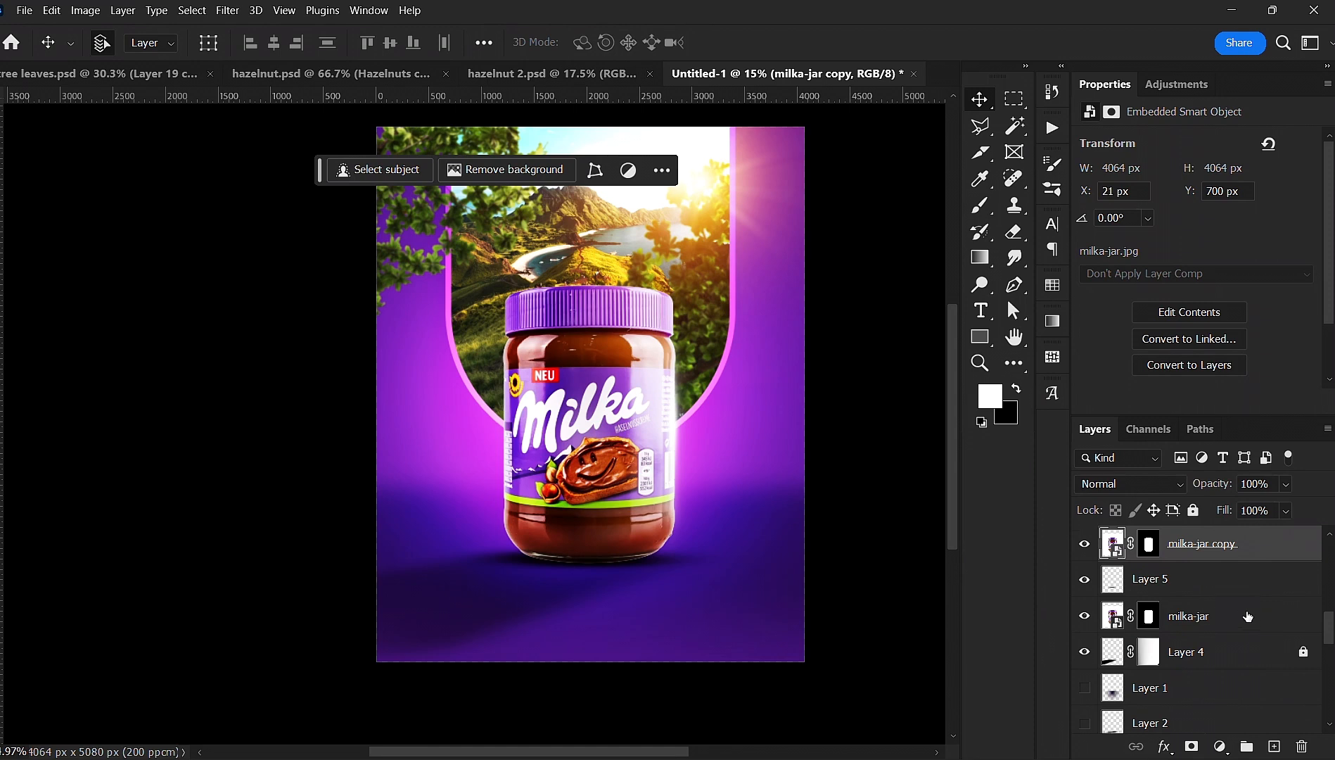
- Duplicate the milka-jar layer and convert the duplicate to a smart object
click(1247, 616)
key(ctrl+j)
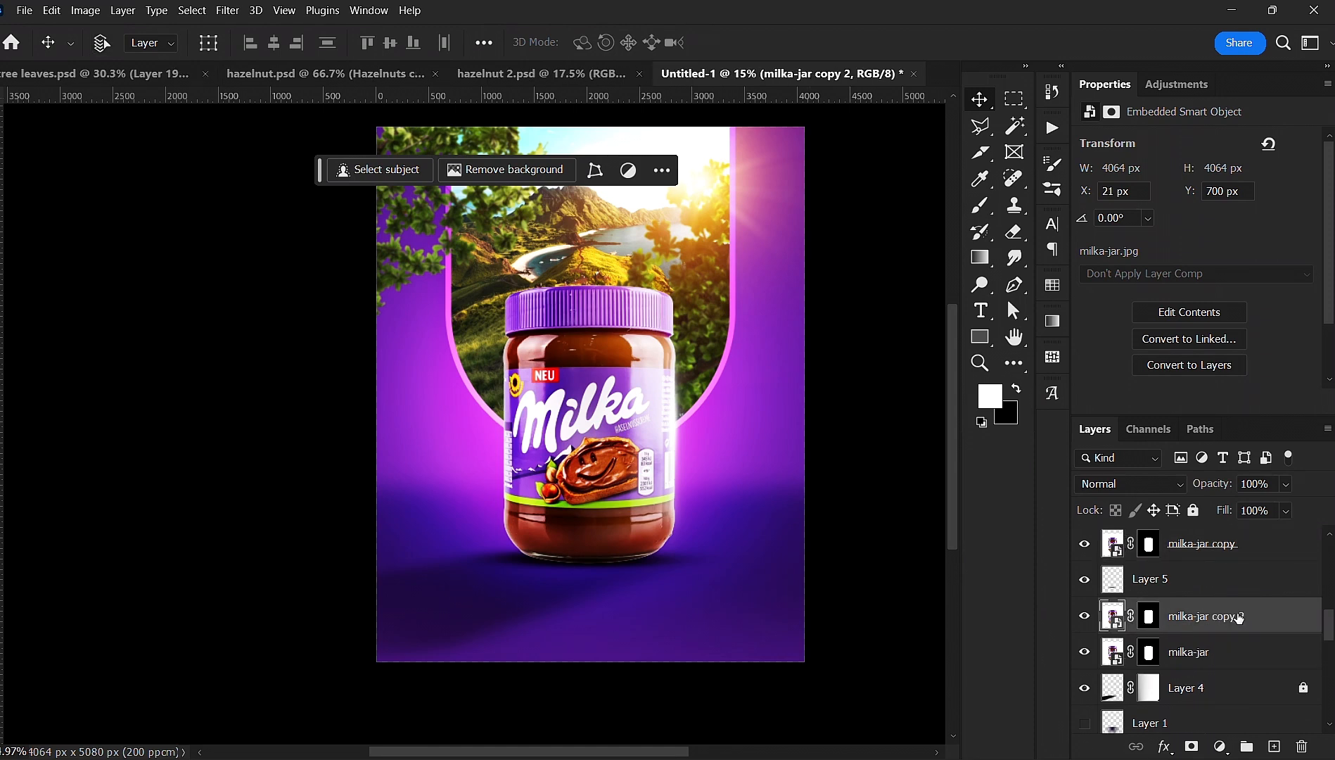
right_click(1232, 619)
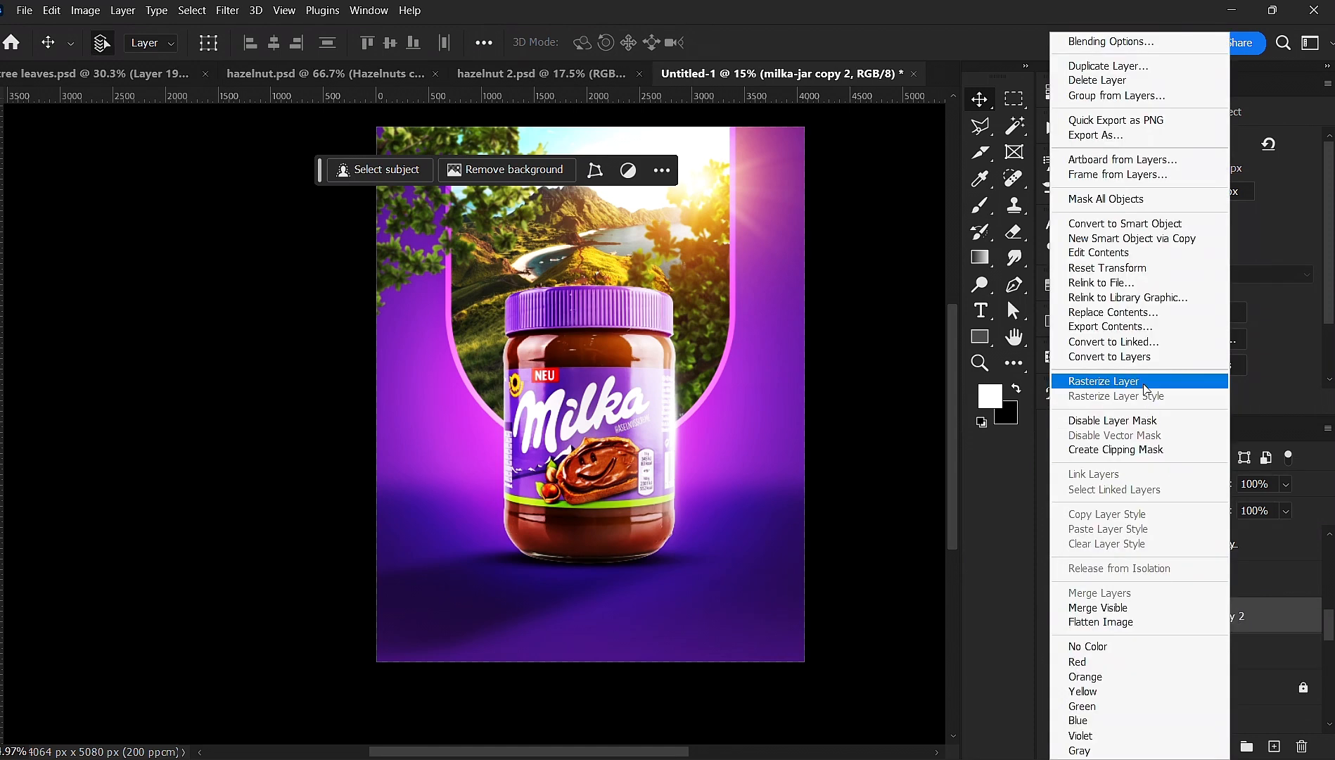
click(1145, 224)
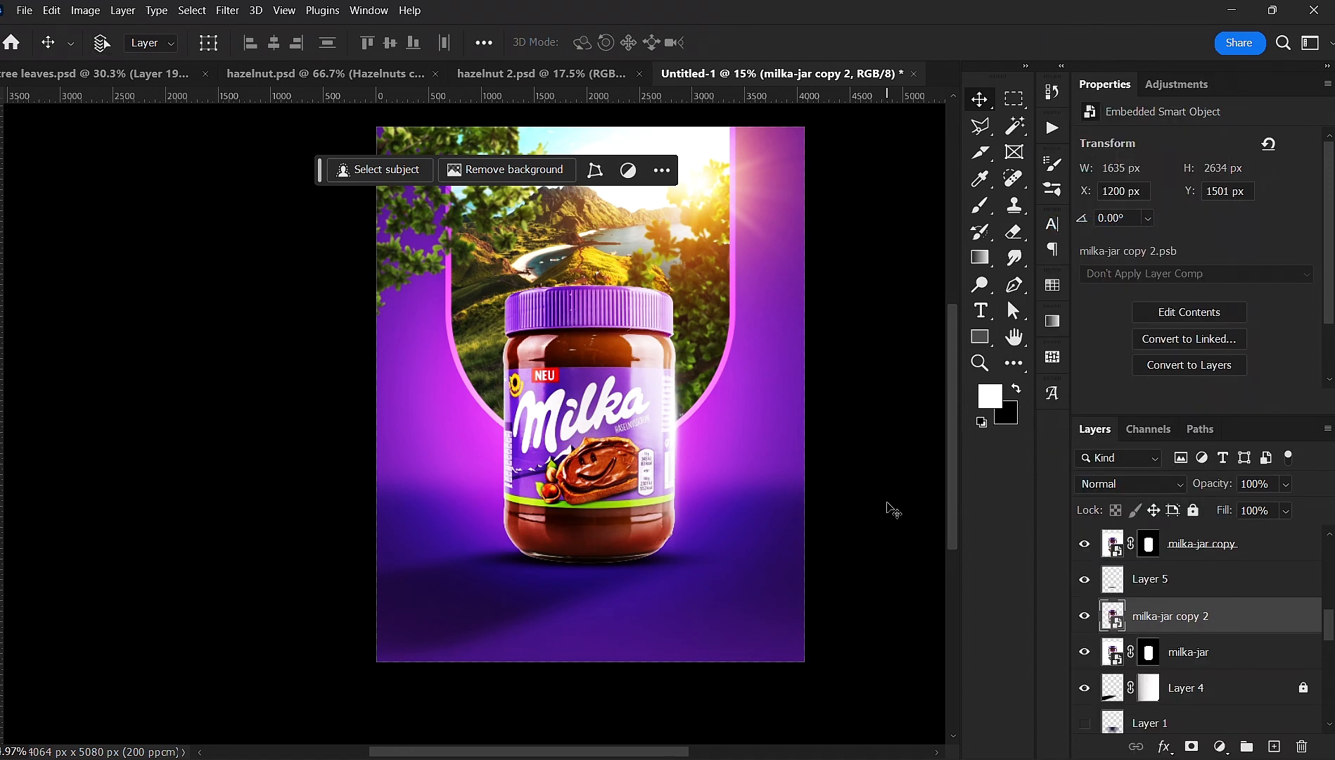
- Turn the duplicated jar 180°, place it directly below the original as a reflection, and reduce its height to about 58%
key(ctrl+t)
drag(715, 421, 471, 457)
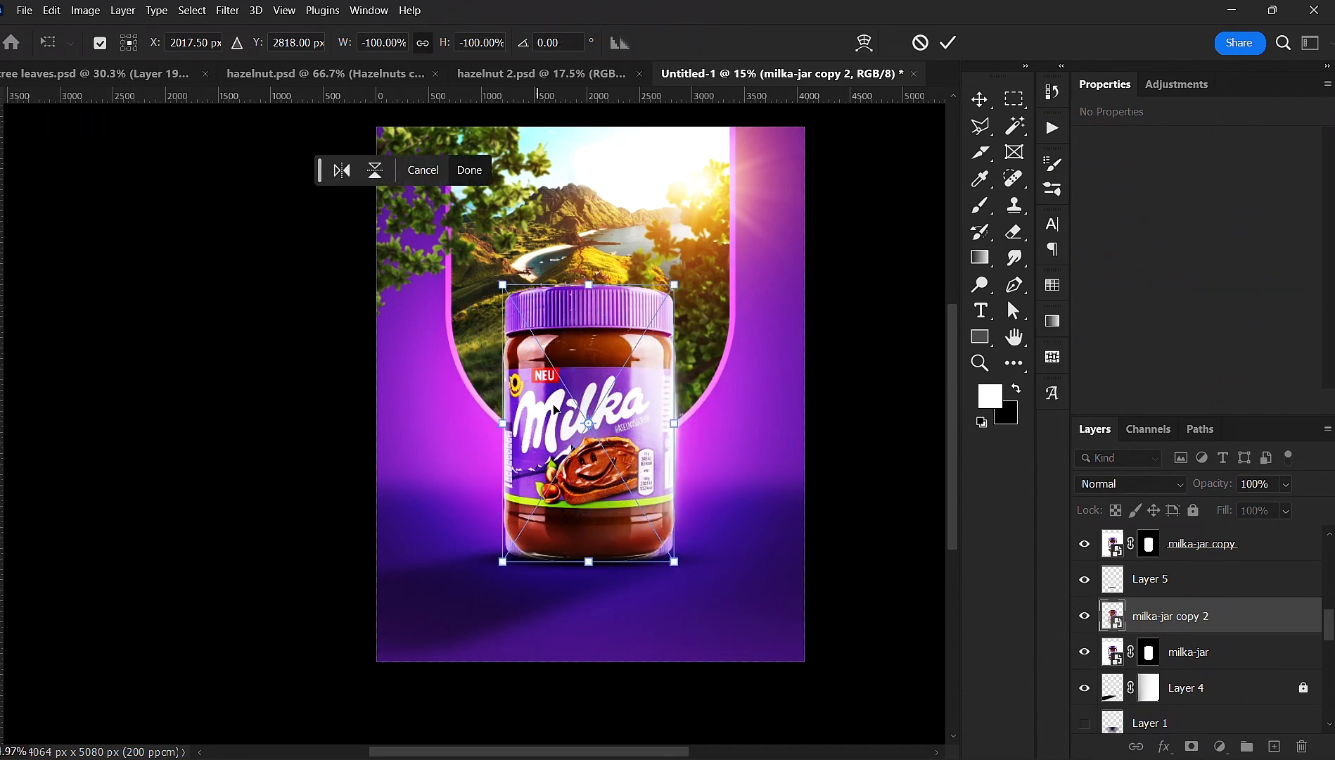
drag(553, 407, 598, 632)
scroll(595, 570, down, 2)
drag(591, 554, 585, 431)
drag(585, 661, 591, 563)
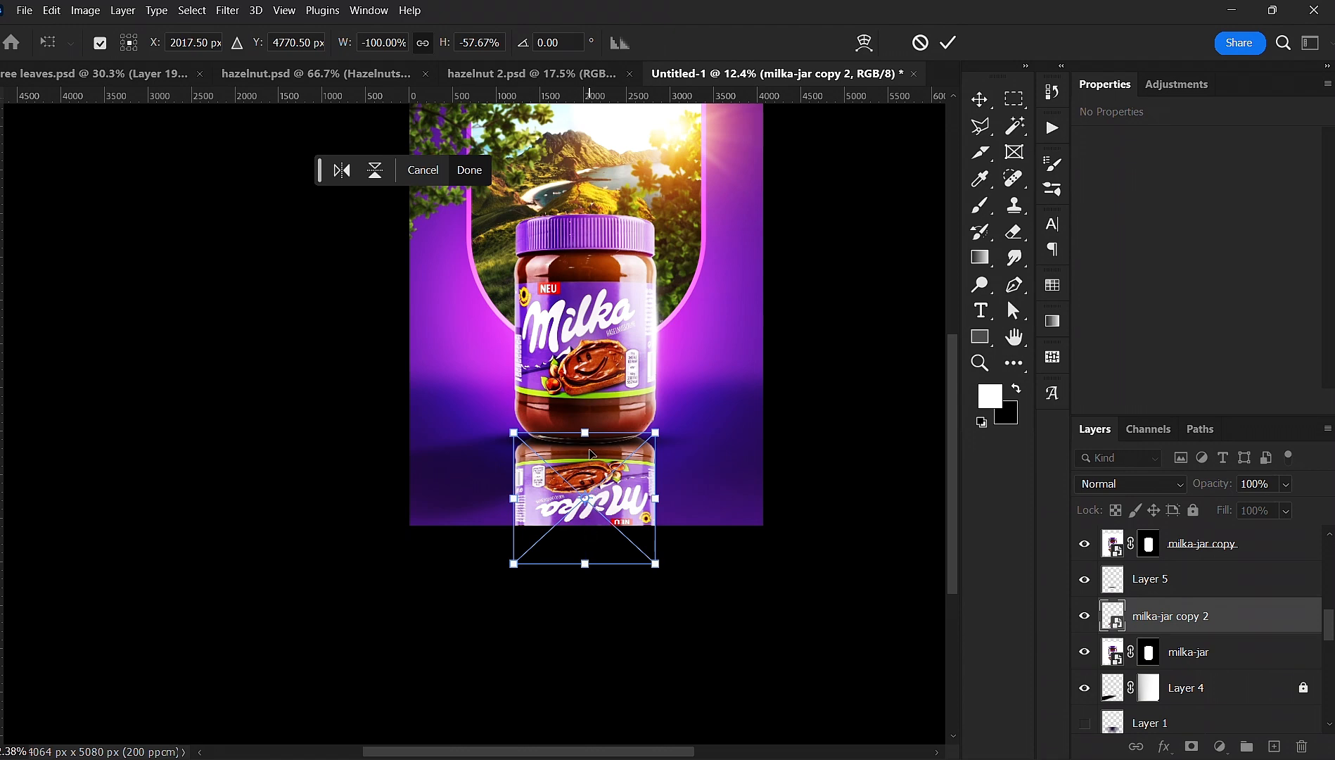
key(Return)
- Add a layer mask to the reflection and fade it downward with a linear gradient at about -90.29° and 59% scale
scroll(590, 453, up, 2)
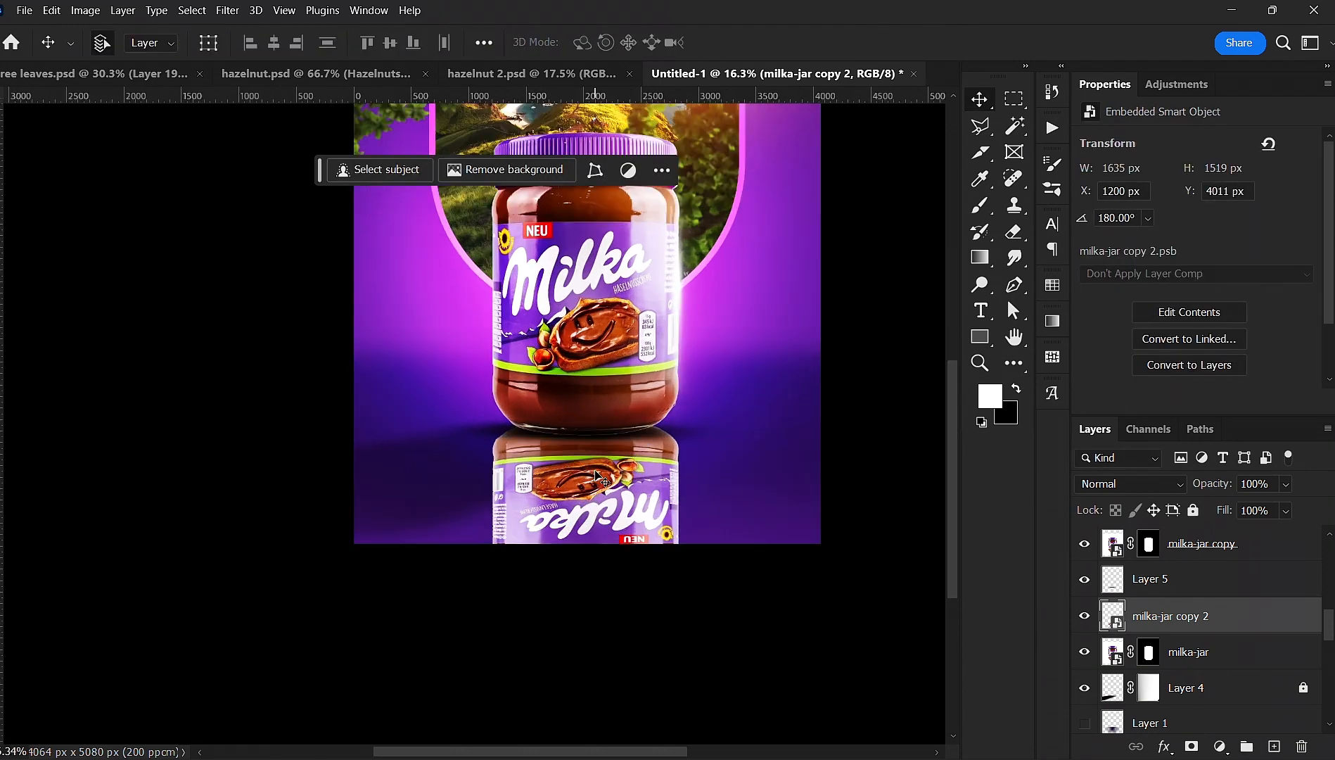
drag(590, 452, 585, 443)
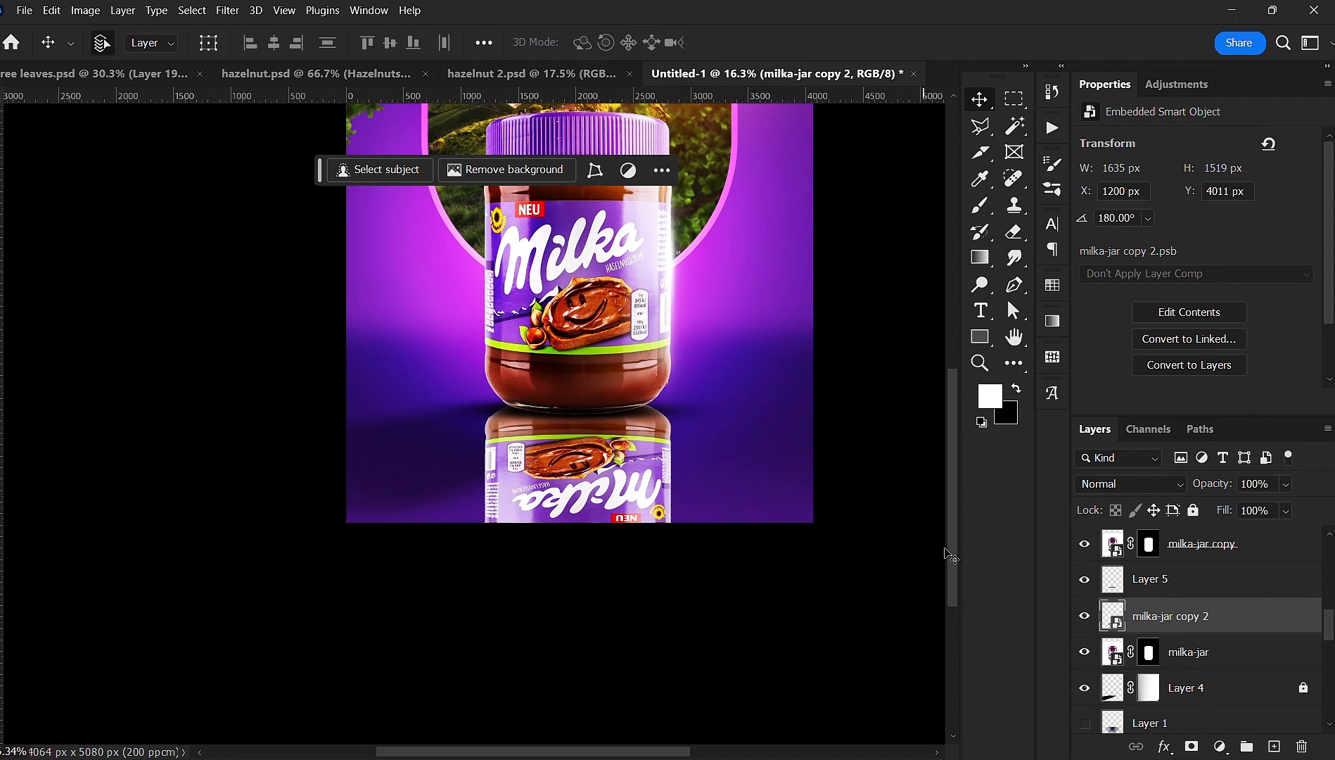
click(1191, 745)
key(g)
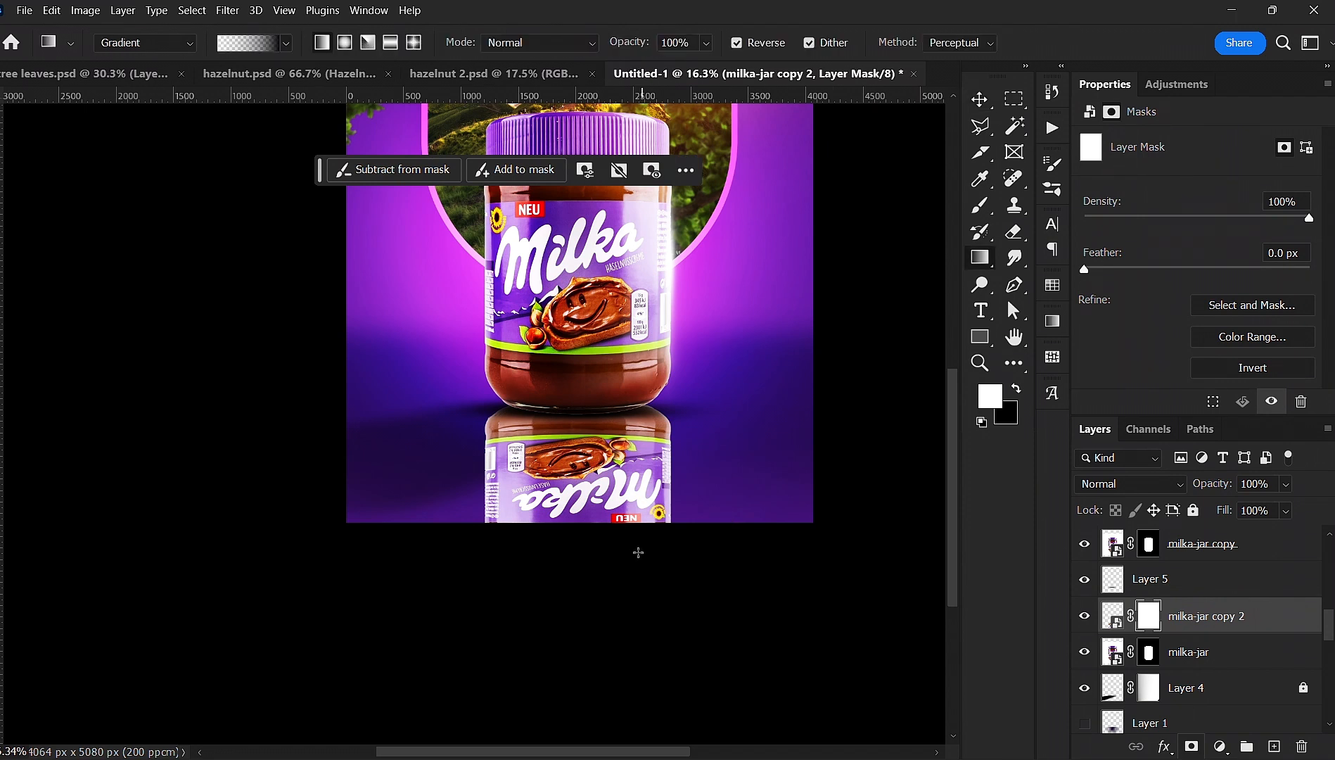
drag(596, 556, 585, 294)
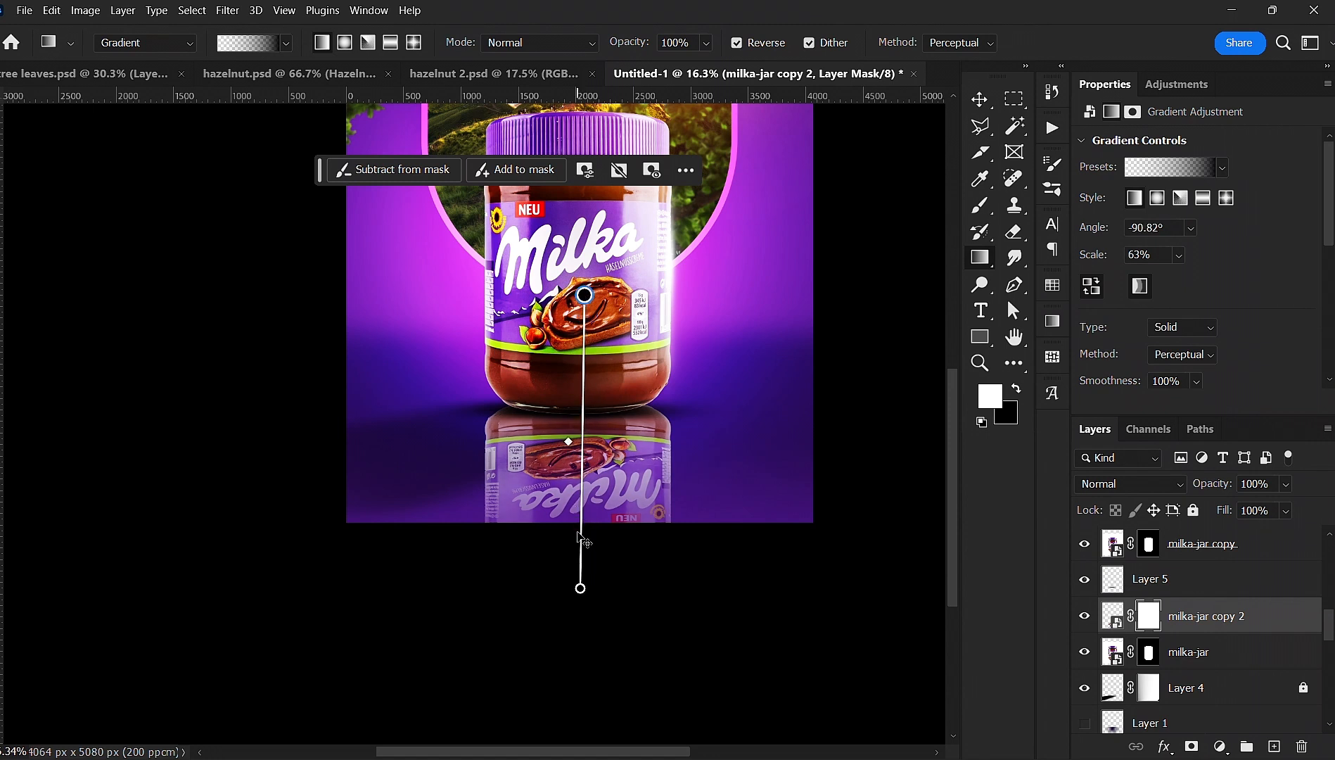
drag(580, 588, 578, 507)
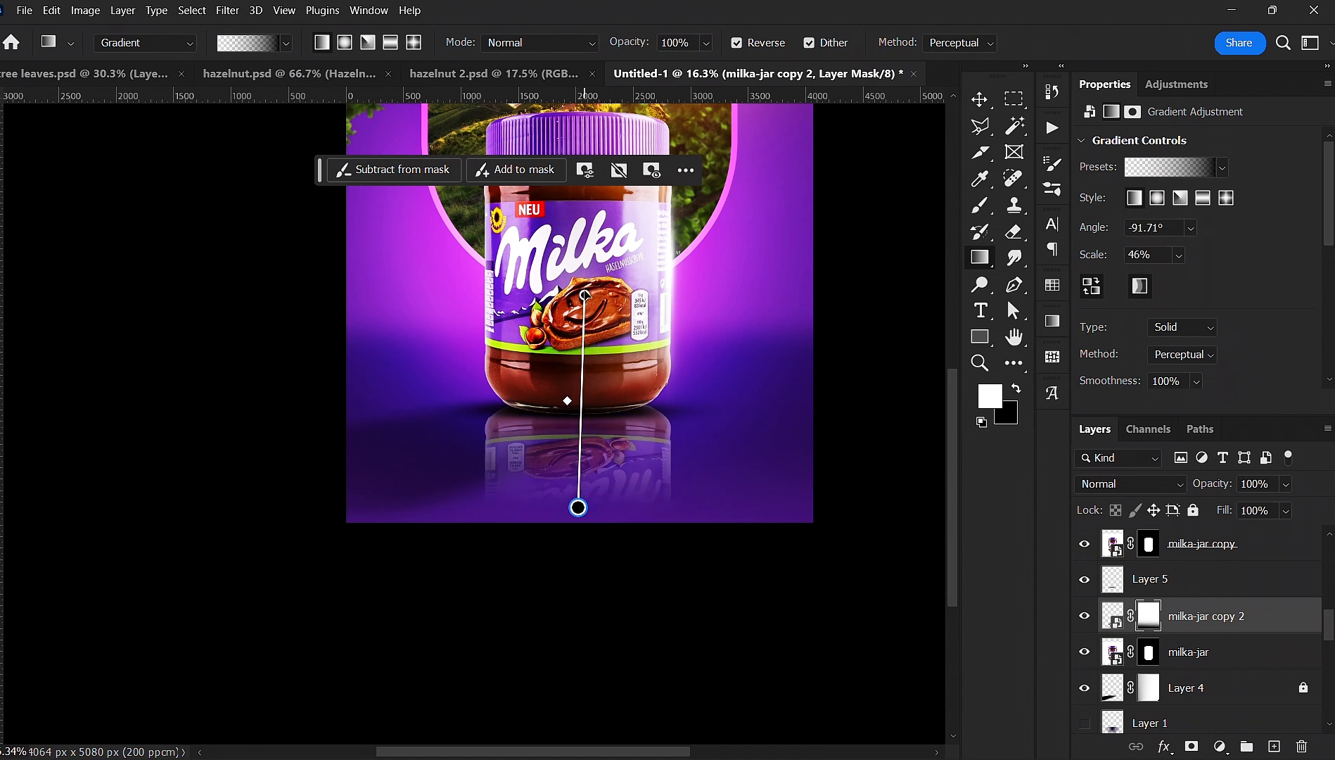
drag(585, 295, 579, 233)
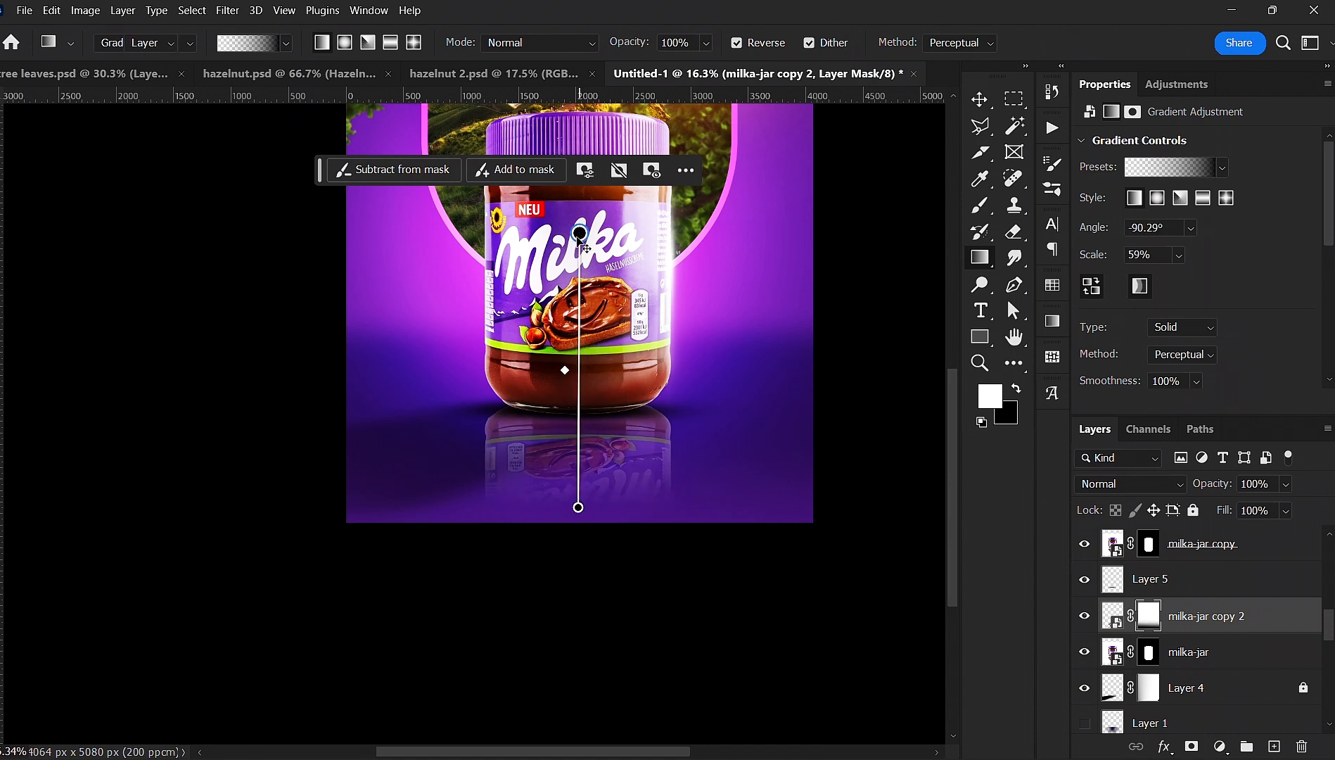
key(v)
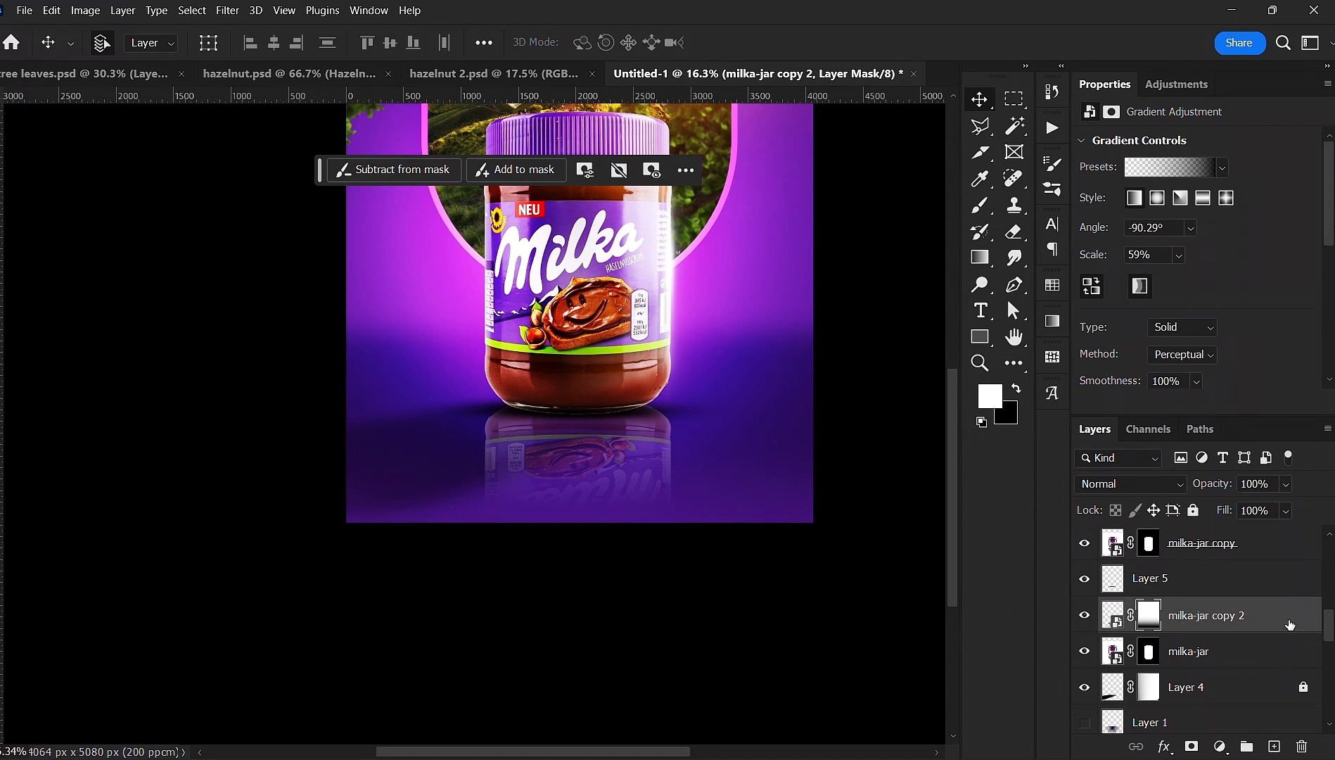
- Apply a Motion Blur at an angle of -89° and a distance of 222 pixels to the milka-jar copy 2 reflection
click(1112, 616)
click(227, 11)
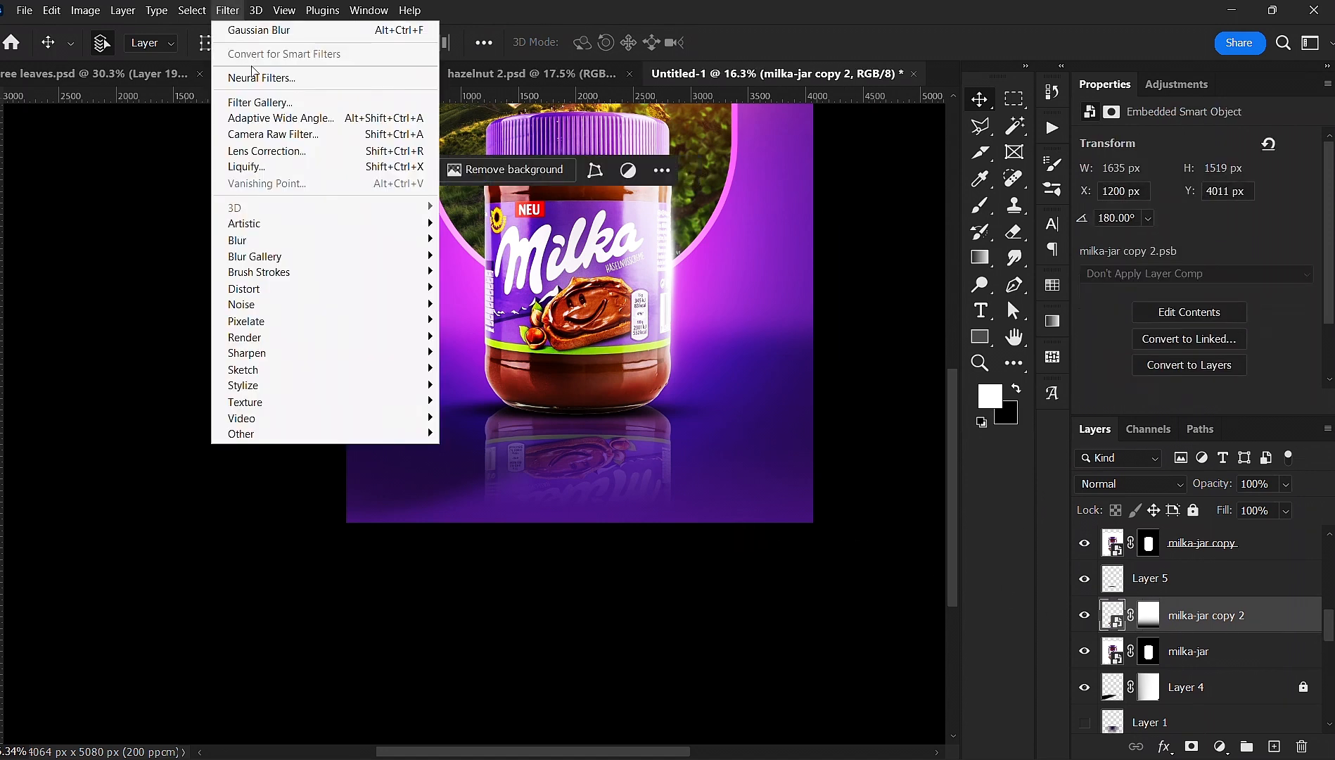
mouse_move(261, 246)
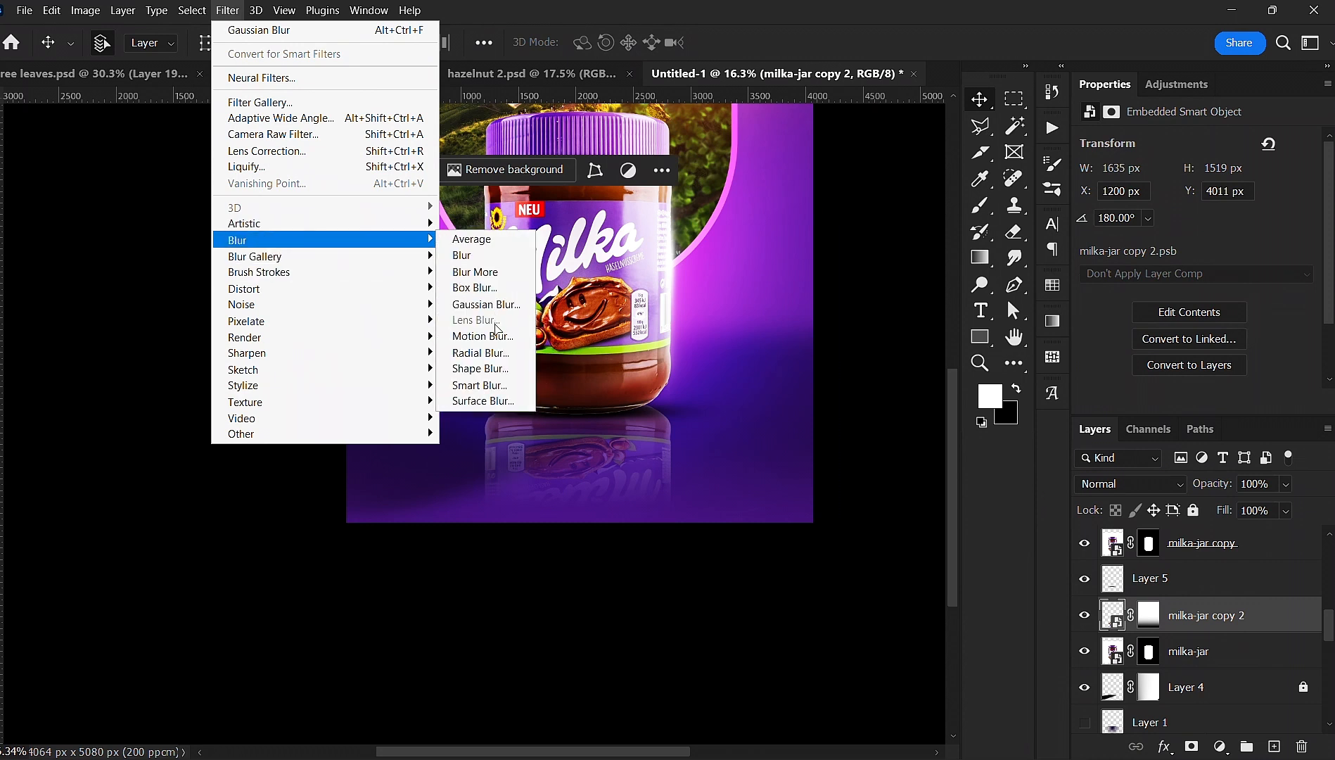
click(483, 336)
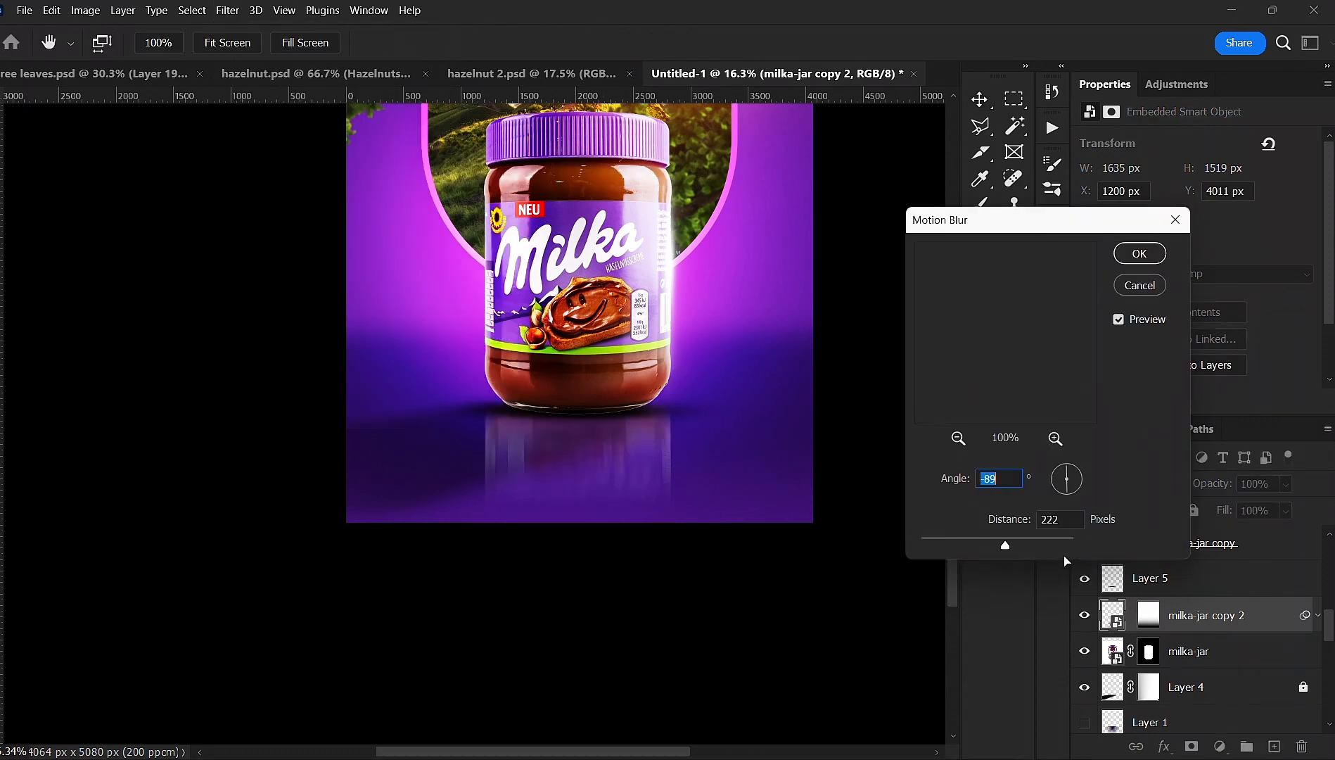
click(1139, 252)
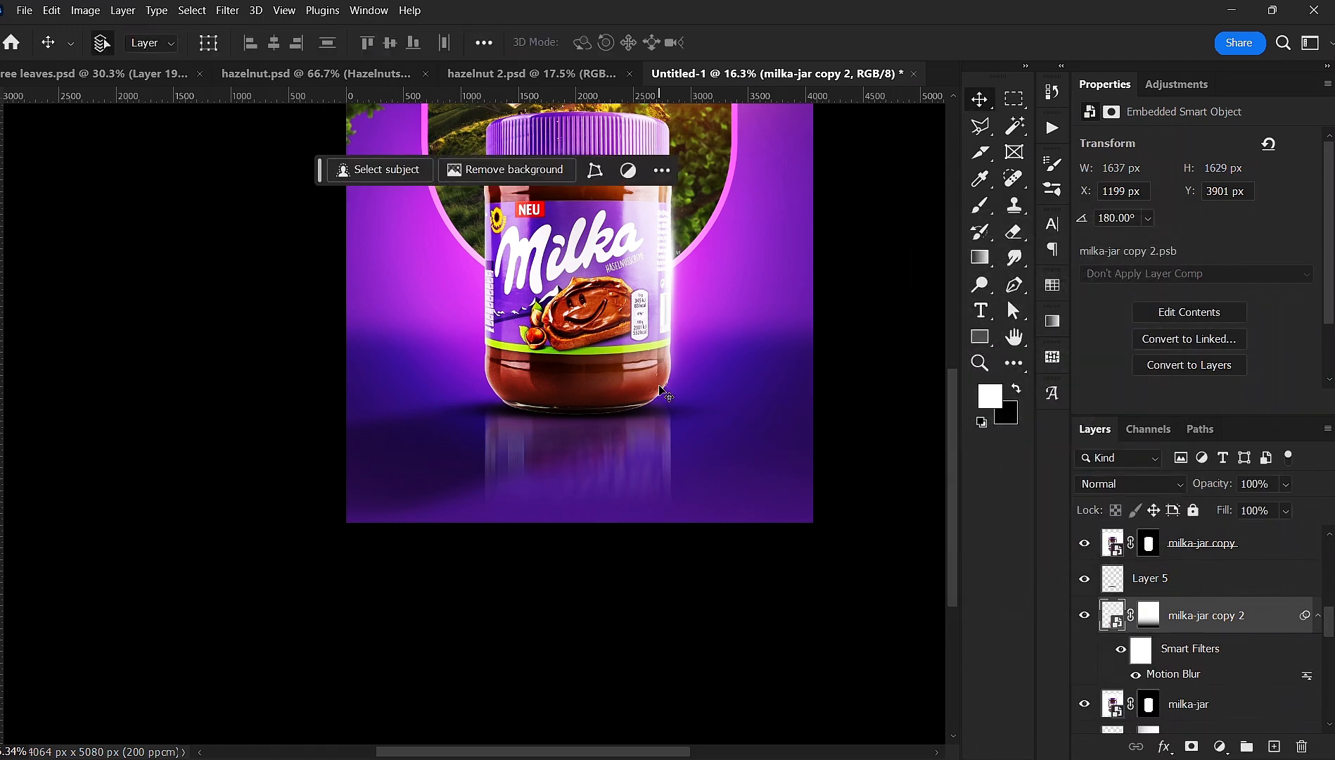
- Set the blend mode of the milka-jar copy 2 reflection to Soft Light
scroll(554, 431, up, 2)
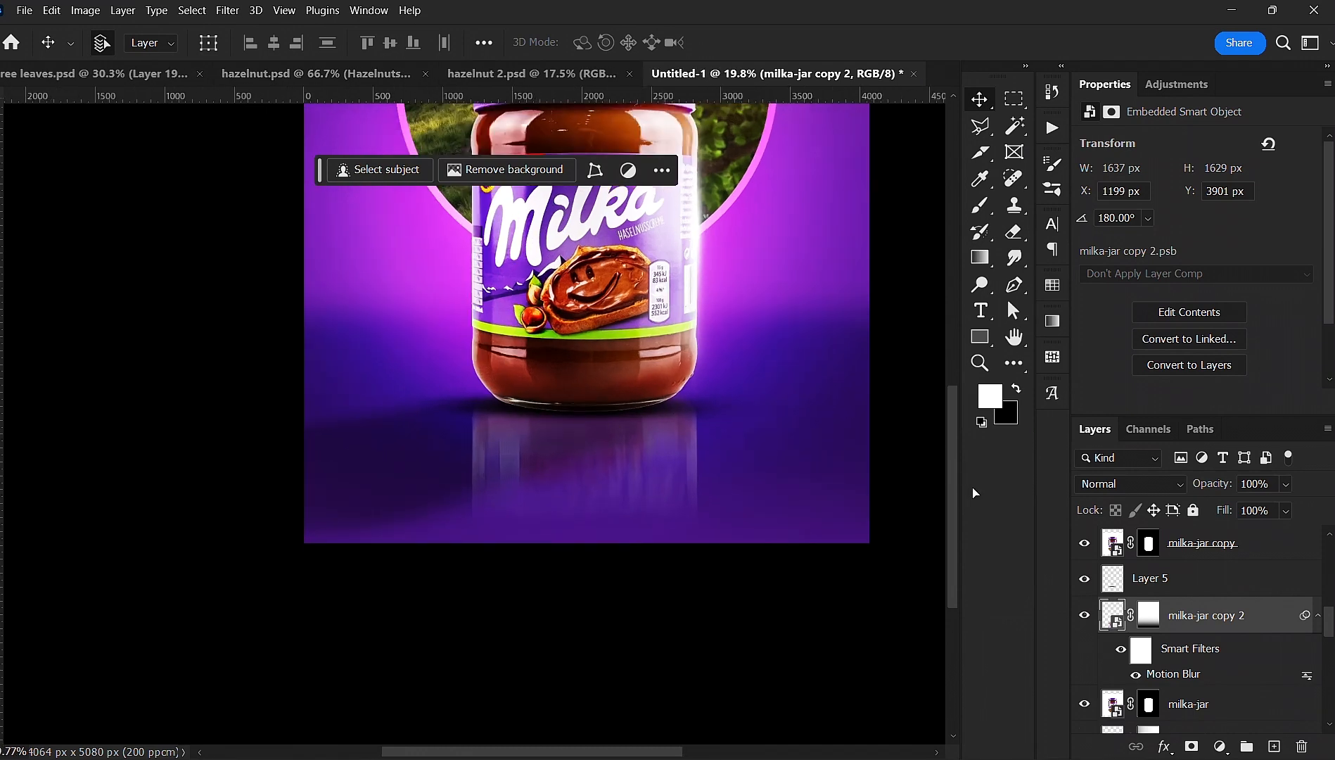
click(1109, 484)
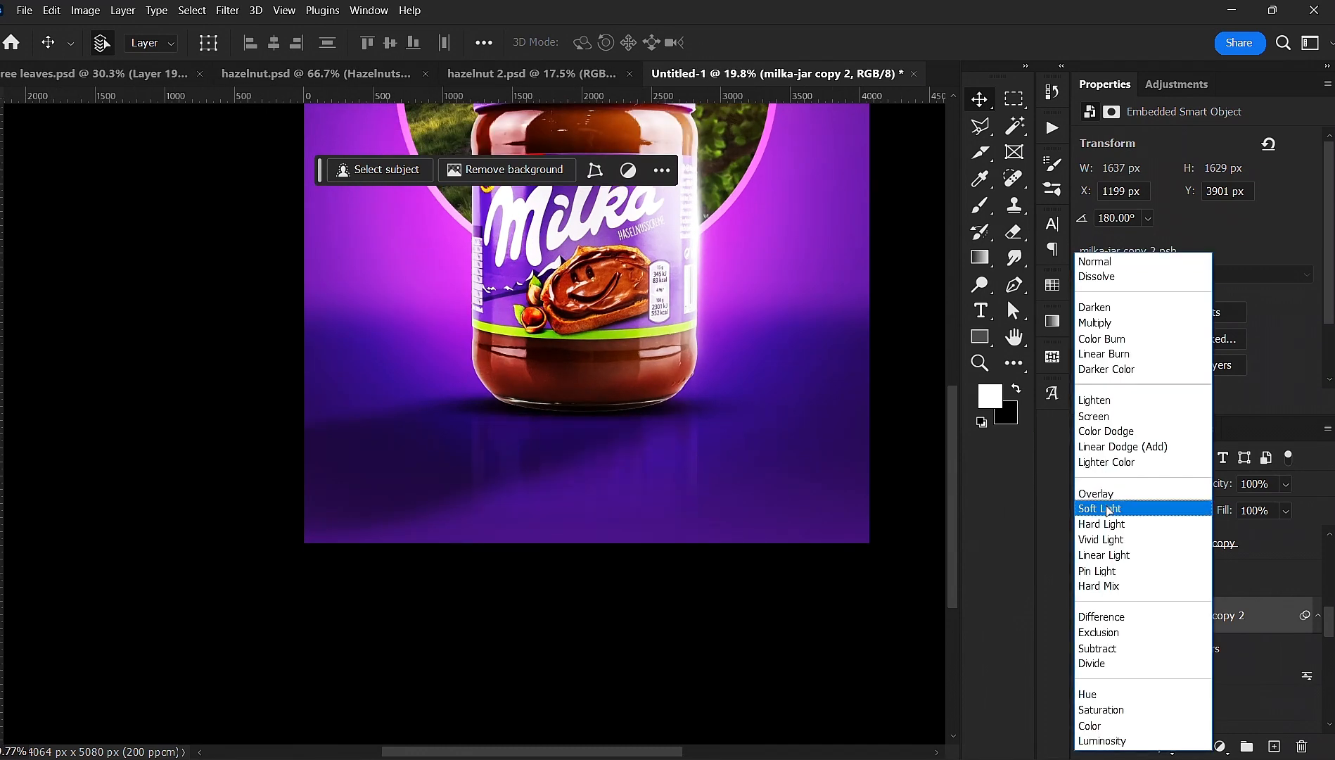
click(1107, 508)
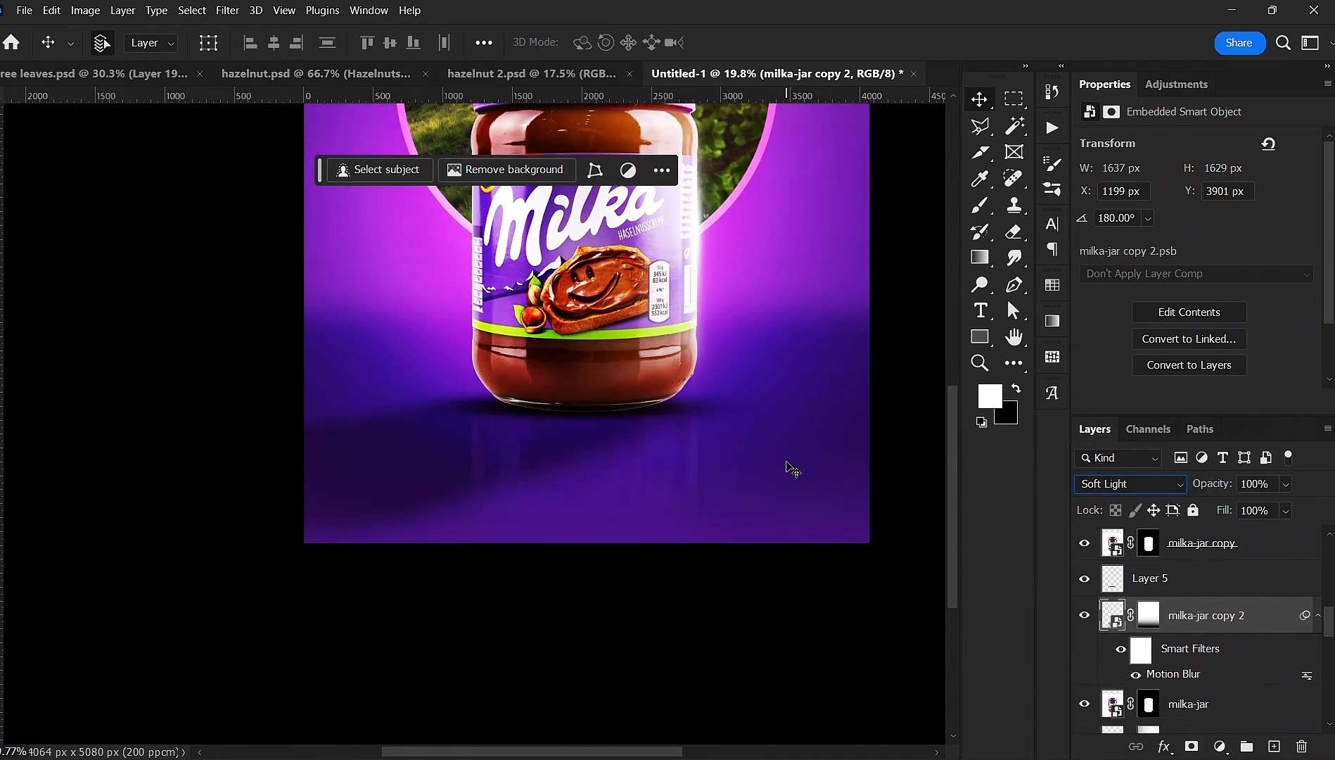
click(834, 626)
- Compare the floor with Gradient Fill 1 hidden and shown, and look through the layer stack down to the Background
scroll(1159, 638, down, 2)
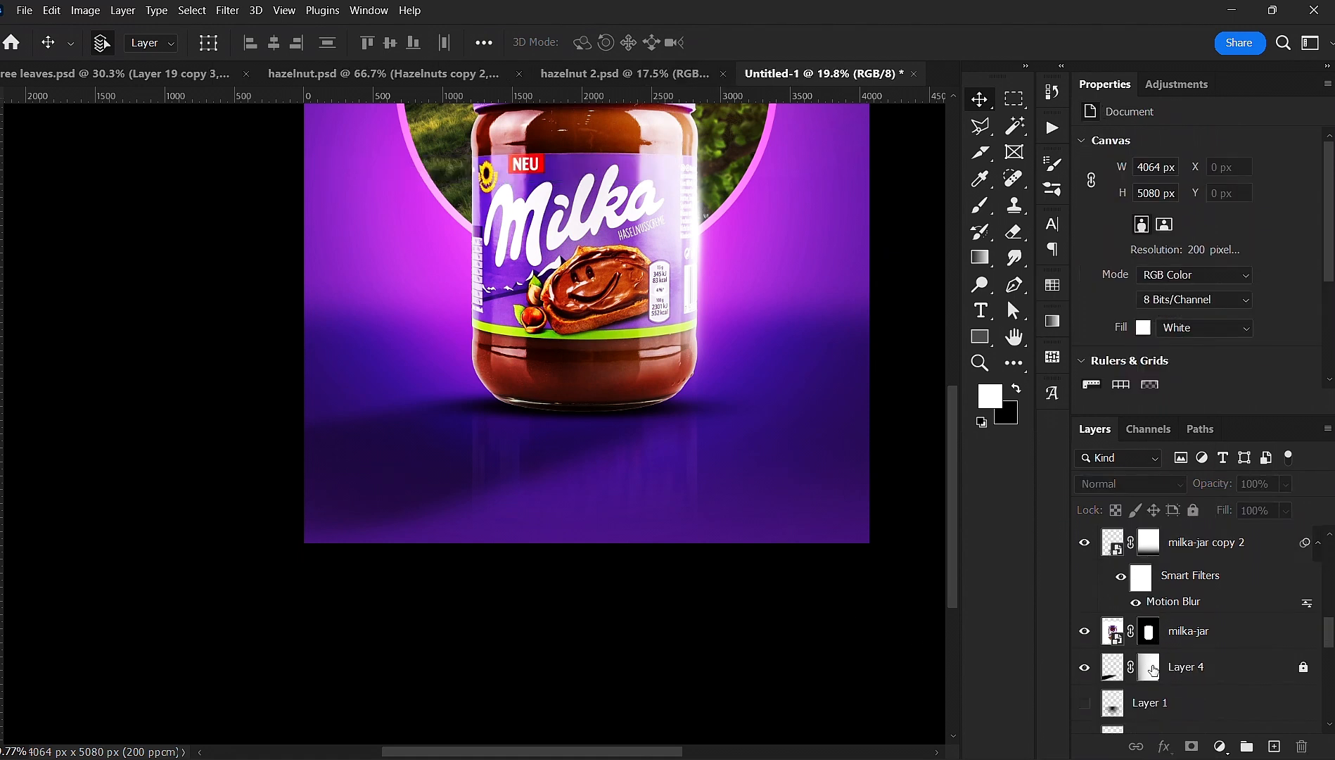
scroll(1152, 670, down, 3)
click(1087, 669)
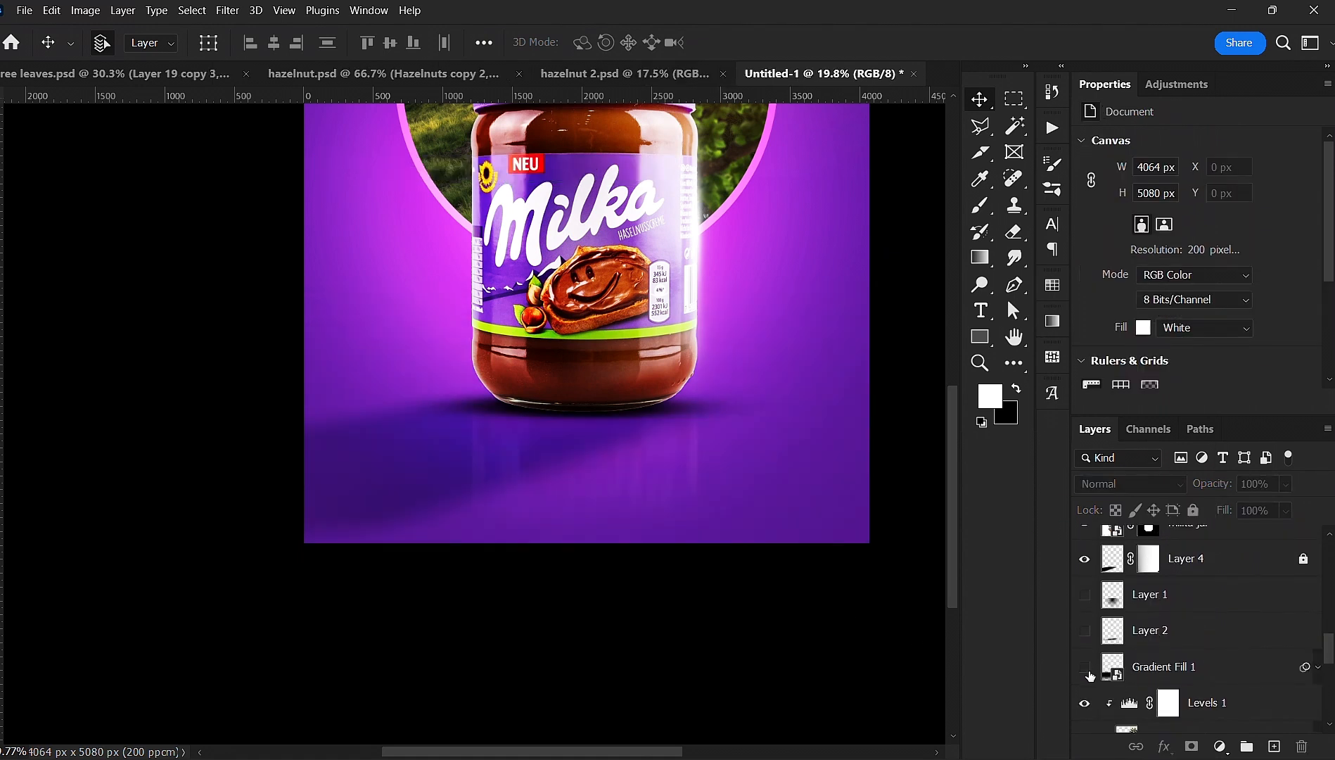
click(1089, 674)
scroll(1142, 621, down, 6)
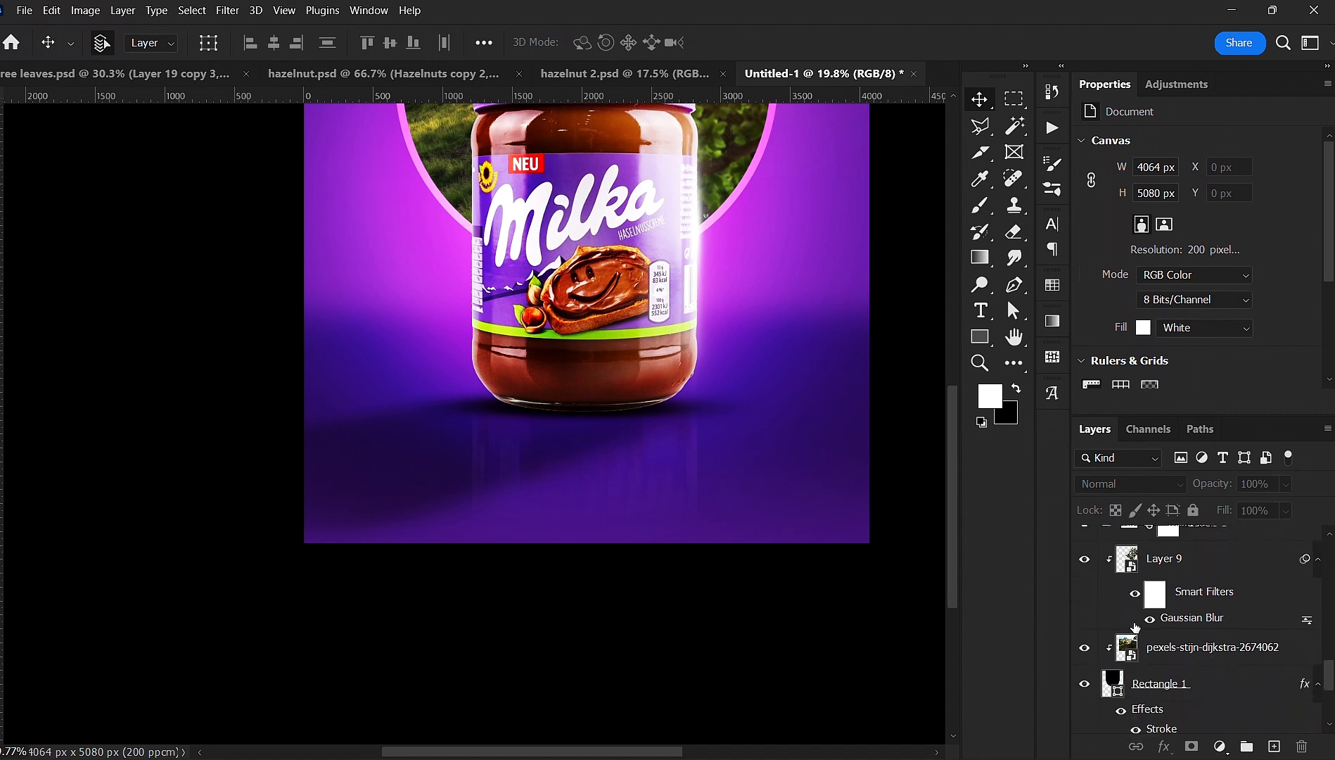
scroll(1122, 638, down, 3)
scroll(1118, 644, up, 8)
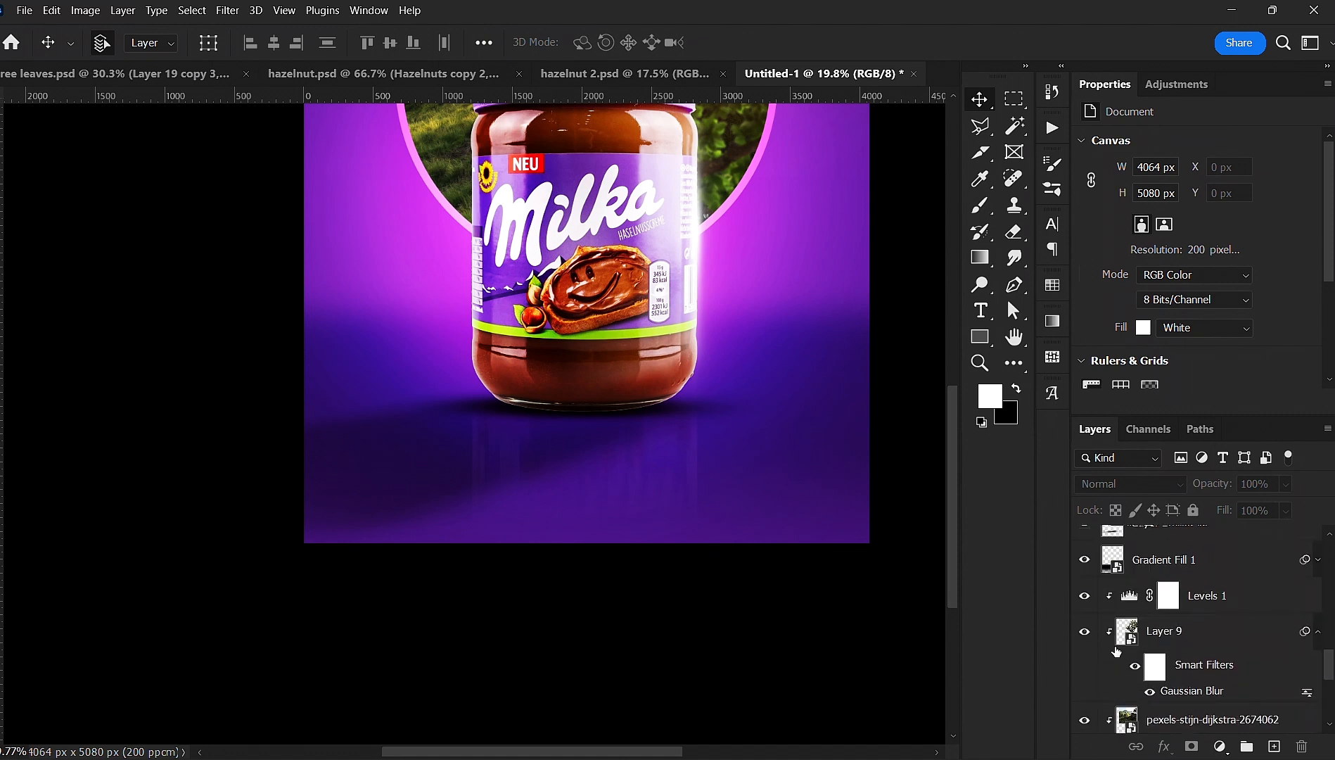
scroll(1117, 648, down, 8)
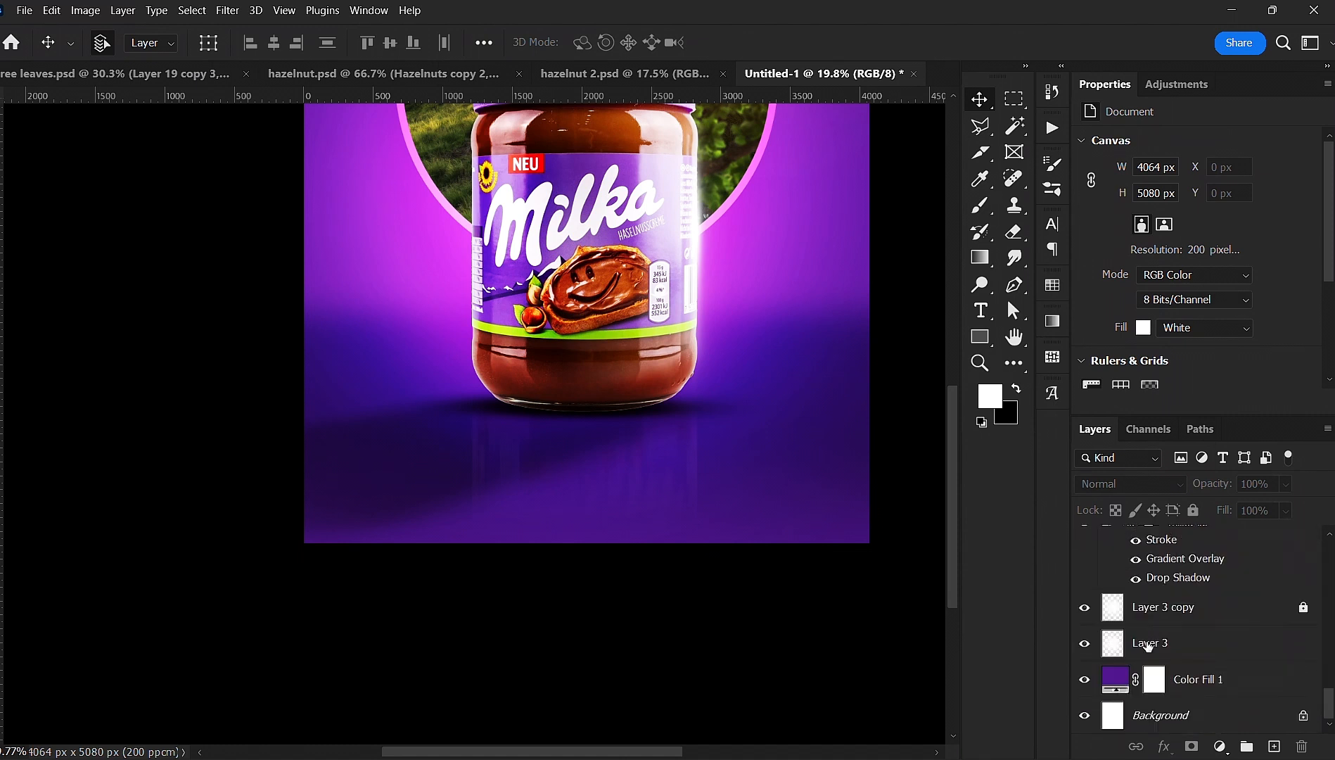
scroll(1148, 646, up, 8)
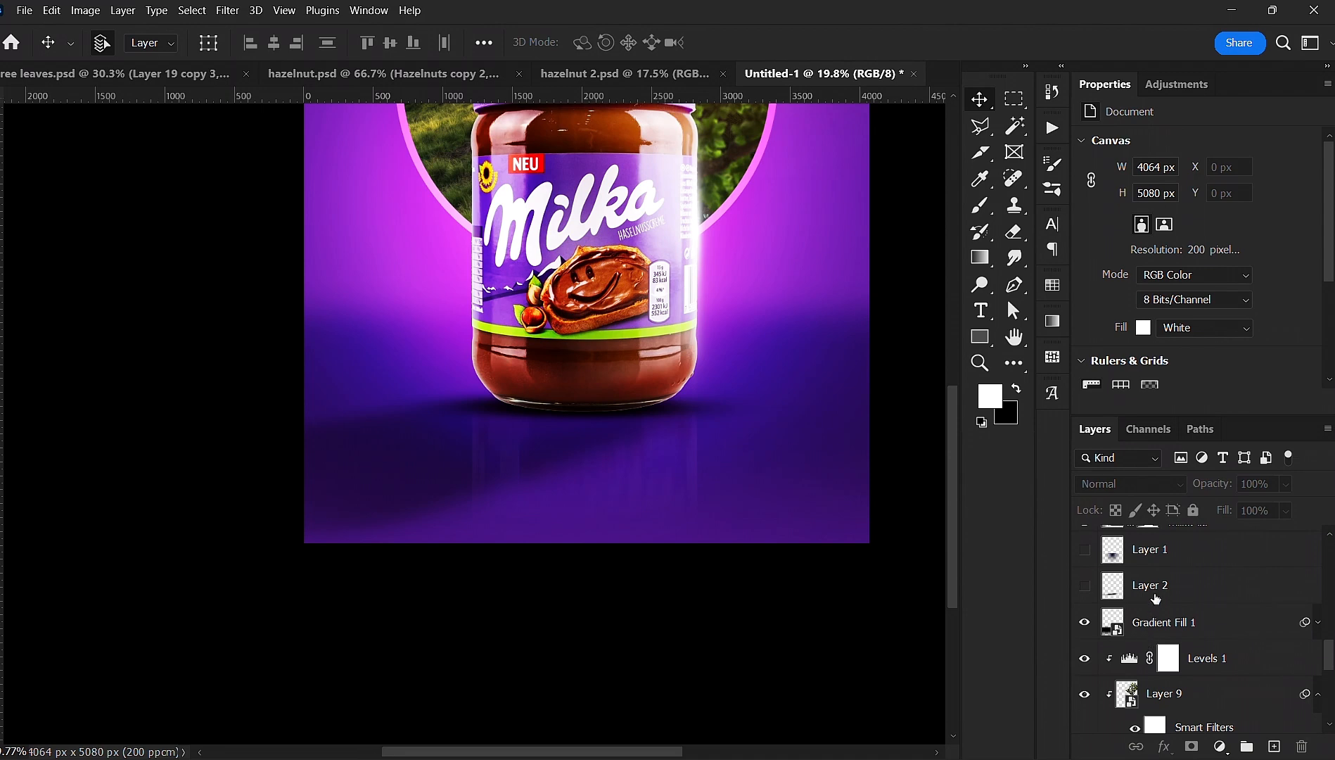
- Delete the hidden Layer 2 and make Layer 1 visible
click(1155, 598)
key(Delete)
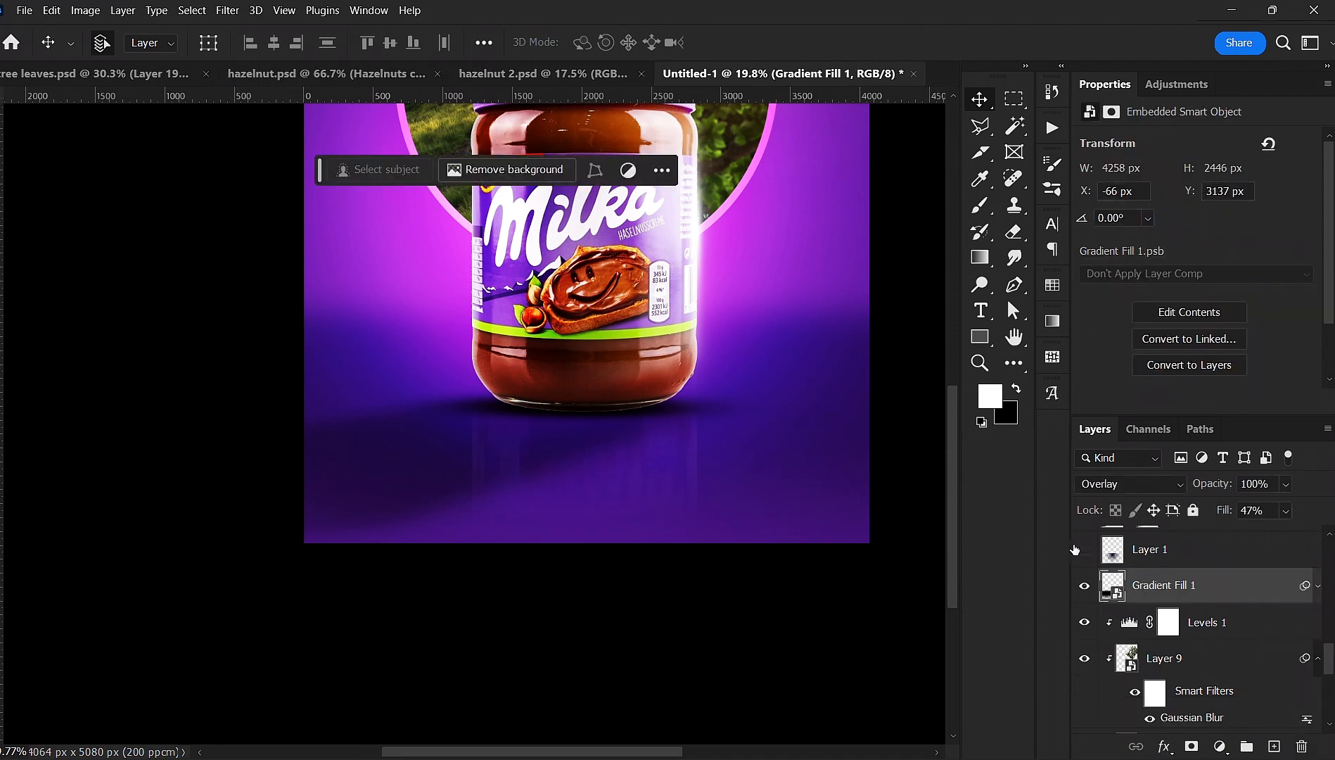
click(1084, 549)
scroll(697, 430, down, 2)
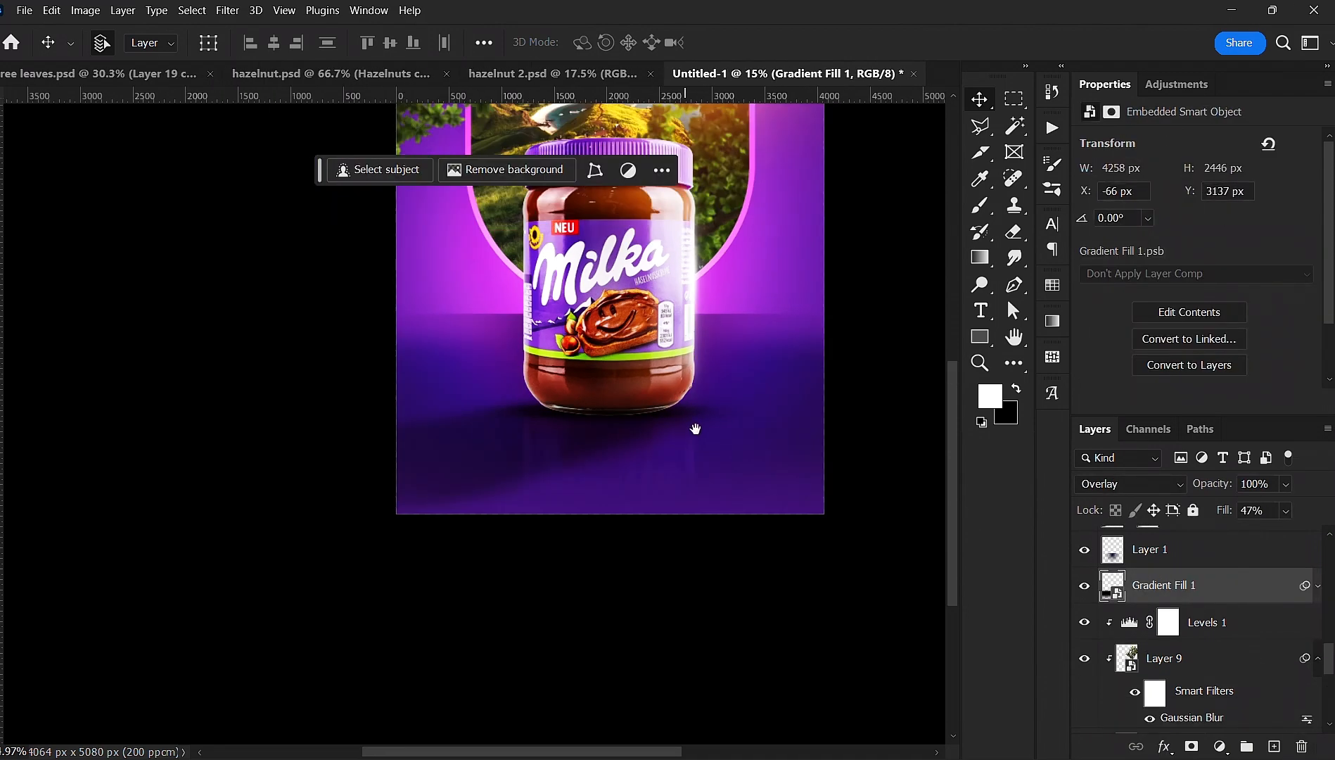
drag(695, 428, 756, 536)
- Apply a Gaussian Blur to Layer 1 to soften the dark floor's upper edge
click(1185, 557)
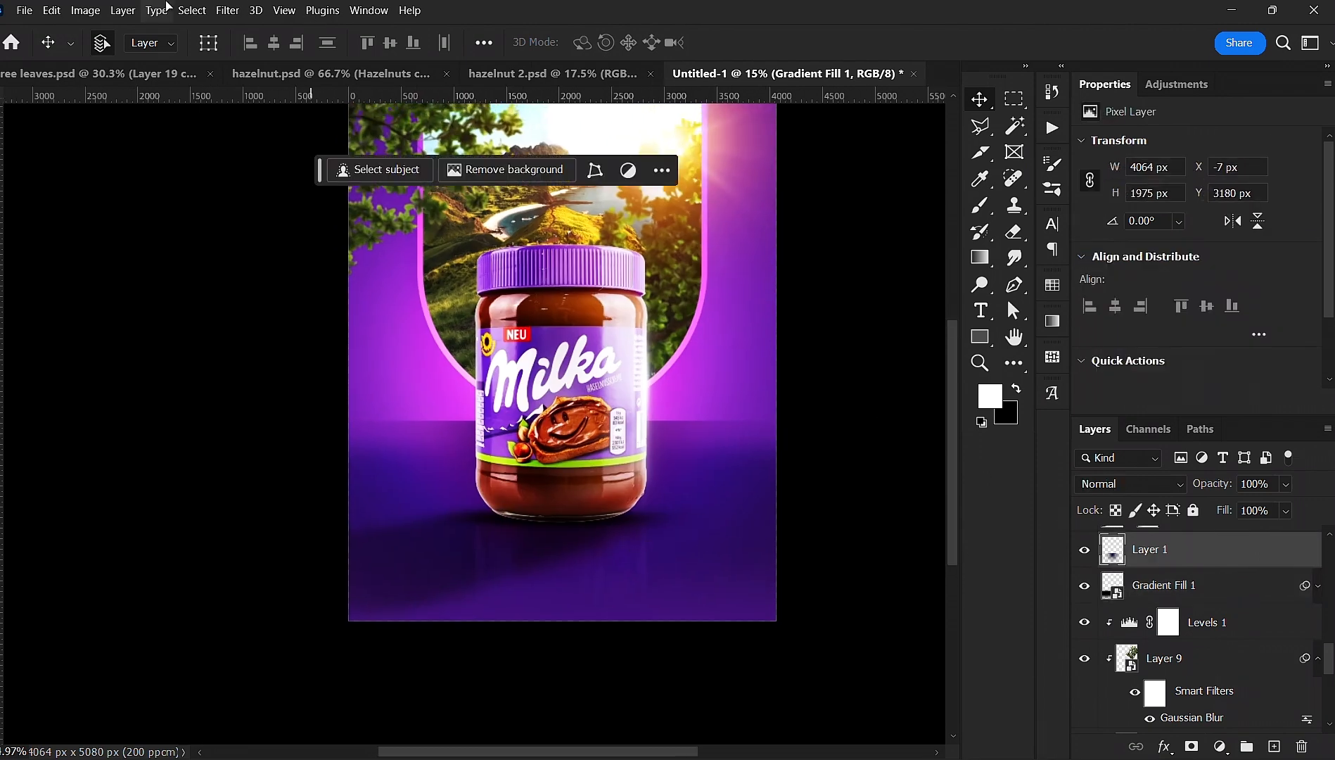
click(227, 11)
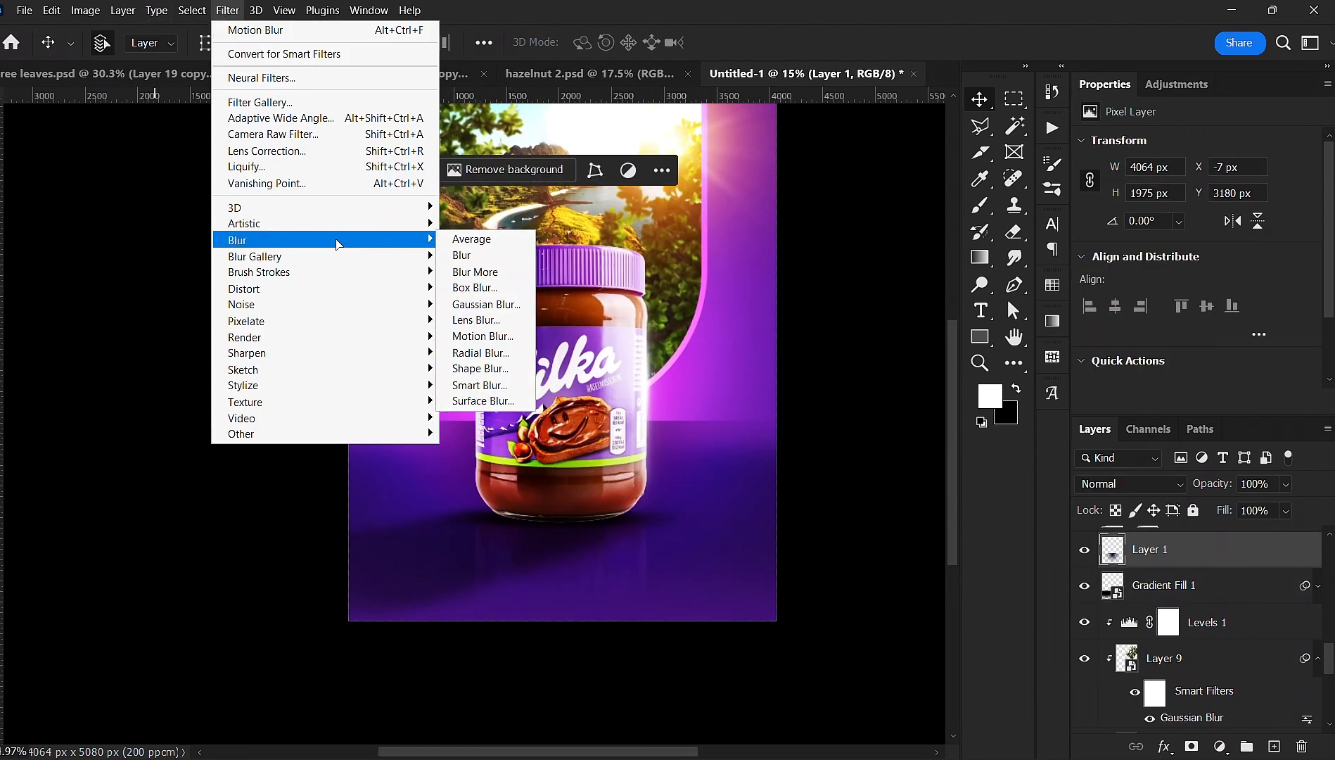
click(470, 310)
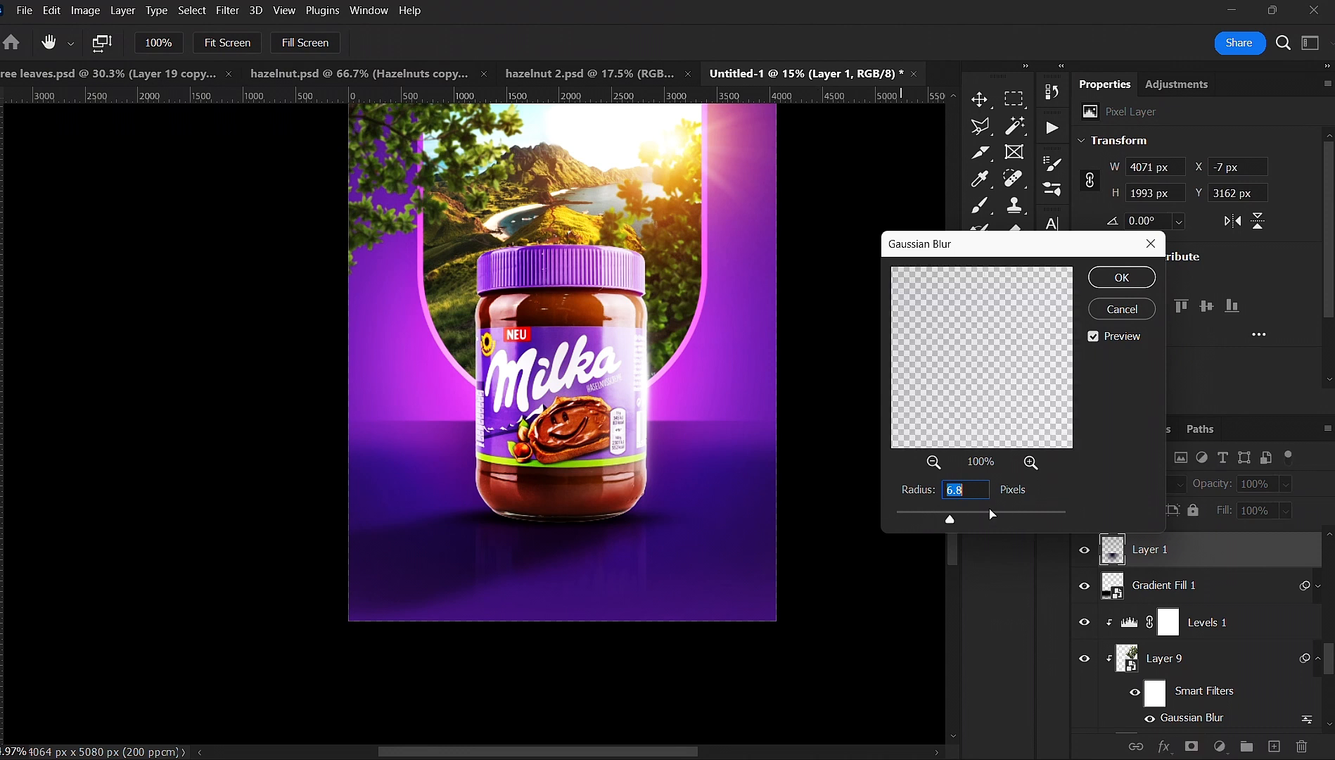
click(993, 517)
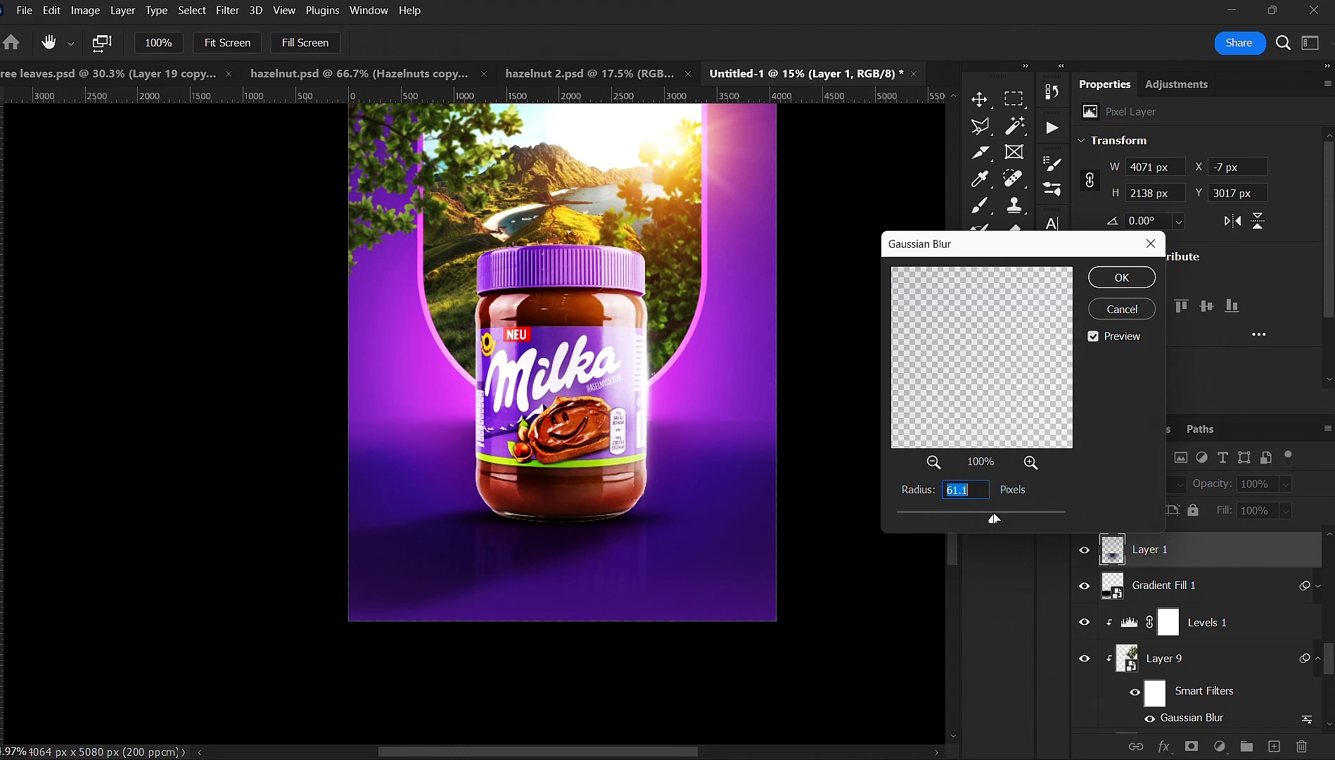
drag(991, 519, 976, 520)
click(1115, 276)
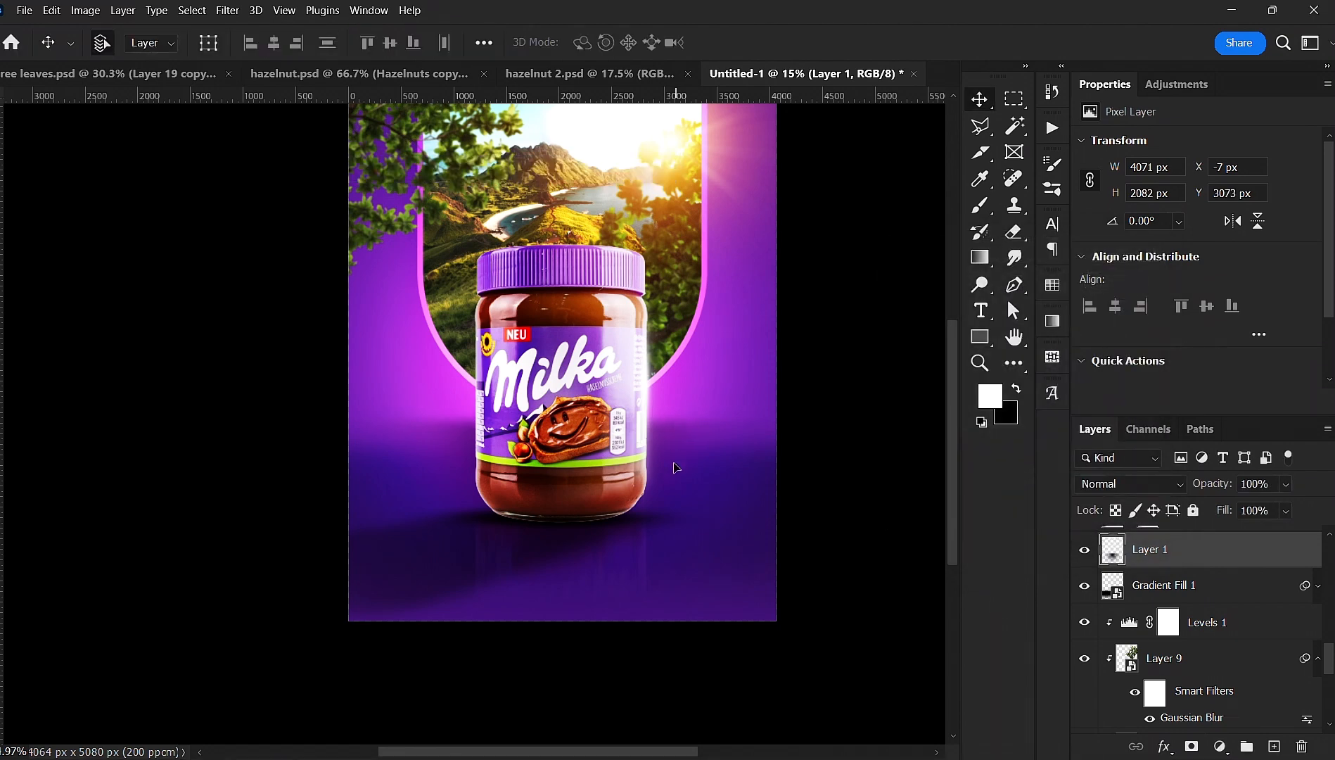
- Move Layer 1 down to about X 40 px, Y 3340 px, and lock the layer
drag(674, 501, 682, 456)
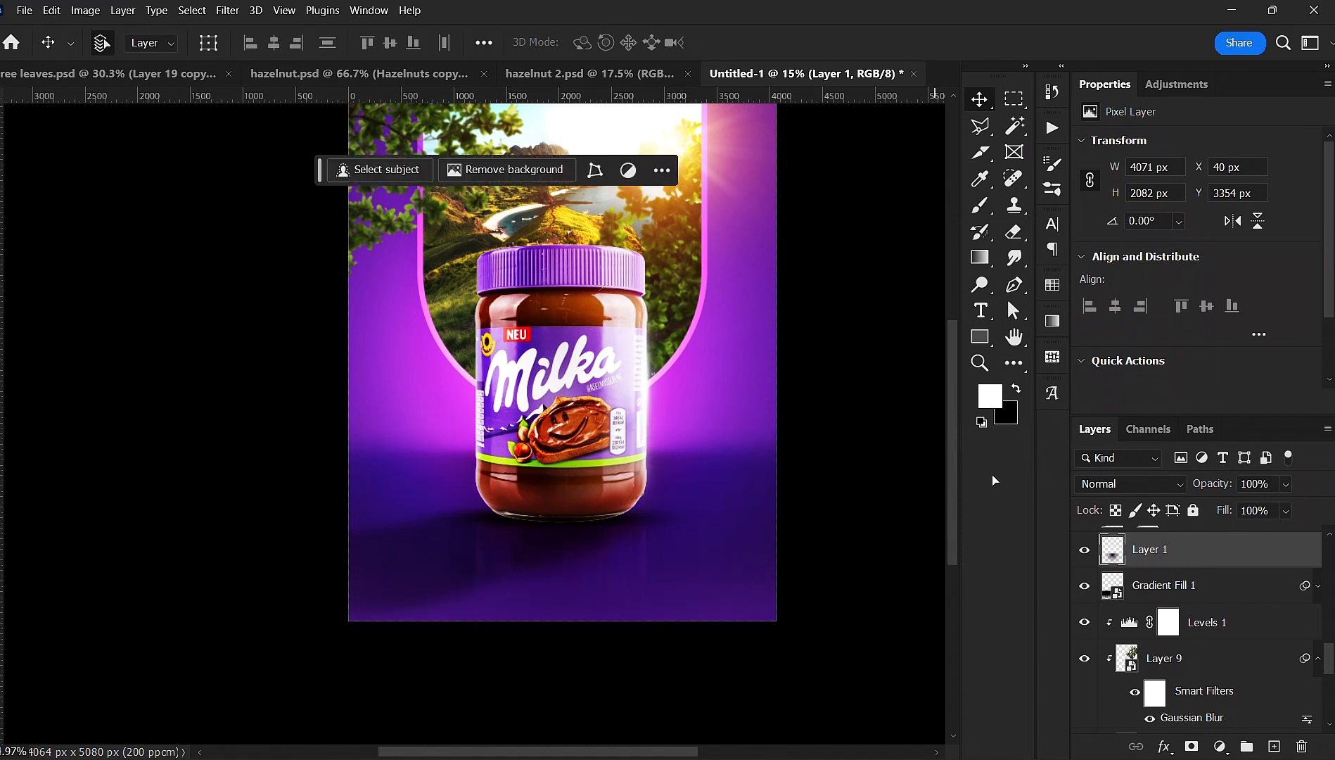
click(1193, 511)
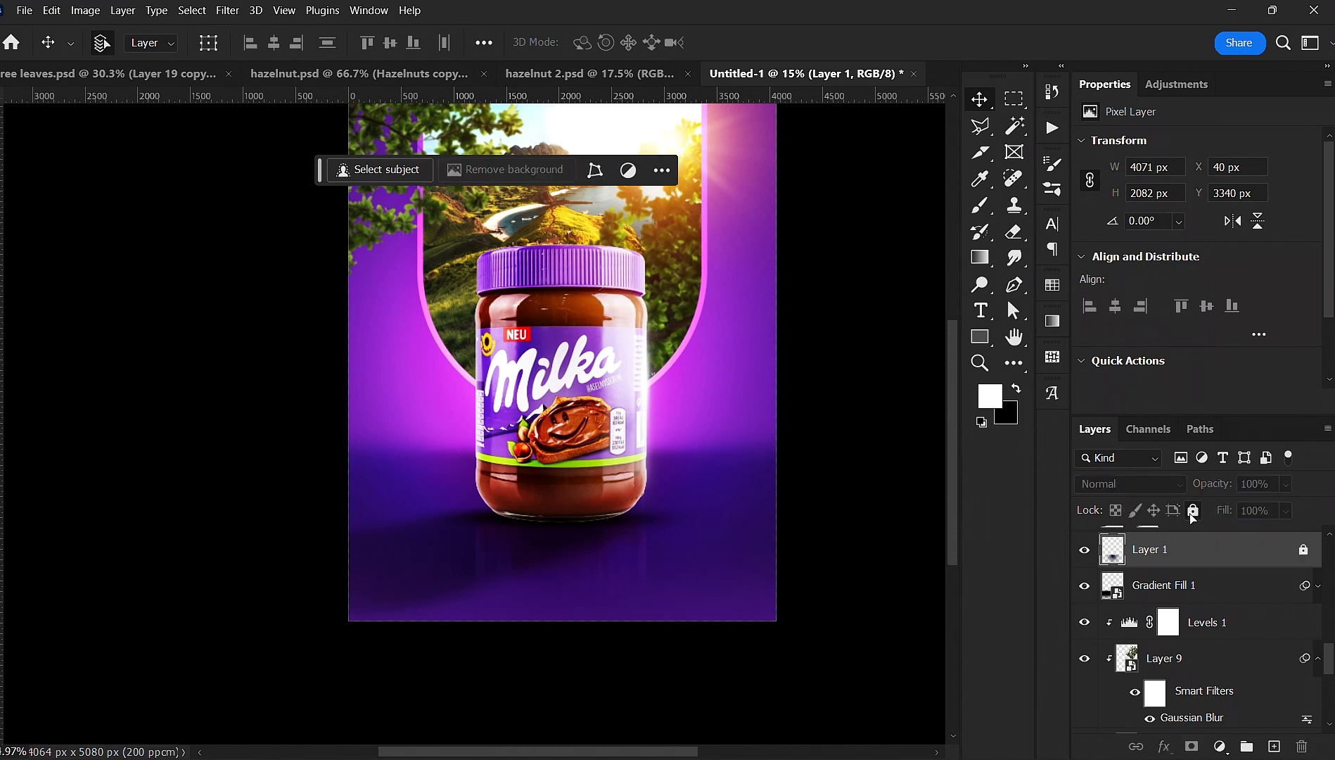
- Hide the cast shadow on Layer 4
scroll(1163, 653, up, 2)
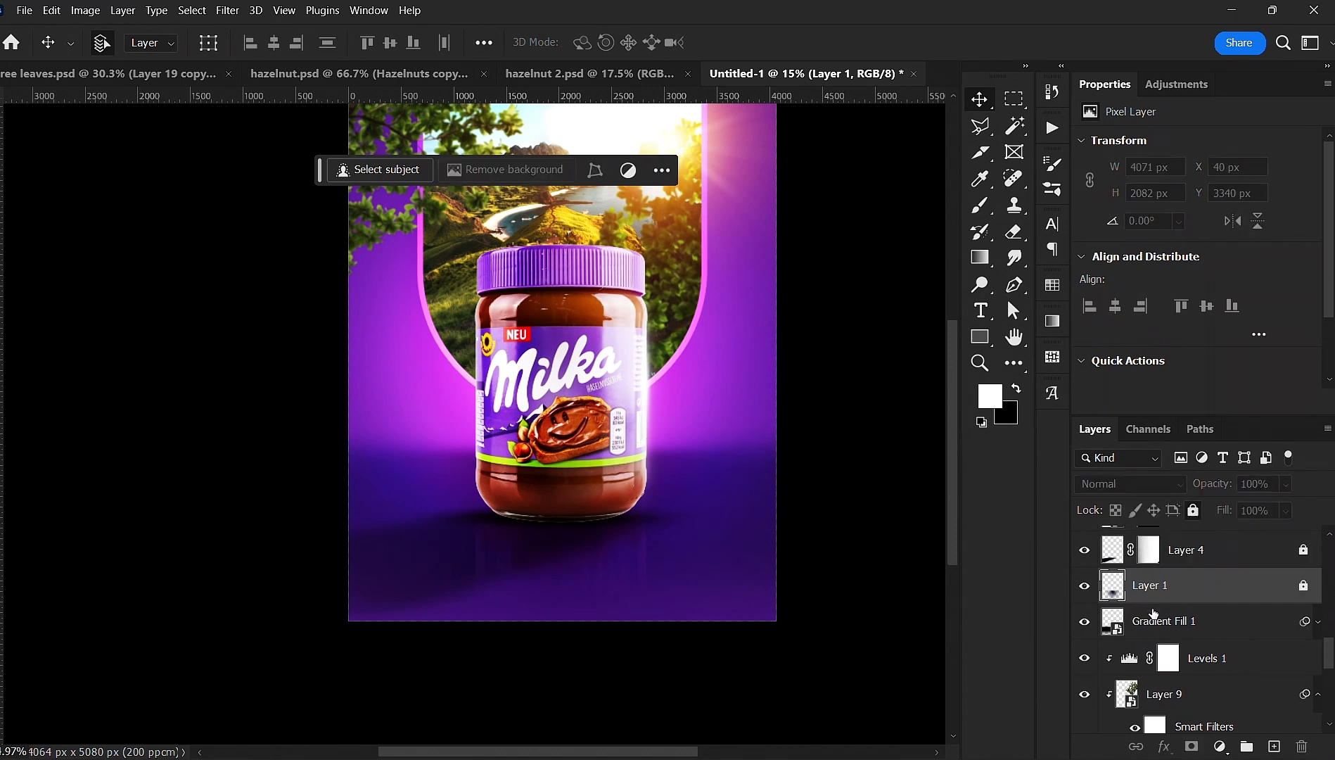
scroll(1137, 613, up, 1)
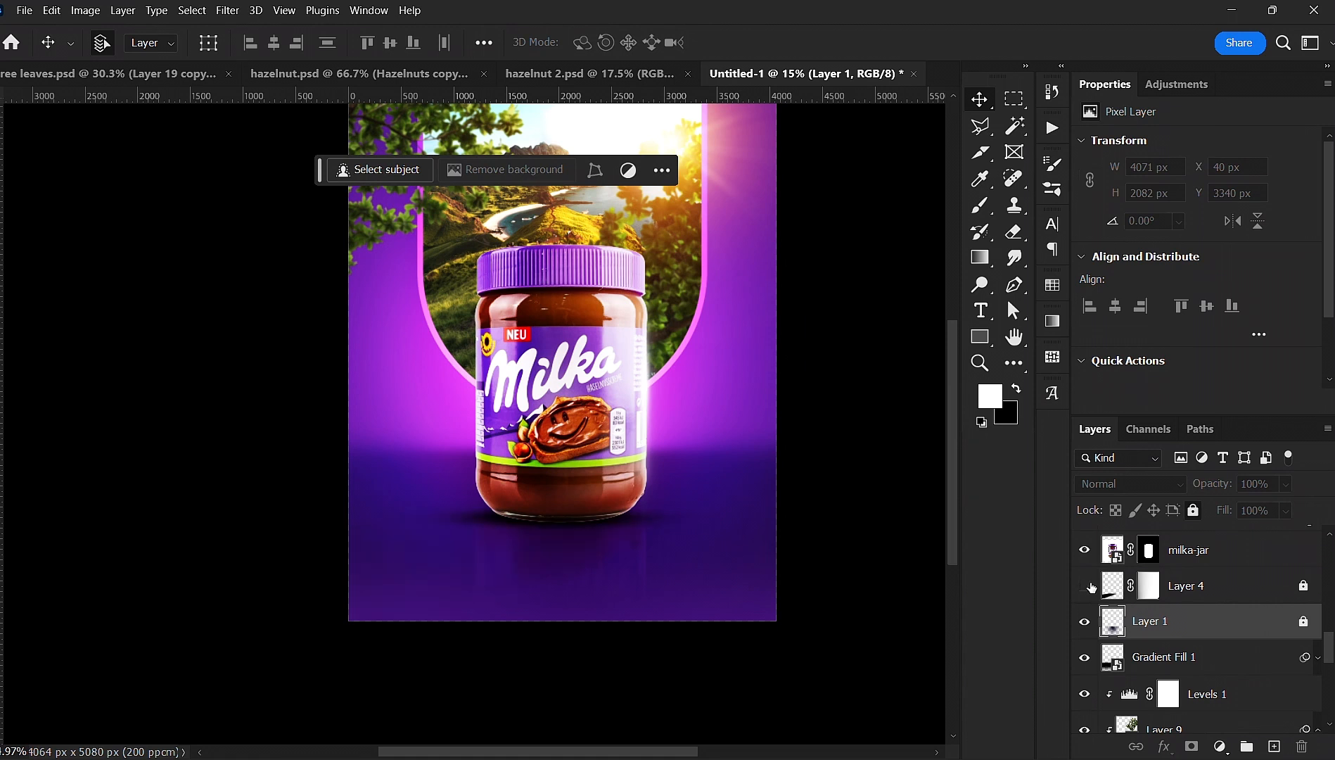
scroll(1164, 609, up, 3)
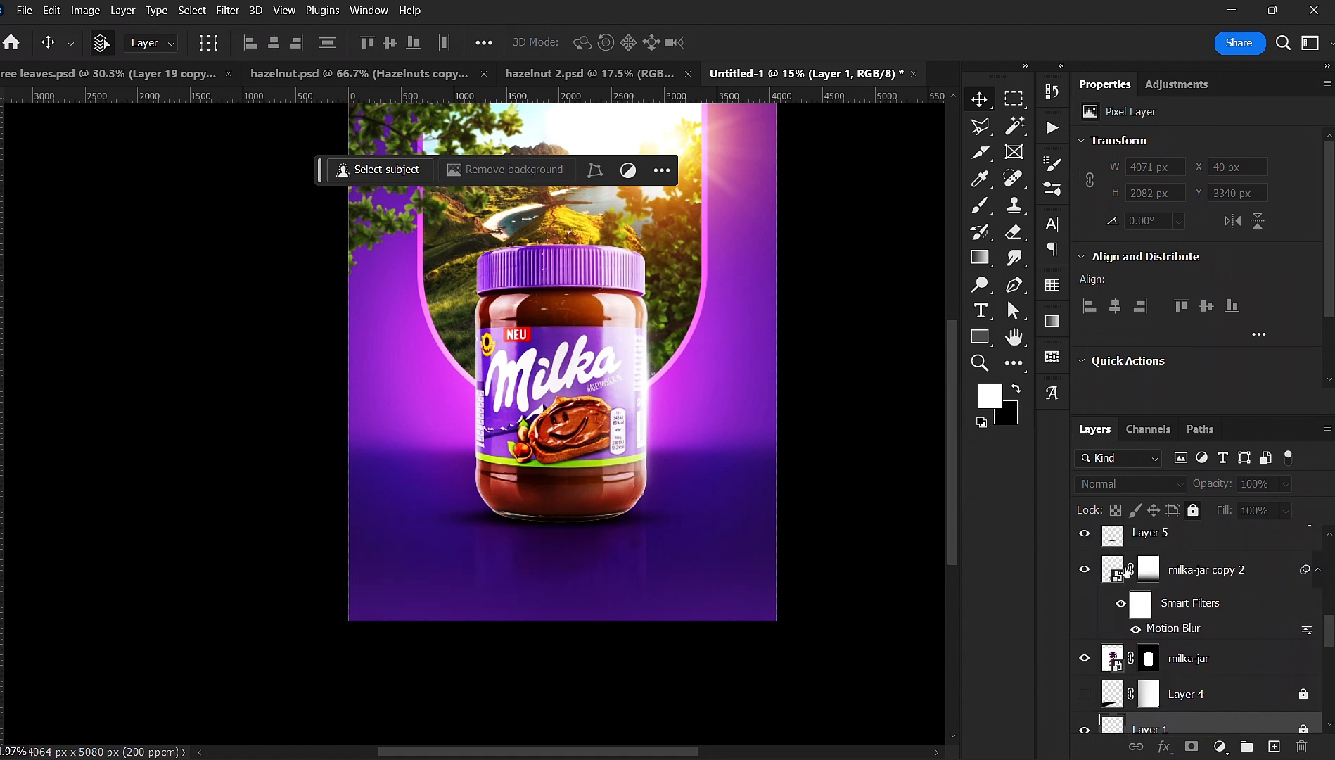
- Narrow the Layer 5 contact shadow symmetrically to about 69% of its width, keeping its height
click(1176, 546)
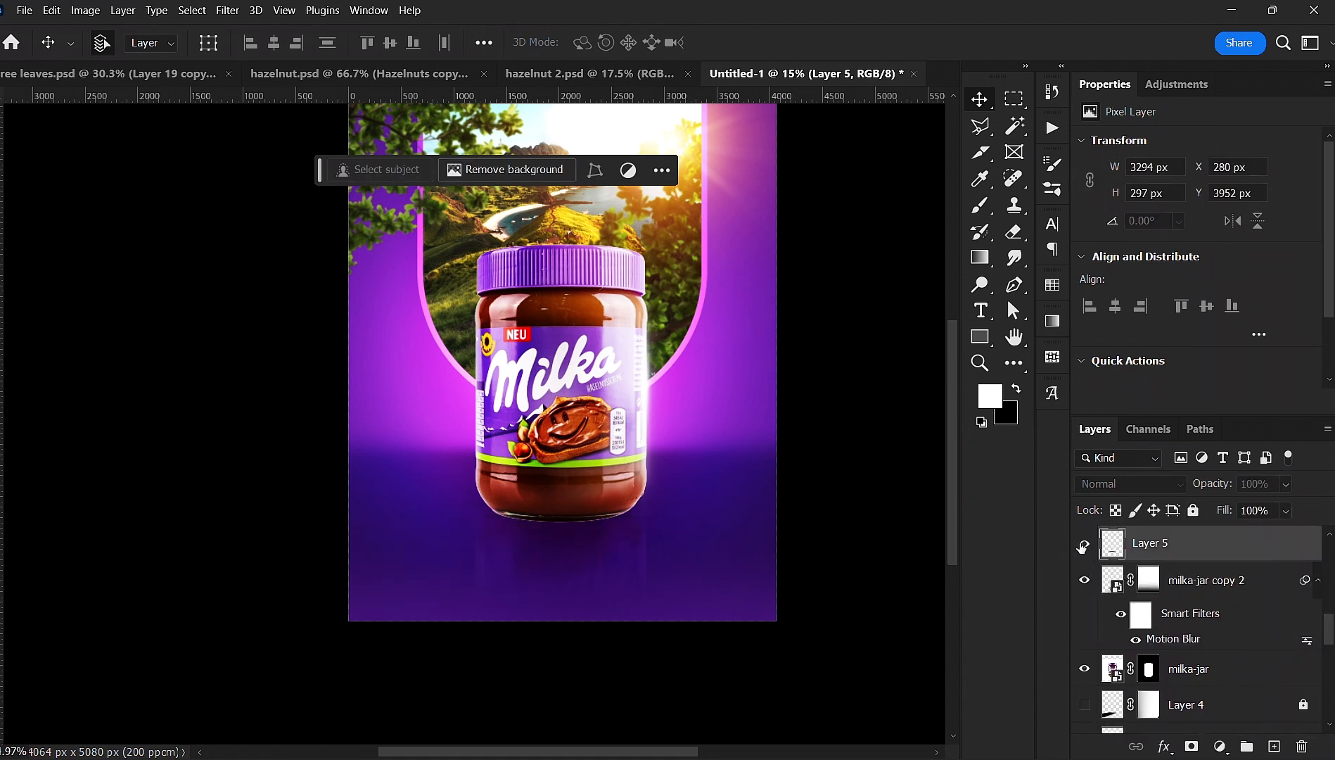
key(ctrl+t)
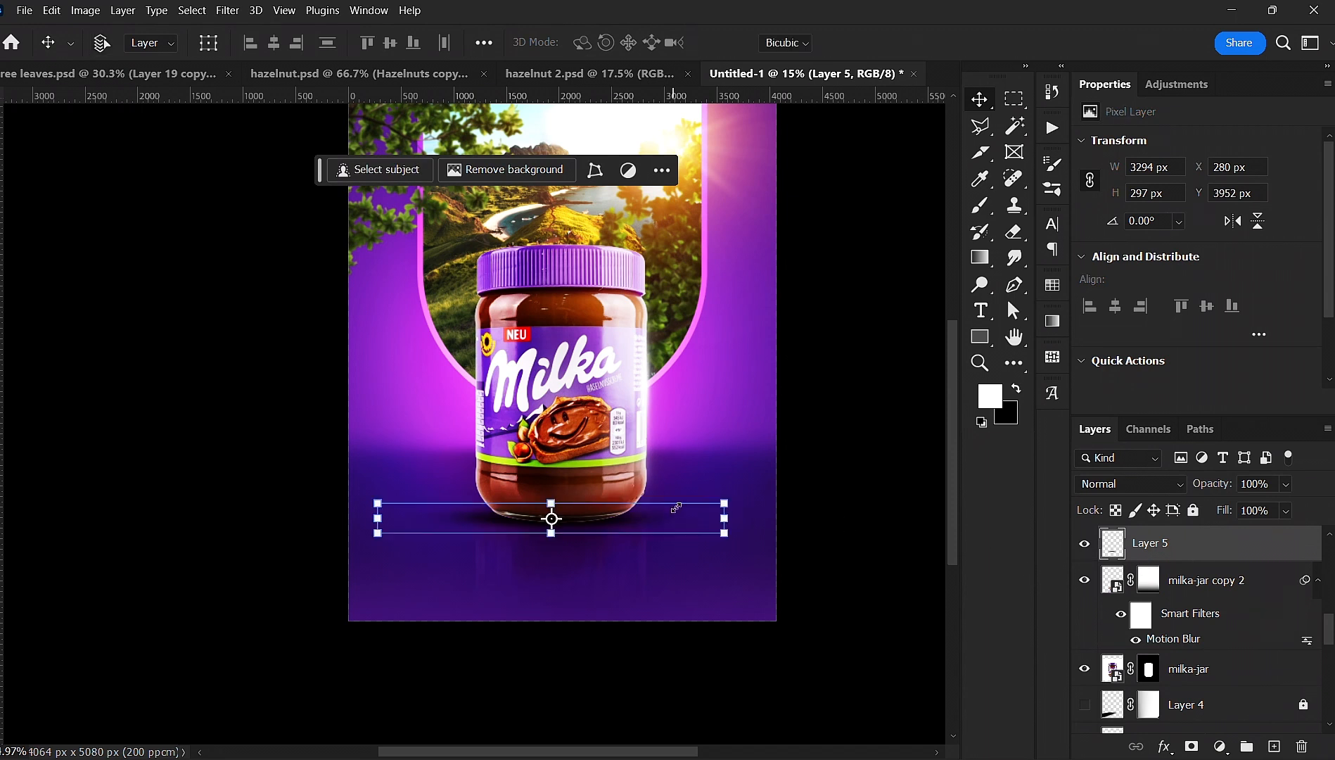
drag(726, 517, 673, 517)
key(Return)
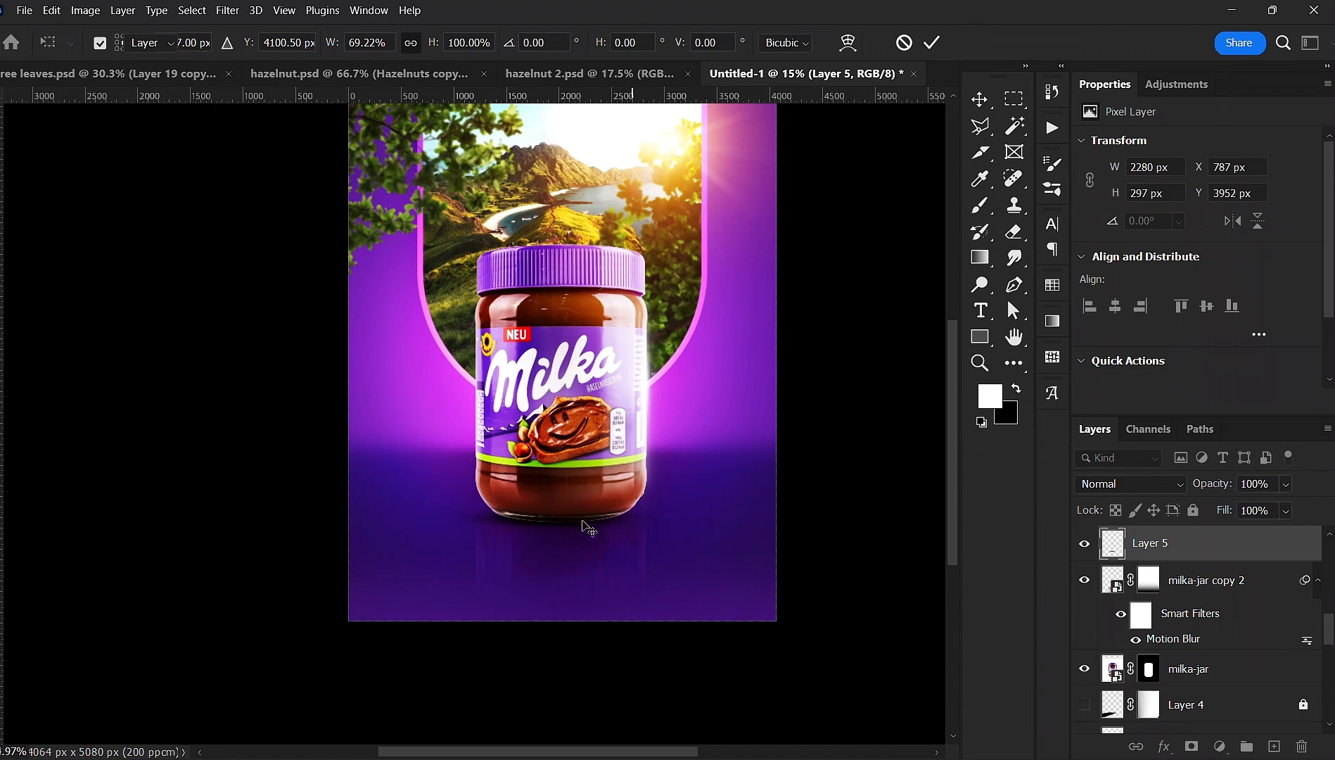
- Set the Layer 5 contact shadow's blend mode to Overlay and duplicate the layer
scroll(584, 523, up, 1)
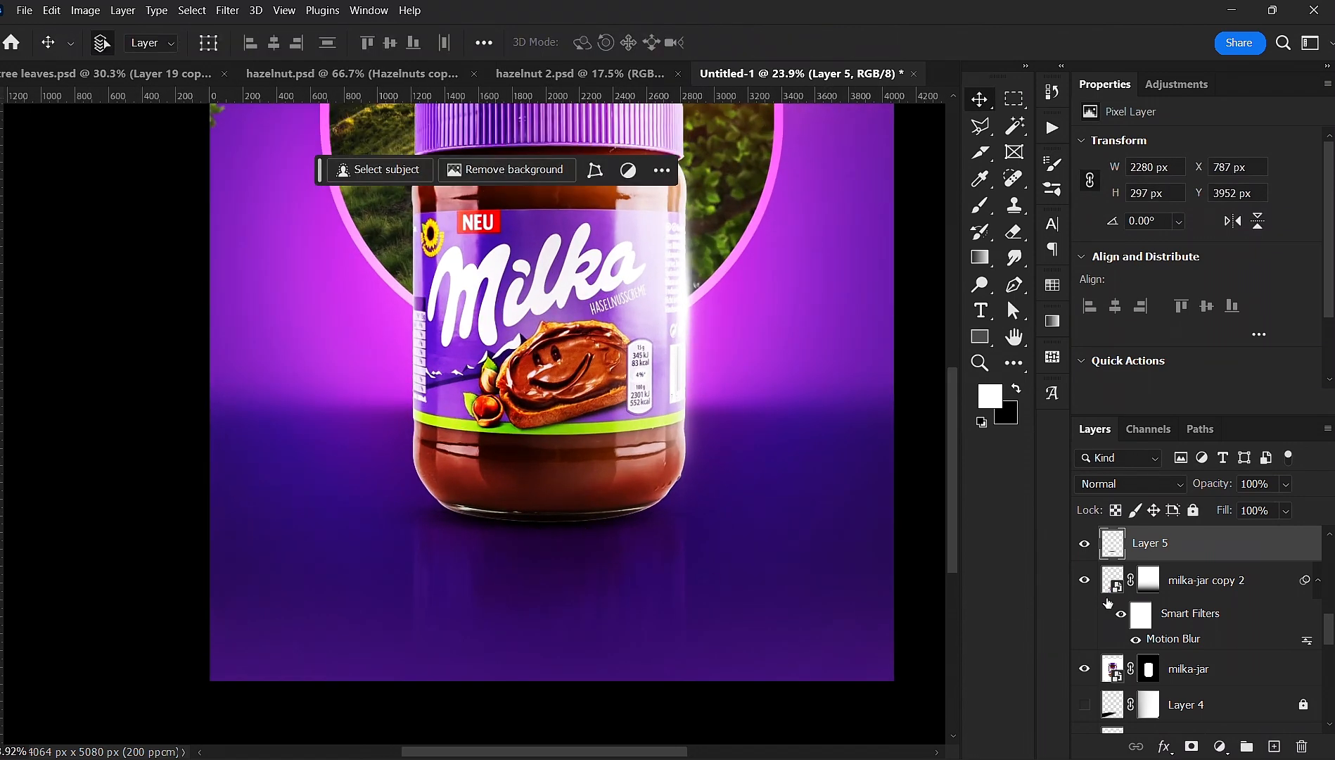
click(1123, 490)
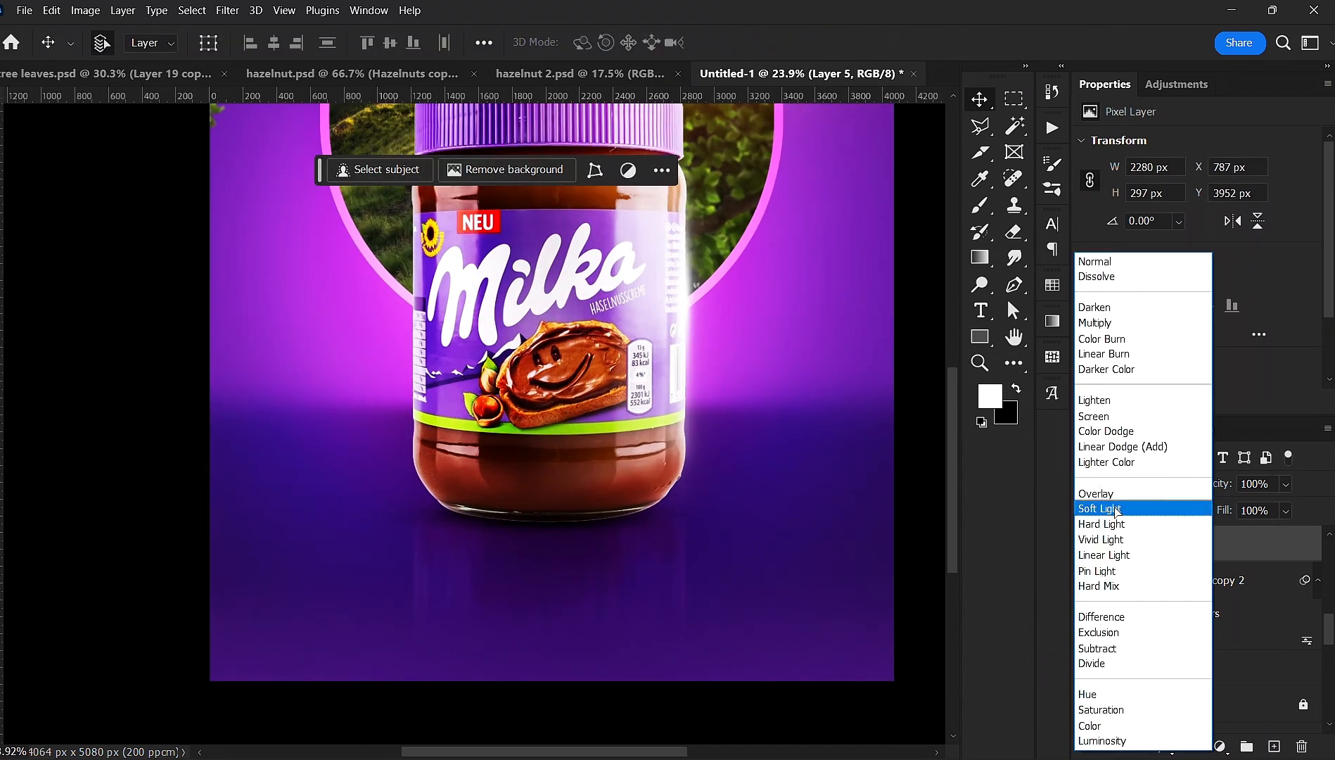
click(1119, 499)
key(ctrl+j)
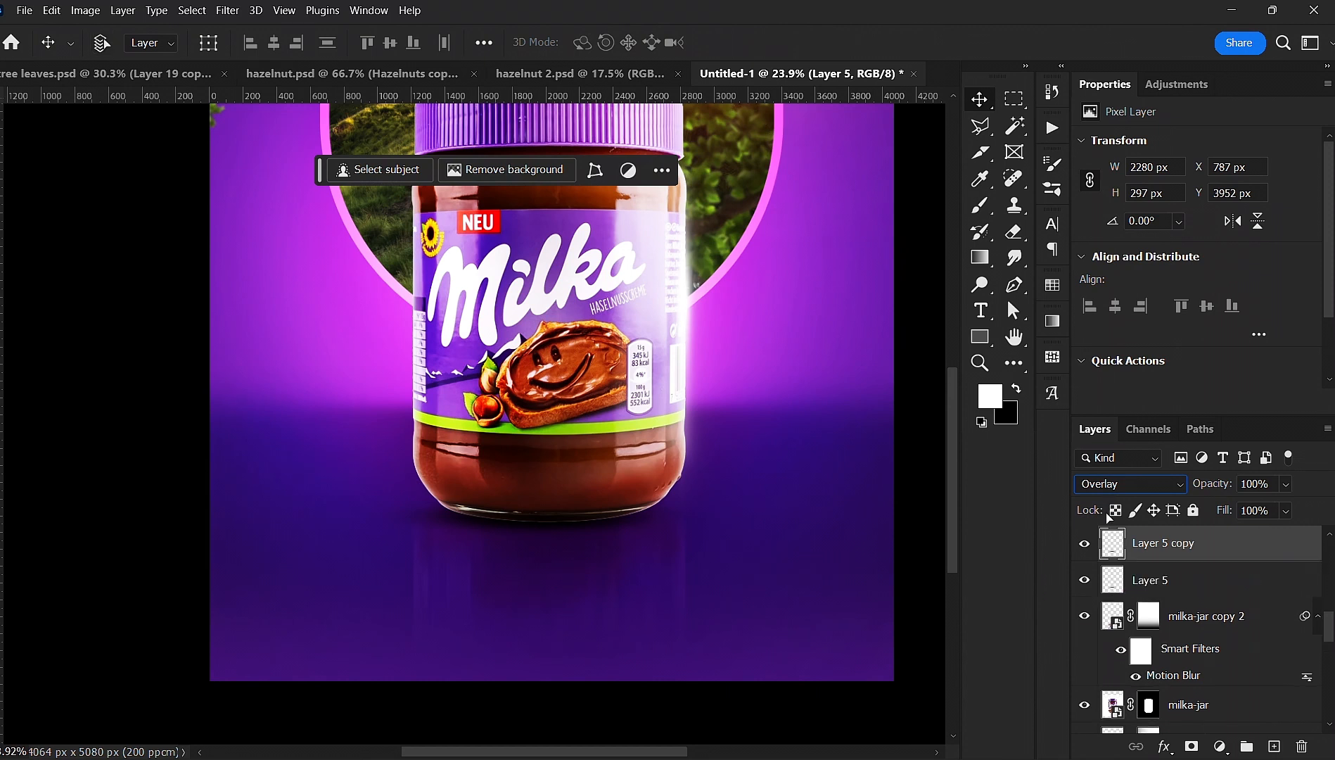
- Set the duplicated contact shadow's blend mode to Normal and place it directly below Layer 5
click(1130, 482)
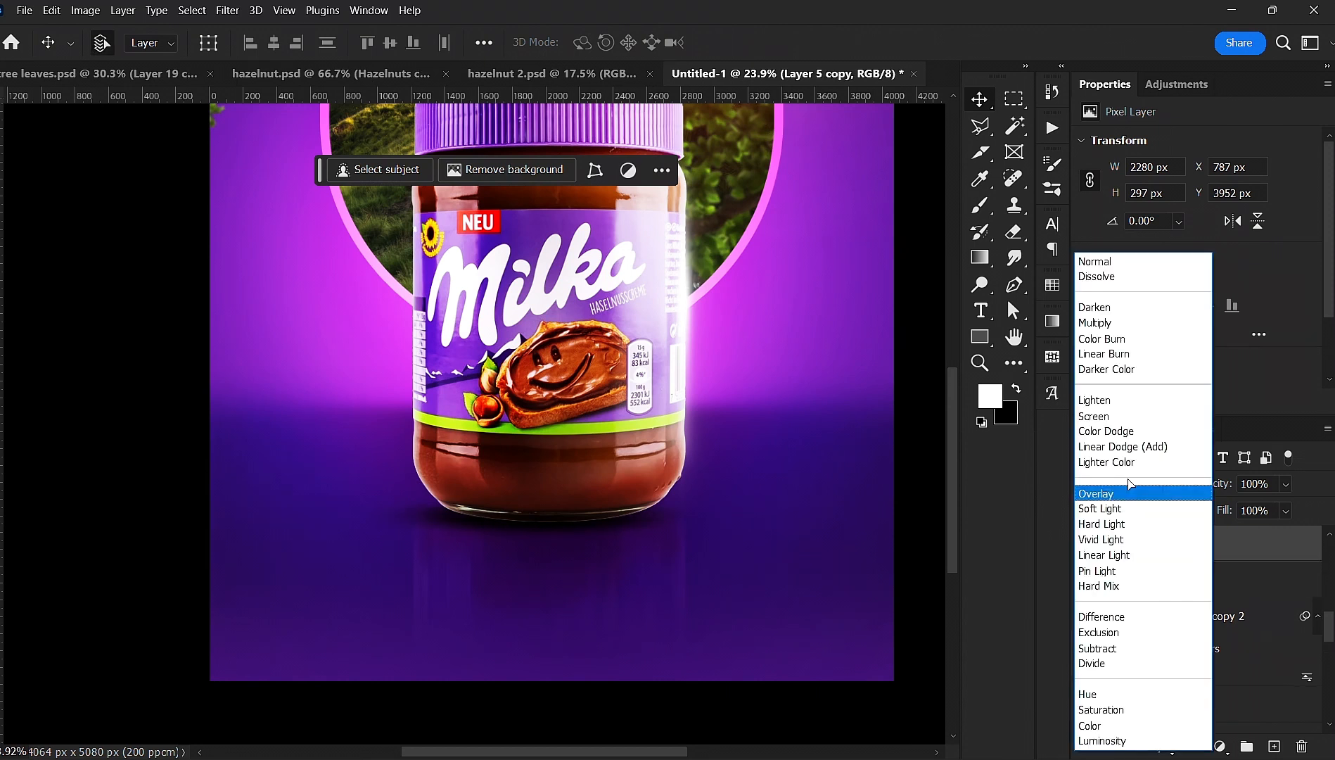
click(1110, 271)
drag(1242, 556, 1217, 598)
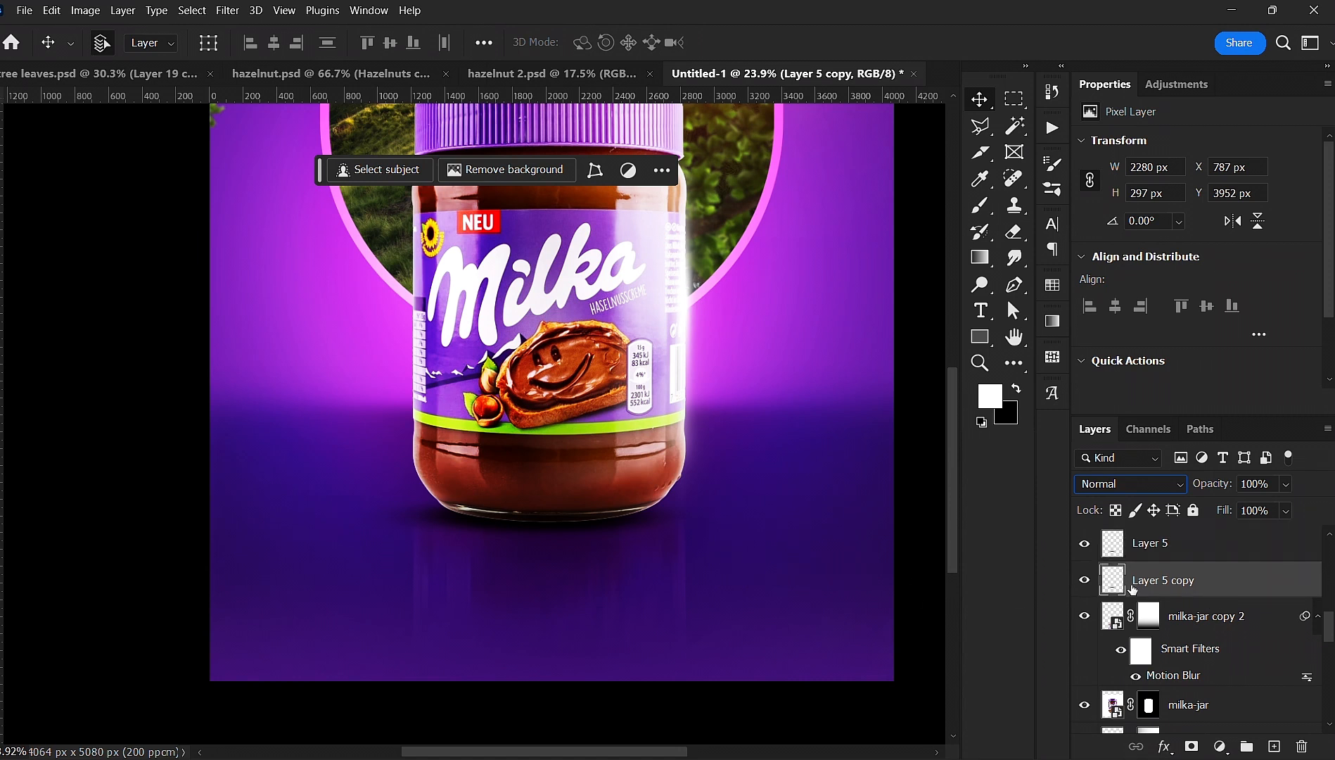
drag(1232, 517, 1158, 544)
- Move the milka-jar copy 2 reflection up to about Y 3876 px, closer to the jar's base
click(916, 692)
click(665, 570)
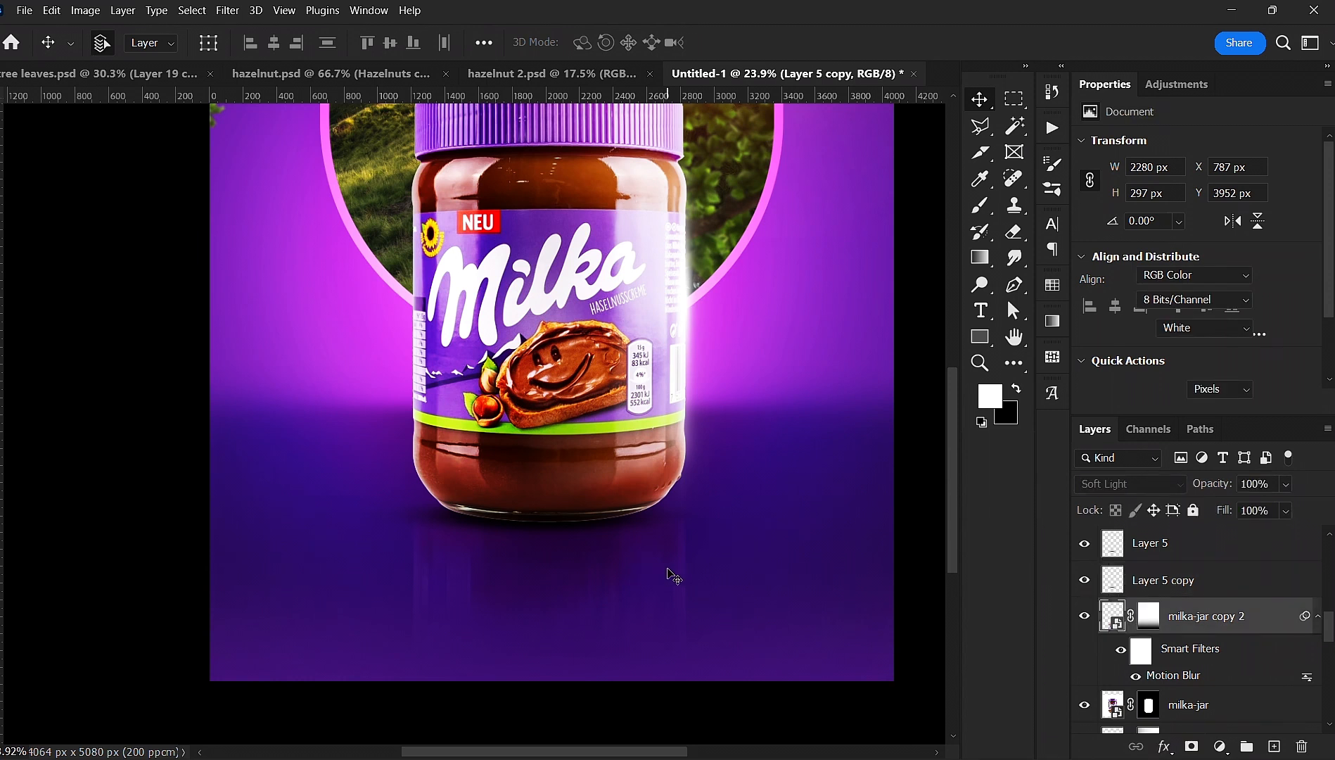
mouse_move(665, 570)
mouse_down()
mouse_move(664, 595)
mouse_move(665, 563)
mouse_up()
scroll(664, 560, down, 4)
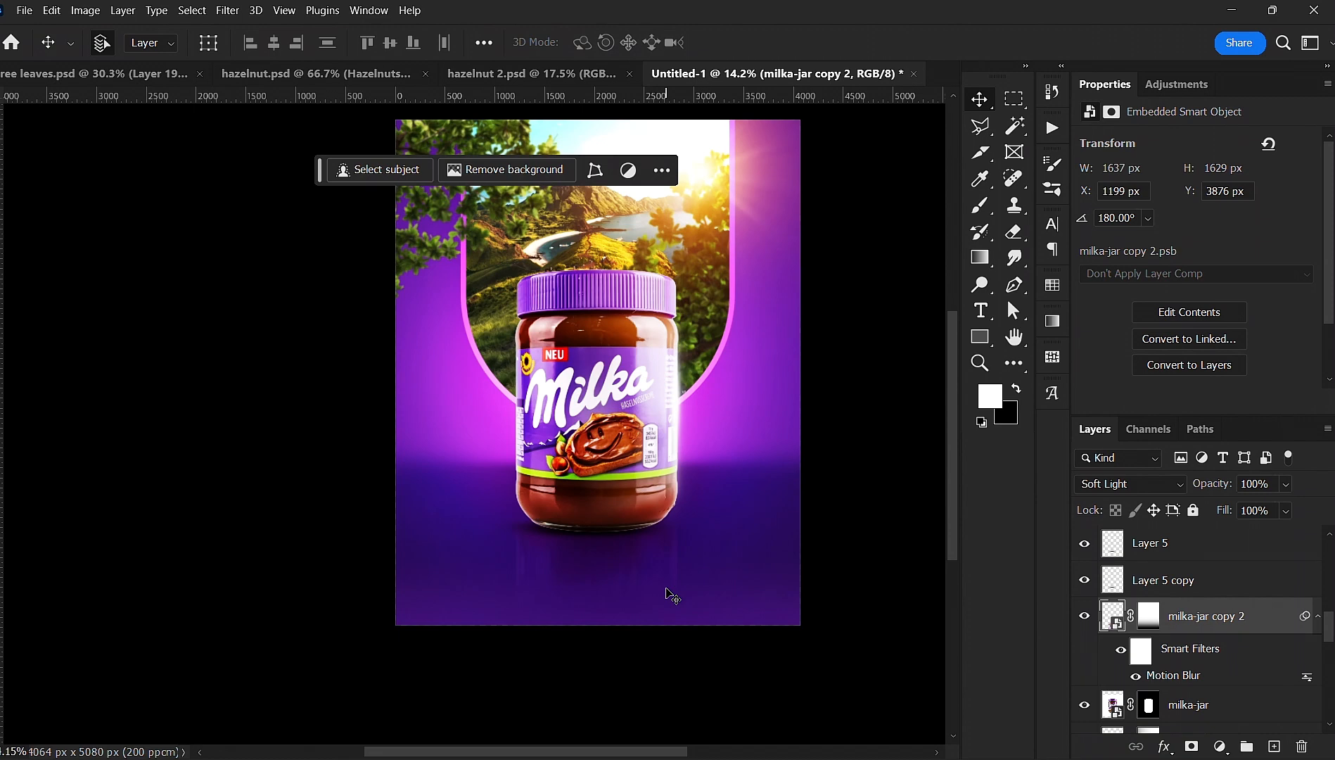
- Paint black on the milka-jar copy 2 reflection's layer mask with a soft 700 px brush to fade its lower edges
click(1145, 619)
scroll(634, 557, up, 2)
key(b)
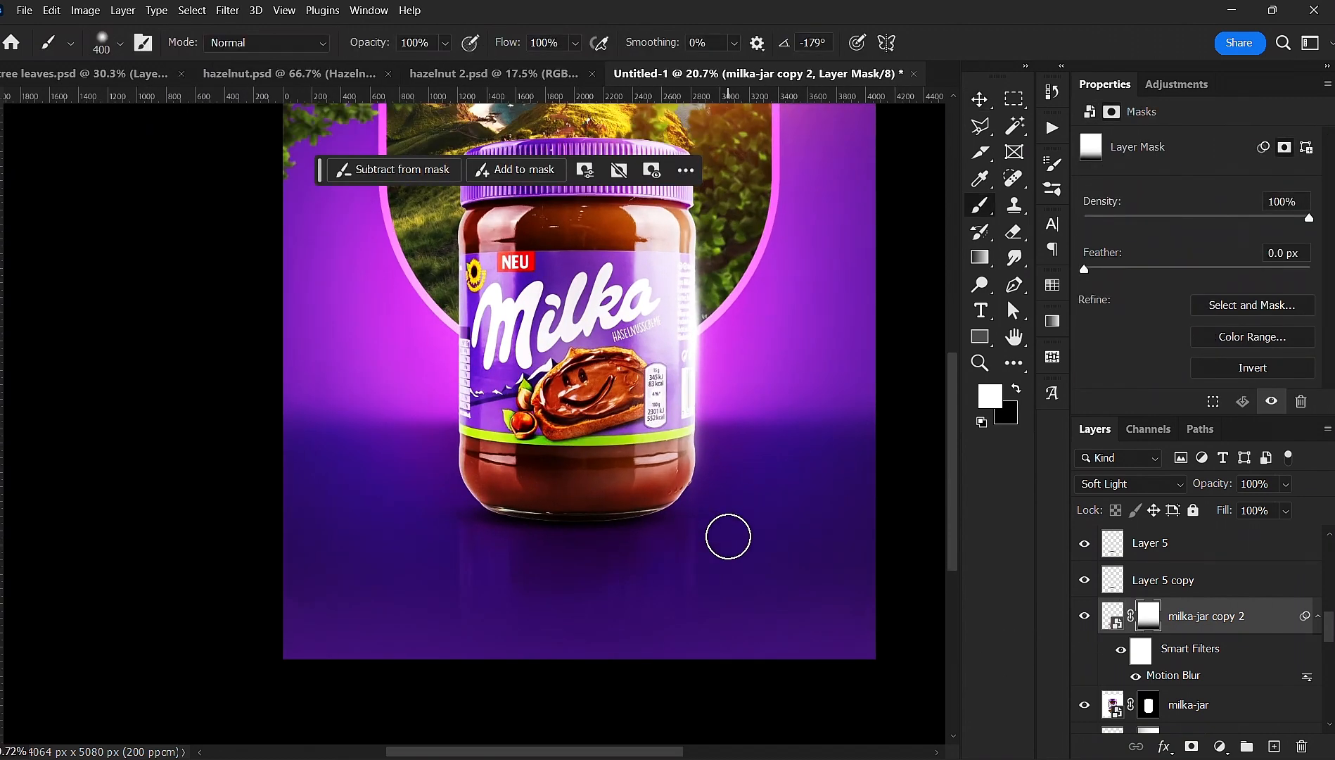
key(x)
key(bracketright)
key(bracketright)
key(bracketright)
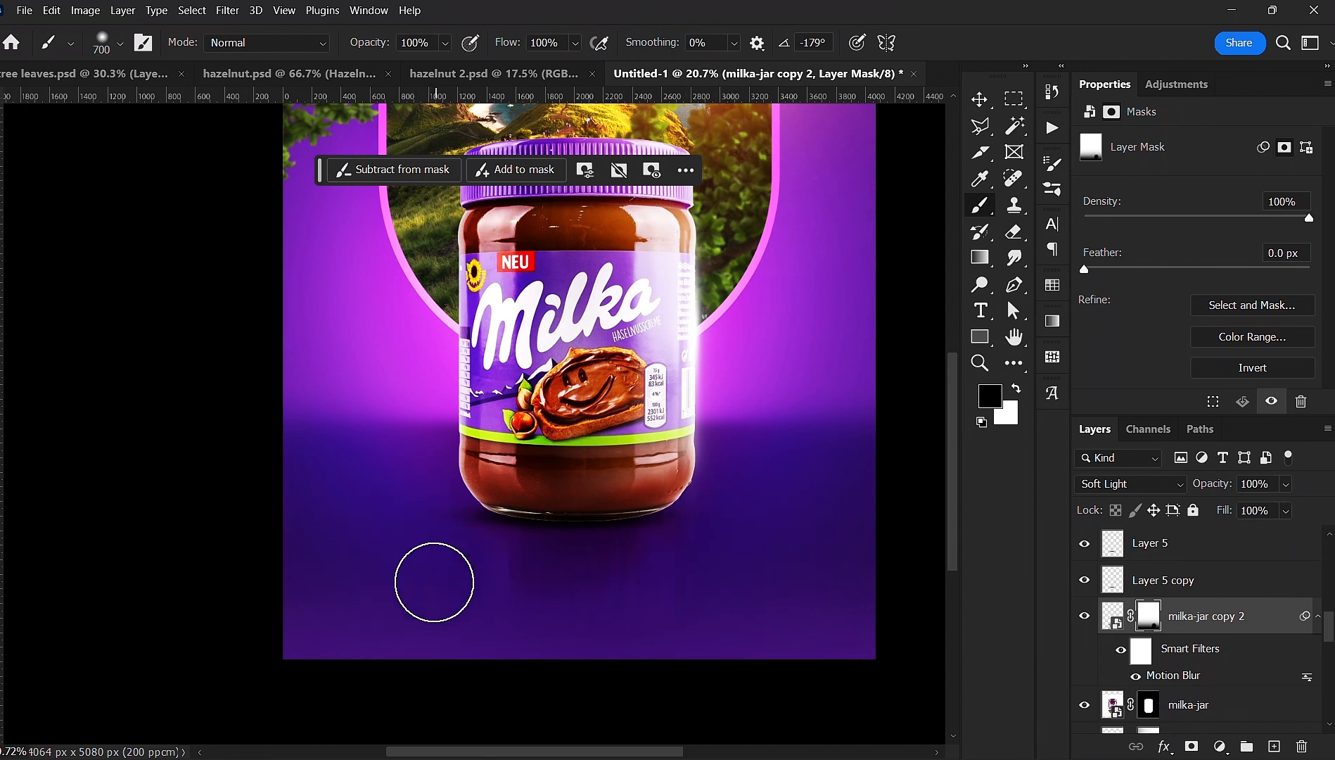
key(v)
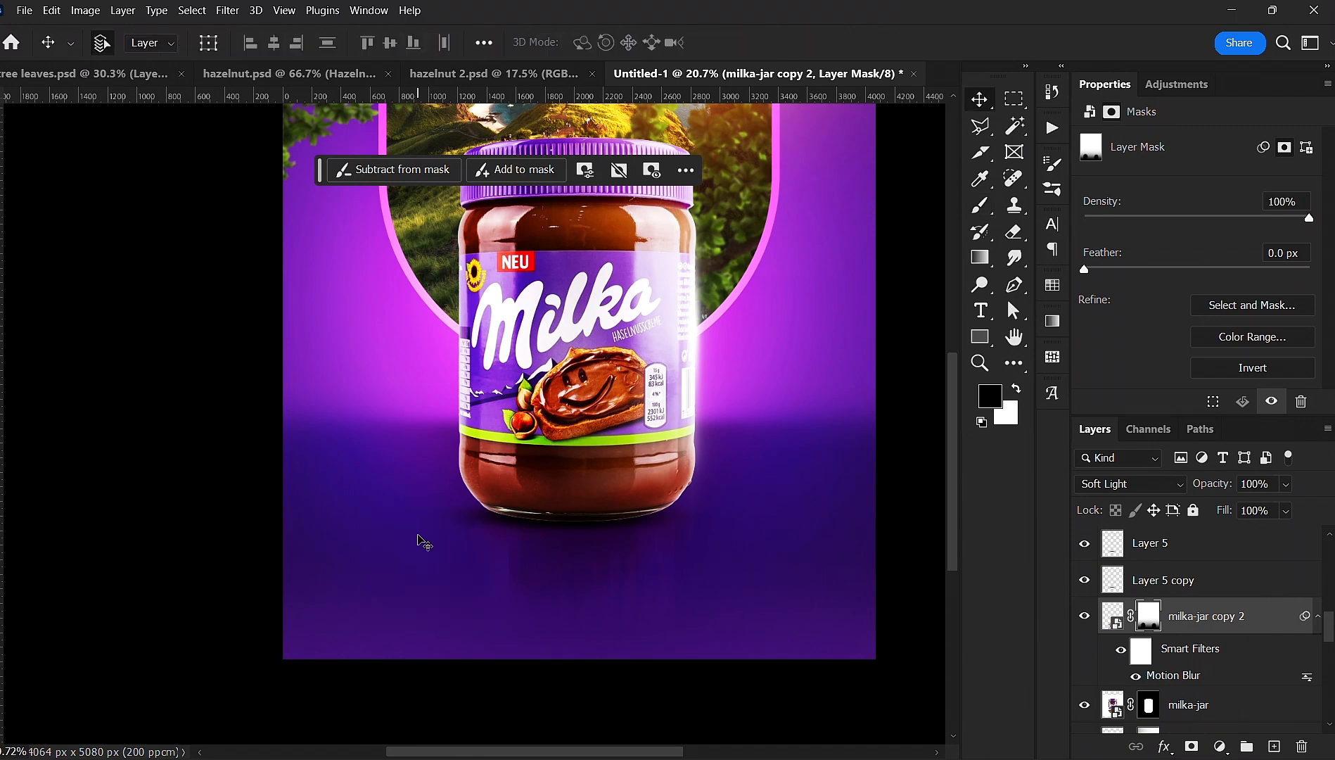
scroll(533, 538, down, 6)
scroll(545, 528, up, 1)
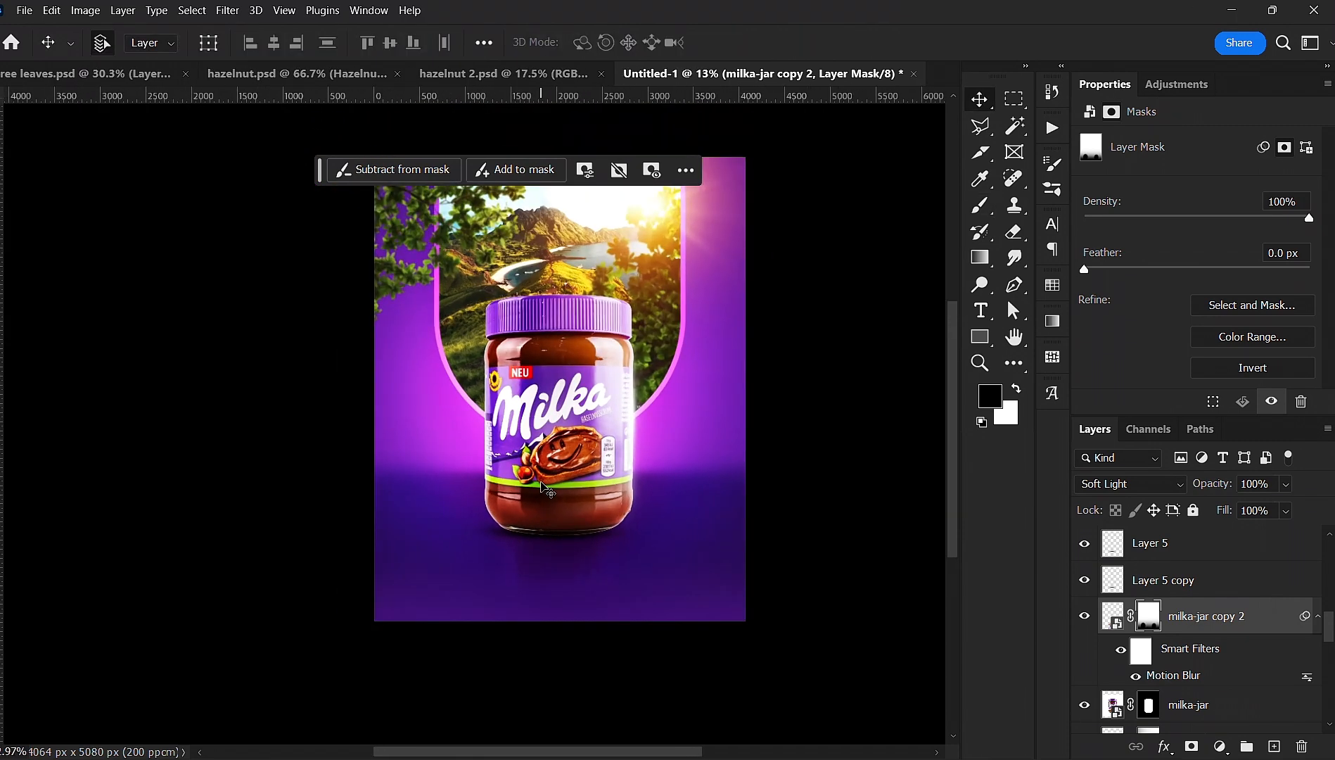
drag(550, 482, 563, 525)
scroll(598, 560, up, 1)
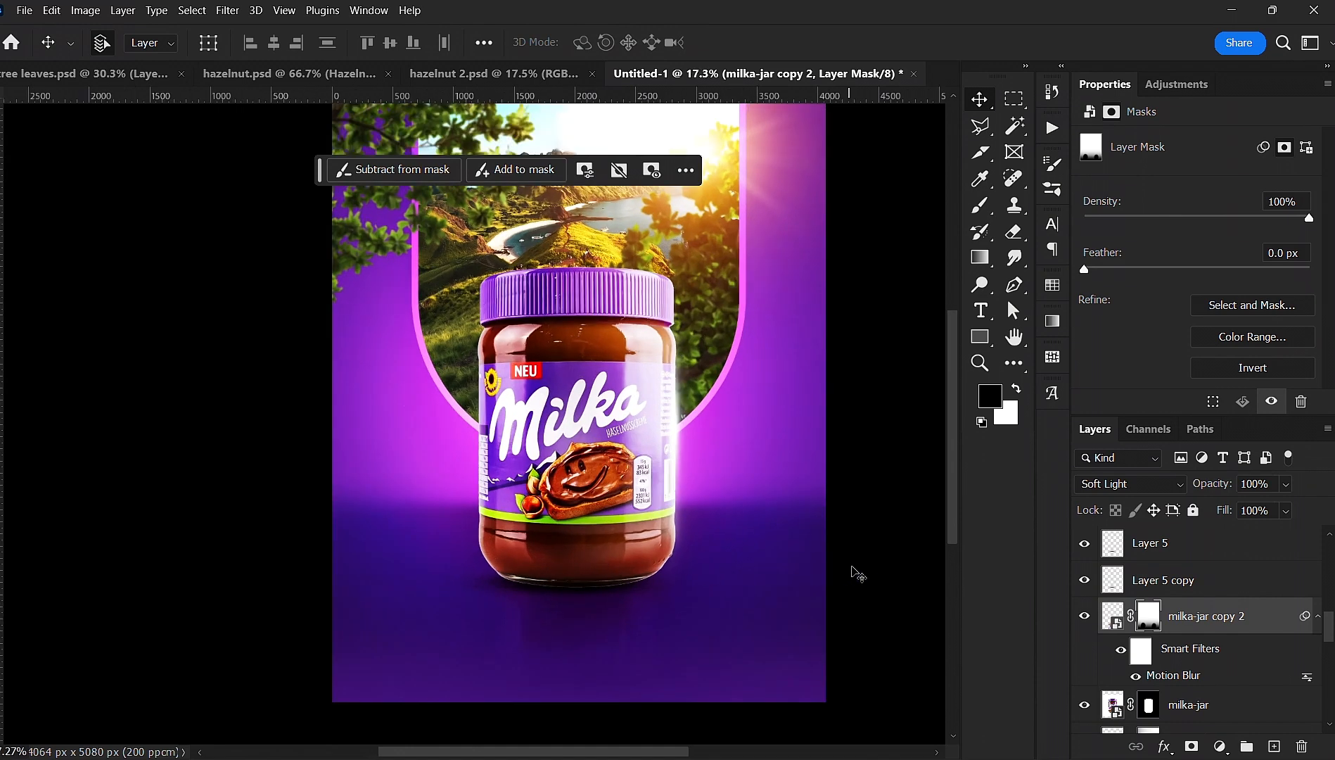
- Copy the bowl of hazelnuts from hazelnut.psd into the Untitled-1 poster, near the jar's base
click(849, 572)
click(276, 74)
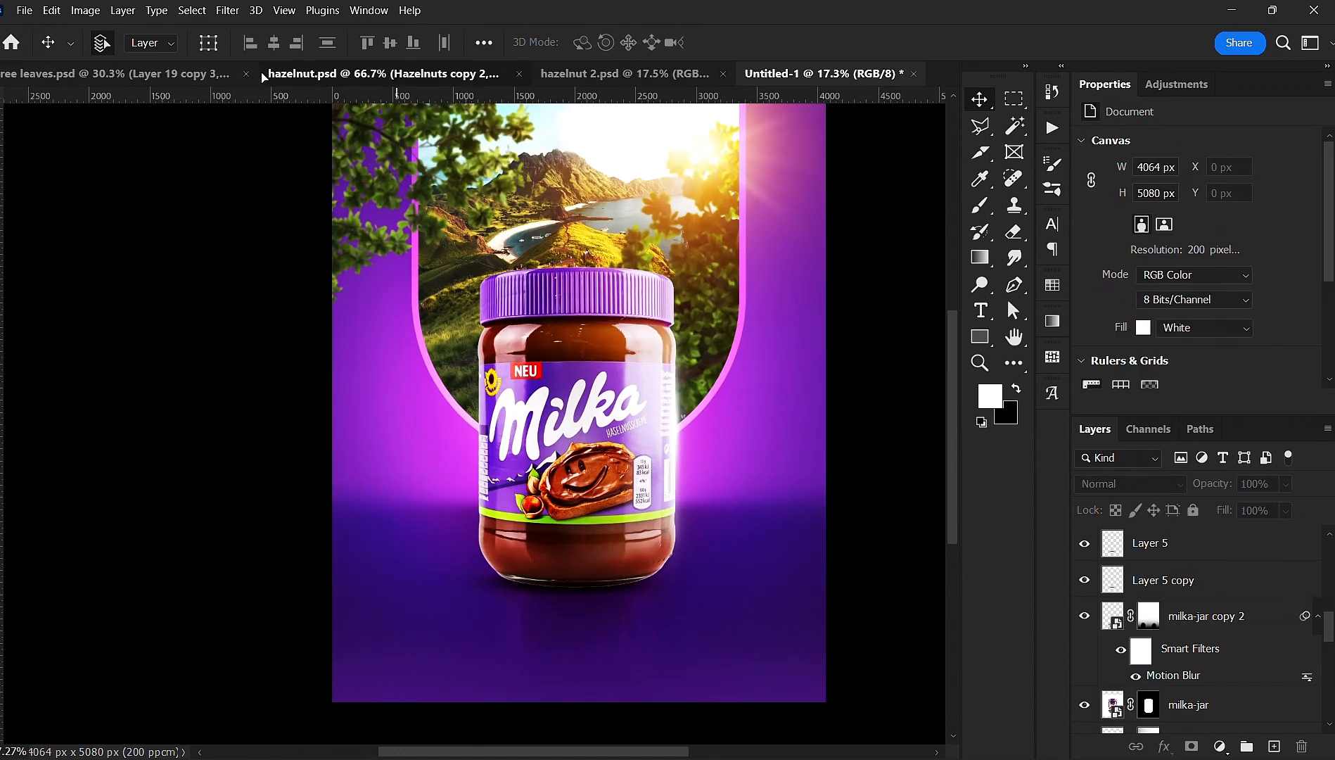
drag(409, 447, 603, 579)
scroll(603, 579, up, 1)
drag(512, 597, 468, 571)
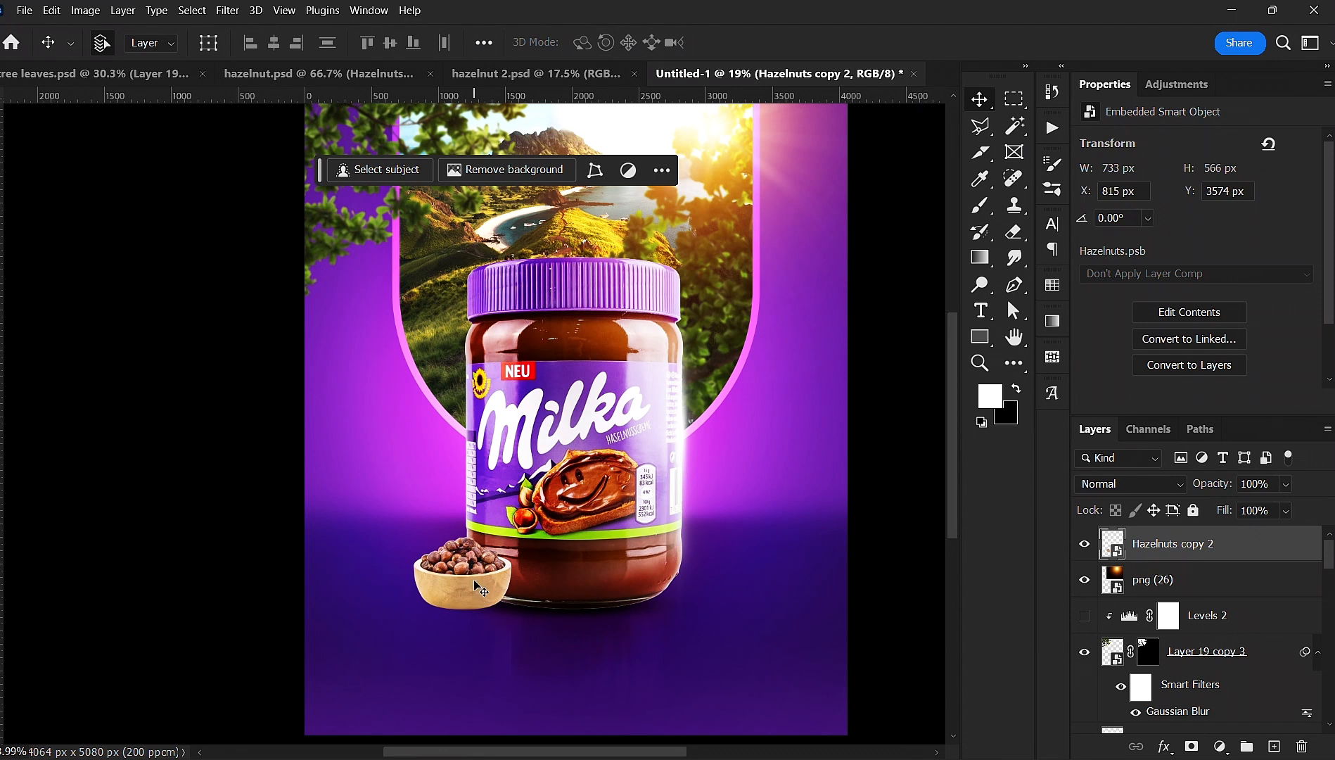
- Place the hazelnut bowl in front of the jar's lower right and enlarge it proportionally to about 1122 × 865 px
drag(481, 589, 712, 586)
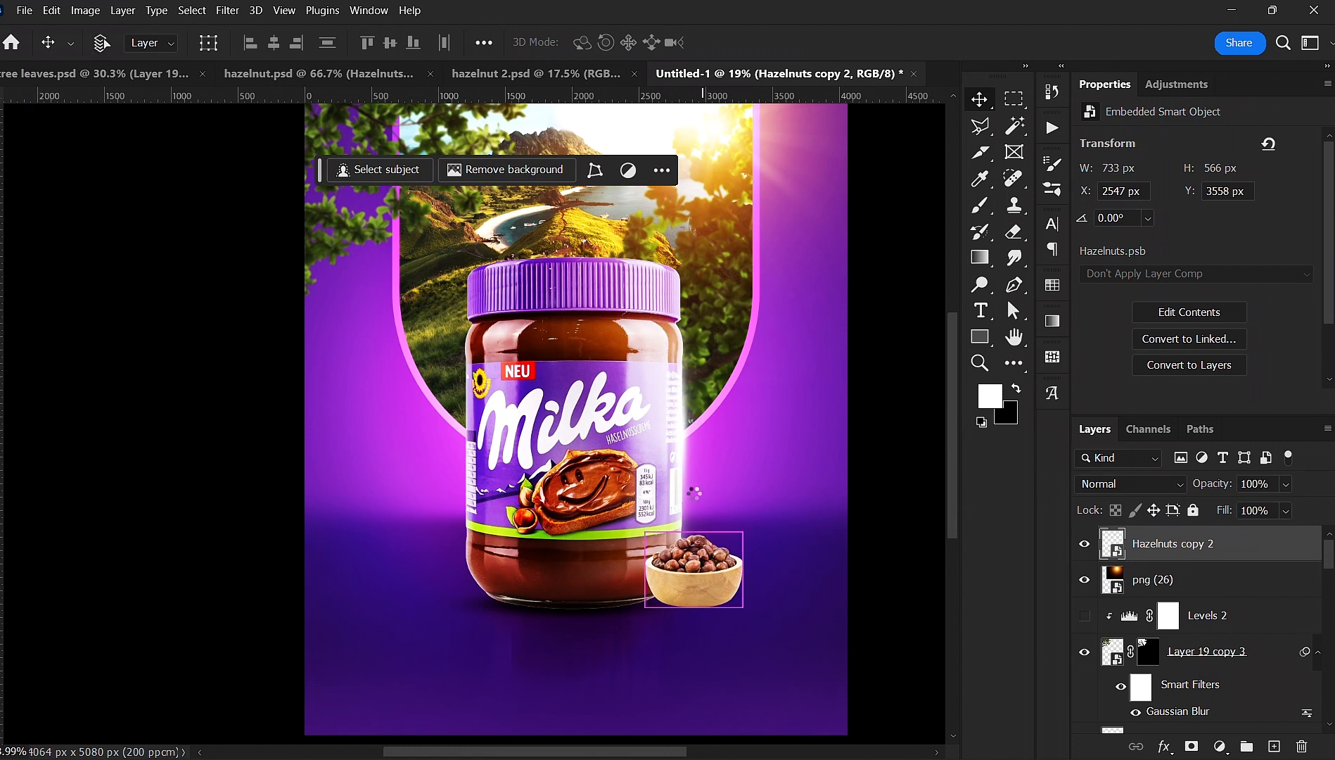
key(ctrl+t)
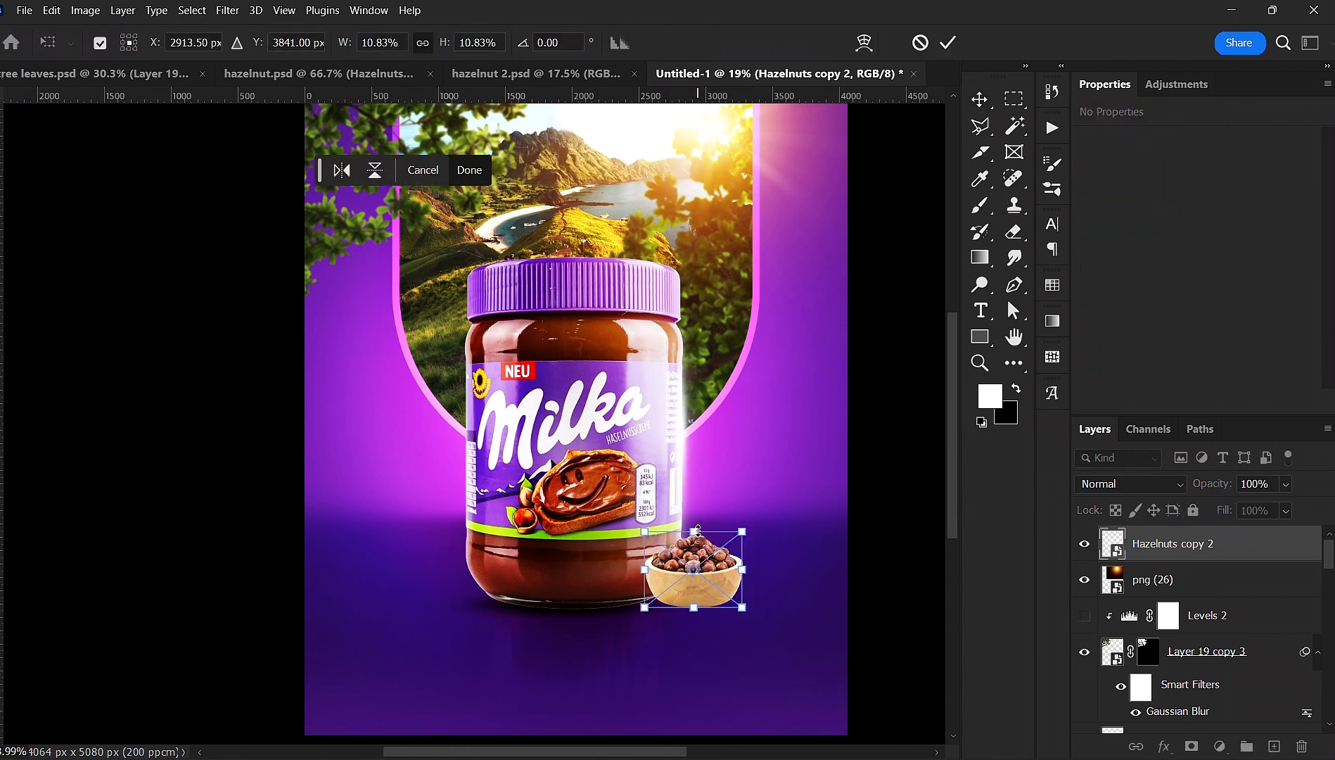
drag(697, 528, 698, 492)
drag(698, 536, 701, 550)
key(Return)
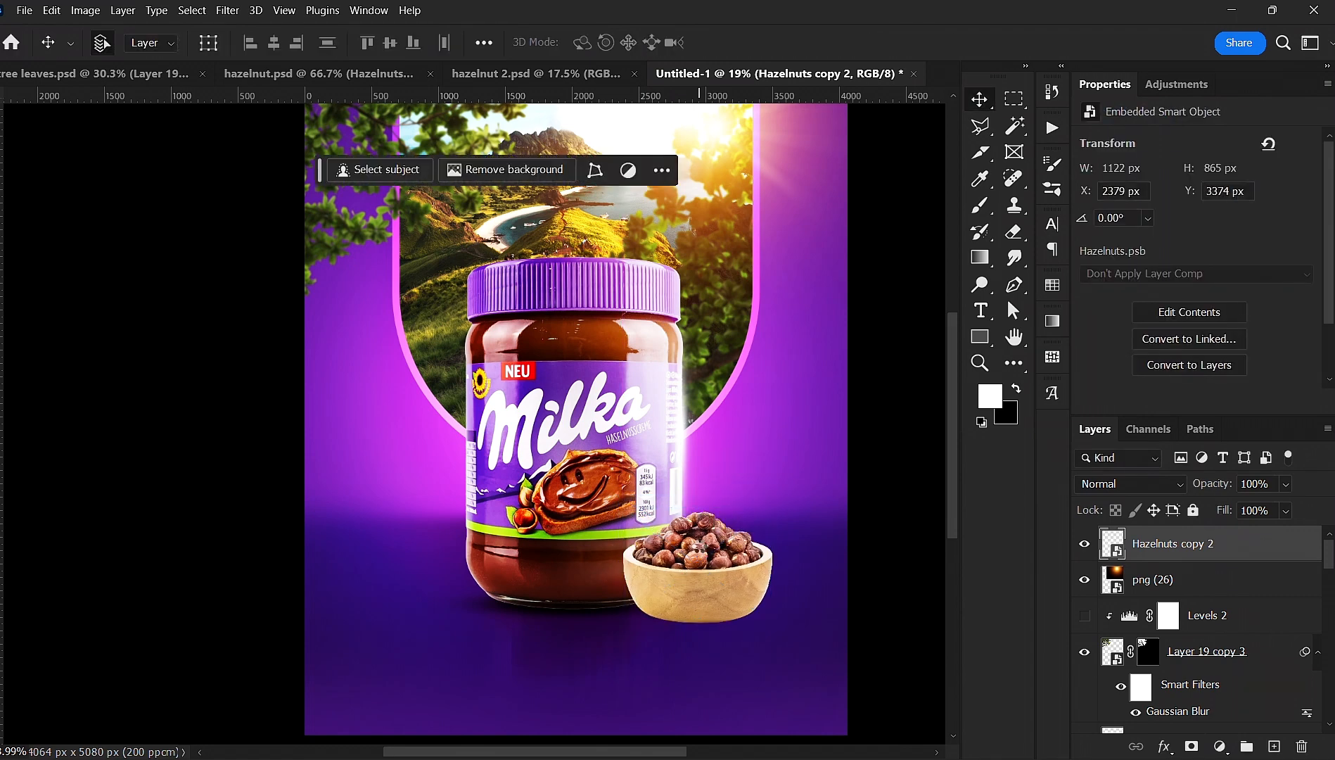
- Add a new layer below Hazelnuts copy 2 and stamp a soft black 700 px brush dab under the bowl
scroll(697, 590, up, 3)
drag(696, 590, 633, 524)
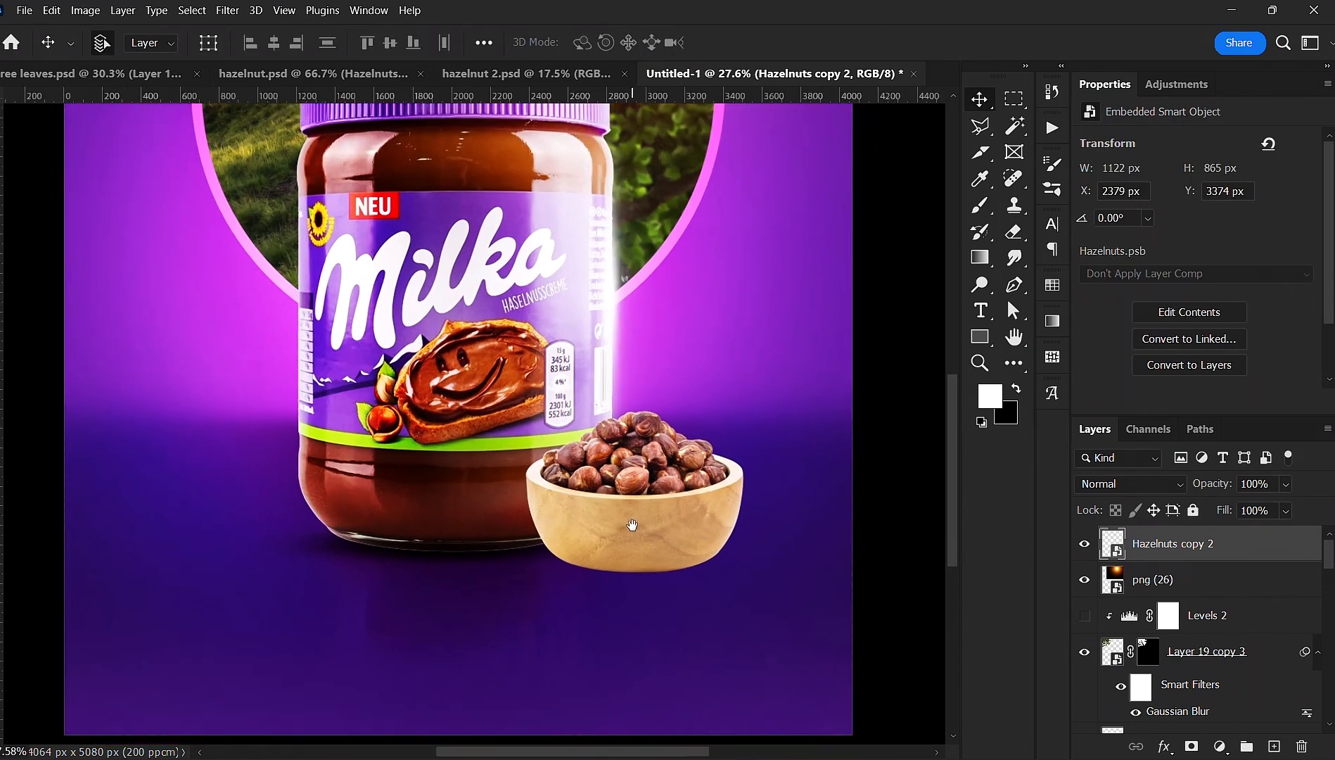
click(1274, 747)
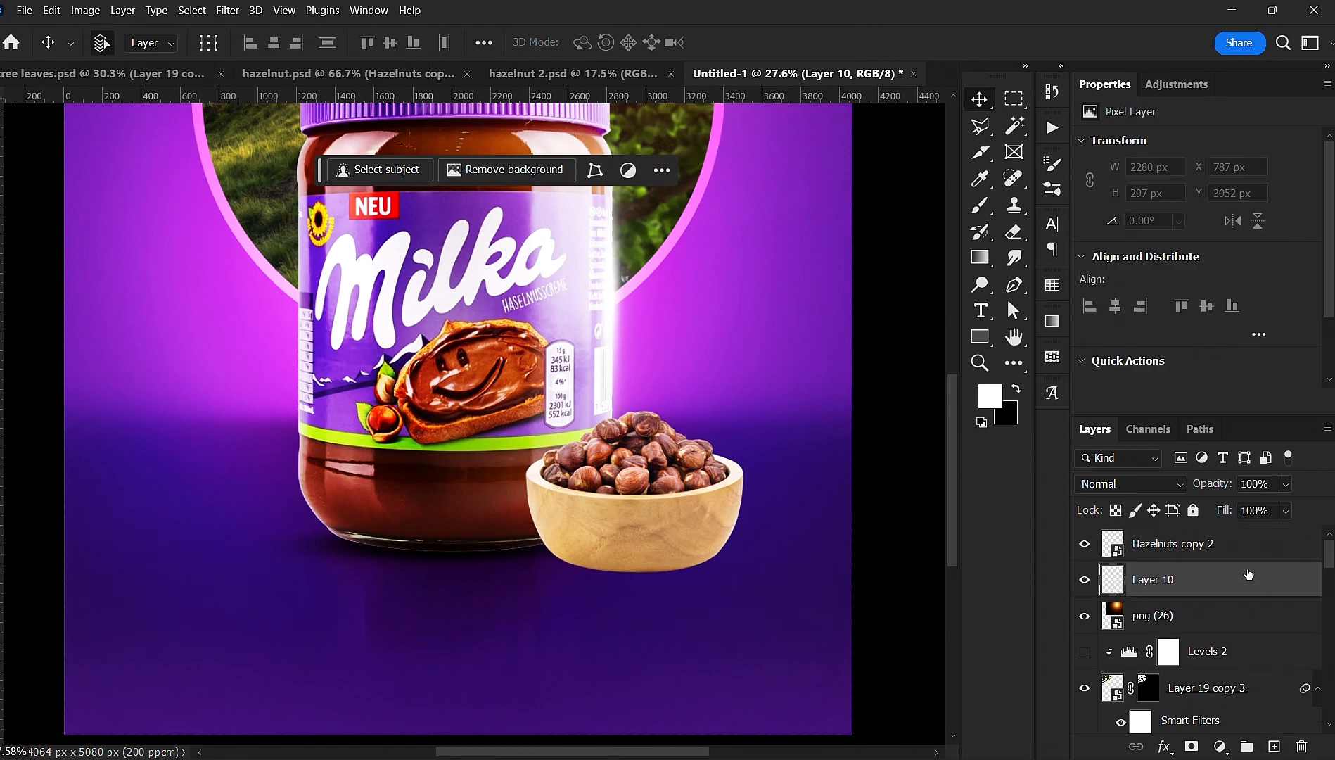
key(b)
scroll(658, 566, up, 1)
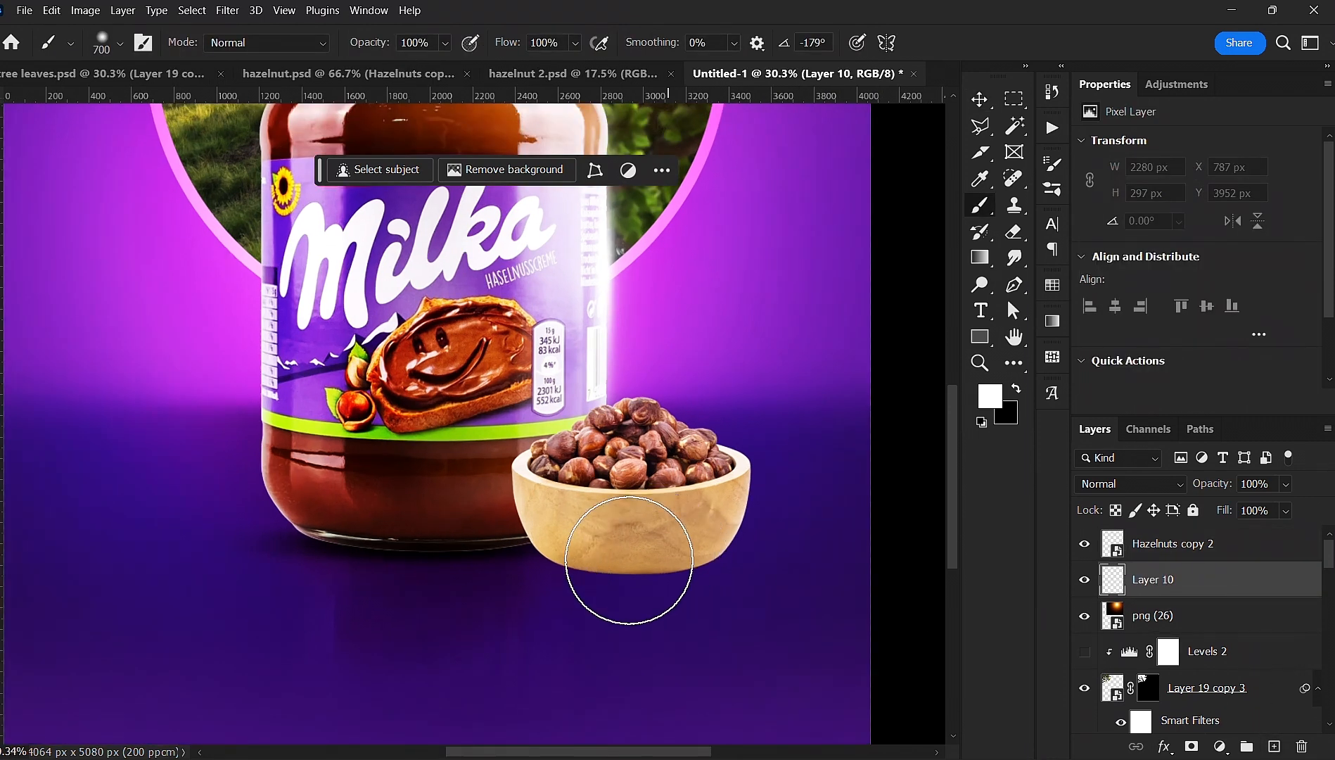
scroll(630, 558, up, 1)
key(x)
click(628, 562)
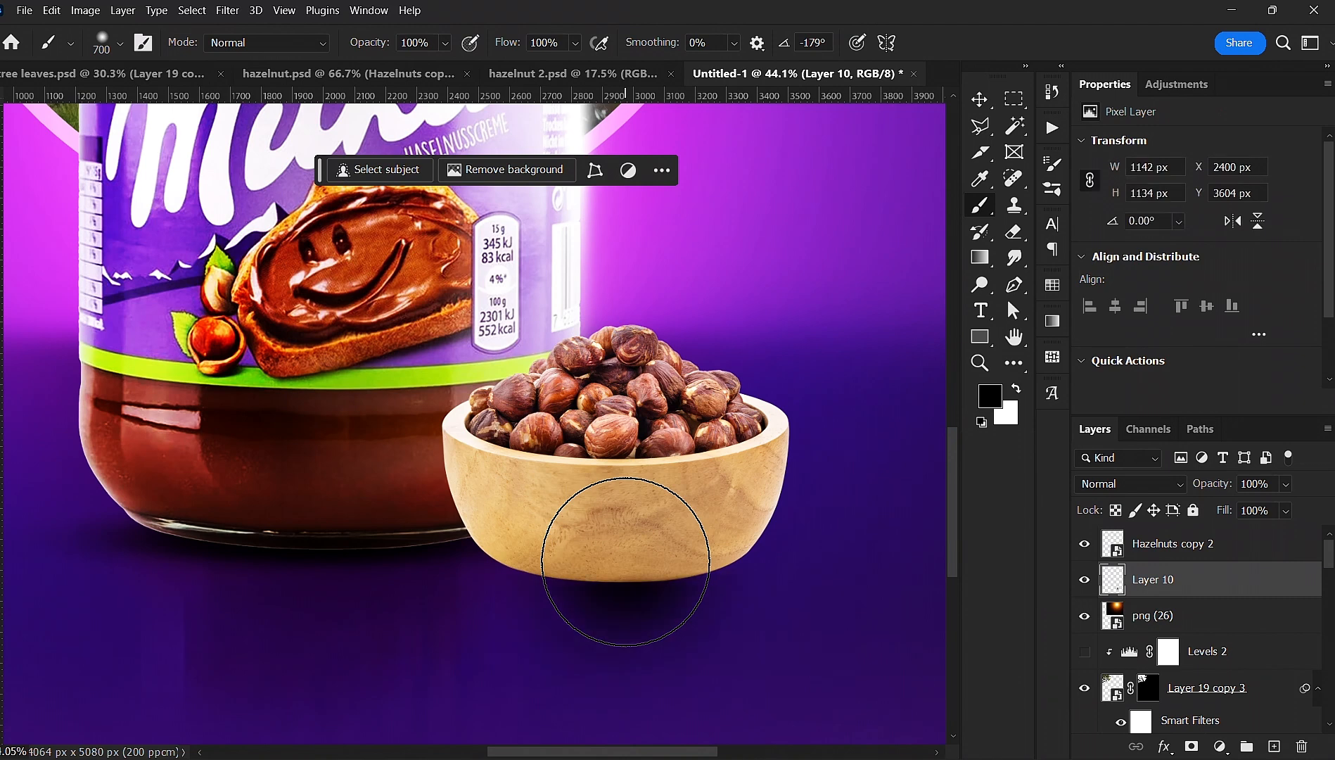
- Transform the Layer 10 dab into a contact shadow under the bowl, about 164% wide and 26% high
key(v)
key(ctrl+t)
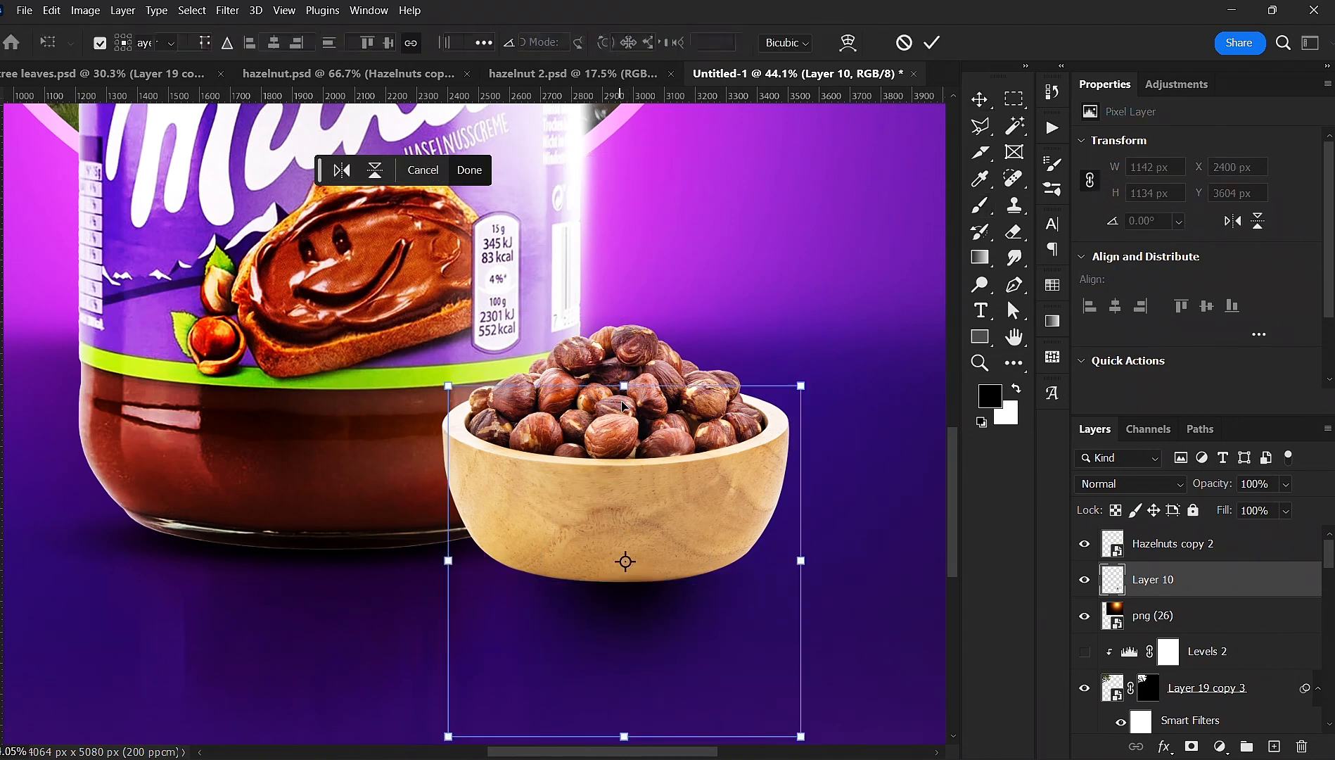
drag(624, 385, 619, 571)
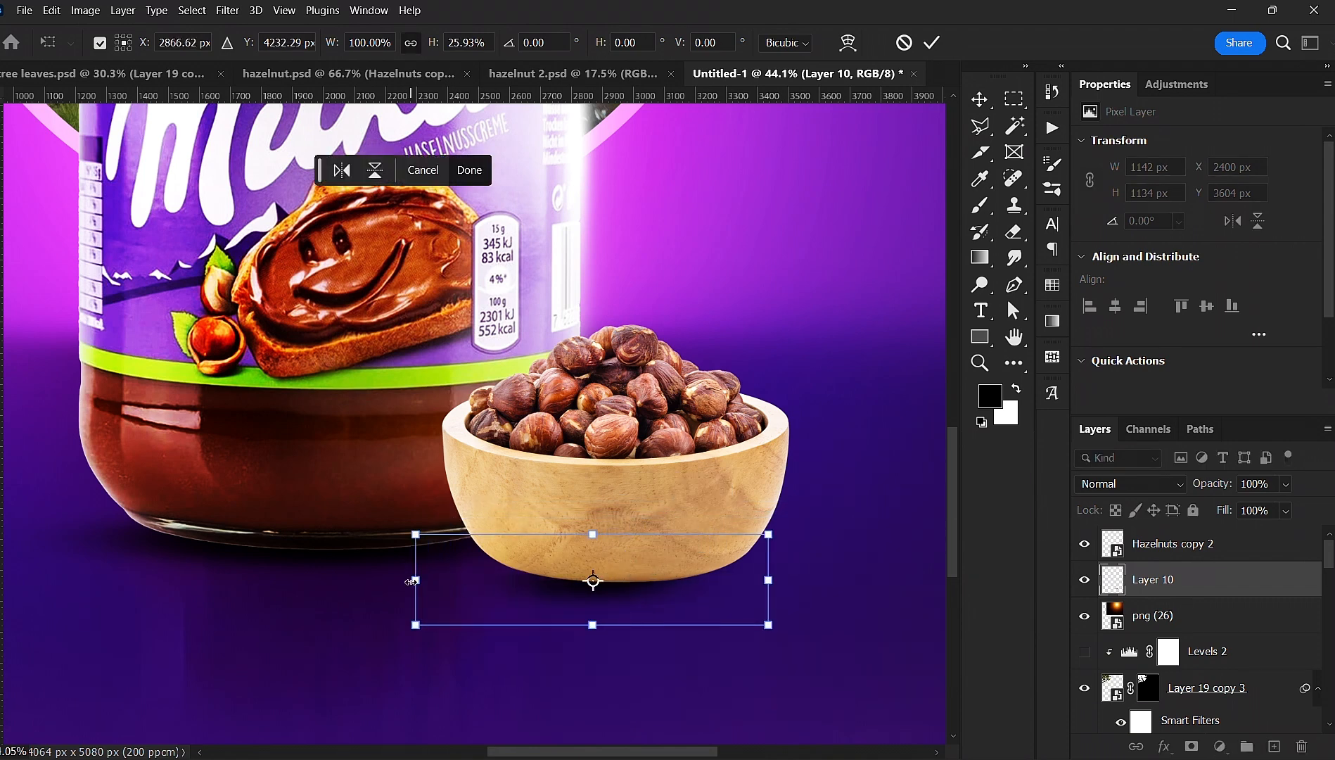
drag(411, 581, 185, 601)
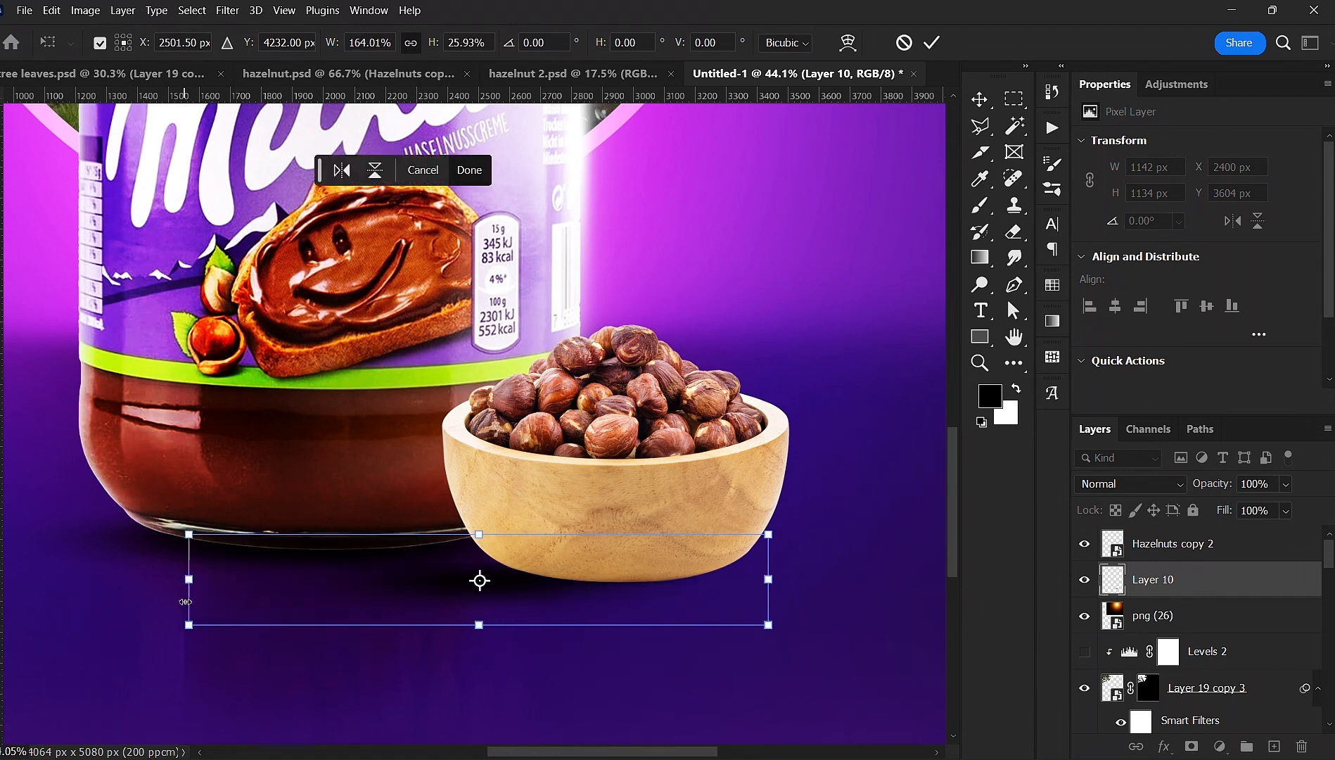
drag(578, 601, 658, 599)
scroll(660, 392, down, 5)
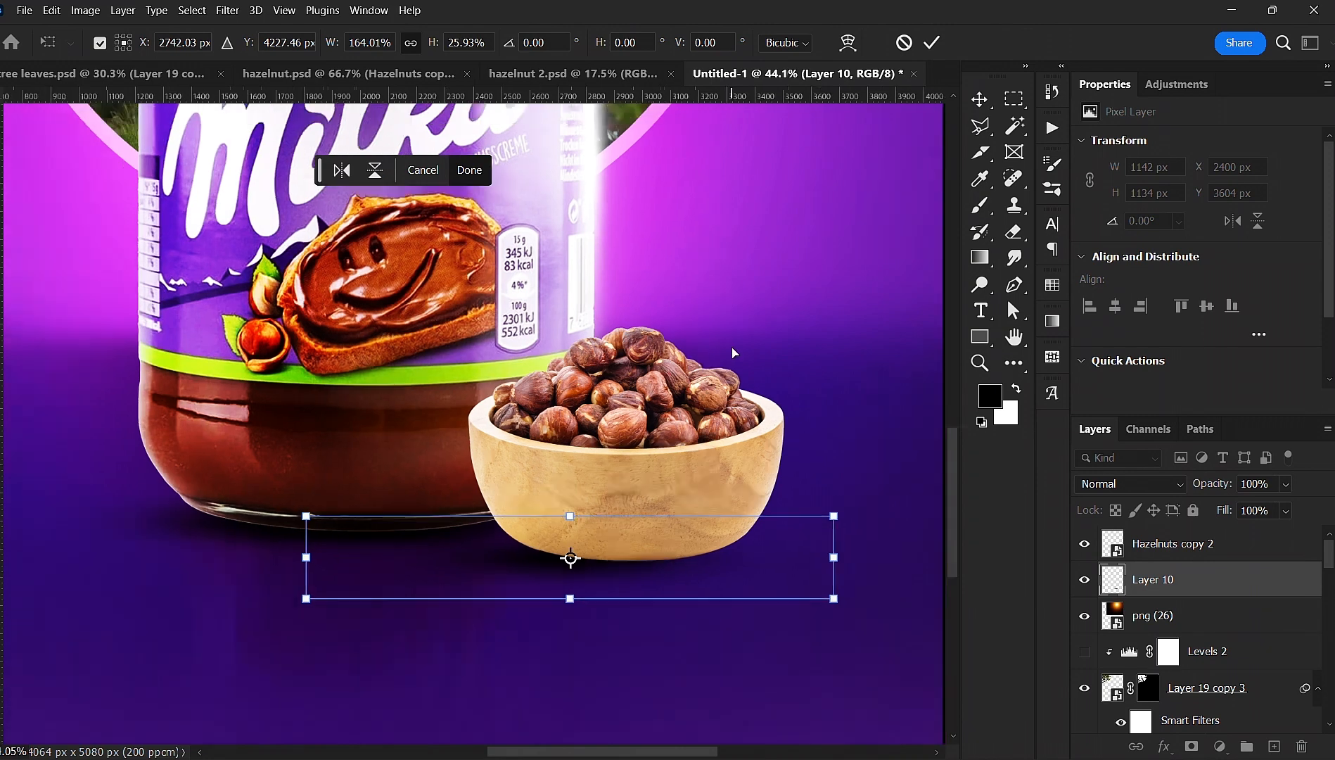
drag(660, 392, 527, 536)
key(Return)
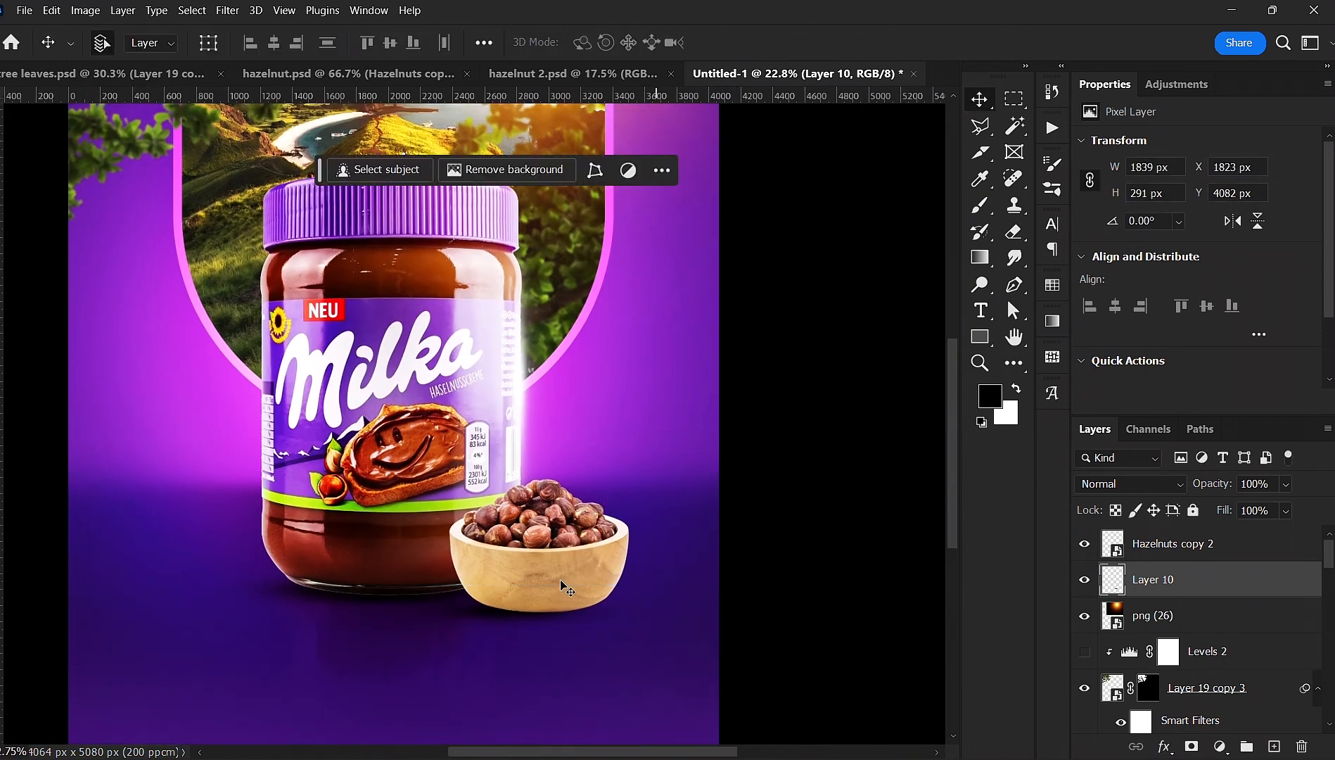
- Paint more black shadow under the bowl on Layer 10 with a flattened 700 px brush tip and set the brush angle to -175°
scroll(487, 635, up, 3)
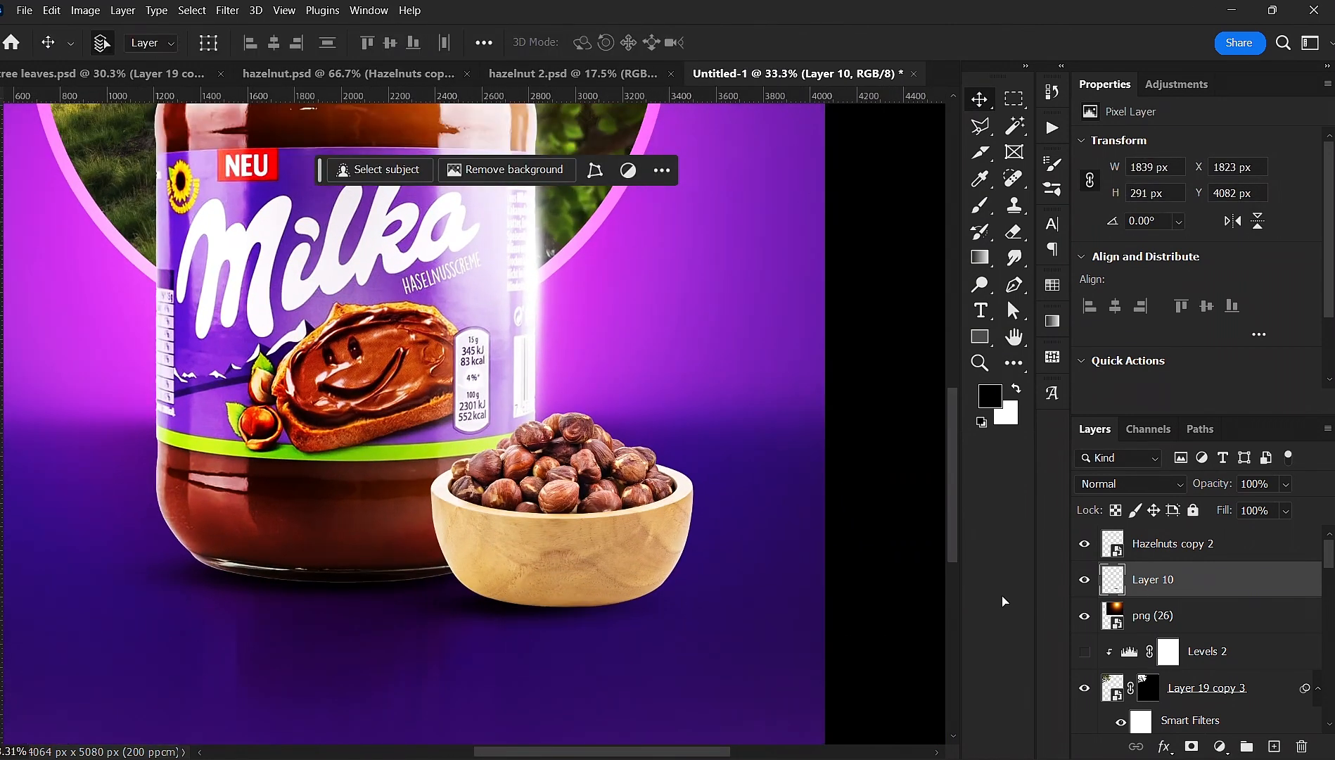
key(b)
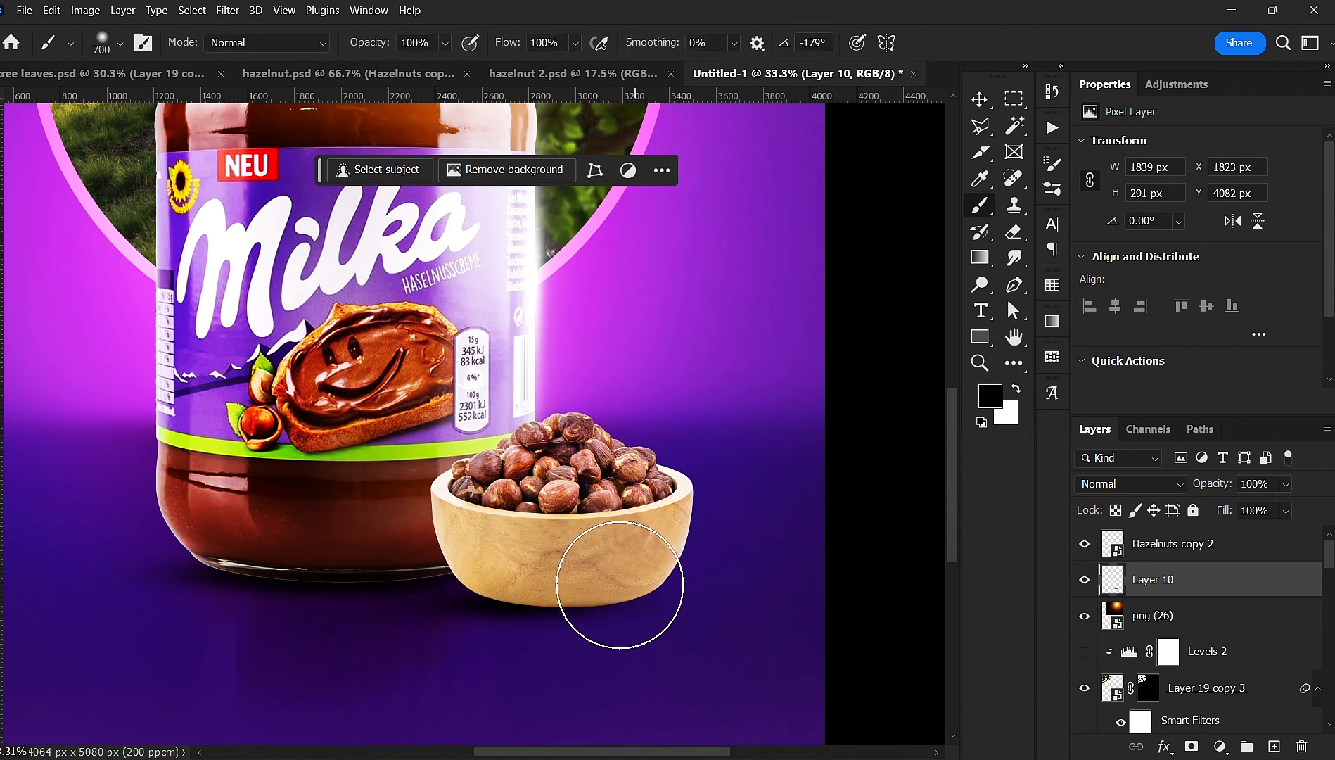
right_click(636, 562)
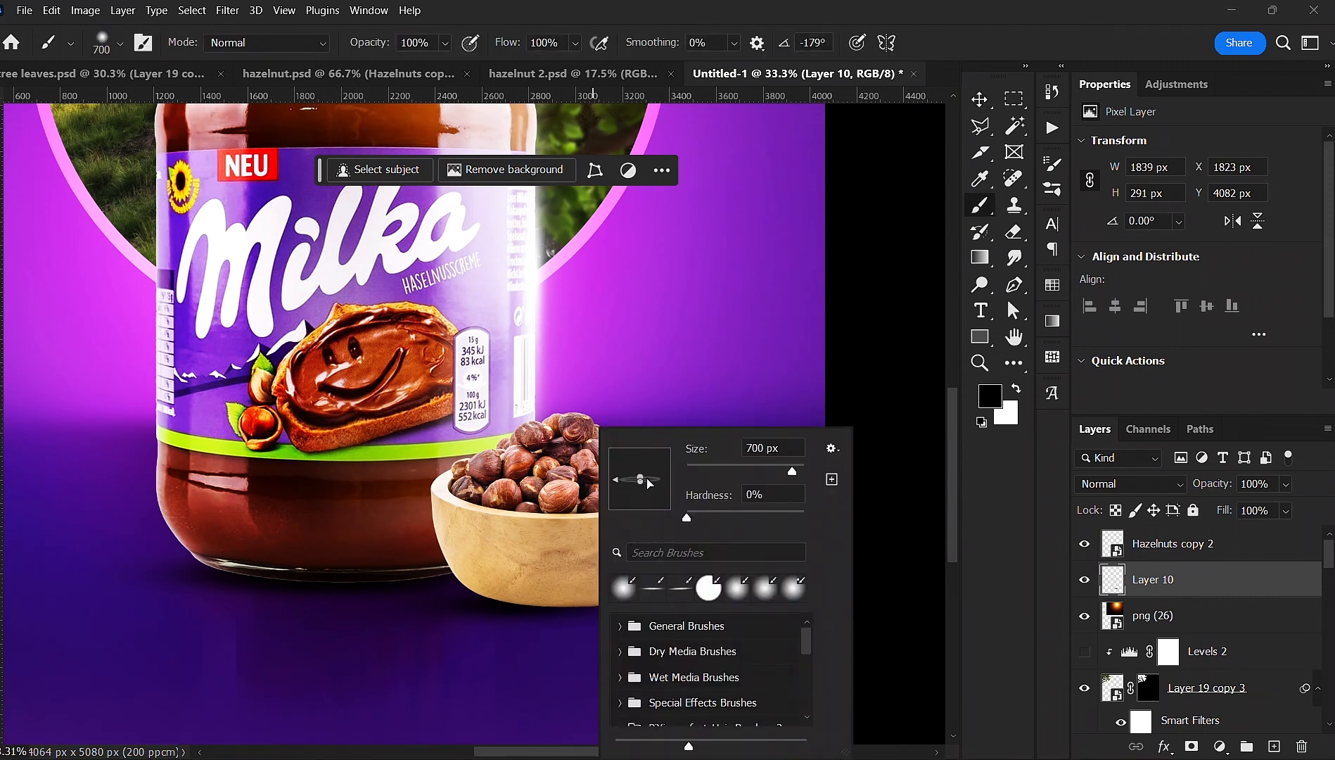
click(563, 578)
scroll(576, 605, up, 2)
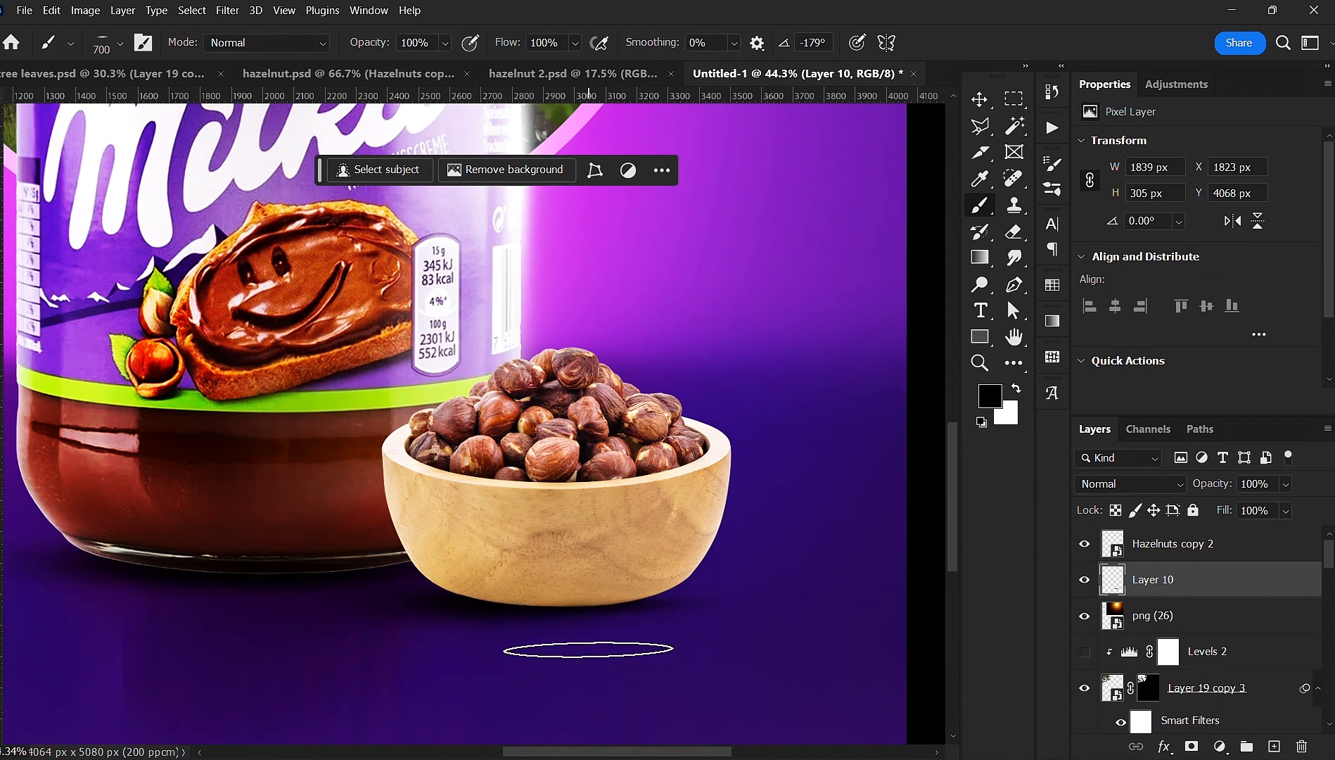
key(Left)
key(Left)
key(Left)
key(Left)
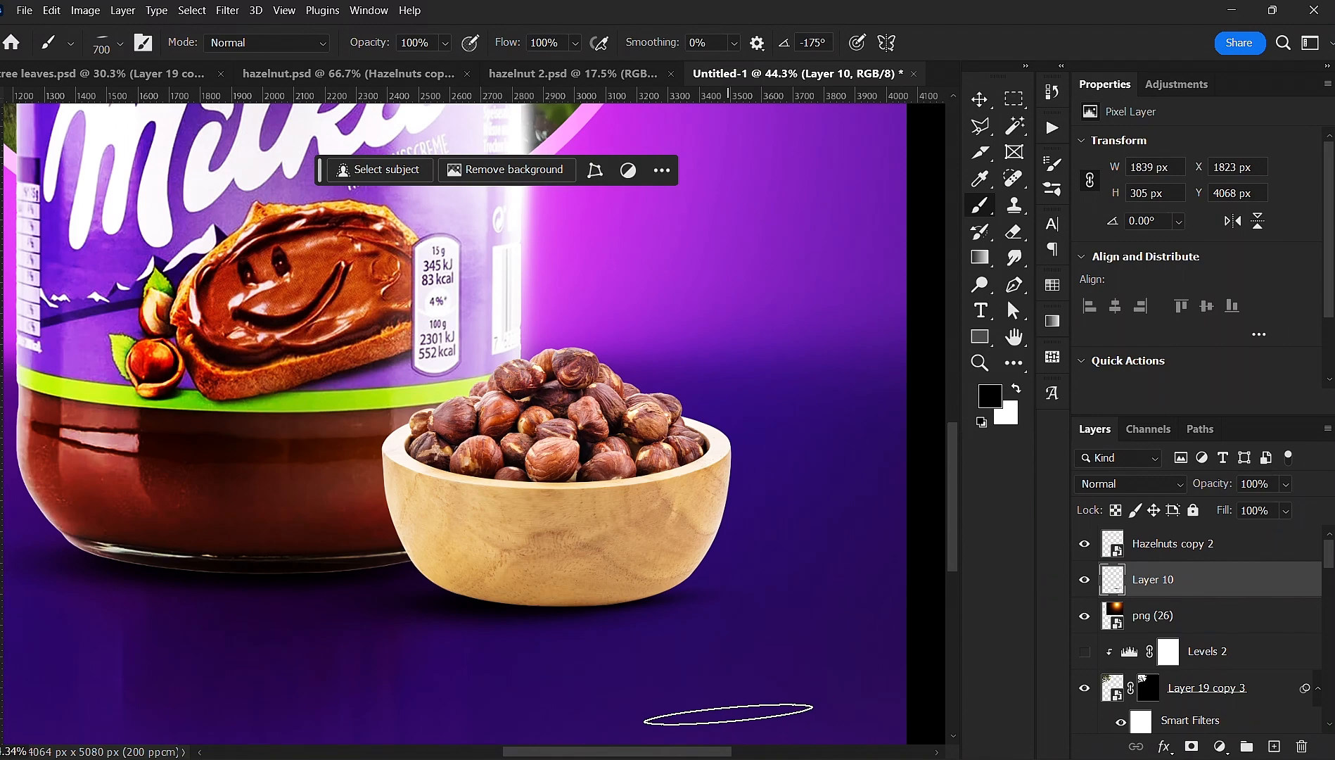
key(v)
- Erase the right end of the Layer 10 contact shadow where it extends past the bowl
scroll(641, 633, down, 3)
scroll(638, 635, up, 3)
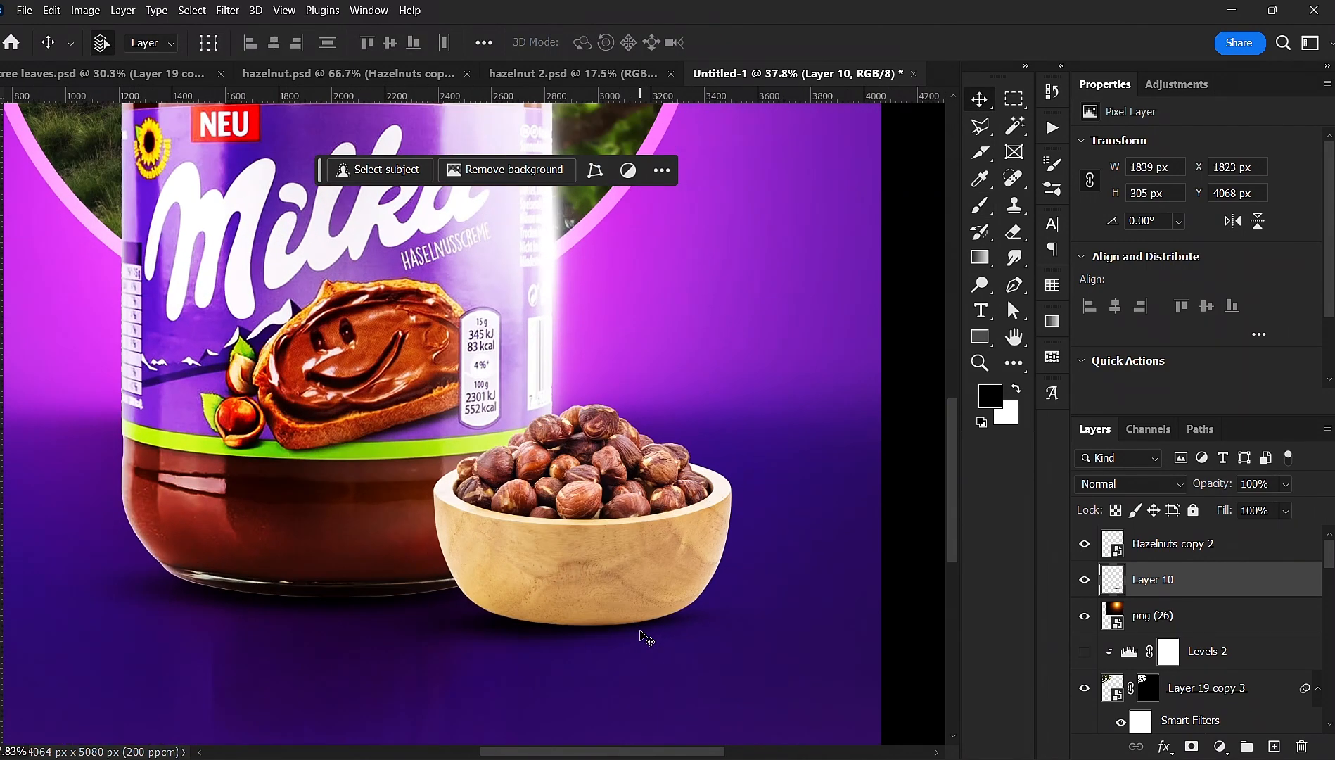
scroll(641, 632, up, 2)
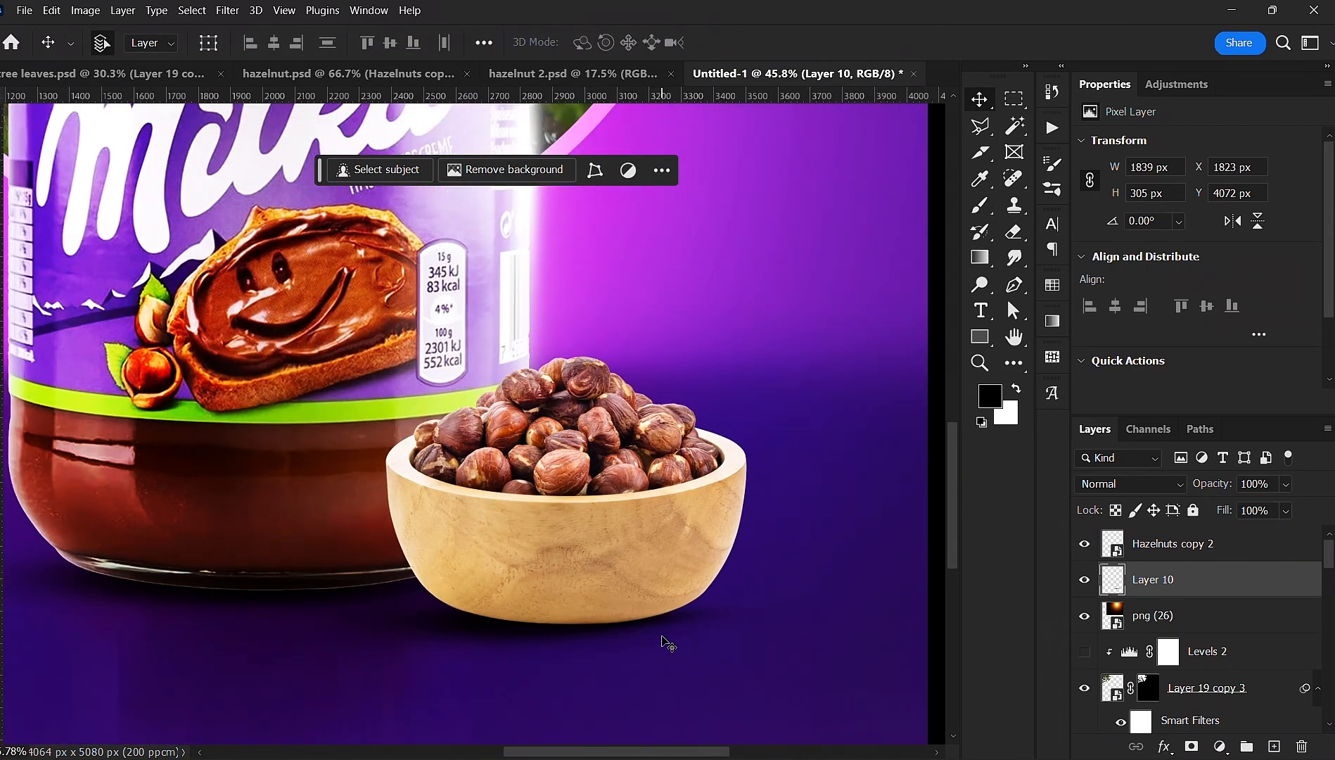
key(e)
mouse_move(724, 612)
mouse_down()
mouse_move(763, 595)
mouse_move(772, 611)
mouse_move(766, 597)
mouse_up()
key(v)
- Set the Layer 10 shadow's blend mode to Overlay and compare the poster with the layer hidden and shown
click(1130, 484)
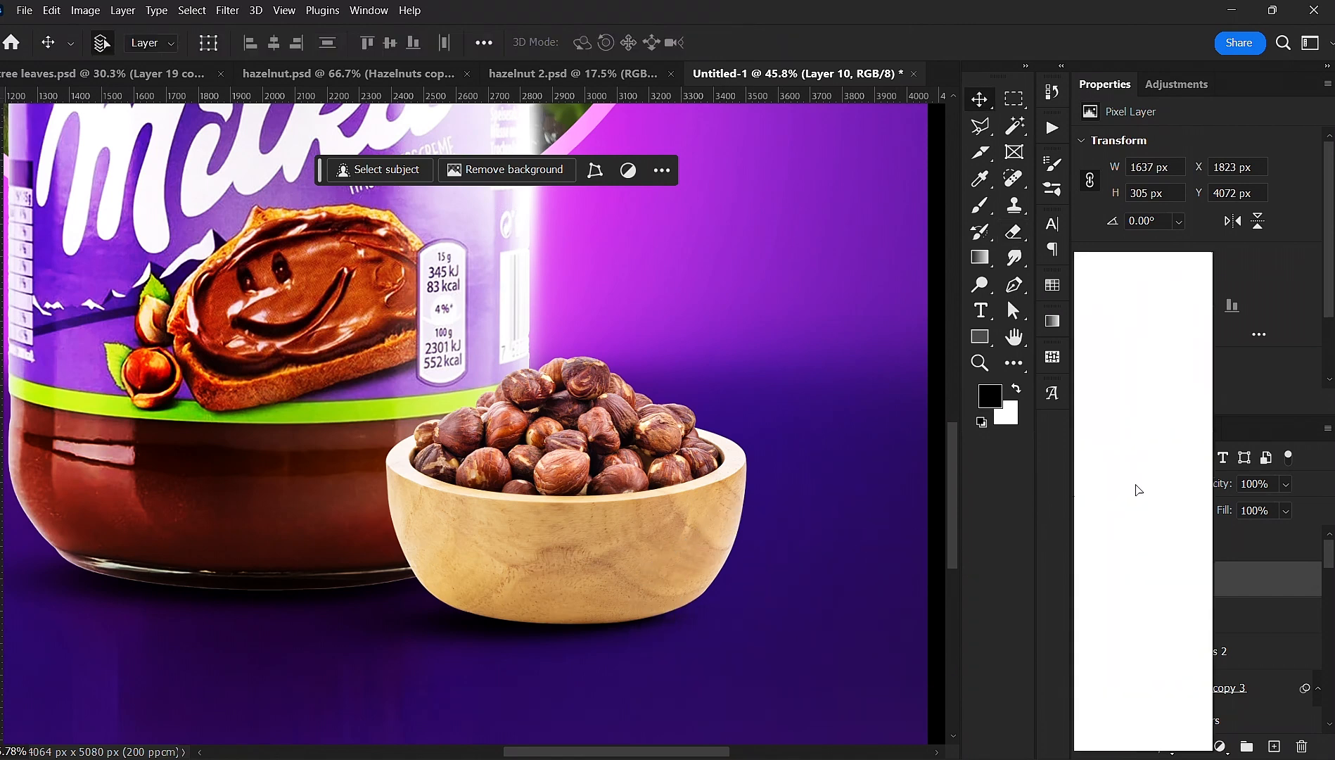
click(1131, 496)
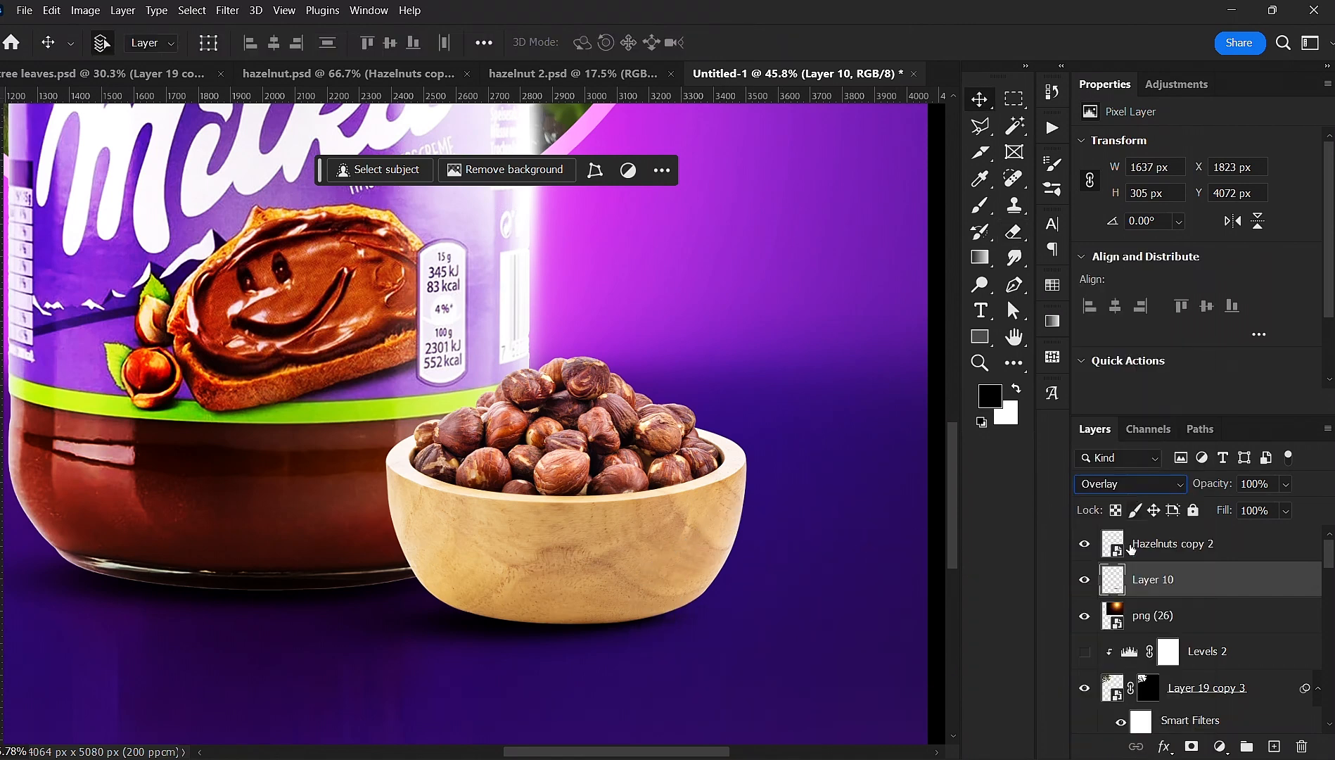
click(1084, 581)
click(1085, 581)
scroll(738, 524, down, 4)
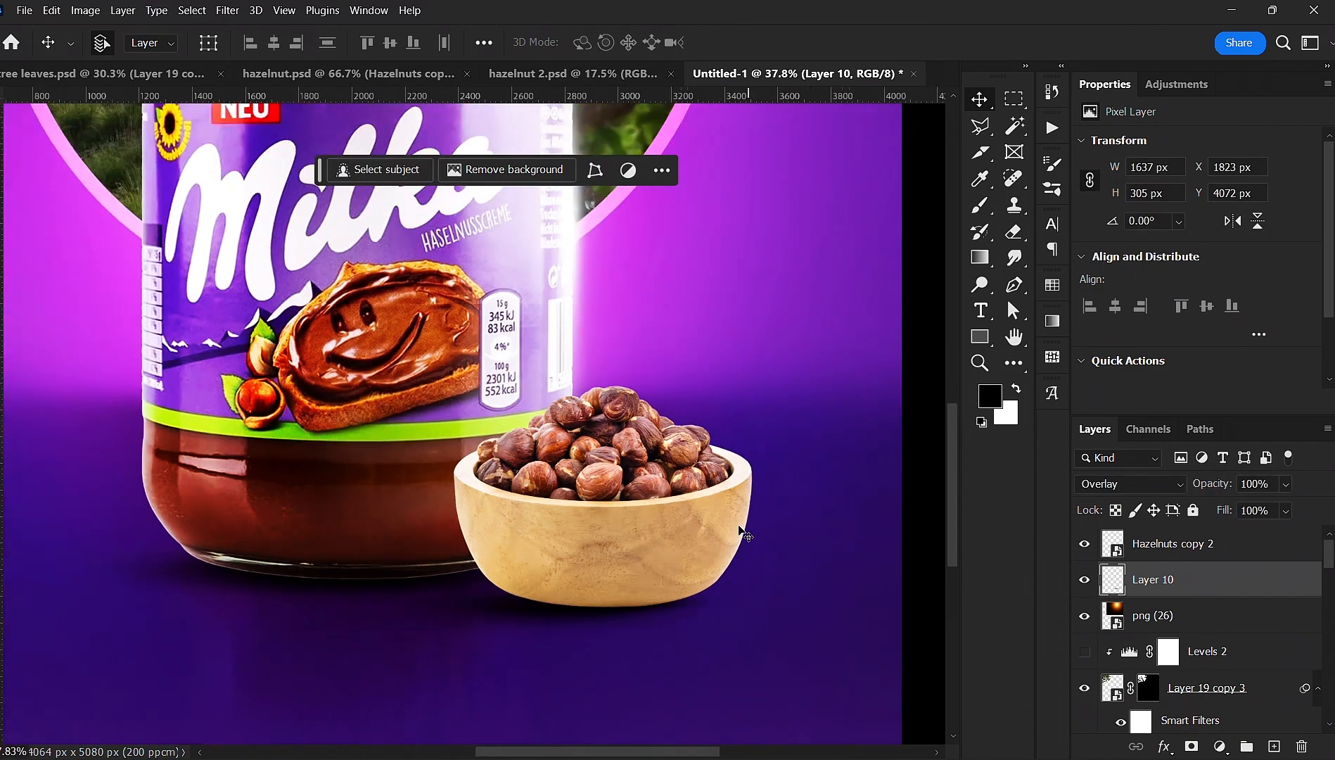
scroll(713, 532, down, 3)
drag(619, 578, 610, 632)
- Add a Curves adjustment clipped to Hazelnuts copy 2 and pull the RGB curve's midtones down to darken the bowl
click(654, 592)
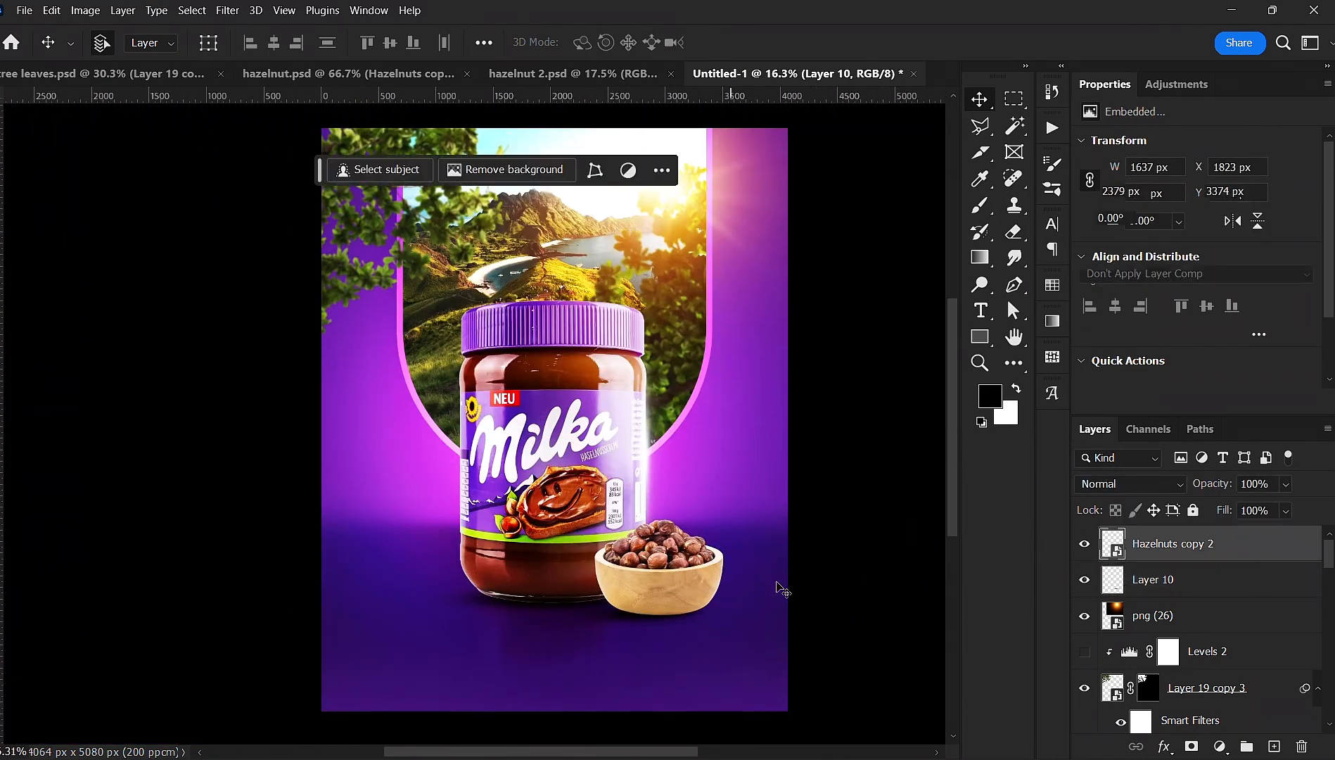
scroll(637, 577, up, 2)
scroll(647, 584, up, 3)
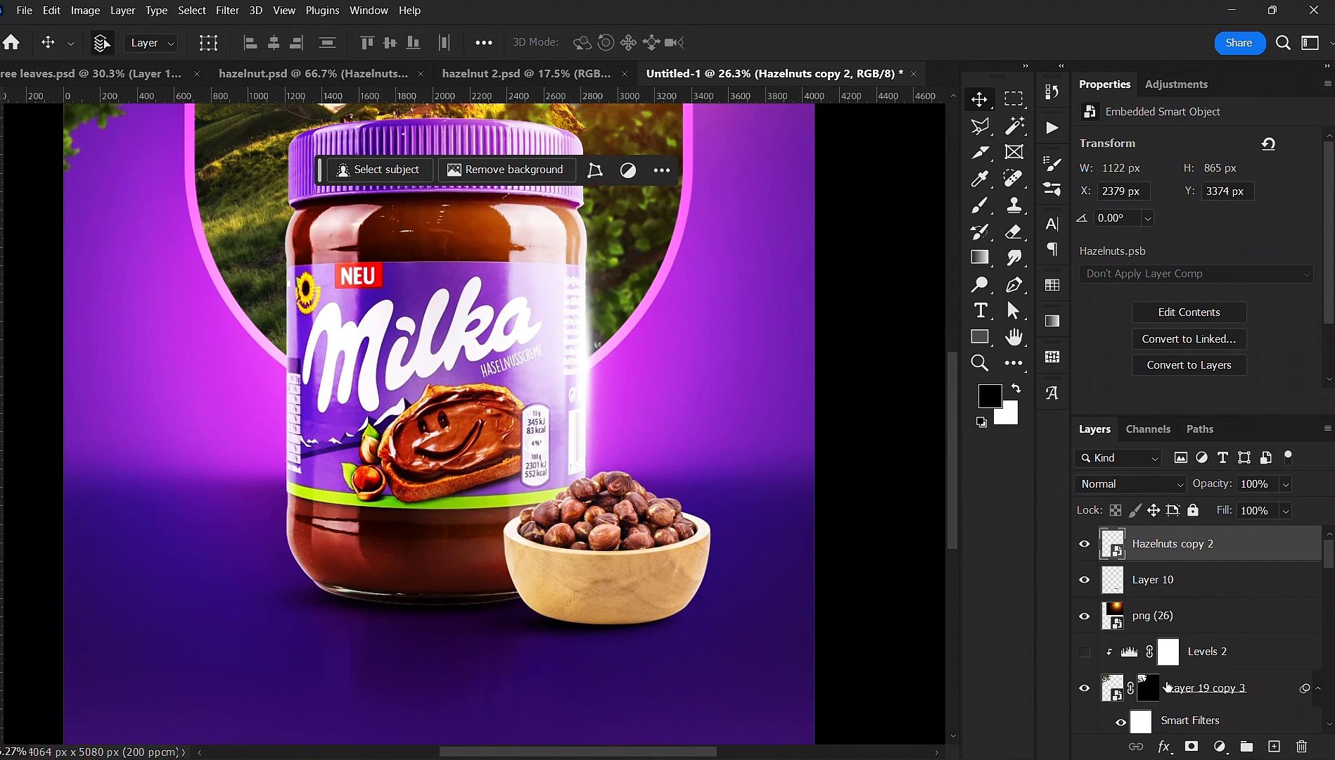
click(1222, 746)
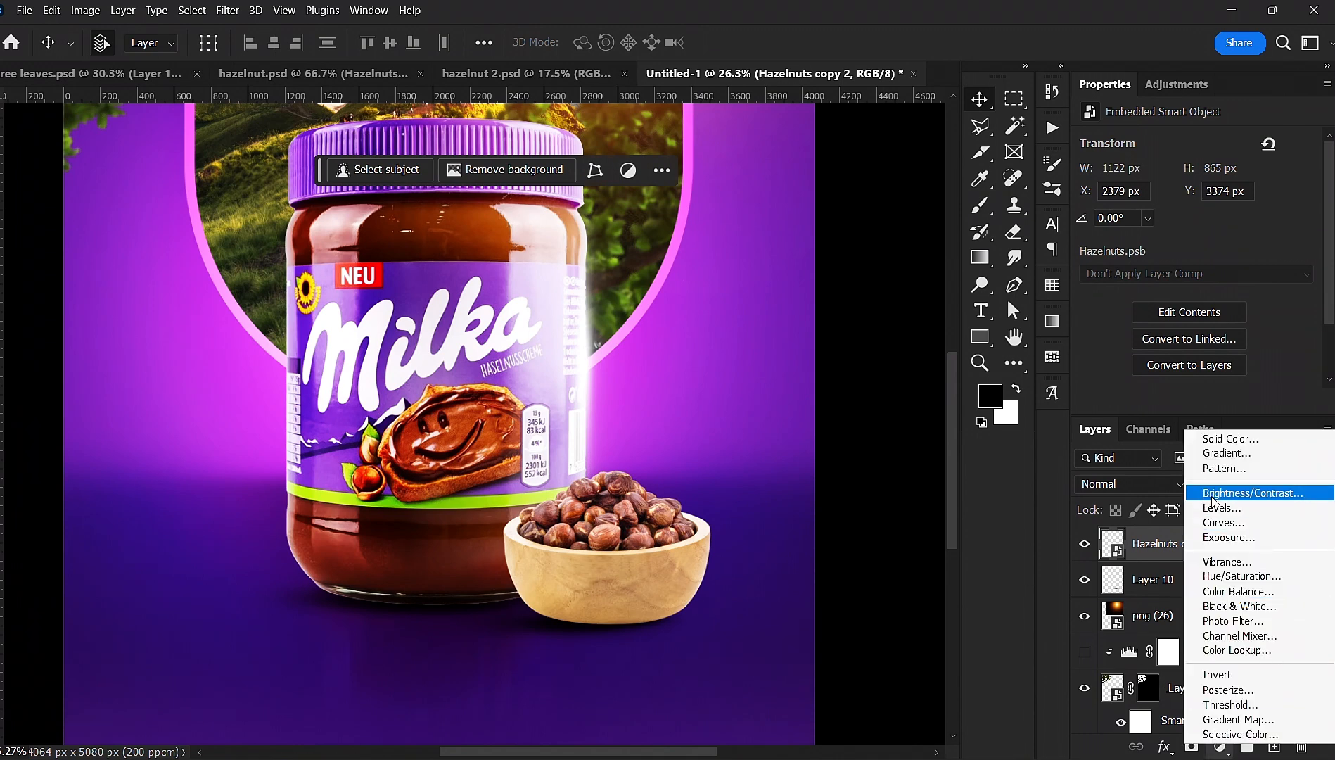
click(1223, 522)
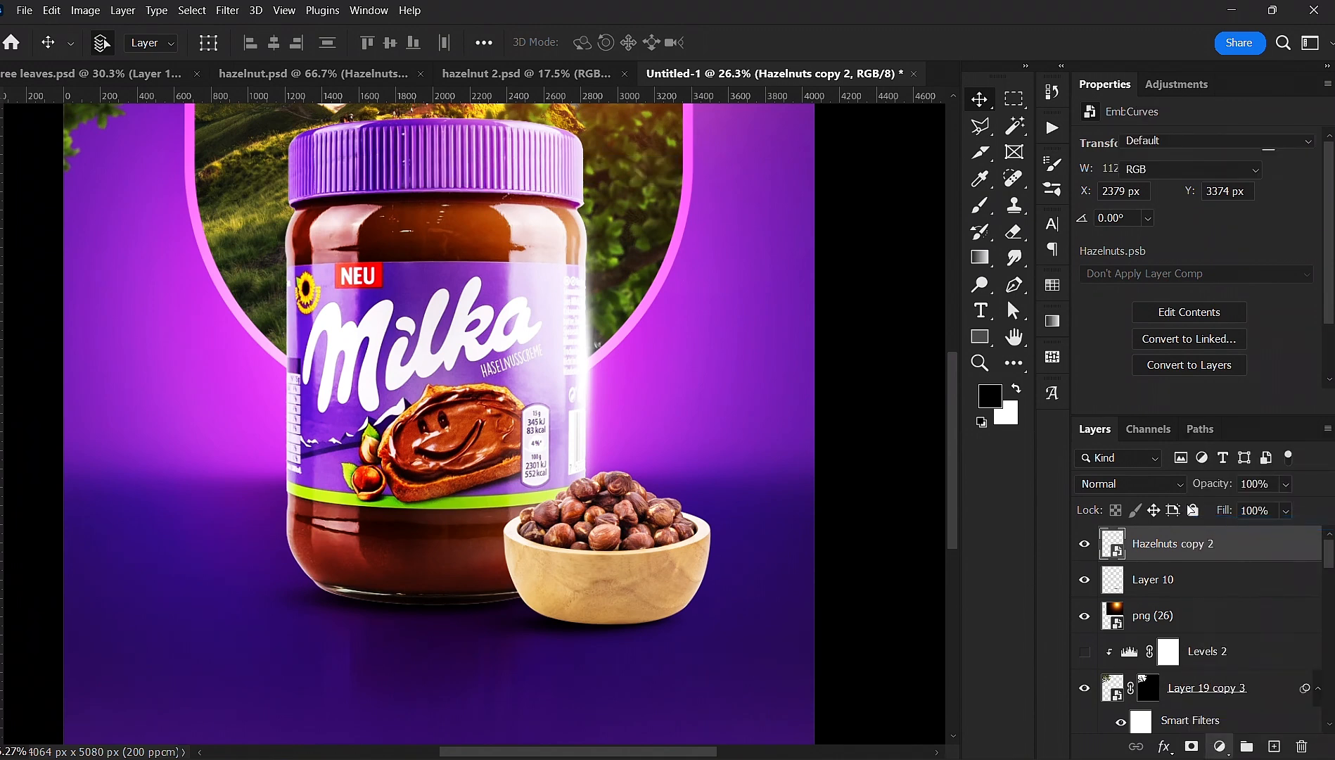
click(1185, 402)
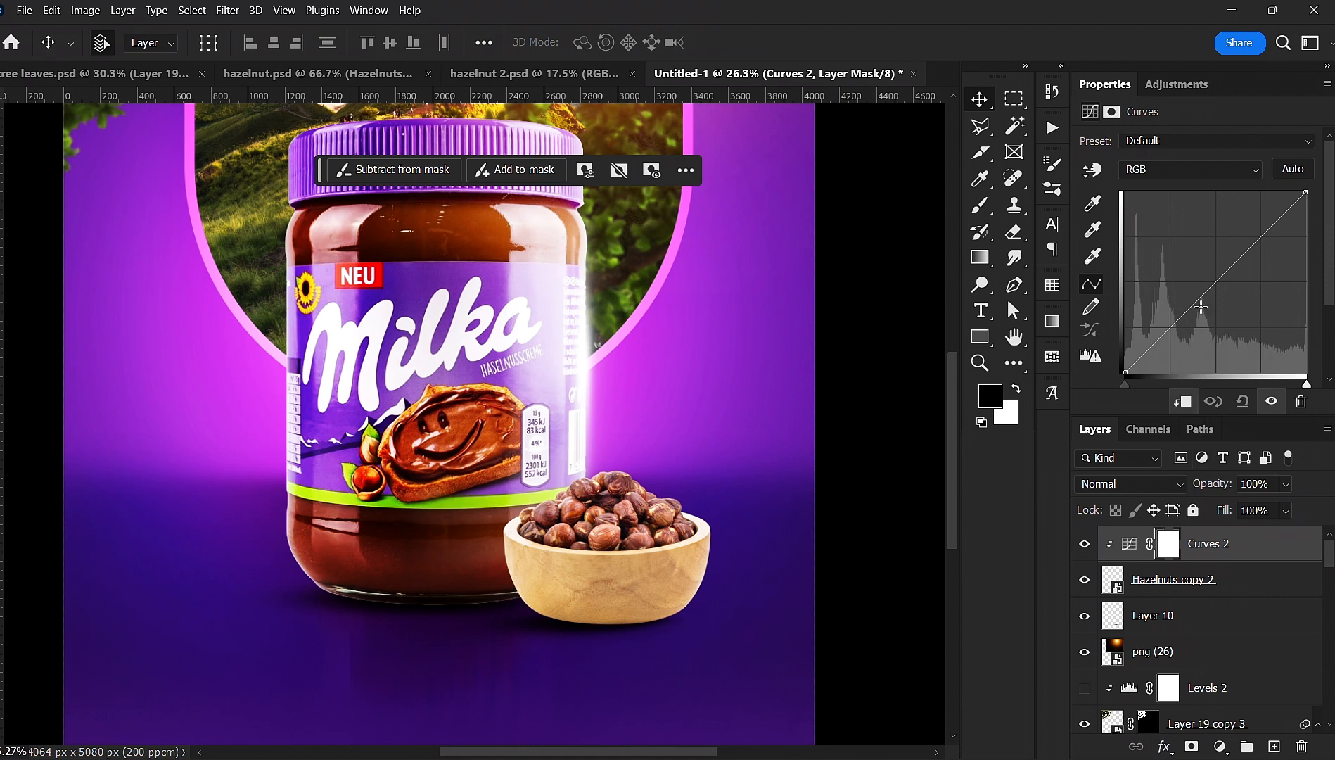
drag(1229, 300, 1226, 299)
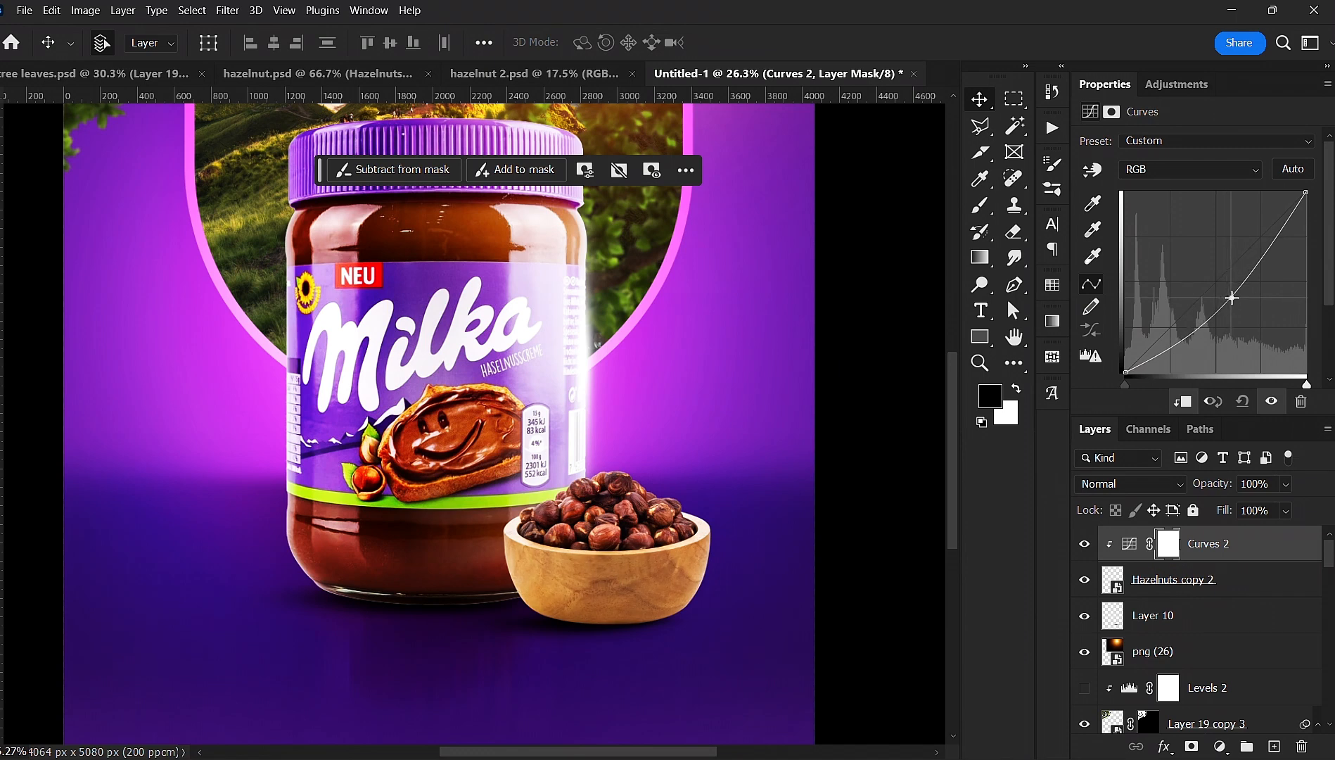
- Add a second Curves adjustment clipped above Curves 2, pull its RGB midtones down and invert its mask to black
scroll(774, 407, down, 3)
drag(775, 407, 742, 455)
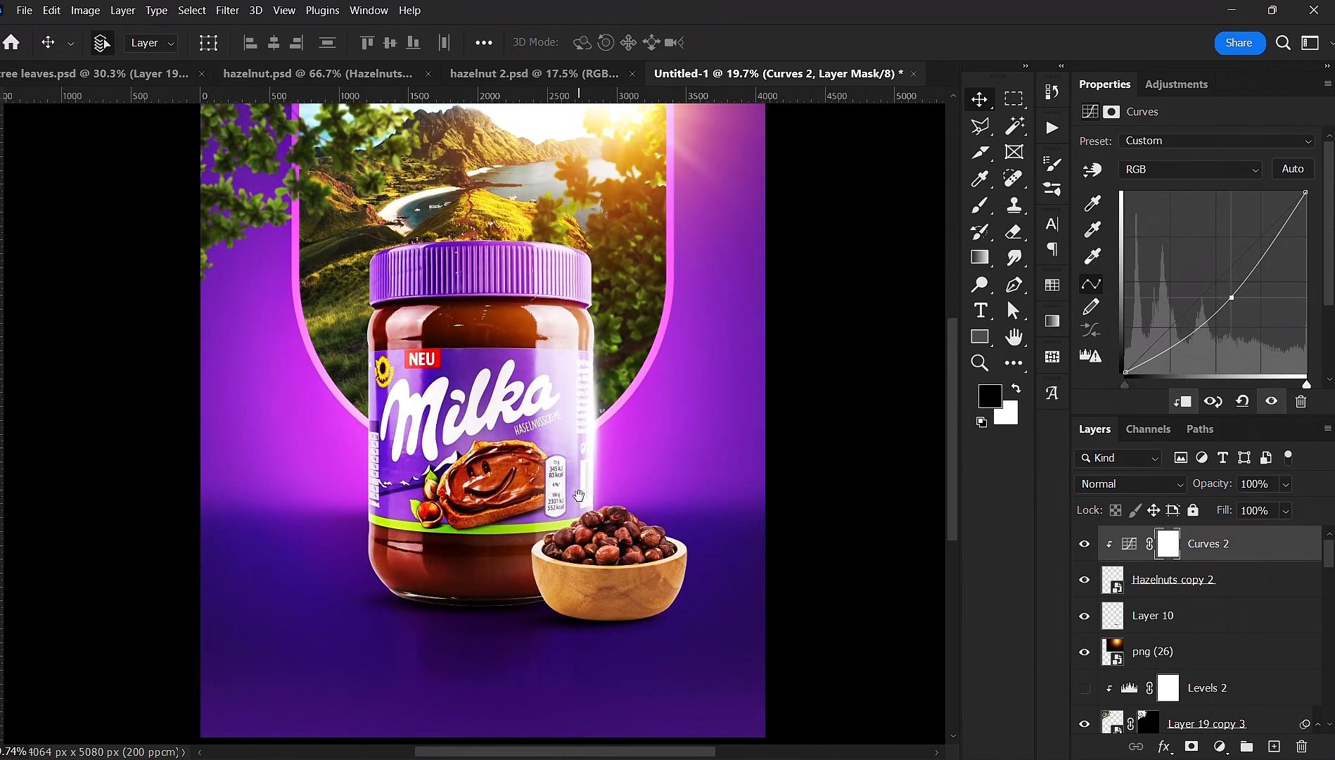
click(1220, 745)
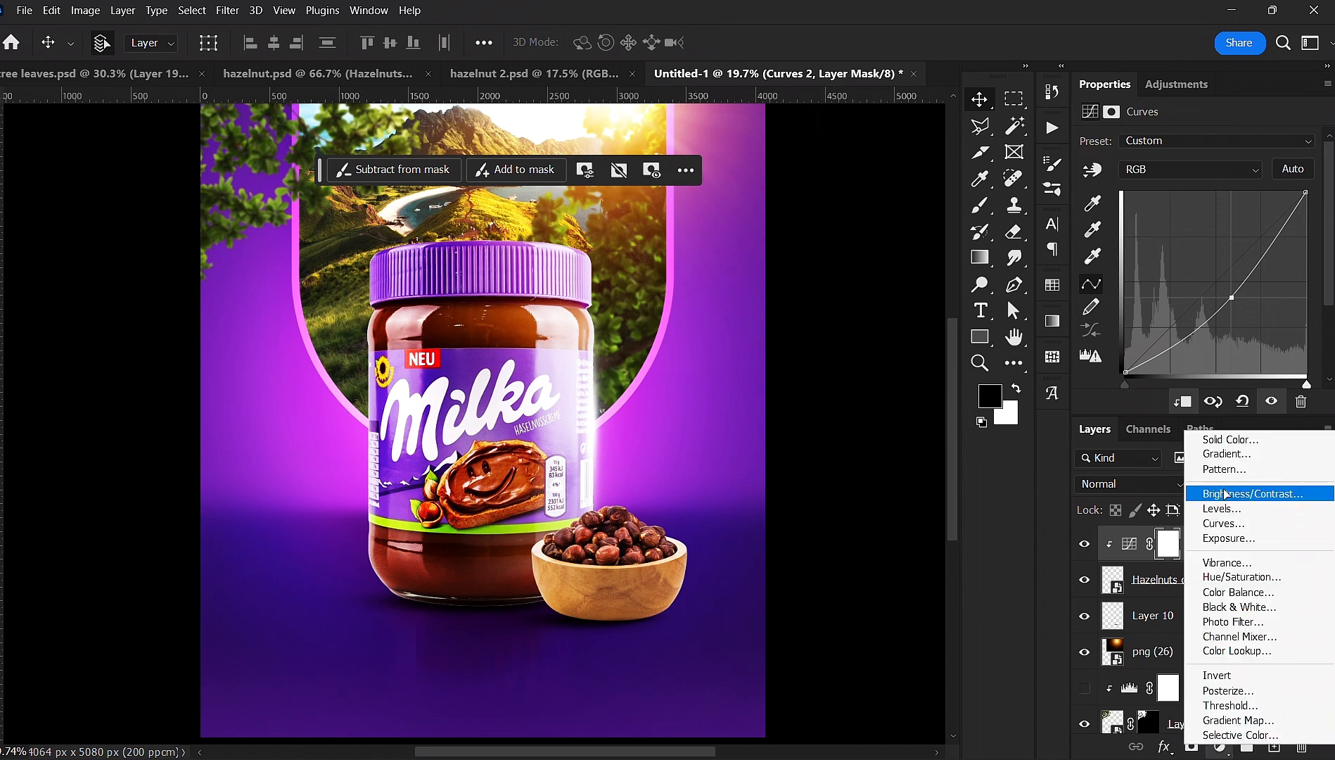
click(1204, 524)
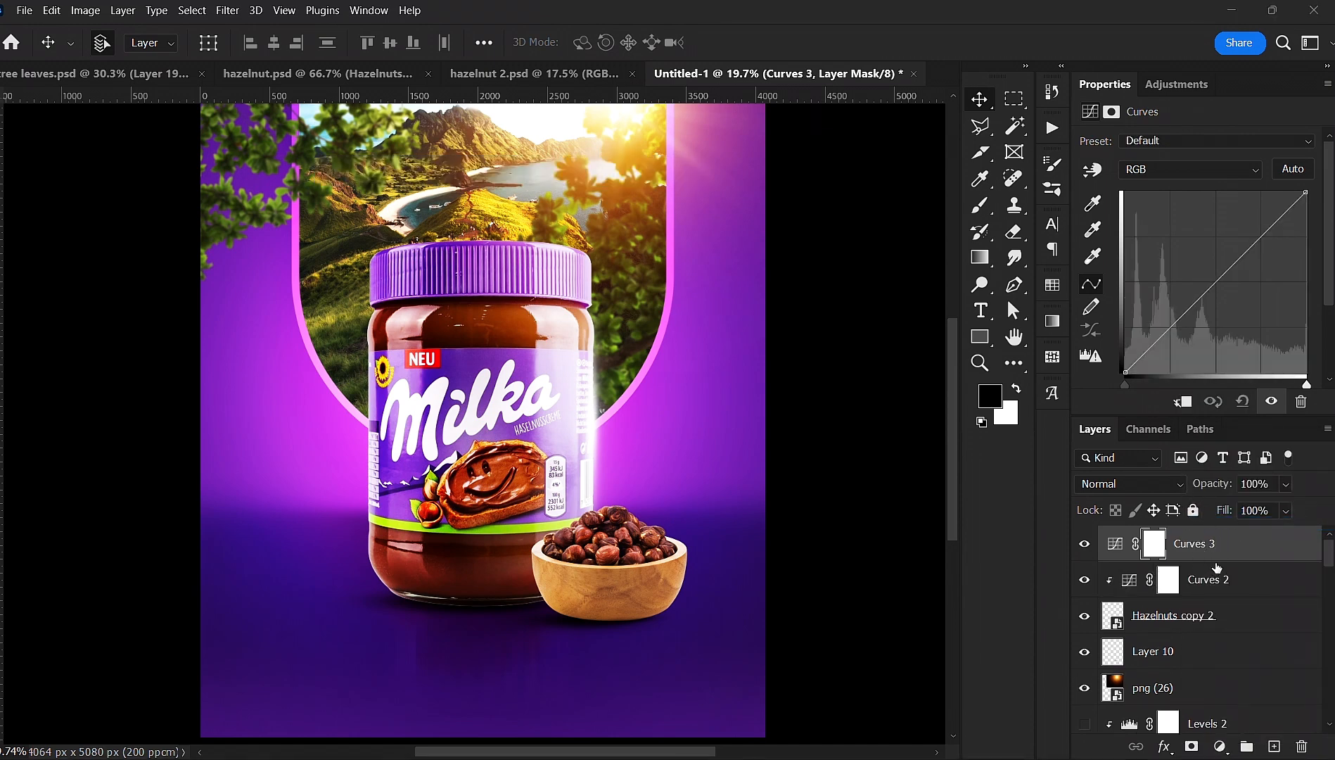
key(super)
key(super)
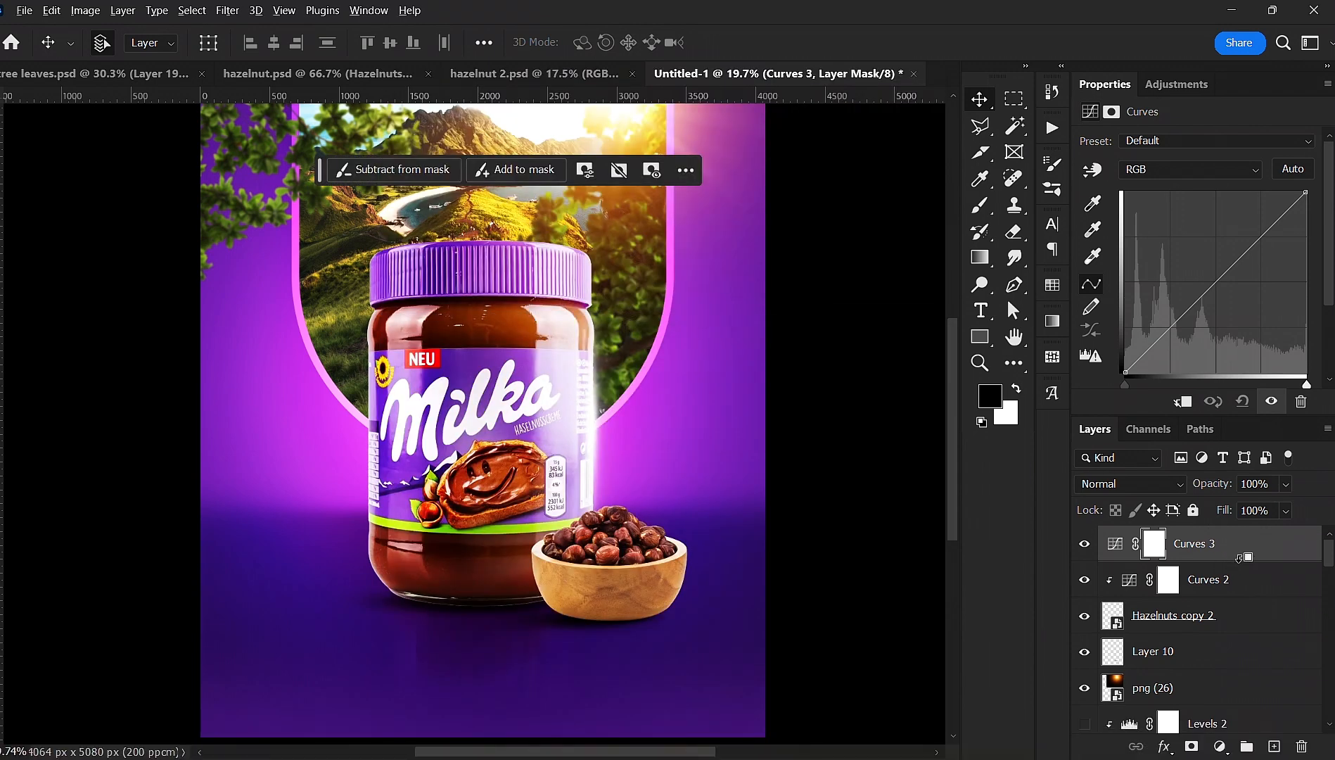
alt+click(1238, 561)
drag(1221, 281, 1231, 303)
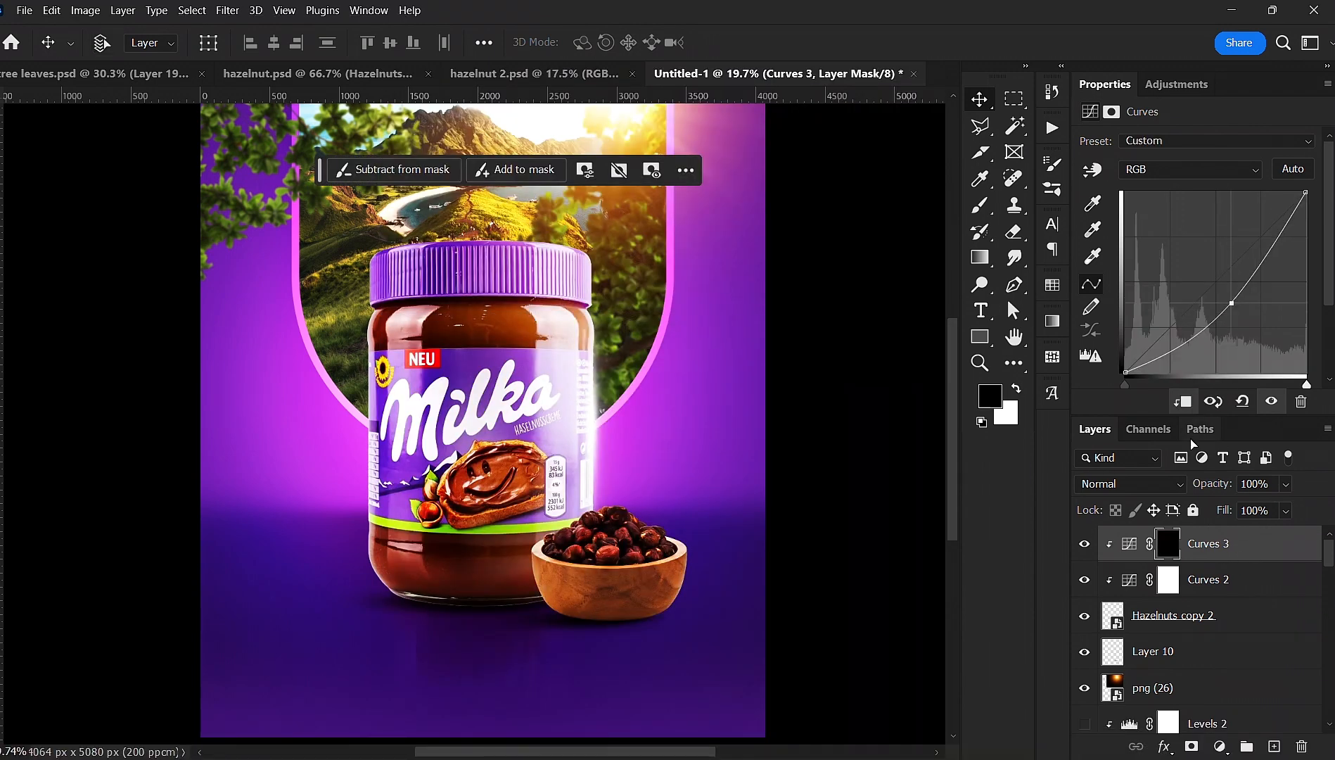
- Paint on the Curves 3 mask with a soft round 700 px brush to shade the lower part of the bowl
key(b)
right_click(760, 546)
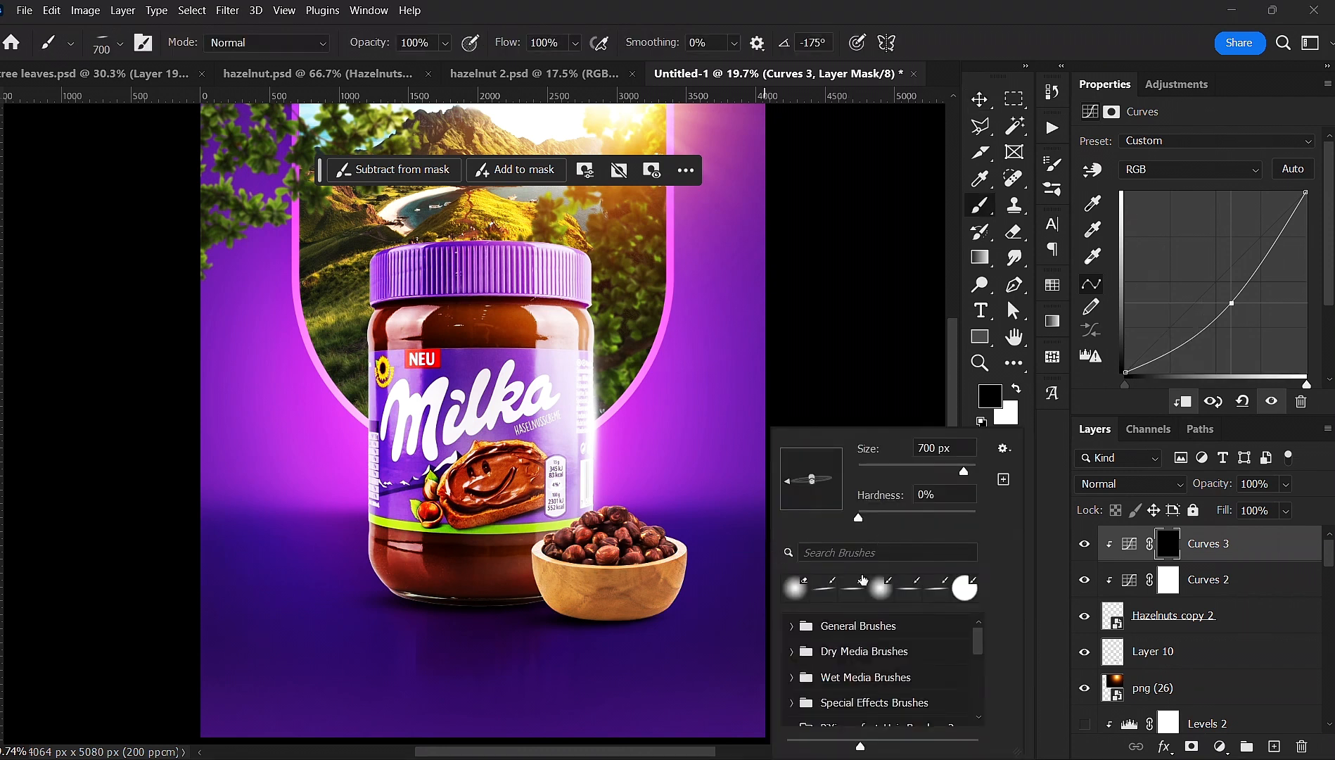
click(797, 592)
click(531, 600)
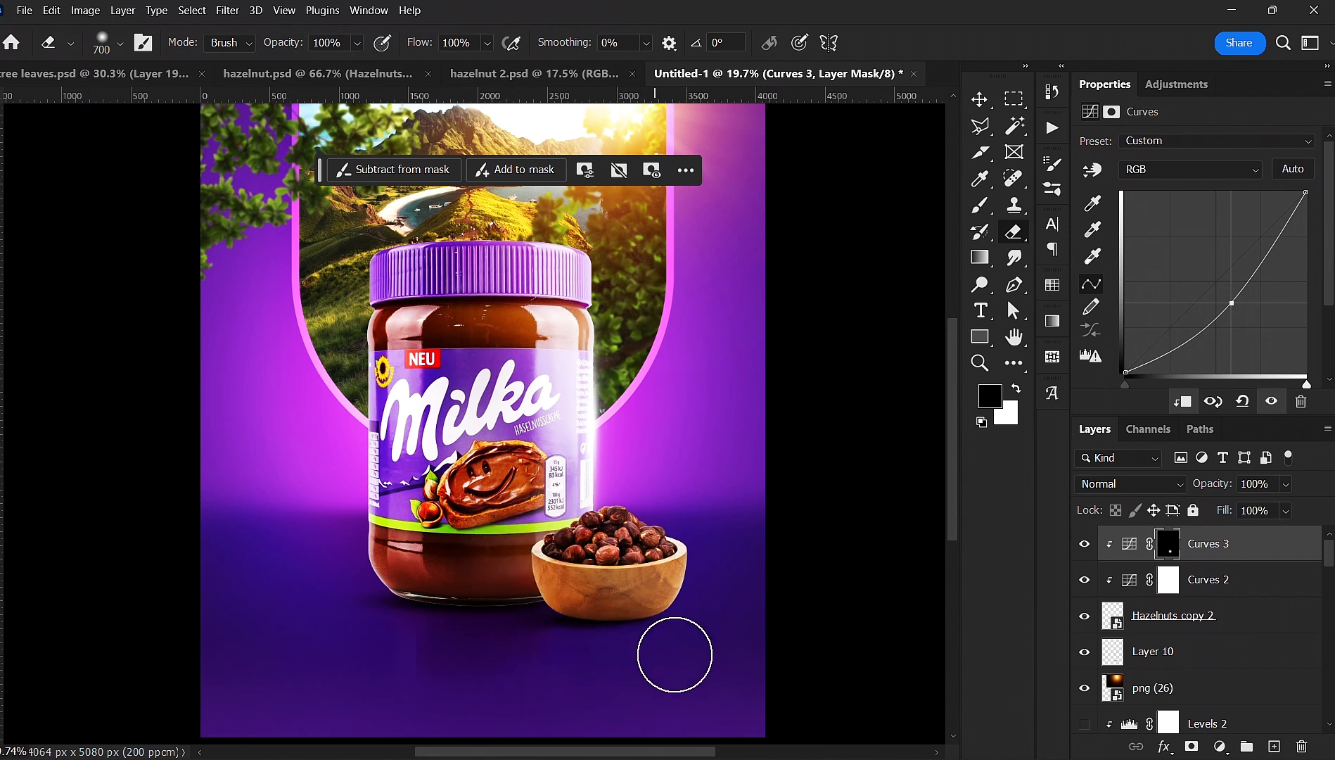
key(v)
- Transform the Layer 10 shadow to 100.64% width with a 1.46° vertical skew to fit it under the bowl
scroll(658, 619, up, 3)
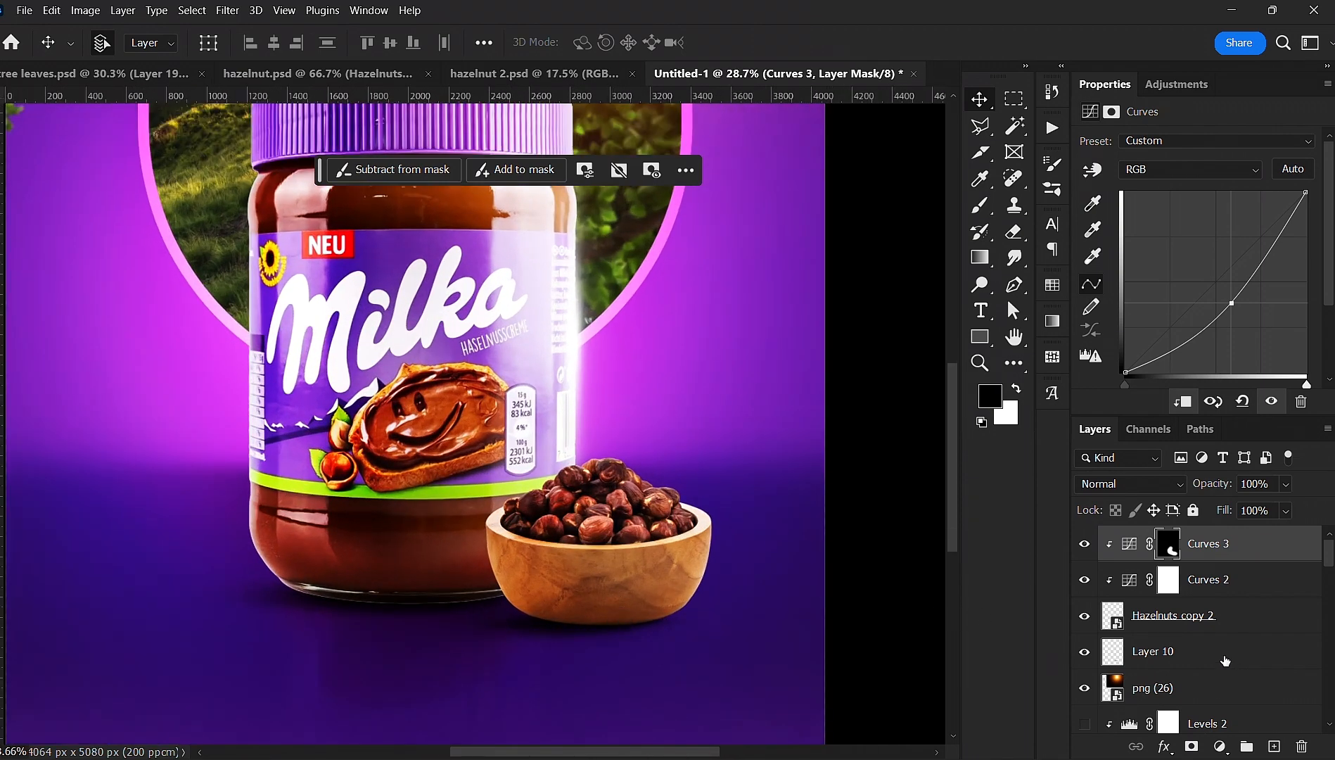
click(1226, 654)
scroll(1206, 654, down, 1)
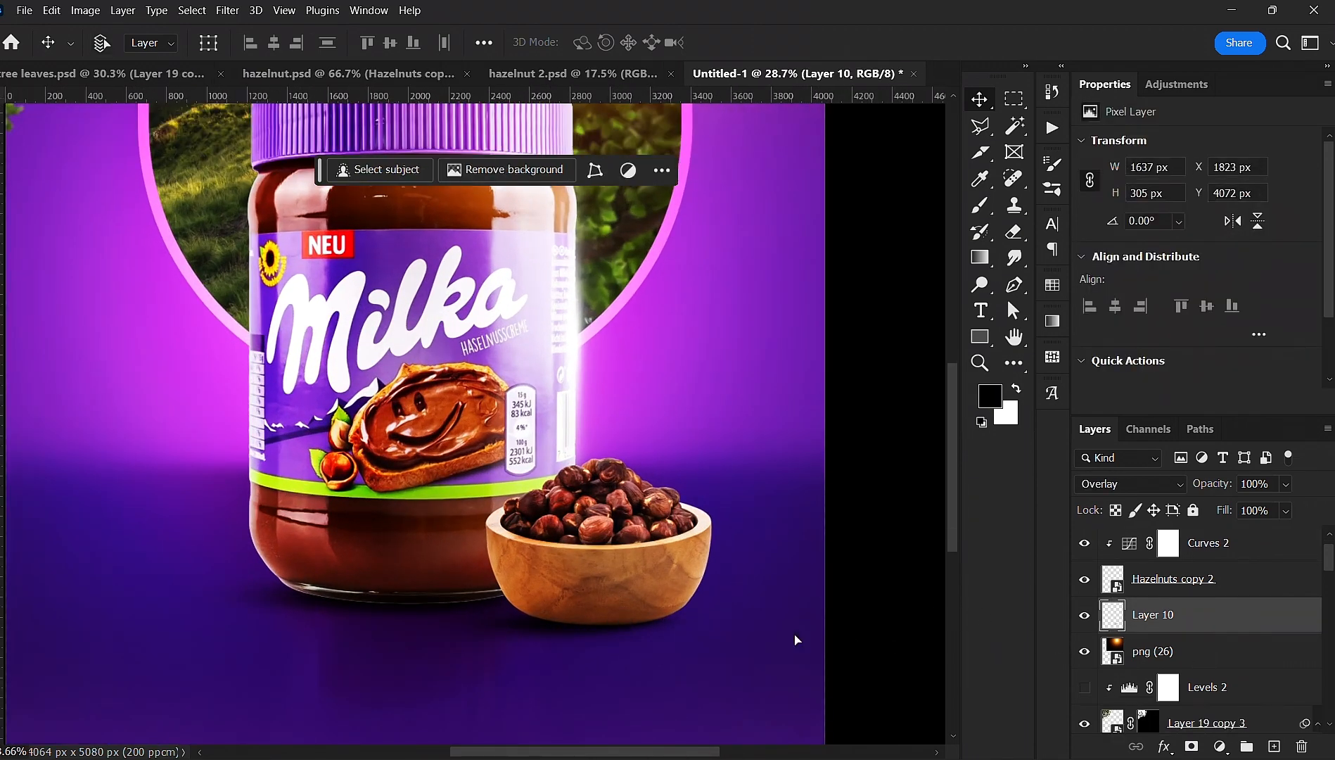
key(ctrl+t)
drag(374, 621, 371, 612)
key(Return)
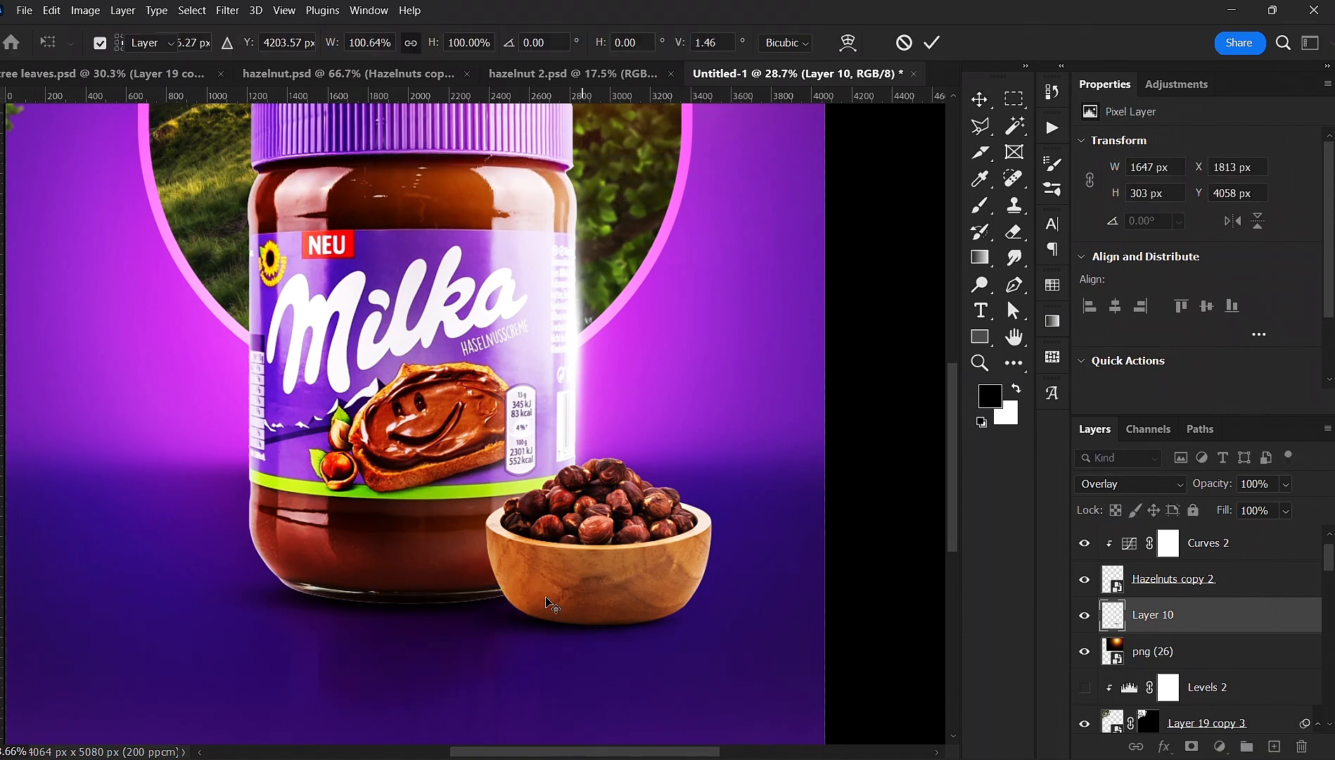
scroll(586, 626, down, 4)
scroll(580, 606, up, 2)
scroll(584, 606, up, 4)
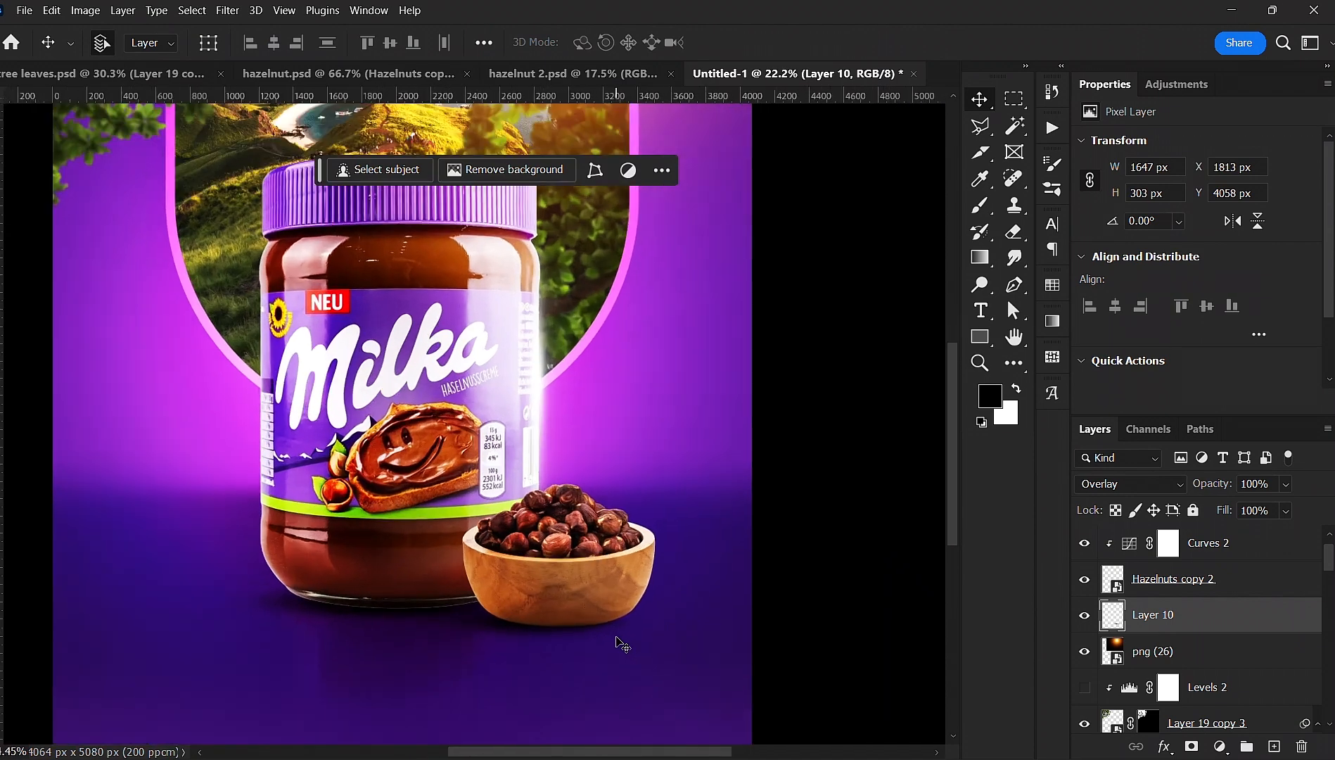
- Create a new layer clipped above Hazelnuts copy 2 and move it to the top of the stack, above Curves 3
click(611, 584)
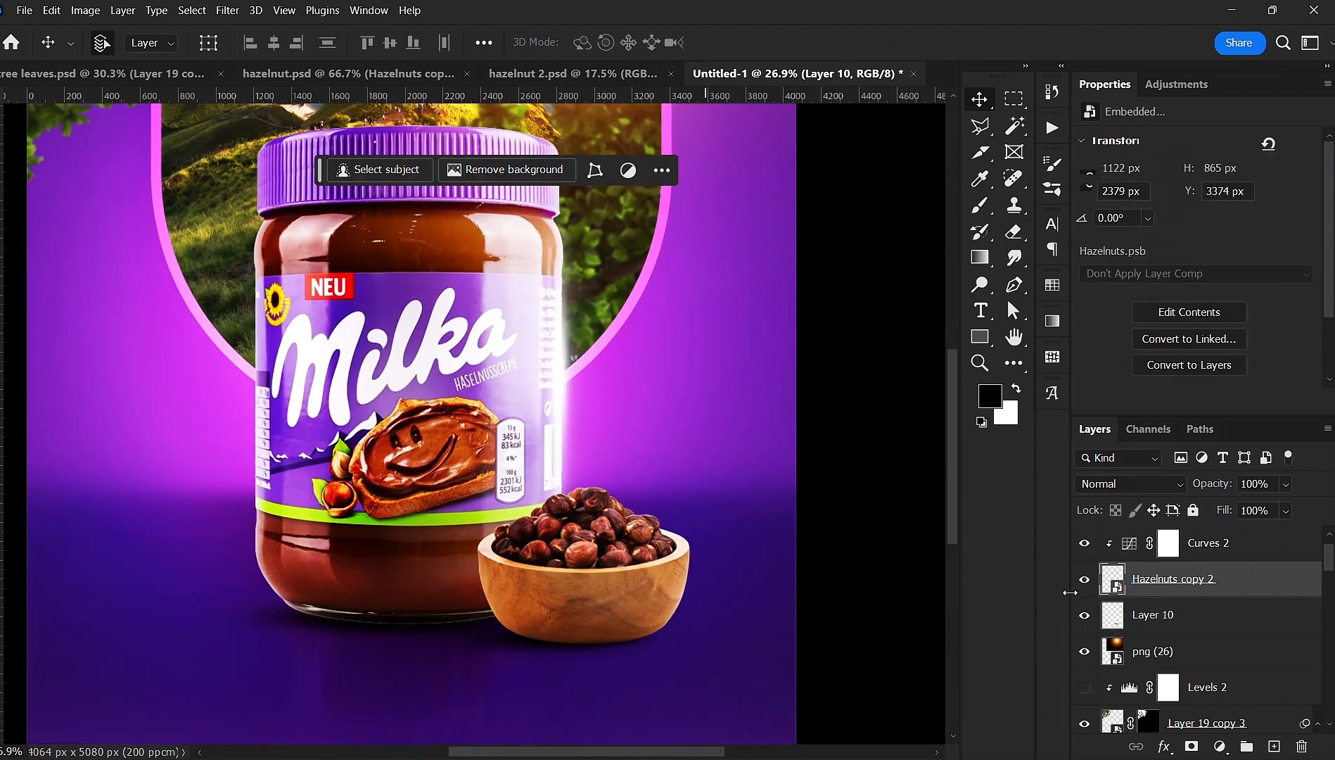
scroll(671, 561, up, 2)
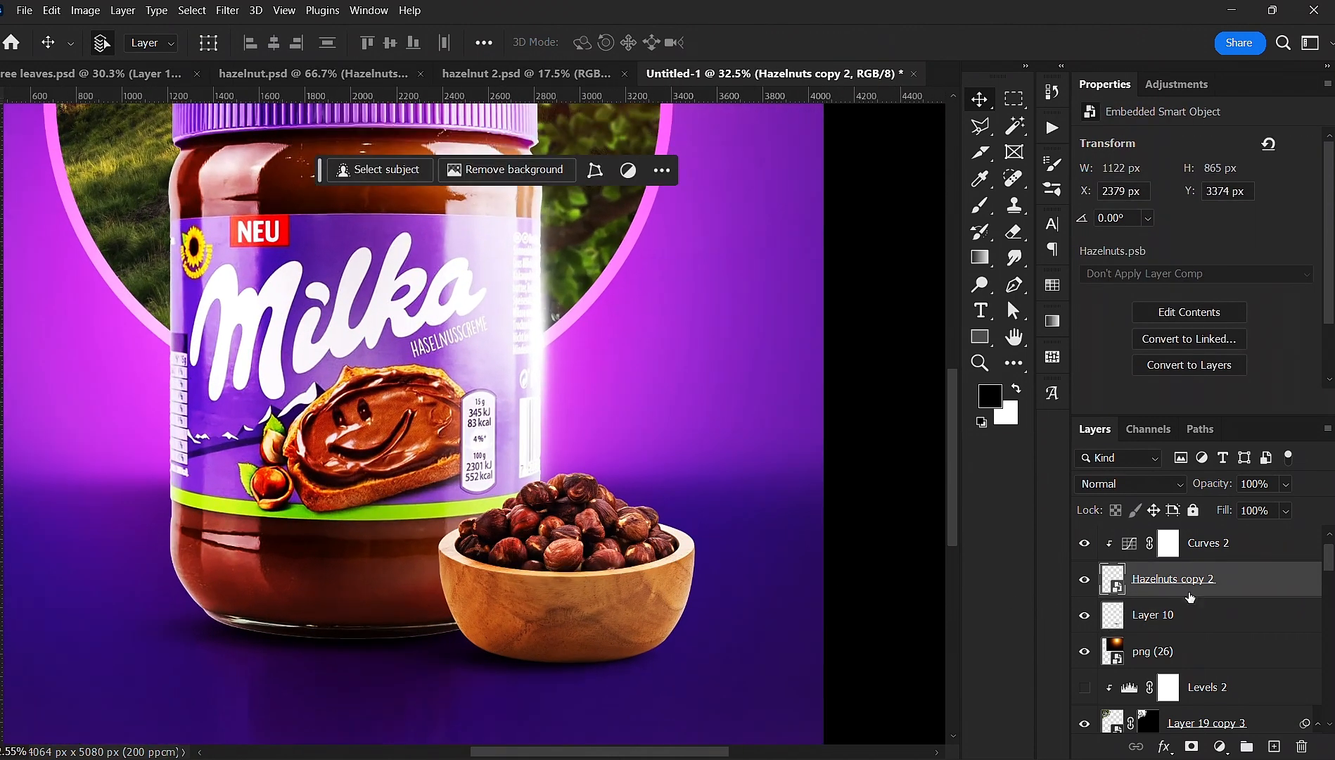
scroll(1240, 640, up, 1)
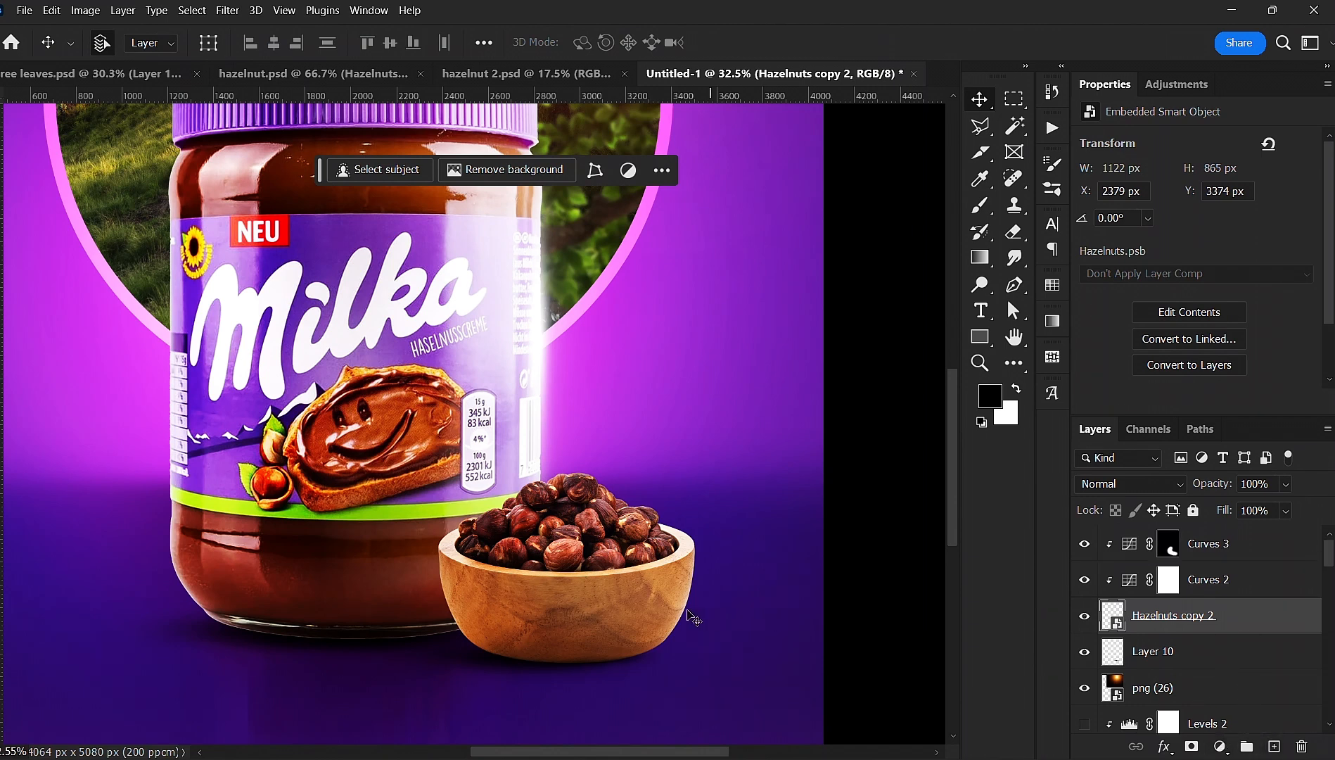
scroll(693, 617, up, 3)
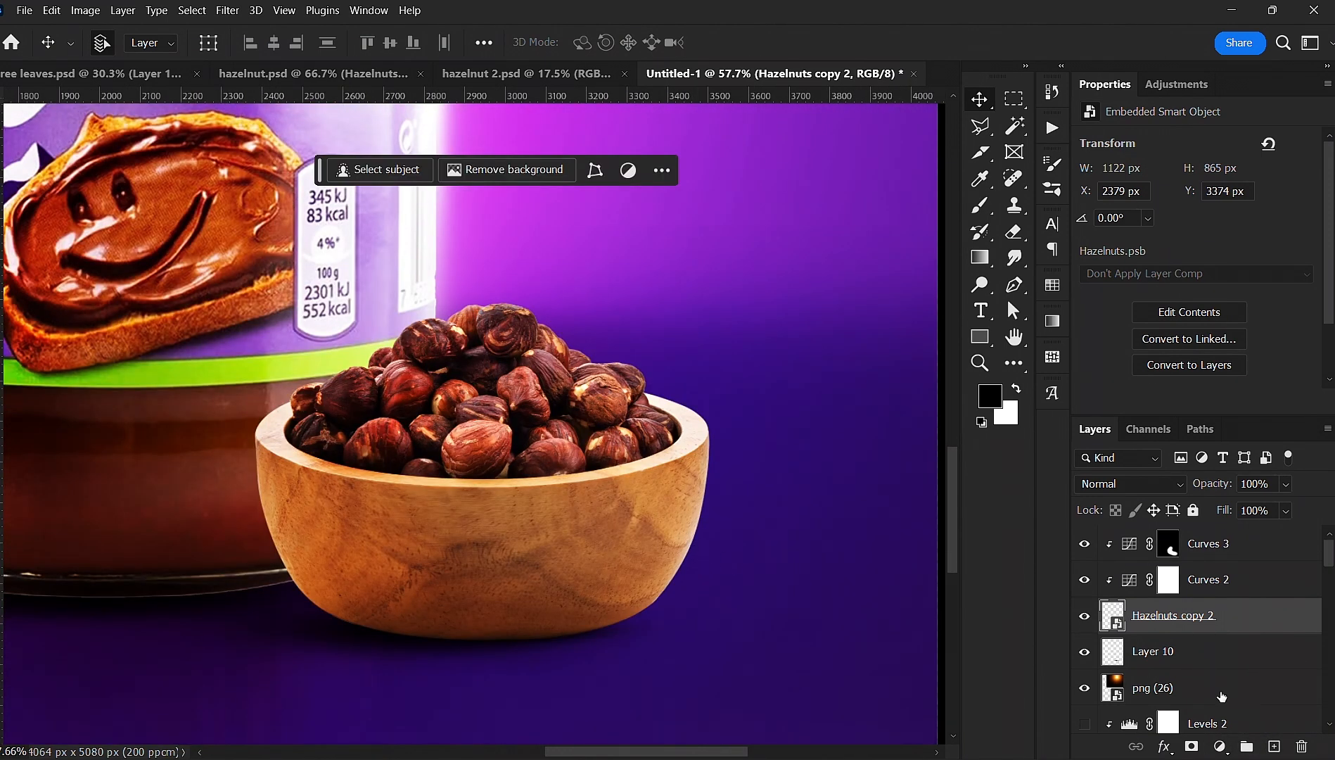
click(1274, 746)
key(b)
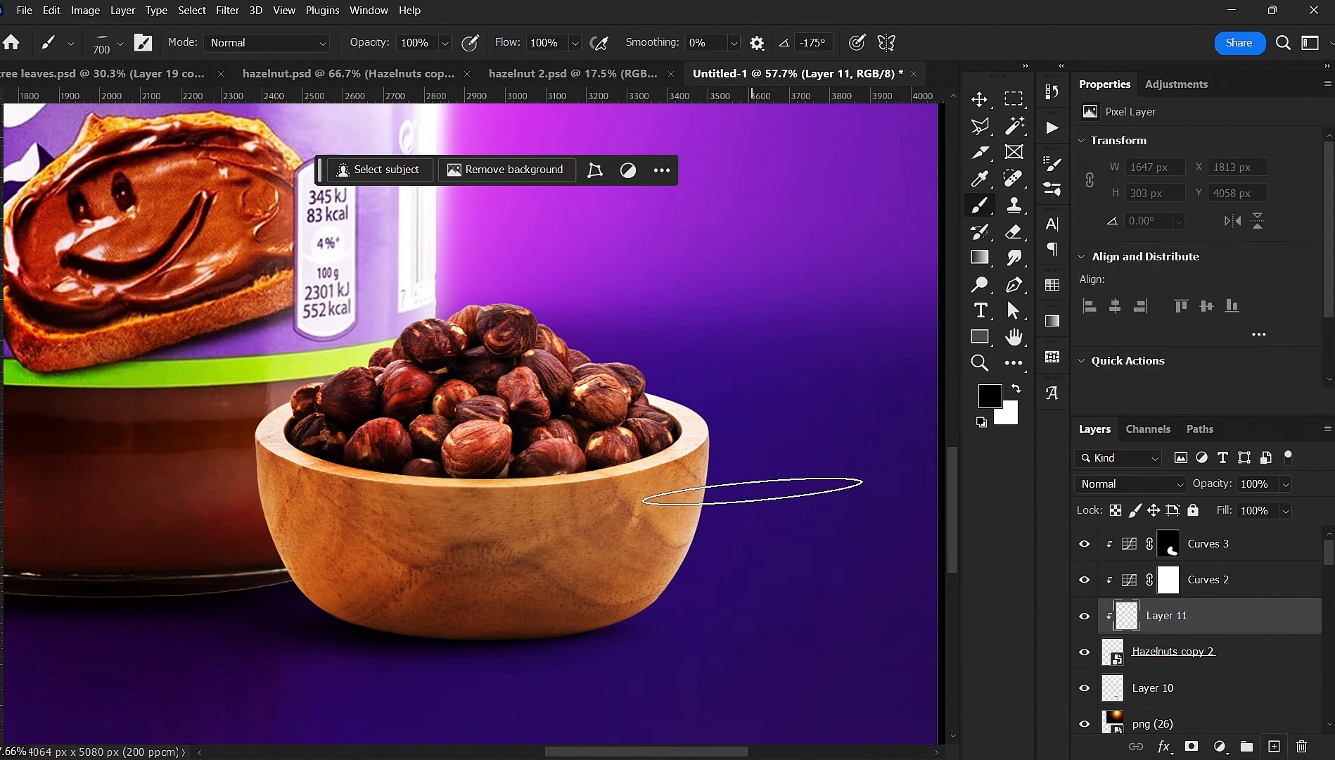
right_click(758, 500)
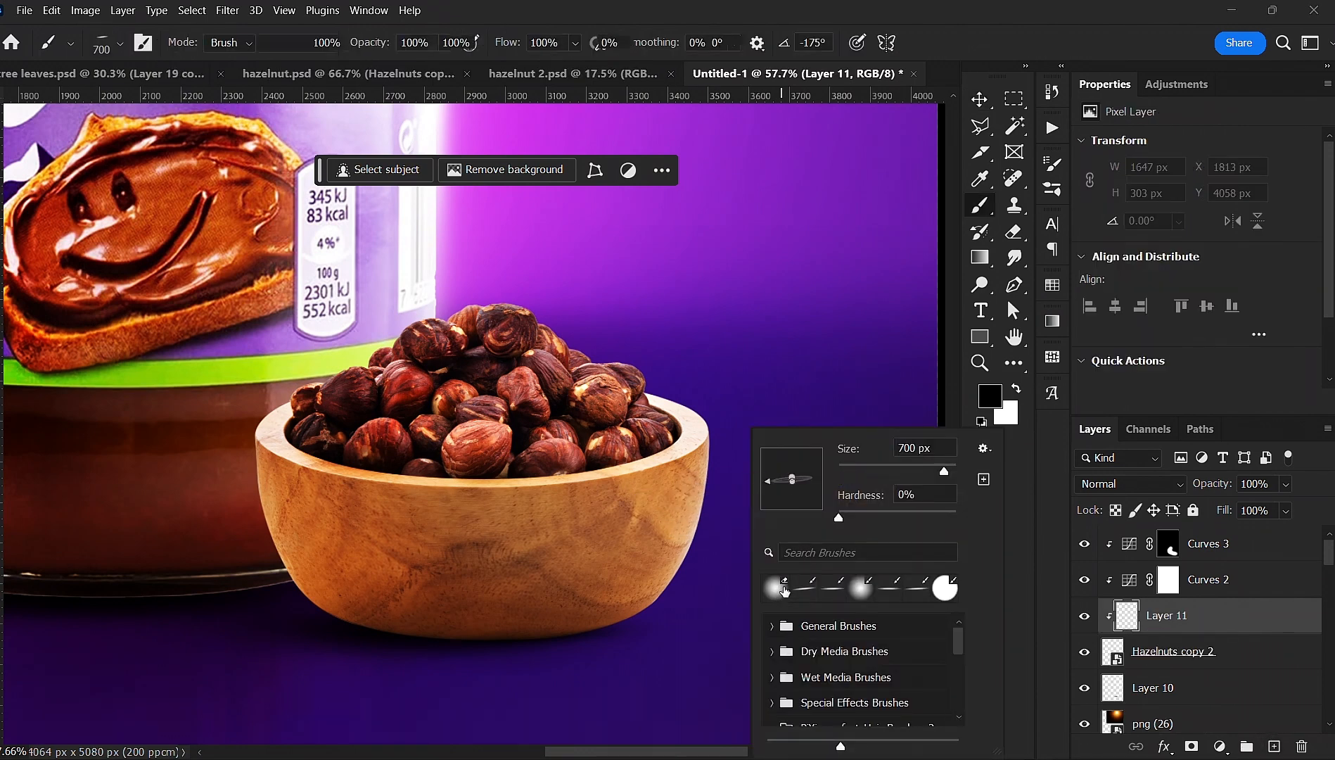
key(e)
key(Escape)
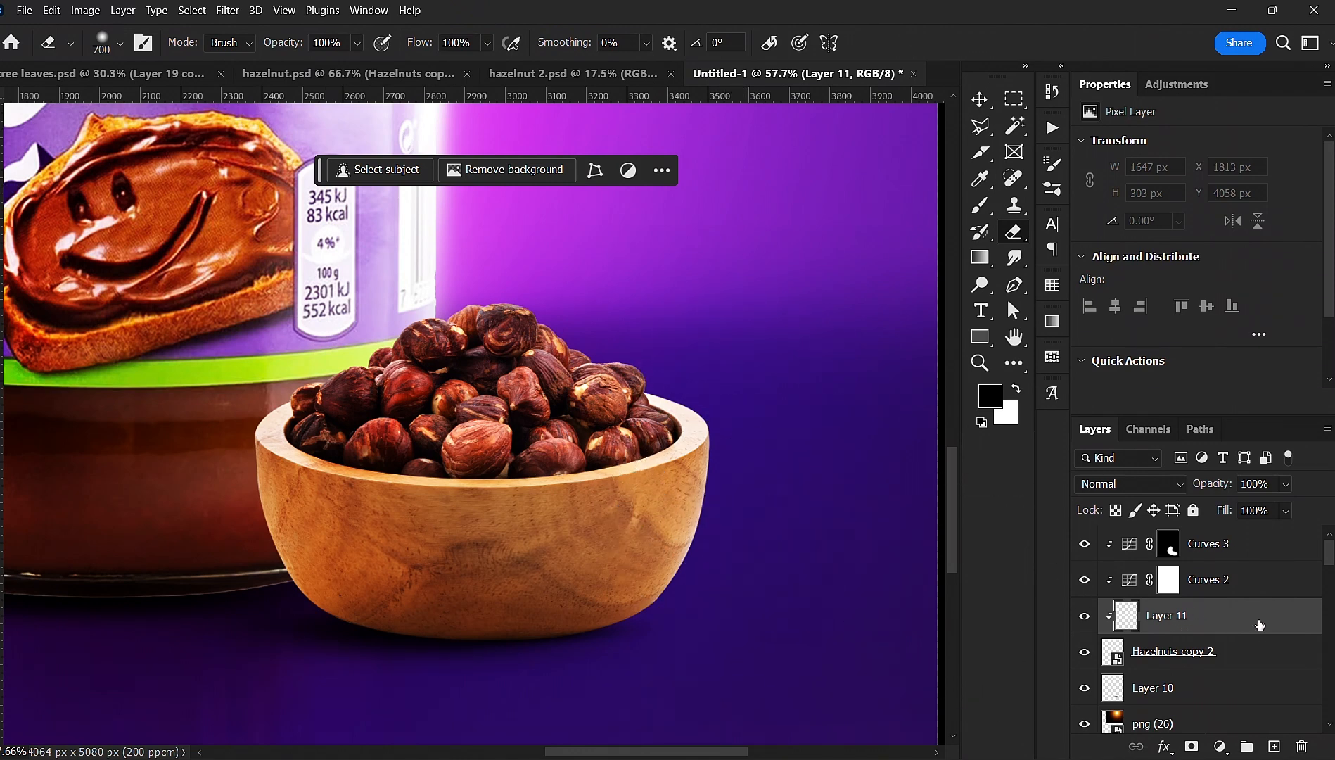
key(ctrl+shift+bracketright)
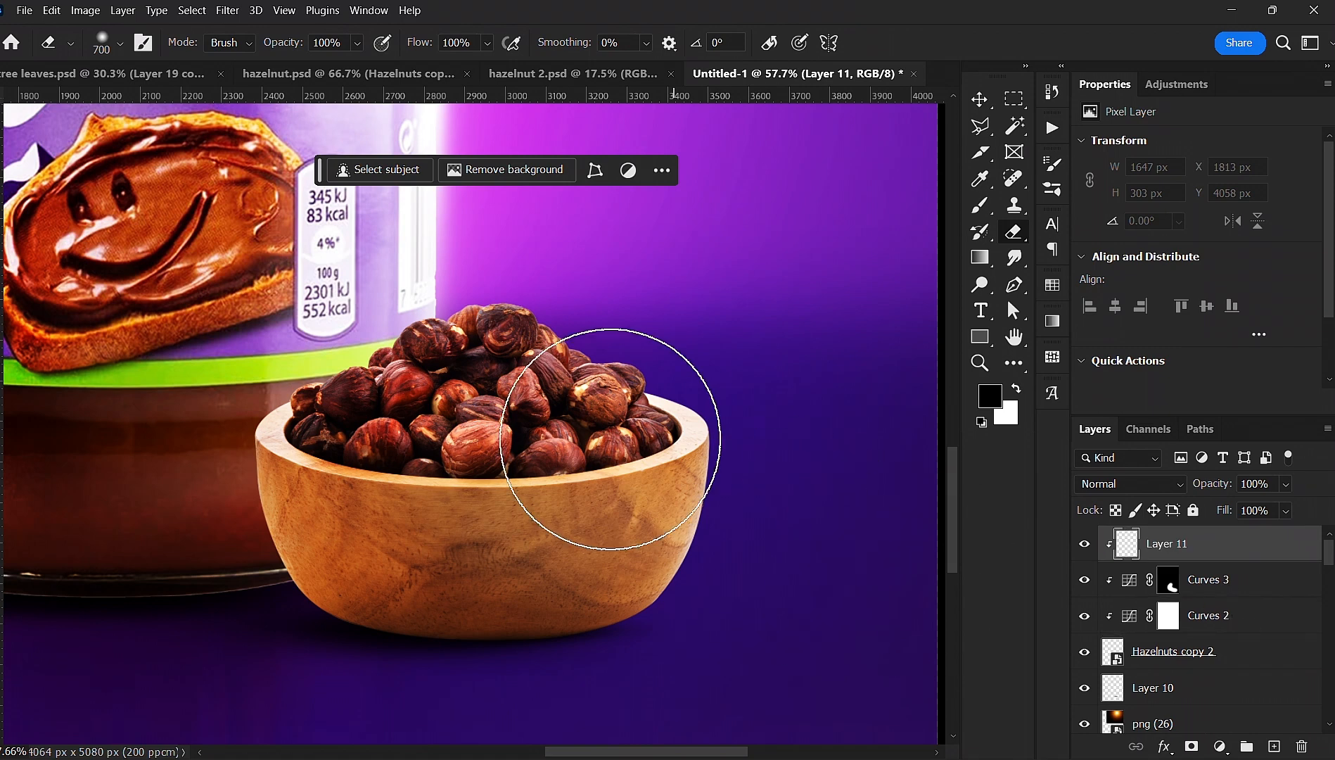
- Set the foreground color to white and release Layer 11 from its clipping mask
key(b)
right_click(693, 458)
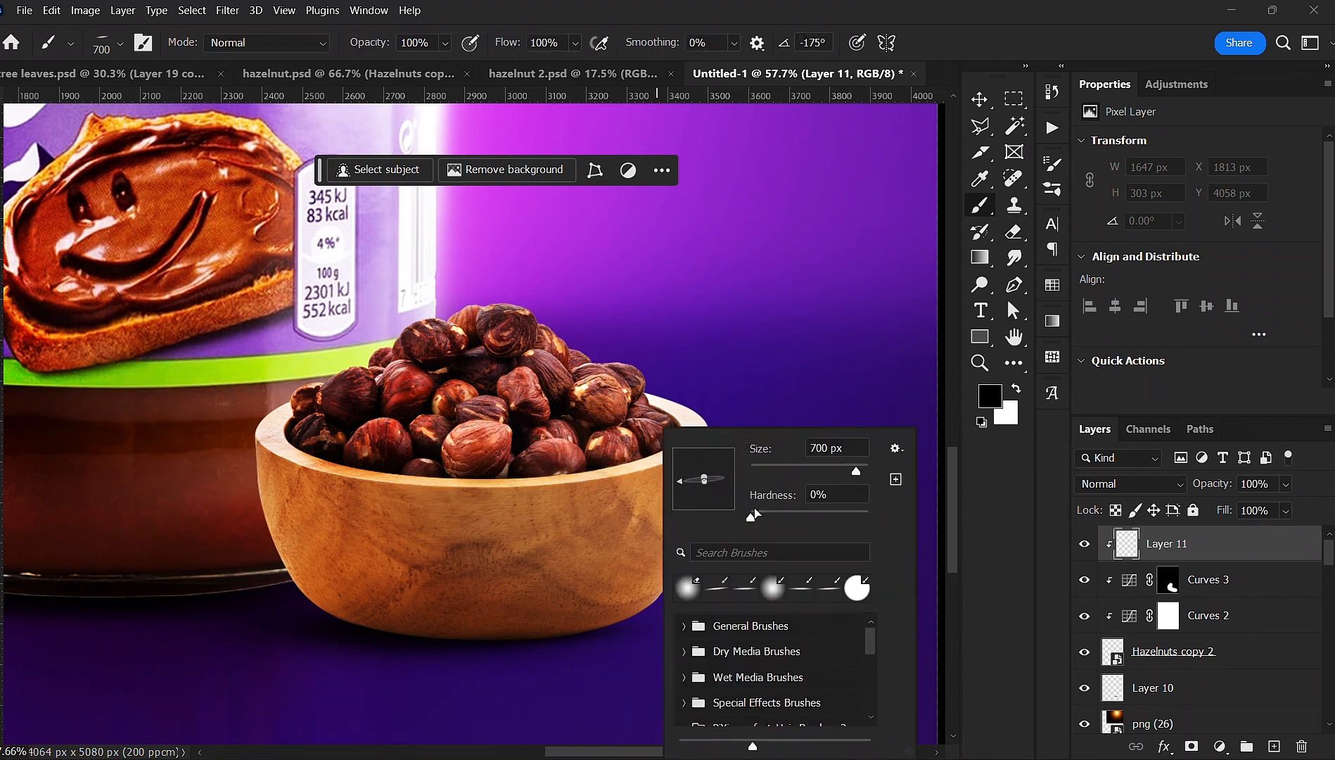
click(686, 589)
click(1011, 389)
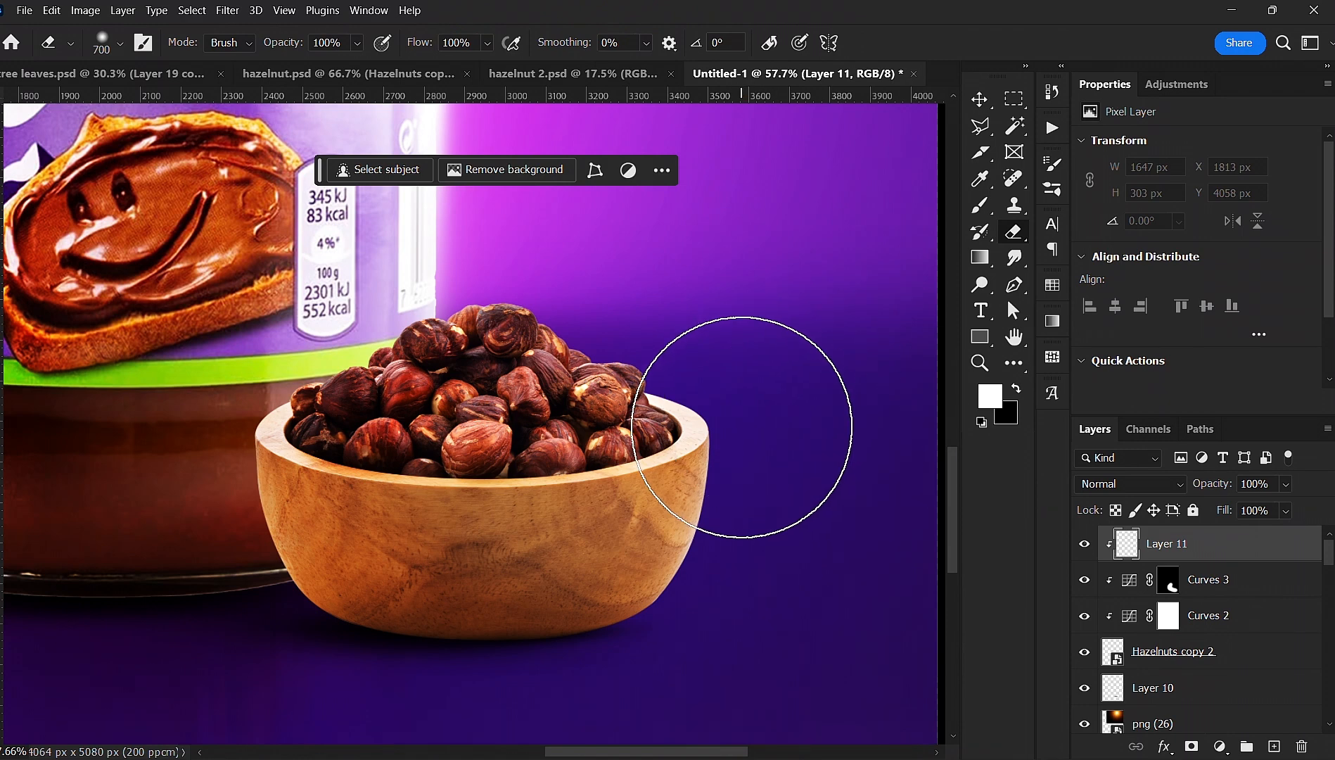
scroll(742, 427, up, 1)
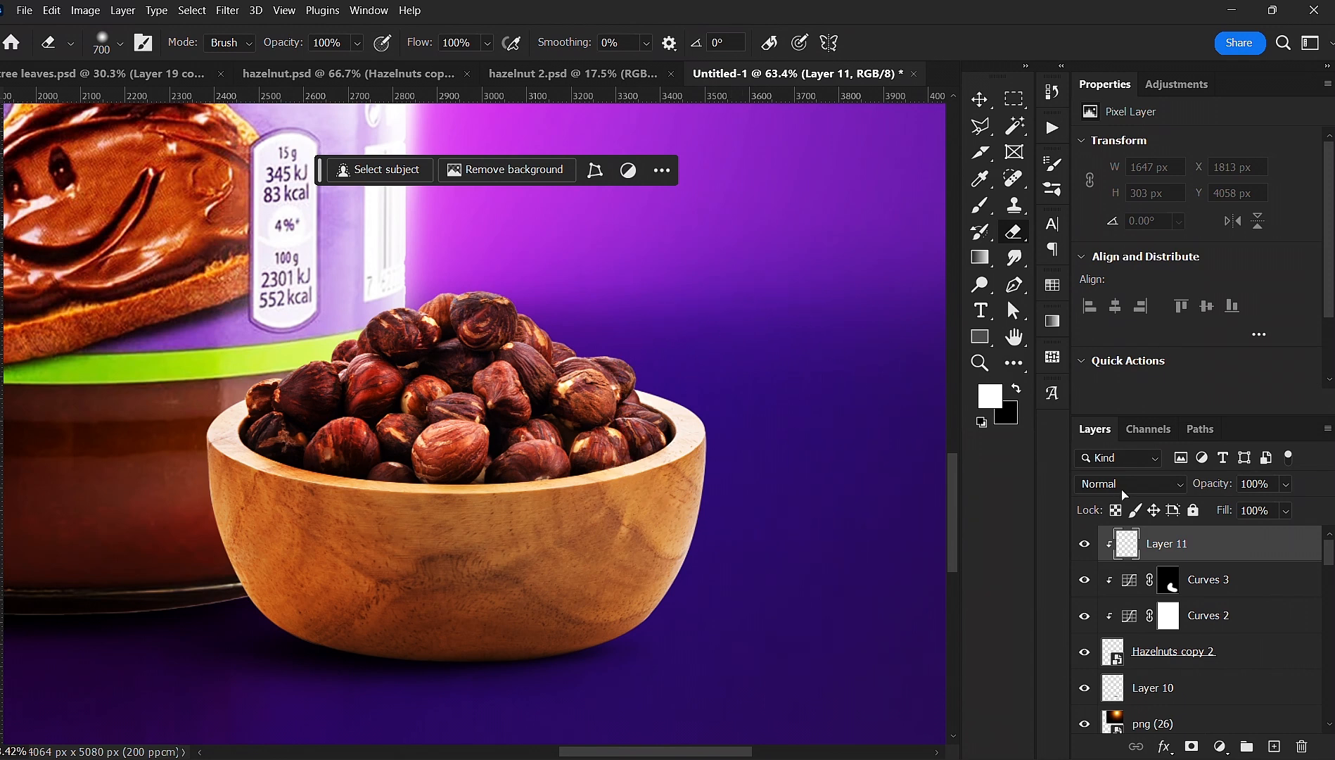
alt+click(1252, 557)
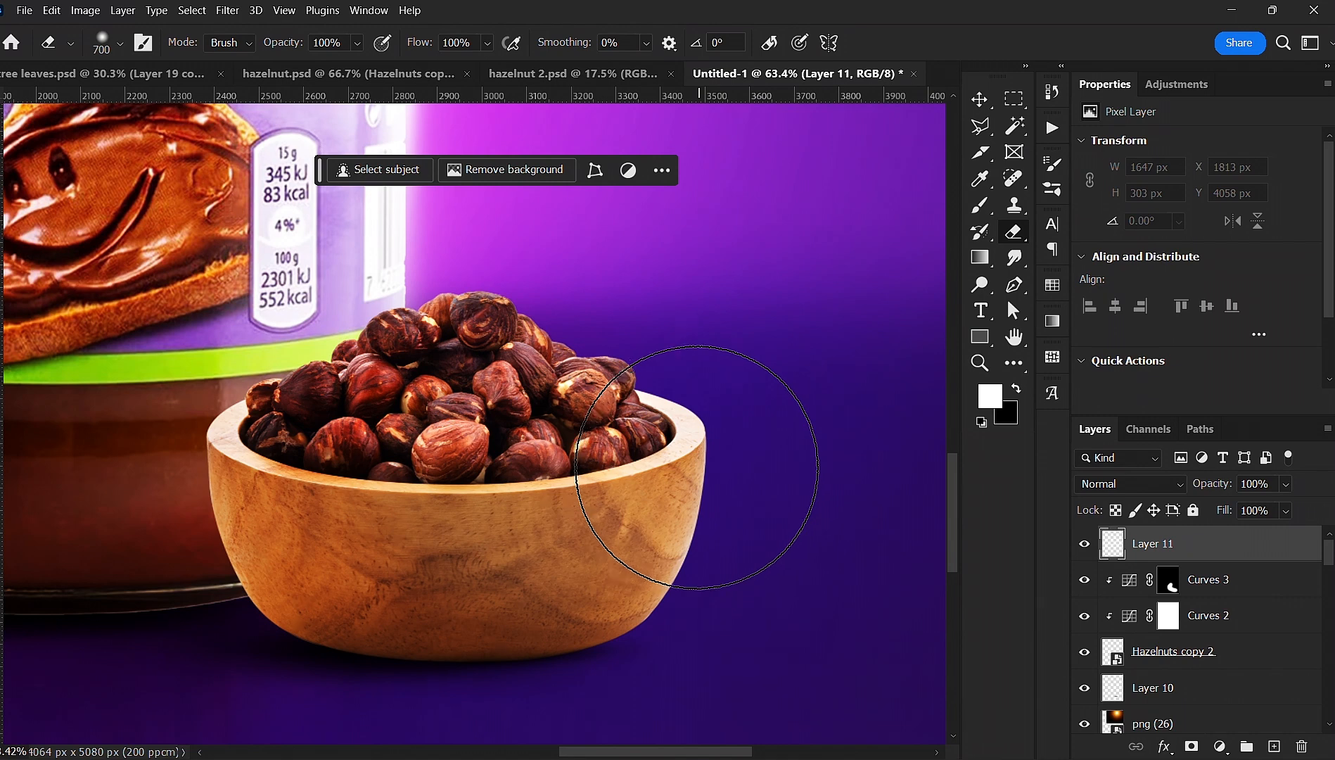
scroll(700, 471, down, 2)
scroll(668, 471, up, 2)
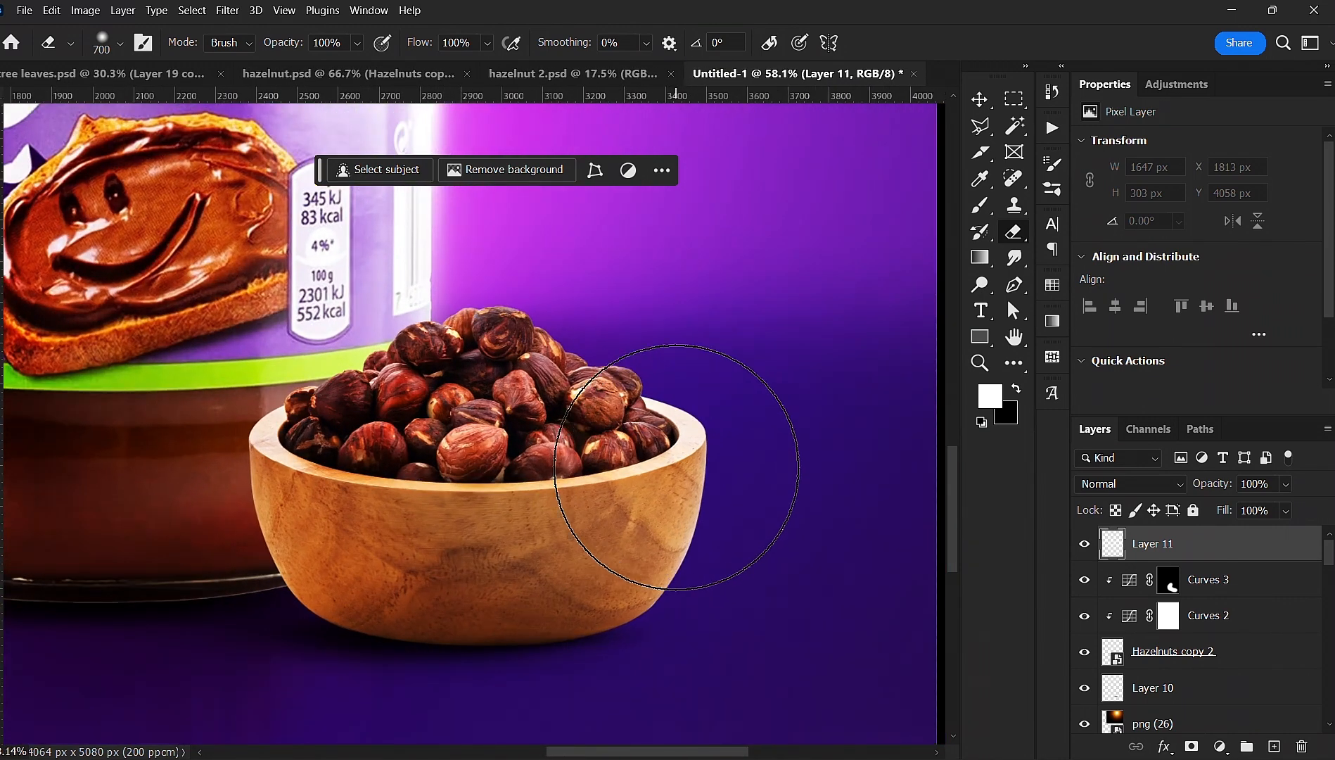
scroll(686, 464, up, 1)
key(v)
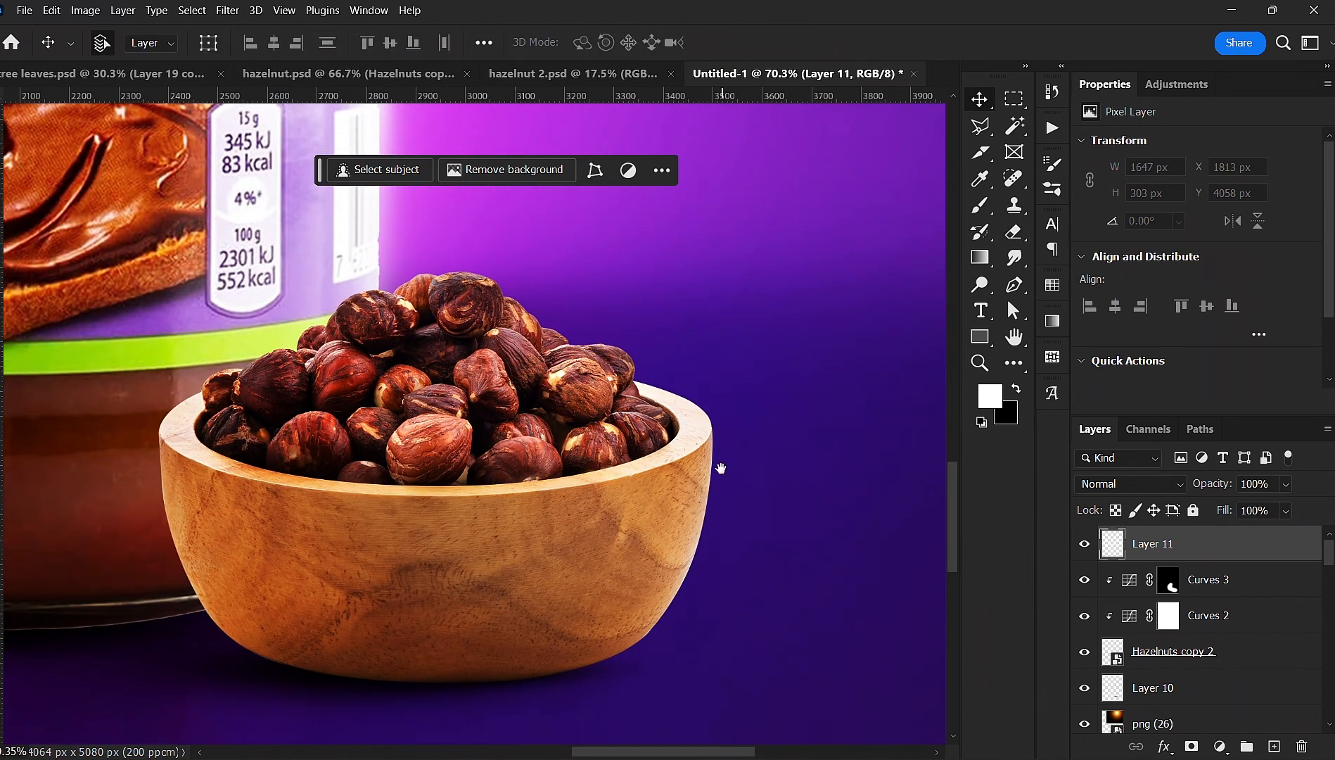
drag(721, 468, 657, 469)
click(1085, 553)
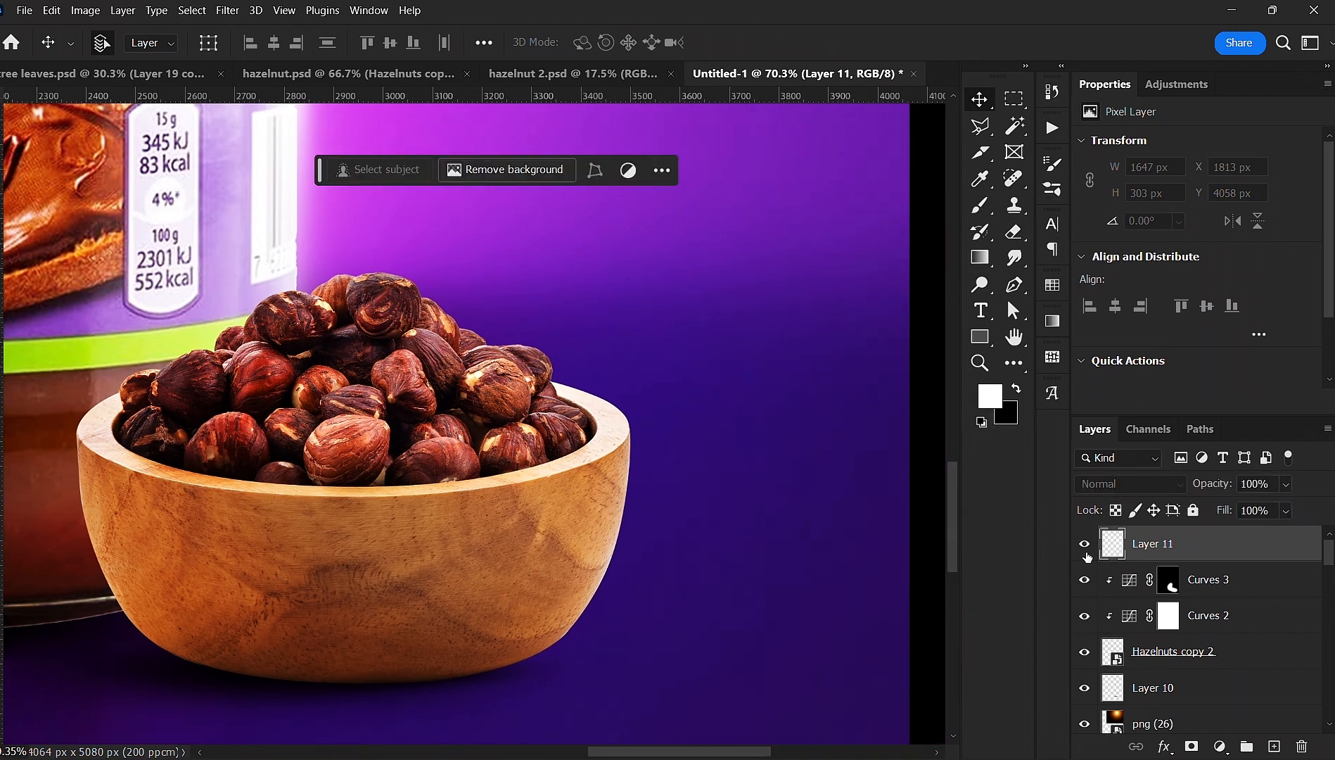
- Rotate the flattened 700 px brush to -106° and stamp a white highlight along the bowl's right edge on Layer 11
key(b)
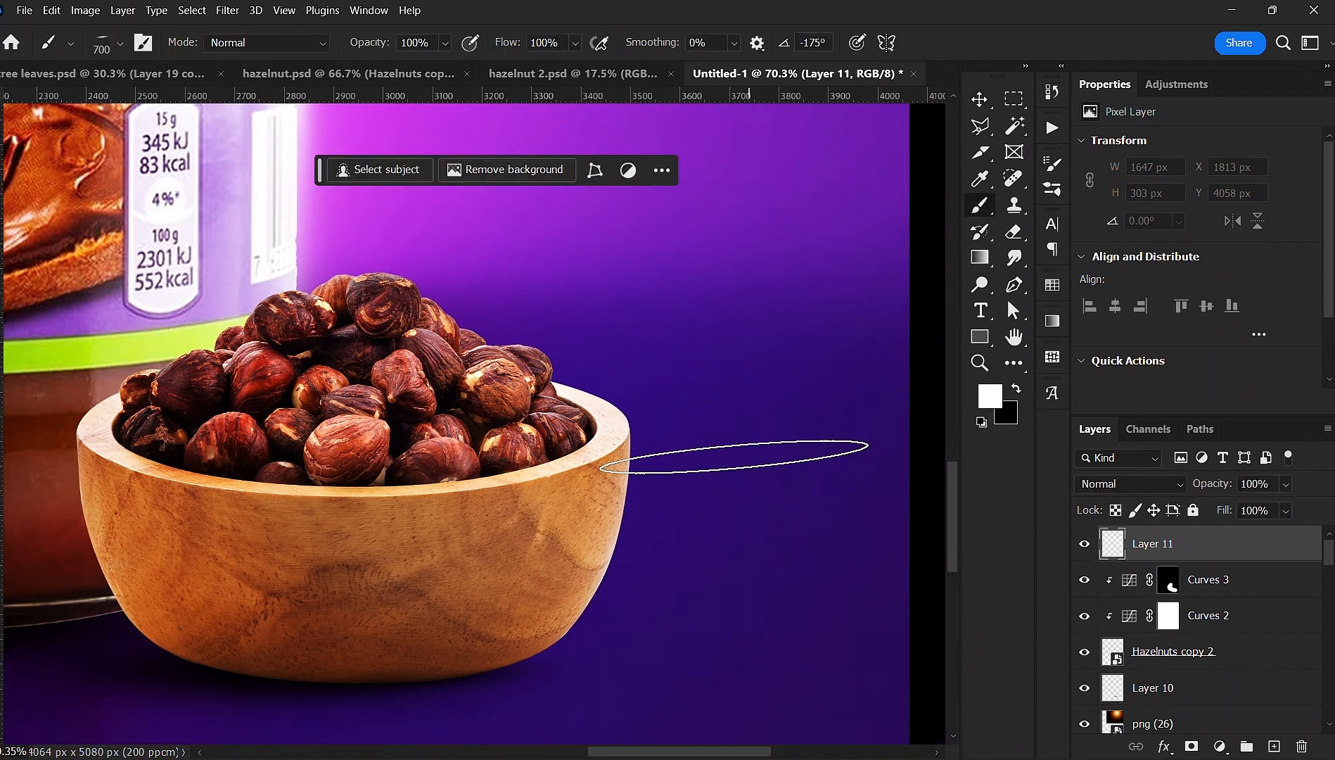
click(742, 452)
key(ctrl+z)
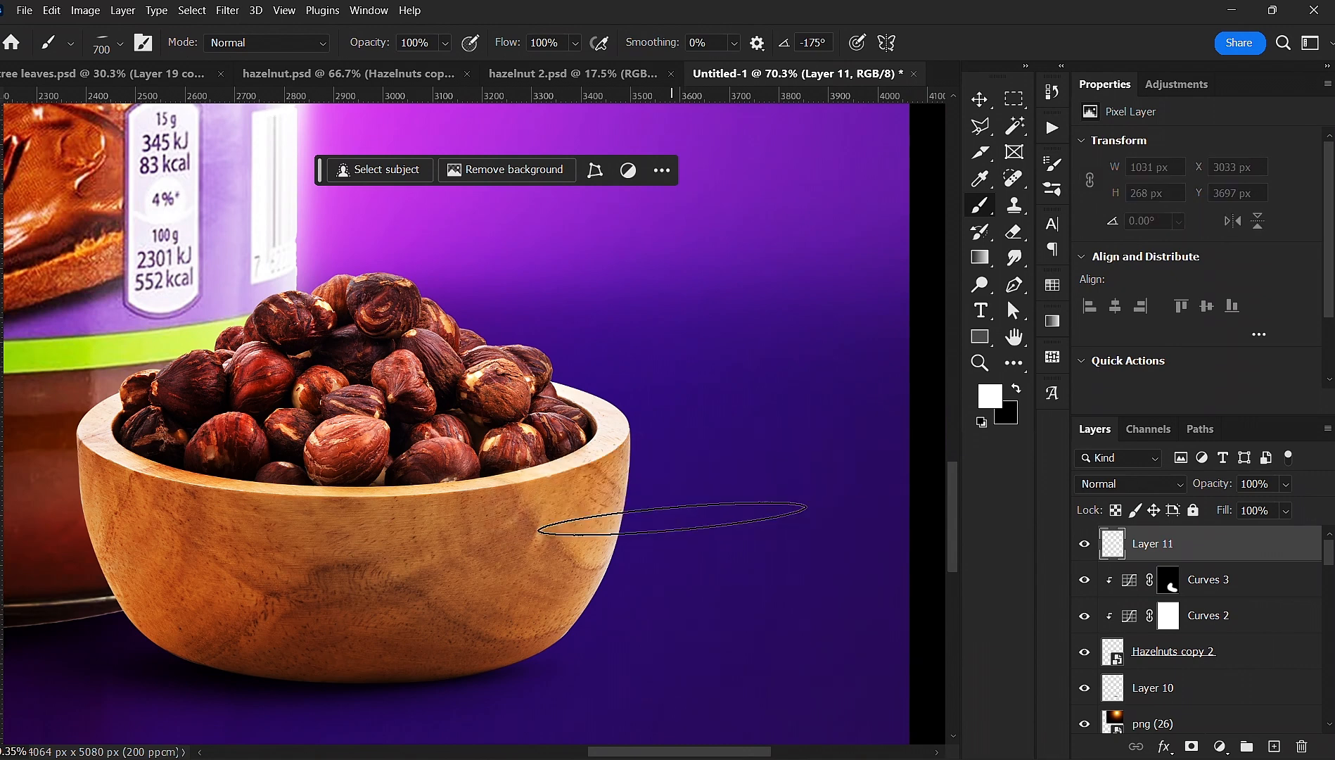
key(Left)
key(Left)
key(Left)
key(Left)
key(Left)
key(Left)
key(Left)
key(Left)
key(Left)
key(Left)
key(Left)
key(Left)
key(Left)
key(Left)
key(Left)
key(Left)
key(Left)
key(Left)
key(Left)
key(Left)
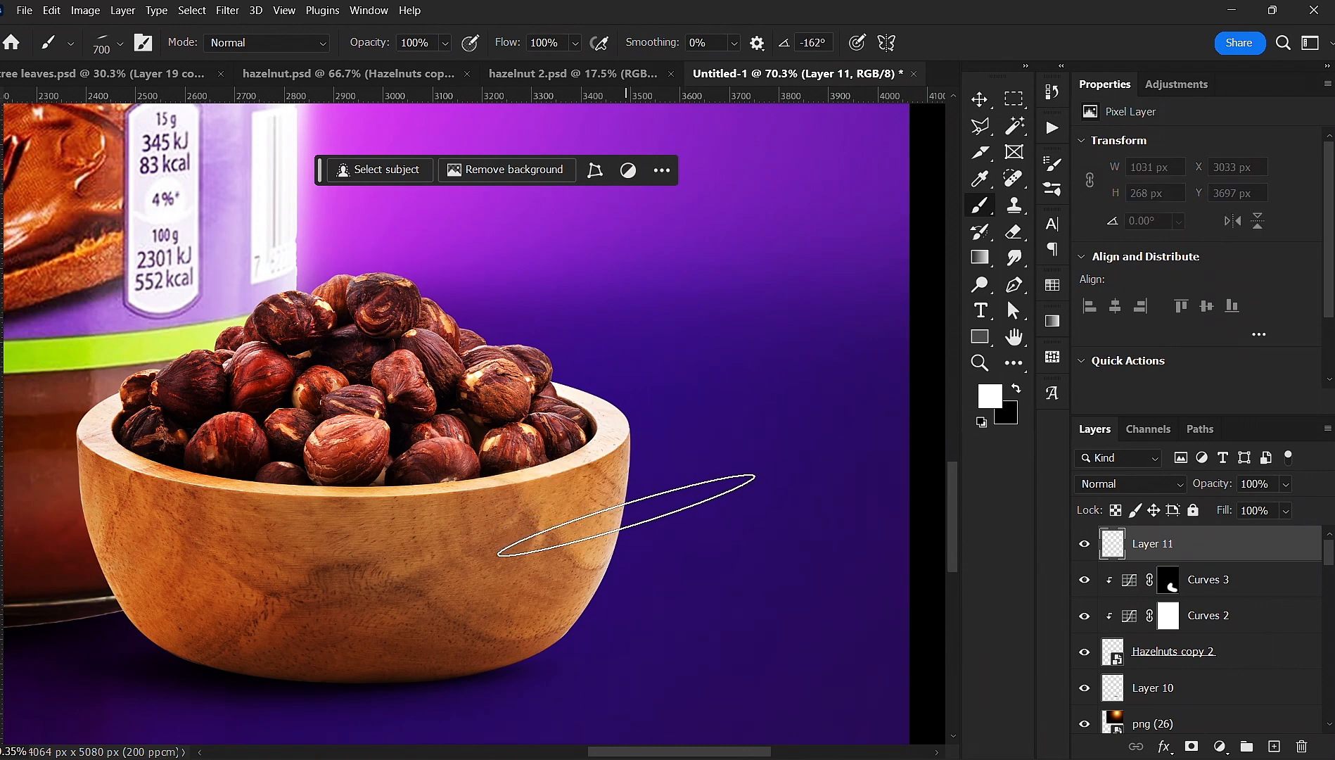
key(Left)
key(Left)
key(Left)
key(Left)
key(Left)
key(Left)
key(Left)
key(Left)
key(Left)
key(Left)
key(Left)
key(Left)
key(Left)
key(Left)
key(Left)
key(Left)
key(Left)
key(Left)
key(Left)
key(Left)
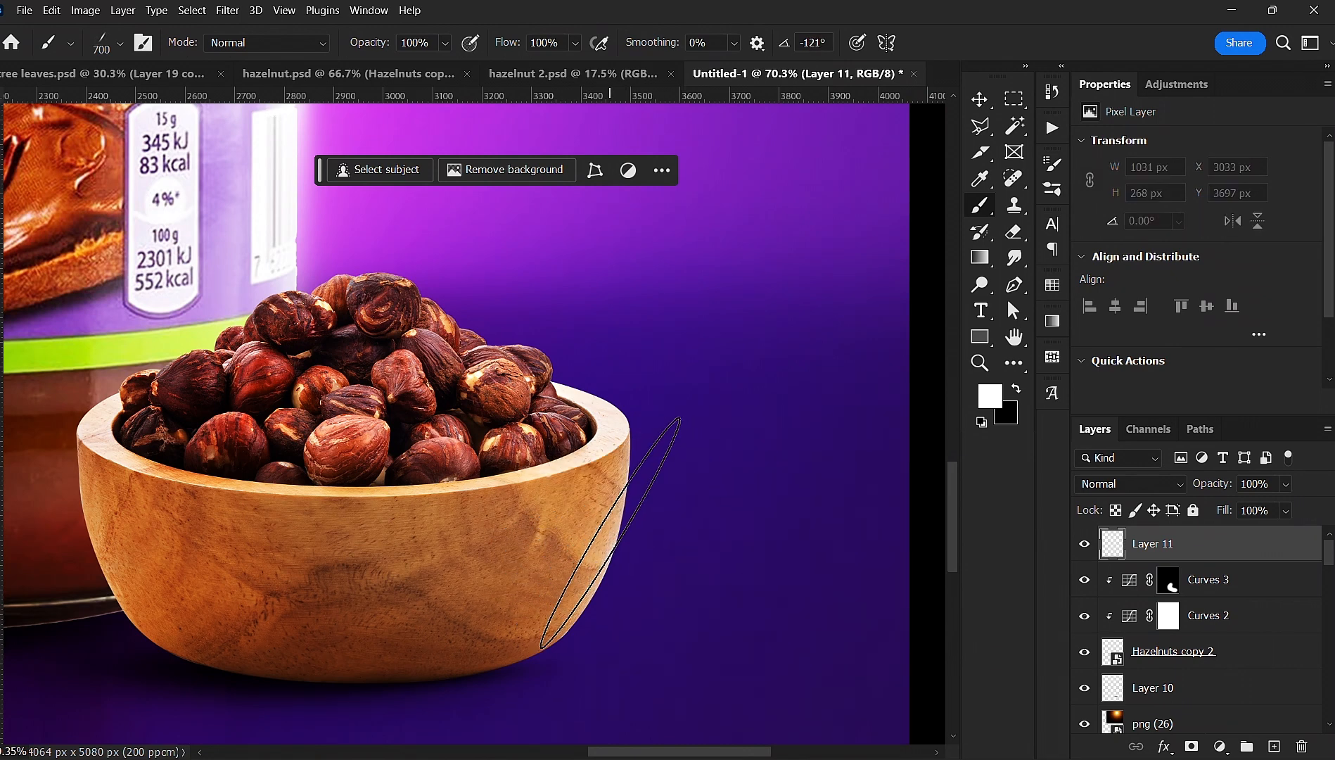
key(Left)
key(Left)
key(Left)
click(607, 559)
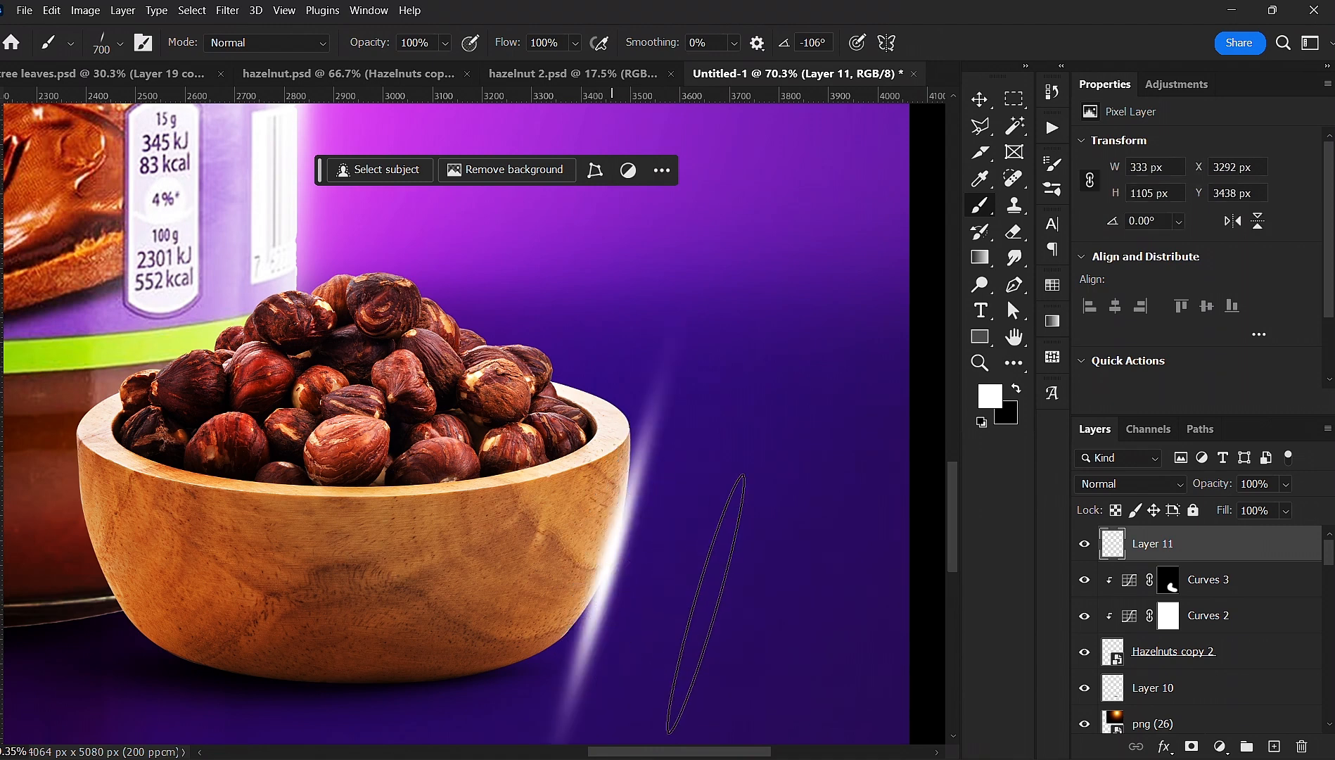
- Warp the white highlight on Layer 11 into a curve that follows the bowl's right side
key(v)
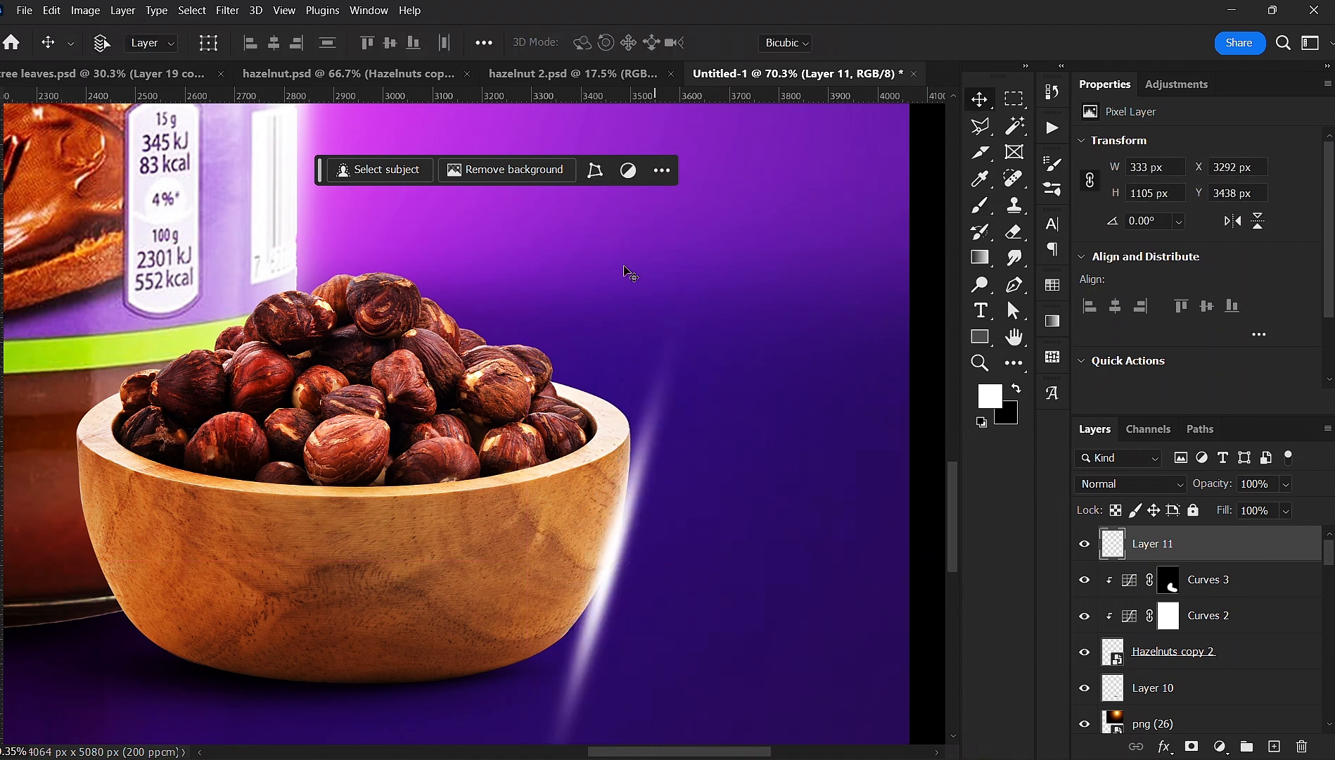
key(ctrl+t)
scroll(703, 169, down, 1)
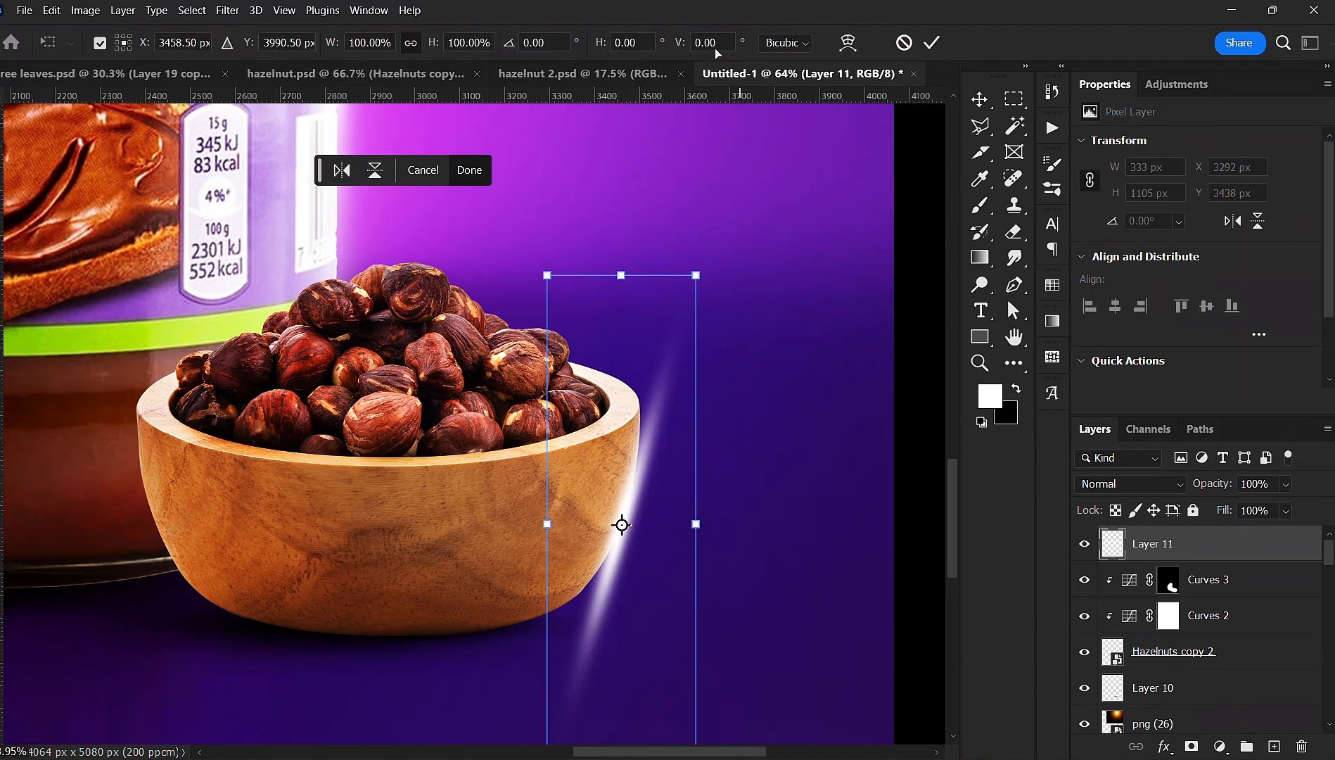
click(848, 44)
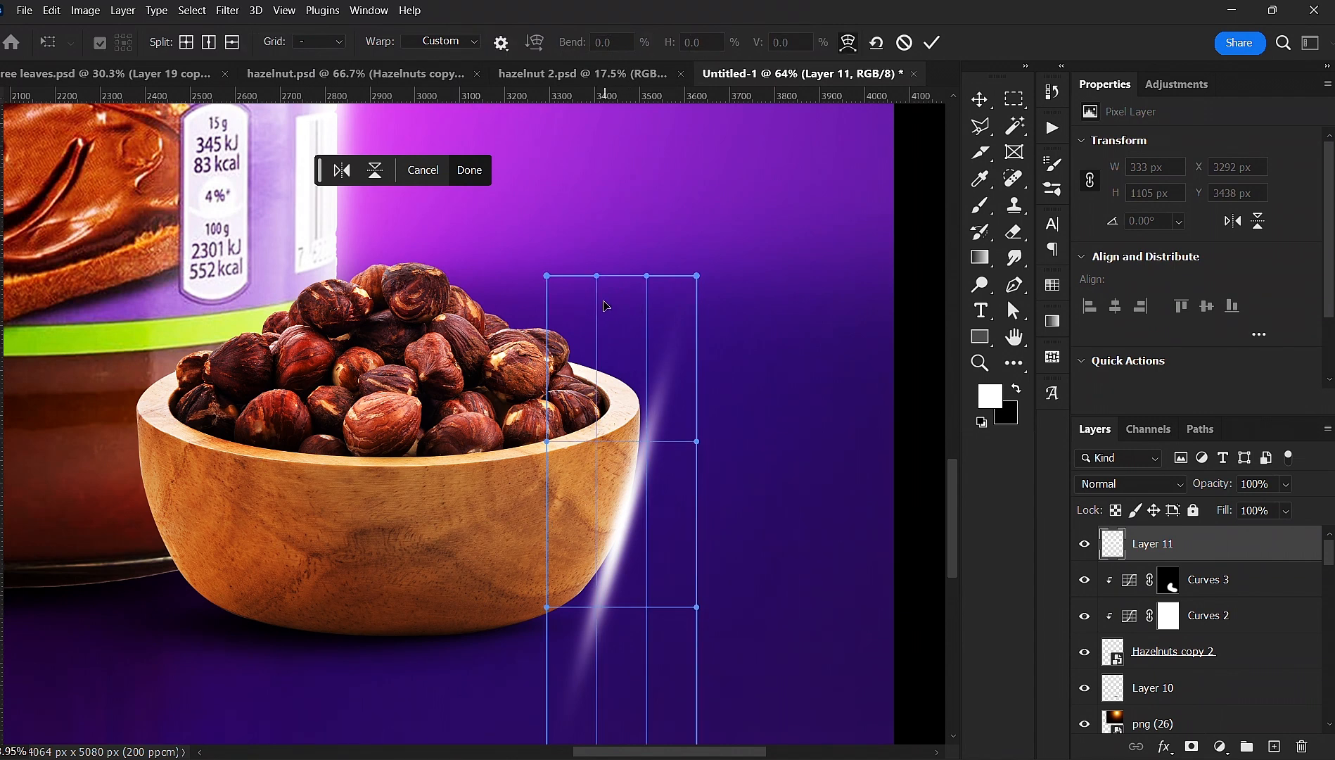
drag(564, 320, 551, 322)
mouse_move(589, 525)
mouse_down()
mouse_move(654, 531)
mouse_move(650, 558)
mouse_up()
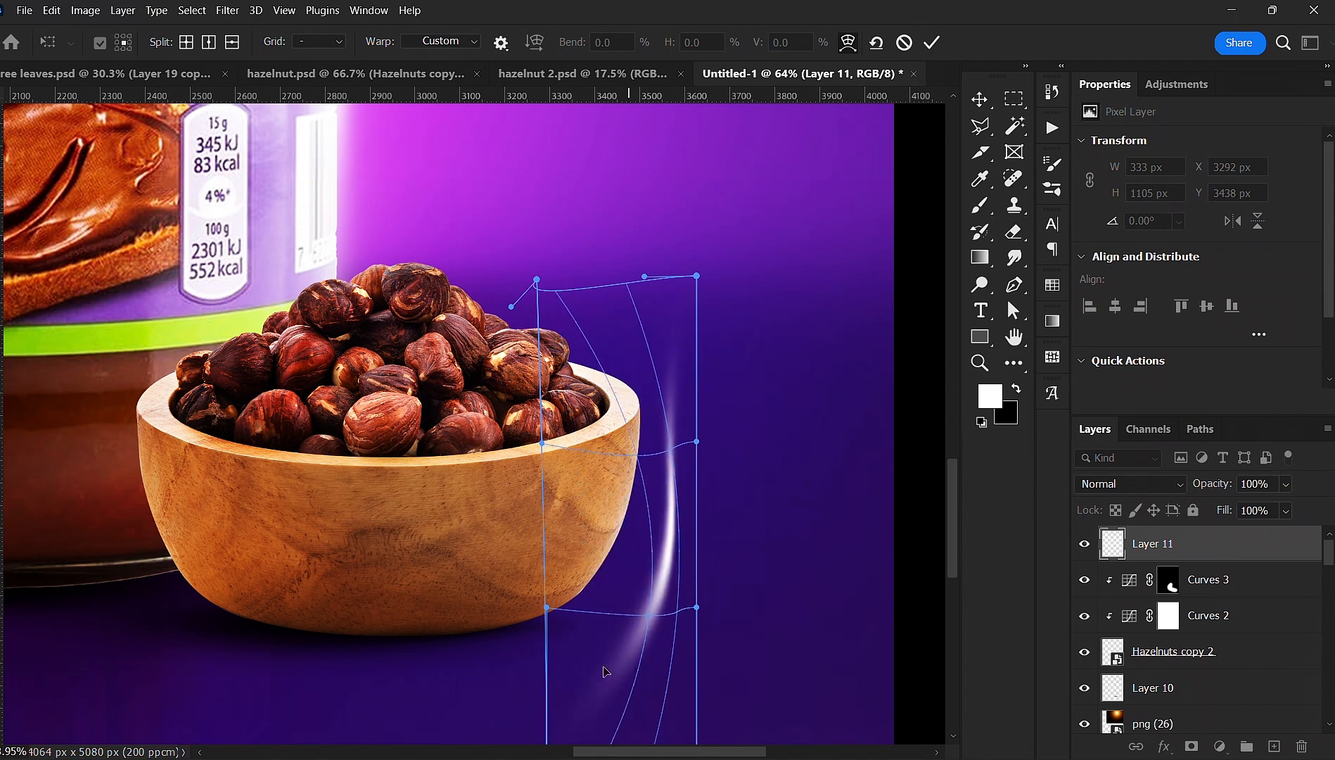
mouse_move(606, 670)
mouse_down()
mouse_move(609, 654)
mouse_move(644, 658)
mouse_move(642, 637)
mouse_up()
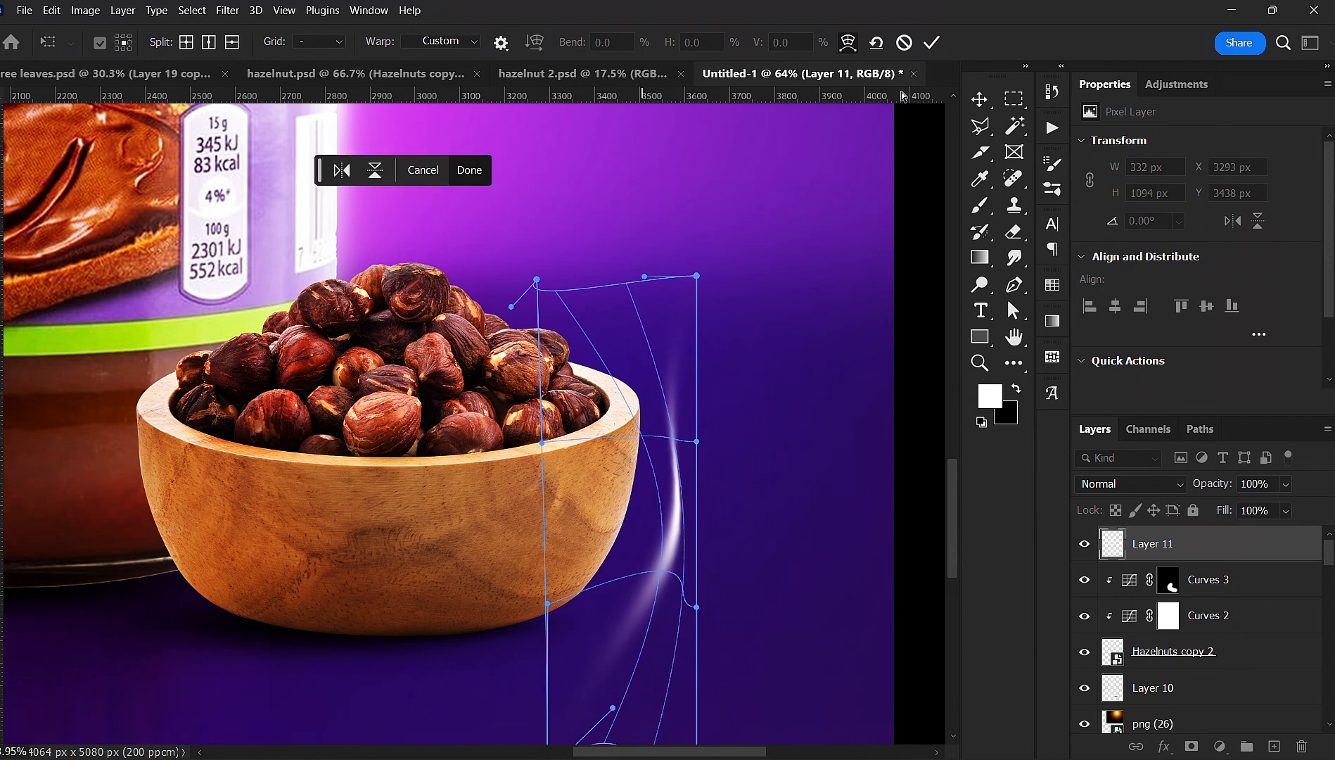
click(931, 44)
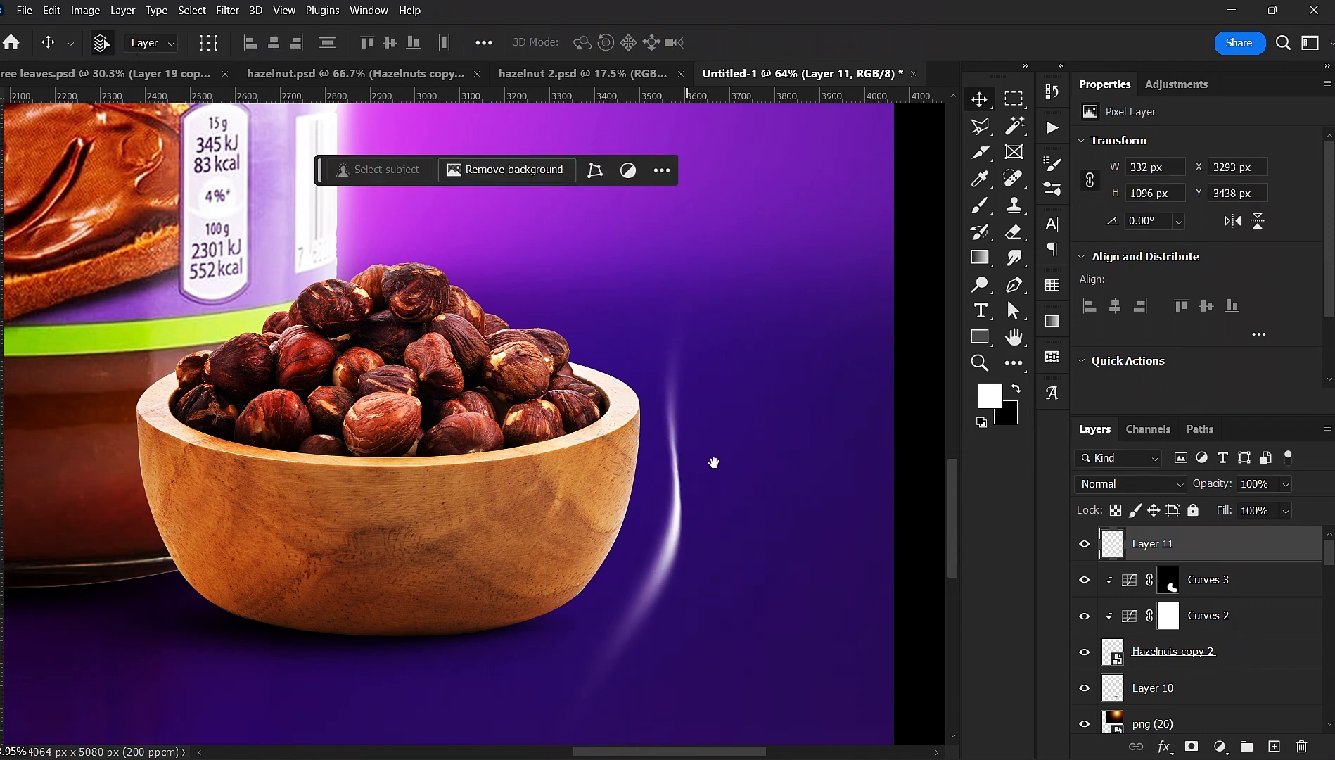
- Move the curved highlight onto the bowl's right edge and set Layer 11's blend mode to Normal
scroll(712, 478, down, 2)
drag(713, 500, 668, 434)
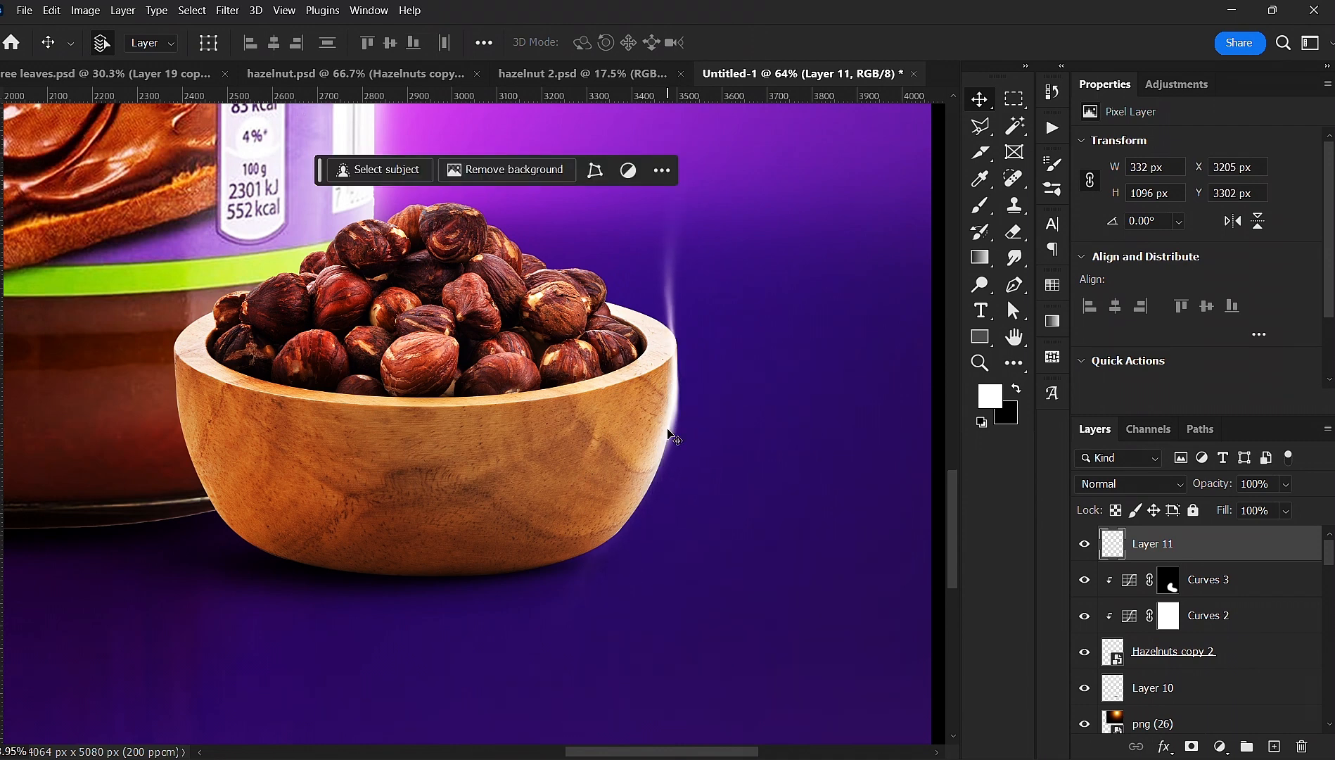
scroll(668, 434, down, 2)
scroll(670, 436, up, 2)
click(1102, 486)
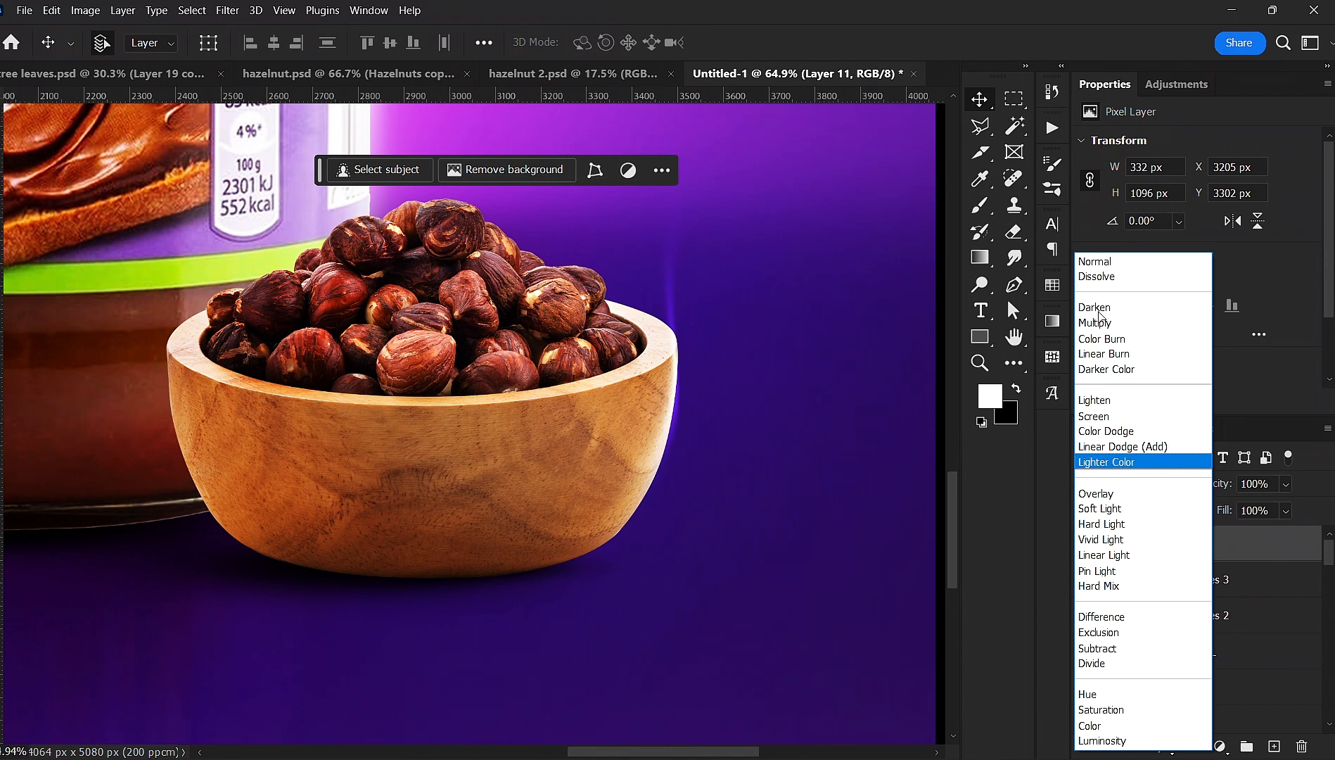
click(1101, 261)
drag(684, 443, 714, 483)
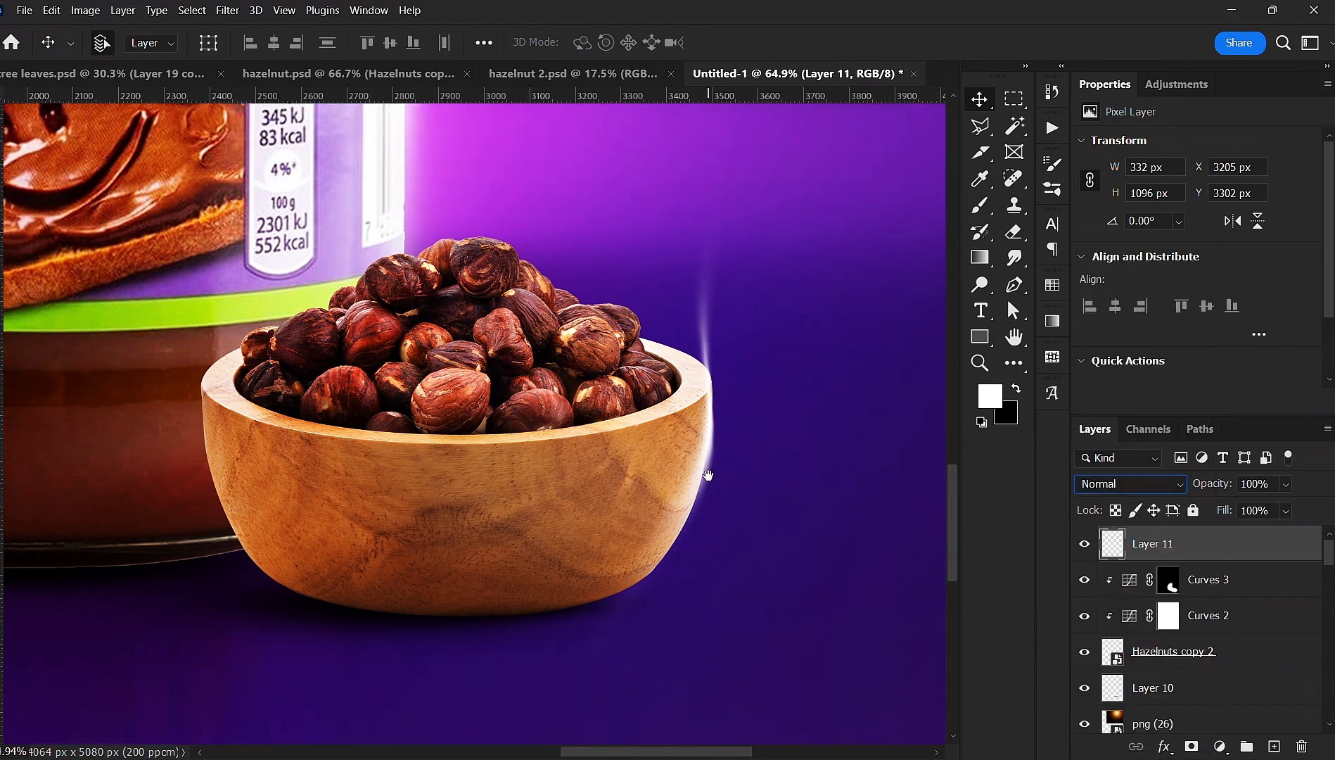
- Nudge the Layer 11 highlight 10 px left and shift it up to about X 3201 px, Y 3251 px, against the bowl's rim
key(Left)
key(Left)
key(Left)
key(Left)
key(Left)
key(Left)
key(Left)
key(Left)
key(Left)
key(Left)
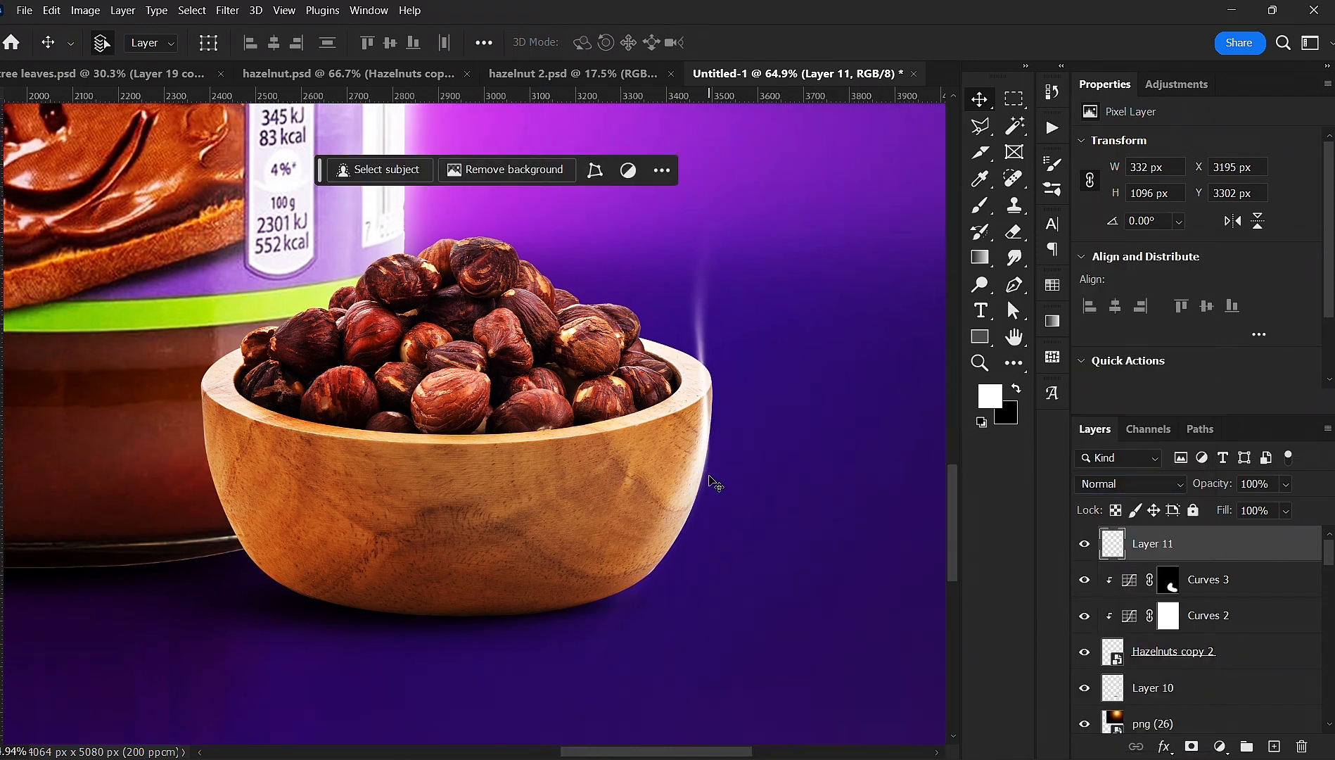
drag(703, 439, 705, 419)
- Erase the highlight's upper tail above the bowl's rim with the soft 700 px eraser
key(e)
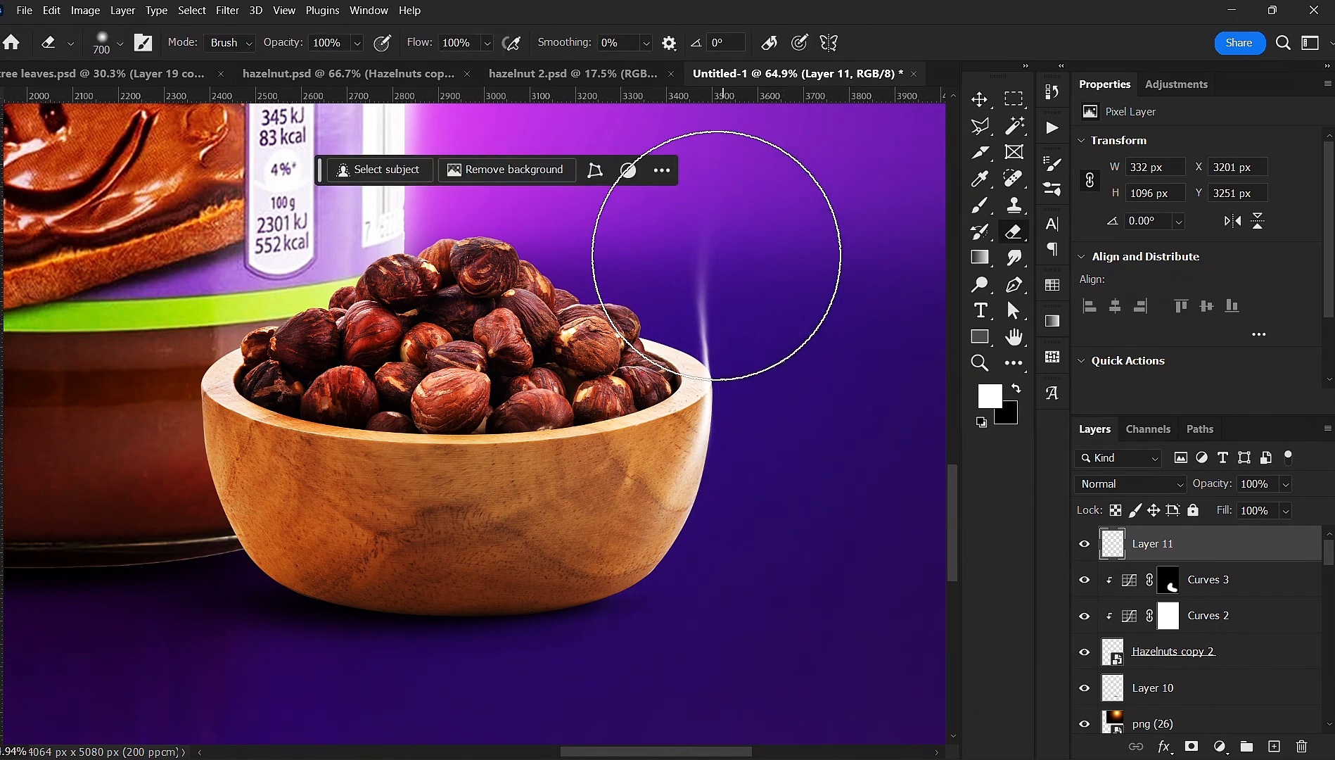
click(707, 276)
mouse_move(707, 276)
mouse_down()
mouse_move(730, 253)
mouse_move(724, 268)
mouse_move(685, 244)
mouse_move(711, 259)
mouse_up()
key(v)
scroll(681, 470, down, 5)
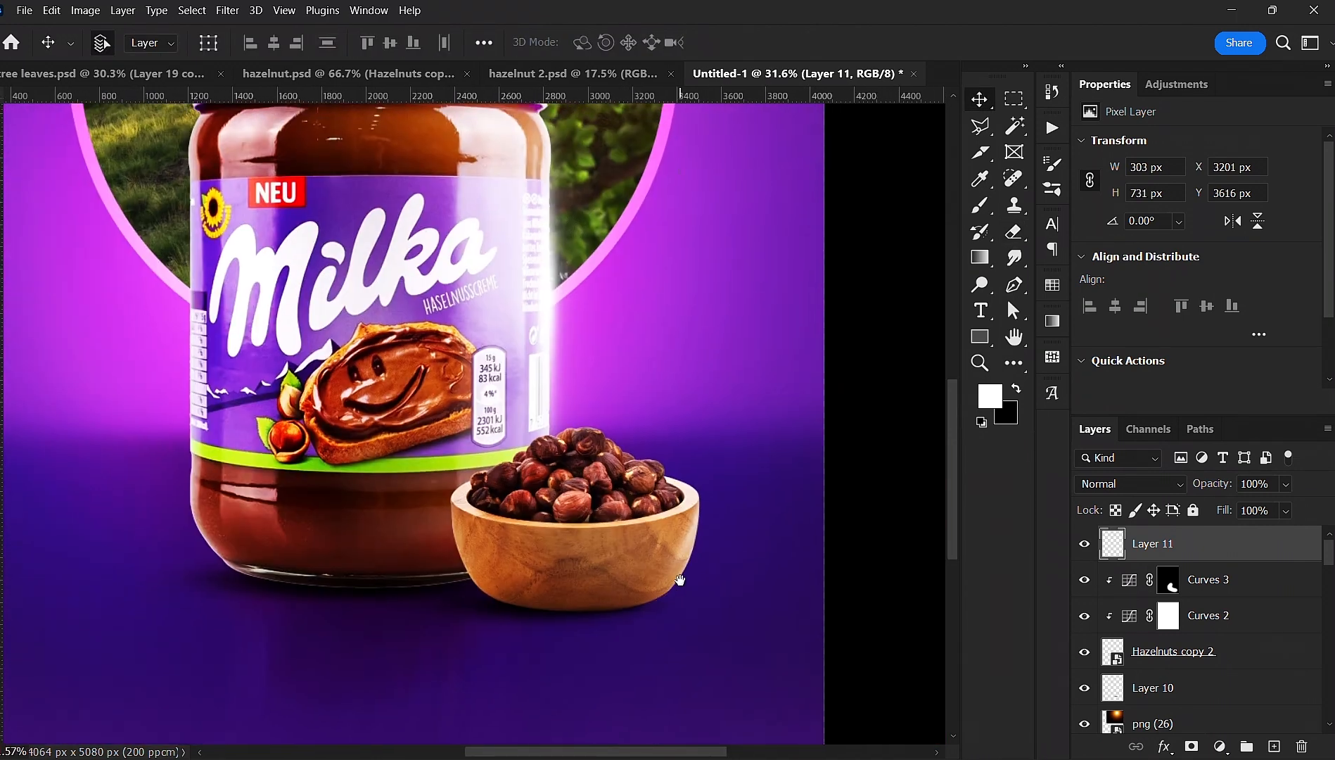
- Apply a white Inner Glow to Hazelnuts copy 2 with Overlay blend mode and 0% noise, leaving Outer Glow off
click(1291, 652)
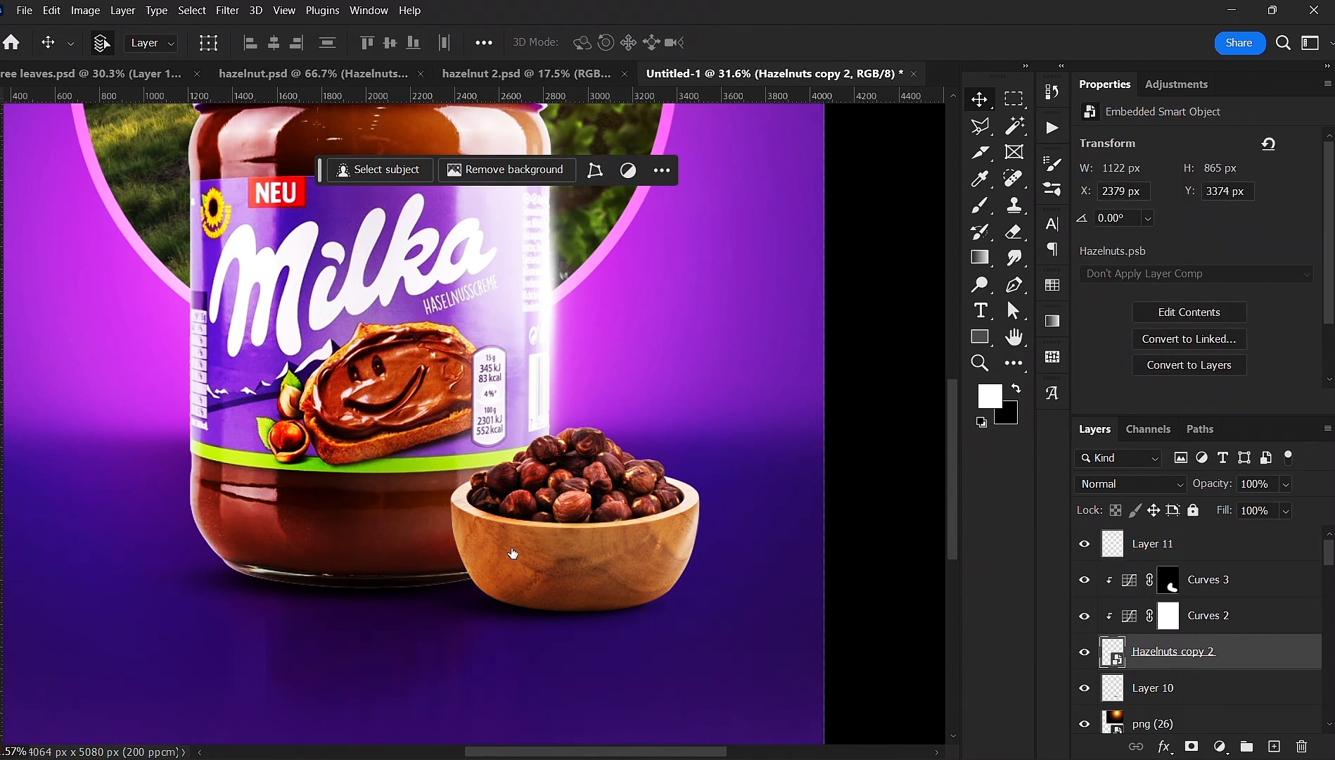
double_click(1238, 651)
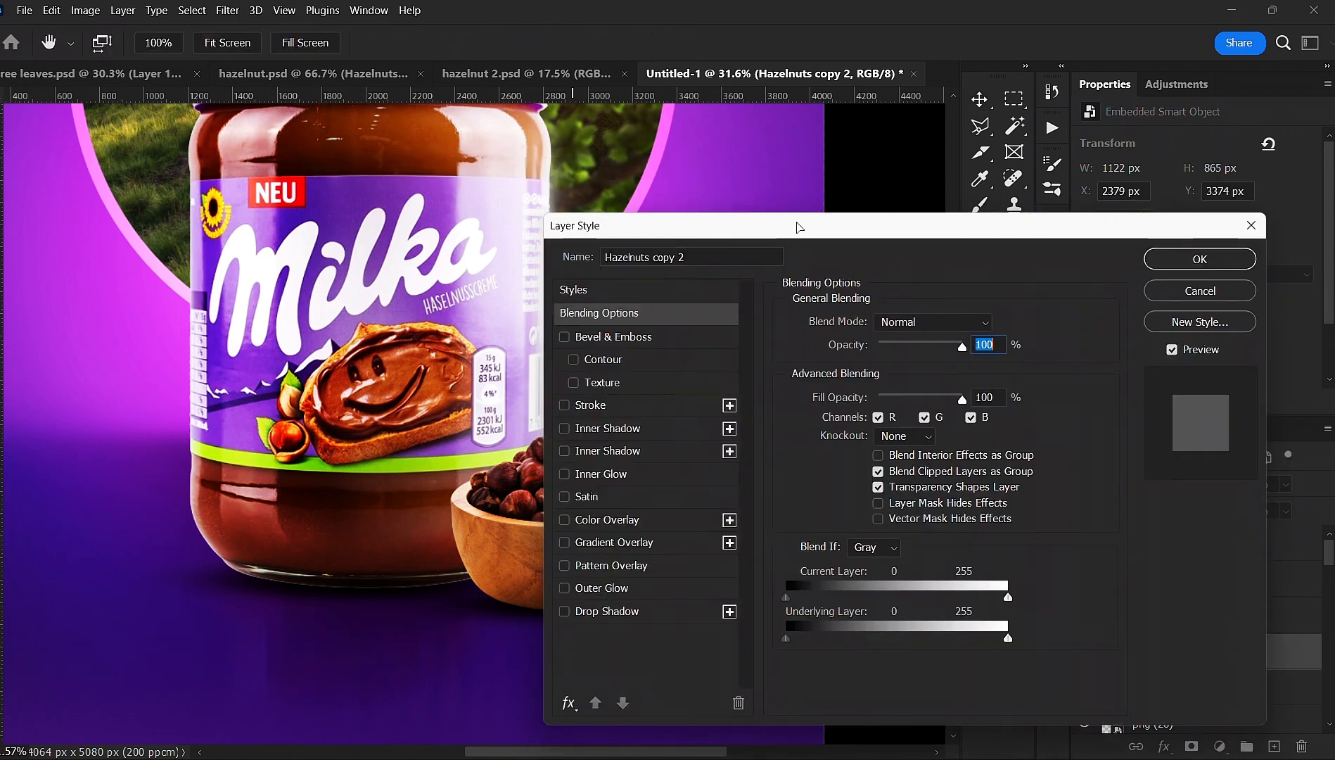
drag(1022, 203, 1053, 196)
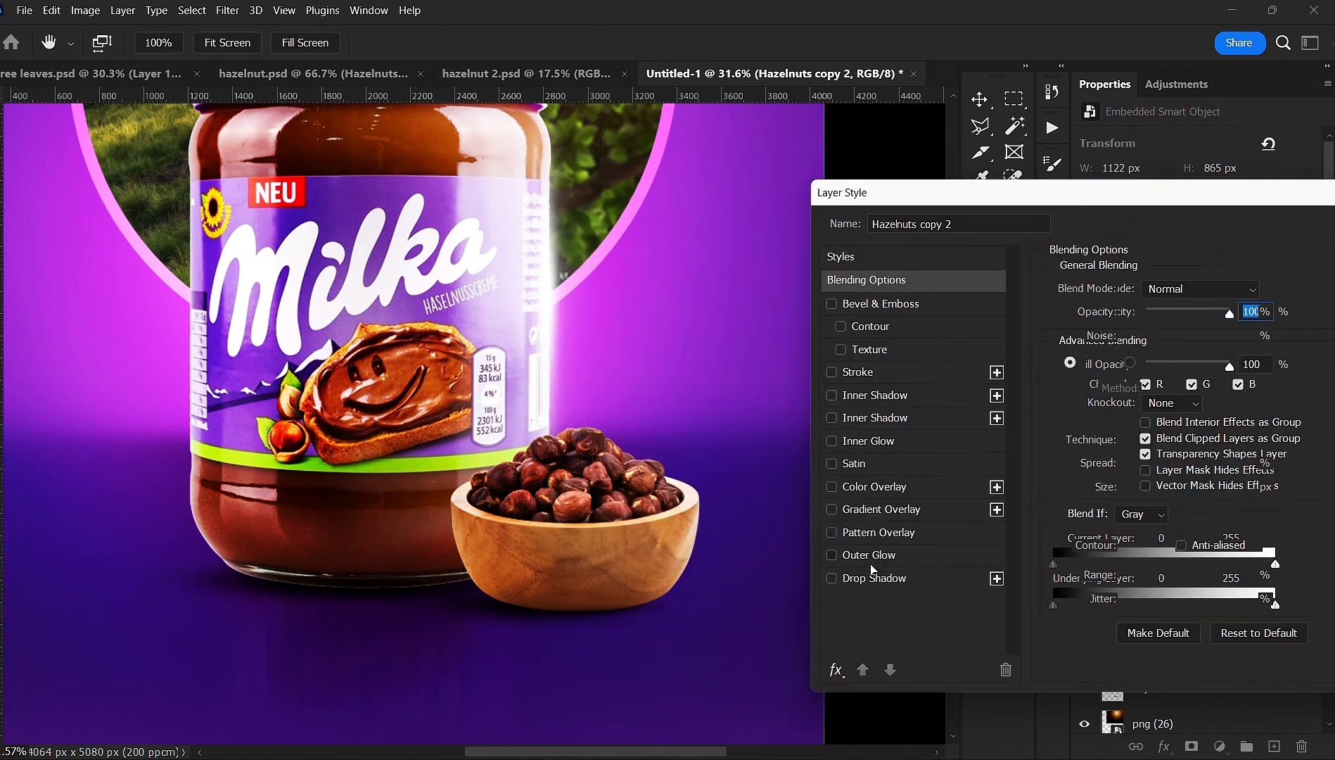
click(865, 562)
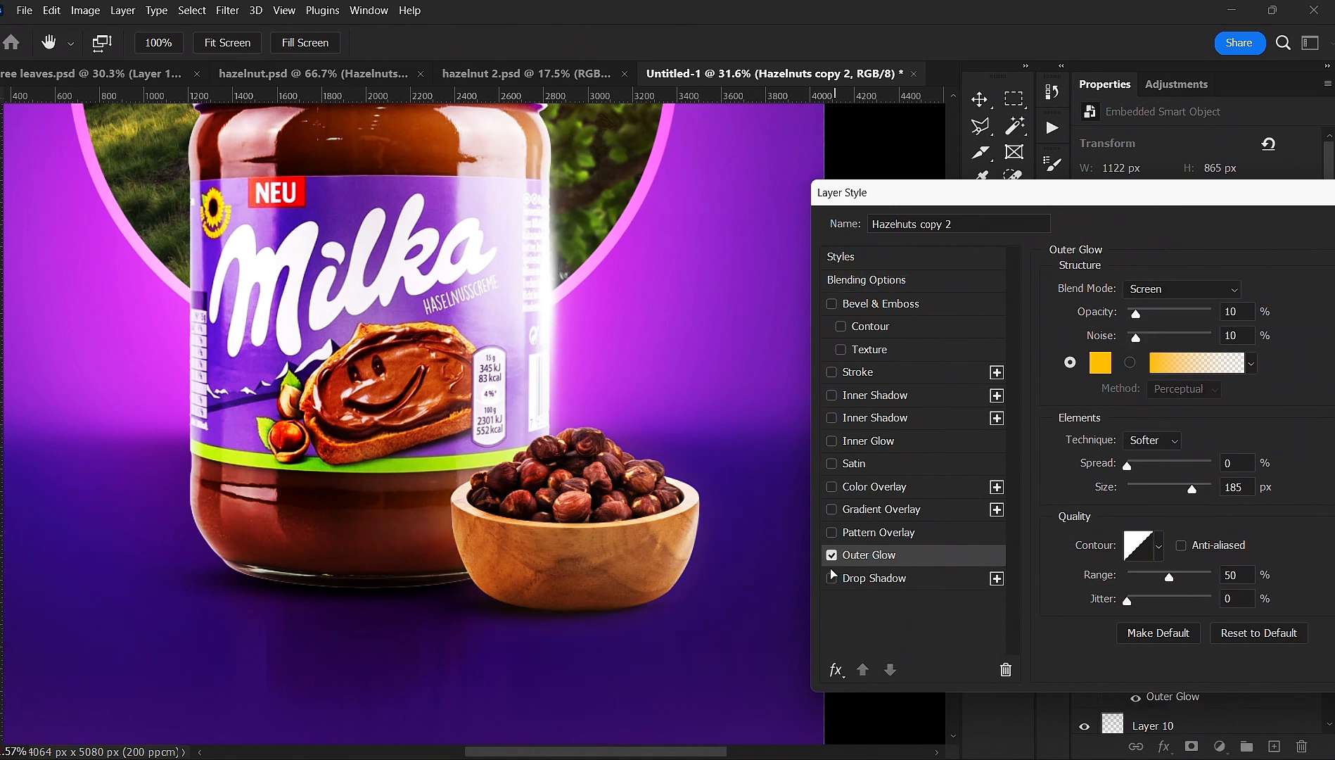
click(832, 557)
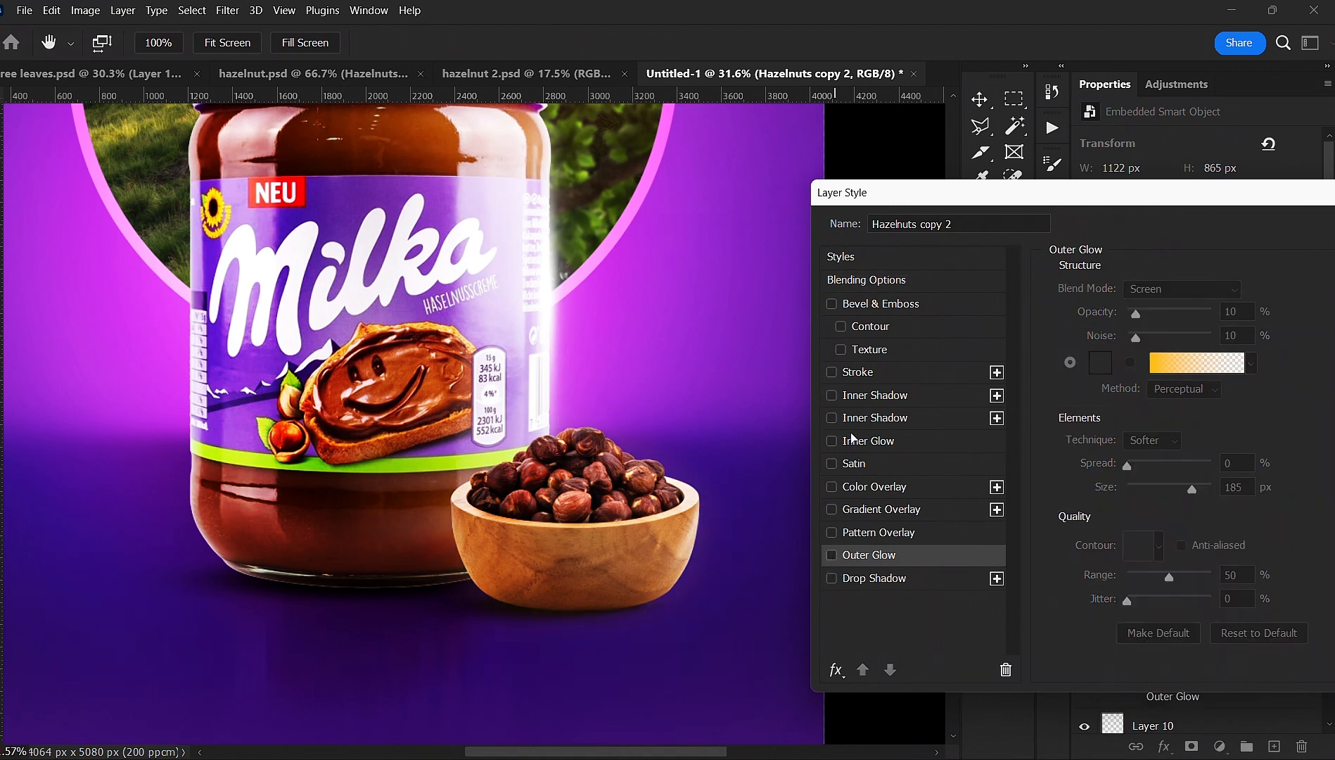
click(907, 443)
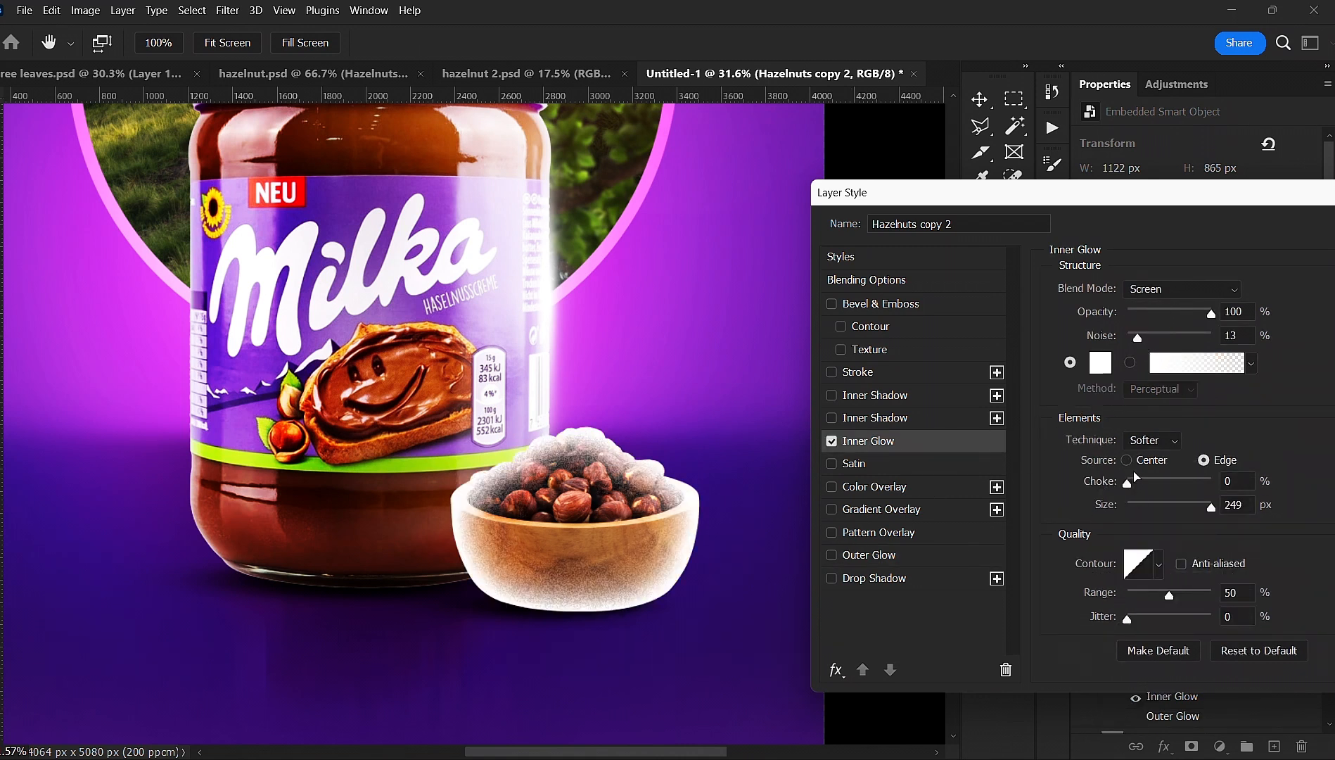
drag(1109, 355, 1107, 356)
click(1137, 297)
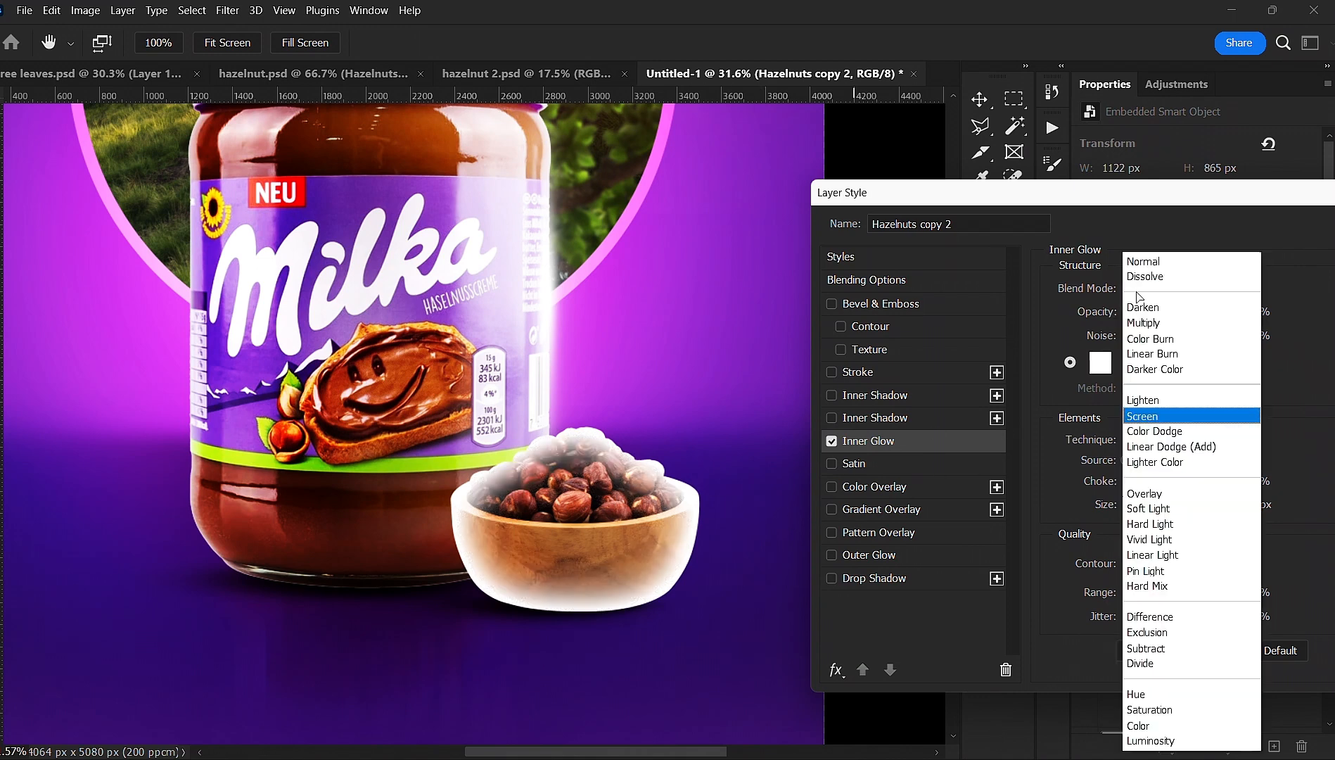
click(1168, 492)
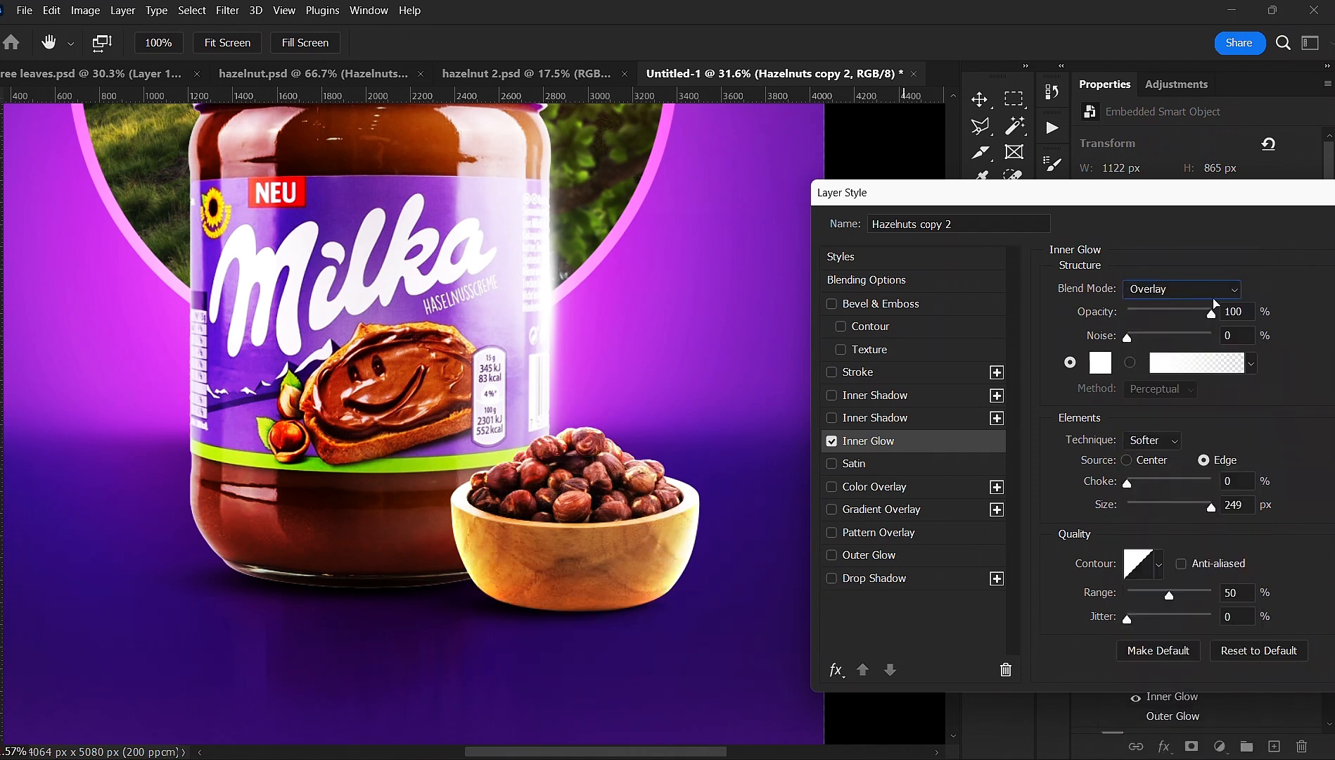
drag(1219, 194, 1057, 239)
click(1294, 275)
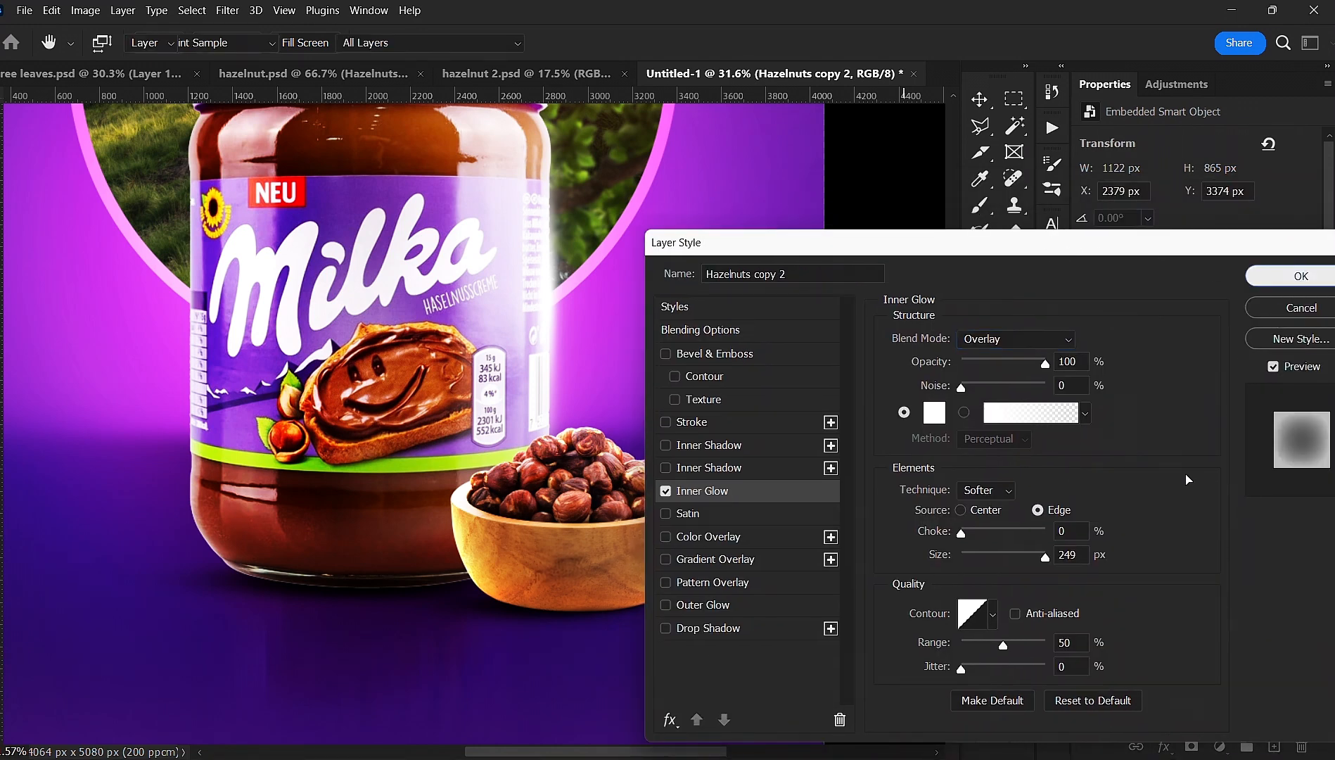
- Separate the Inner Glow of Hazelnuts copy 2 into its own layer and add an inverted, black layer mask to it
scroll(1200, 660, down, 1)
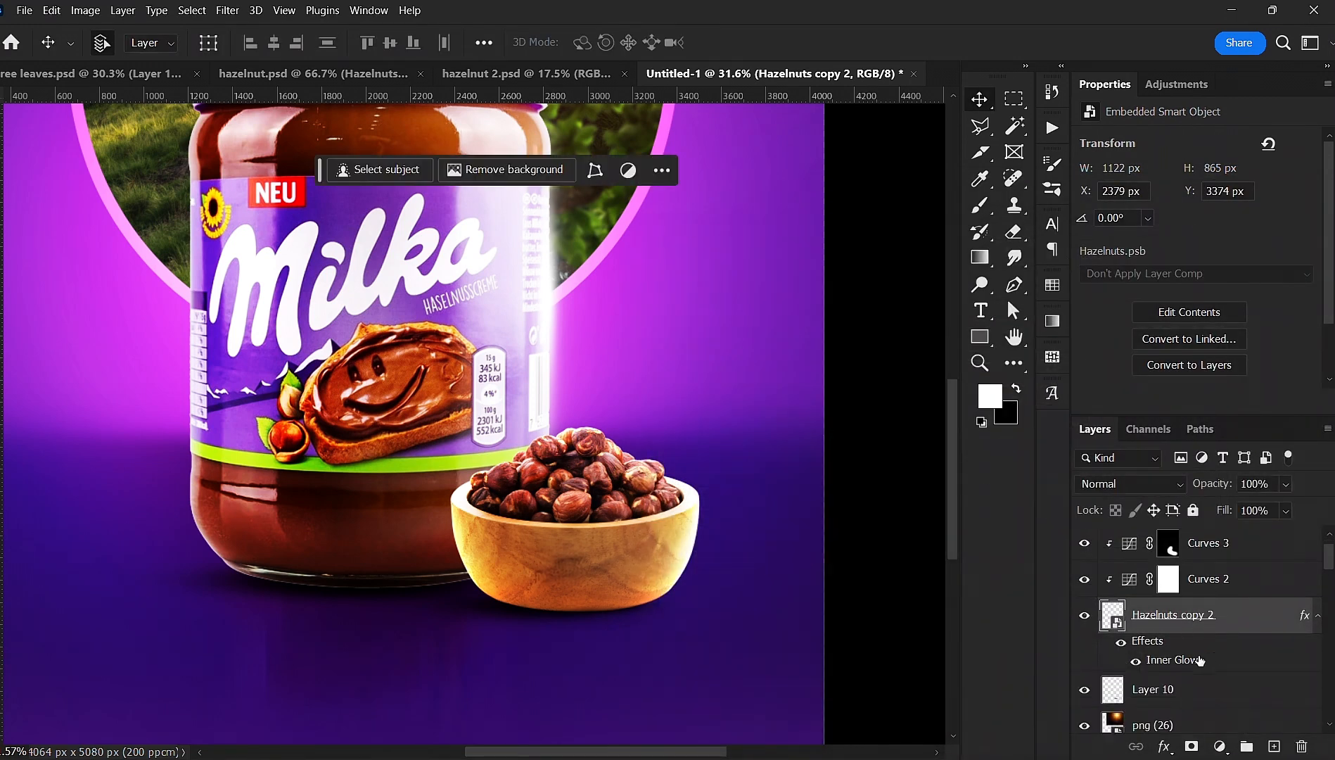
right_click(1176, 660)
click(1196, 610)
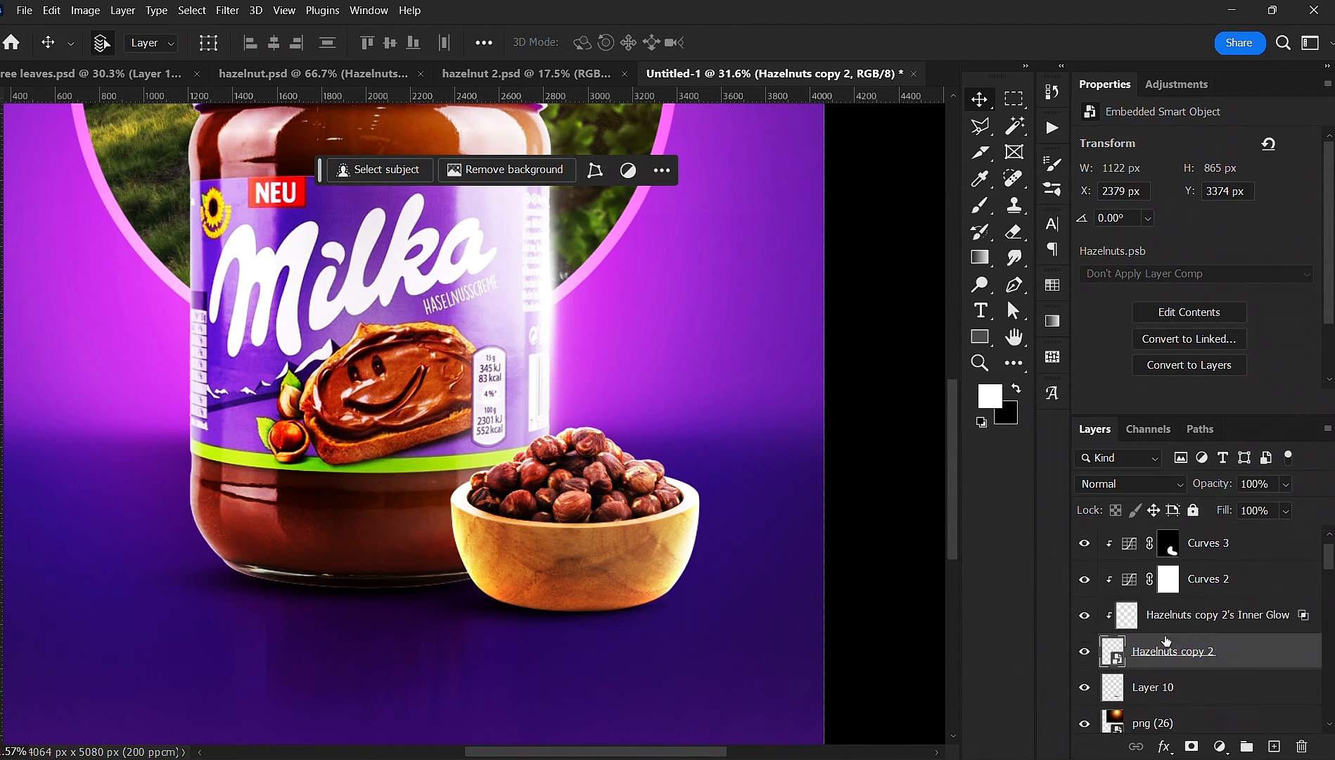
click(1196, 616)
click(1191, 745)
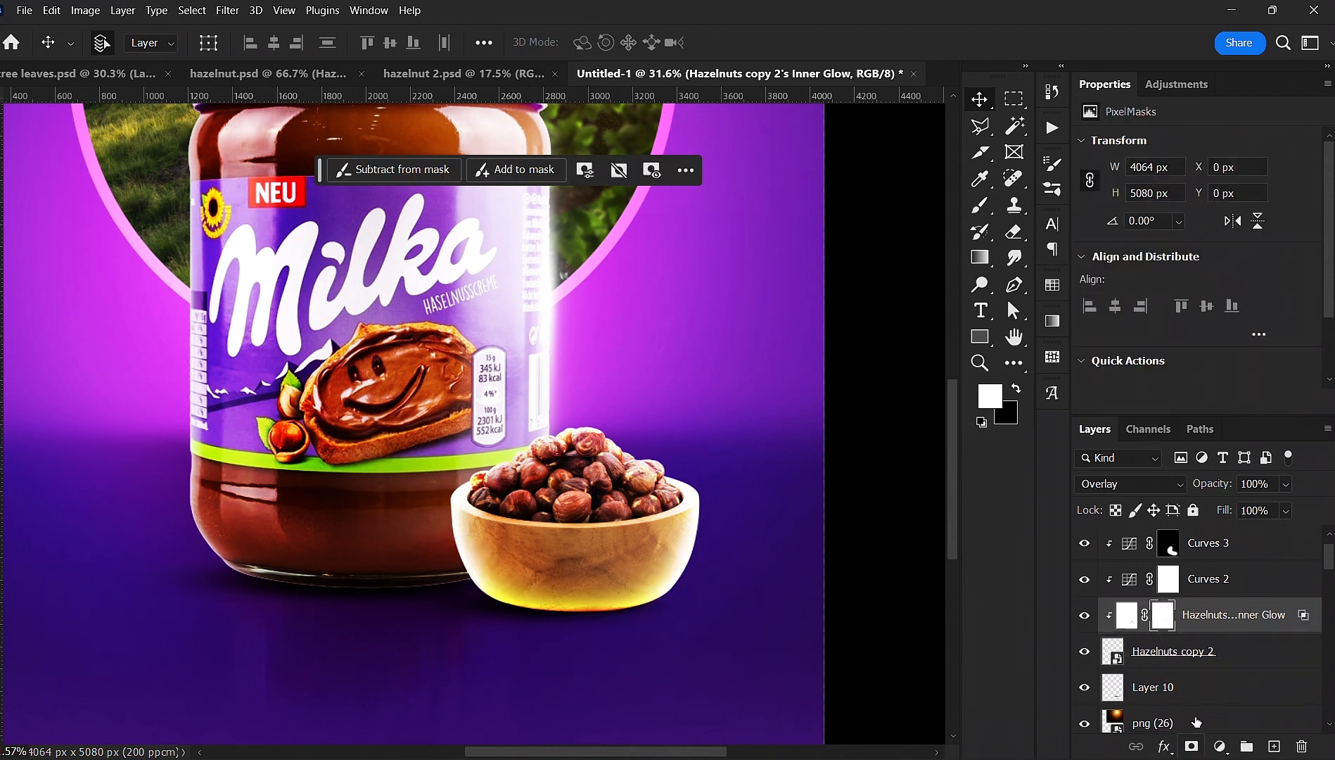
key(ctrl+i)
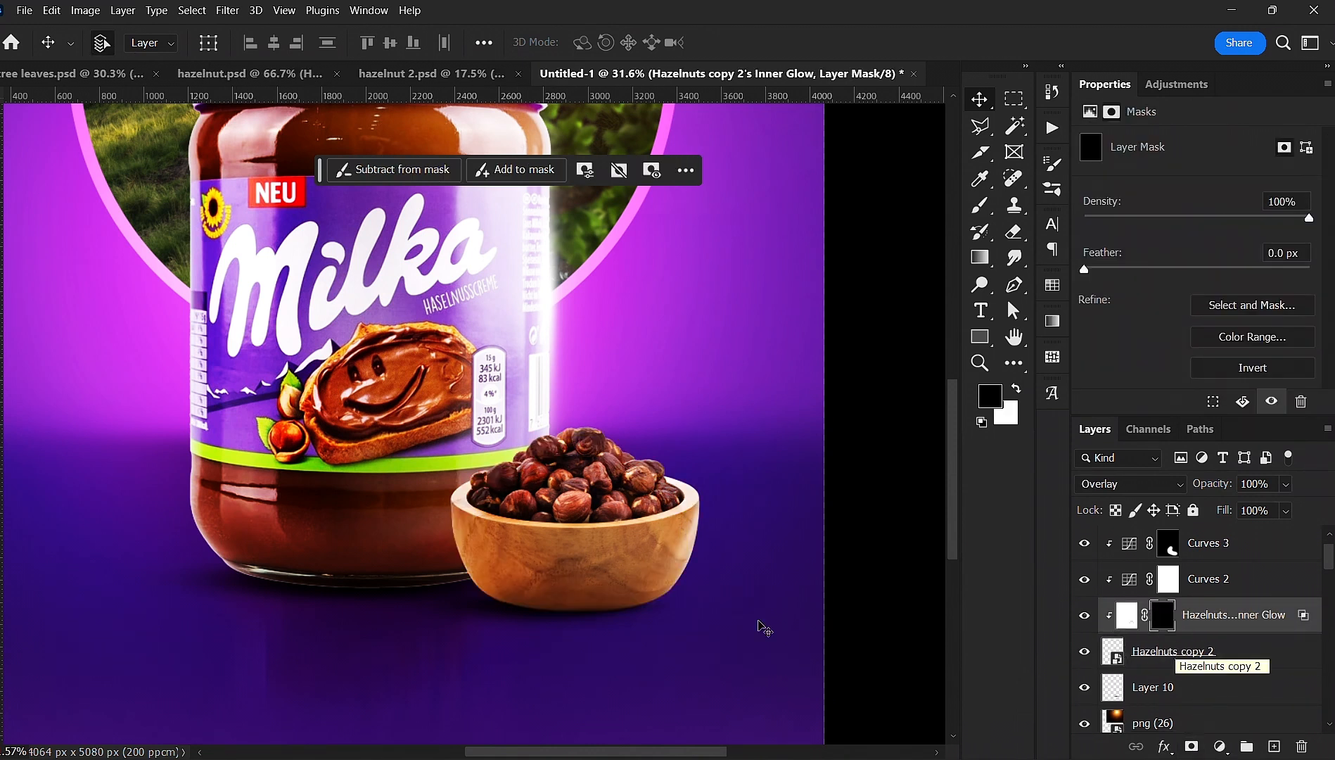
- Paint white on the Inner Glow layer's mask with a round soft 700 px brush over the hazelnuts' upper-right edge
key(b)
key(x)
right_click(593, 430)
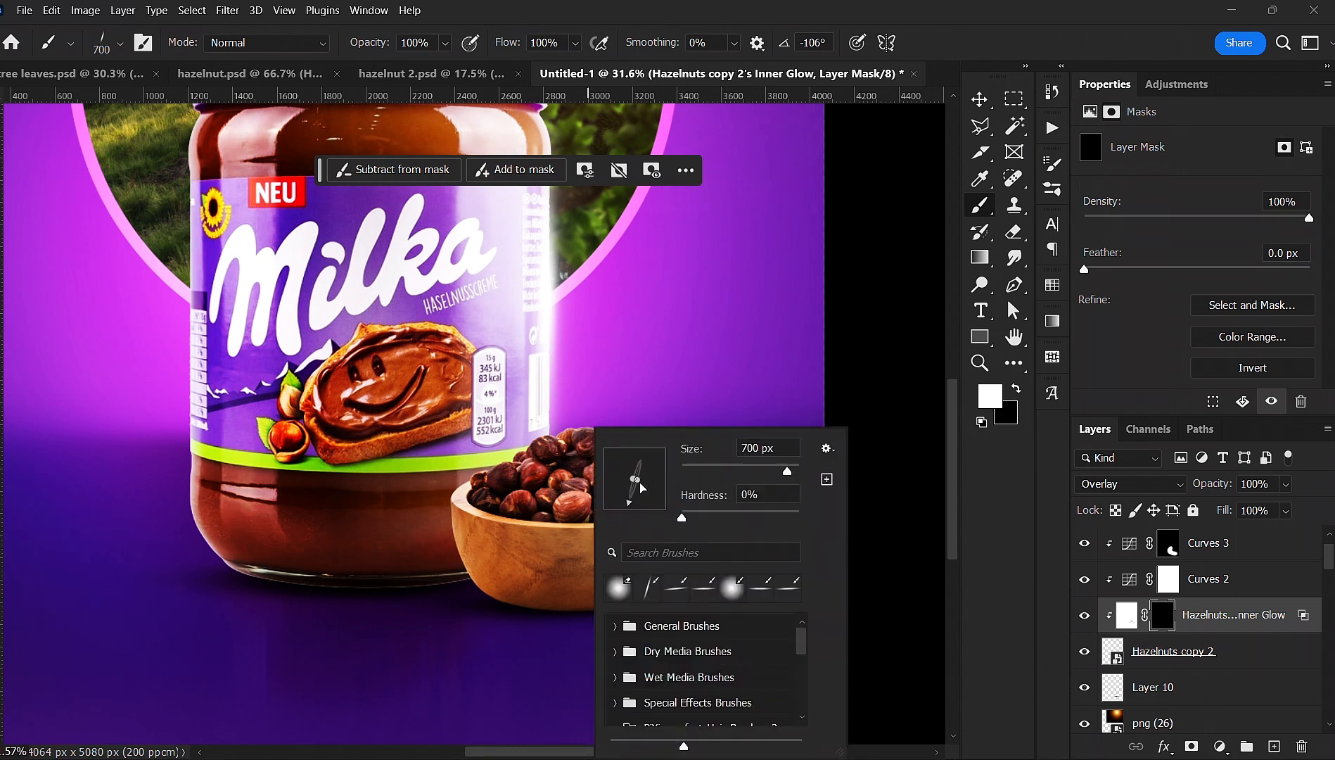
drag(638, 481, 690, 504)
click(647, 348)
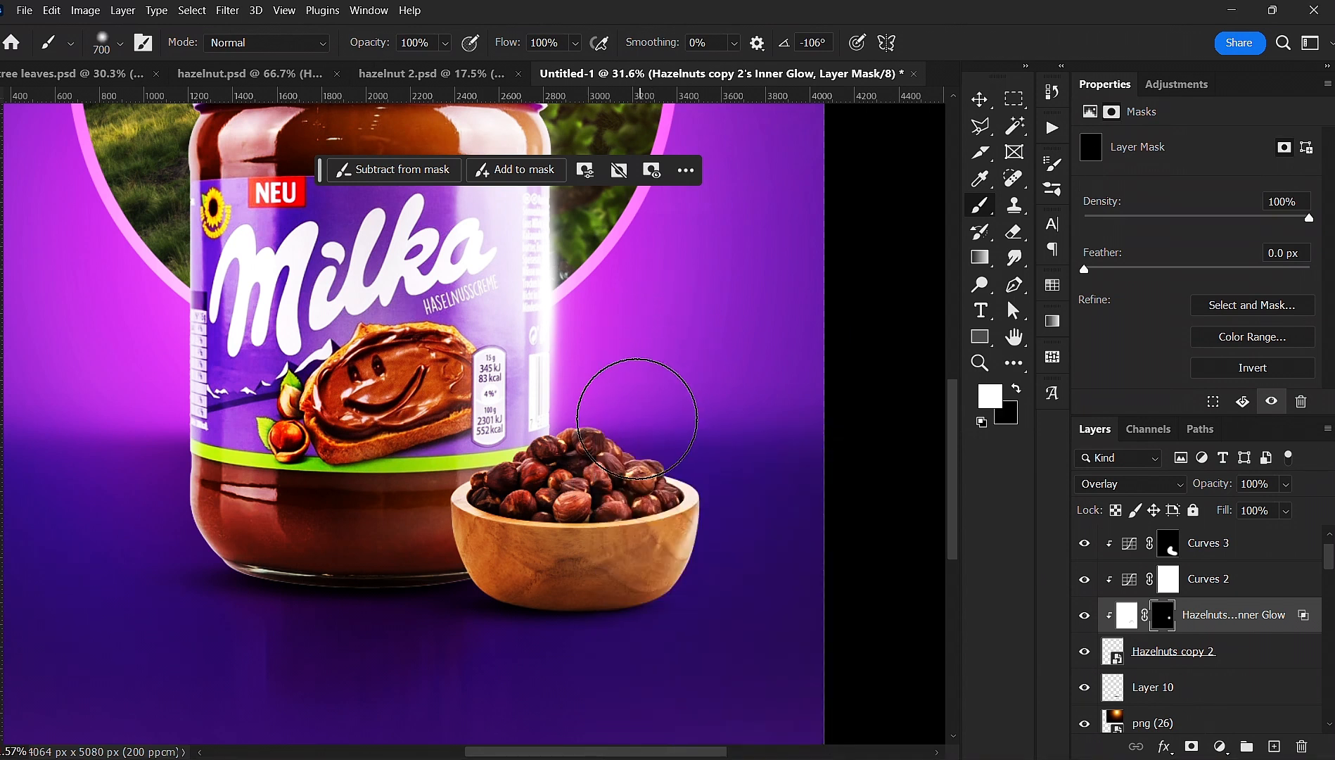
click(638, 416)
mouse_move(655, 413)
mouse_down()
mouse_move(715, 449)
mouse_move(706, 468)
mouse_move(632, 393)
mouse_move(594, 382)
mouse_up()
key(v)
scroll(636, 394, down, 5)
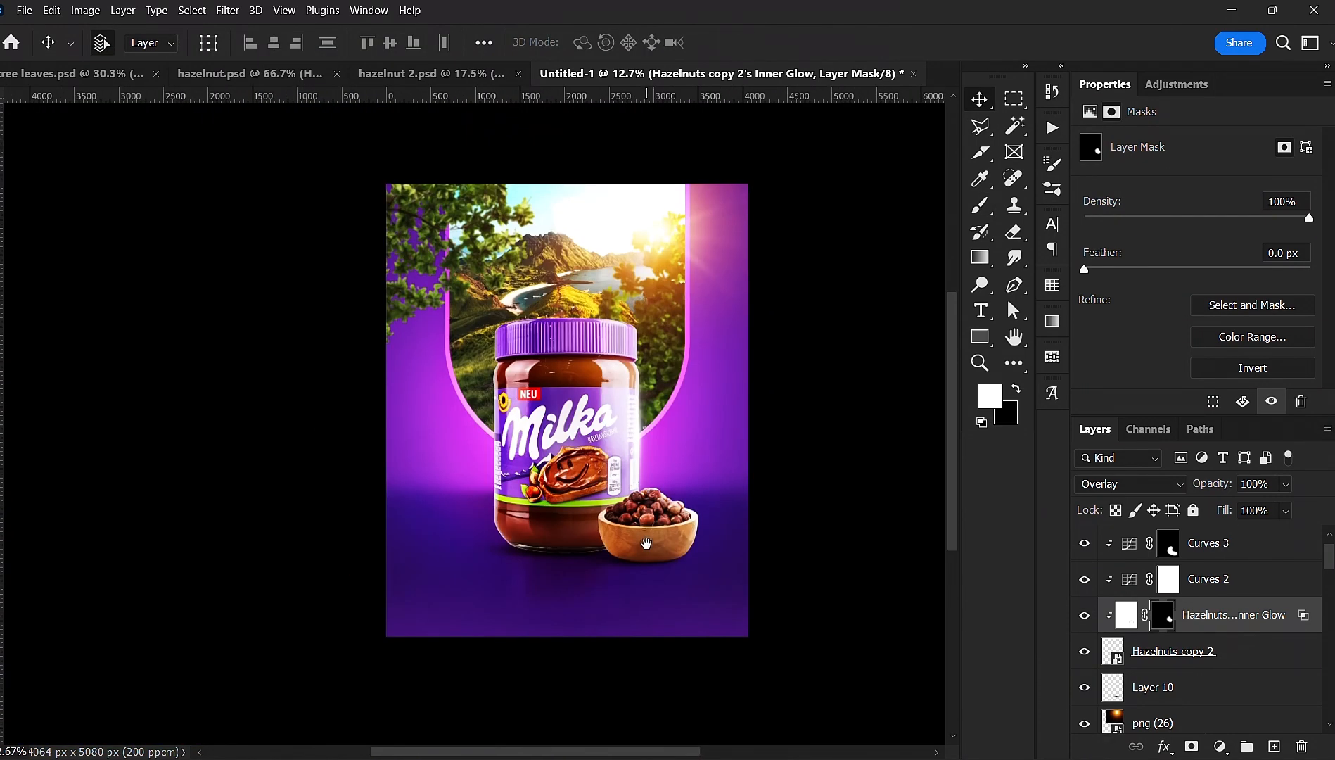
- Deselect all layers, then place download (11).jpg from the Downloads folder across the full canvas with Screen blend mode
click(832, 478)
scroll(485, 489, up, 3)
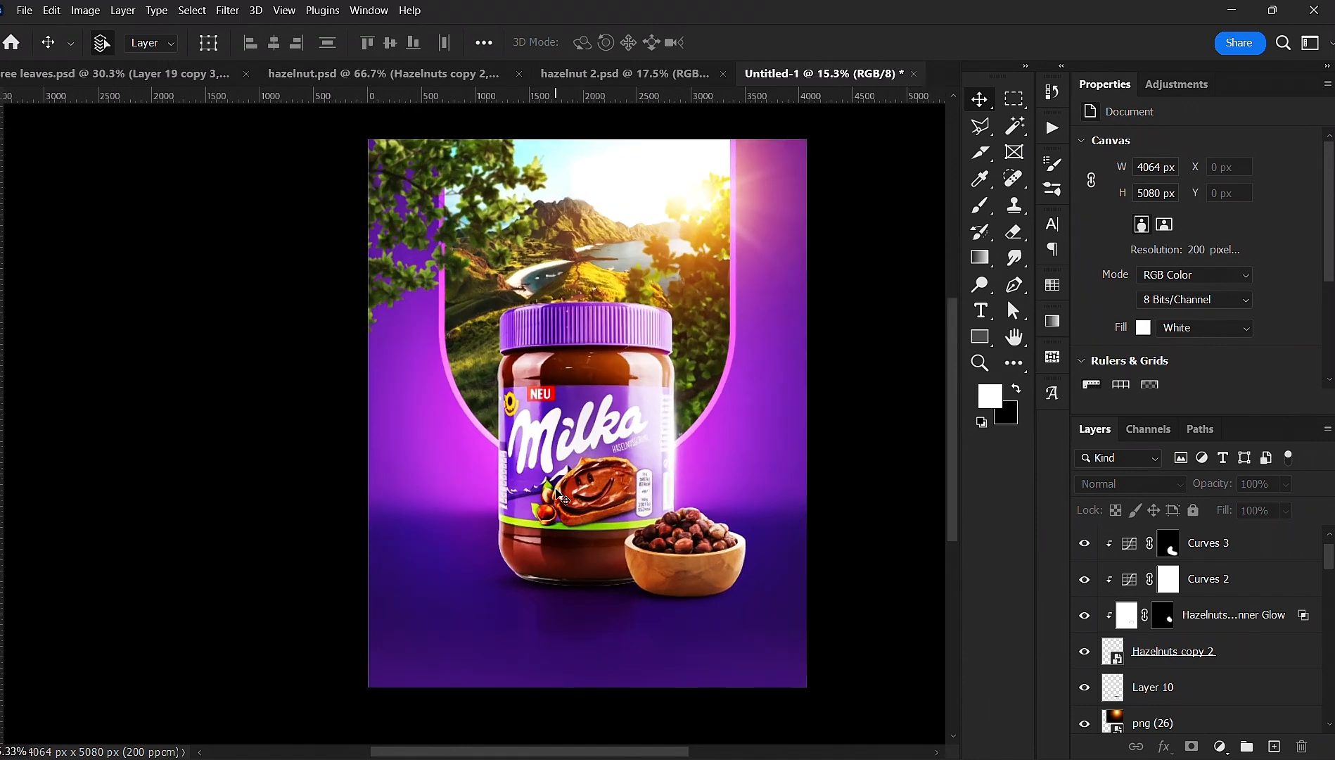
drag(574, 495, 517, 501)
scroll(566, 481, down, 2)
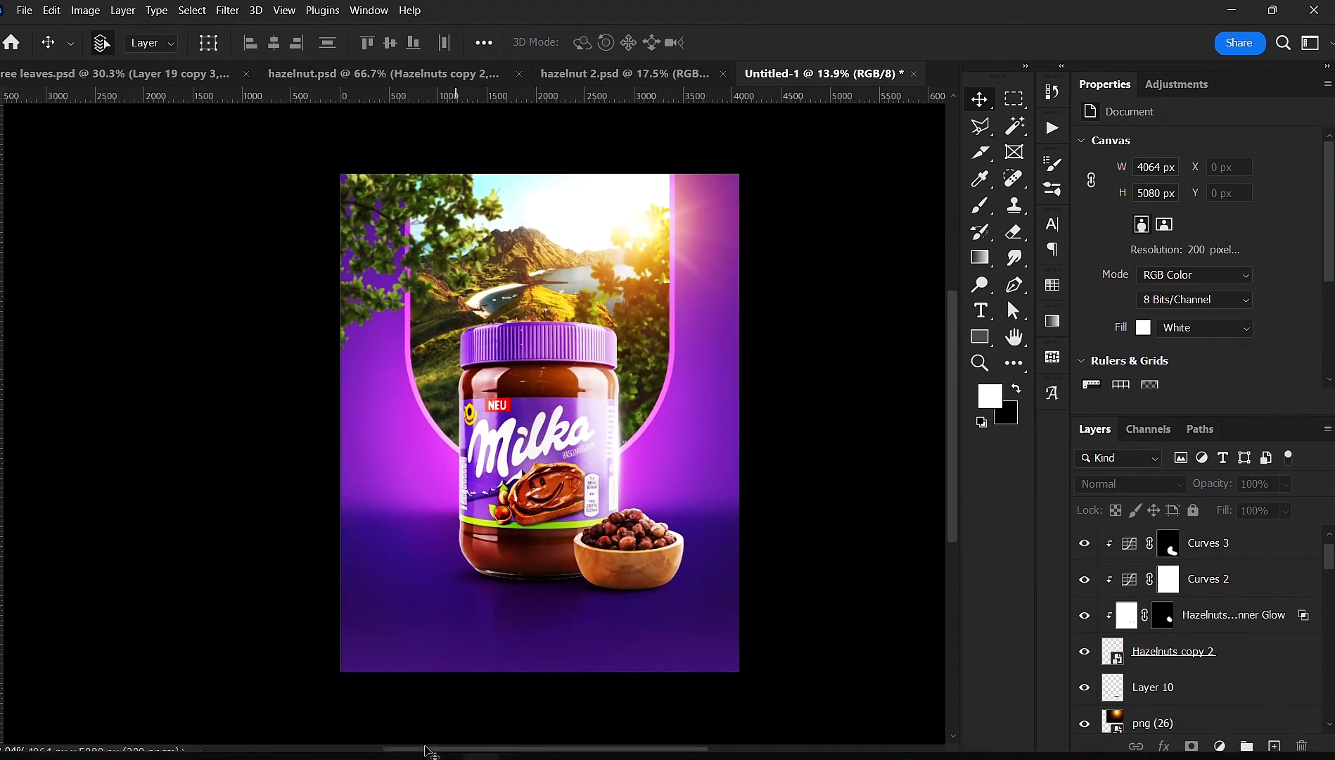
mouse_move(270, 743)
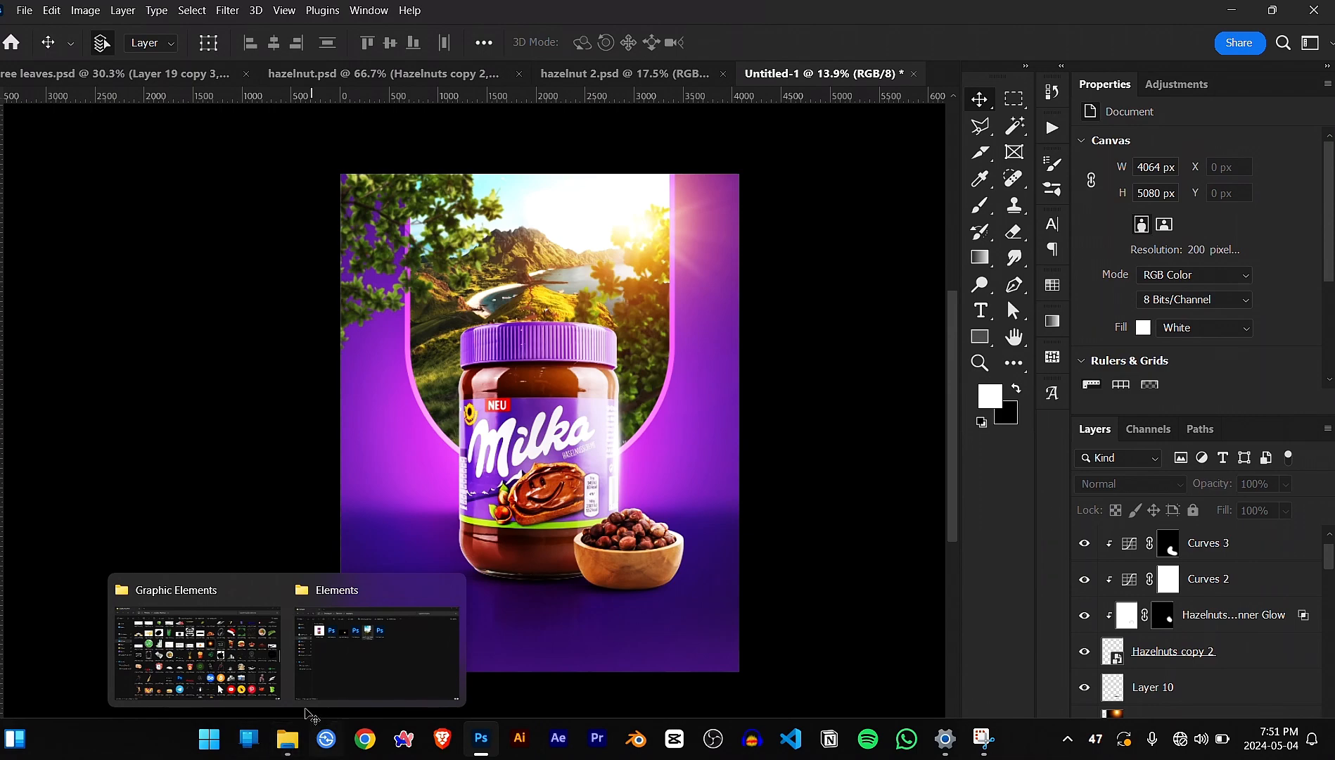
click(211, 654)
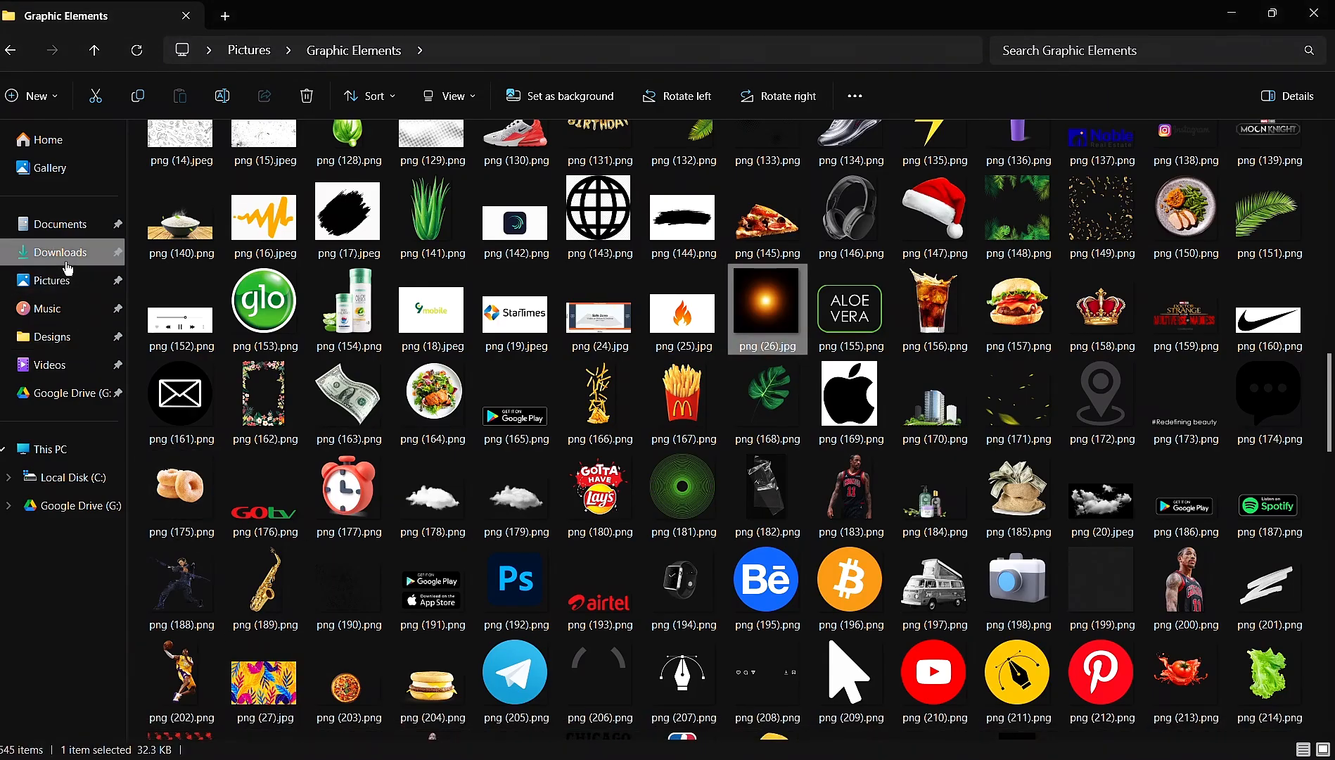
click(67, 264)
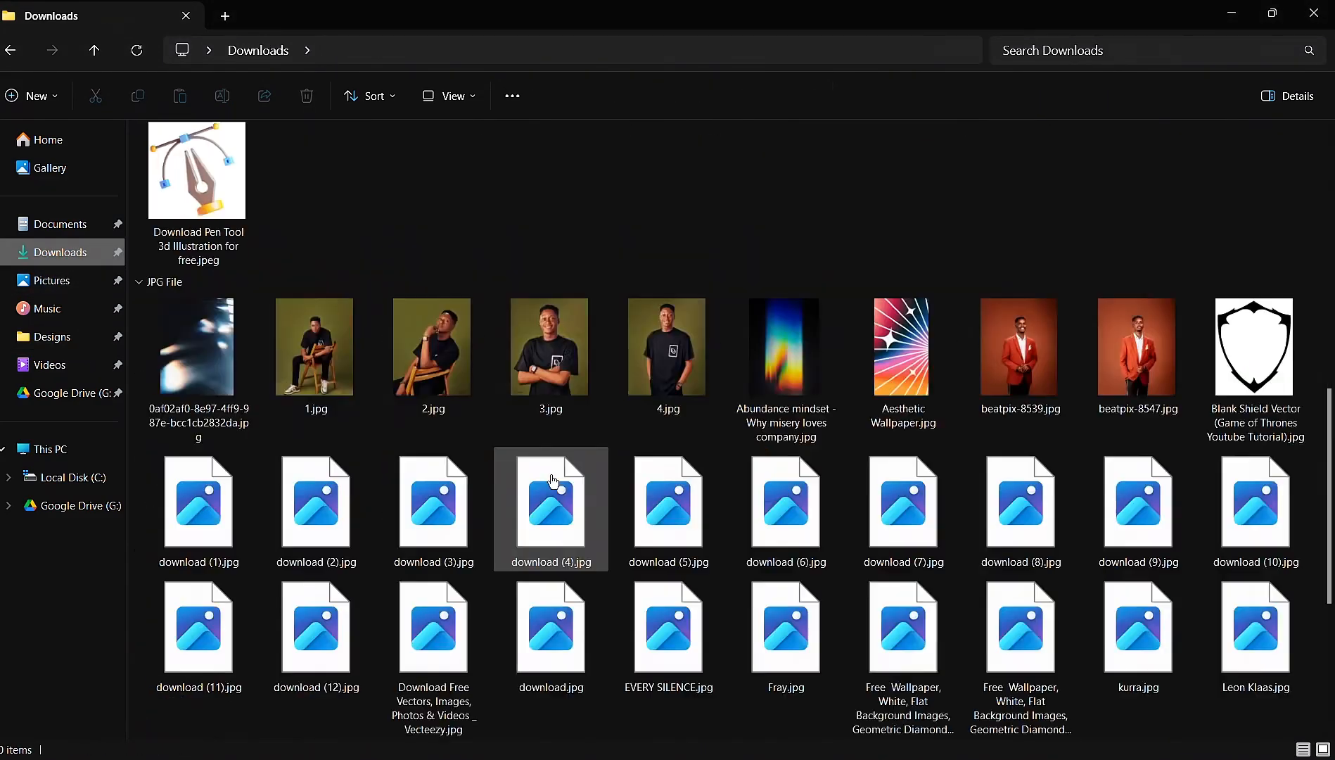
scroll(552, 480, down, 5)
drag(197, 247, 492, 496)
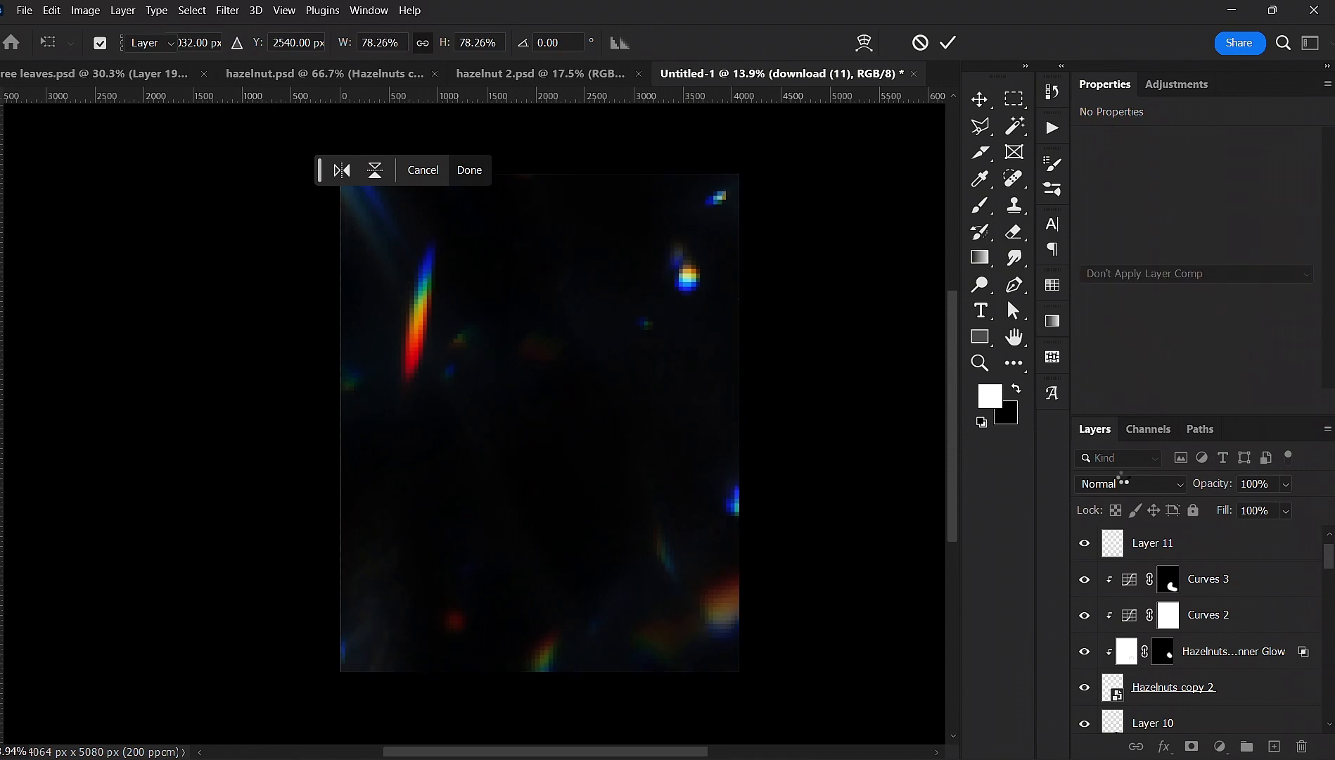
key(Return)
click(1129, 483)
click(1100, 415)
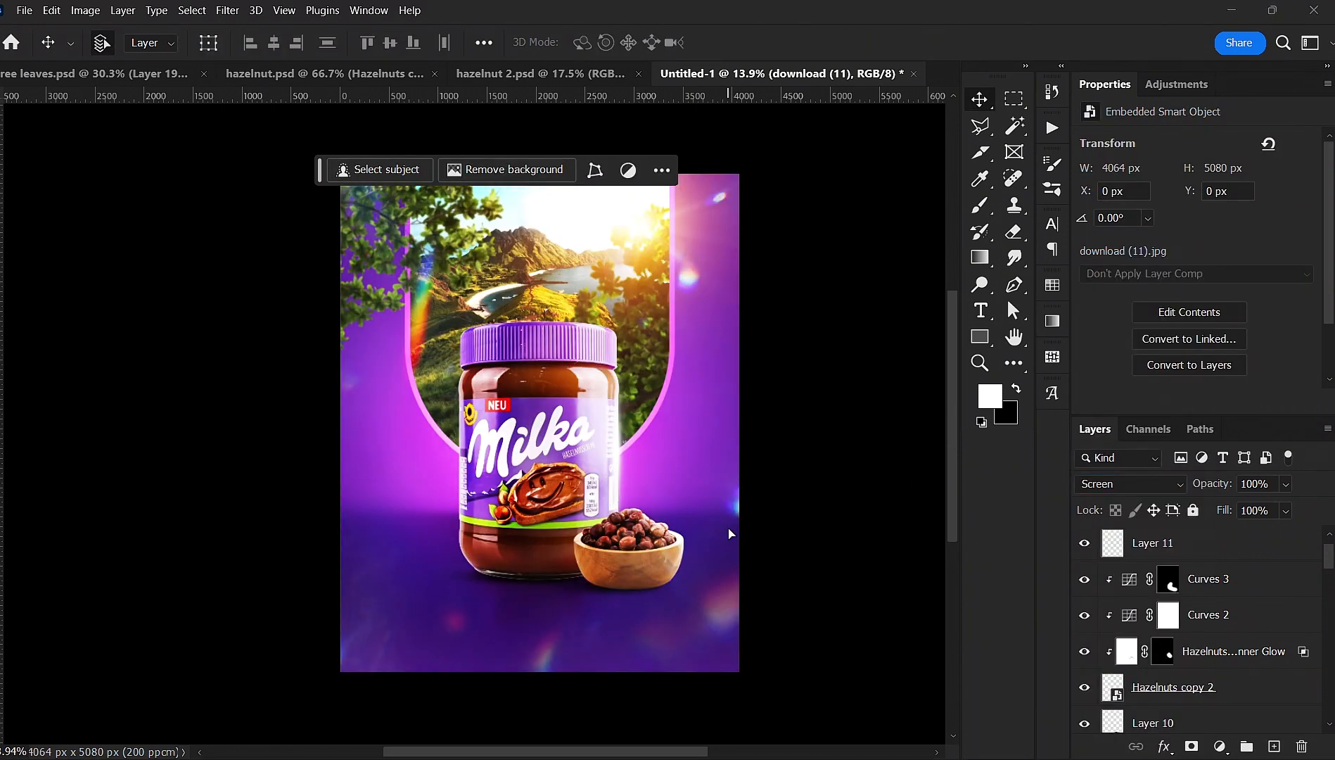
- Apply a Levels adjustment to the download (11) light-flare layer with the black input level set to 41
key(ctrl+l)
drag(505, 327, 524, 327)
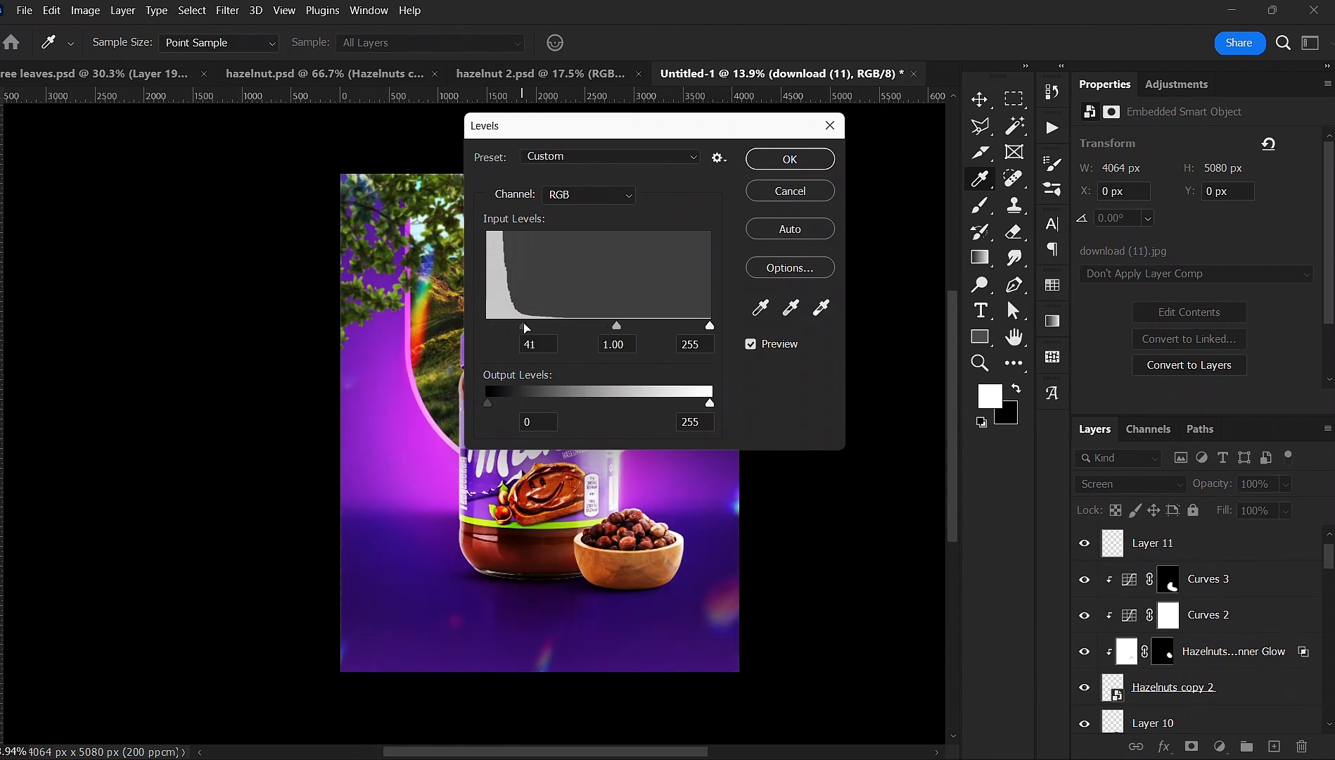
click(789, 159)
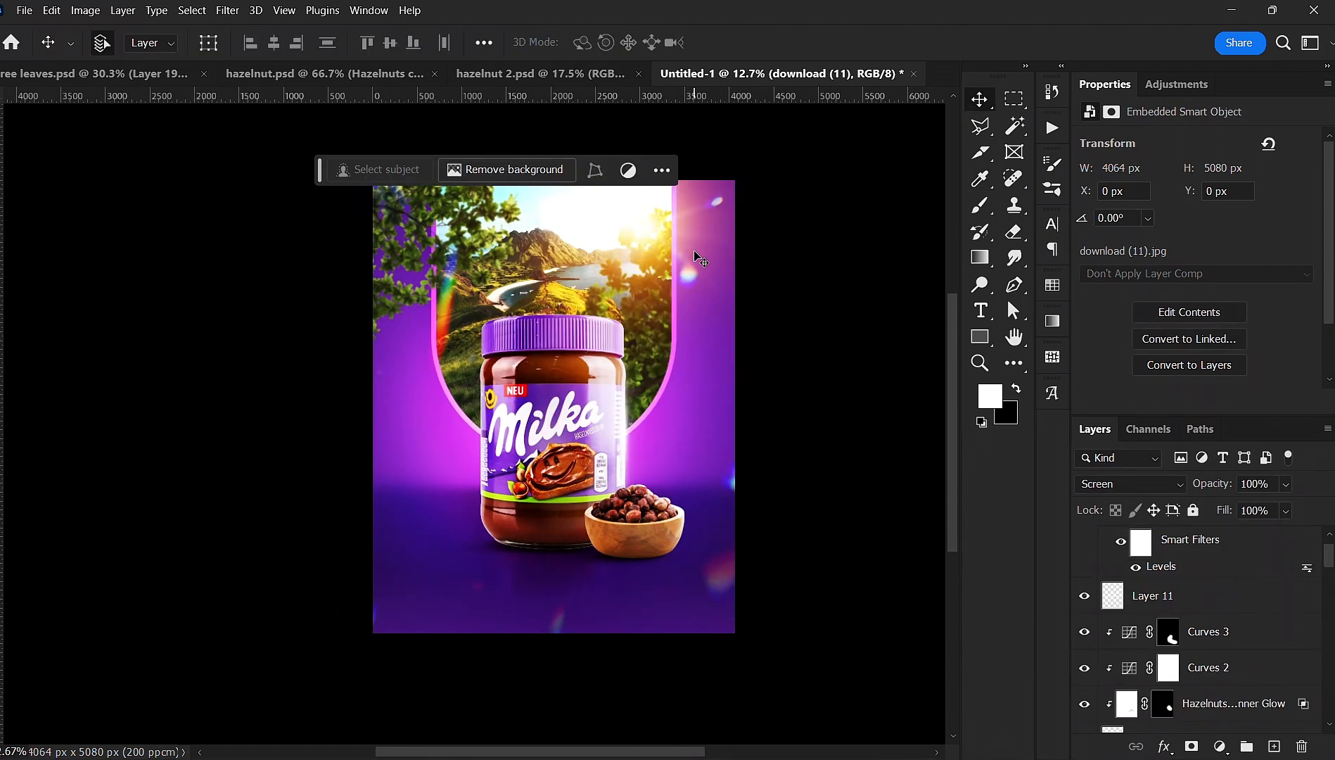
- Add a layer mask to download (11), paint black with the 700 px brush over the flares in the poster's lower part, and deselect the layer
scroll(685, 285, up, 1)
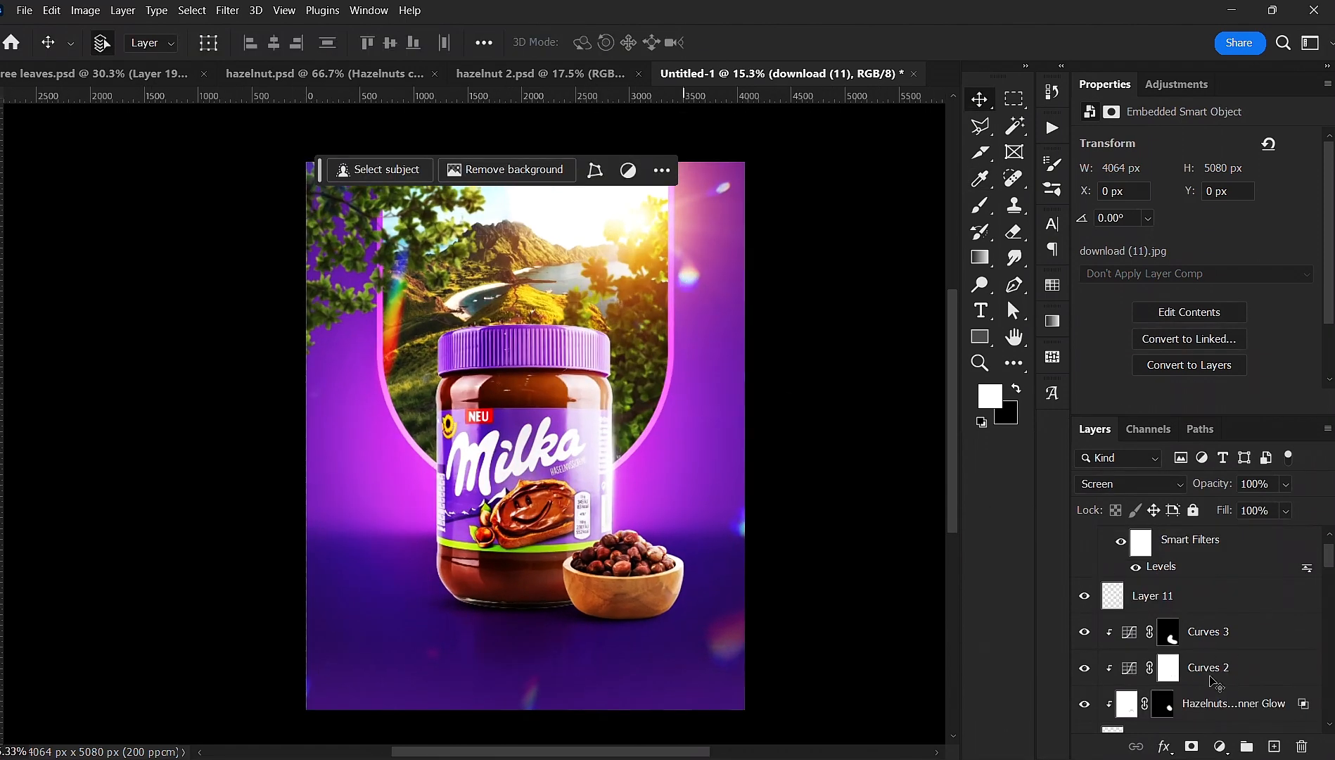
click(1191, 746)
key(b)
scroll(728, 501, down, 2)
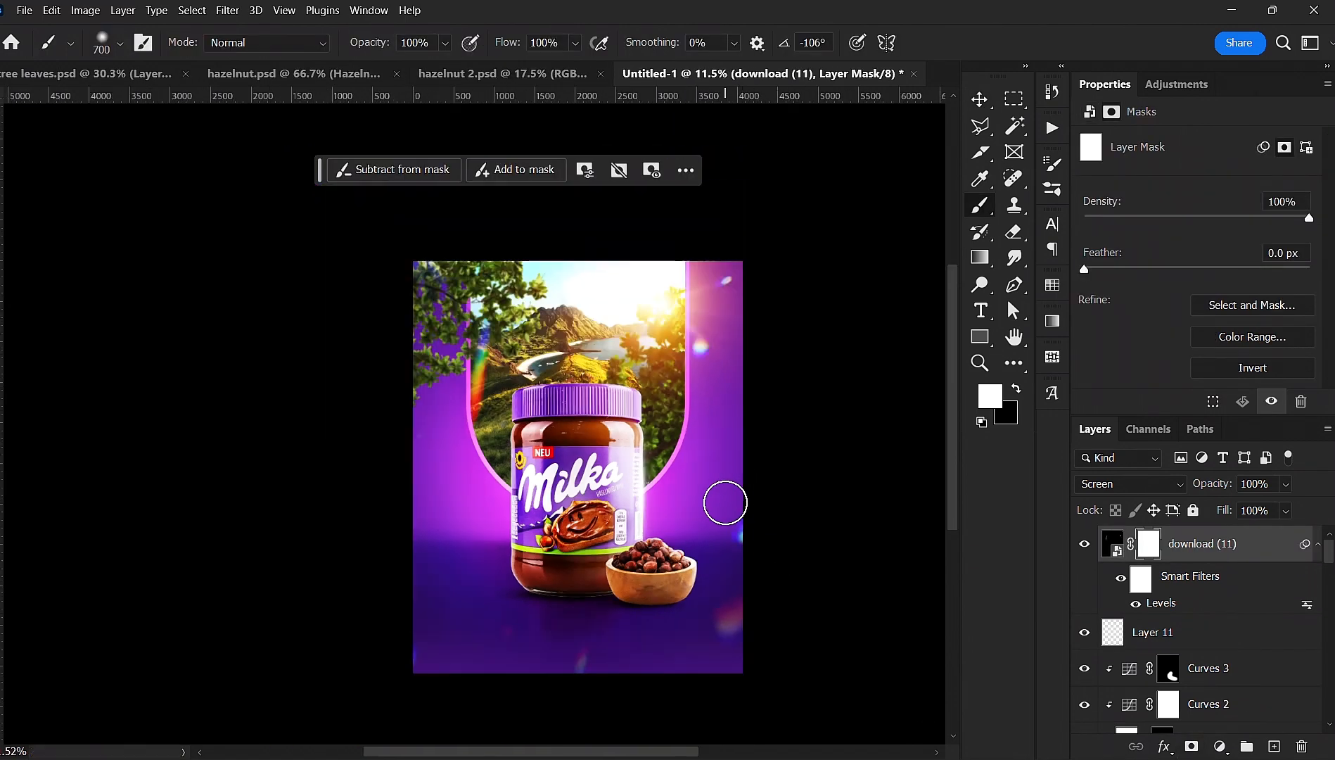
key(x)
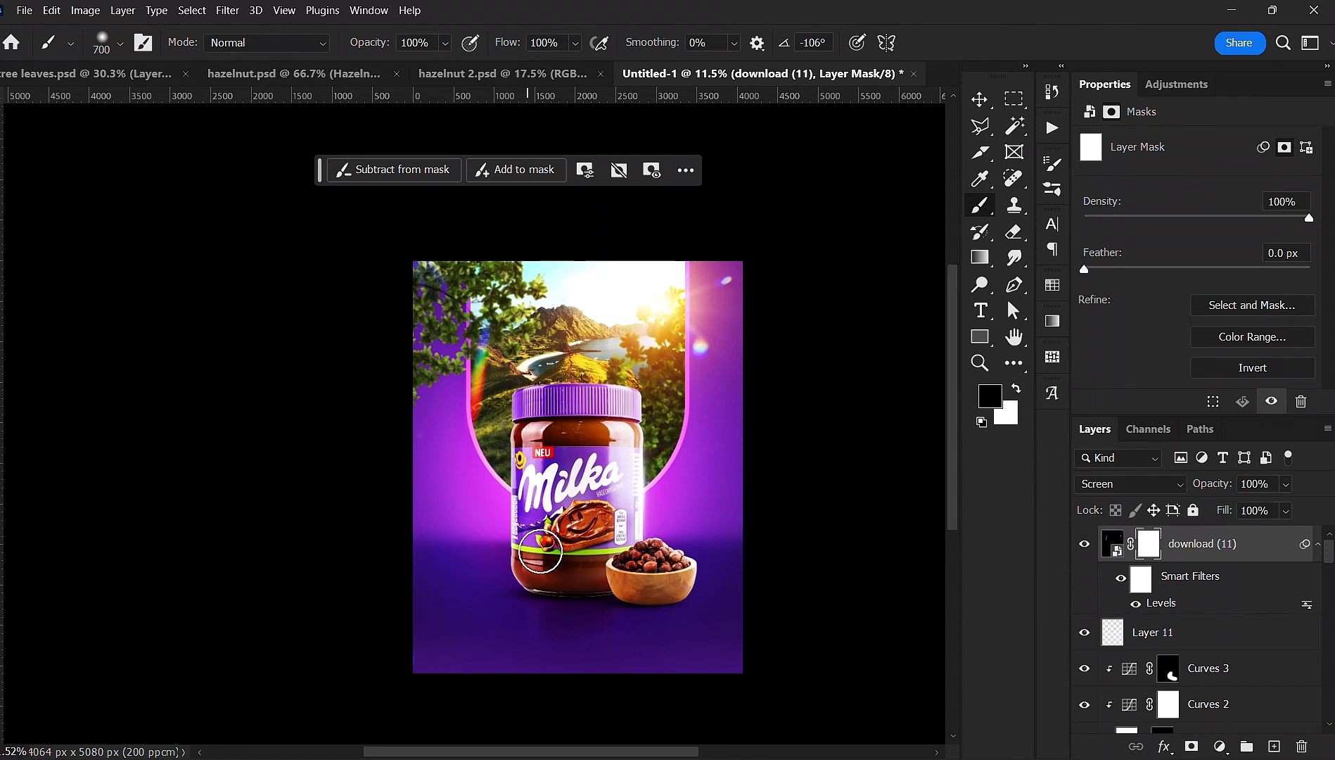
drag(540, 551, 580, 573)
key(v)
scroll(572, 568, down, 1)
drag(639, 464, 575, 433)
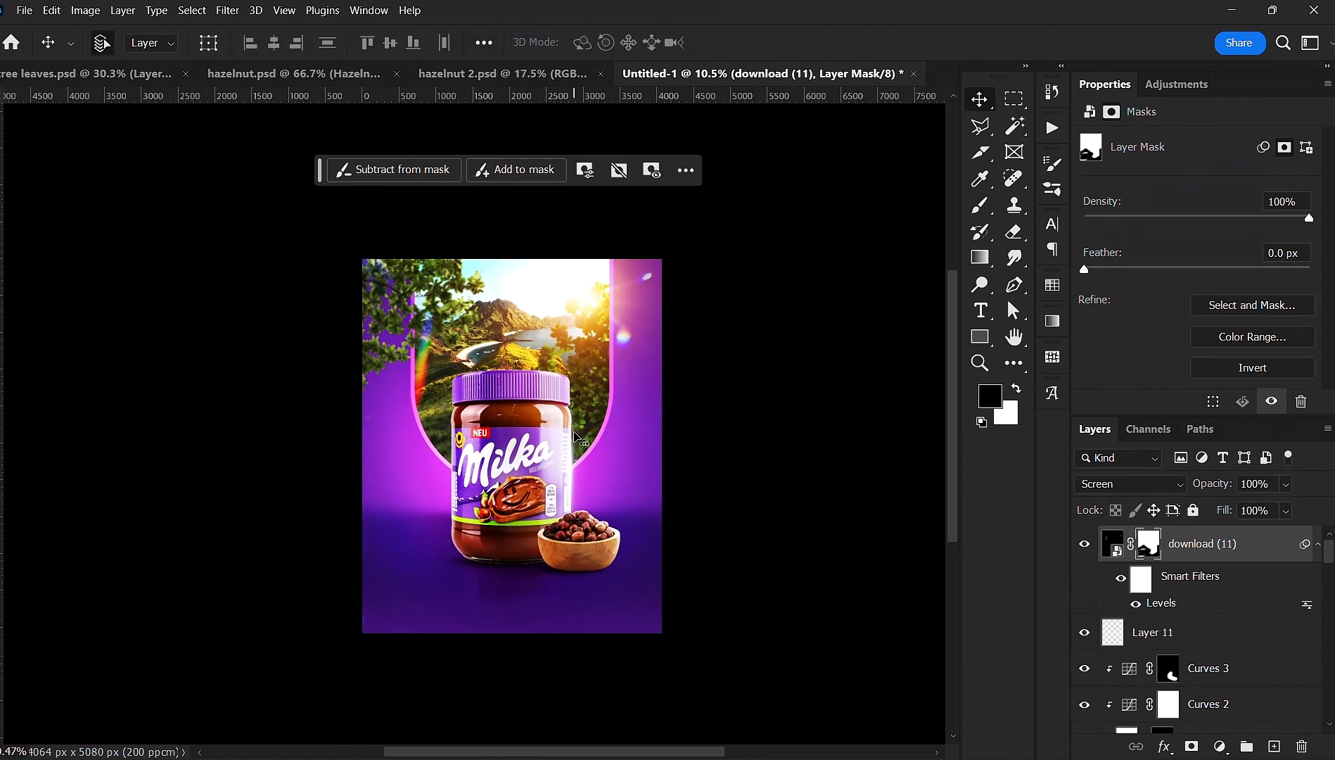
scroll(574, 433, up, 2)
click(804, 412)
drag(574, 481, 615, 409)
scroll(641, 457, down, 1)
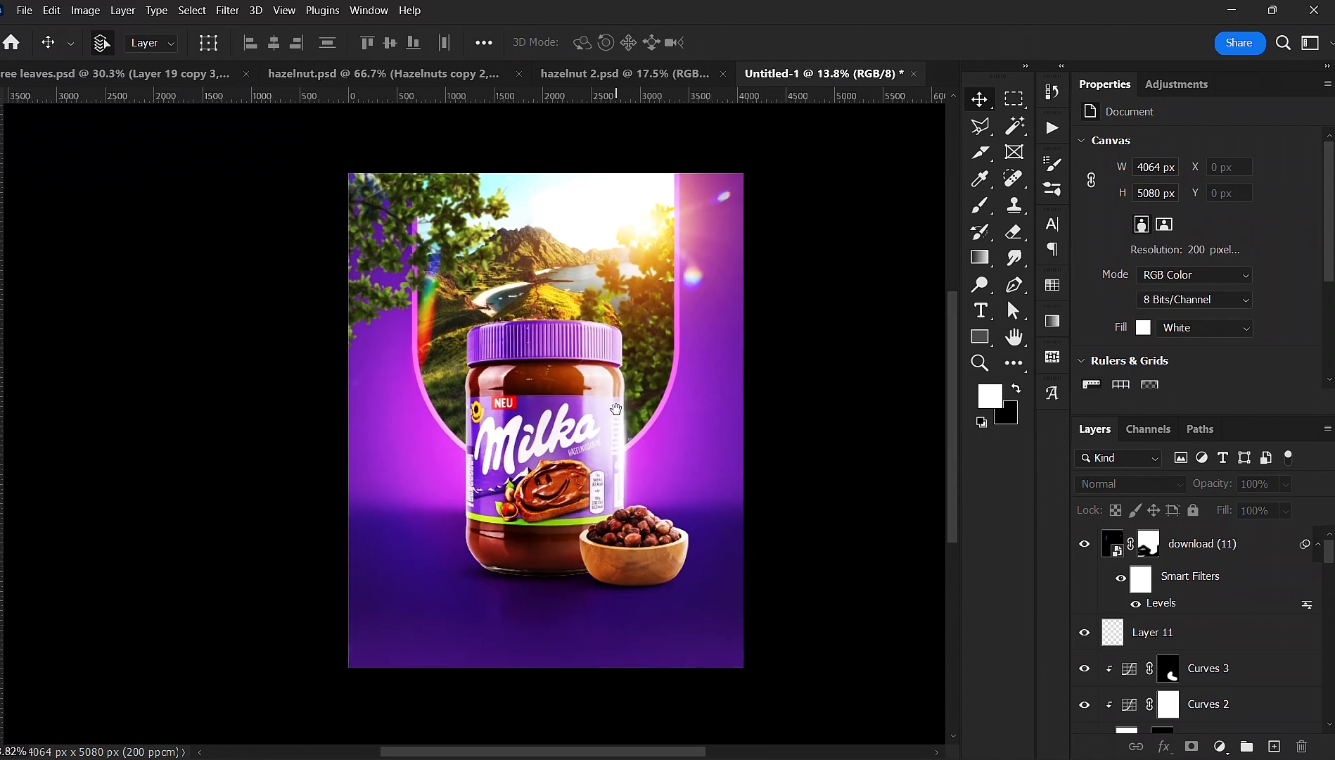